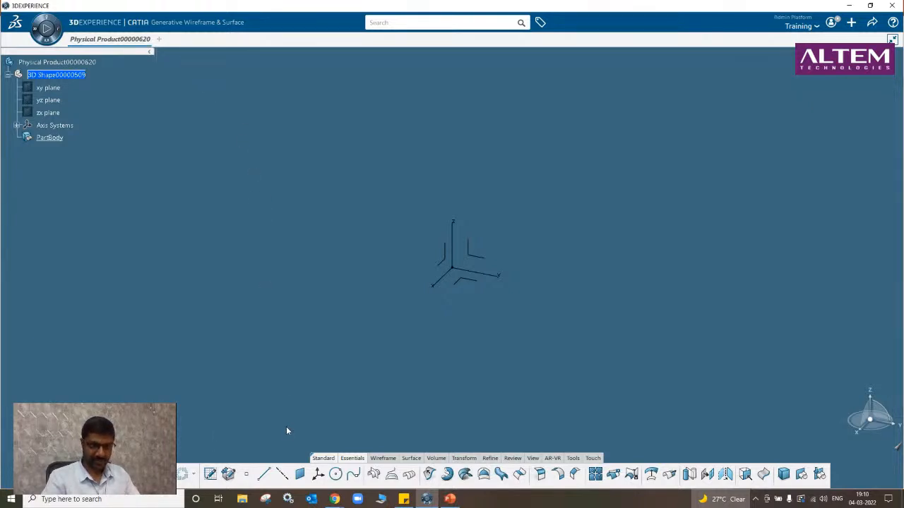
Enlarge the action bar and display the wireframe commands.
drag(287, 465, 274, 368)
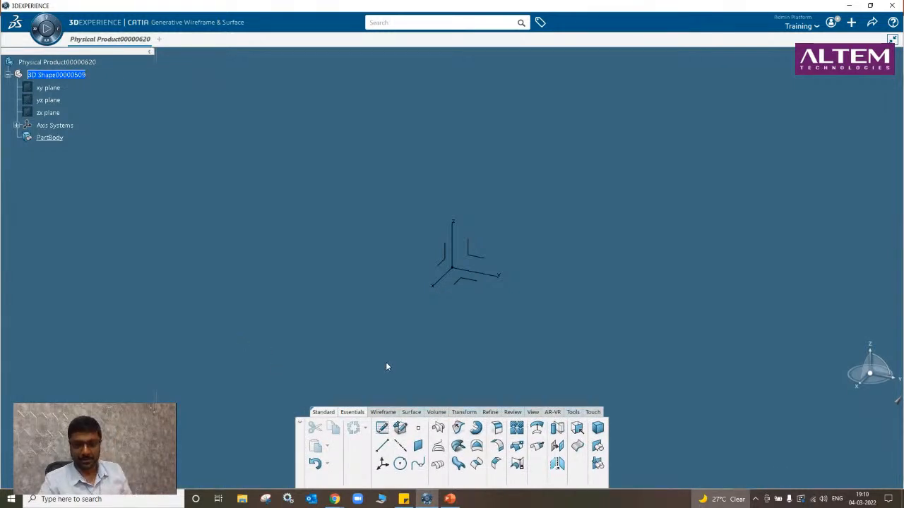
click(384, 413)
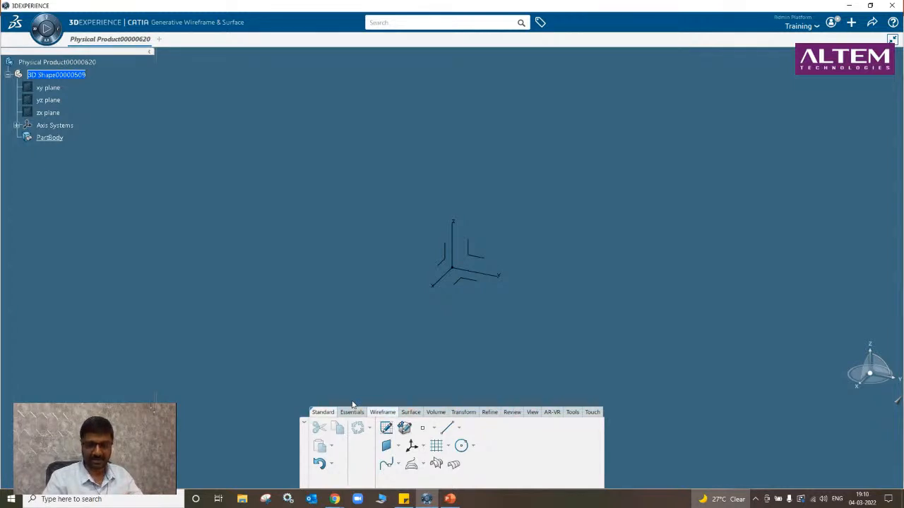
click(399, 464)
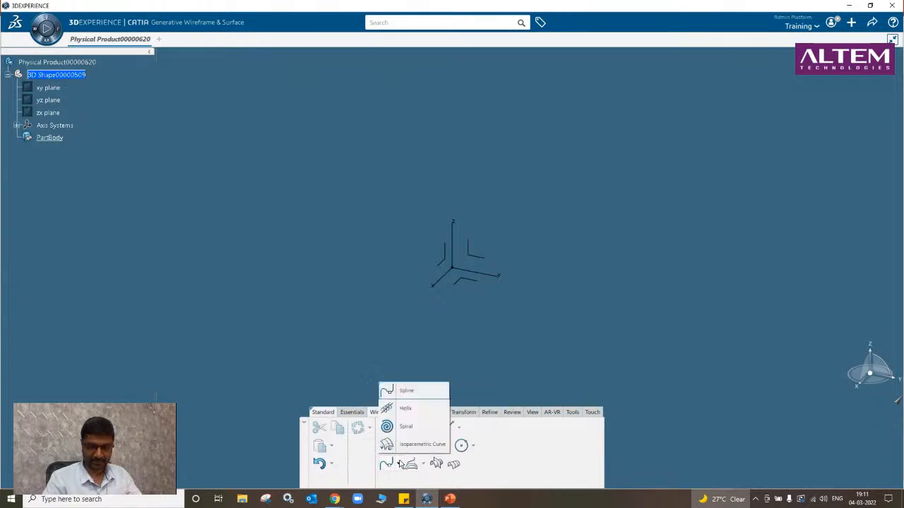
click(402, 408)
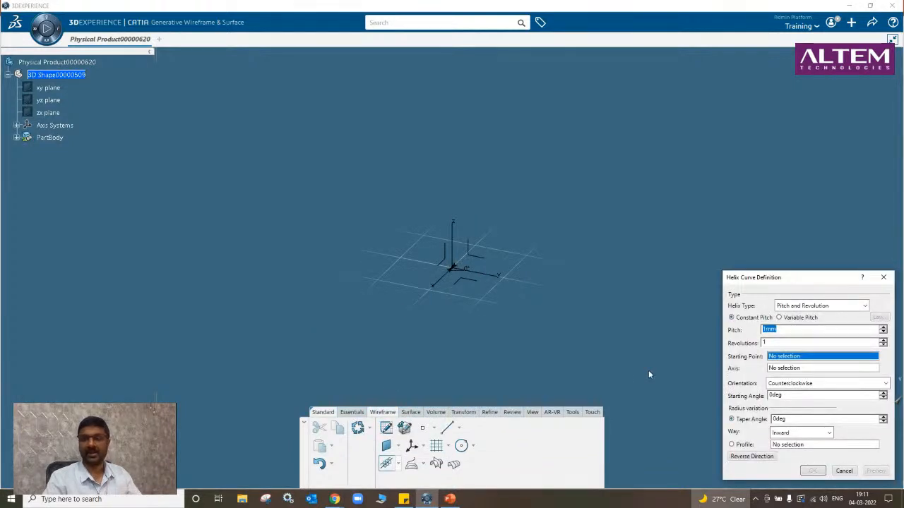
click(844, 471)
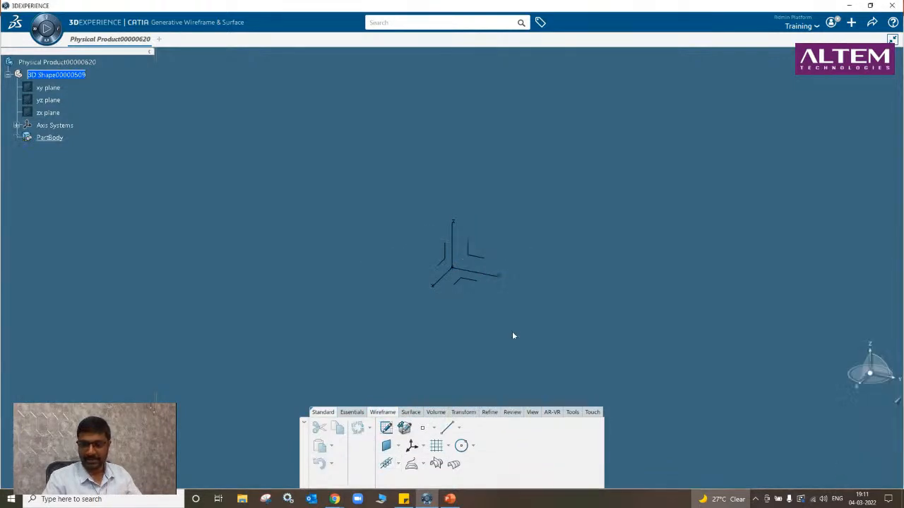
Create a freely placed point beyond the end of the Y axis on the ground plane.
click(422, 427)
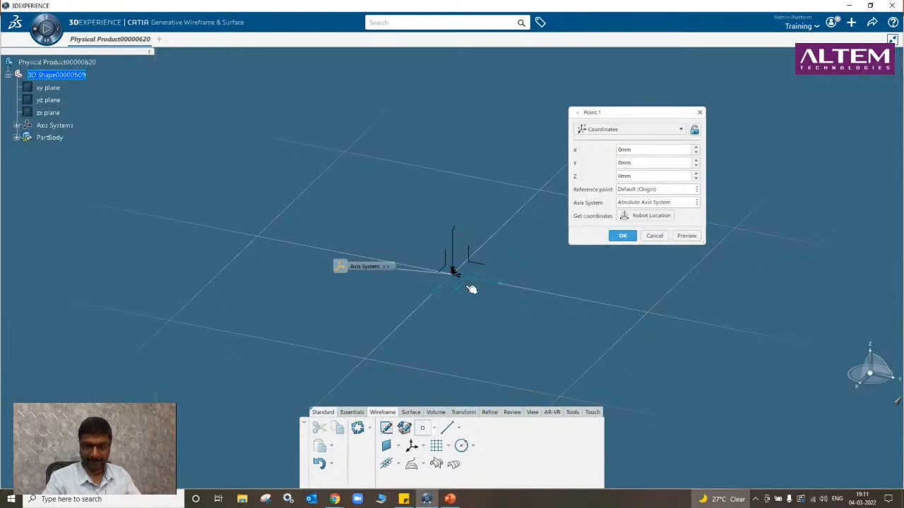
click(538, 298)
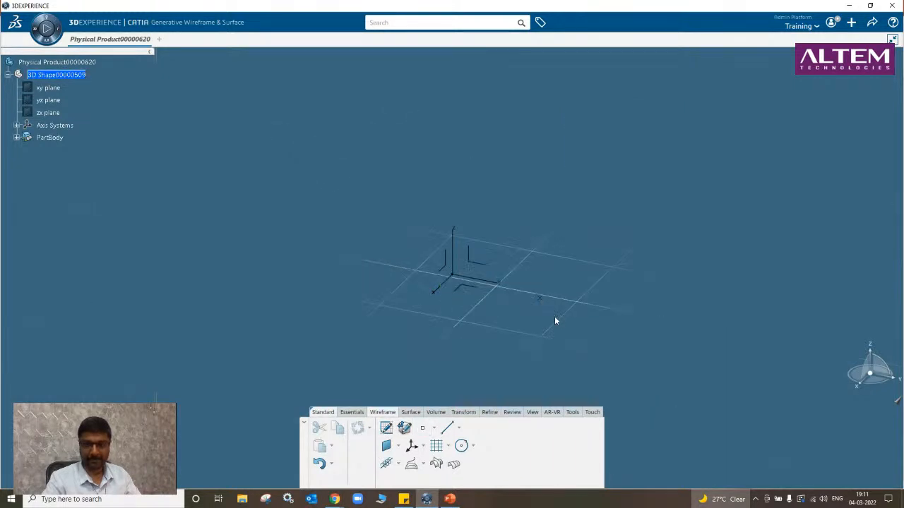
Start a Pitch and Revolution helix with the new point as starting point and the Z axis as its axis.
click(386, 463)
click(796, 307)
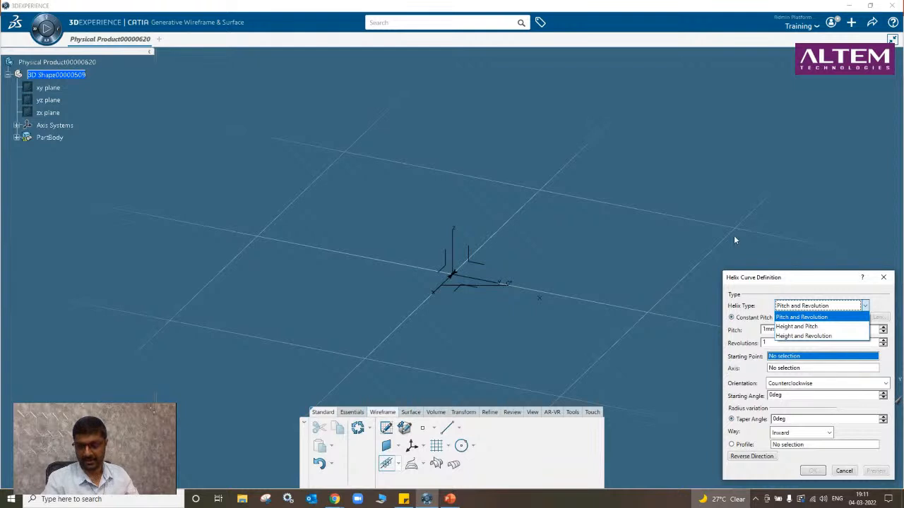
click(802, 317)
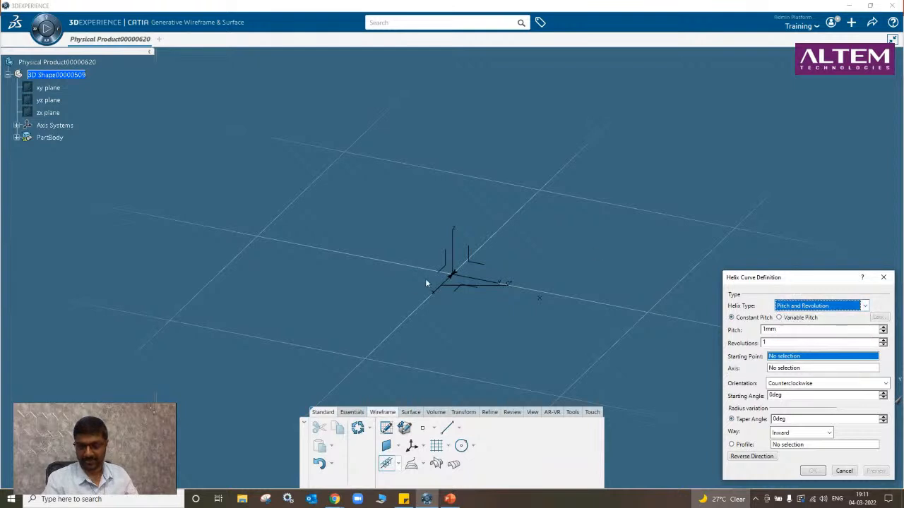
click(540, 298)
ctrl+middle_drag(496, 311, 487, 371)
click(454, 237)
middle_drag(432, 309, 468, 279)
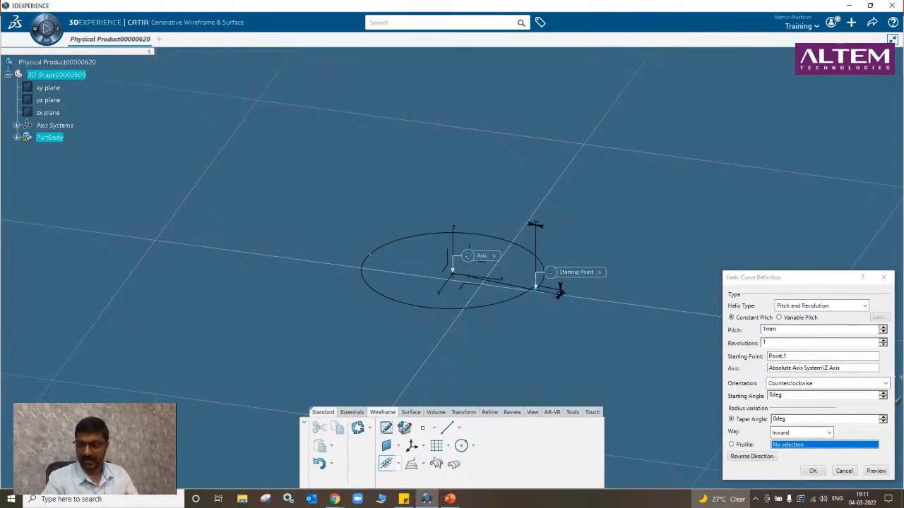
Give the helix a 16 mm pitch, 5 revolutions and a Clockwise orientation.
click(882, 329)
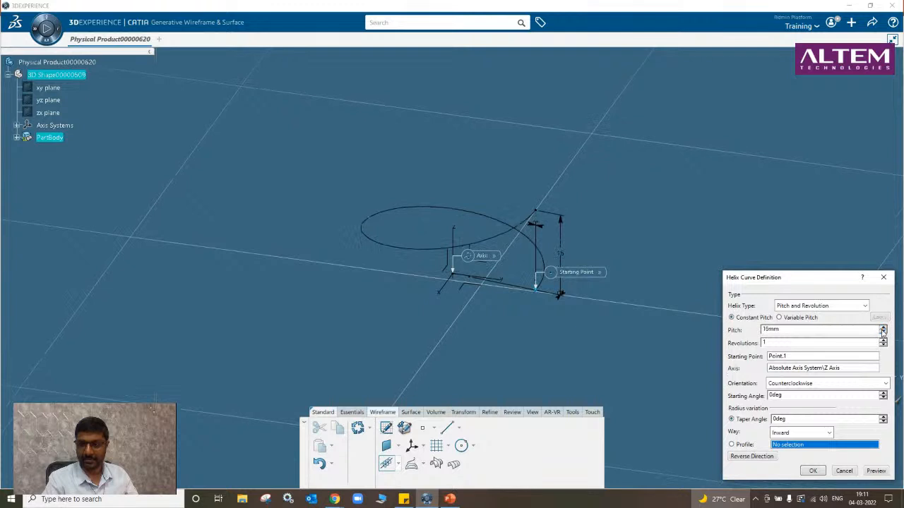
drag(767, 343, 753, 346)
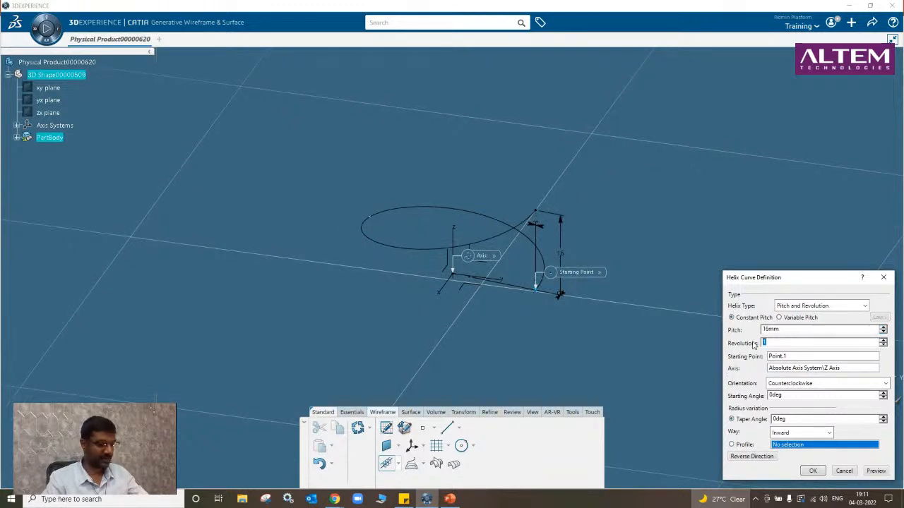
text(5)
middle_drag(541, 381, 450, 351)
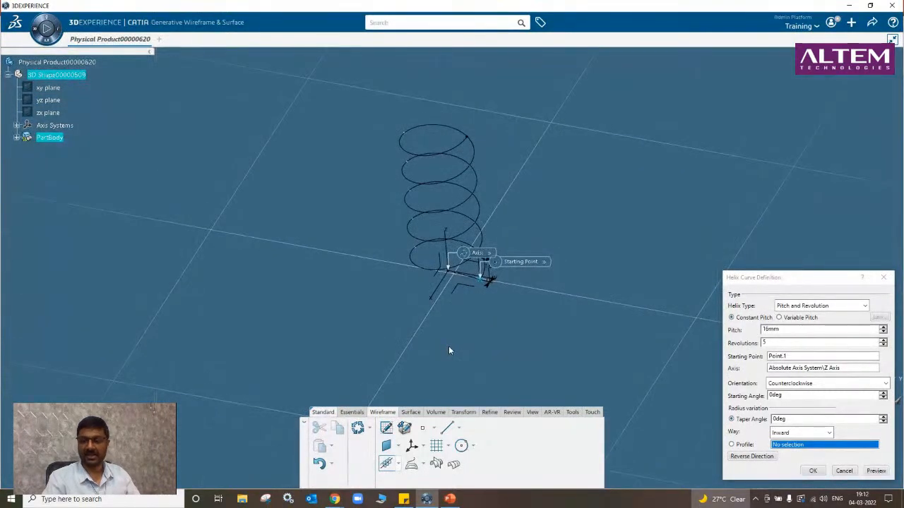
click(777, 384)
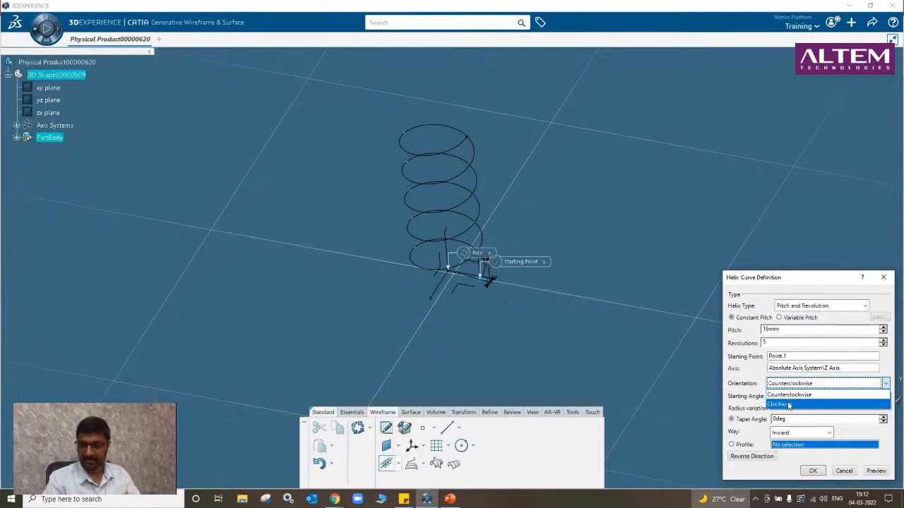
click(790, 405)
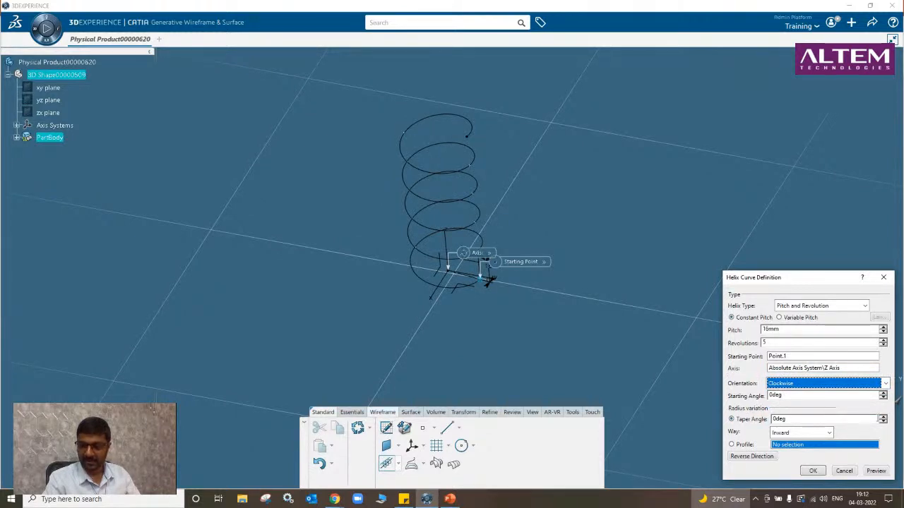
Try several inward taper angles, set the taper angle to -19 deg and create the helix.
click(882, 417)
click(882, 417)
click(882, 418)
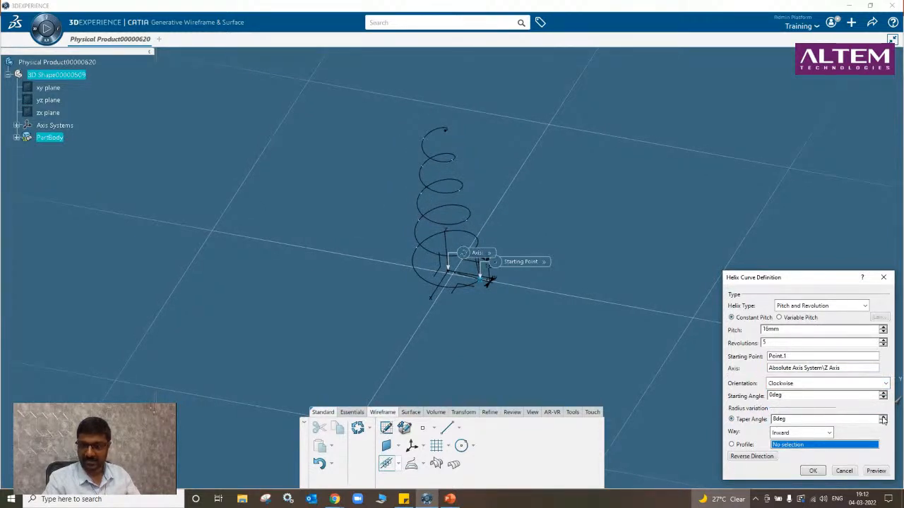
click(883, 422)
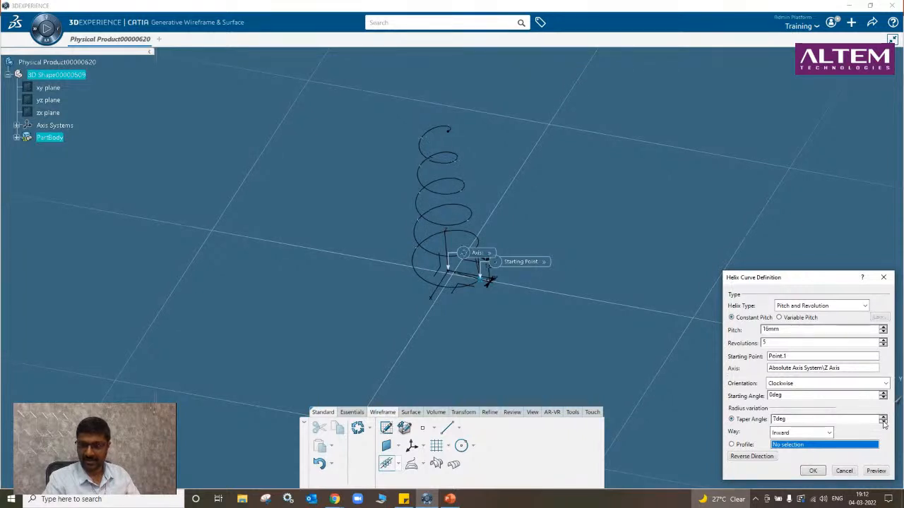
click(882, 422)
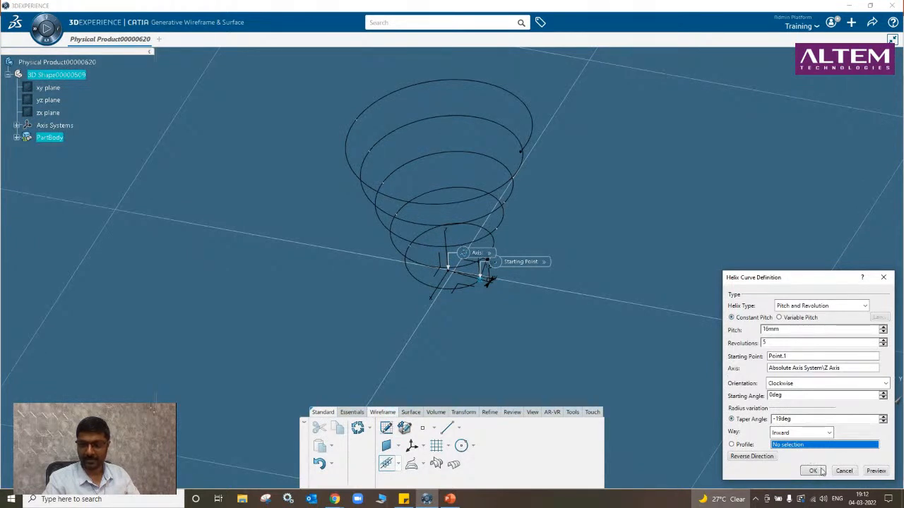
click(813, 472)
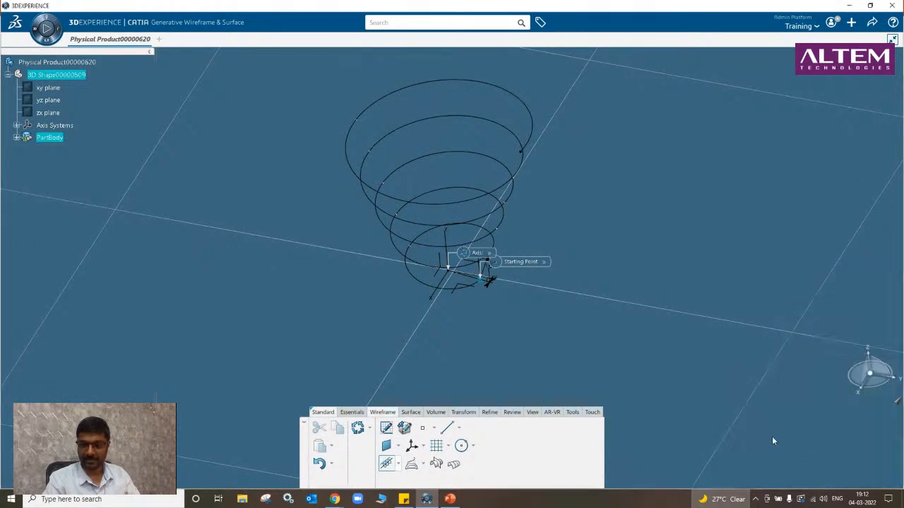
Edit the helix in the part body and set its taper angle to 0 deg.
click(16, 137)
double_click(55, 163)
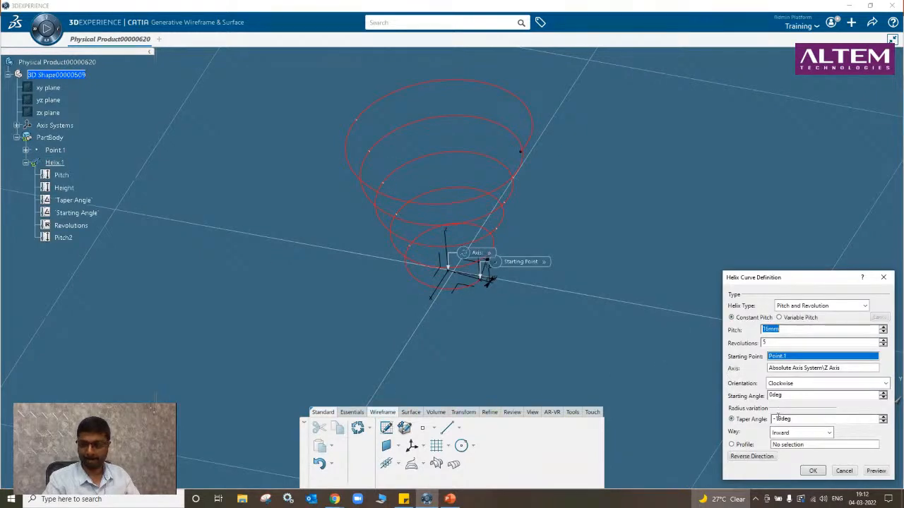
click(753, 420)
text(0)
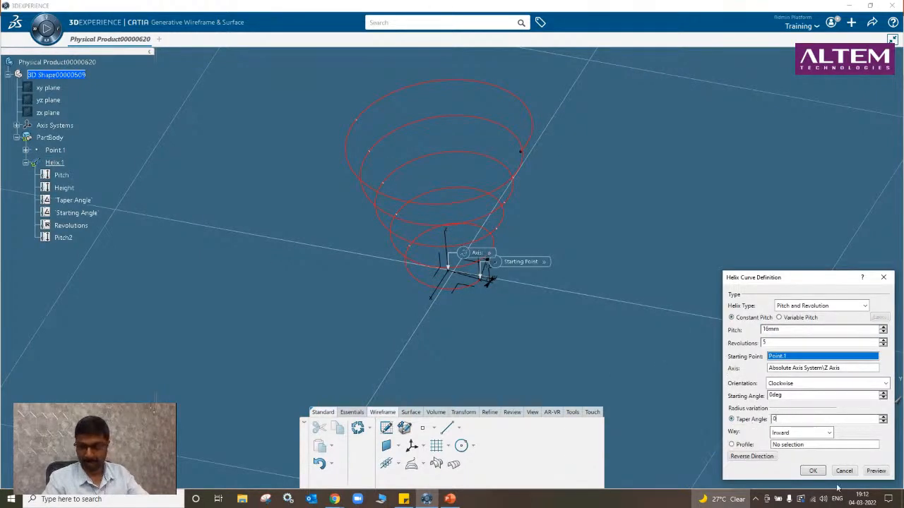
key(Return)
click(813, 471)
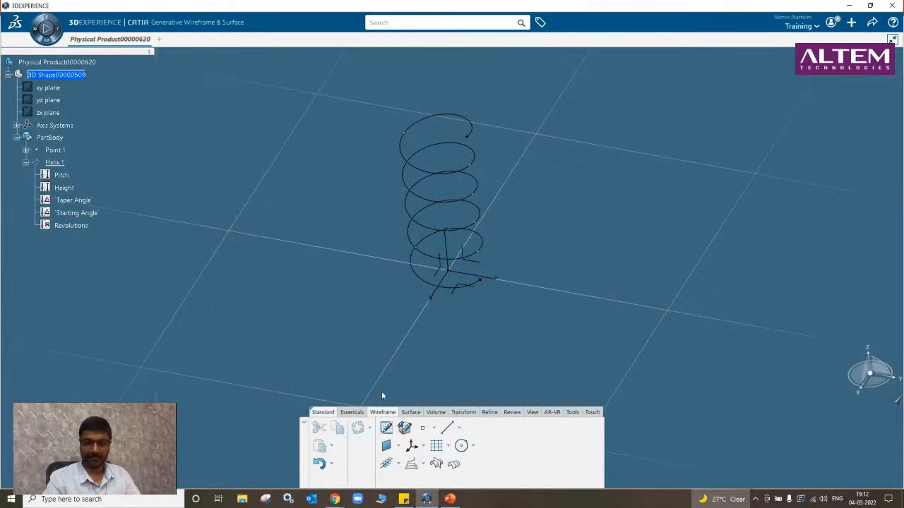
Sketch a three-point arc of about 24 mm radius beside the helix on the yz plane, bulging toward the helix axis.
click(385, 427)
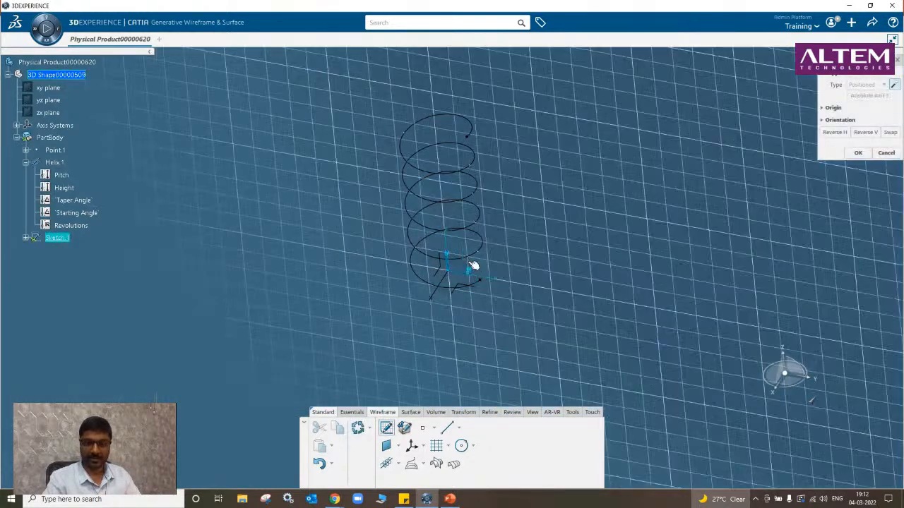
click(469, 261)
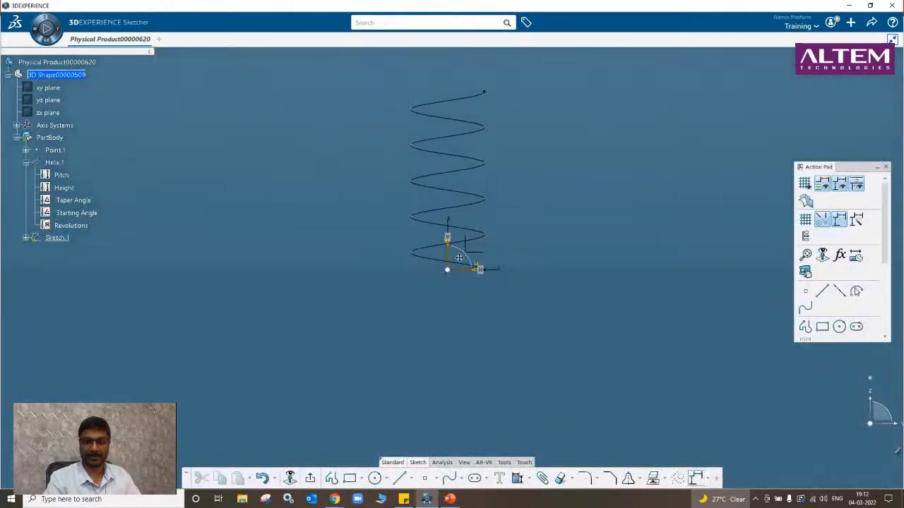
click(386, 478)
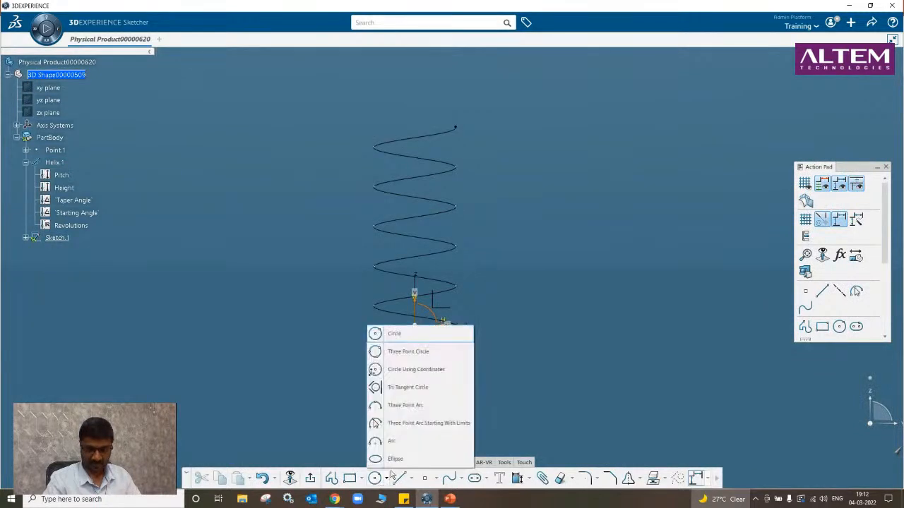
click(412, 422)
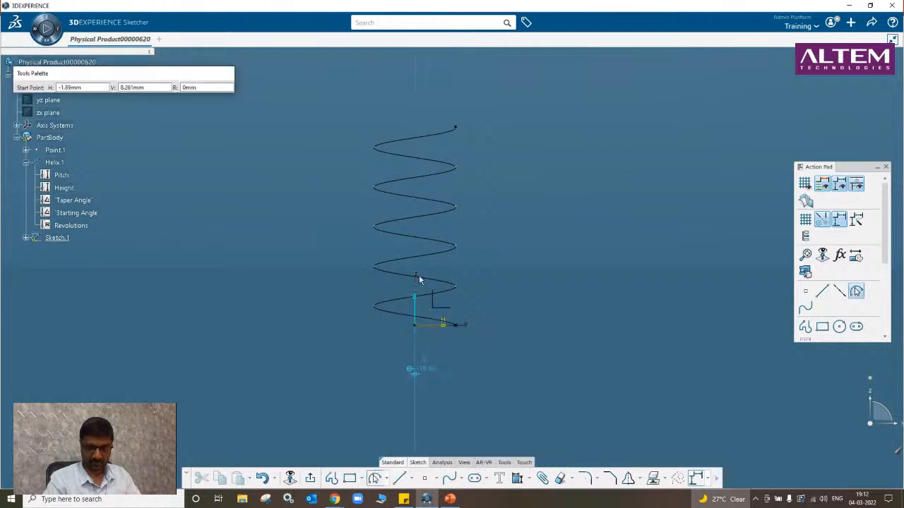
click(491, 191)
click(458, 269)
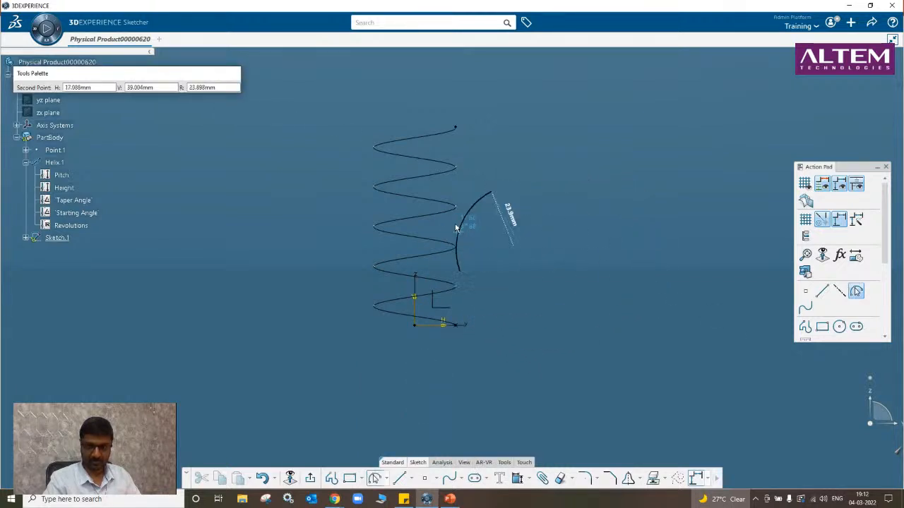
click(456, 231)
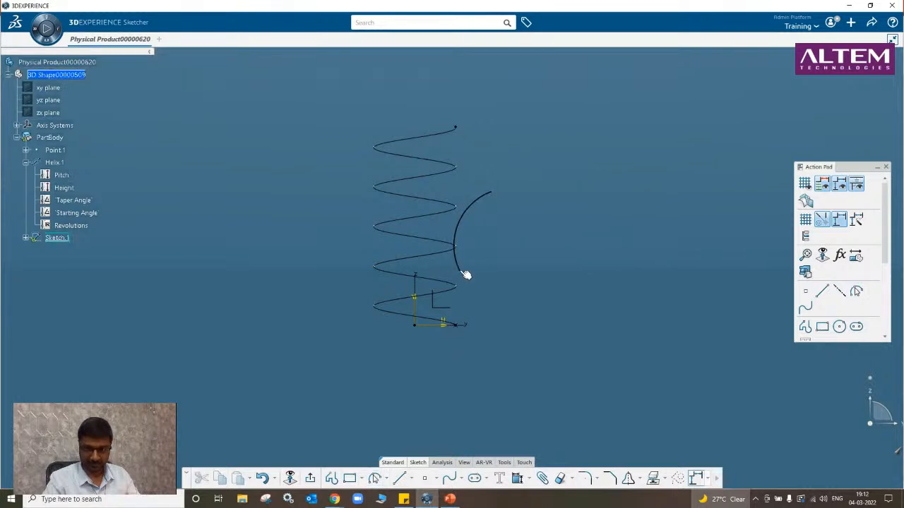
Extend the arc's lower end downward and make that endpoint coincident with the helix starting point.
drag(462, 273, 478, 296)
click(479, 312)
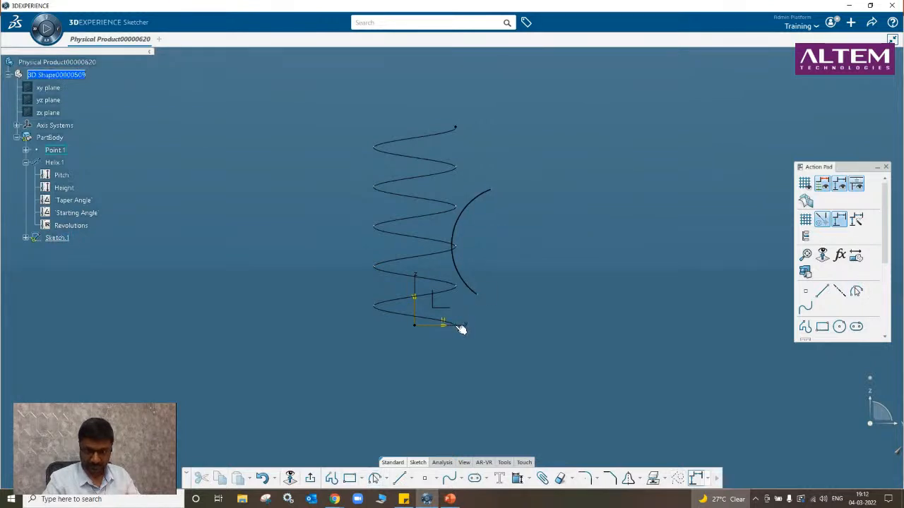
click(457, 326)
scroll(485, 295, up, 5)
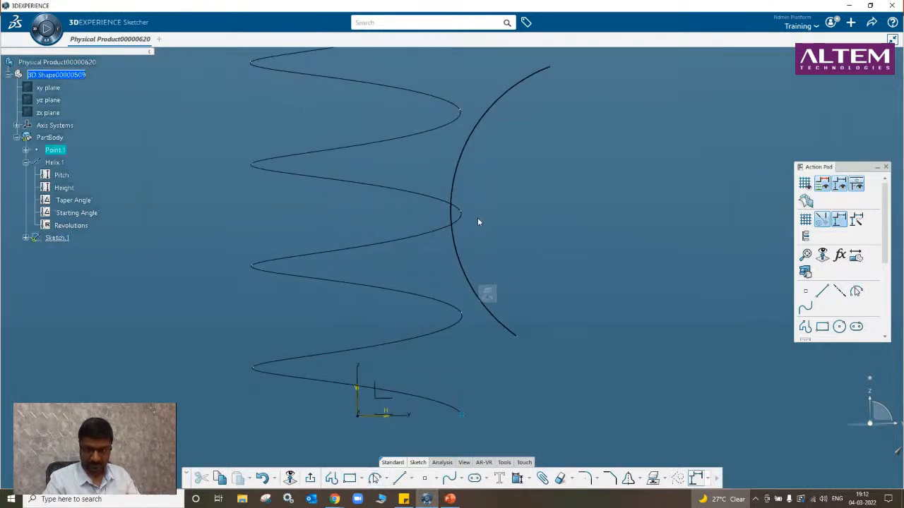
click(525, 343)
click(567, 305)
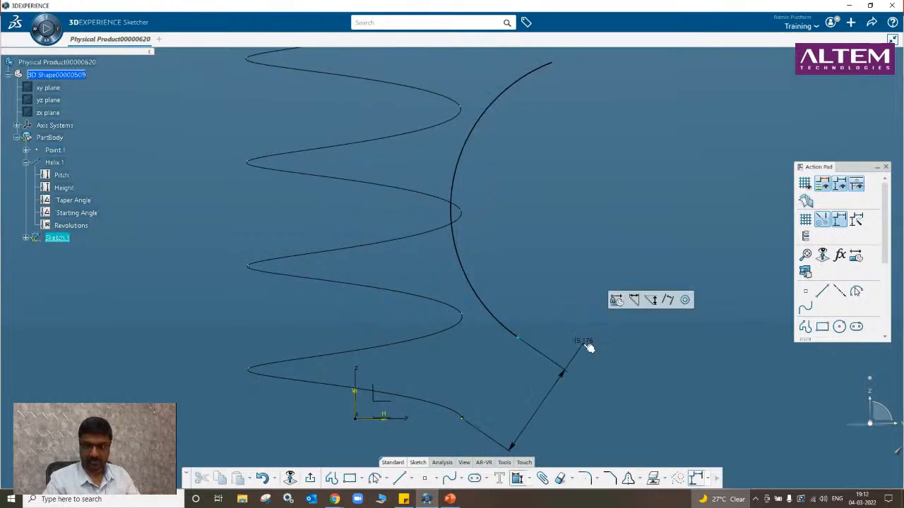
right_click(583, 347)
click(606, 416)
scroll(558, 357, down, 5)
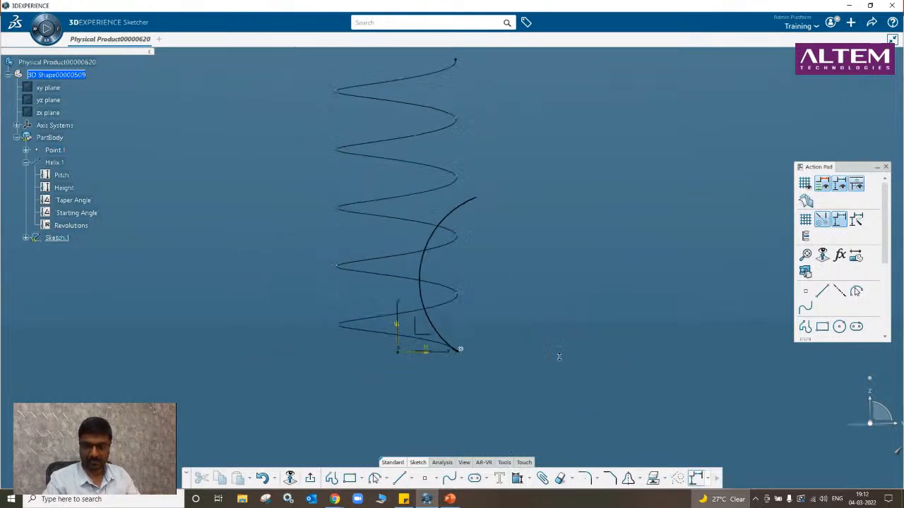
Reshape the arc by moving its bulge outward from the helix axis, and exit the sketch.
drag(436, 266, 462, 271)
click(490, 284)
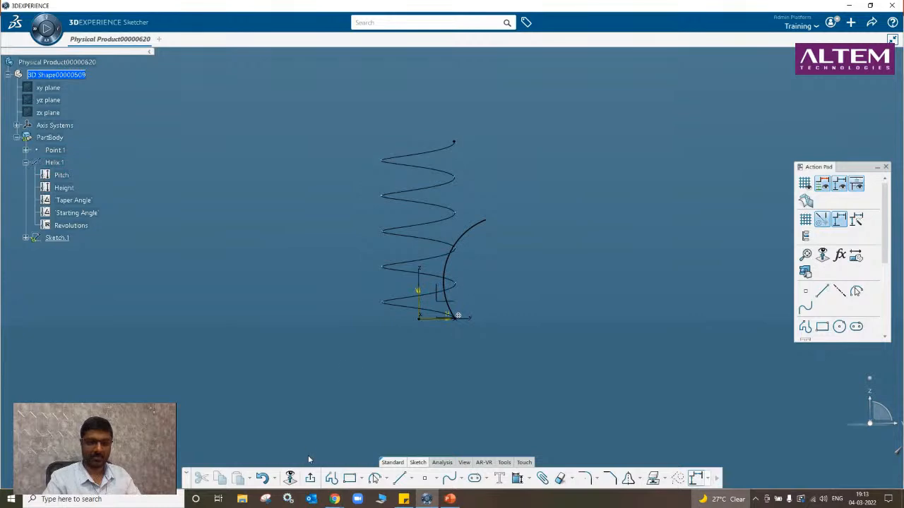
click(696, 478)
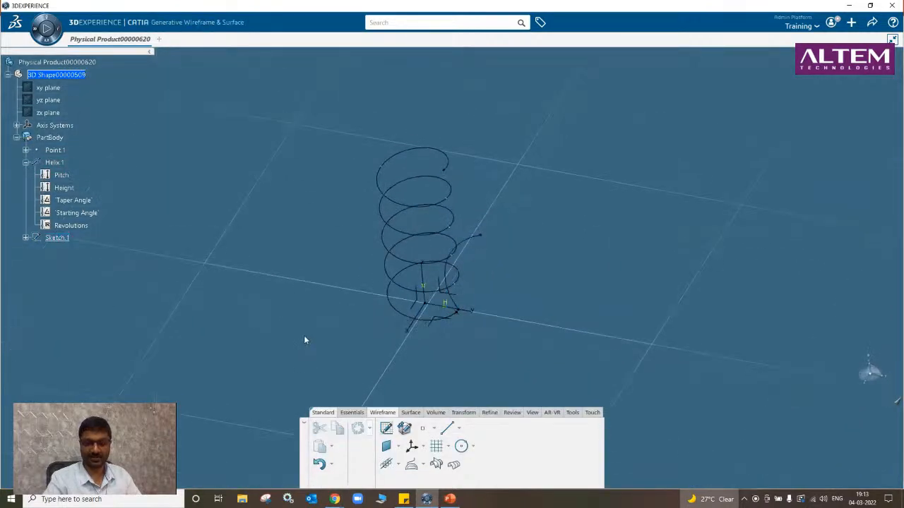
Delete the existing helix and define the part body as the work object.
double_click(61, 171)
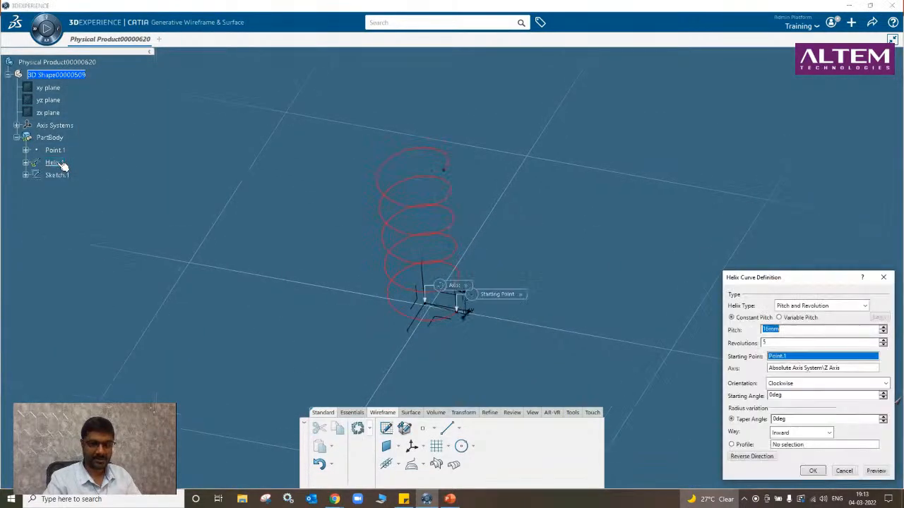
click(850, 471)
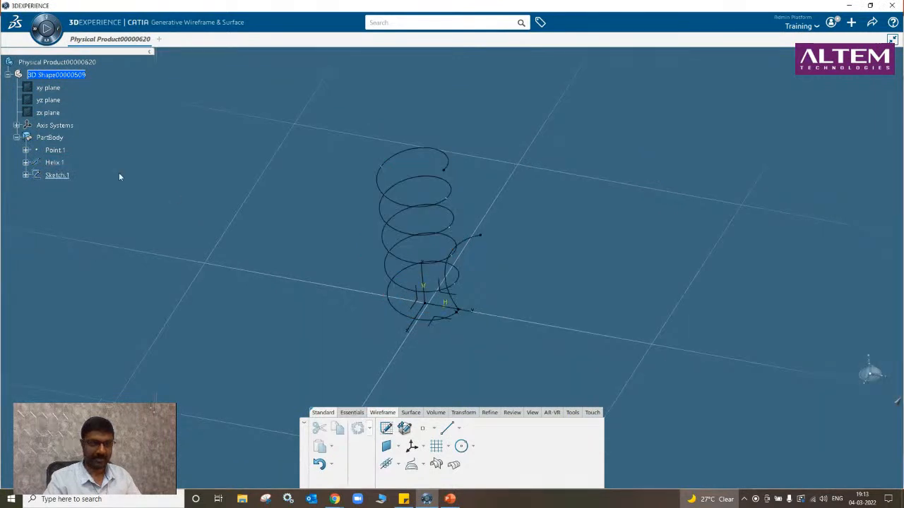
right_click(63, 162)
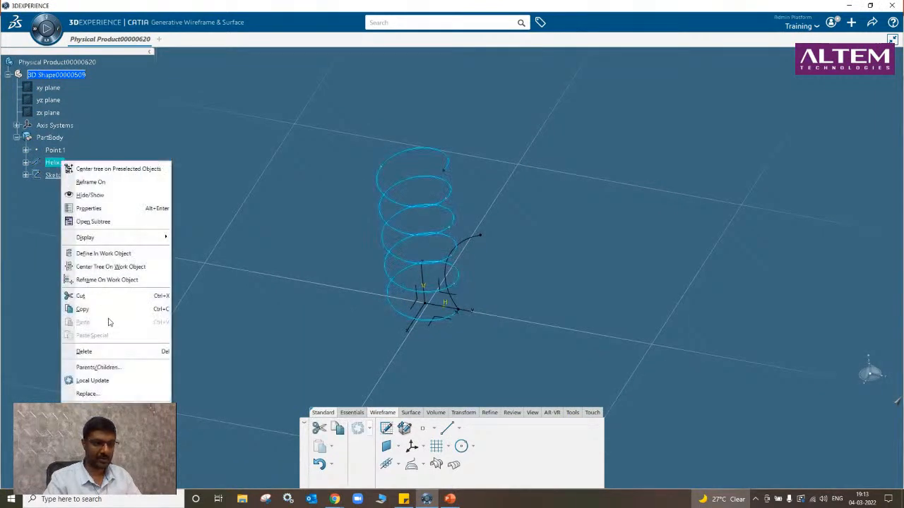
click(113, 351)
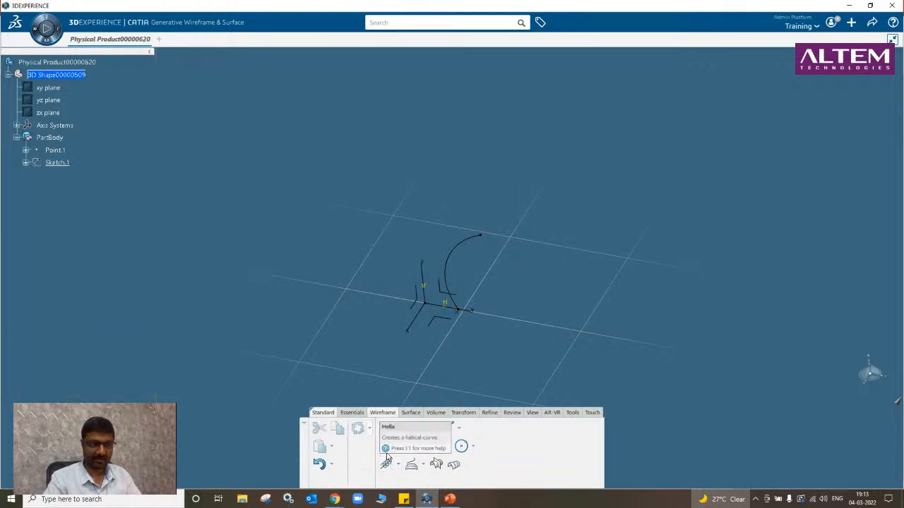
right_click(56, 136)
click(102, 226)
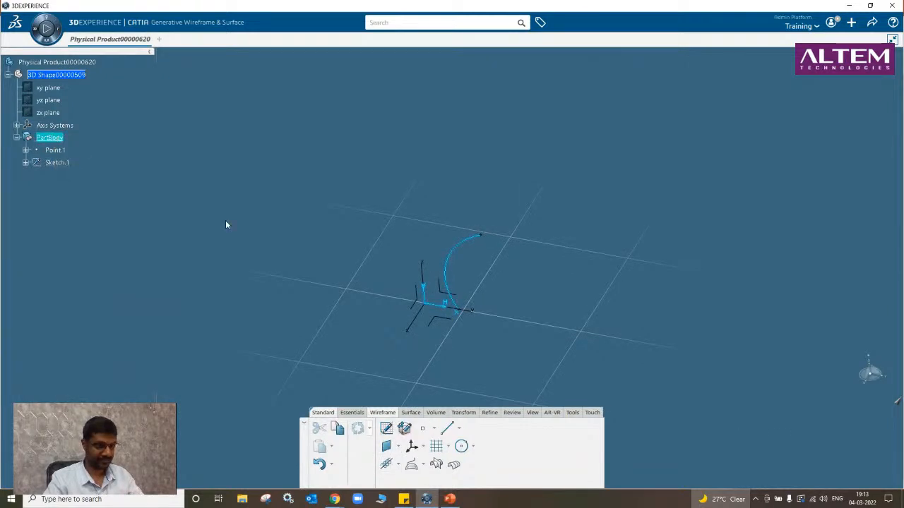
Try a new helix from the starting point around the Z axis with 20 mm pitch and 5 revolutions, and preview it.
click(386, 464)
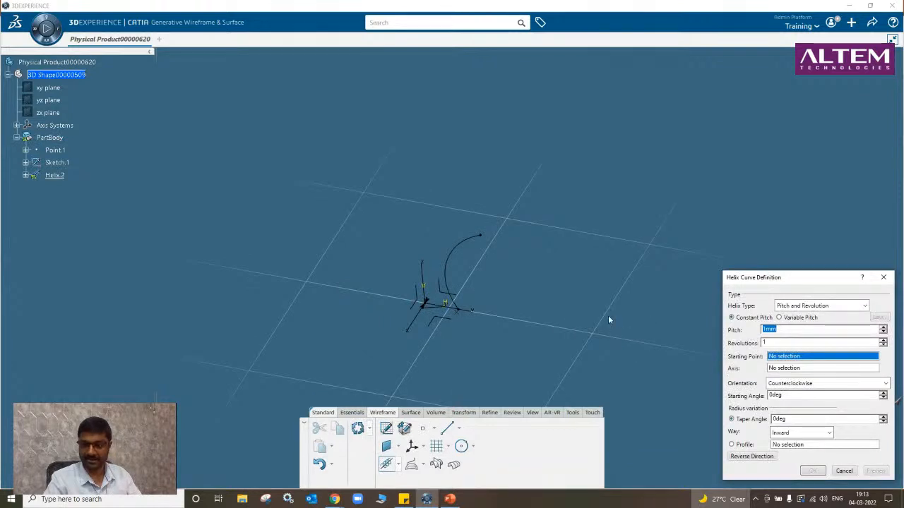
click(459, 313)
click(424, 282)
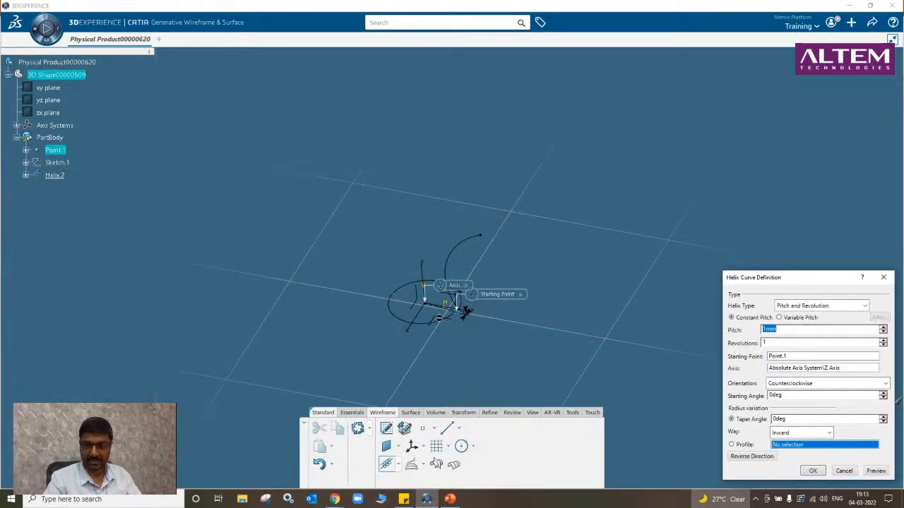
double_click(771, 329)
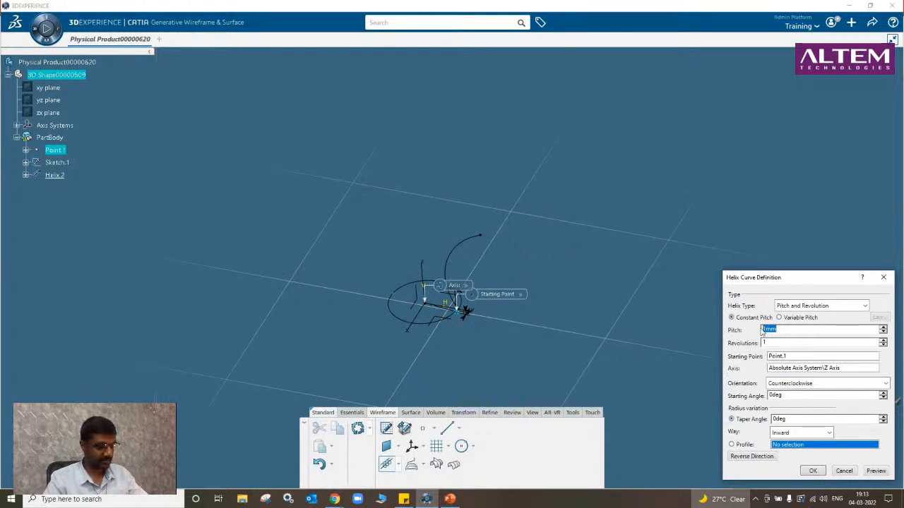
key(BackSpace)
text(20)
key(Tab)
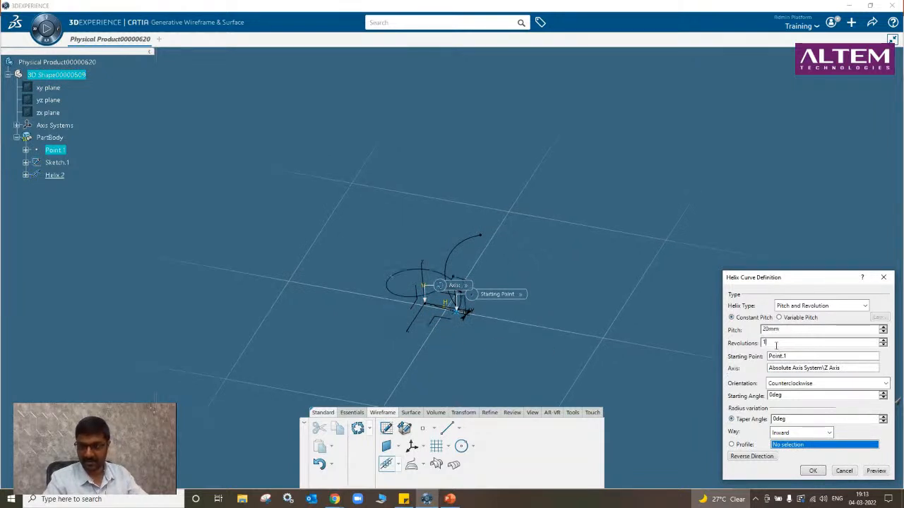
text(5)
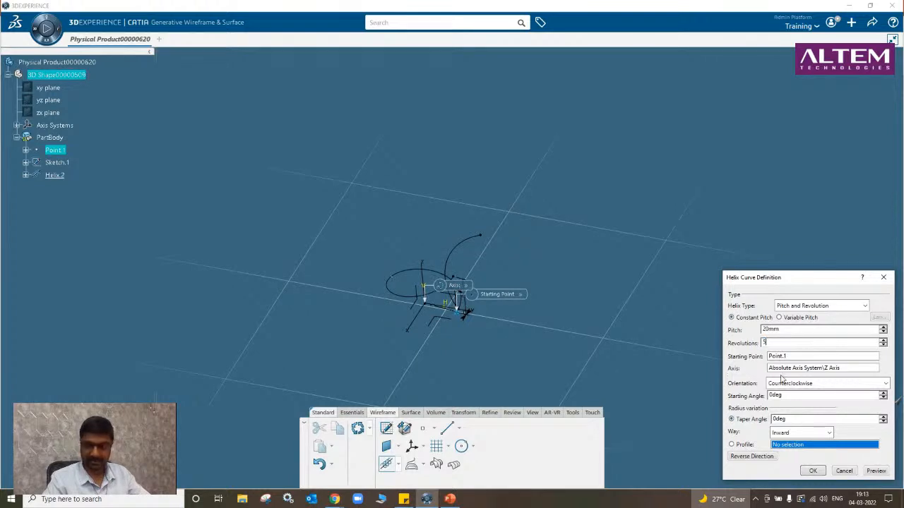
click(875, 471)
middle_drag(468, 362, 470, 337)
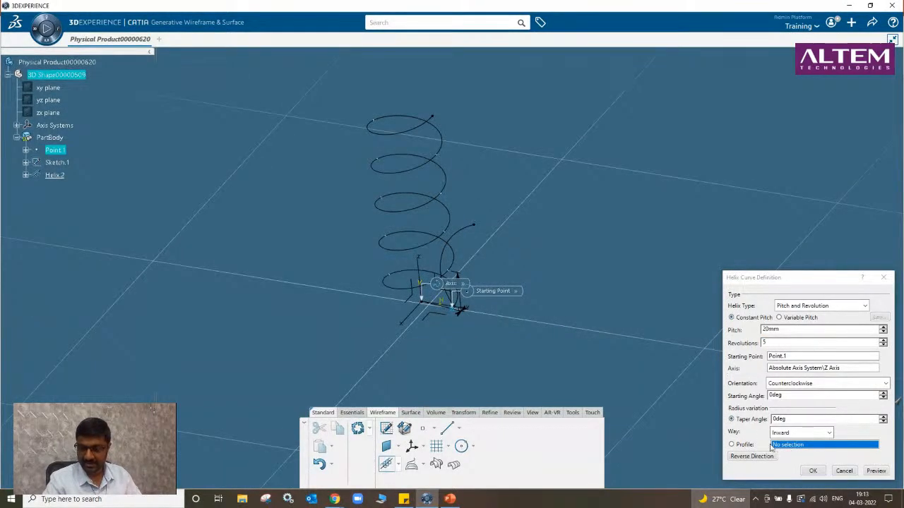
Try to use the arc sketch as the helix's radius variation profile, and cancel the helix definition.
click(459, 234)
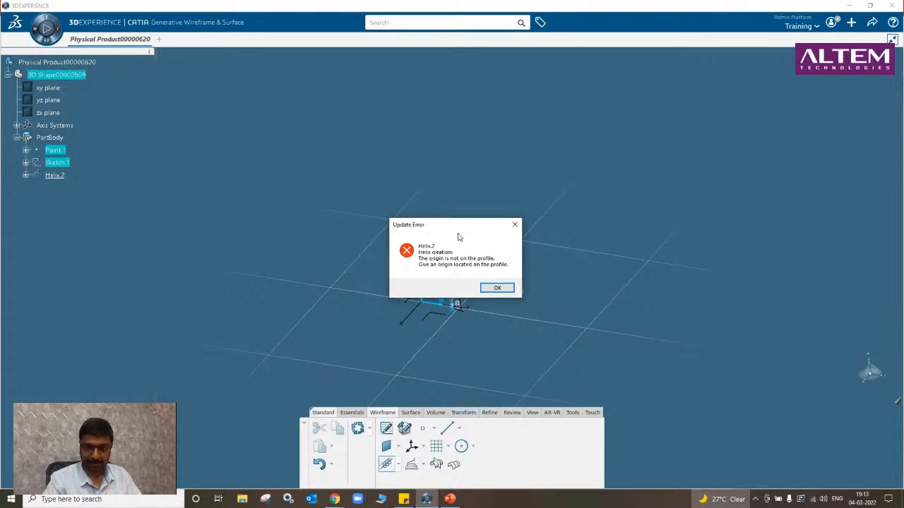
click(497, 287)
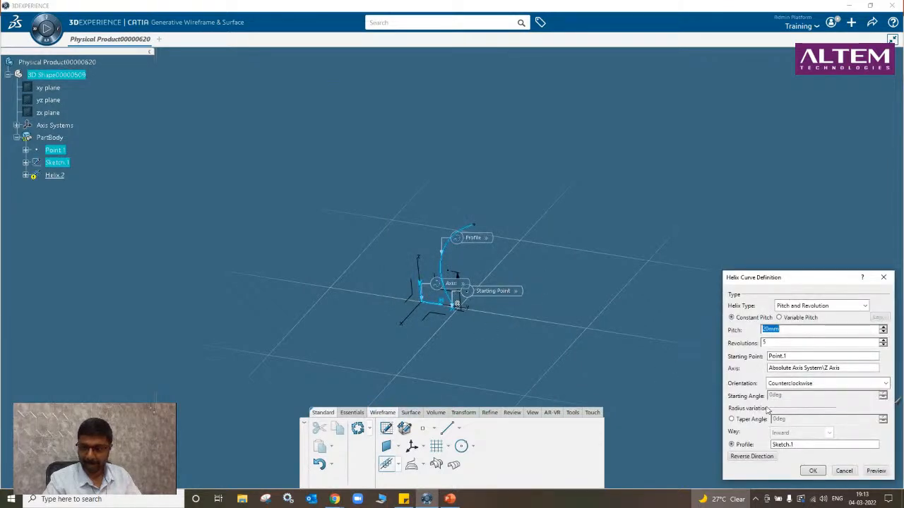
click(844, 471)
middle_drag(221, 307, 403, 282)
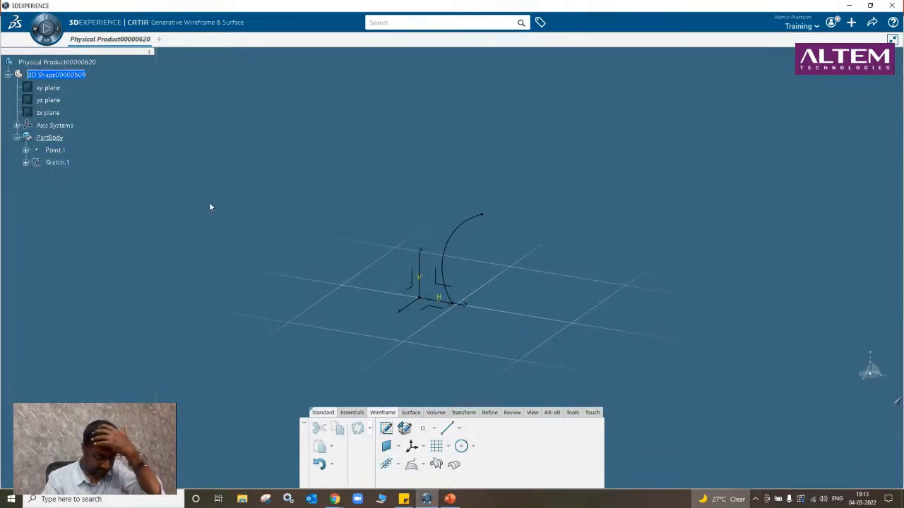
click(386, 464)
middle_drag(465, 377, 457, 139)
click(841, 471)
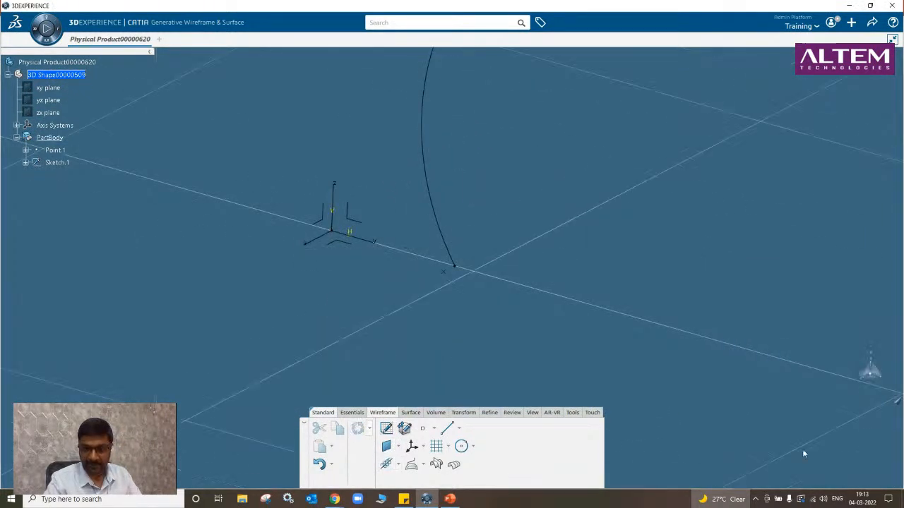
Edit the helix starting point on the XY plane and set its H coordinate to 0 mm.
double_click(442, 274)
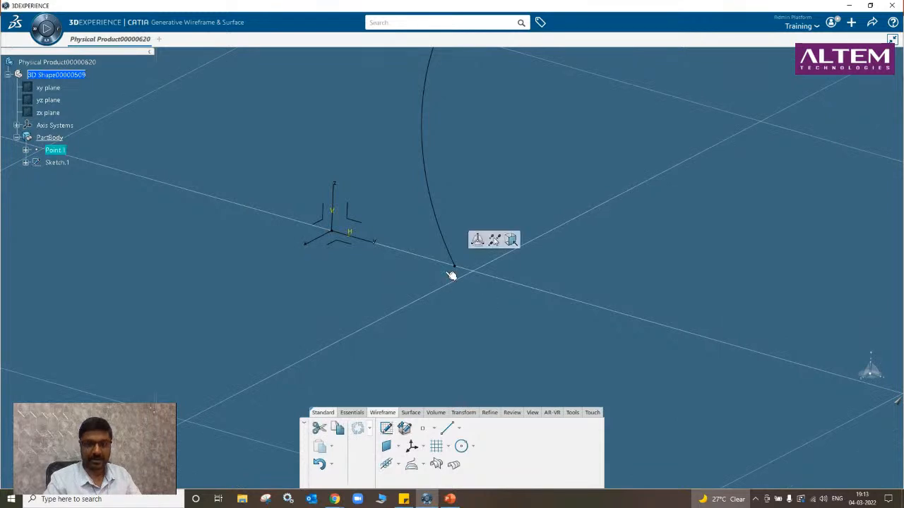
double_click(615, 163)
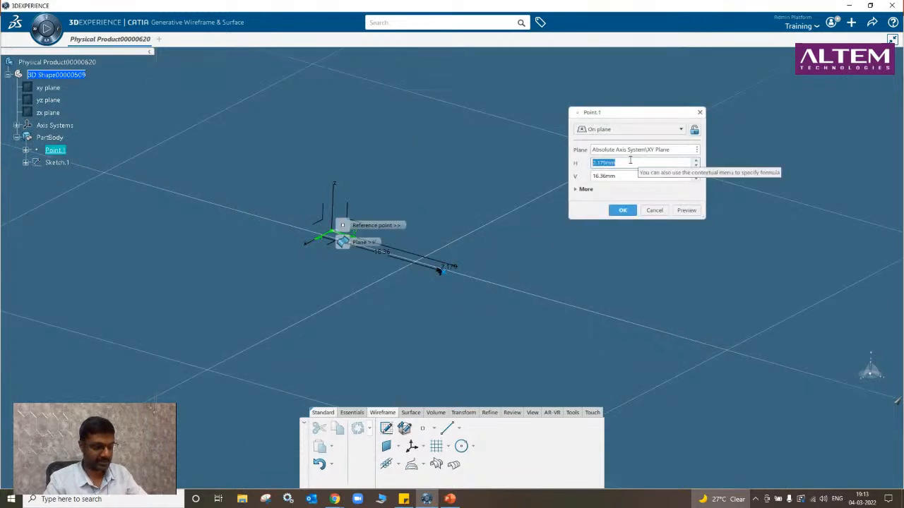
text(0)
click(623, 210)
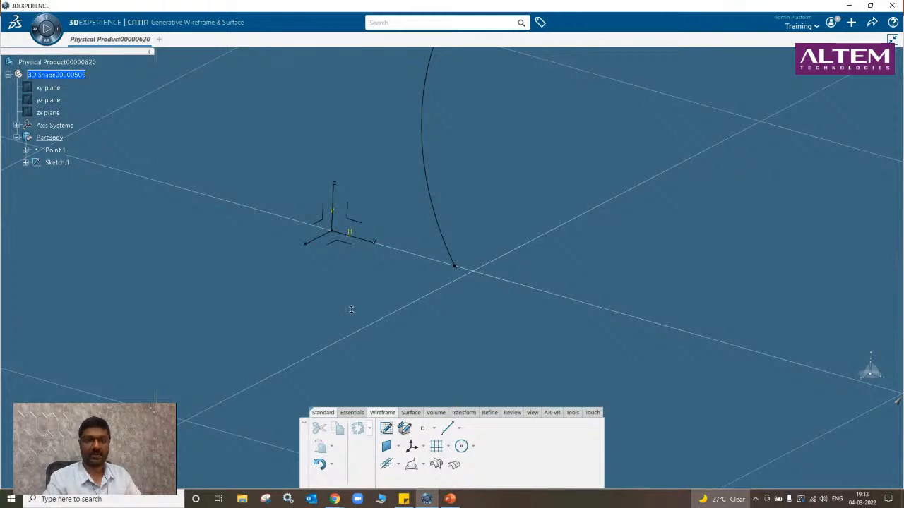
Define a counterclockwise helix from the starting point around the Z axis with 20 mm pitch and 5 revolutions.
middle_drag(351, 309, 396, 413)
click(386, 464)
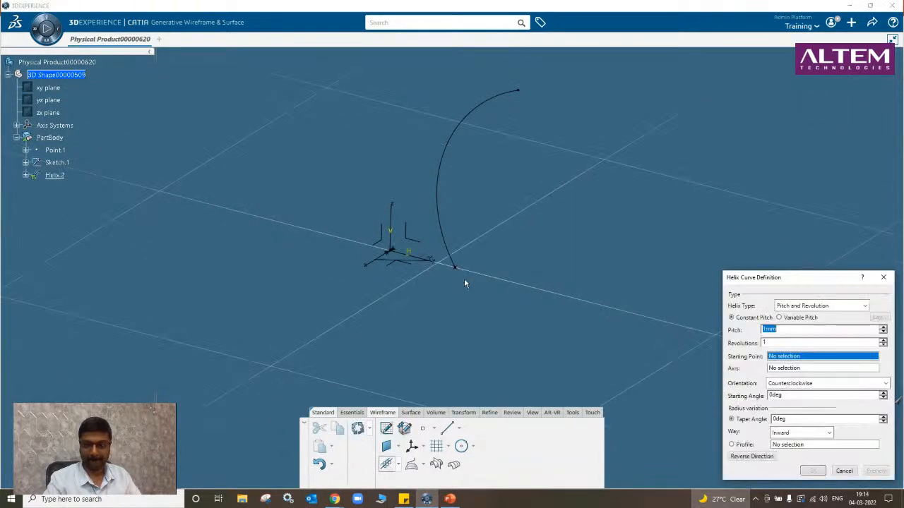
click(454, 267)
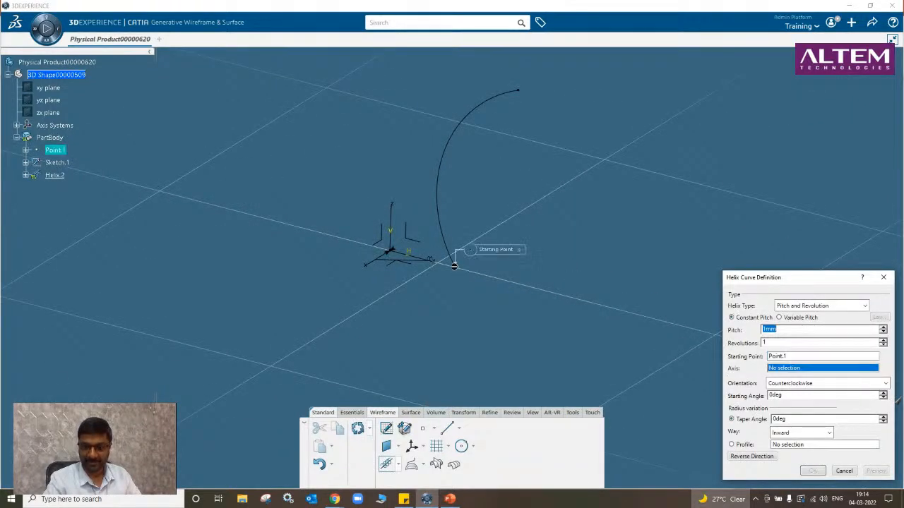
click(393, 214)
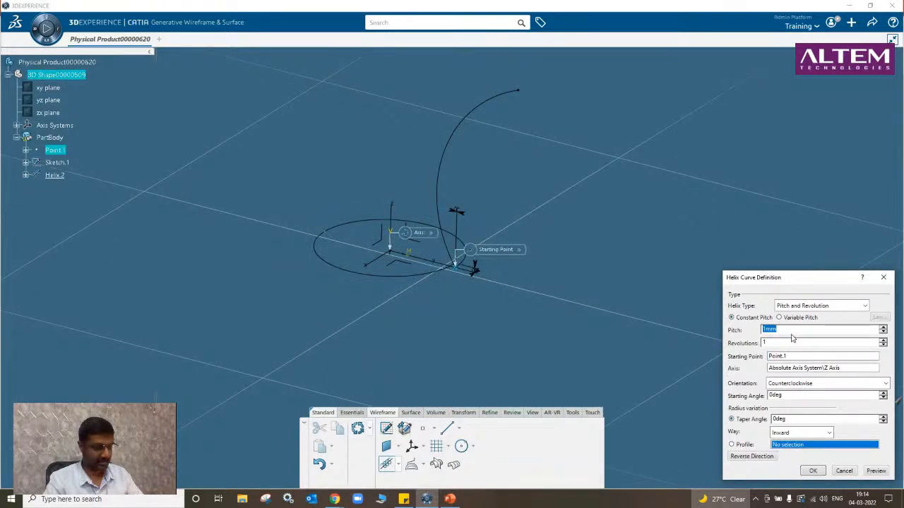
text(20)
key(Tab)
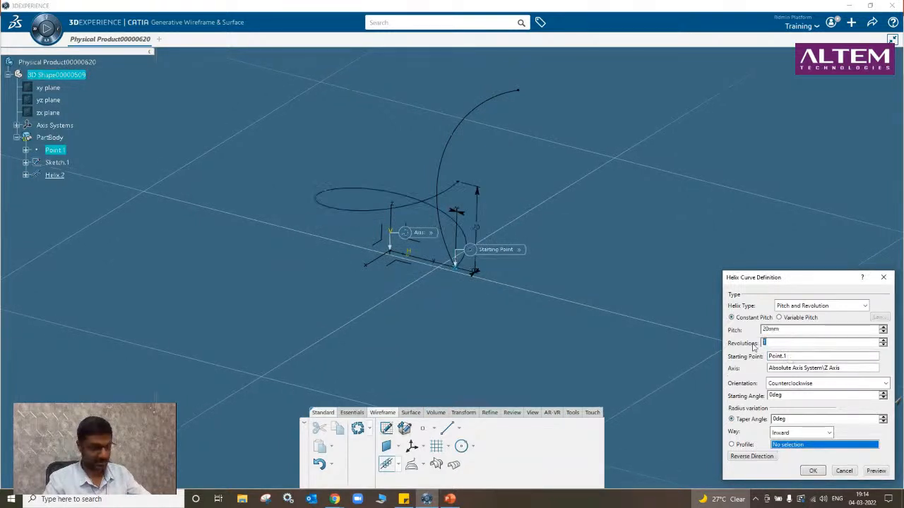
text(5)
click(690, 339)
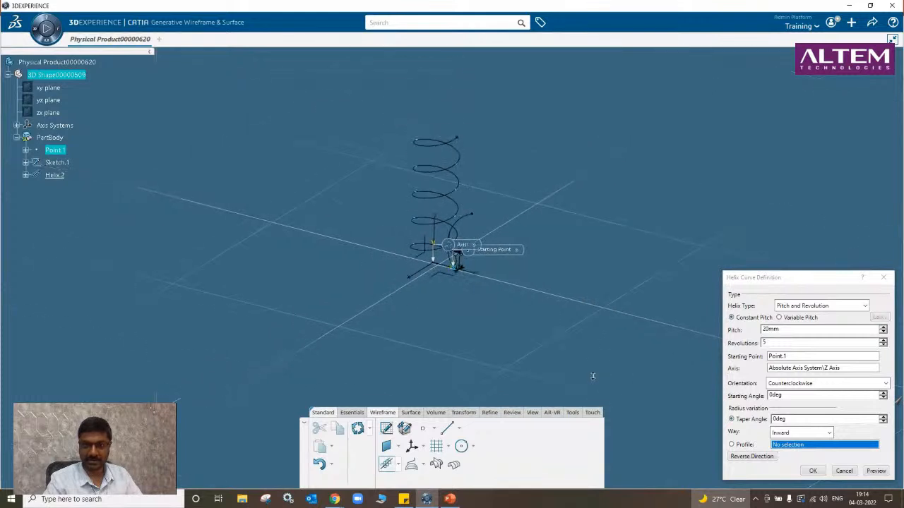
Use the arc sketch as the helix's radius variation profile, set the revolutions to 8, and preview the curve.
click(469, 215)
mouse_move(466, 296)
ctrl+middle_down()
mouse_move(474, 298)
mouse_move(486, 204)
mouse_move(460, 263)
ctrl+middle_up()
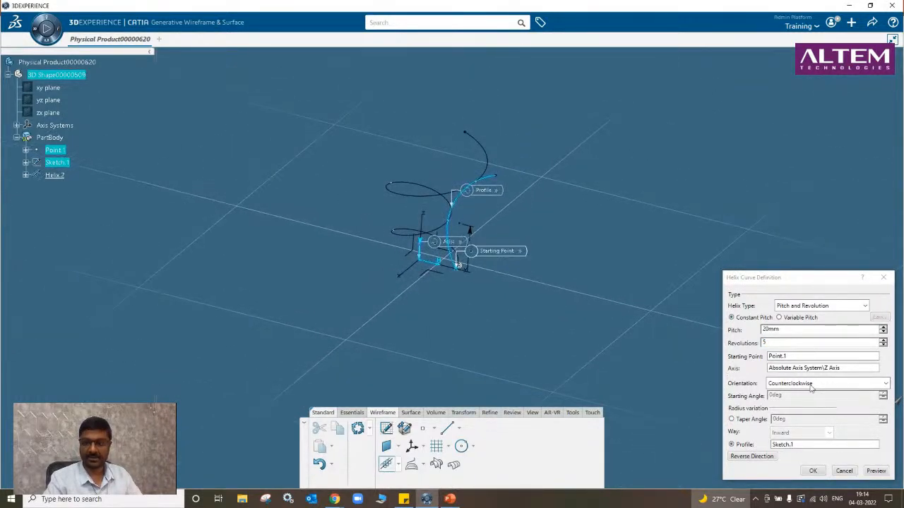
click(883, 340)
click(884, 340)
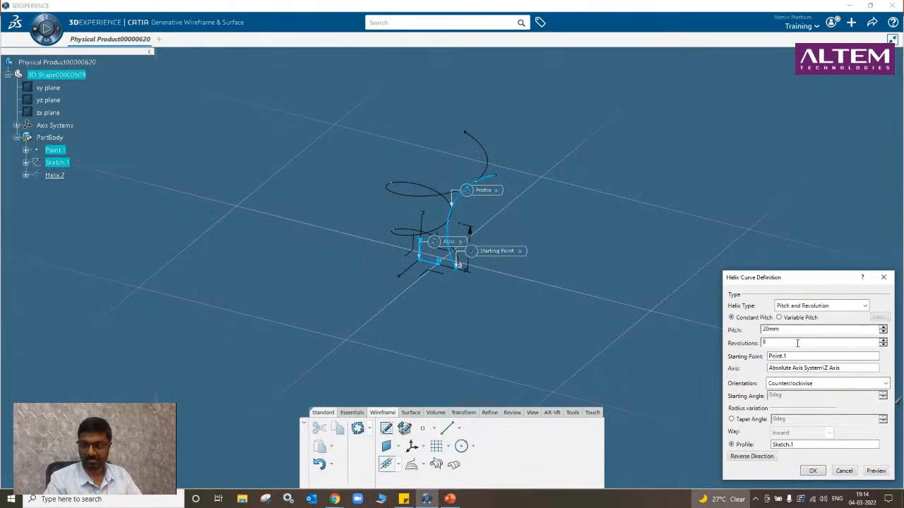
click(875, 471)
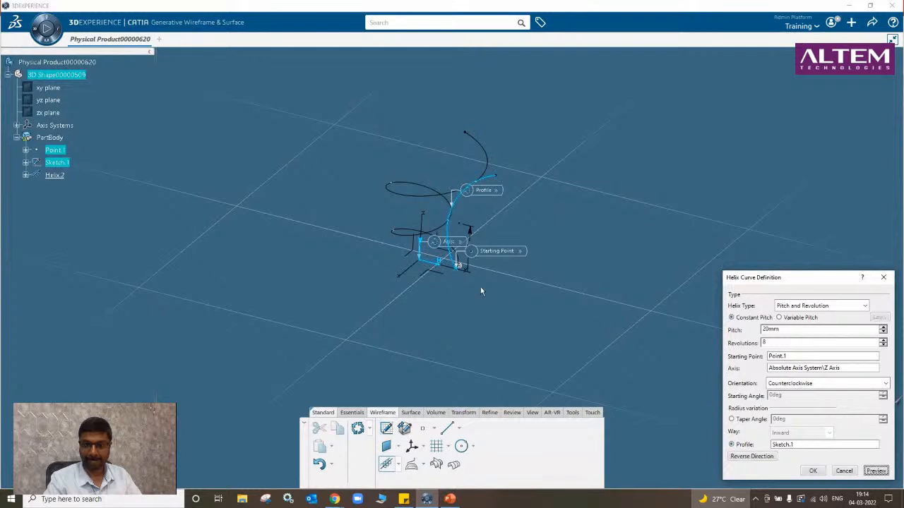
ctrl+middle_drag(480, 287, 489, 275)
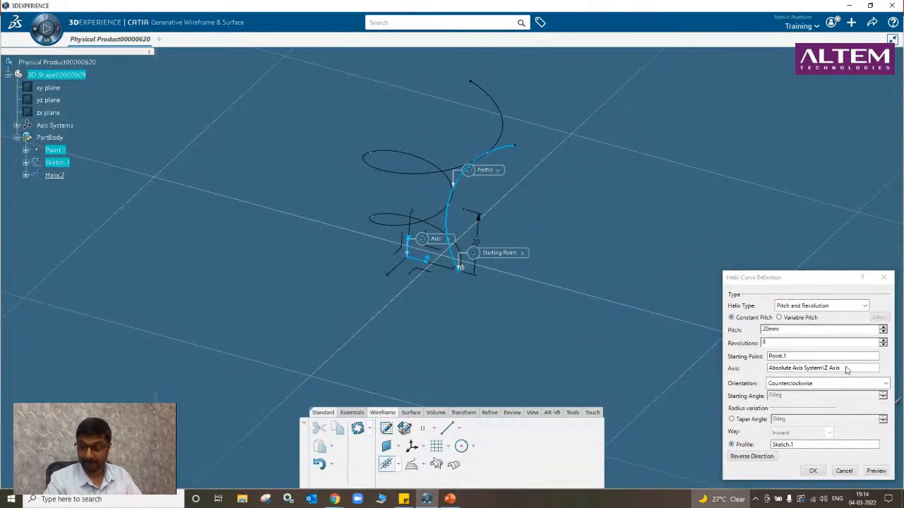
Increase the helix pitch to 34 mm and change the number of revolutions to 3.
click(882, 327)
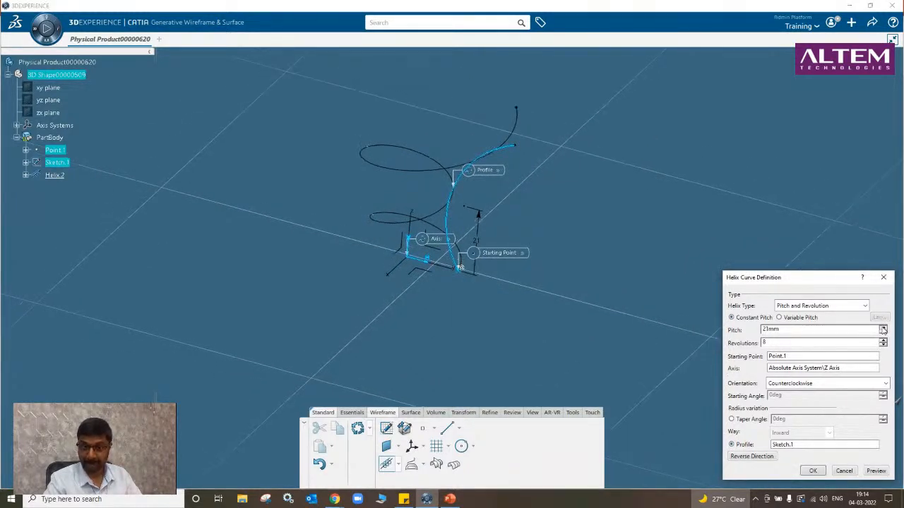
click(882, 327)
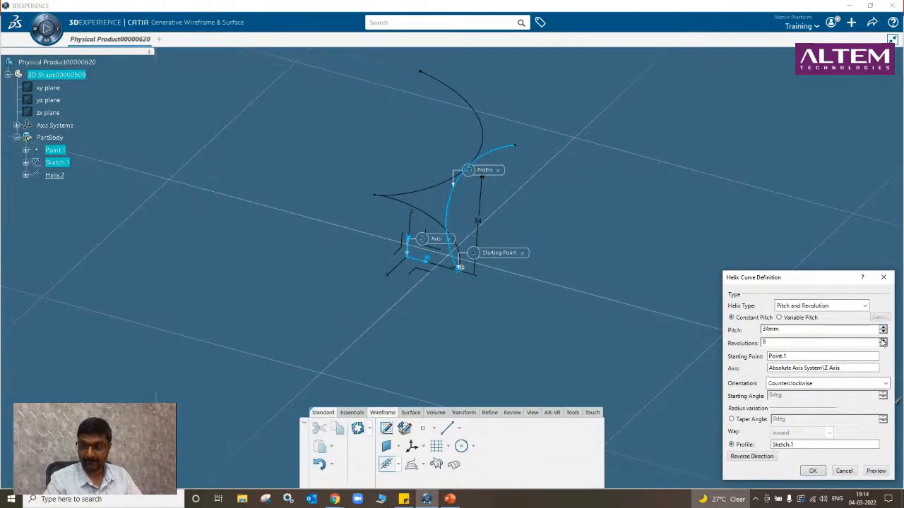
click(882, 342)
click(883, 345)
click(513, 288)
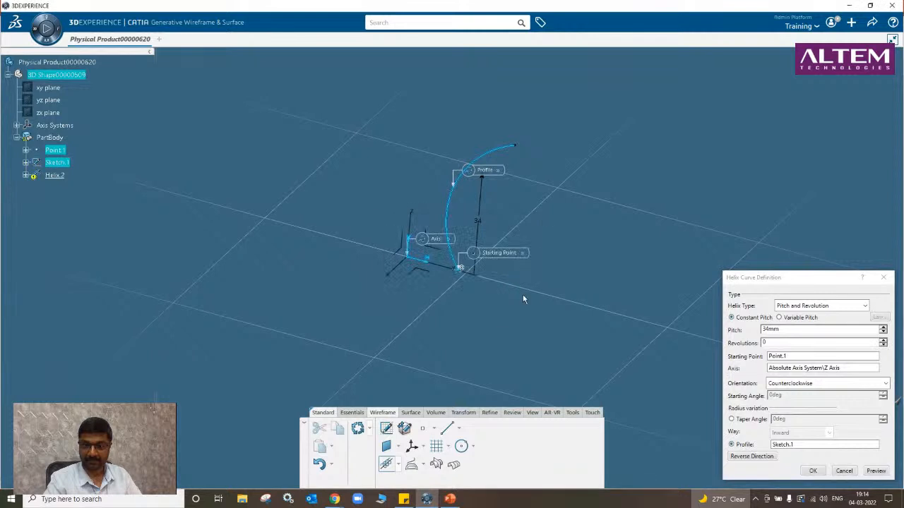
click(883, 341)
click(883, 340)
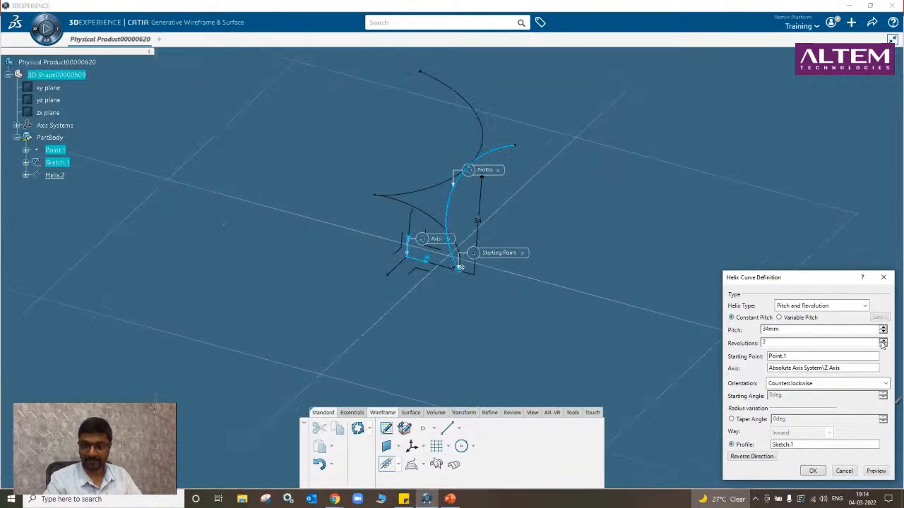
middle_drag(539, 264, 575, 309)
Switch the helix type to Height and Pitch, and set the pitch to 35 mm and the height to 54 mm.
click(802, 308)
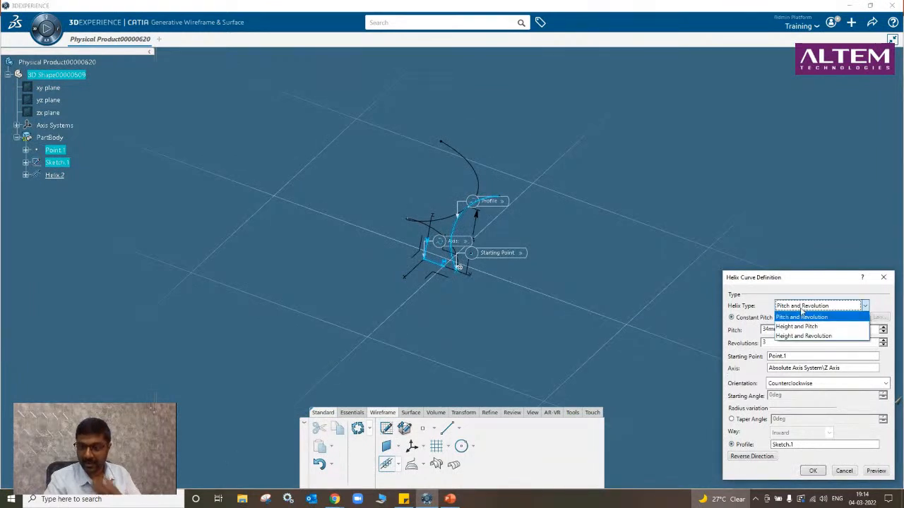
click(804, 325)
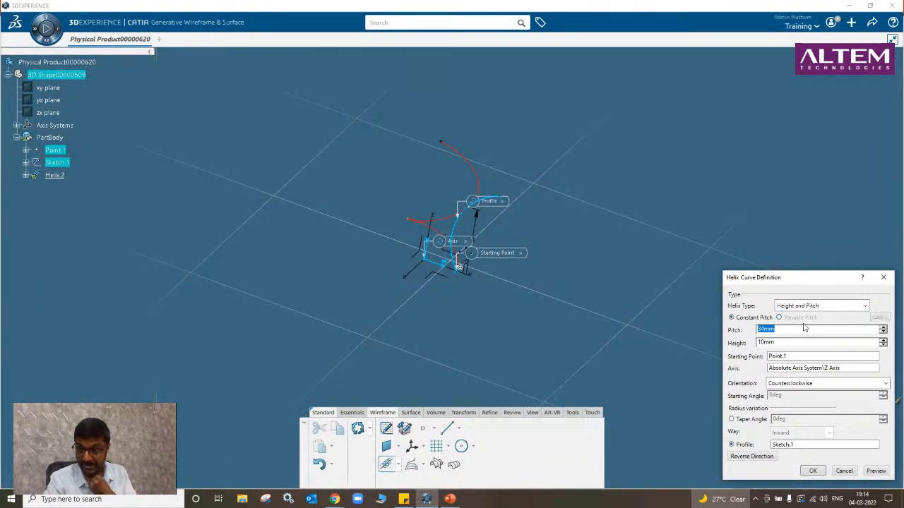
click(883, 327)
middle_drag(548, 355, 590, 257)
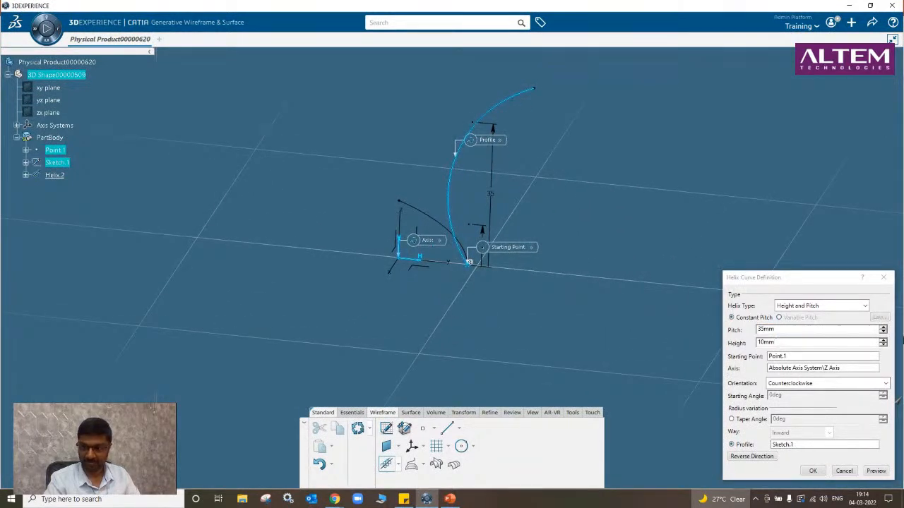
click(881, 341)
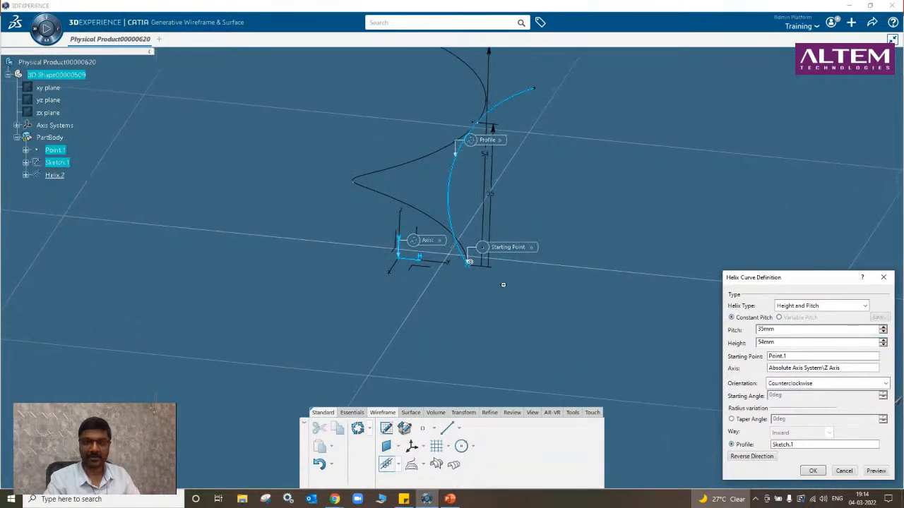
Reduce the helix pitch to 6 mm, keeping the 54 mm height, and create the helix.
middle_drag(503, 283, 529, 343)
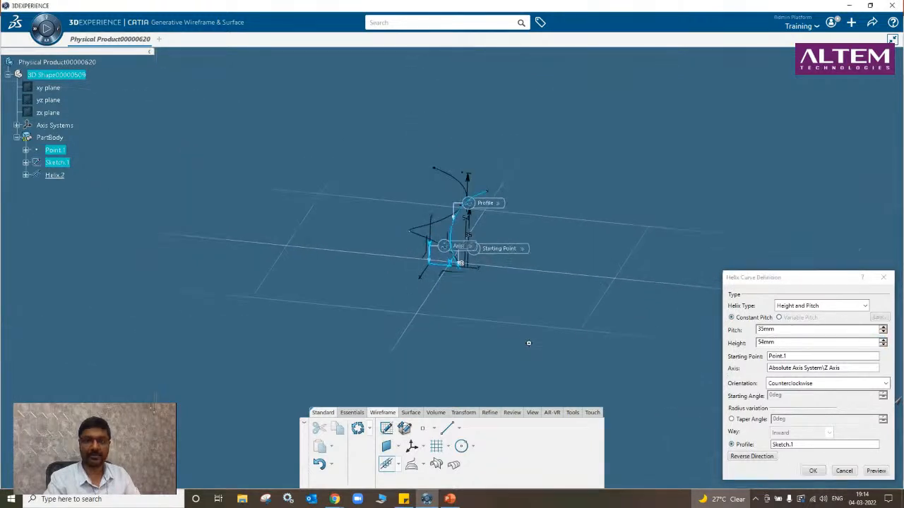
click(881, 334)
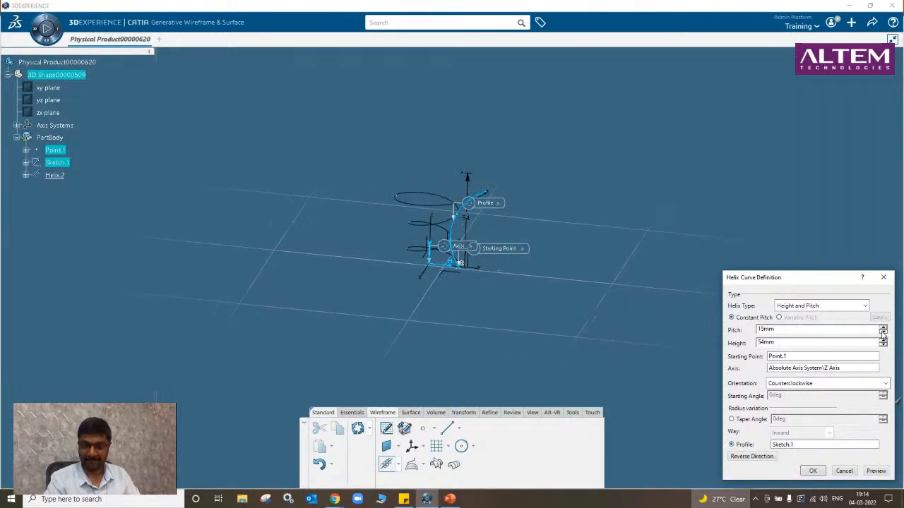
click(882, 336)
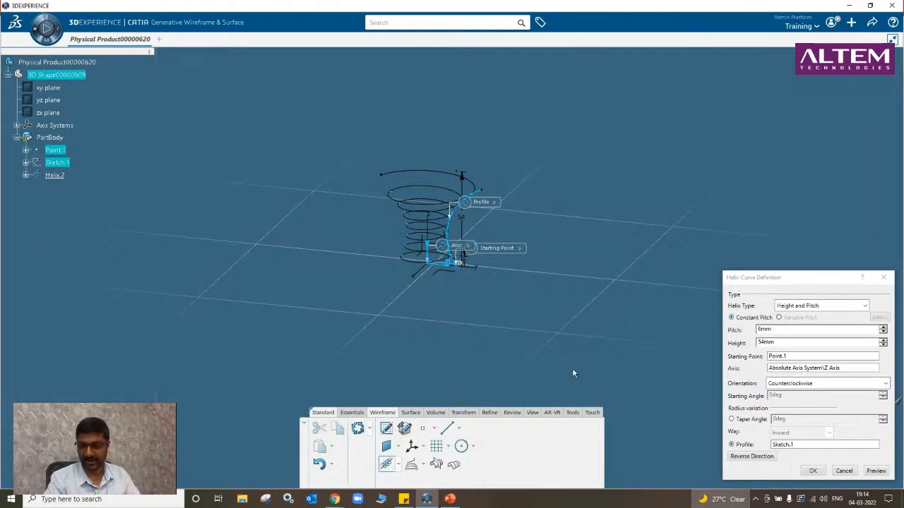
scroll(438, 325, up, 5)
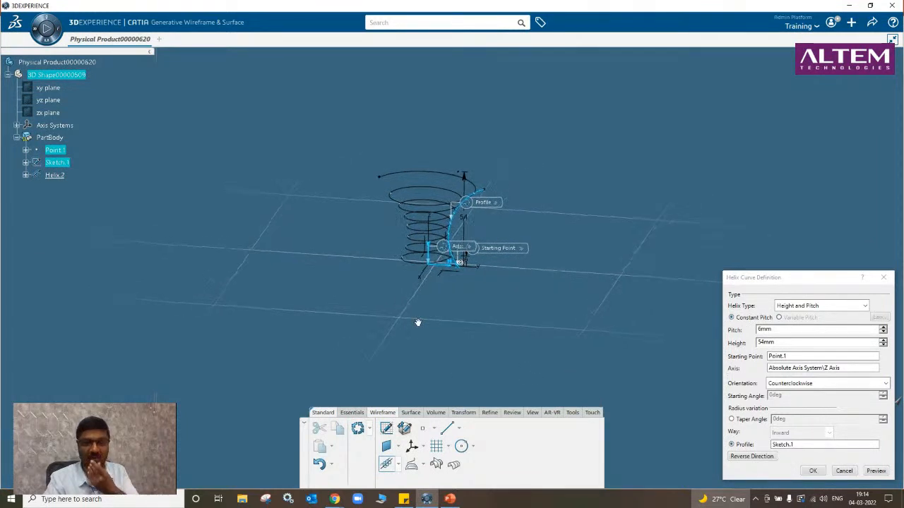
click(813, 471)
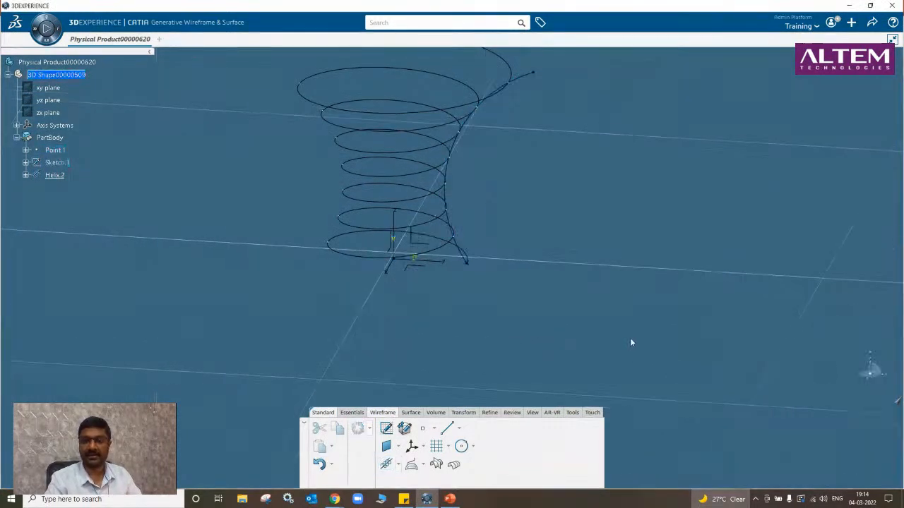
Hide the arc sketch that served as the helix's radius variation profile.
middle_drag(630, 337, 474, 343)
right_click(443, 250)
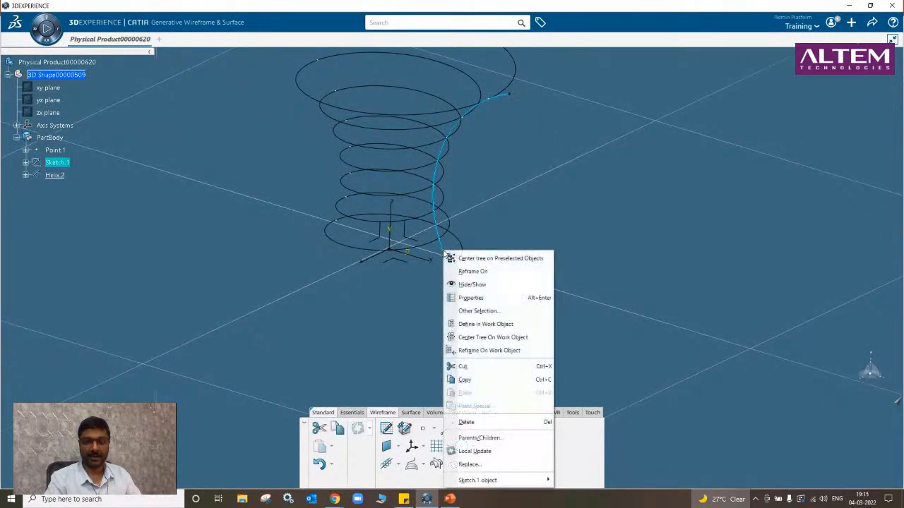
click(471, 284)
mouse_move(497, 312)
middle_down()
mouse_move(459, 324)
mouse_move(478, 335)
mouse_move(541, 325)
mouse_move(532, 303)
mouse_move(610, 270)
mouse_move(485, 227)
mouse_move(456, 355)
mouse_move(583, 318)
mouse_move(338, 237)
mouse_move(372, 341)
mouse_move(436, 243)
mouse_move(454, 193)
mouse_move(398, 267)
mouse_move(339, 222)
middle_up()
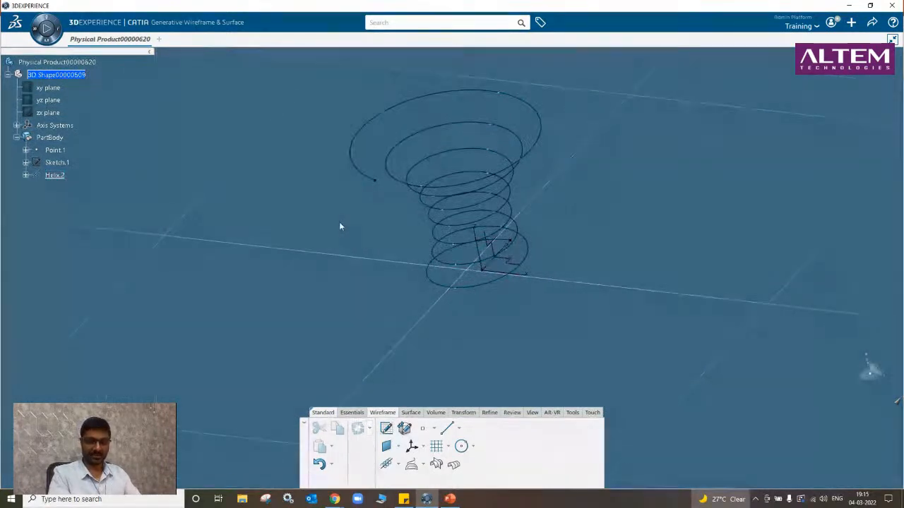
Create a plane normal to the helix curve, passing through its upper endpoint.
click(357, 413)
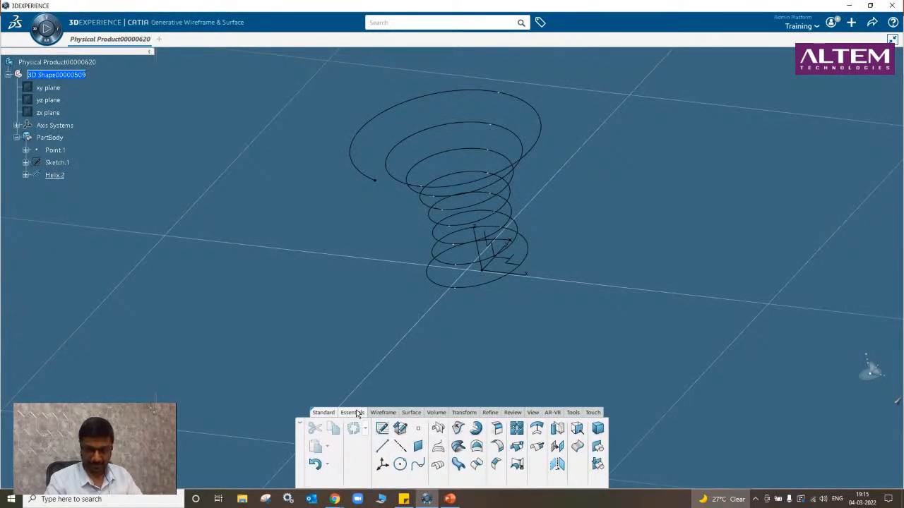
click(417, 446)
click(727, 105)
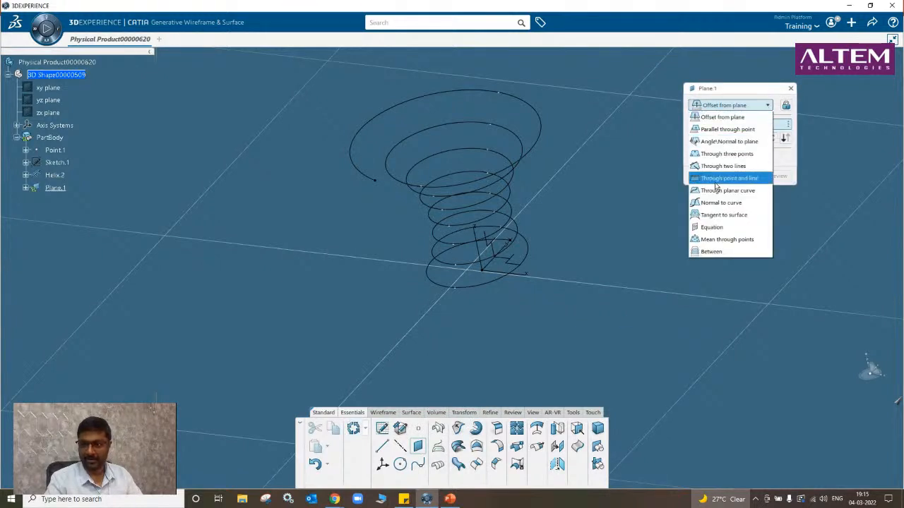
click(724, 204)
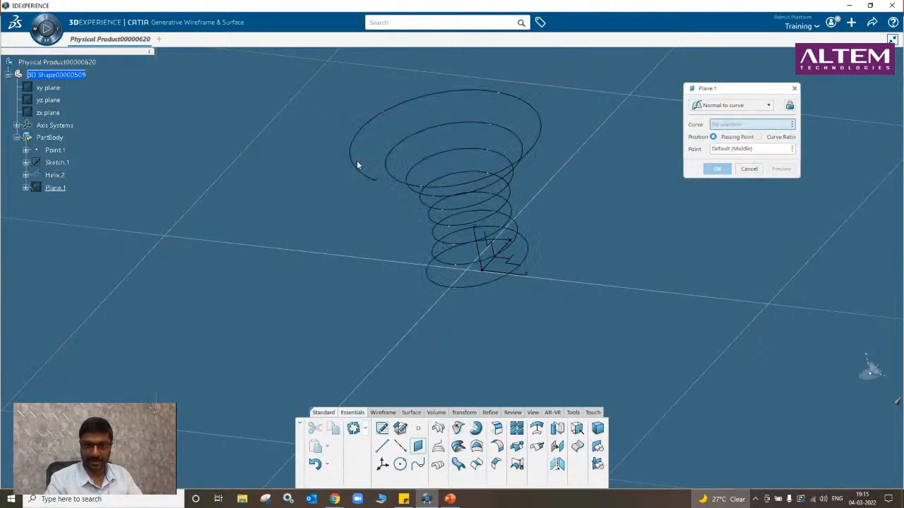
click(374, 183)
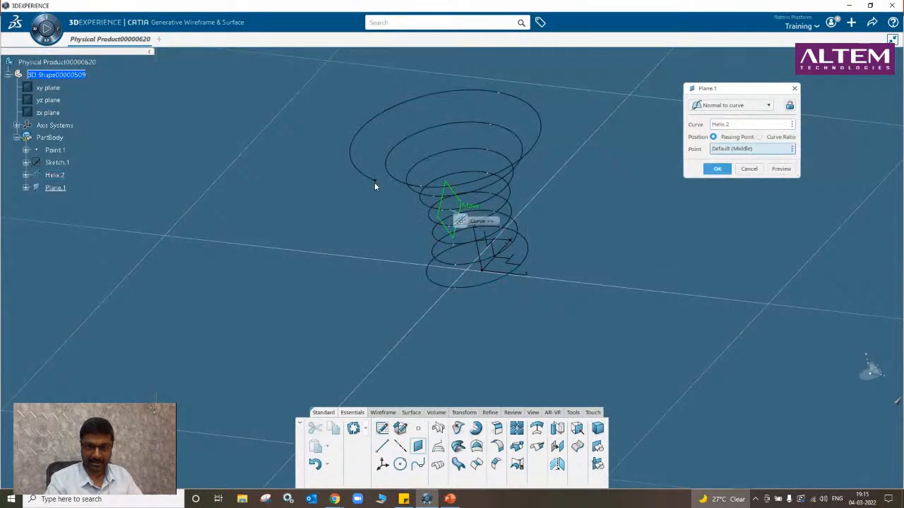
click(716, 169)
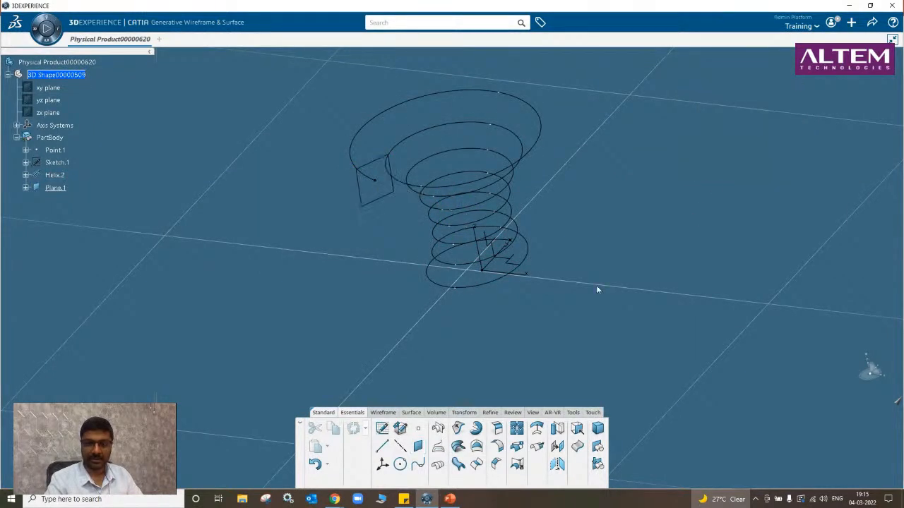
Open a sketch on the new plane and draw a circle centred near the helix's upper endpoint.
click(383, 197)
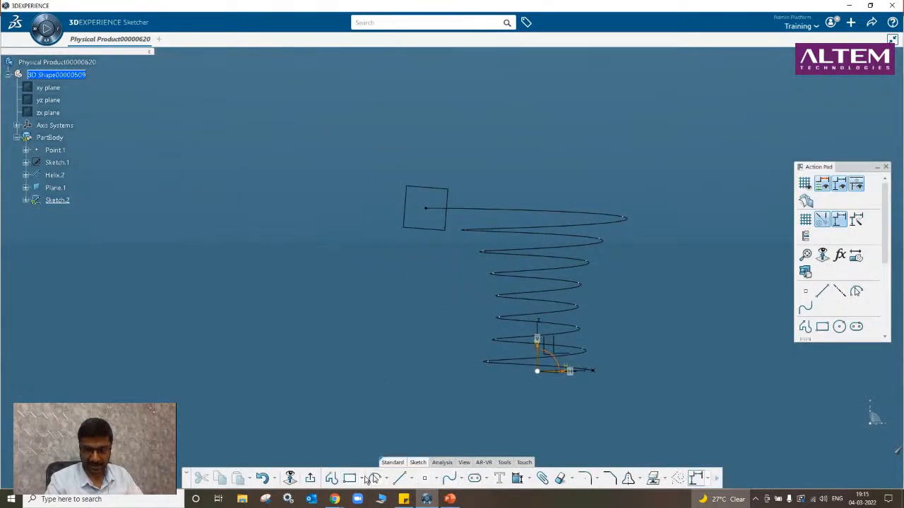
click(386, 478)
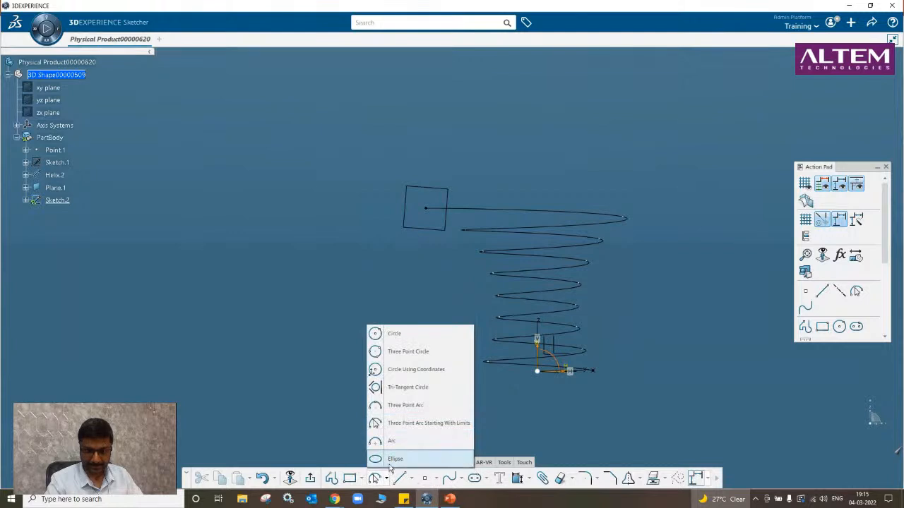
click(400, 342)
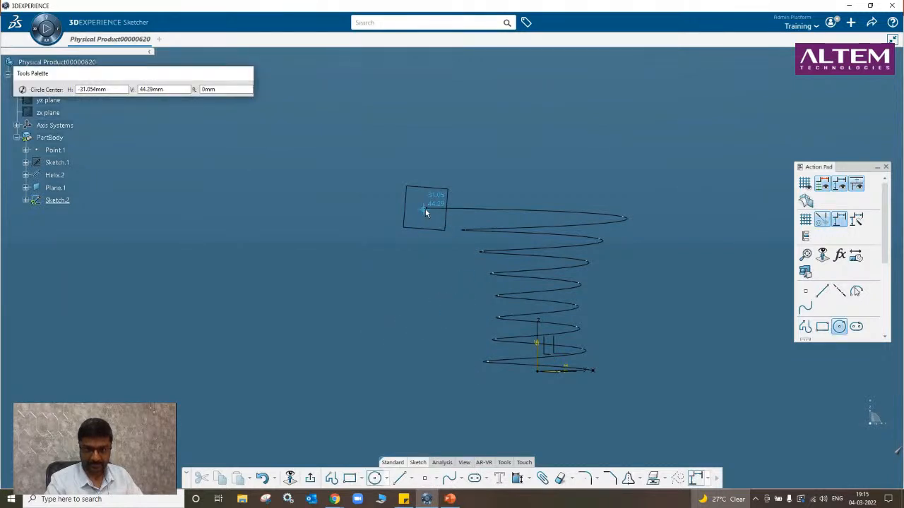
click(426, 206)
click(442, 203)
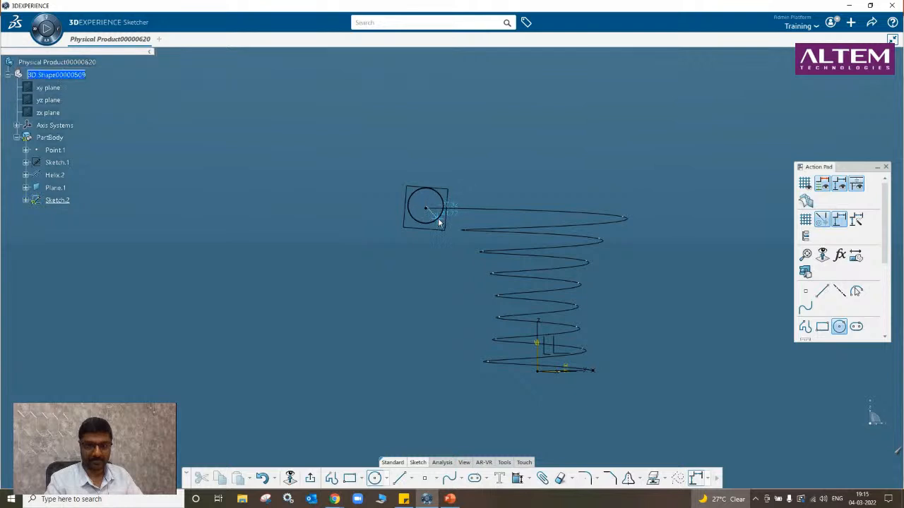
Constrain the circle's centre to be coincident with the helix endpoint and exit the sketch.
click(427, 208)
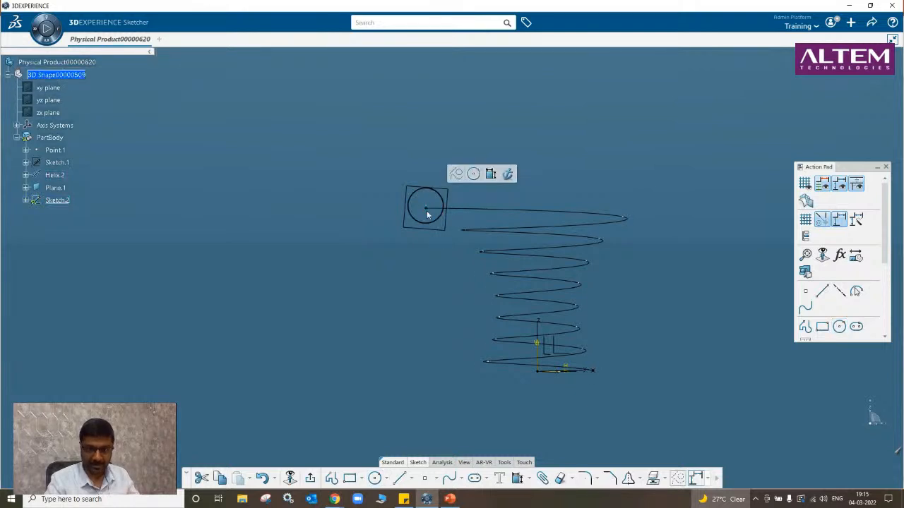
click(430, 213)
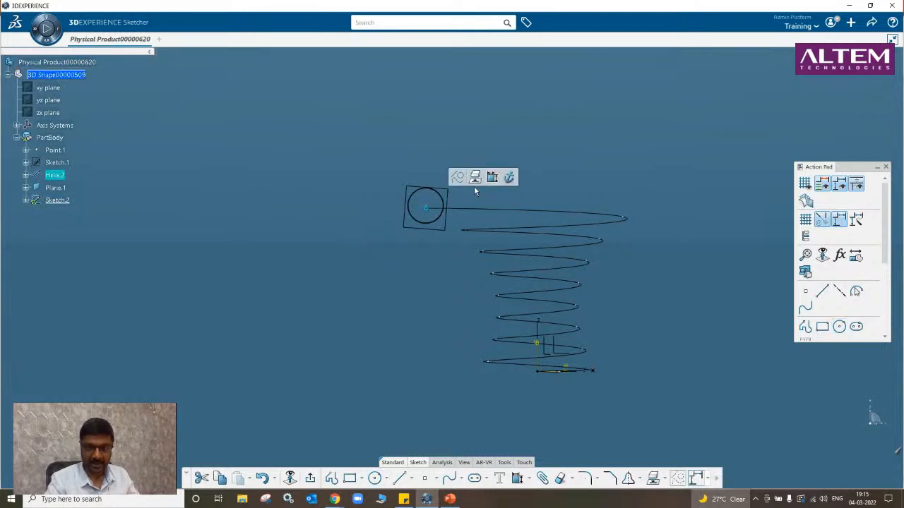
click(493, 177)
right_click(313, 258)
click(340, 328)
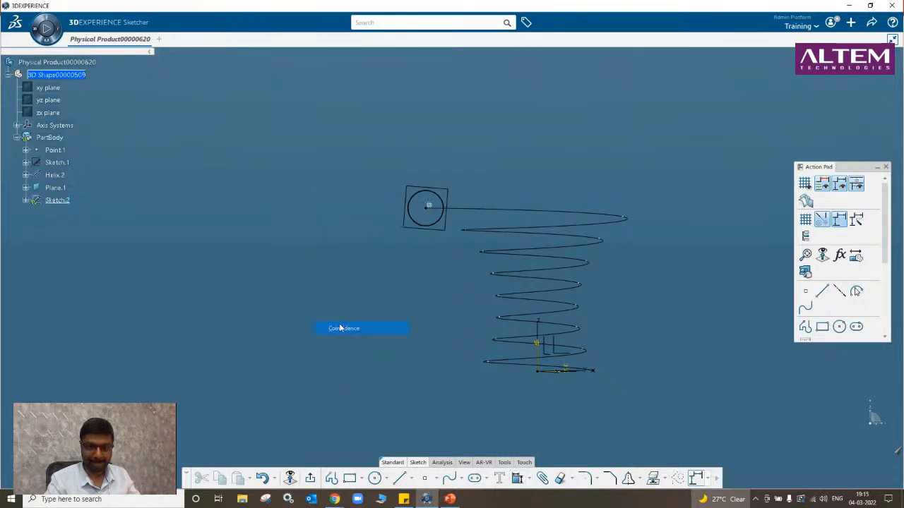
click(436, 220)
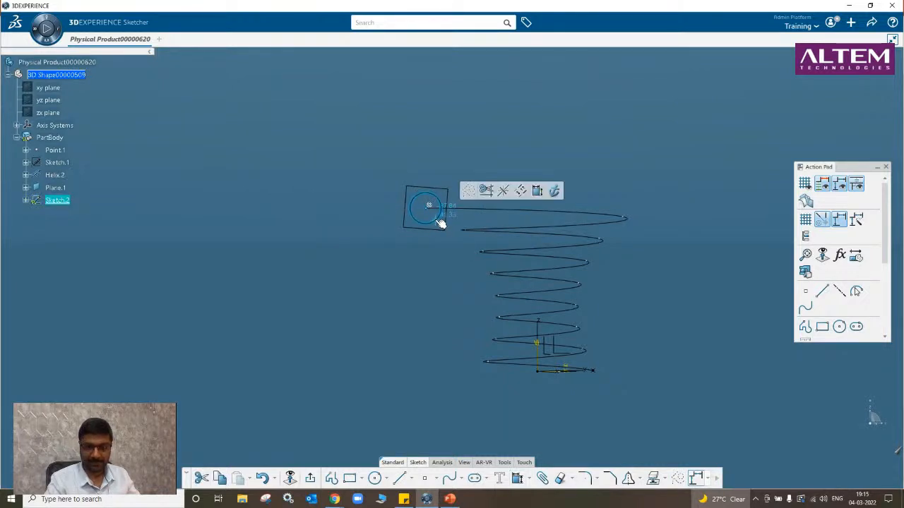
click(433, 274)
click(310, 479)
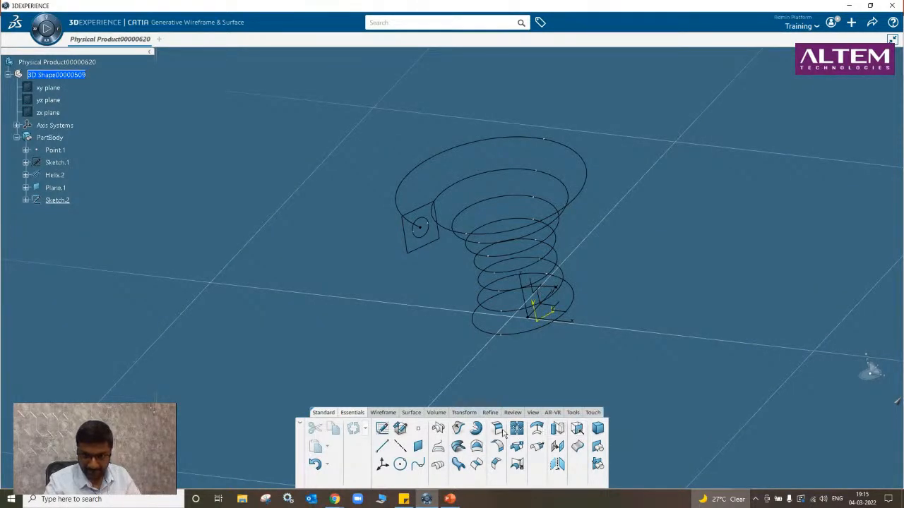
click(411, 413)
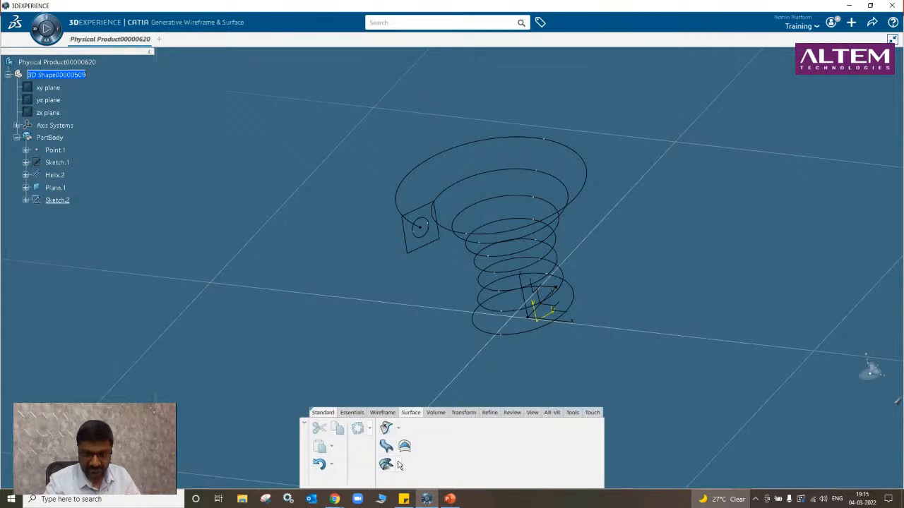
click(394, 413)
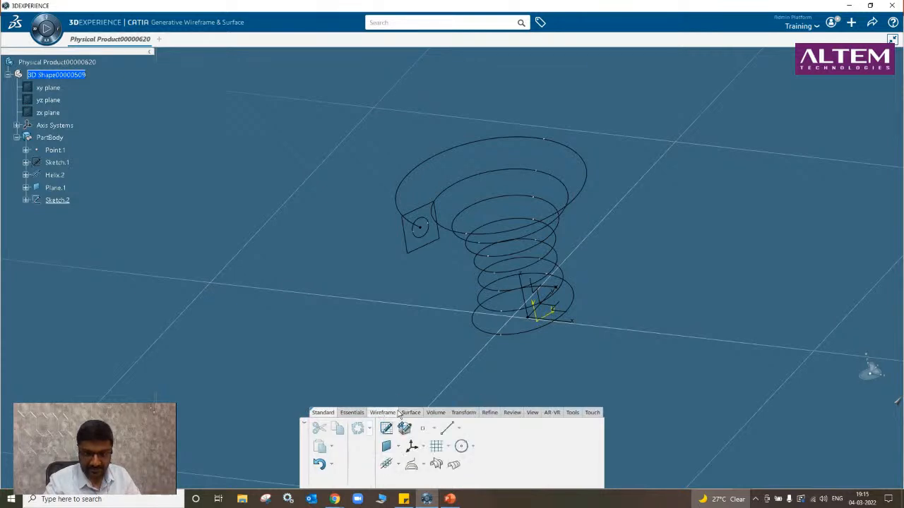
click(412, 414)
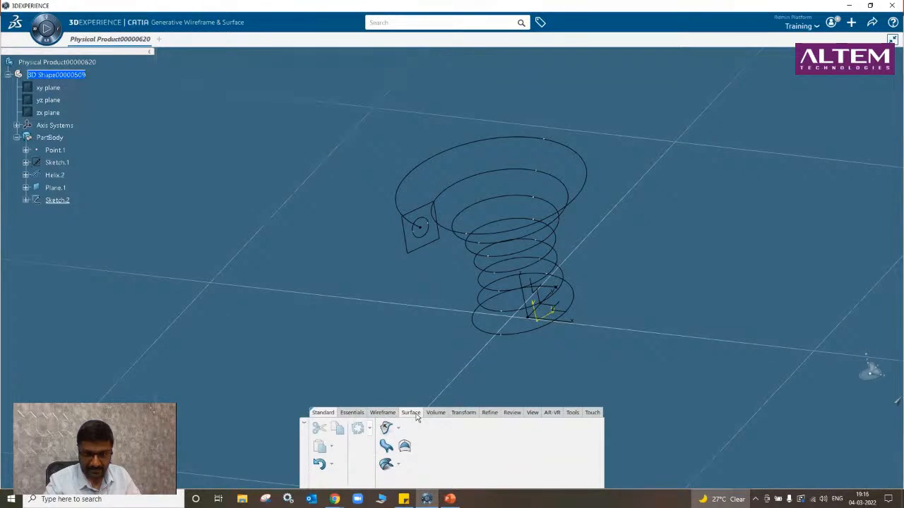
click(436, 413)
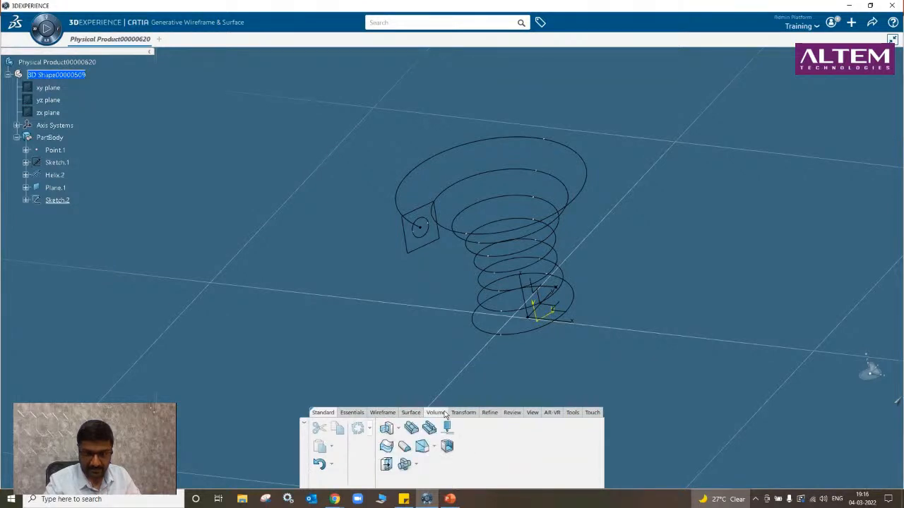
Create a swept surface with the circle sketch as profile and the helix as guide curve.
click(352, 414)
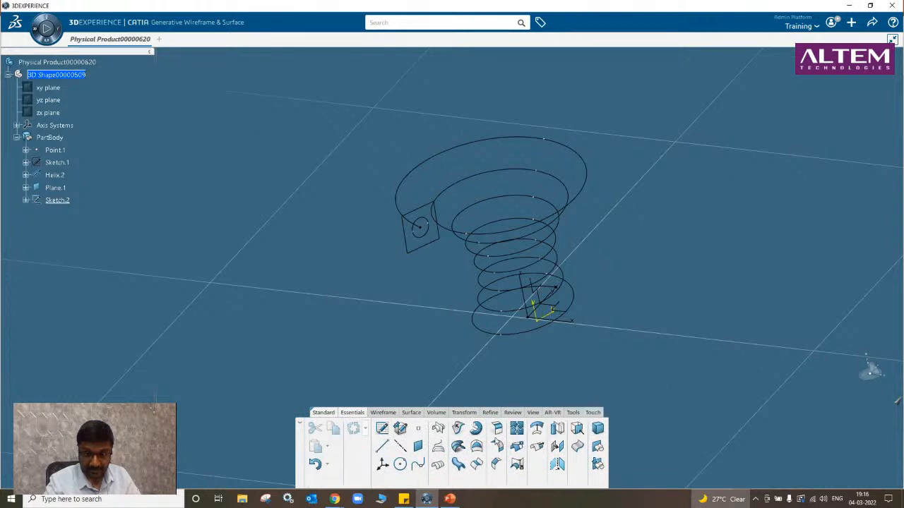
click(458, 464)
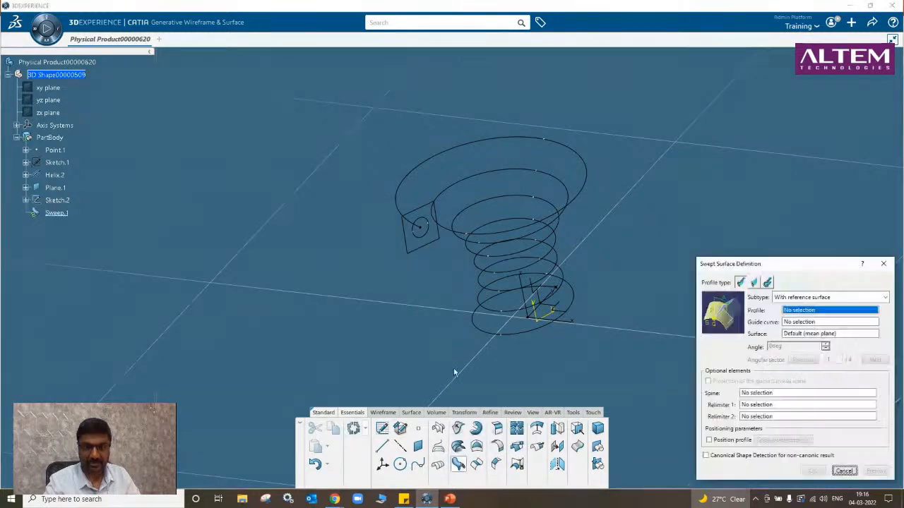
click(420, 234)
click(403, 192)
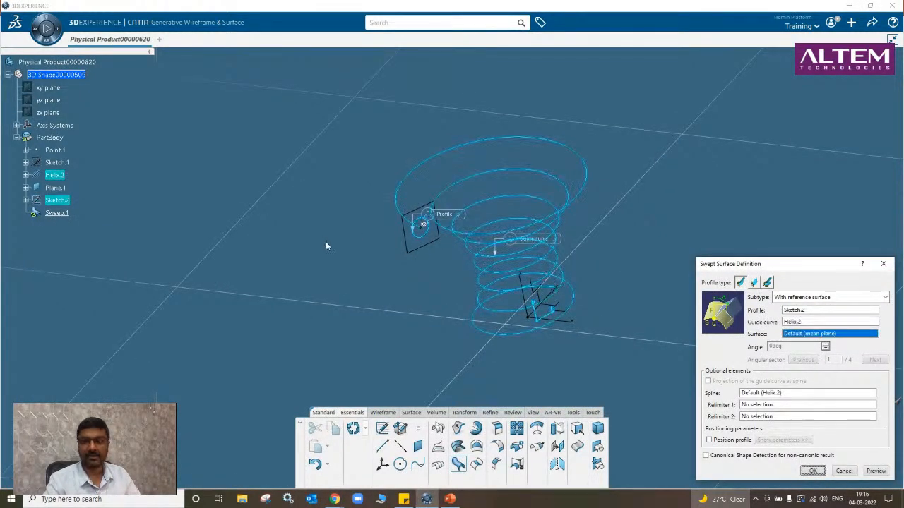
click(874, 471)
click(812, 471)
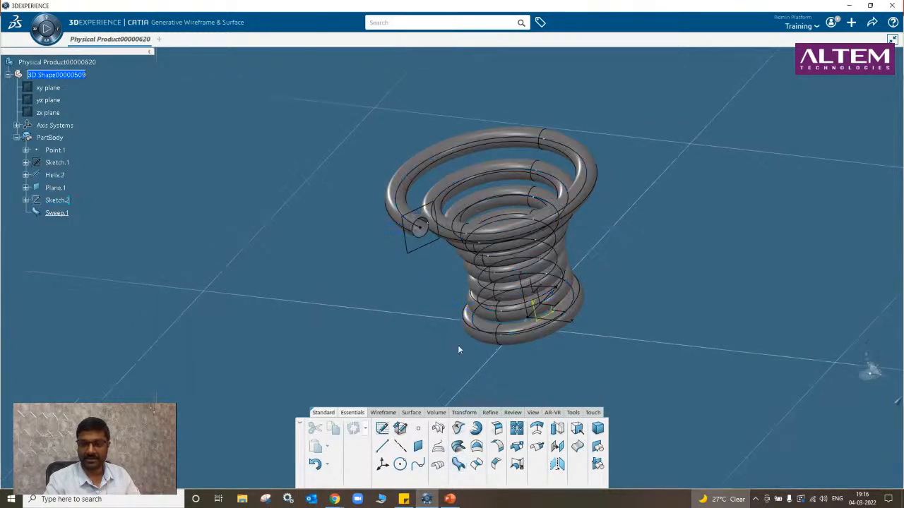
Hide the helix curve inside the swept coil.
middle_drag(459, 347, 553, 282)
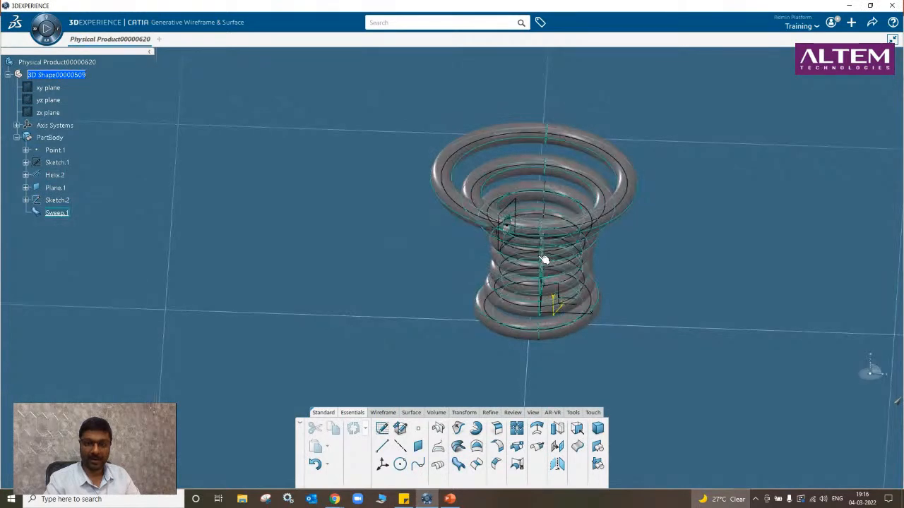
right_click(555, 260)
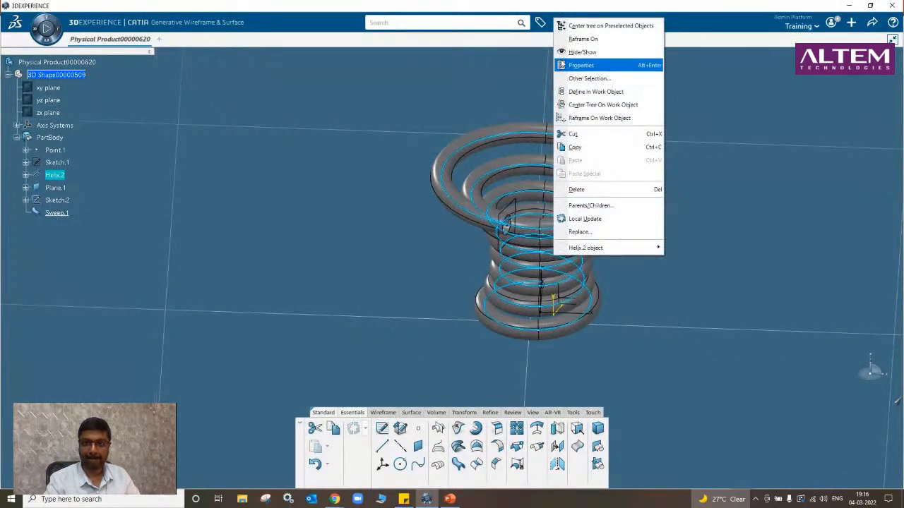
click(565, 64)
click(811, 364)
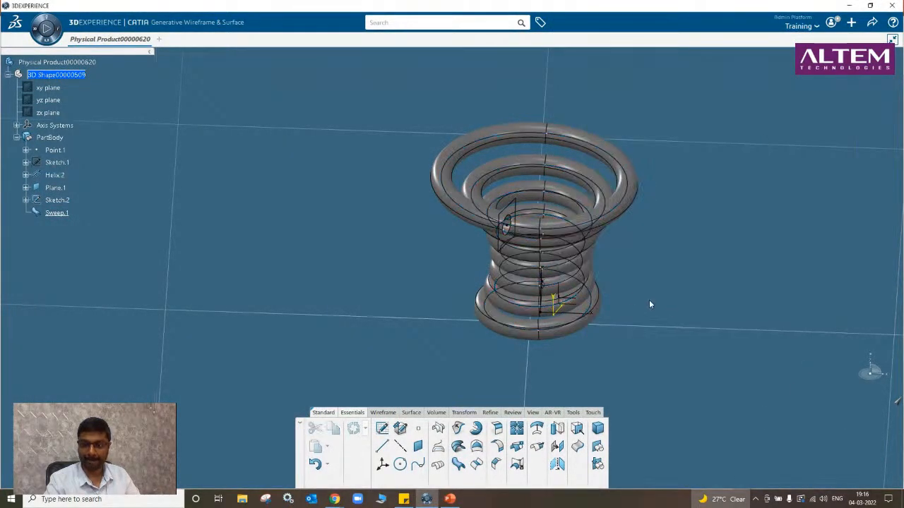
right_click(585, 299)
click(611, 83)
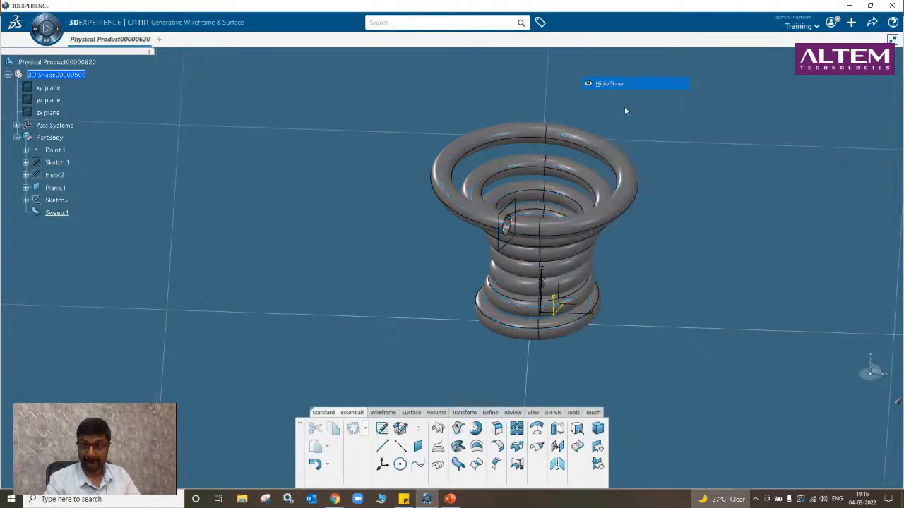
middle_drag(654, 308, 581, 341)
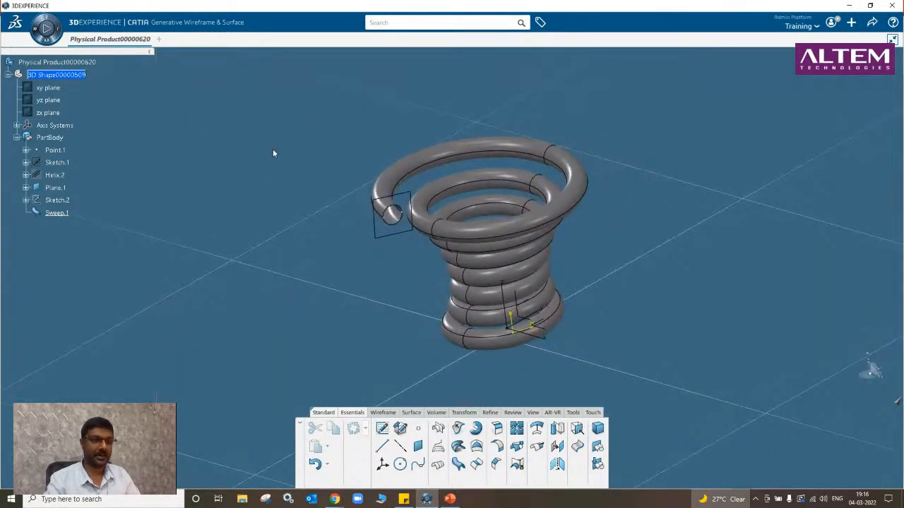
Switch to the Part Design app and enlarge its command bar to show the full set of essential commands.
click(36, 28)
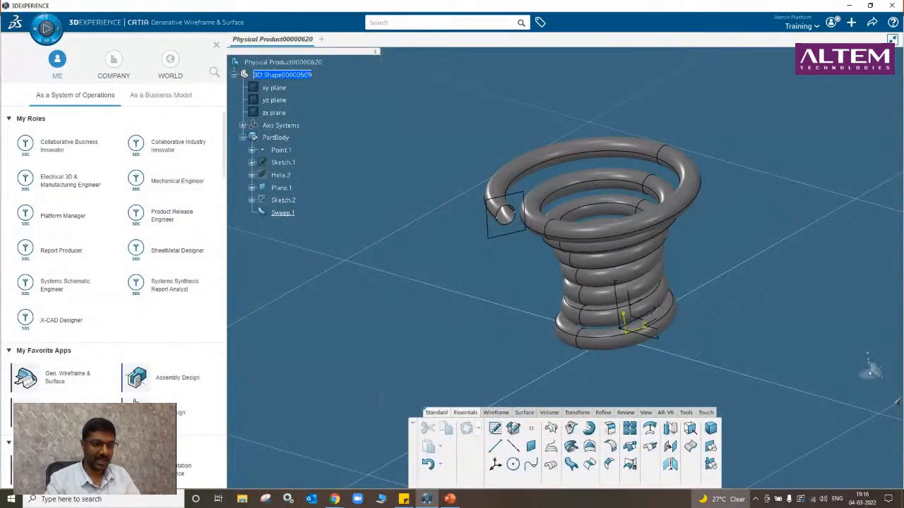
click(175, 415)
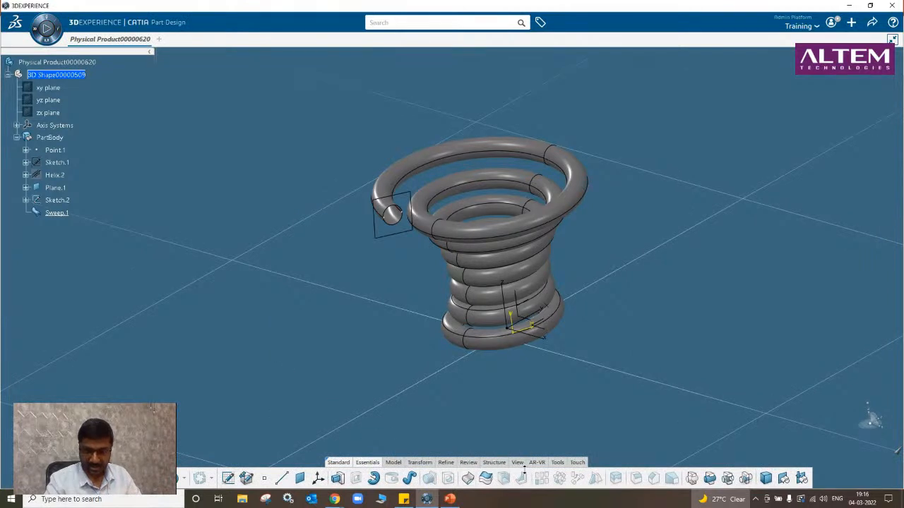
drag(593, 471, 594, 436)
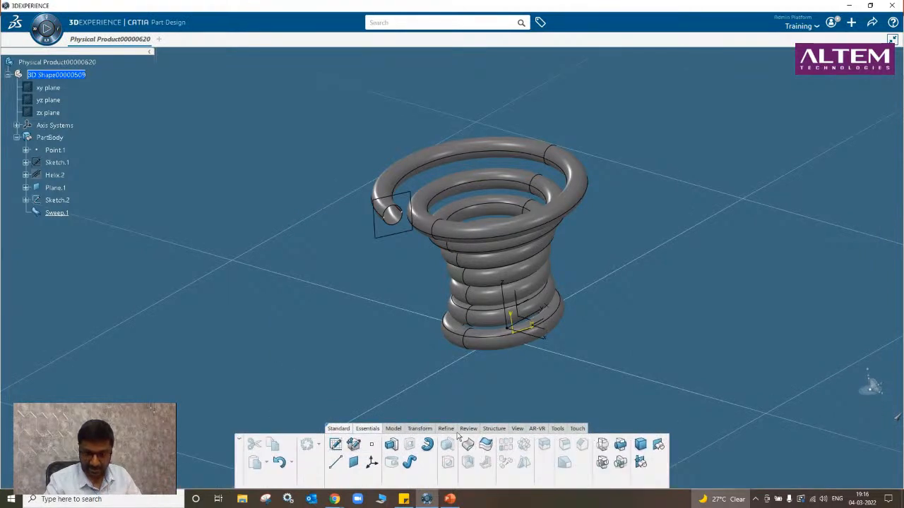
click(394, 429)
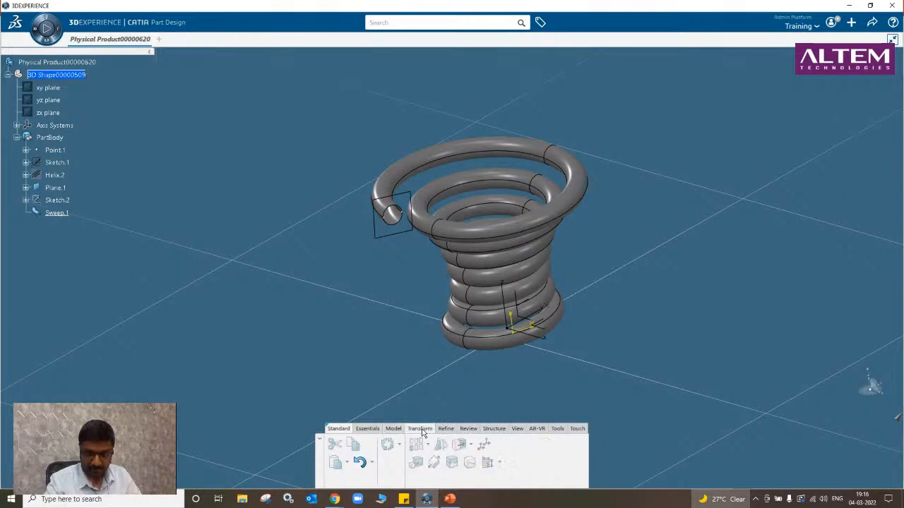
click(469, 430)
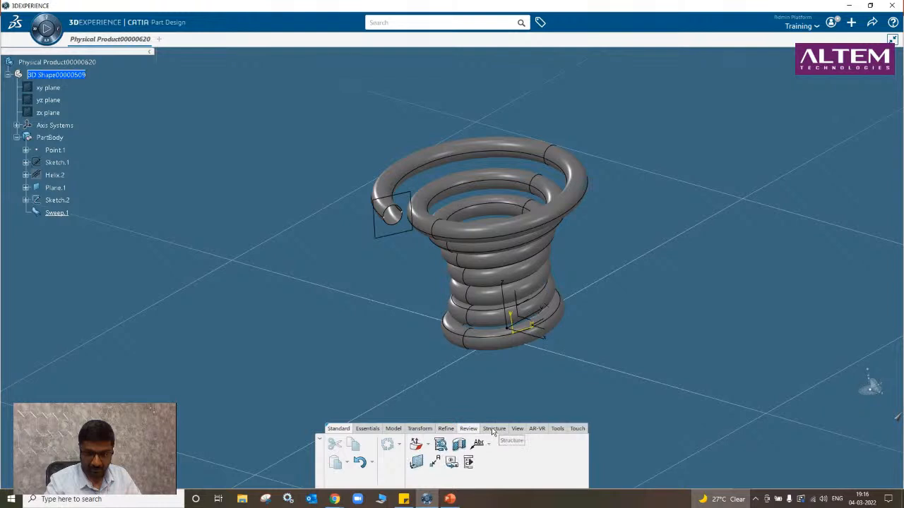
click(494, 430)
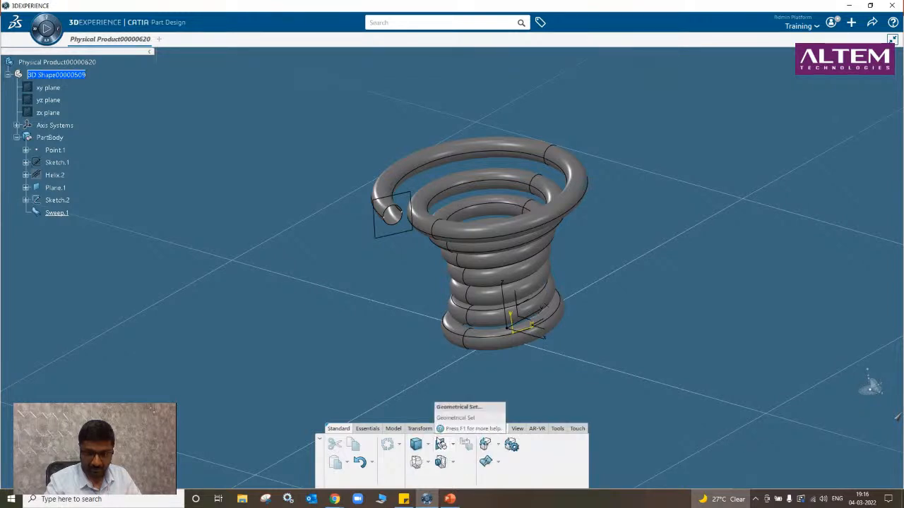
click(368, 429)
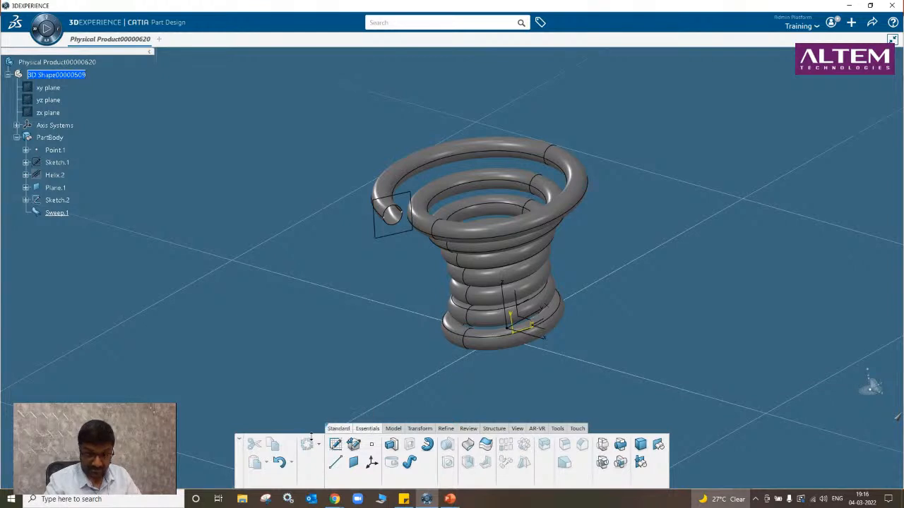
drag(311, 436, 318, 416)
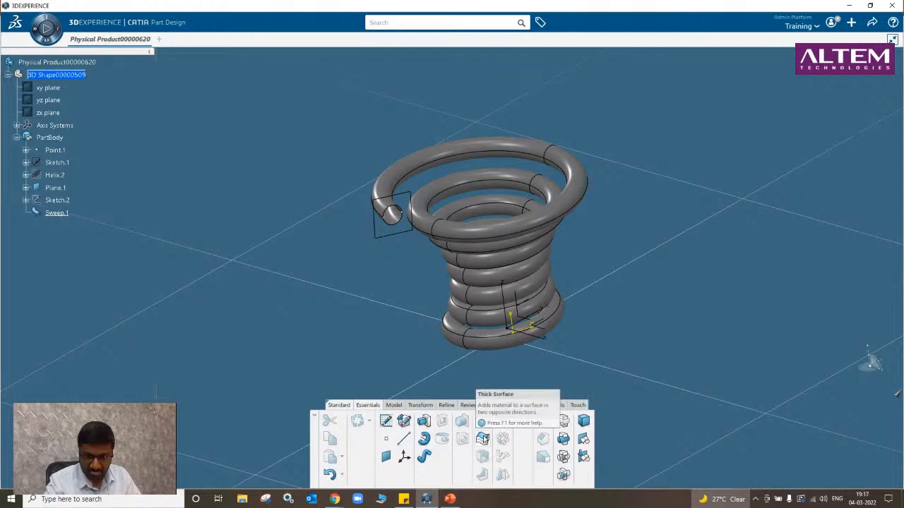
Fill the swept coil surface into a solid with Close Surface and hide the original sweep.
click(483, 422)
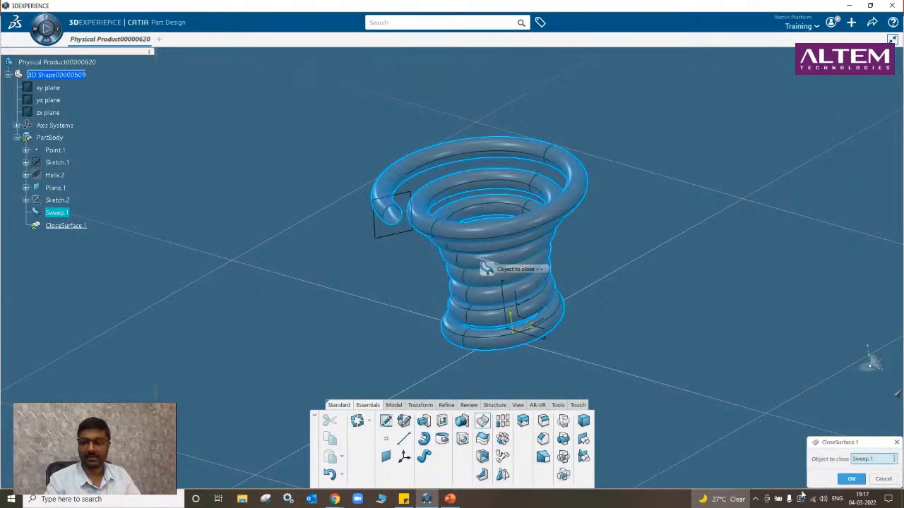
click(851, 478)
click(394, 372)
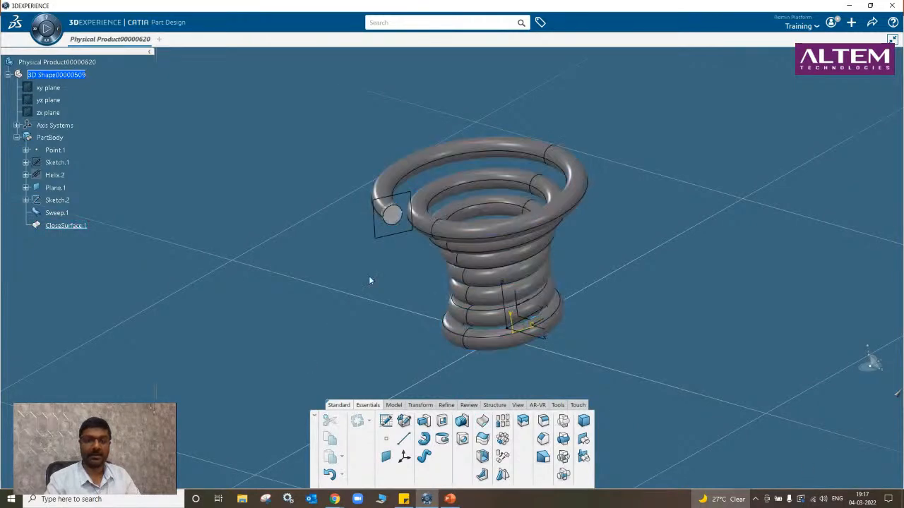
right_click(56, 213)
click(75, 250)
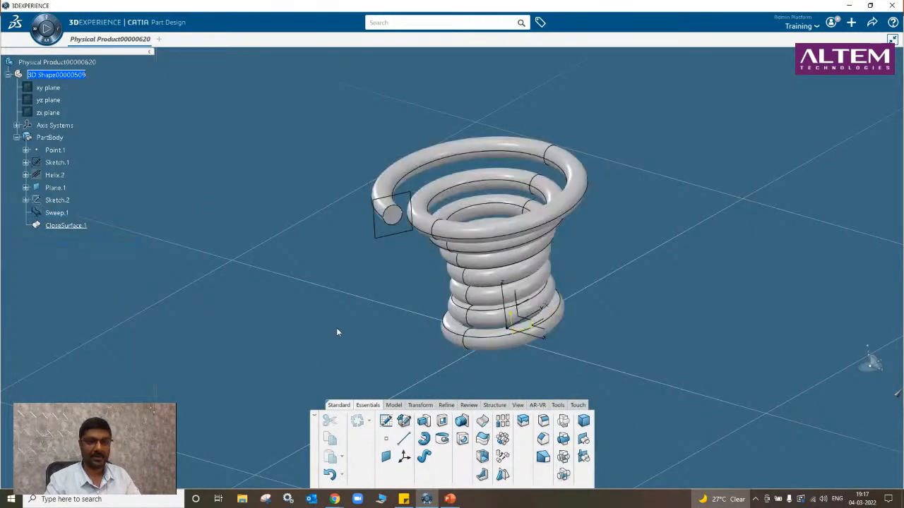
Examine the inside of the closed coil with a section cut and exit the section view.
middle_drag(334, 328, 420, 357)
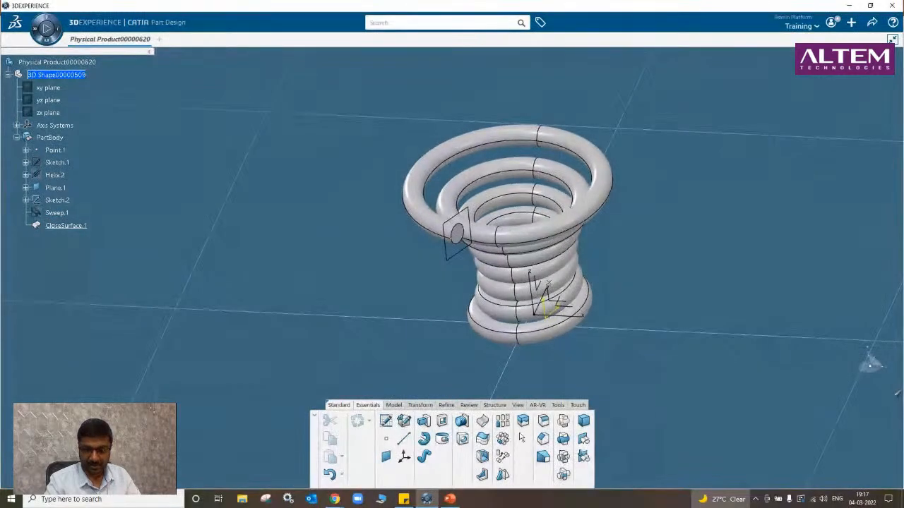
click(471, 407)
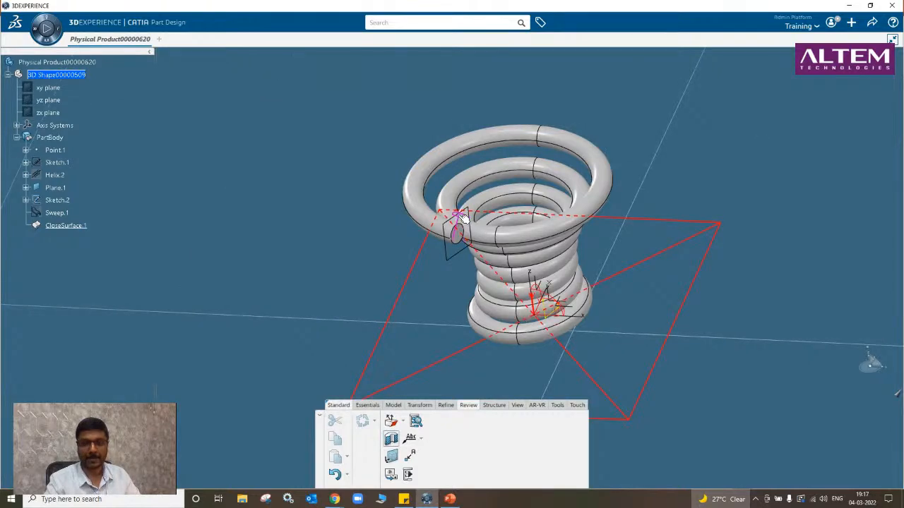
middle_drag(501, 283, 377, 297)
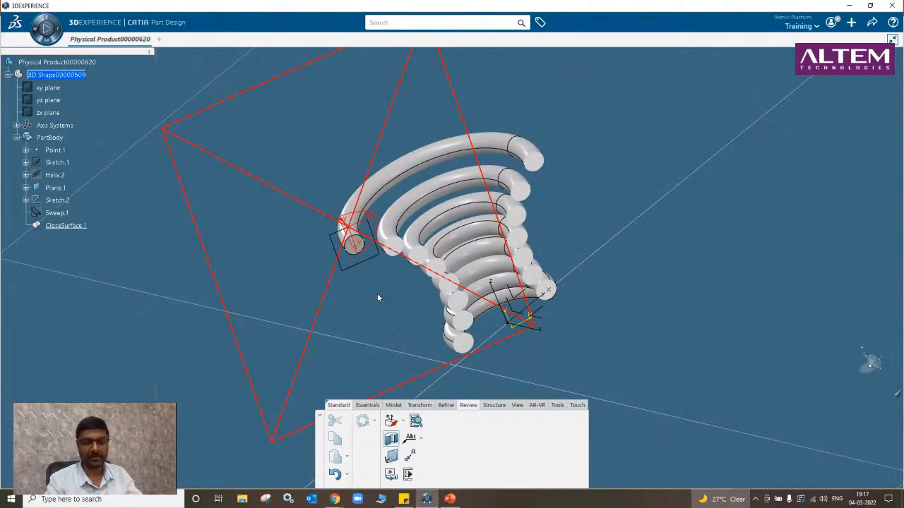
key(Escape)
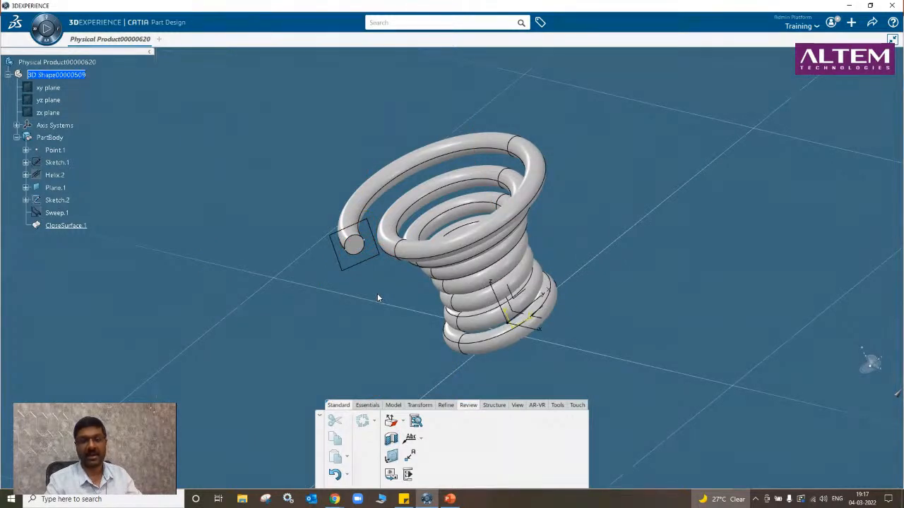
Delete the Close Surface feature and switch back to the Generative Wireframe & Surface app.
click(92, 236)
key(Delete)
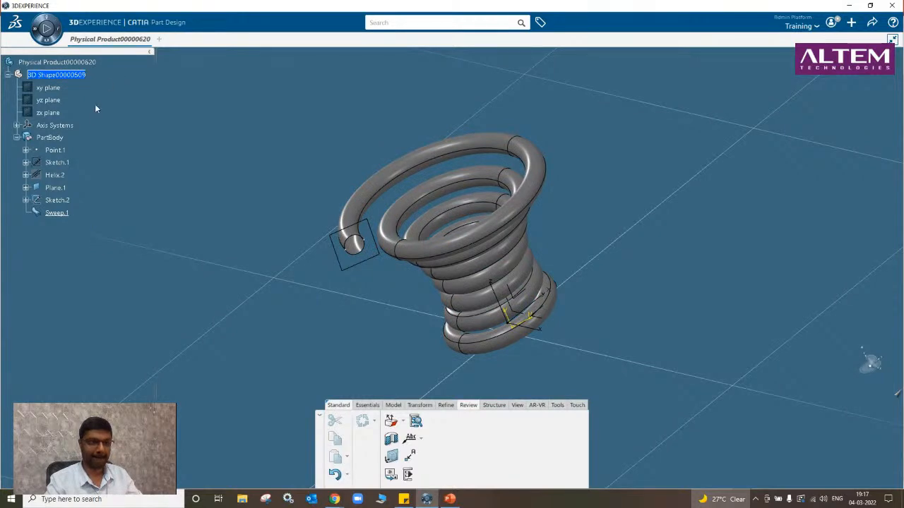
click(37, 29)
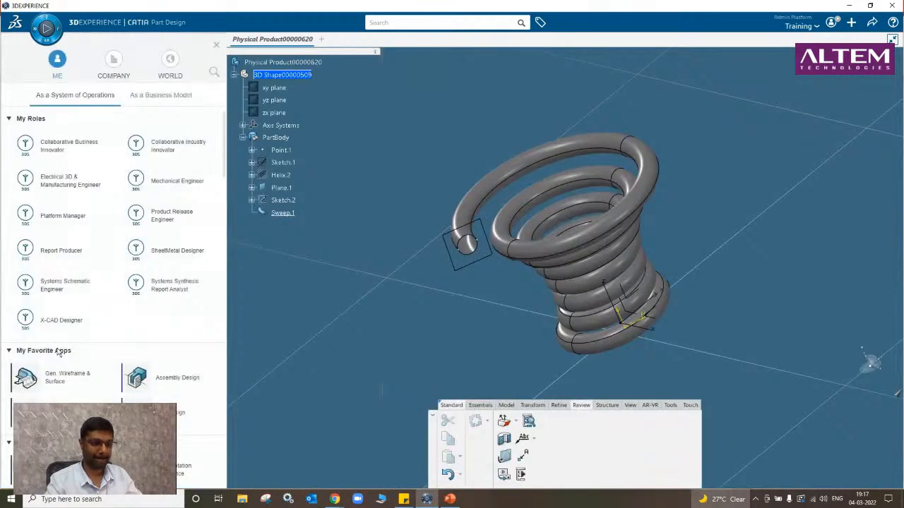
click(59, 377)
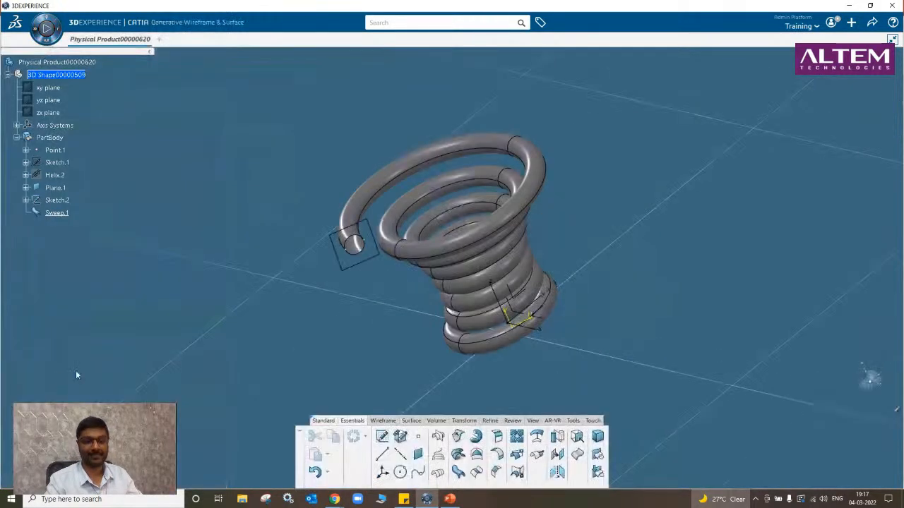
Delete all features in the PartBody, from the first point through the sweep.
right_click(57, 213)
key(Escape)
click(56, 150)
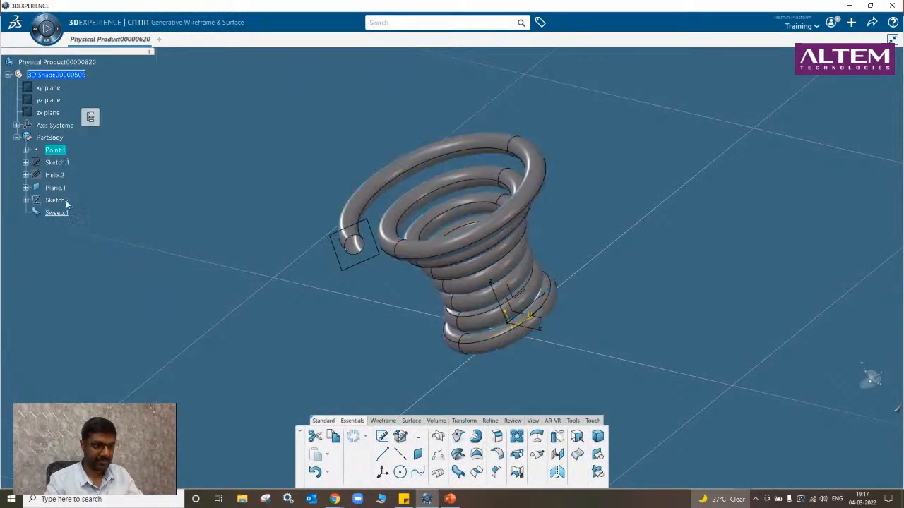
shift+click(56, 213)
right_click(56, 214)
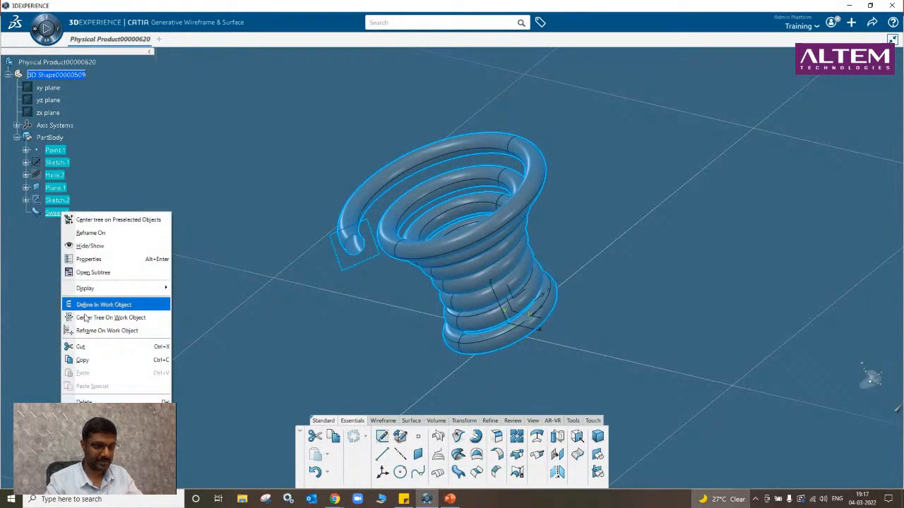
click(83, 401)
key(Escape)
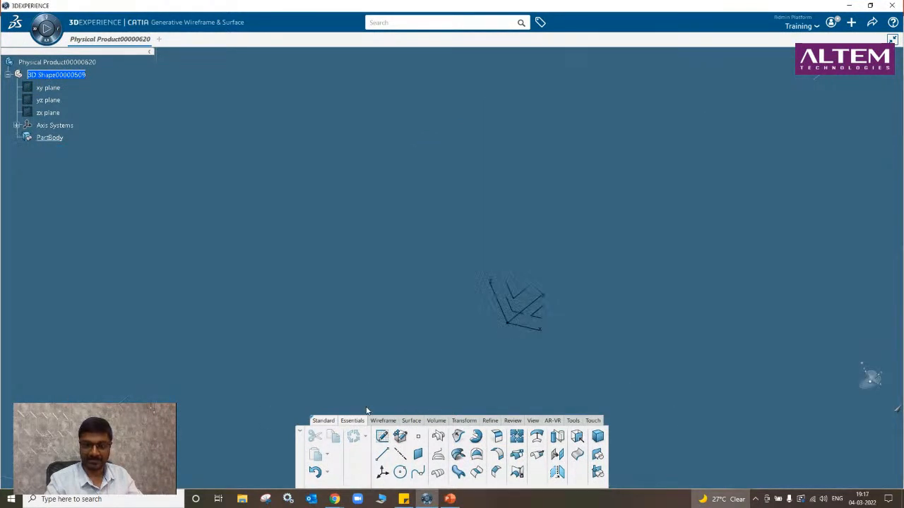
Place a reference point on the XY plane, away from the axis system's origin.
click(383, 421)
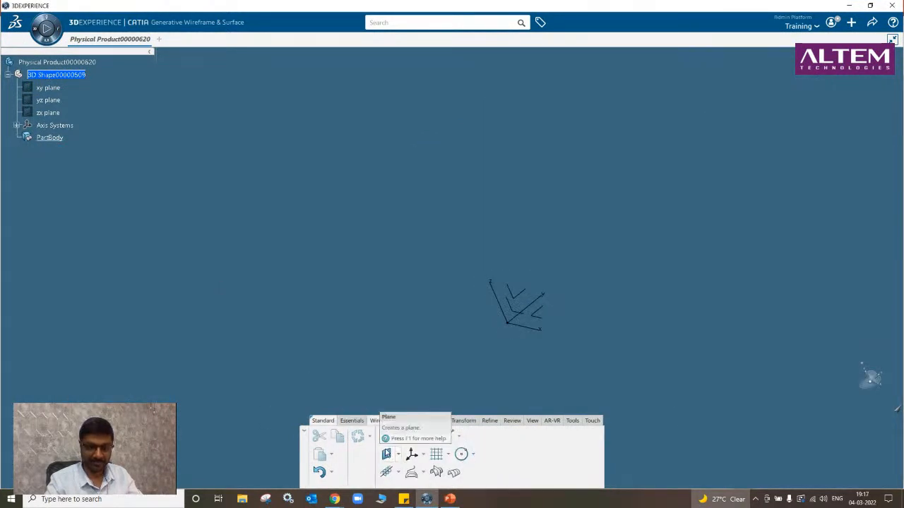
click(399, 473)
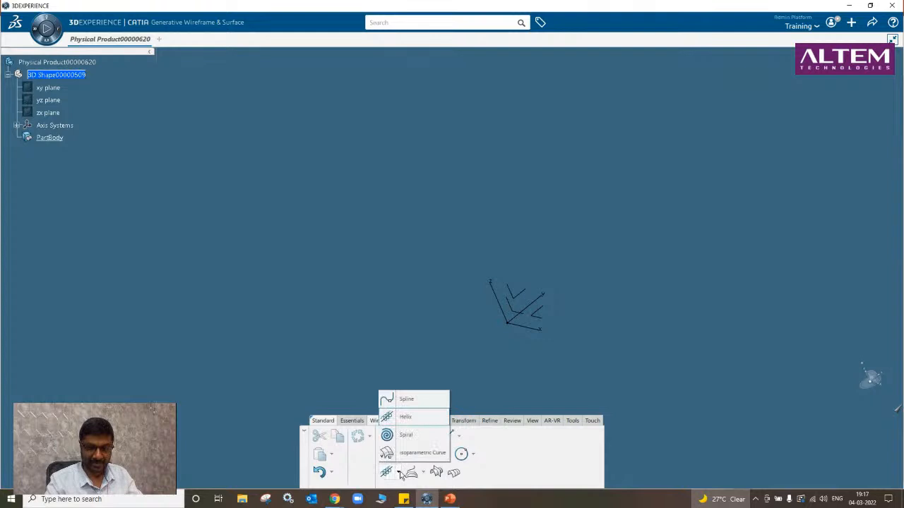
click(387, 435)
middle_drag(641, 387, 433, 388)
click(422, 436)
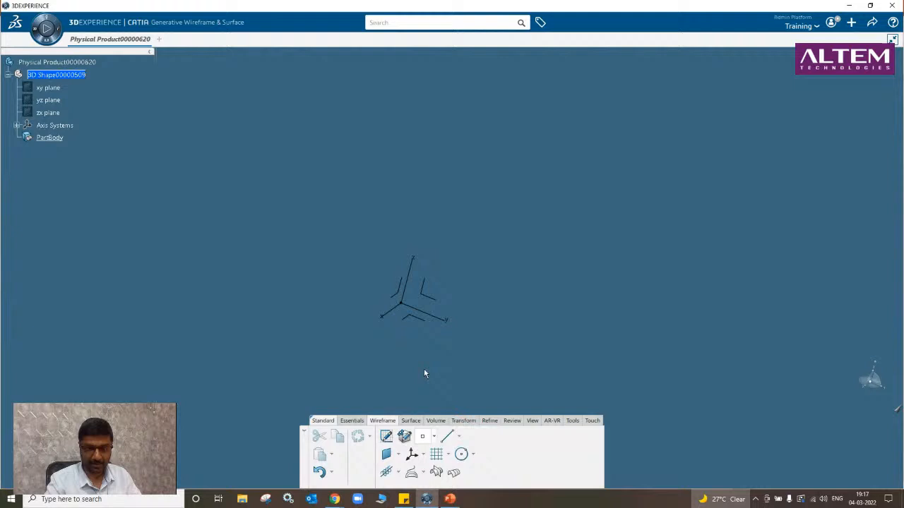
click(413, 317)
click(459, 335)
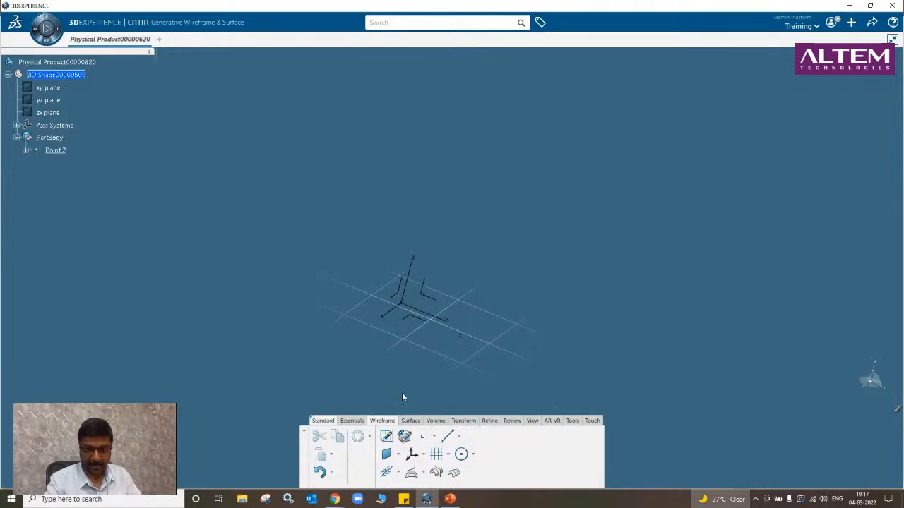
Start a spiral curve on the XY plane, with the origin as centre point and the Z axis as reference direction.
click(399, 473)
click(403, 433)
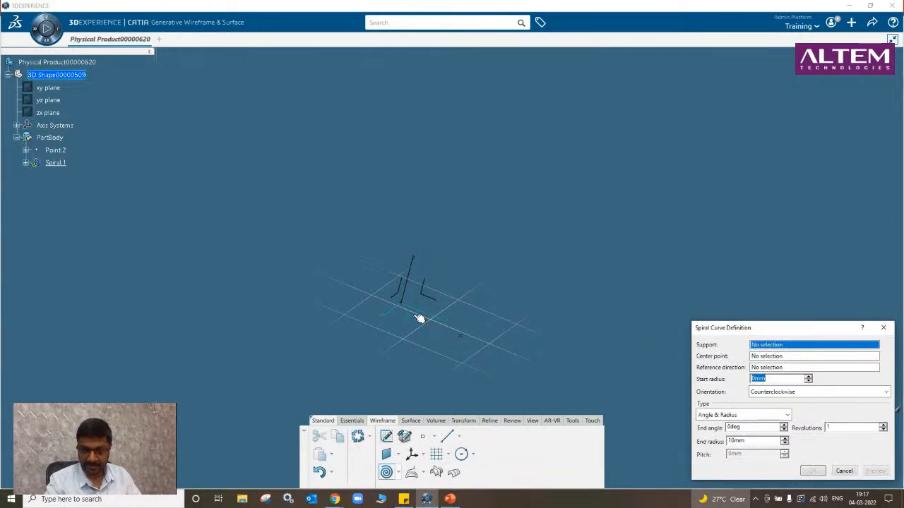
click(378, 334)
middle_drag(377, 352, 437, 268)
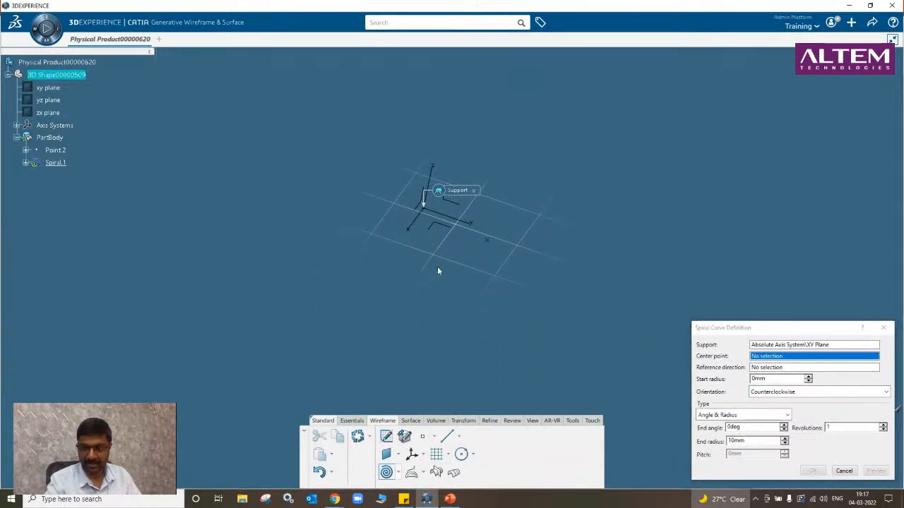
click(426, 209)
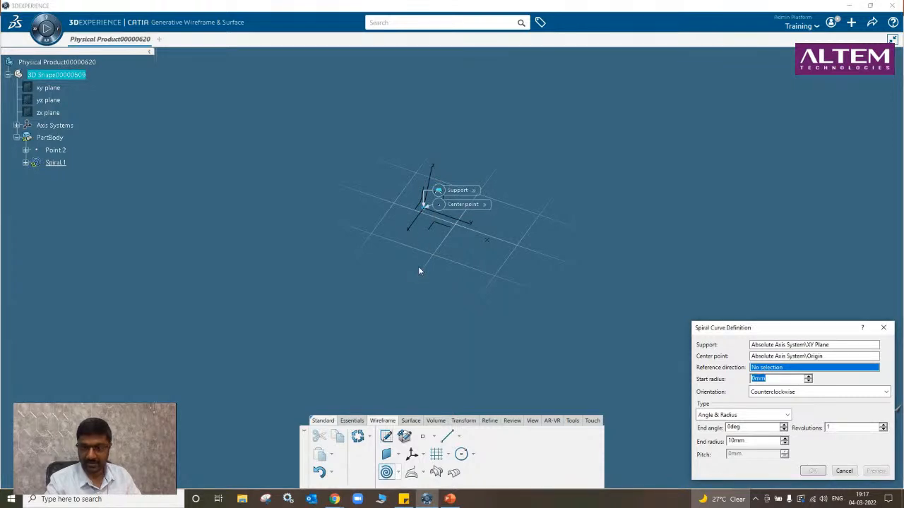
click(430, 174)
click(504, 288)
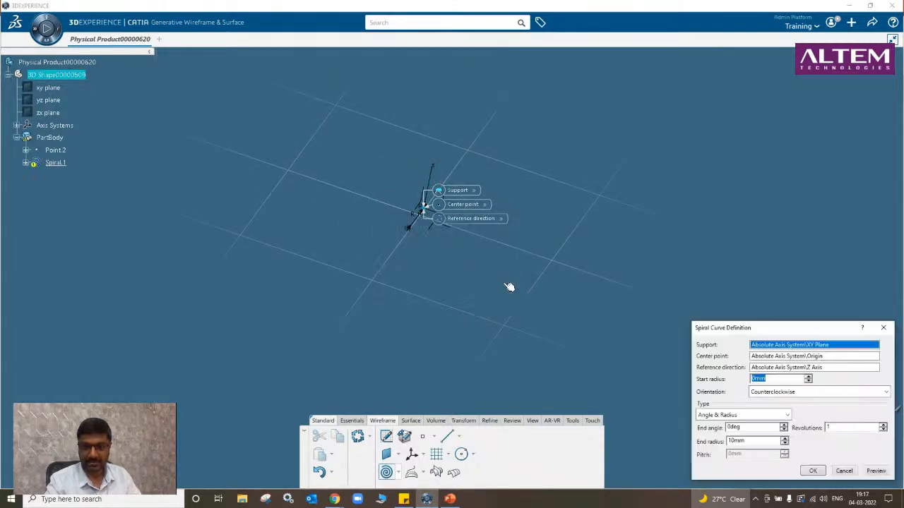
Change the spiral's centre point to the placed point and reselect the Z axis as reference direction.
click(485, 242)
click(504, 287)
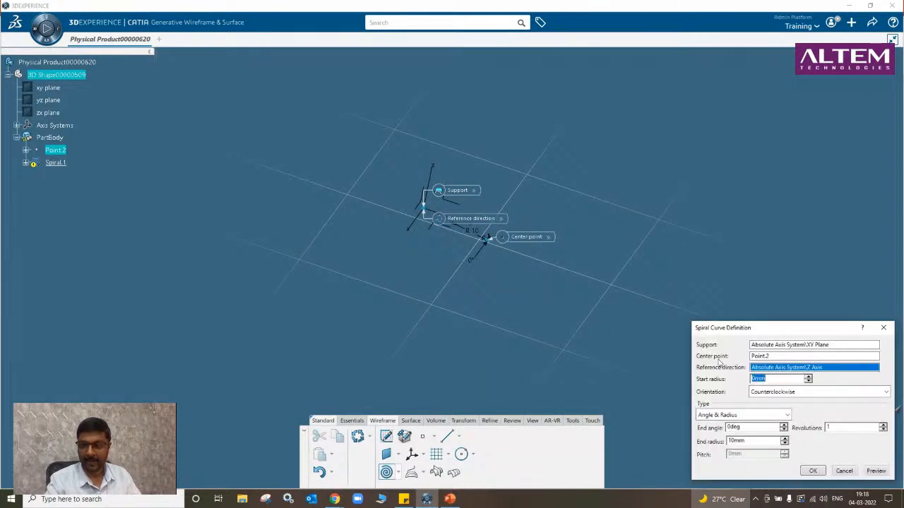
click(428, 187)
click(508, 288)
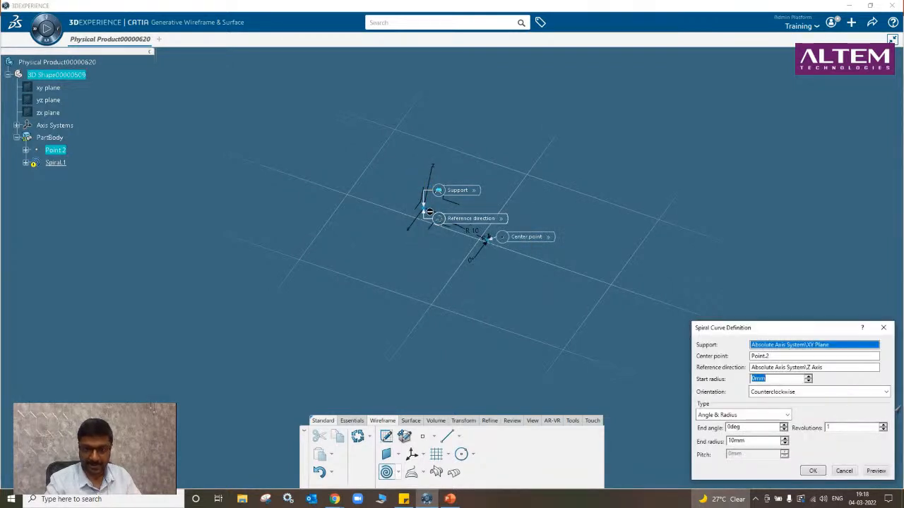
Change the spiral's reference direction to the Y axis and keep the Angle & Radius type.
middle_drag(454, 298, 436, 309)
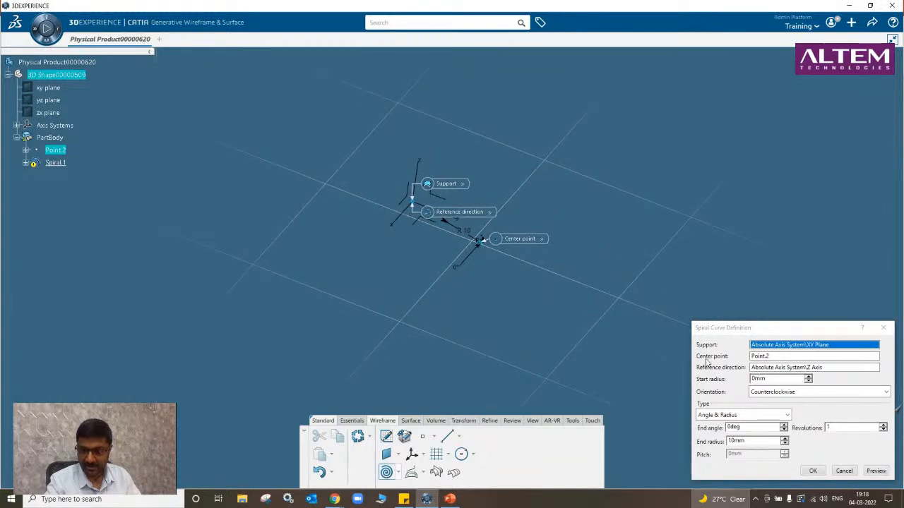
click(763, 368)
middle_drag(621, 350, 402, 302)
click(359, 146)
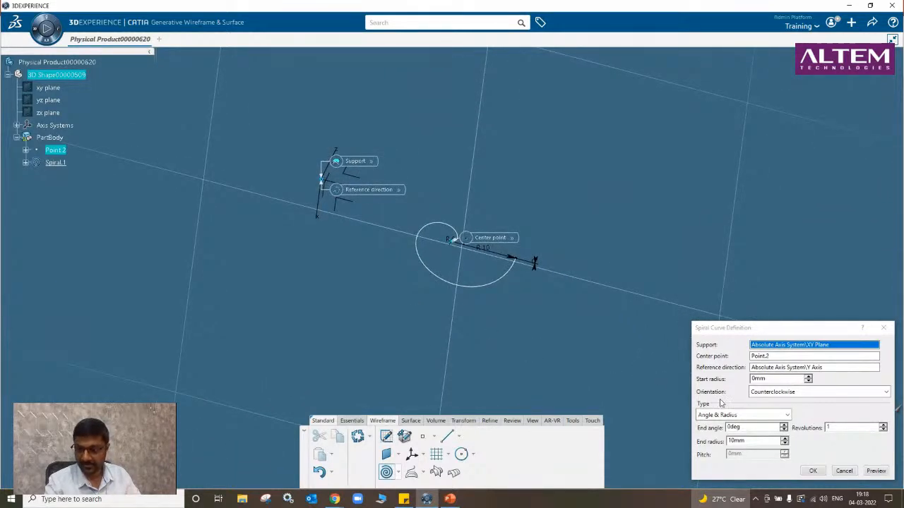
click(787, 416)
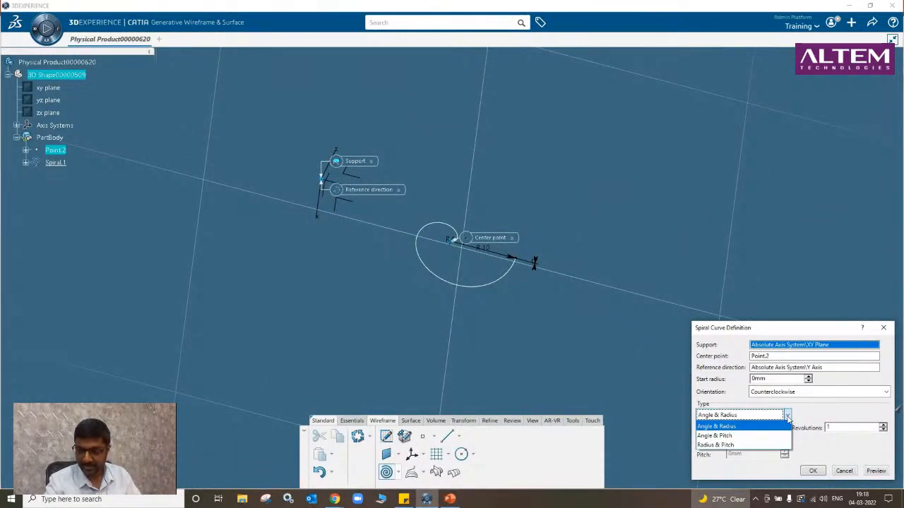
click(787, 417)
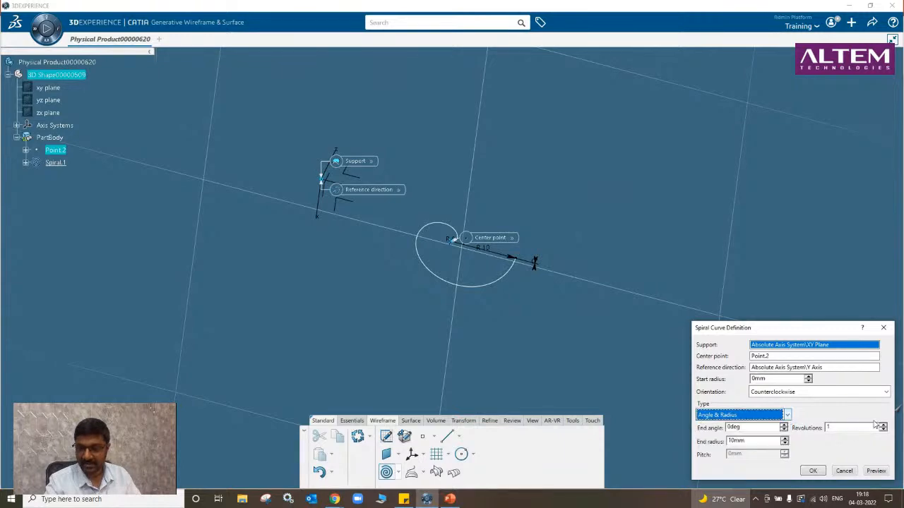
Try the spiral with 10 revolutions and discard the spiral definition.
click(882, 425)
click(884, 426)
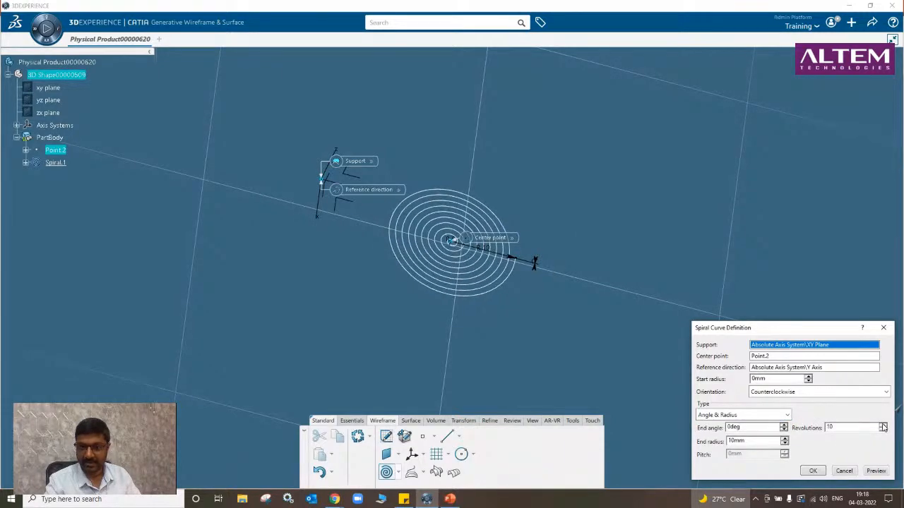
middle_drag(545, 348, 480, 299)
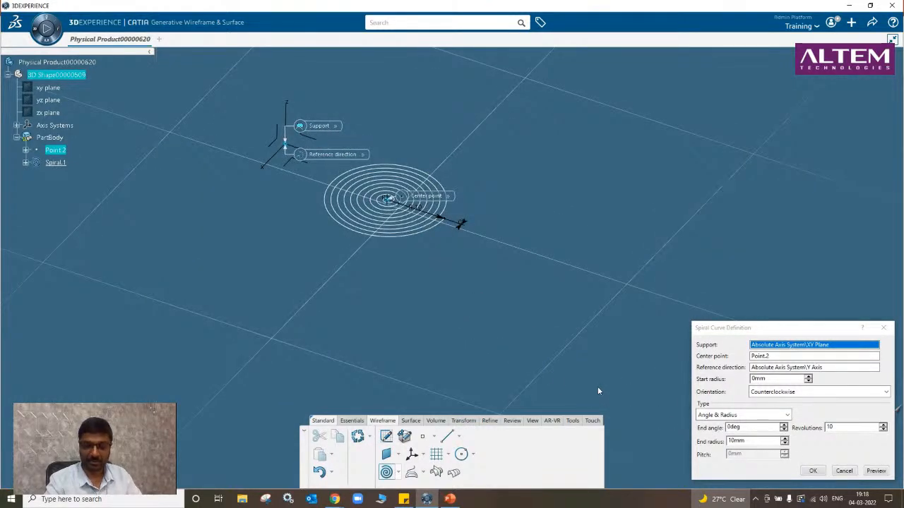
click(844, 471)
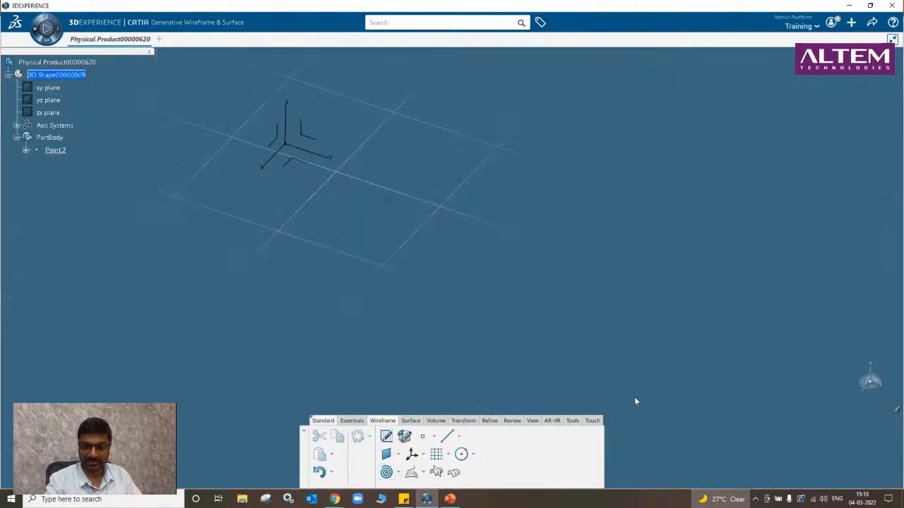
click(399, 473)
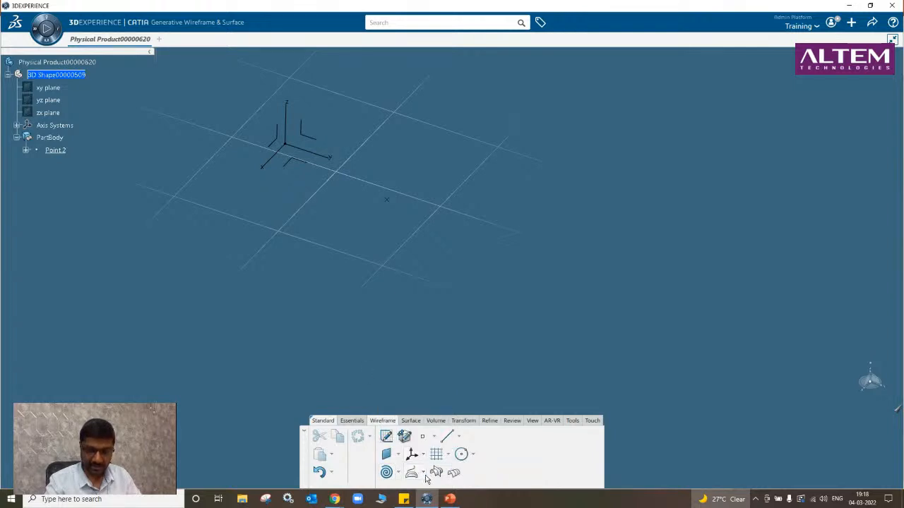
click(424, 476)
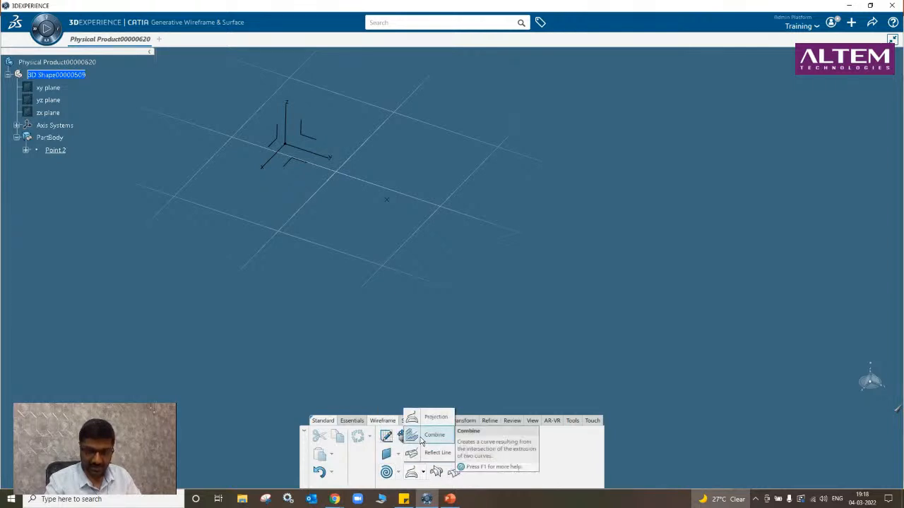
middle_drag(323, 296, 490, 372)
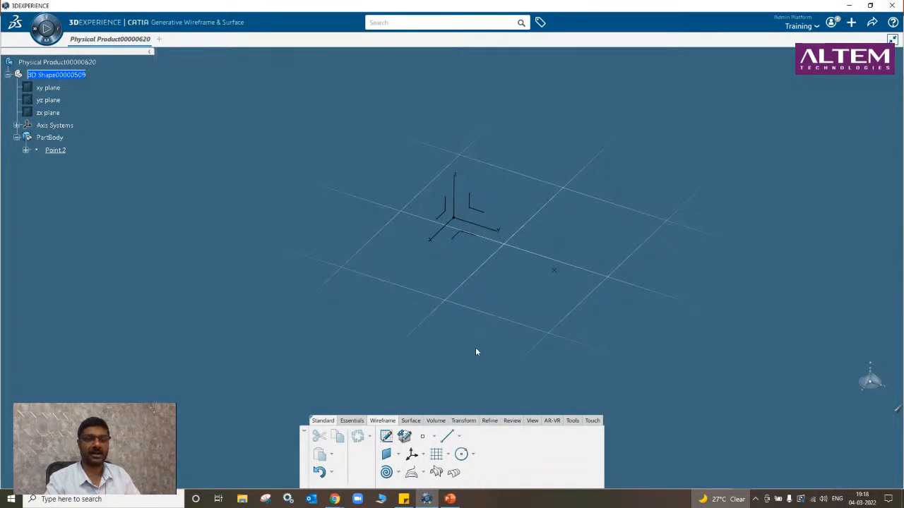
Minimize the open windows and open Bottle_Picture.JPG from the Surface Design Material folder on the desktop.
click(871, 4)
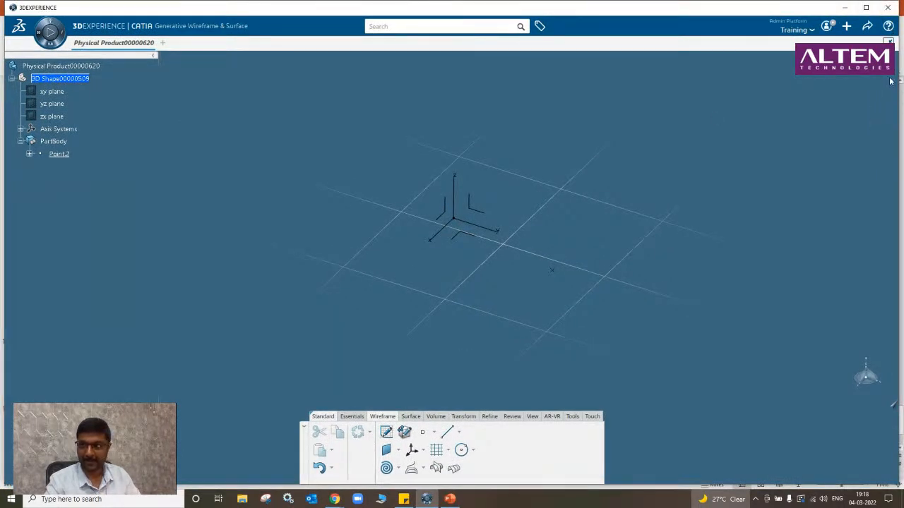
click(845, 7)
click(847, 9)
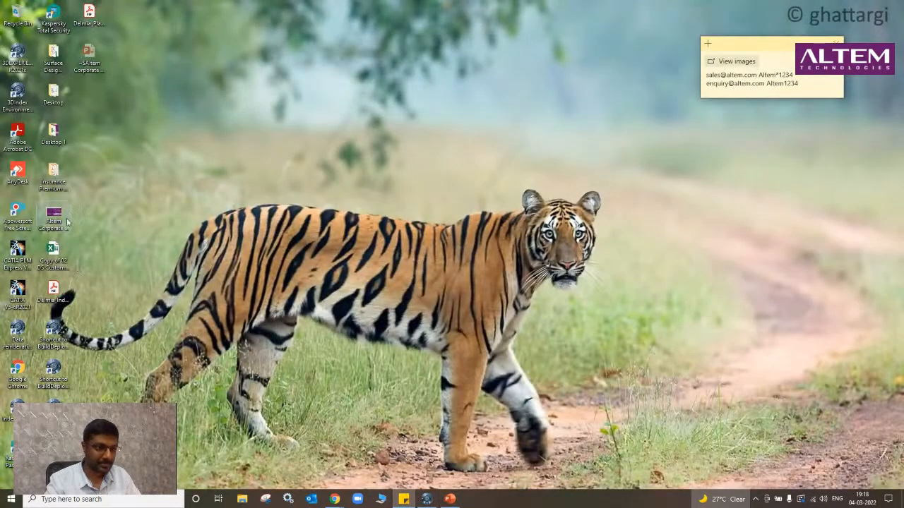
double_click(53, 58)
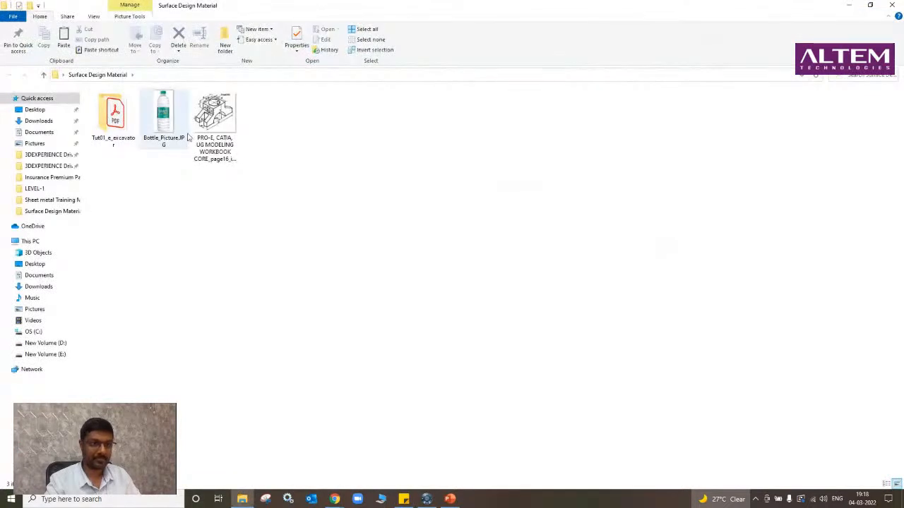
double_click(170, 123)
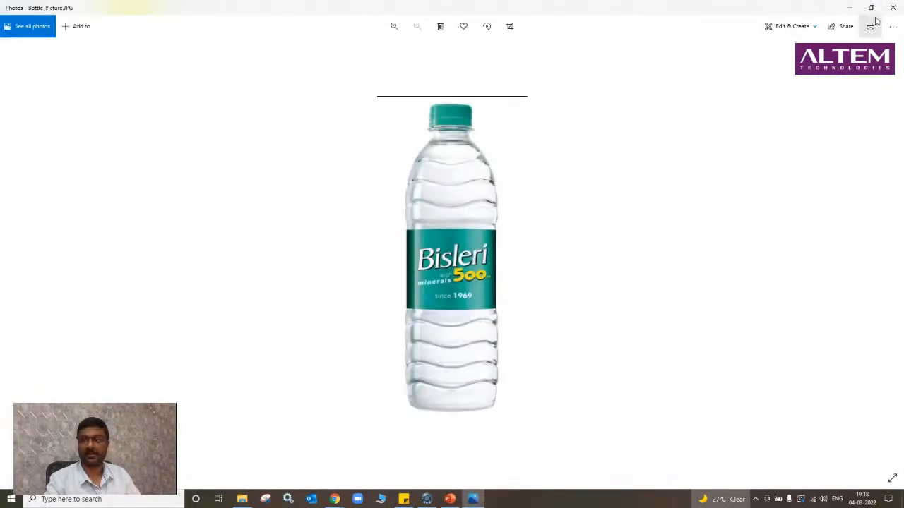
Arrange the bottle picture at full height beside a narrowed 3DEXPERIENCE window so that both can be seen.
click(870, 7)
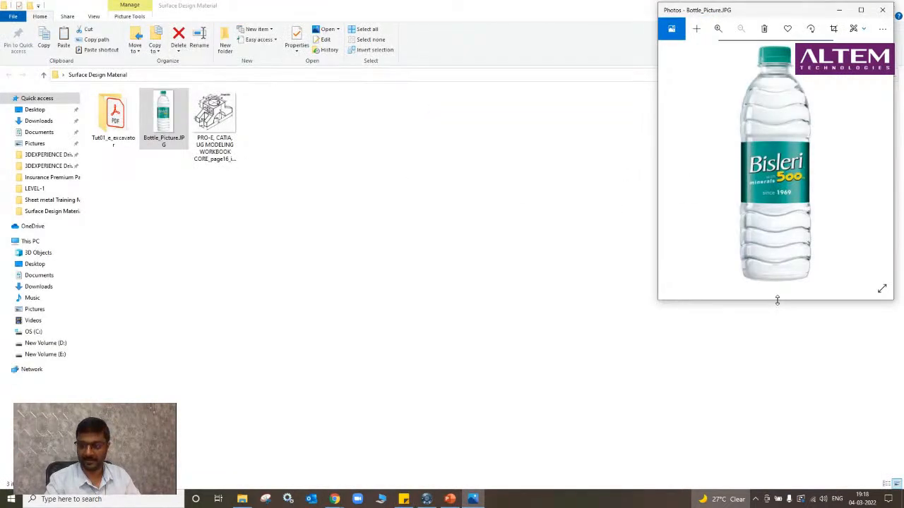
drag(776, 300, 780, 488)
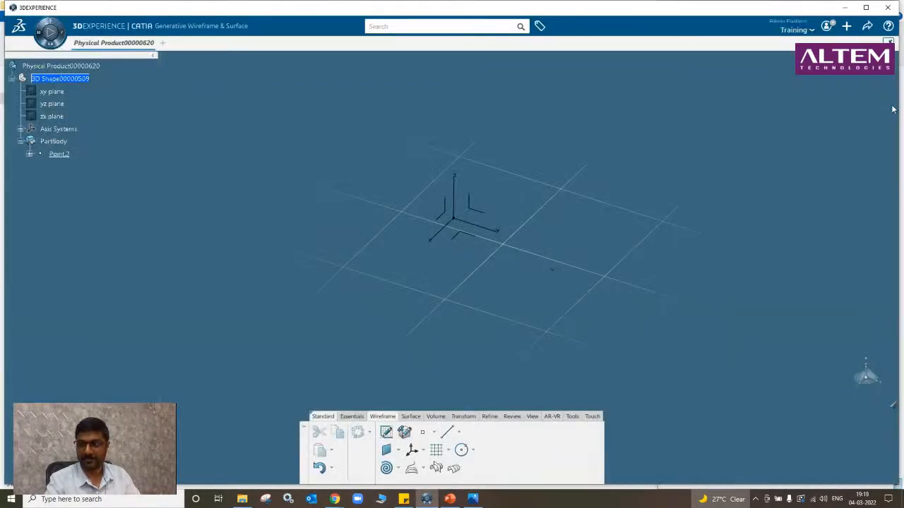
drag(893, 113, 665, 113)
Sketch a circle centred on the origin on the XY plane and exit the sketch.
middle_drag(442, 277, 448, 288)
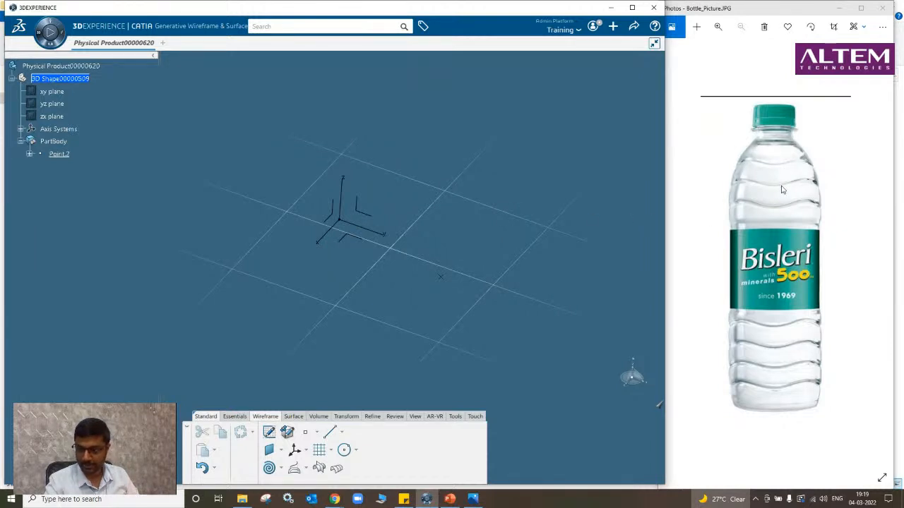
click(269, 432)
click(349, 237)
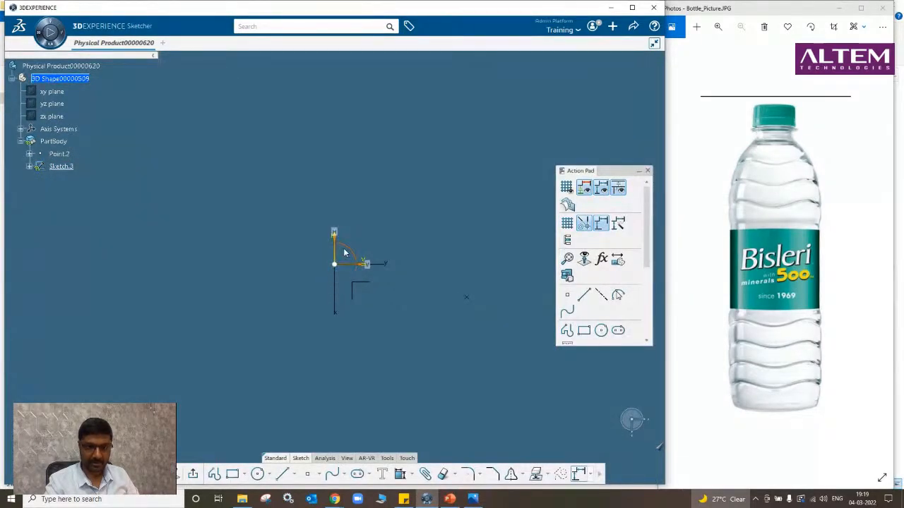
click(257, 474)
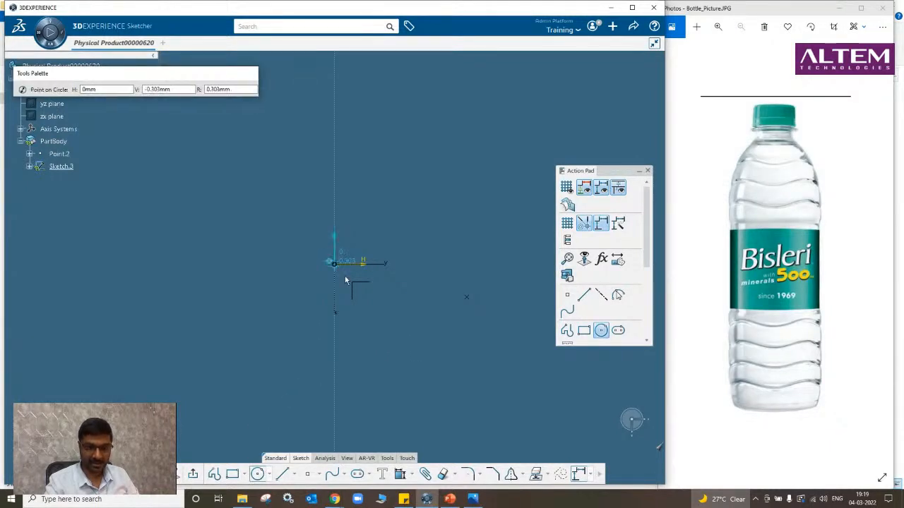
click(412, 330)
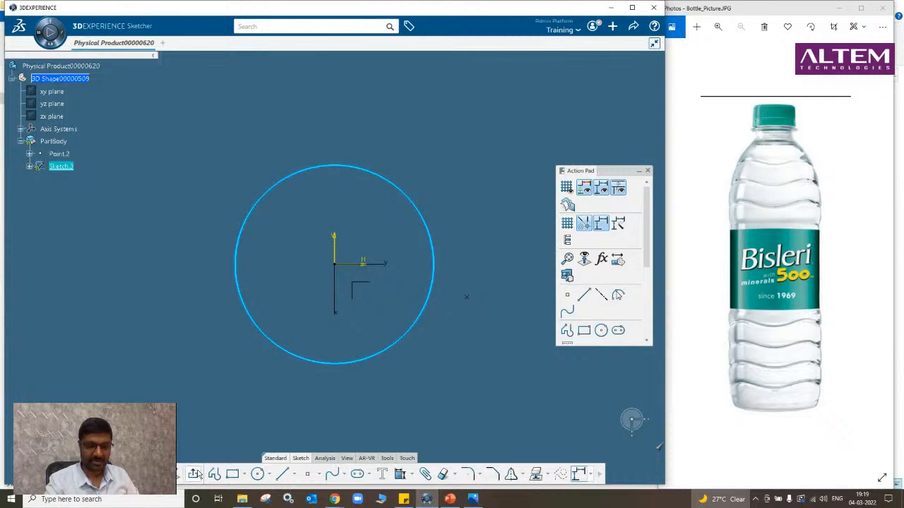
click(194, 473)
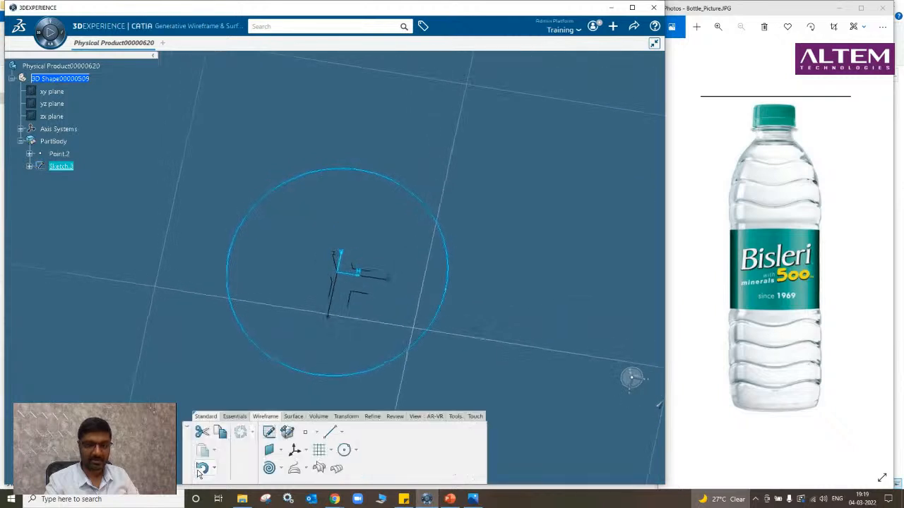
Extrude the circle sketch upward as a cylindrical surface about 35 mm high.
click(294, 417)
click(268, 432)
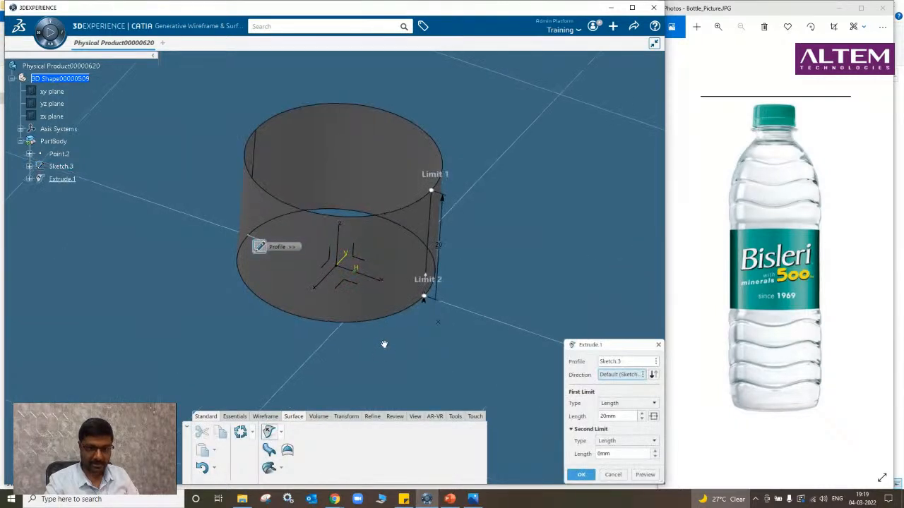
drag(432, 135, 438, 58)
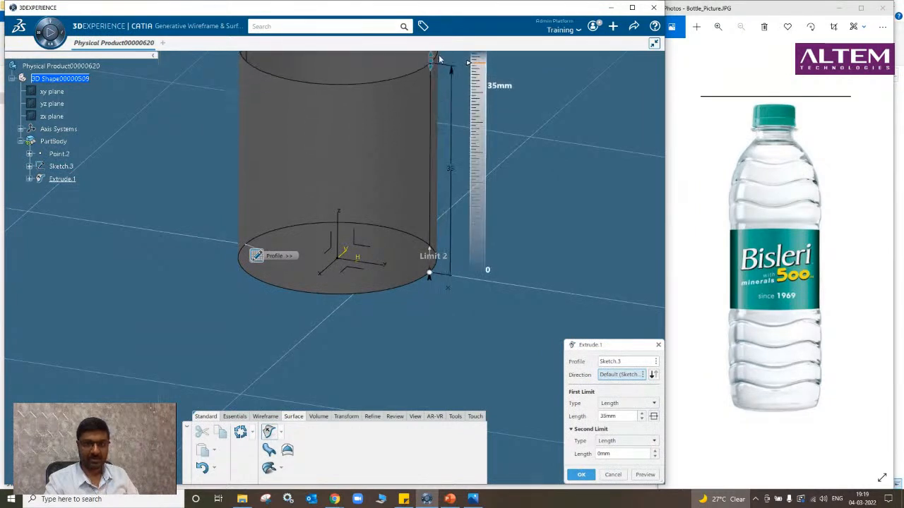
click(581, 475)
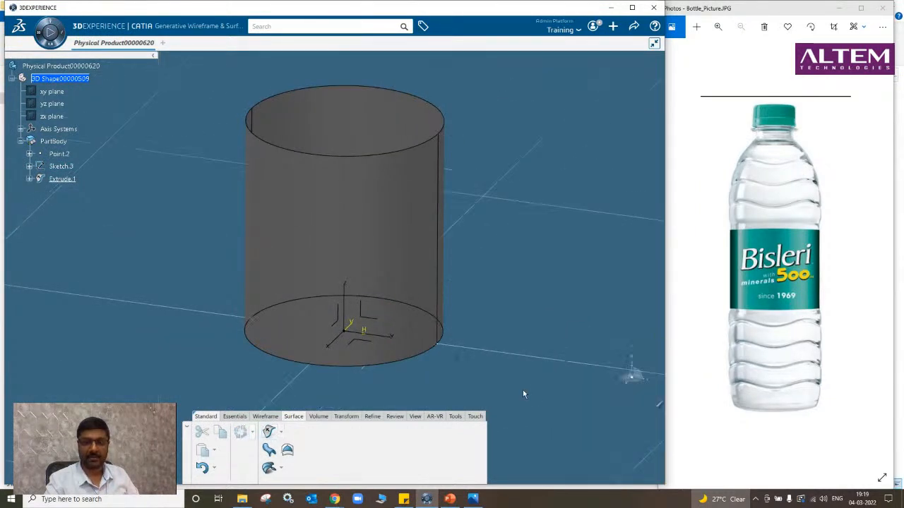
Sketch a wavy five-point spline on the YZ plane across the cylinder's upper half, extending past both sides, and exit the sketch.
click(267, 416)
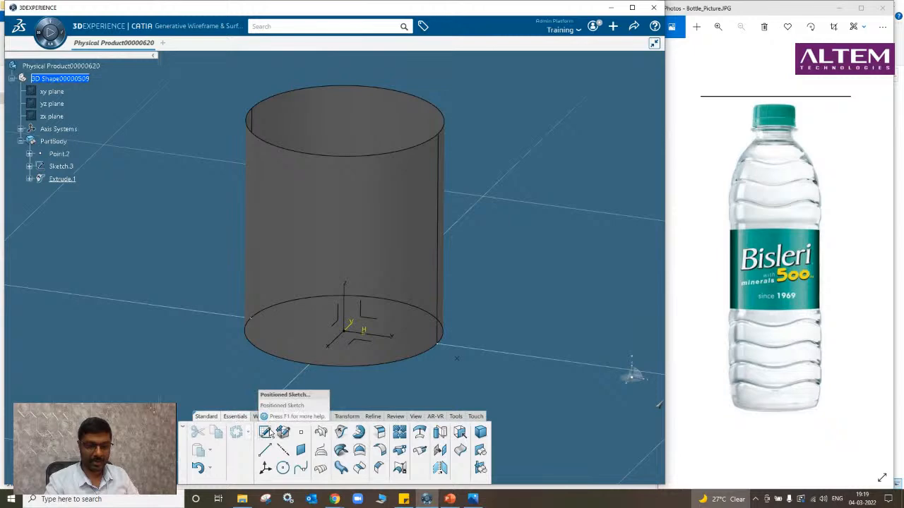
click(264, 432)
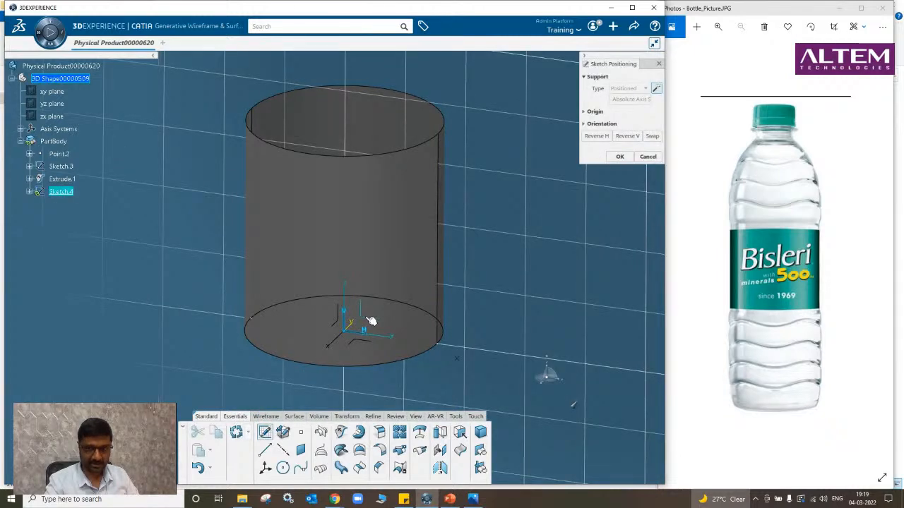
click(367, 318)
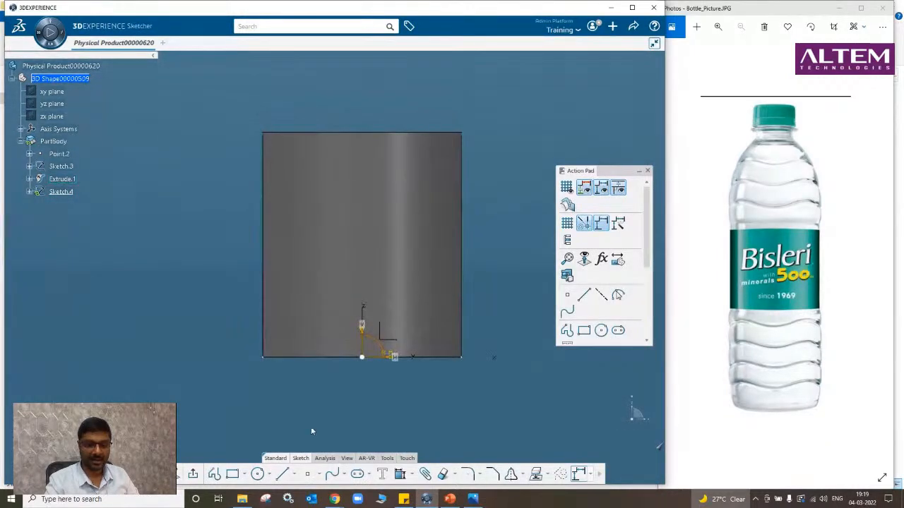
click(331, 474)
click(239, 217)
click(335, 175)
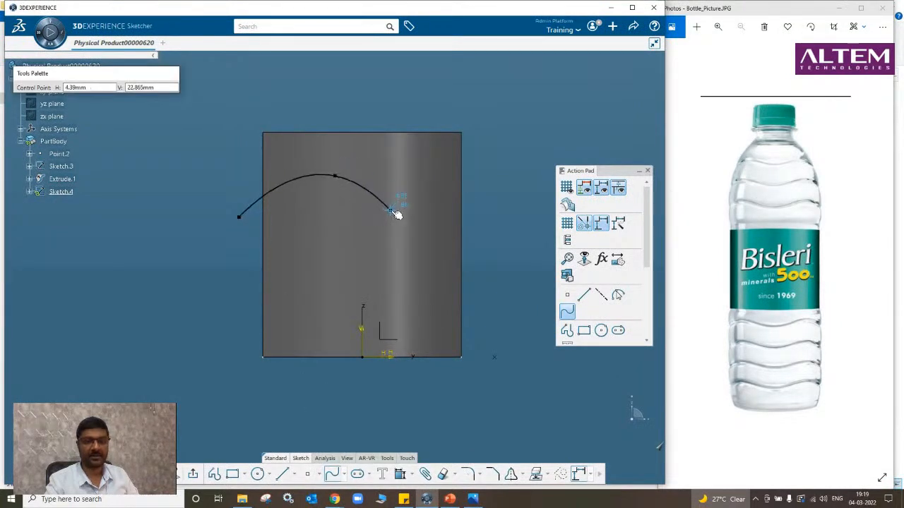
click(389, 210)
click(432, 182)
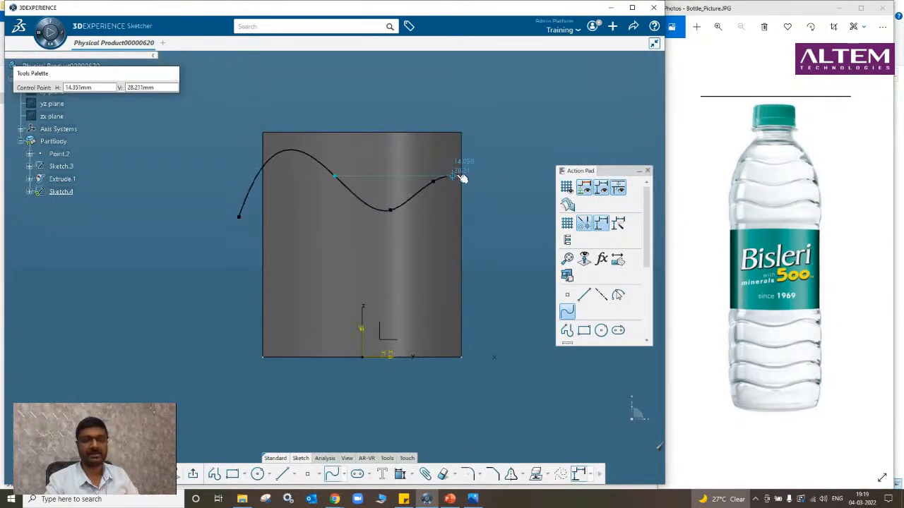
double_click(489, 188)
click(493, 194)
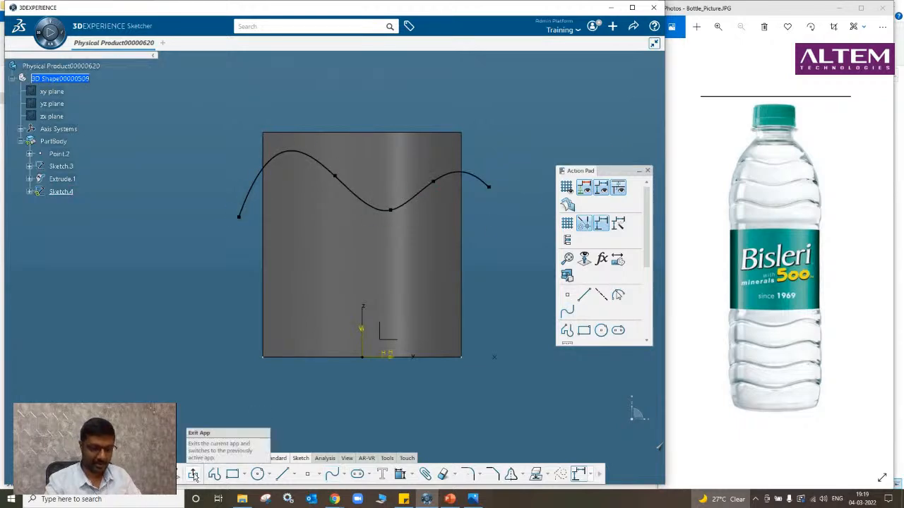
click(196, 475)
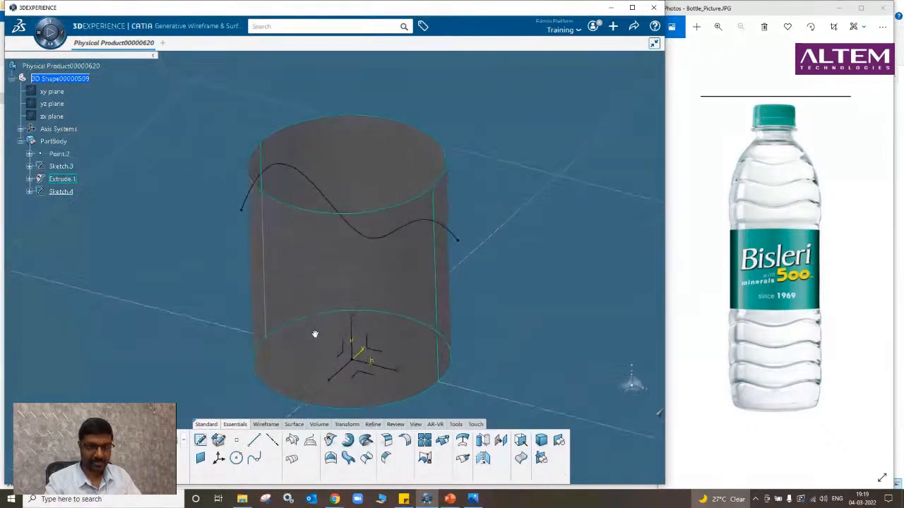
Combine the wavy spline sketch with the cylinder's top circular edge, using the normal type with Nearest solution on.
click(265, 424)
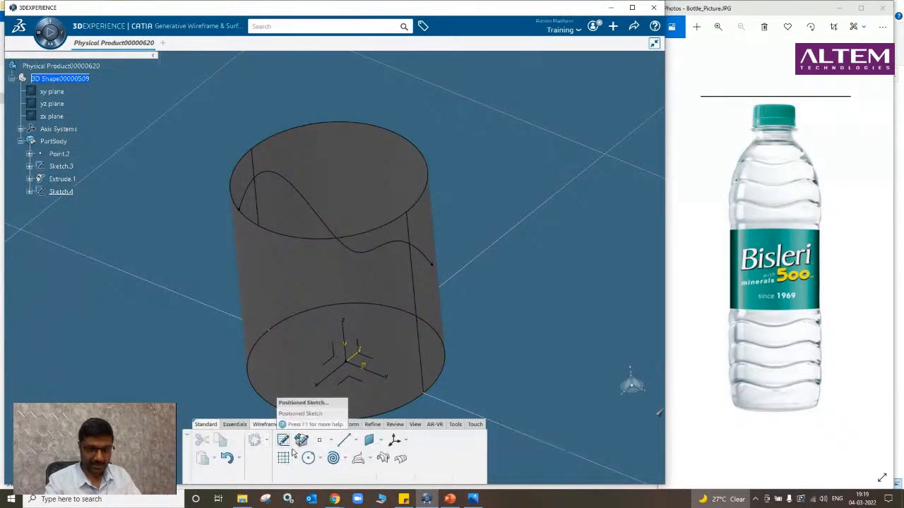
click(370, 460)
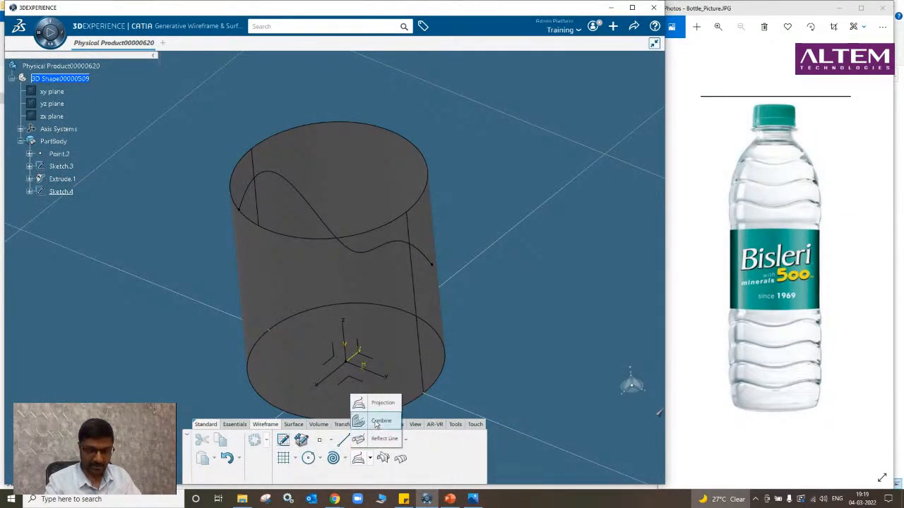
click(378, 422)
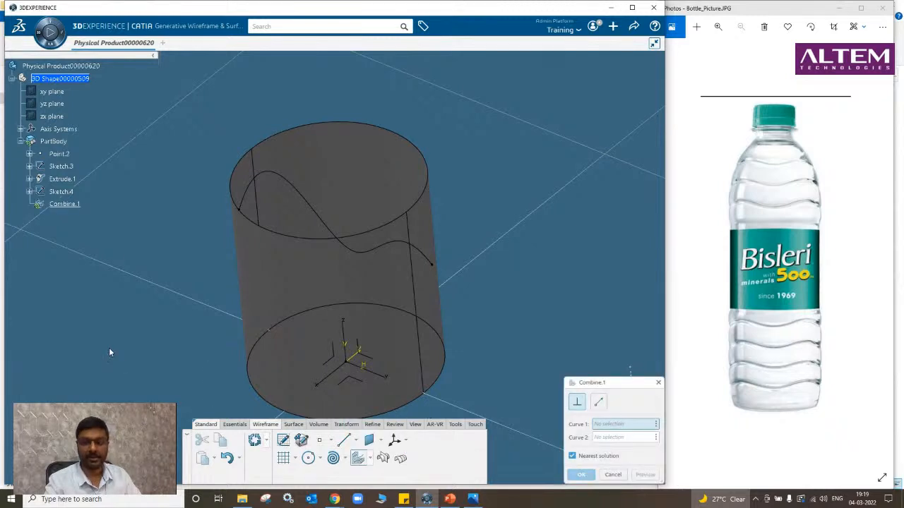
click(292, 186)
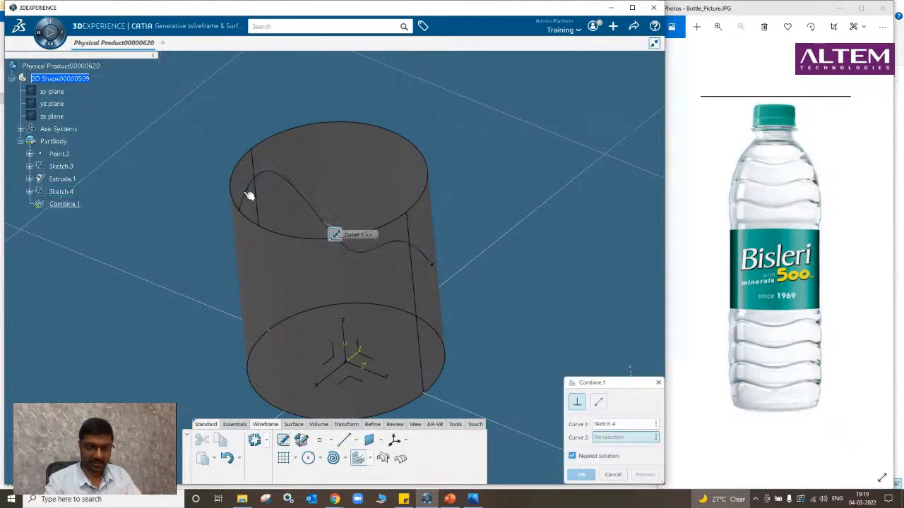
click(234, 188)
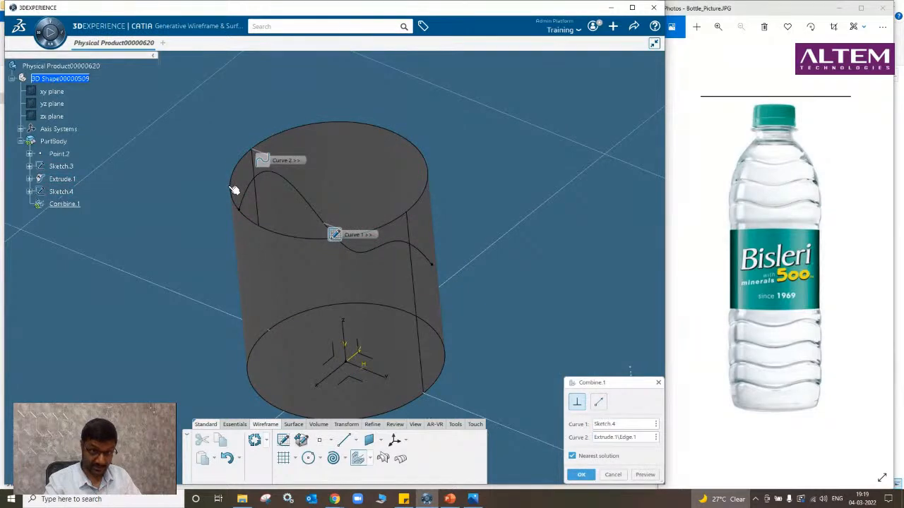
click(646, 475)
click(581, 474)
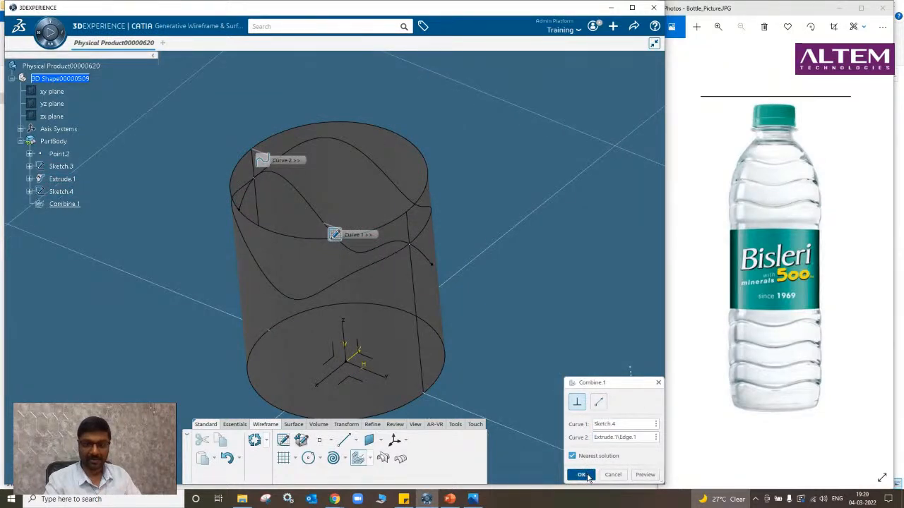
Hide the wavy spline sketch and view the combined curve around the cylinder.
right_click(315, 213)
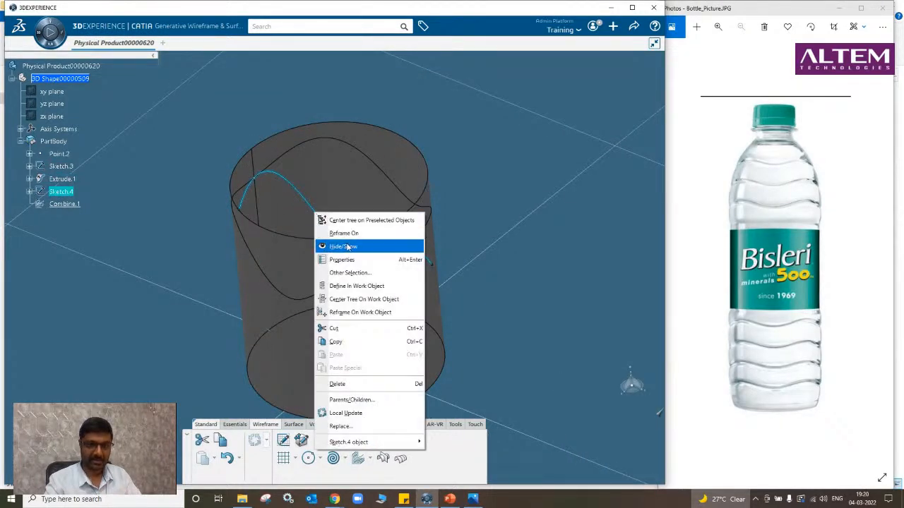
click(343, 246)
middle_drag(212, 337, 293, 297)
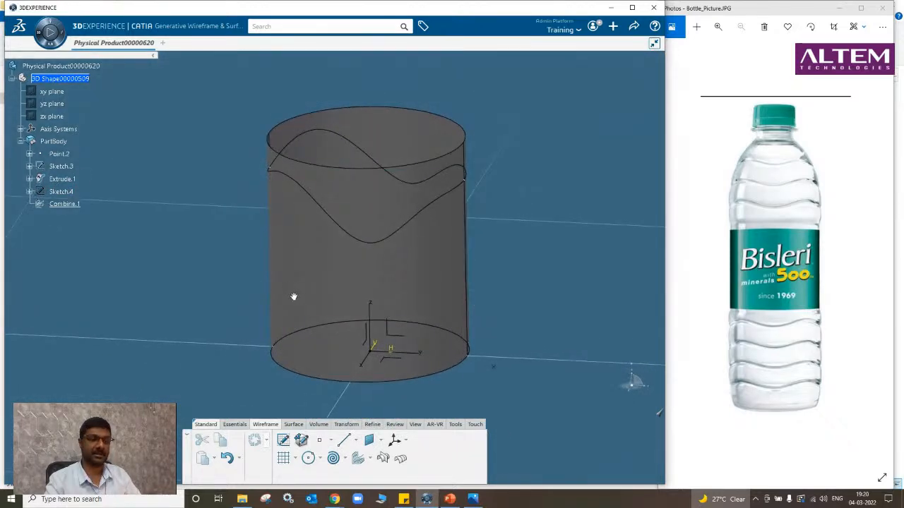
Show the wavy spline sketch and compare it with the combined curve in the front and top views.
right_click(67, 192)
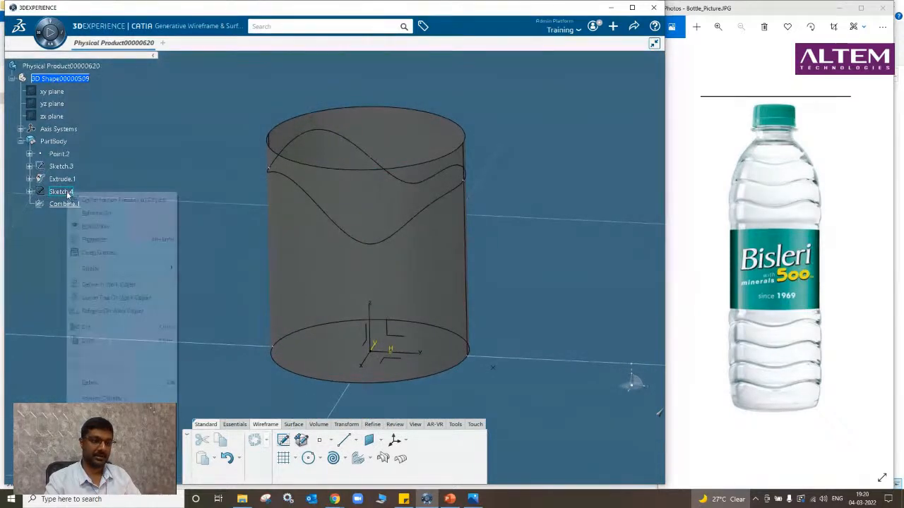
click(101, 226)
middle_drag(317, 315, 314, 343)
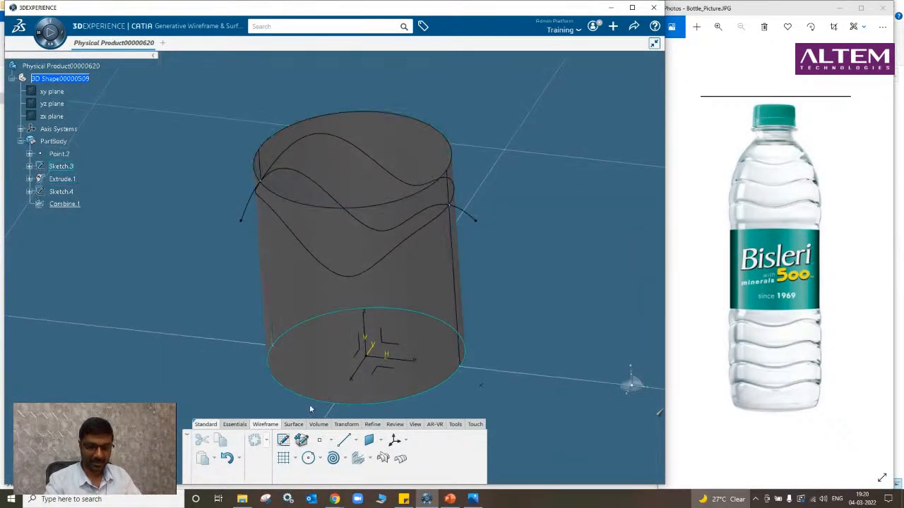
click(416, 425)
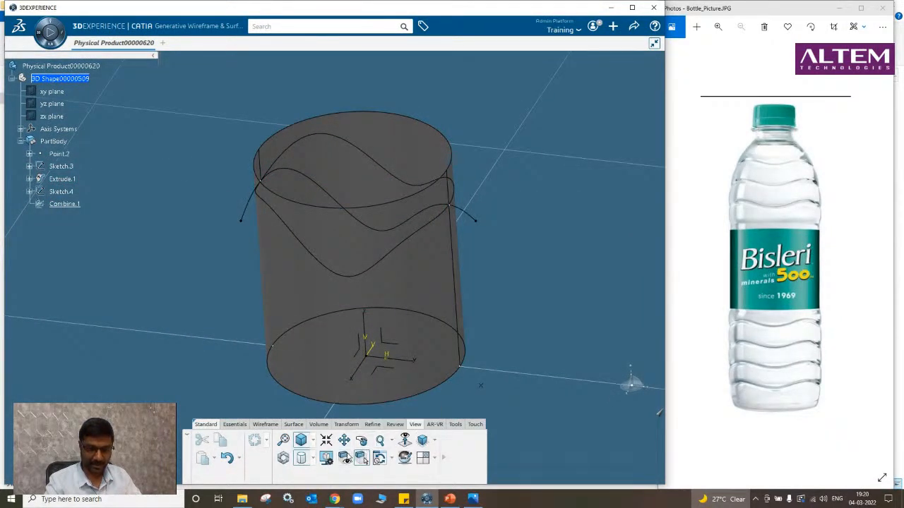
click(314, 444)
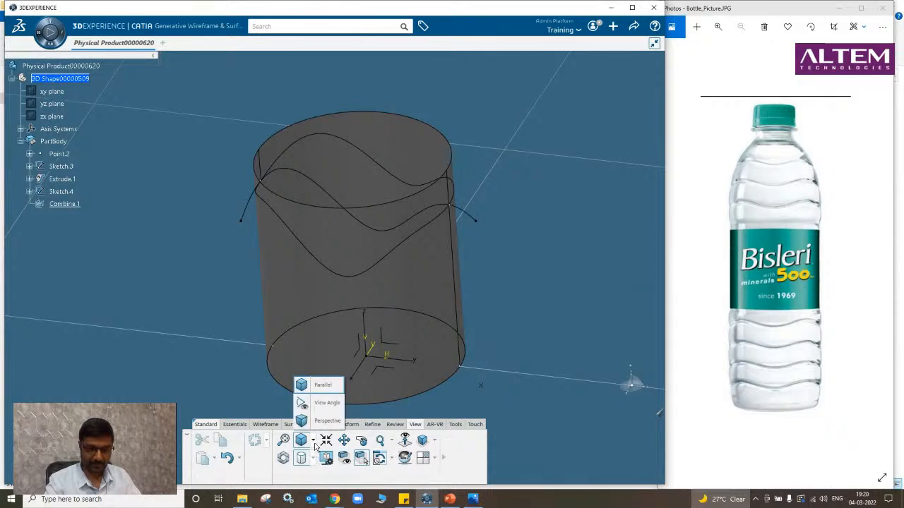
click(315, 445)
click(434, 443)
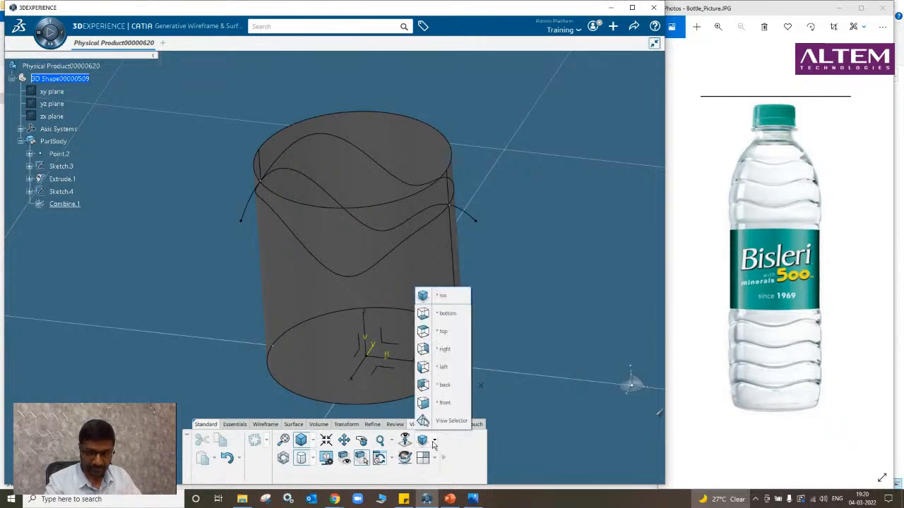
click(445, 401)
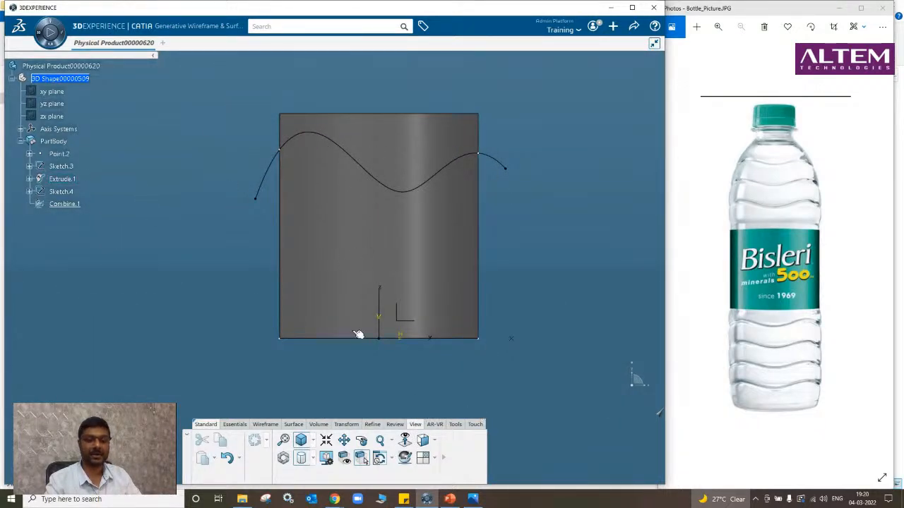
click(435, 440)
click(448, 332)
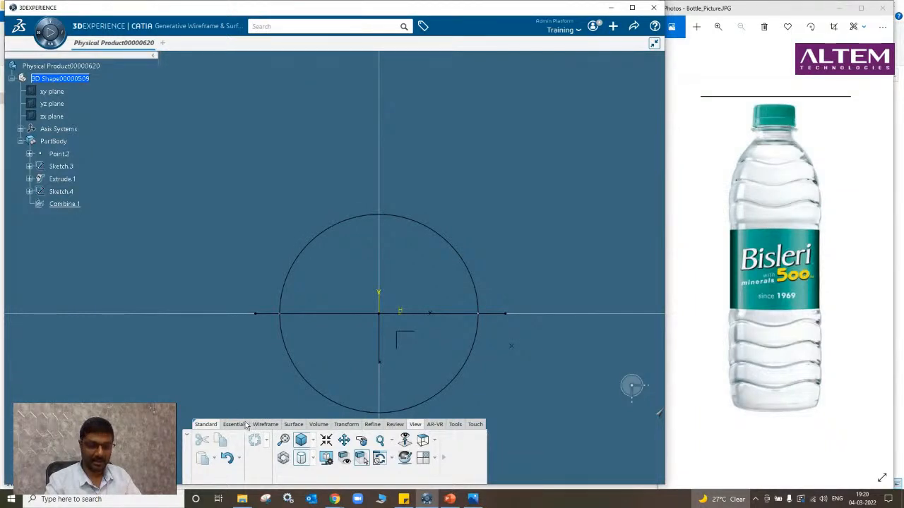
middle_drag(325, 339, 380, 318)
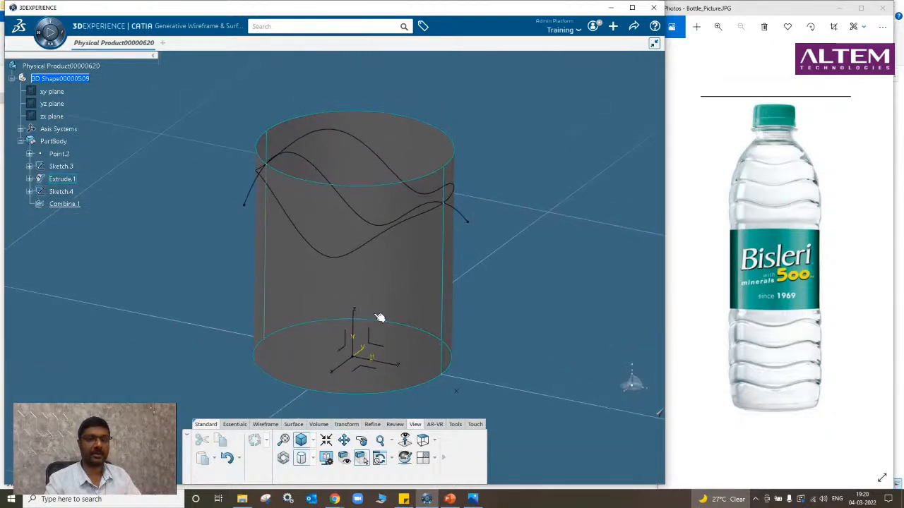
Hide the wavy spline sketch so only the combined curve stays on the cylinder.
right_click(404, 224)
click(427, 254)
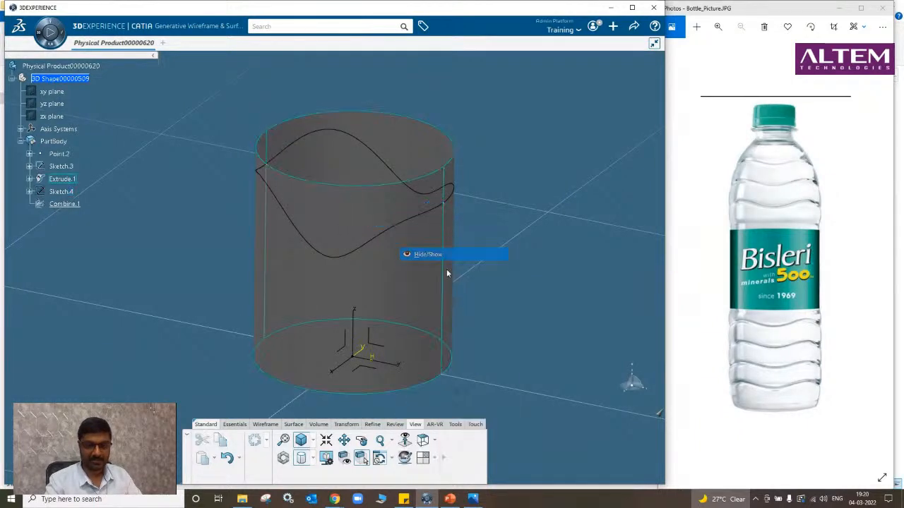
middle_drag(510, 317, 476, 333)
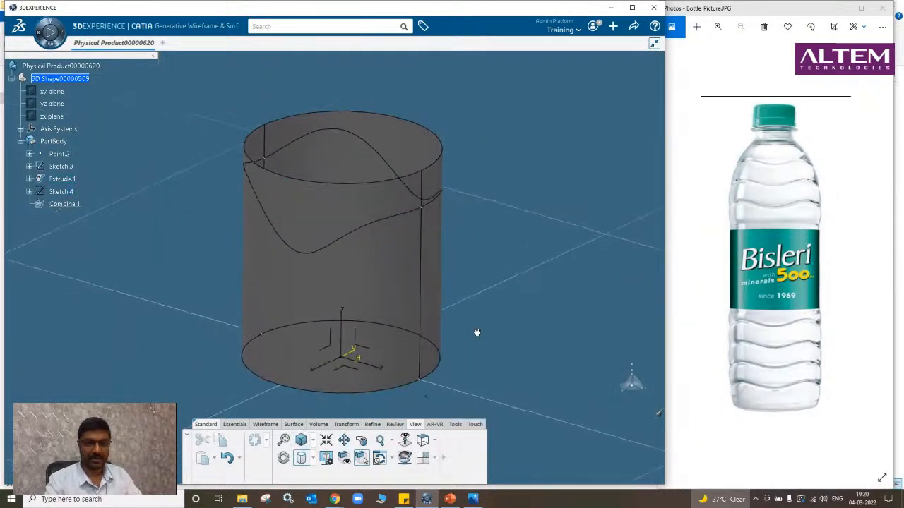
Create a point on the combined wavy curve along the cylinder's front, using distance on curve.
click(235, 424)
click(236, 440)
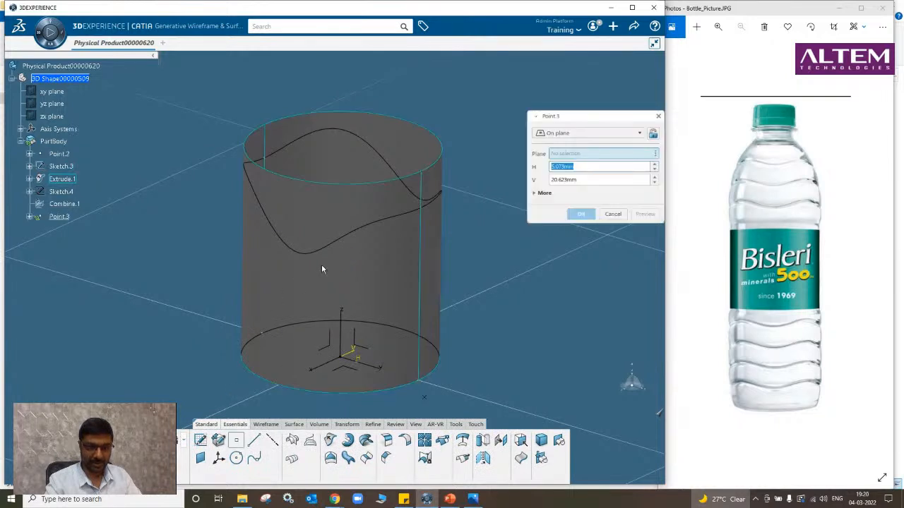
click(355, 236)
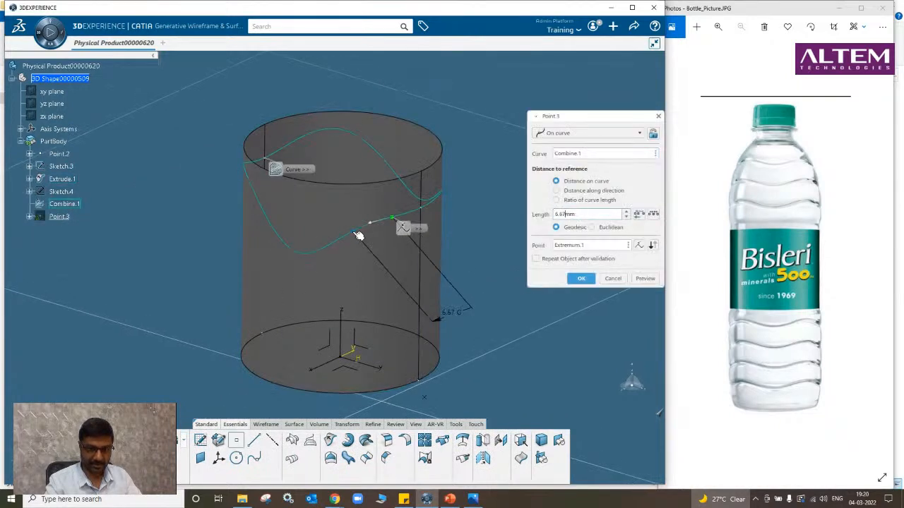
click(581, 279)
Create a plane normal to the combined wavy curve, passing through the new point on it.
click(200, 459)
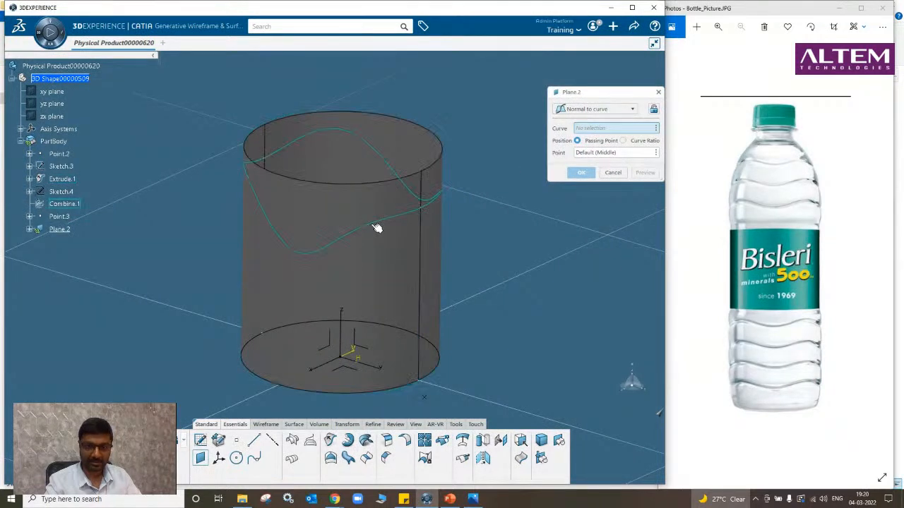
click(376, 228)
click(526, 294)
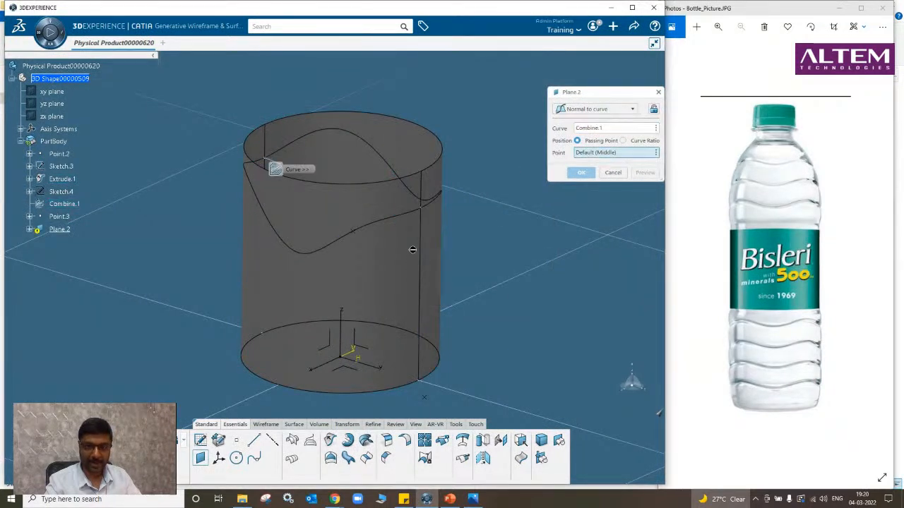
click(358, 234)
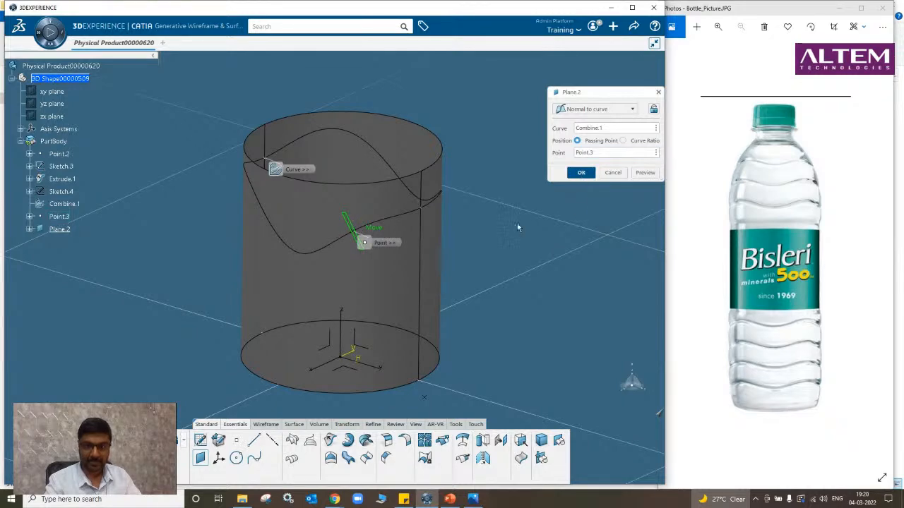
click(581, 173)
Start a sketch on the new normal plane and draw a small circle close to the point on the curve.
middle_drag(331, 332, 309, 356)
click(201, 440)
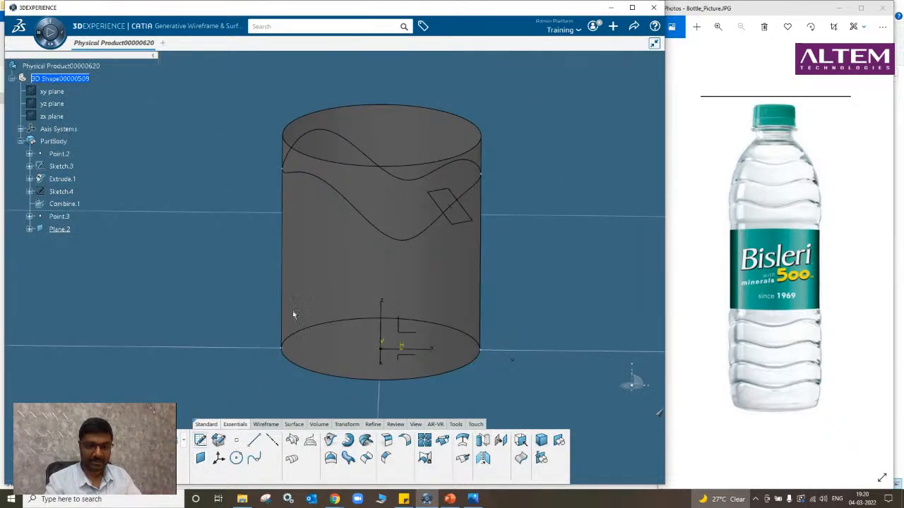
click(470, 212)
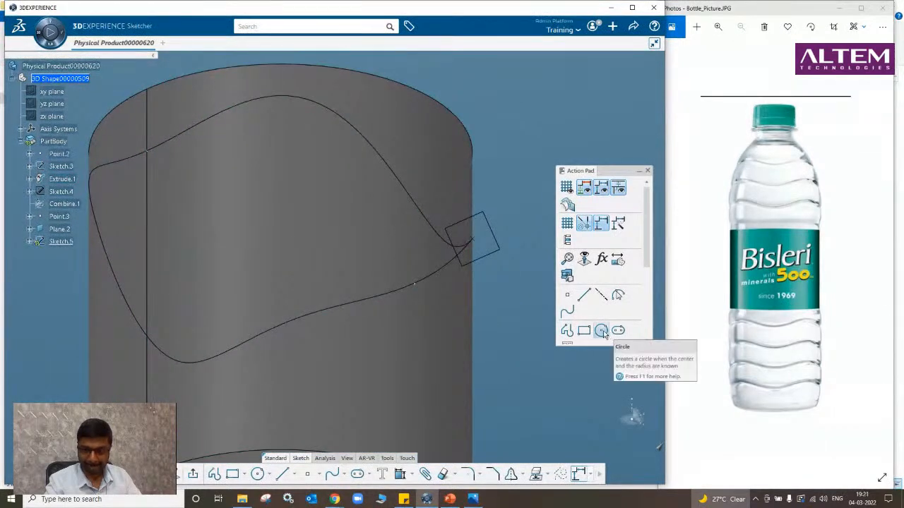
click(601, 331)
click(478, 234)
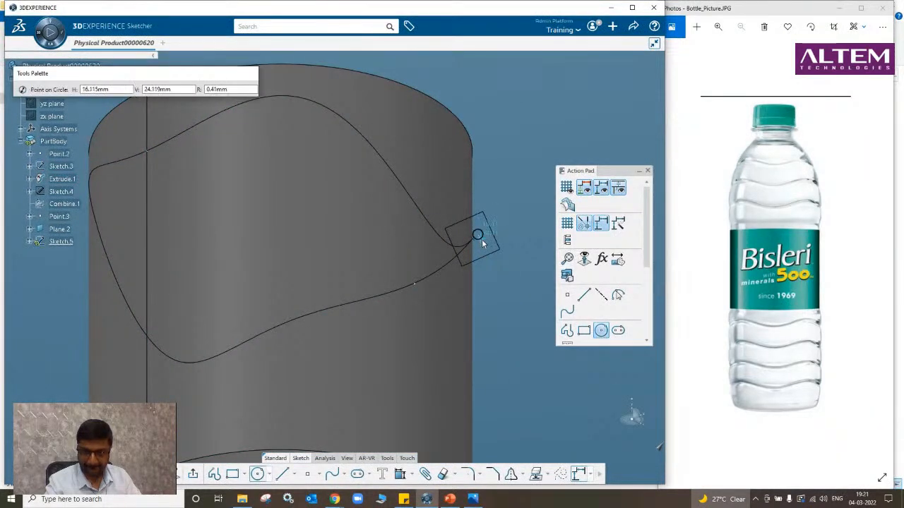
click(483, 240)
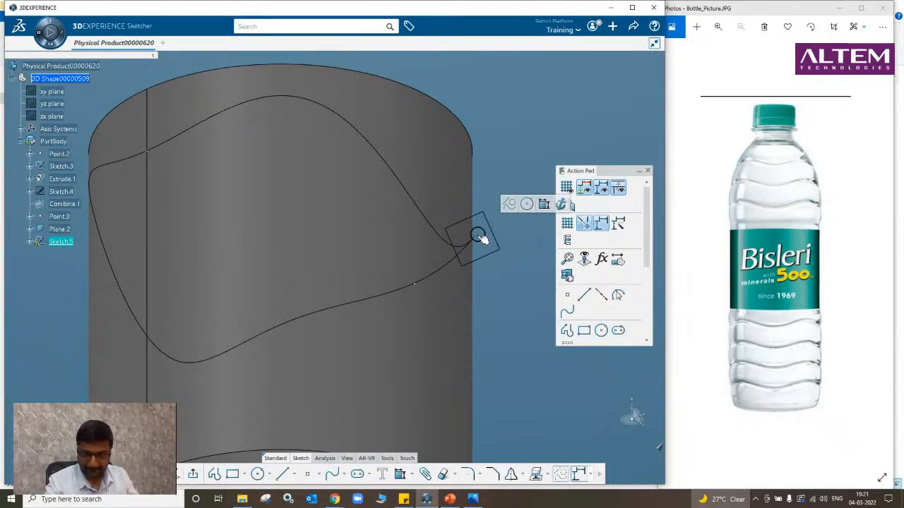
Constrain the circle's centre to be coincident with the point on the curve, and exit the sketch.
mouse_move(480, 238)
middle_down()
mouse_move(468, 279)
mouse_move(425, 315)
mouse_move(306, 210)
mouse_move(414, 196)
middle_up()
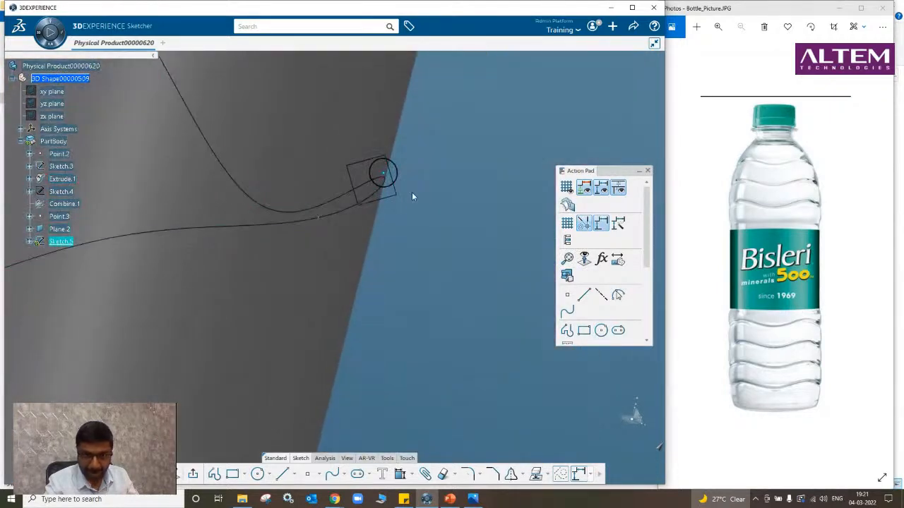
click(378, 184)
click(437, 148)
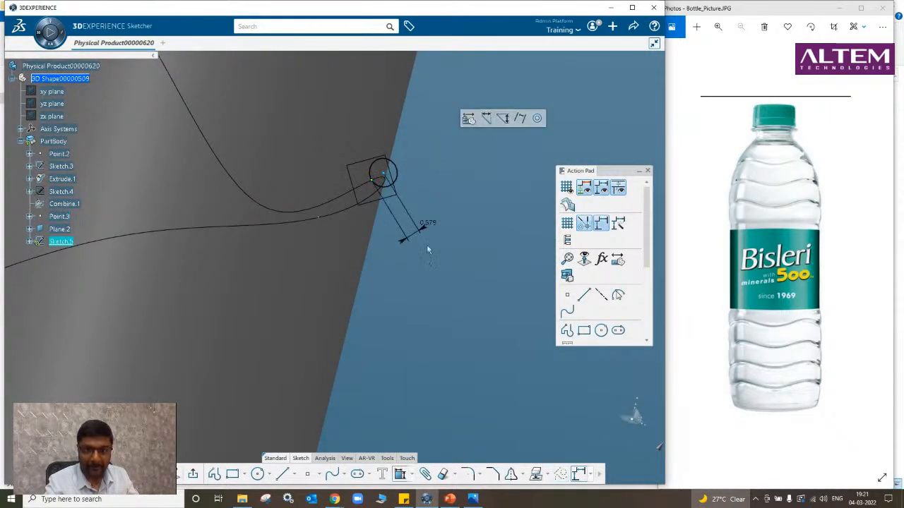
right_click(426, 254)
click(466, 327)
middle_drag(363, 306, 272, 344)
scroll(351, 322, down, 2)
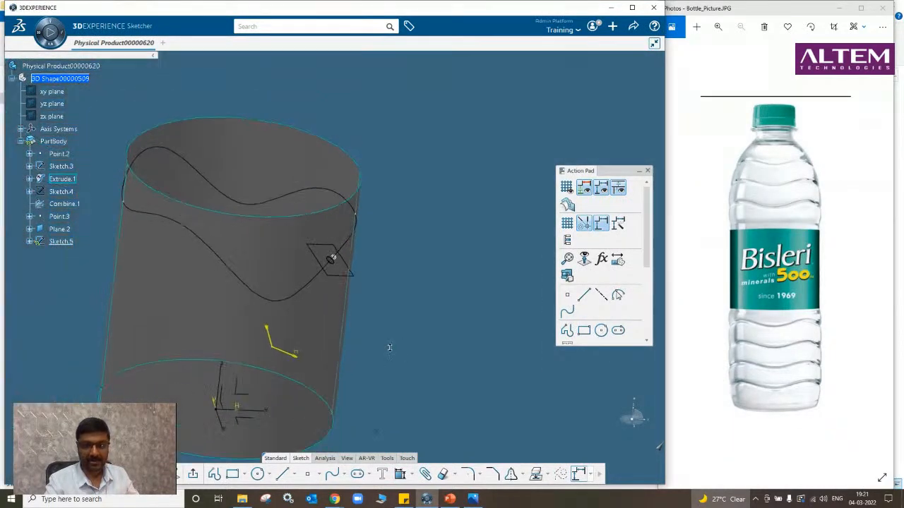
click(192, 475)
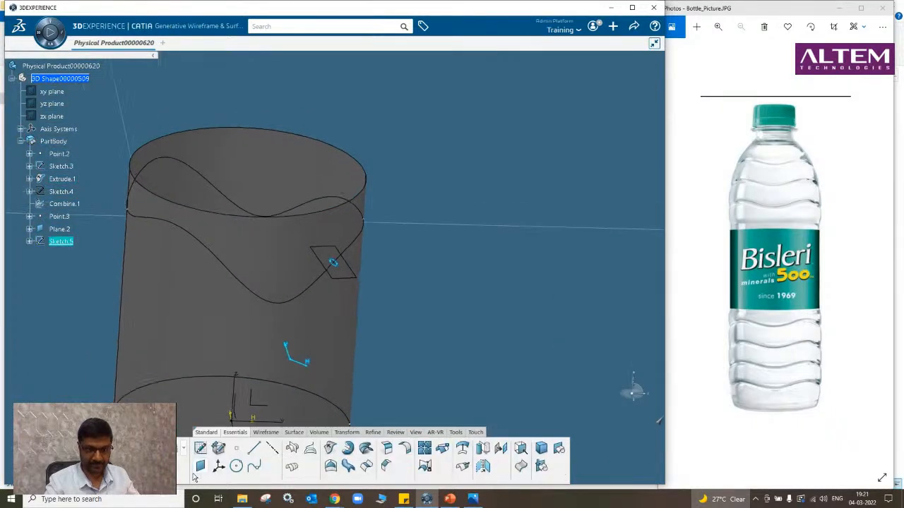
Sweep the circle sketch along the combined wavy curve as guide, using the With reference surface subtype.
click(350, 468)
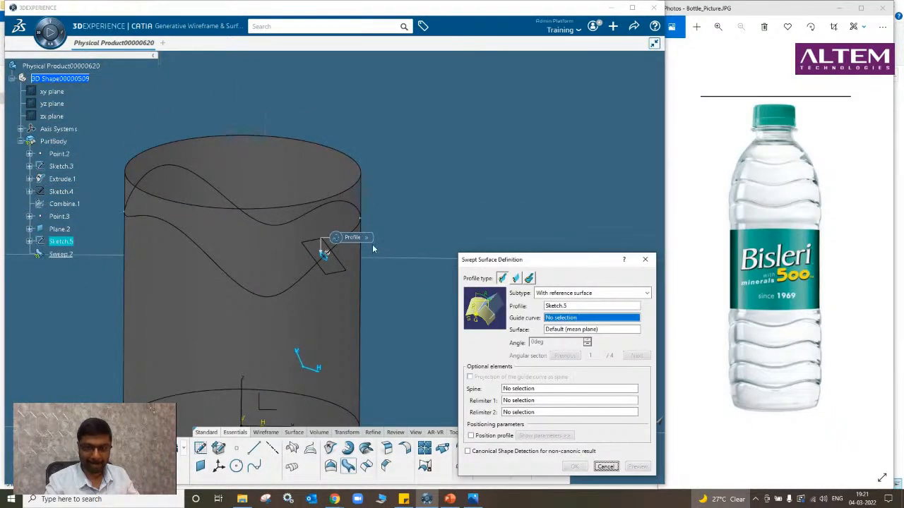
click(358, 225)
click(573, 468)
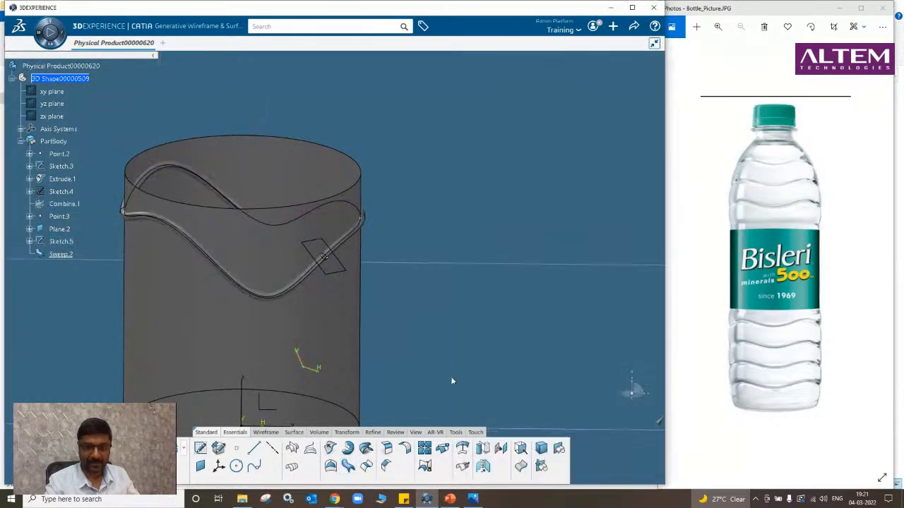
Hide the normal plane, the circle sketch and the combined curve around the swept tube.
right_click(337, 273)
click(381, 70)
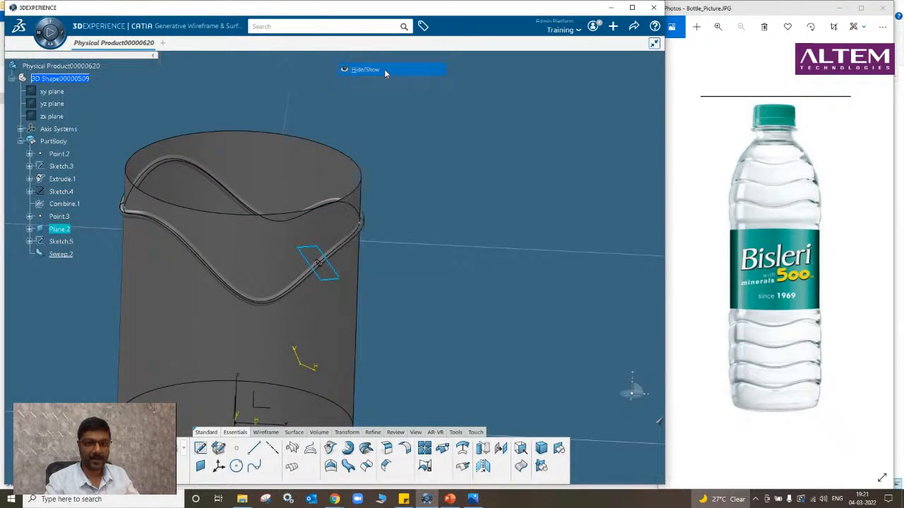
scroll(296, 258, up, 5)
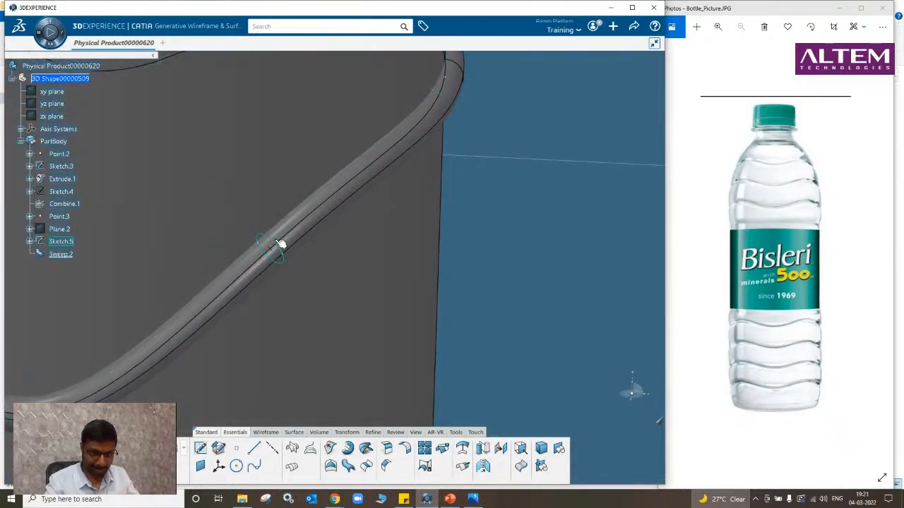
right_click(275, 241)
click(297, 275)
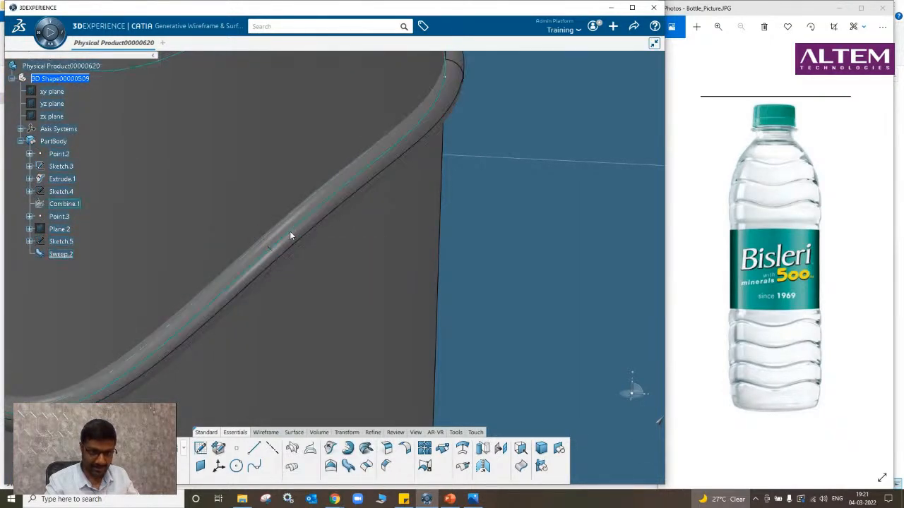
right_click(293, 235)
click(304, 265)
middle_drag(373, 310, 391, 334)
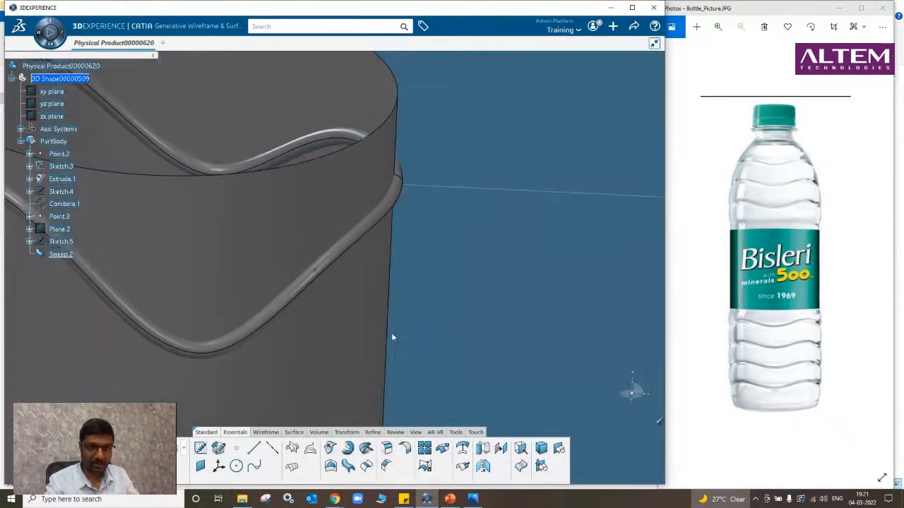
middle_drag(388, 291, 354, 396)
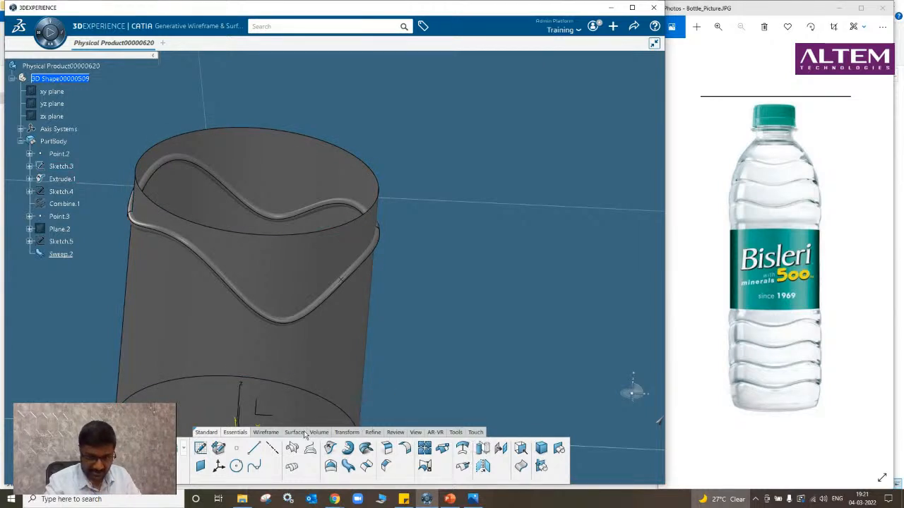
Trim the extruded cylinder and the swept tube against each other, switching the kept side of the previous element.
middle_drag(321, 418, 393, 355)
drag(570, 457, 492, 456)
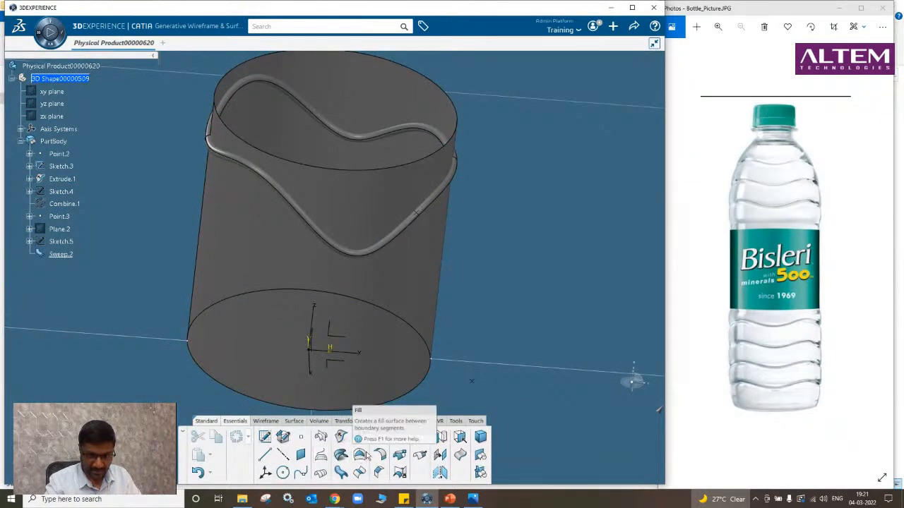
click(400, 472)
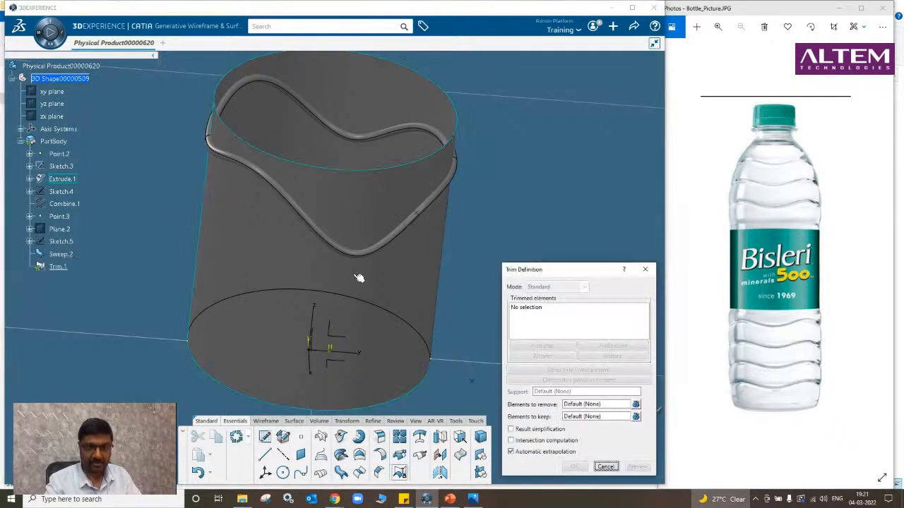
click(348, 202)
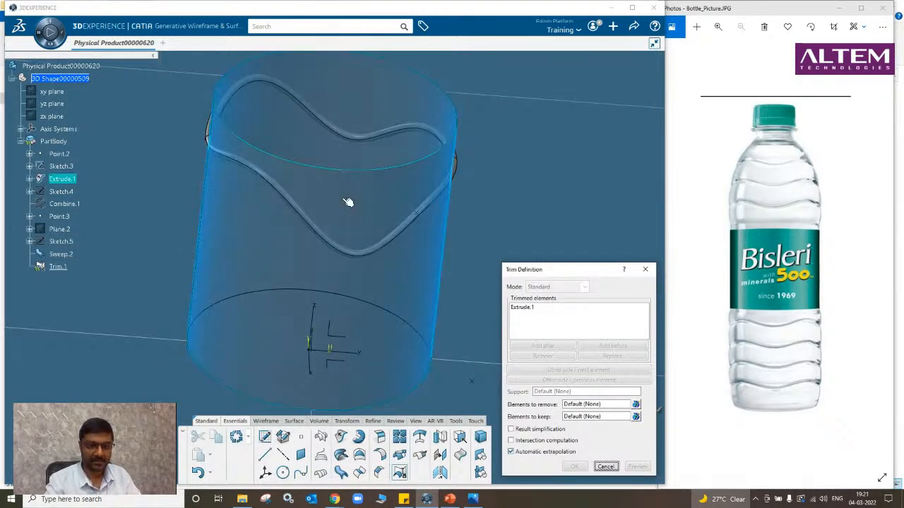
click(323, 235)
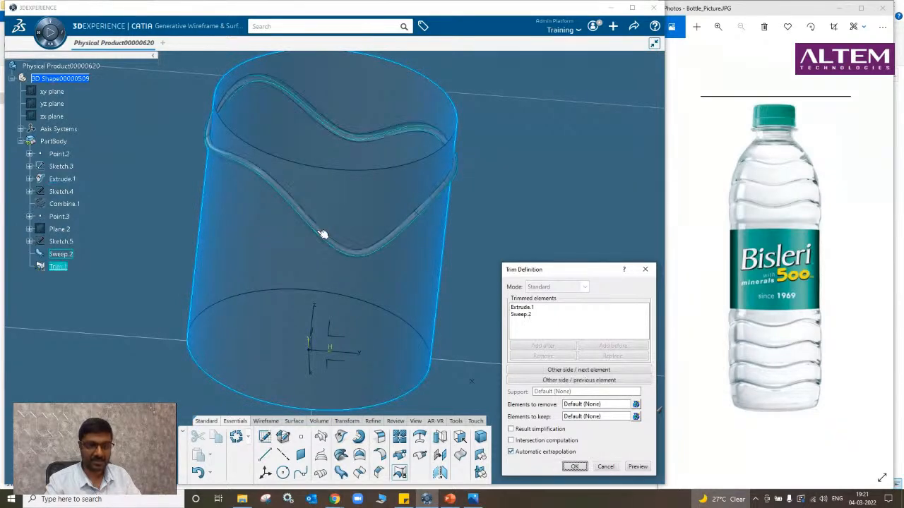
middle_drag(277, 284, 298, 365)
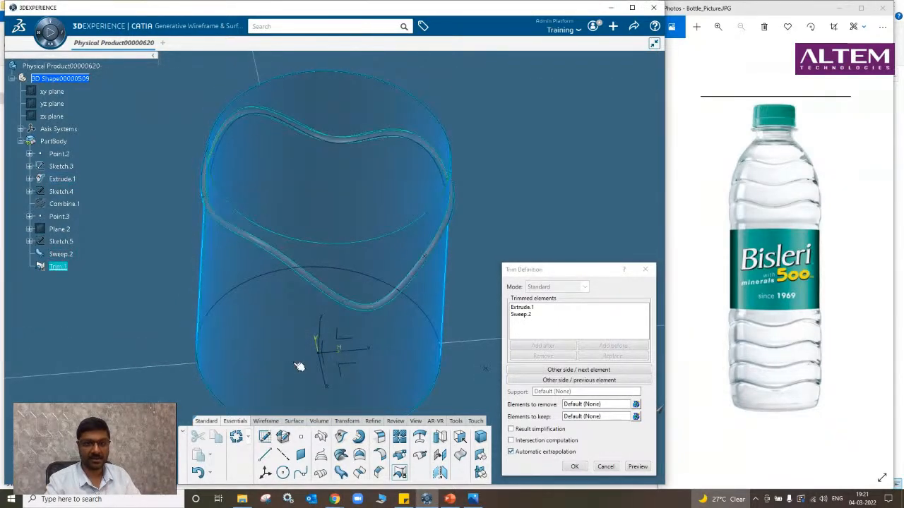
click(563, 381)
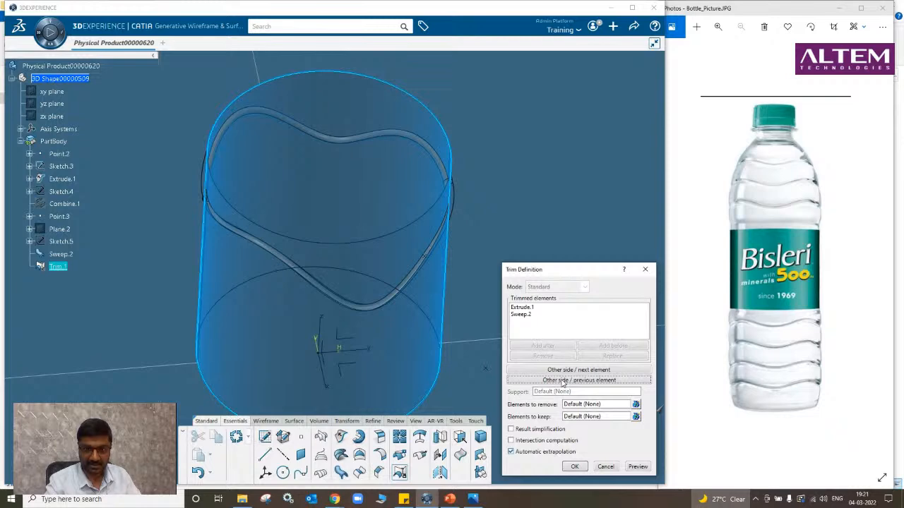
middle_drag(384, 343, 392, 274)
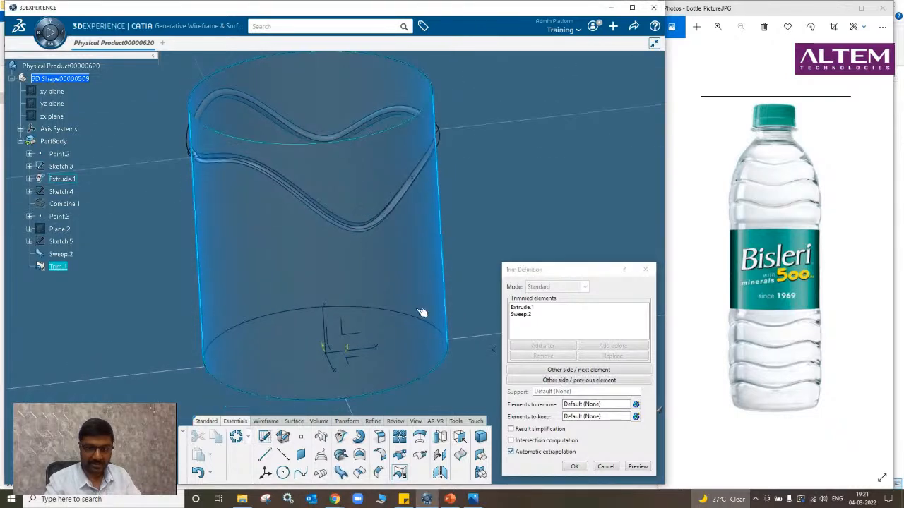
click(573, 466)
middle_drag(367, 353, 379, 268)
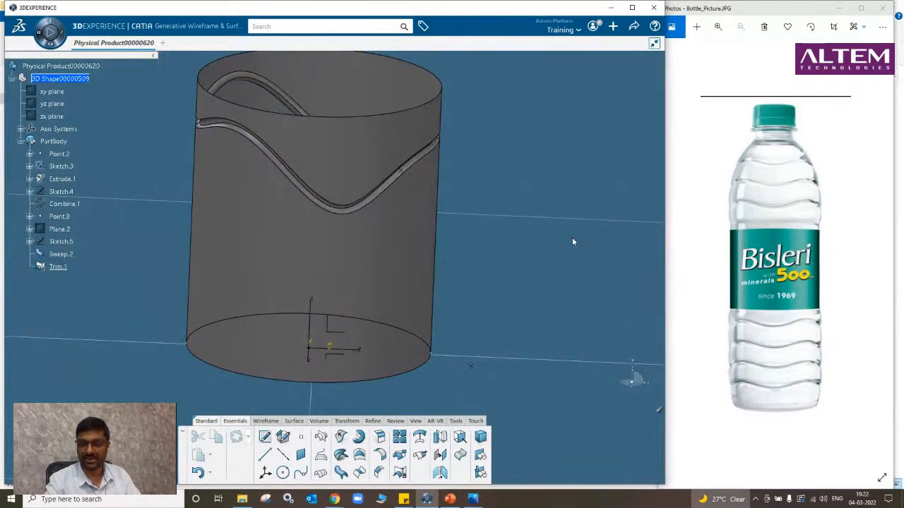
middle_drag(572, 241, 576, 155)
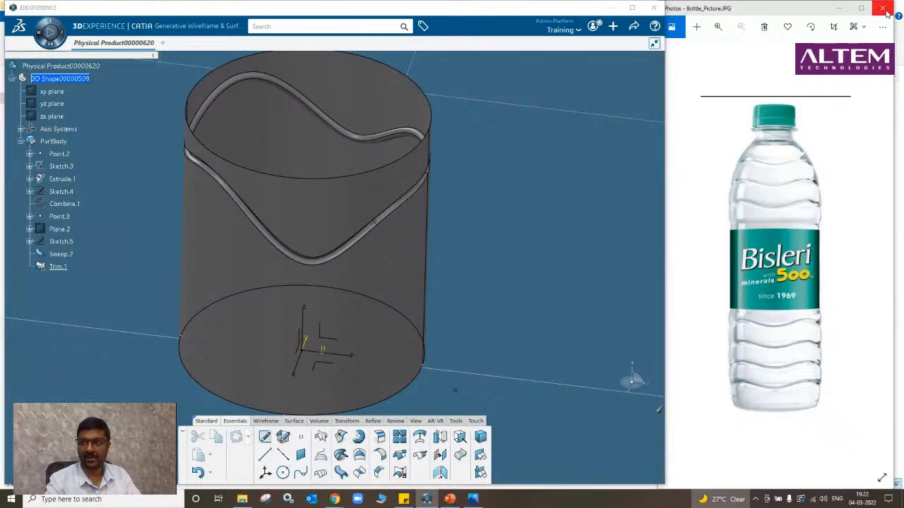
Close the bottle picture and maximize the modelling window, keeping the trimmed rib in view from several angles.
click(883, 8)
click(632, 7)
middle_drag(502, 260, 466, 221)
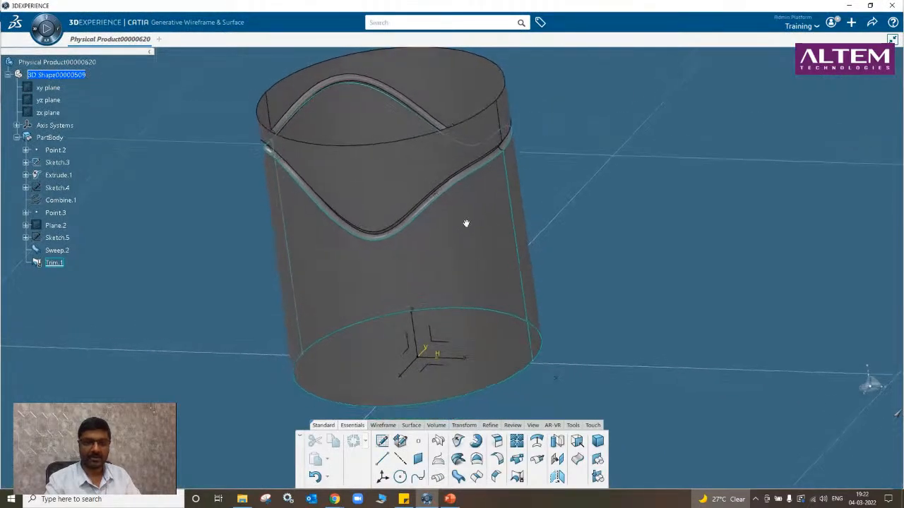
mouse_move(243, 289)
middle_down()
mouse_move(323, 313)
mouse_move(407, 291)
mouse_move(294, 292)
mouse_move(274, 279)
middle_up()
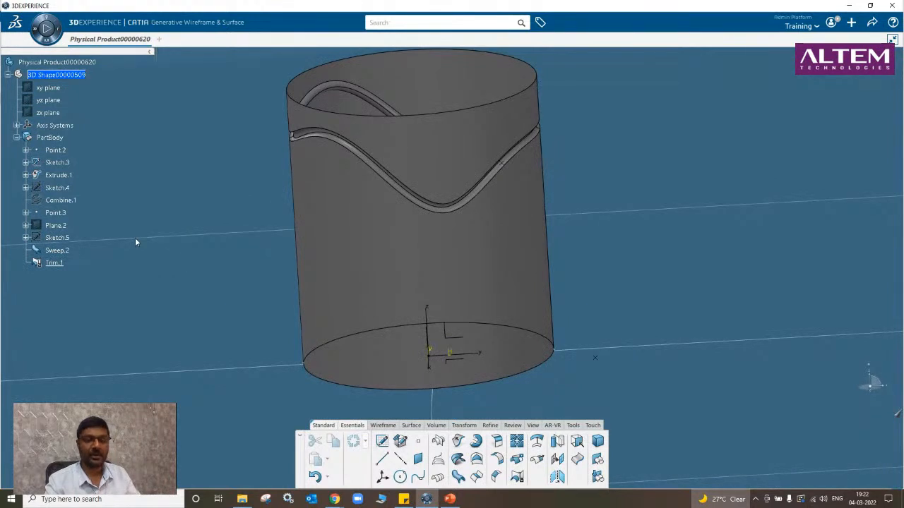
middle_drag(398, 220, 389, 259)
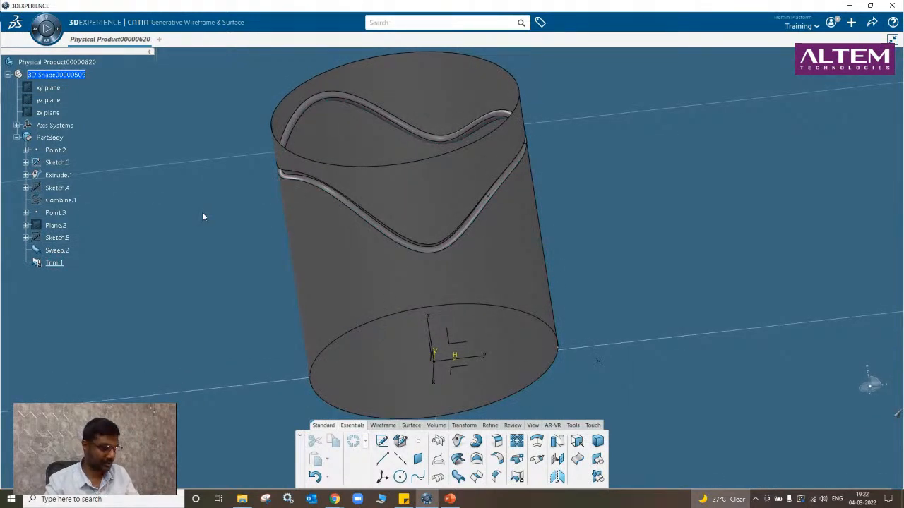
Delete all features in the PartBody, from the first point through the trim, including their children and aggregated elements.
click(56, 150)
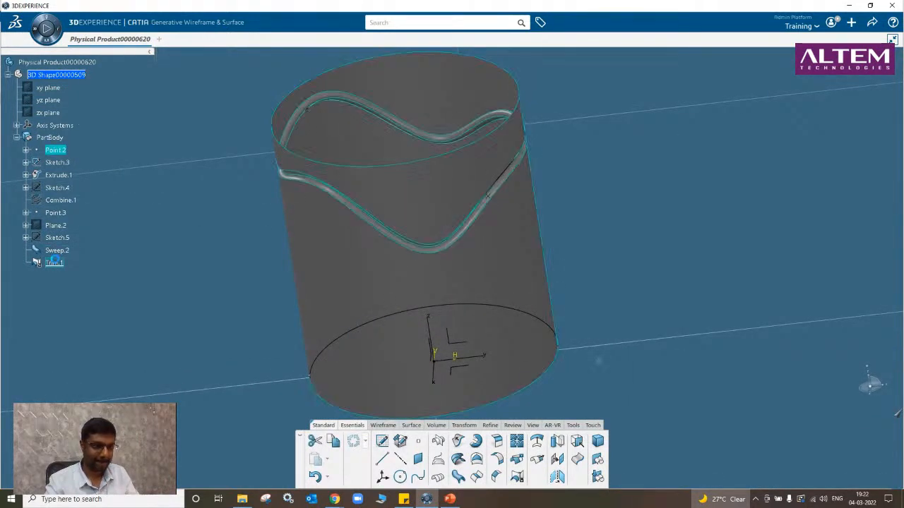
click(53, 263)
right_click(53, 263)
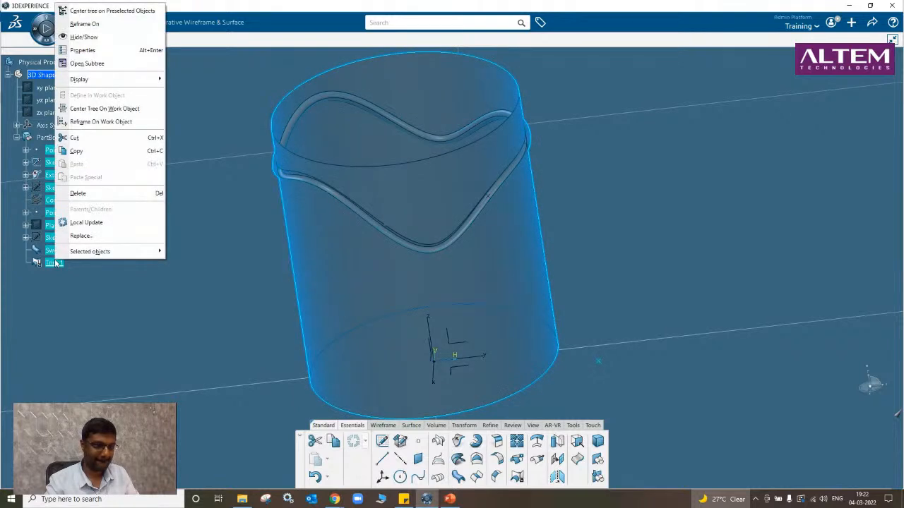
click(76, 194)
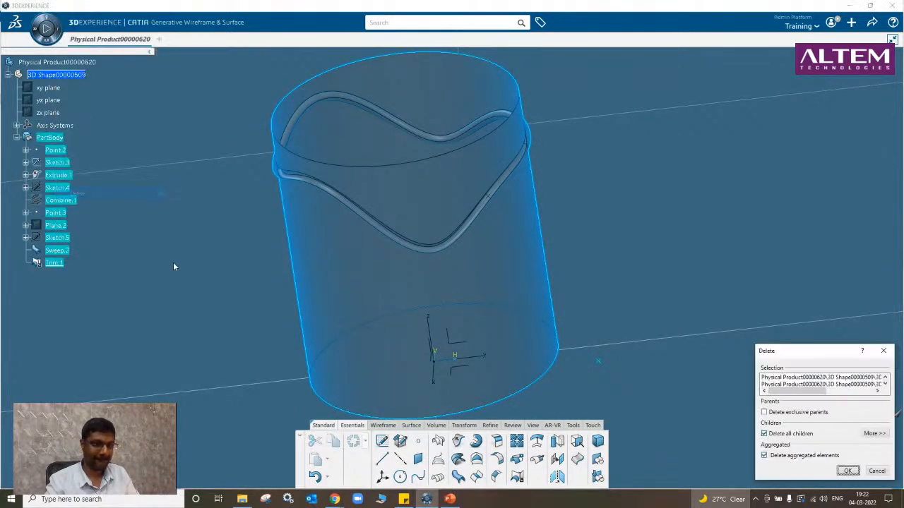
click(848, 471)
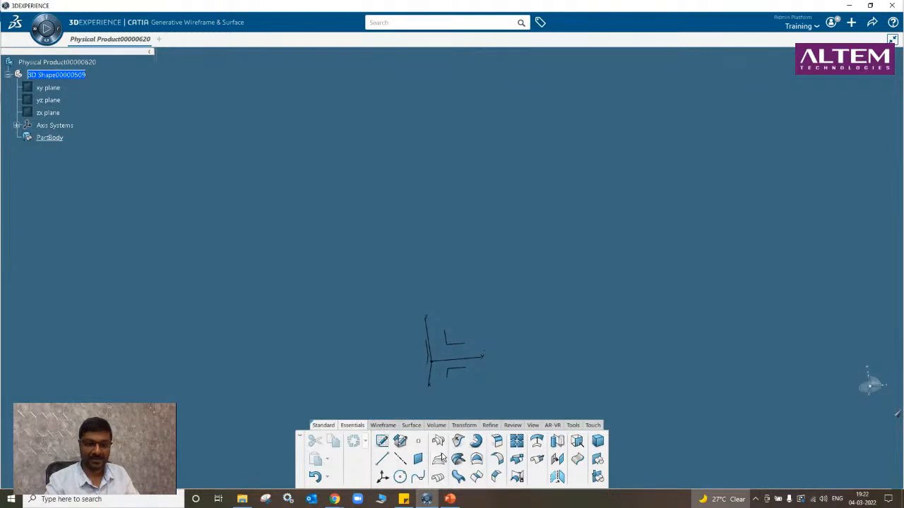
click(381, 425)
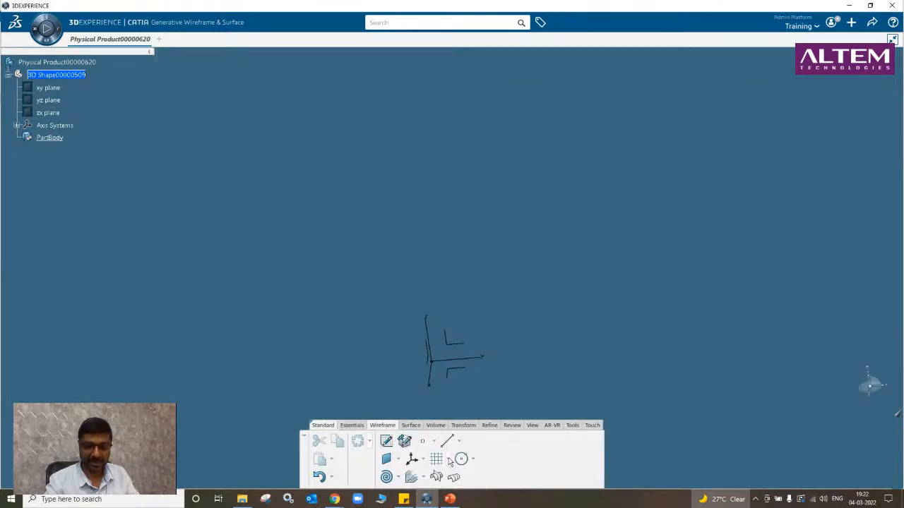
click(423, 477)
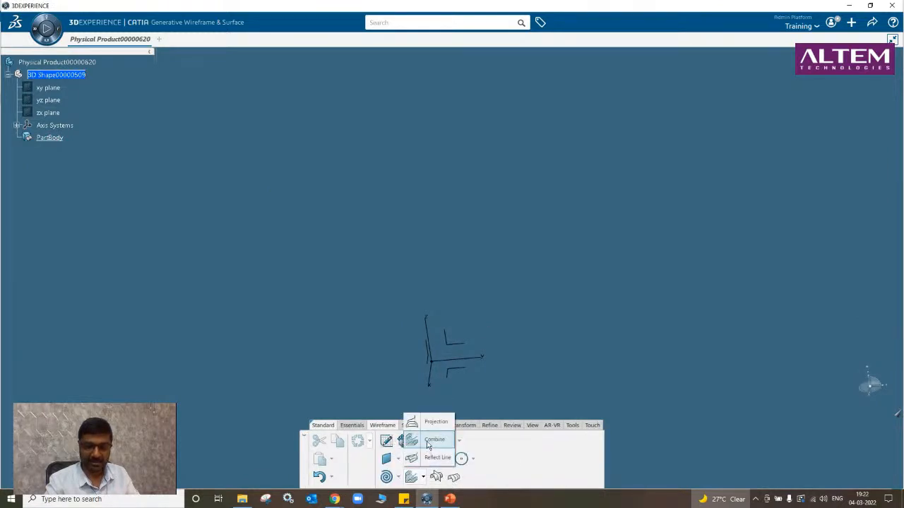
click(355, 358)
middle_drag(522, 284, 508, 334)
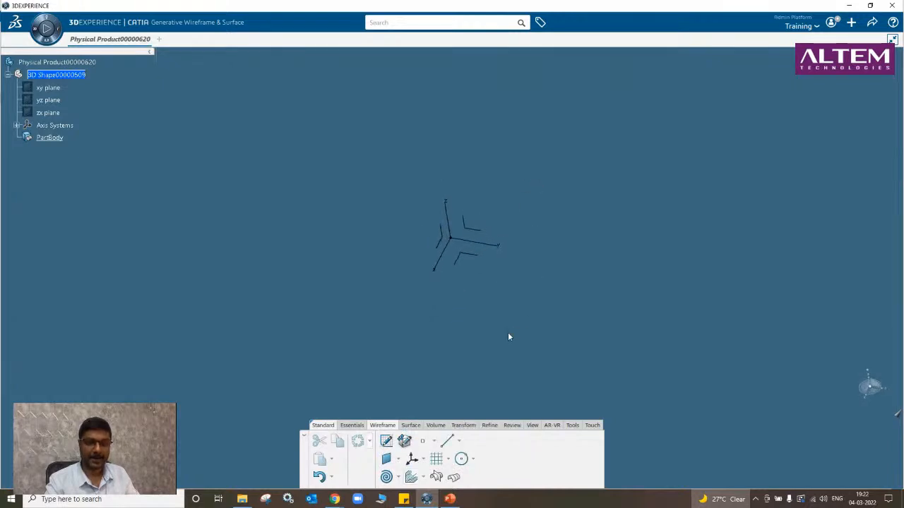
Sketch an open wavy spline through five points on the yz plane of the axis system, and exit the sketch.
click(354, 425)
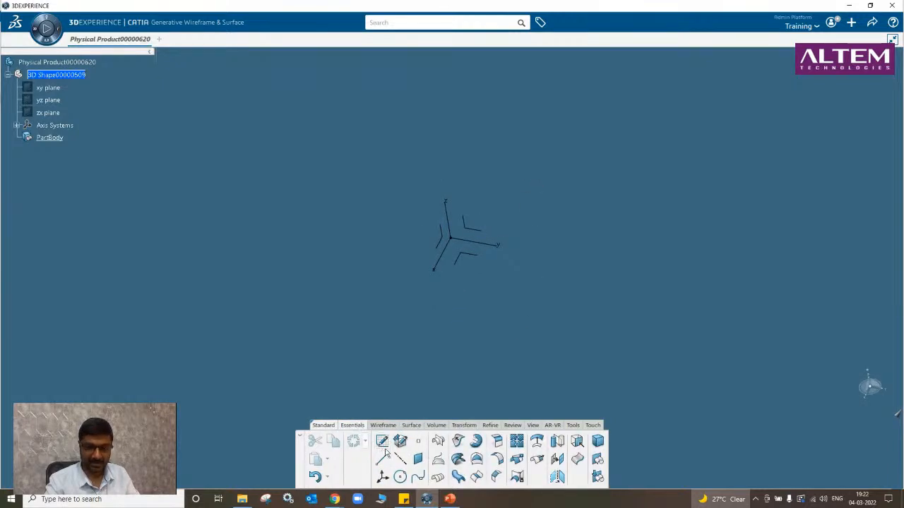
click(382, 443)
click(473, 233)
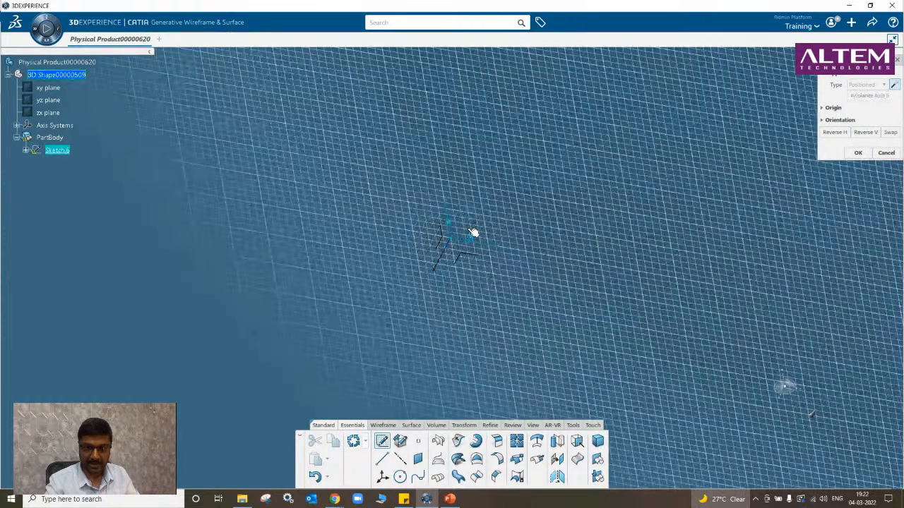
click(449, 482)
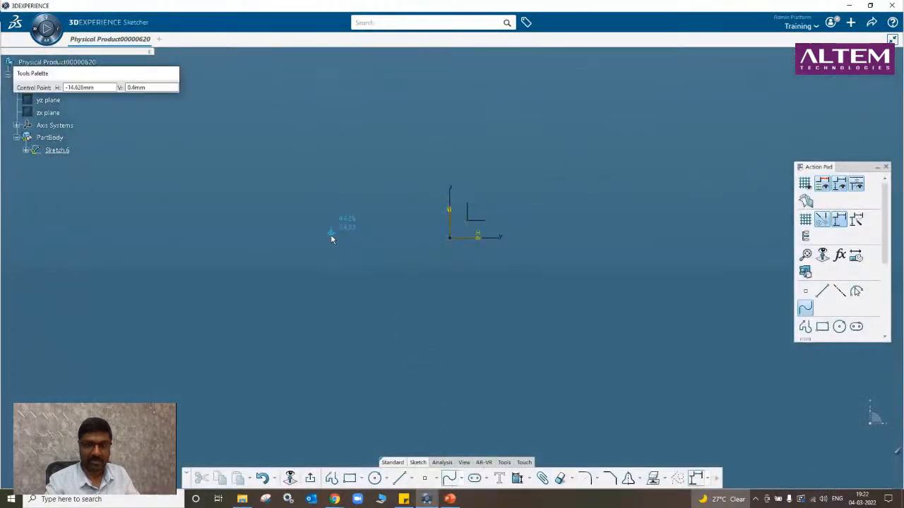
click(313, 263)
click(407, 190)
click(539, 262)
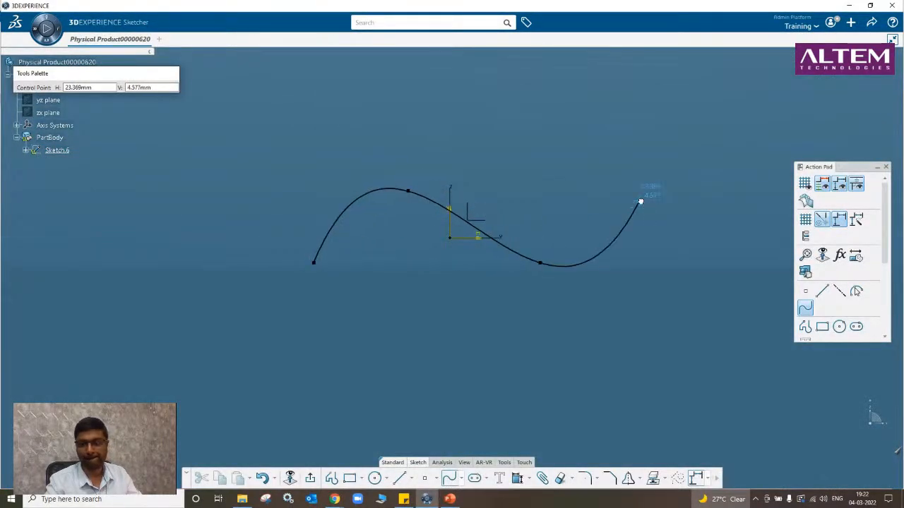
click(639, 200)
double_click(767, 211)
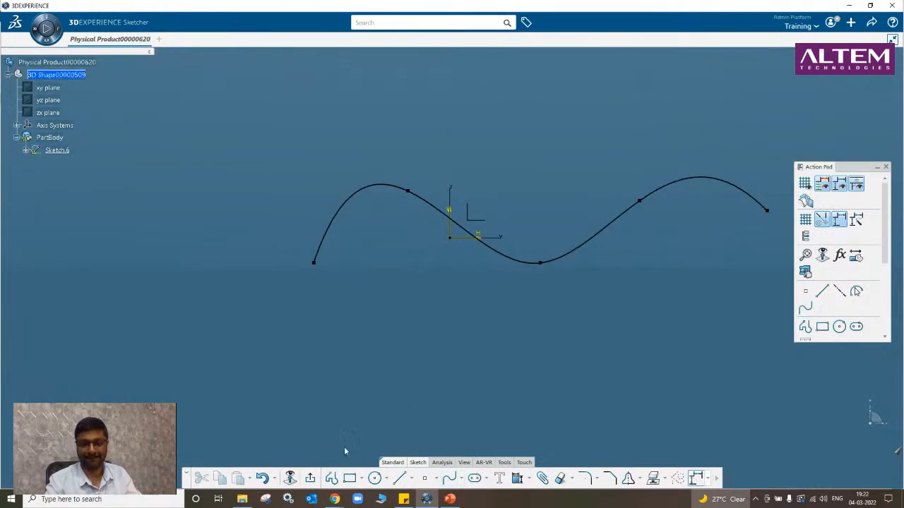
click(312, 479)
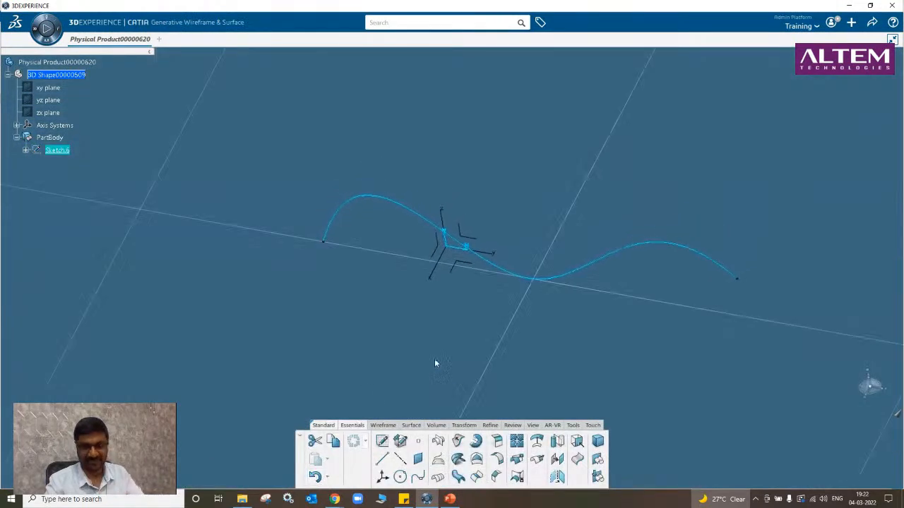
Extrude the wavy spline sketch into a surface with a first limit length of 35 mm.
mouse_move(434, 361)
middle_down()
mouse_move(462, 372)
mouse_move(430, 373)
mouse_move(403, 323)
mouse_move(408, 329)
middle_up()
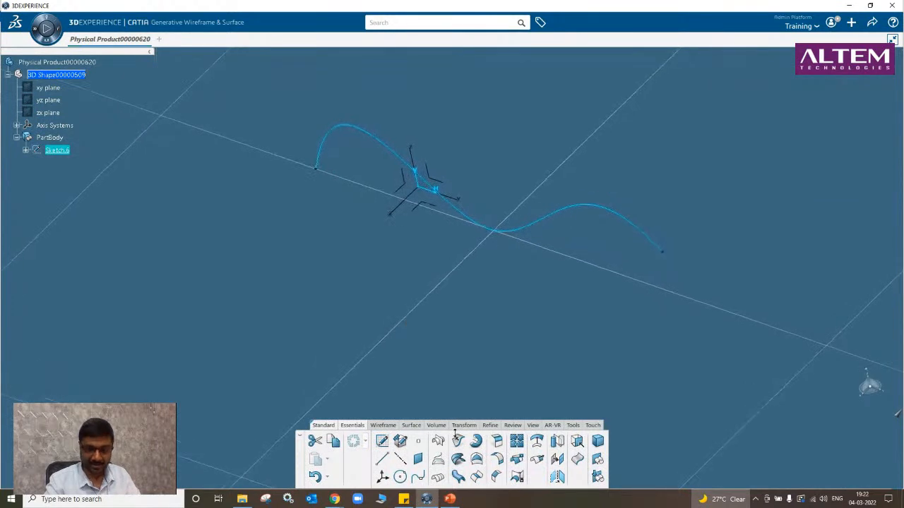
click(458, 441)
middle_drag(476, 315, 422, 325)
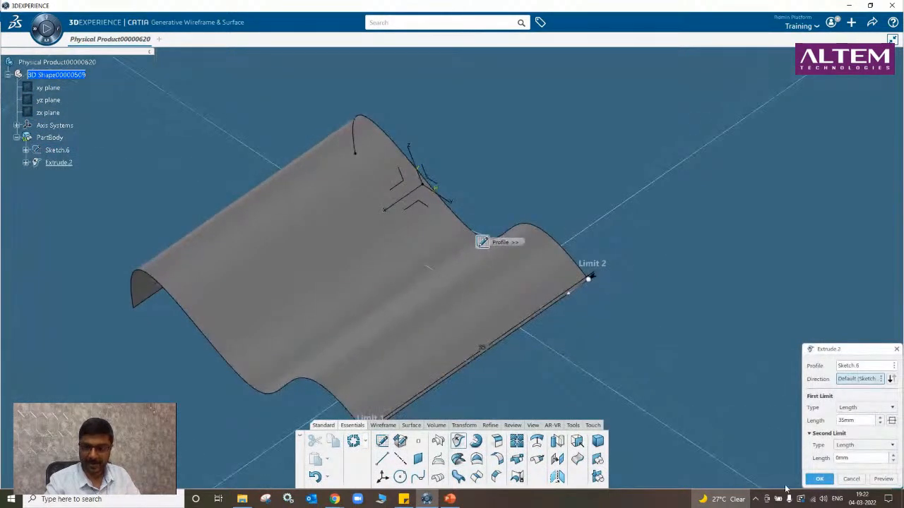
click(819, 479)
Create a reference plane offset 20 mm from the axis system's XY plane, above the wavy surface.
middle_drag(561, 383, 398, 274)
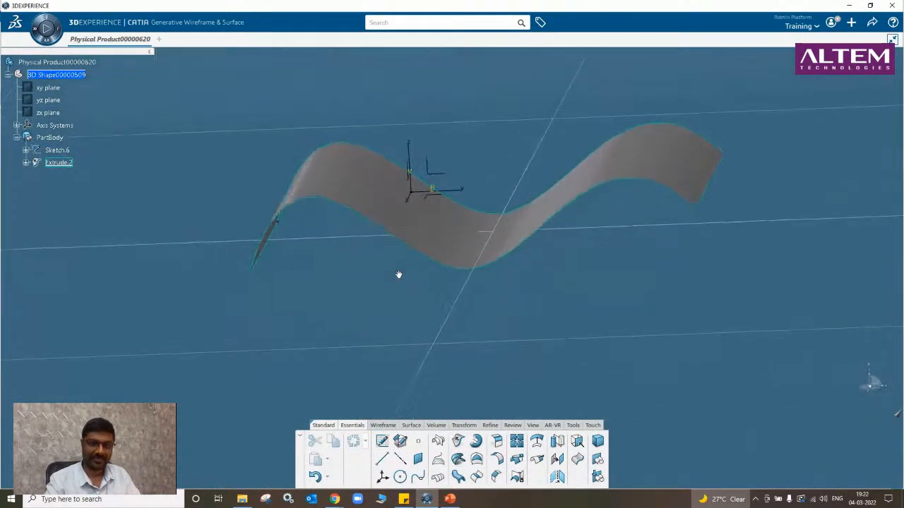
click(418, 460)
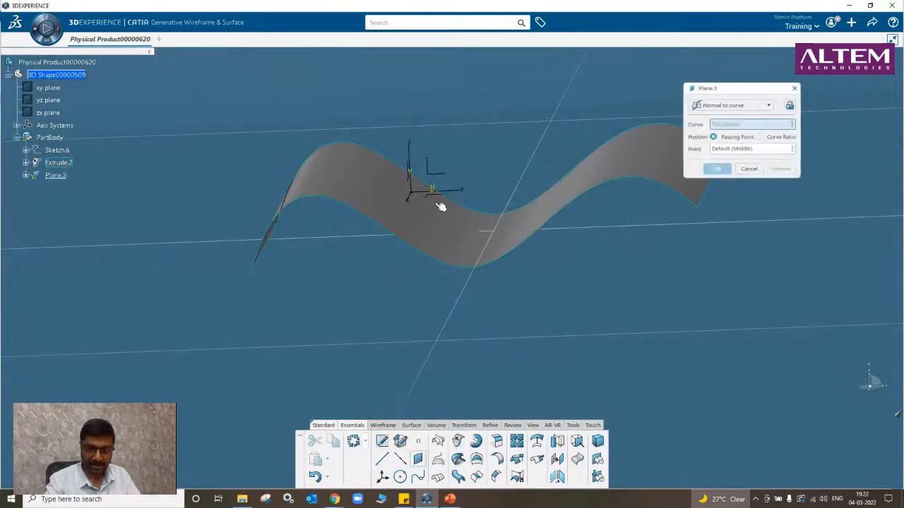
click(431, 195)
middle_drag(444, 248, 484, 364)
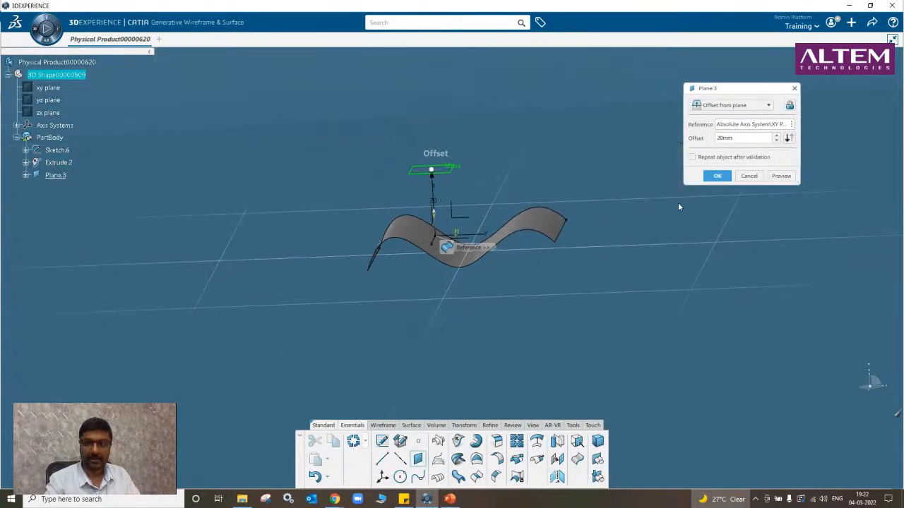
click(716, 177)
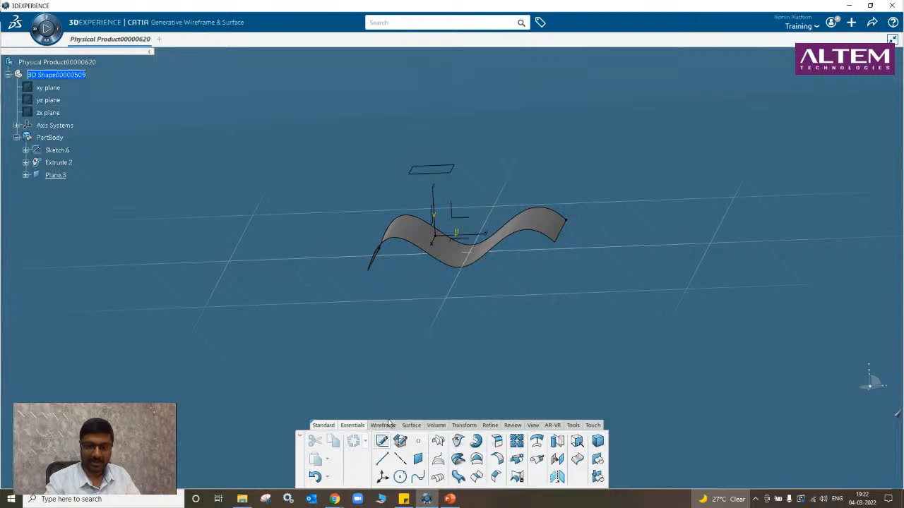
Start a sketch on the offset plane and draw a circle near the middle of the wavy surface's outline.
click(382, 441)
middle_drag(469, 250, 468, 373)
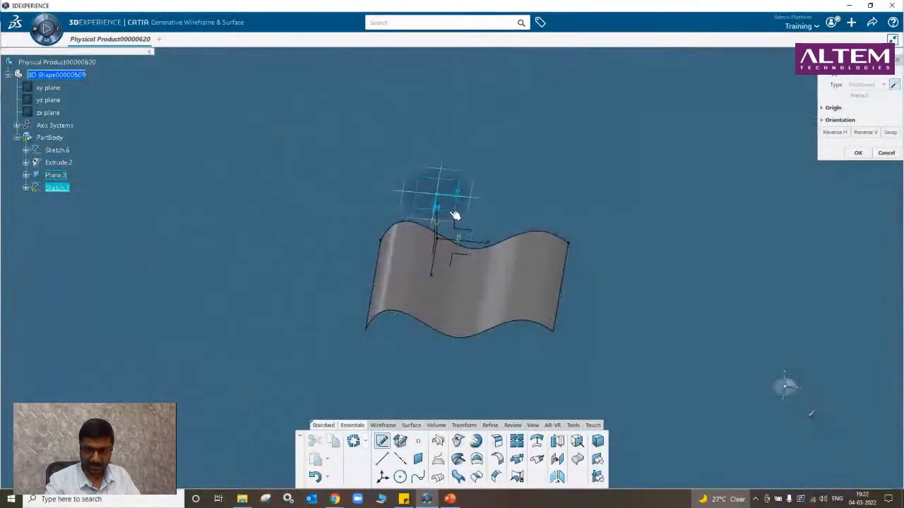
click(455, 216)
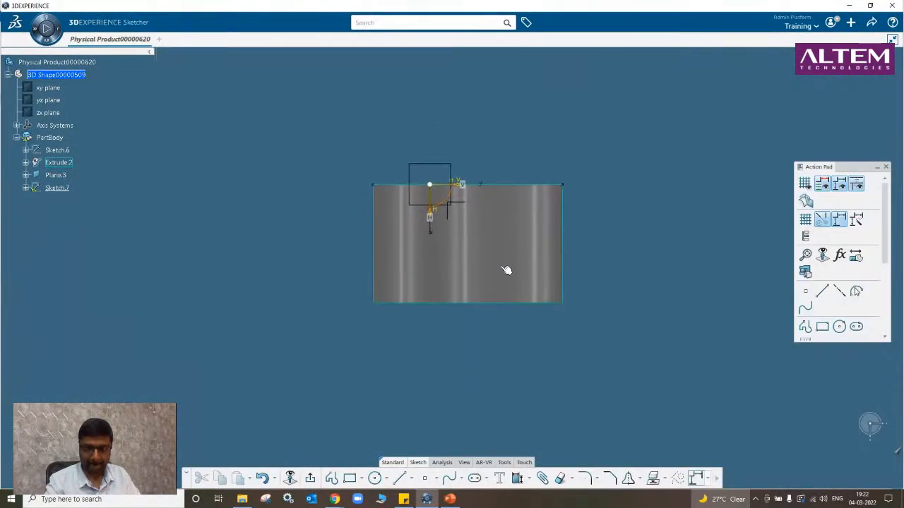
click(374, 478)
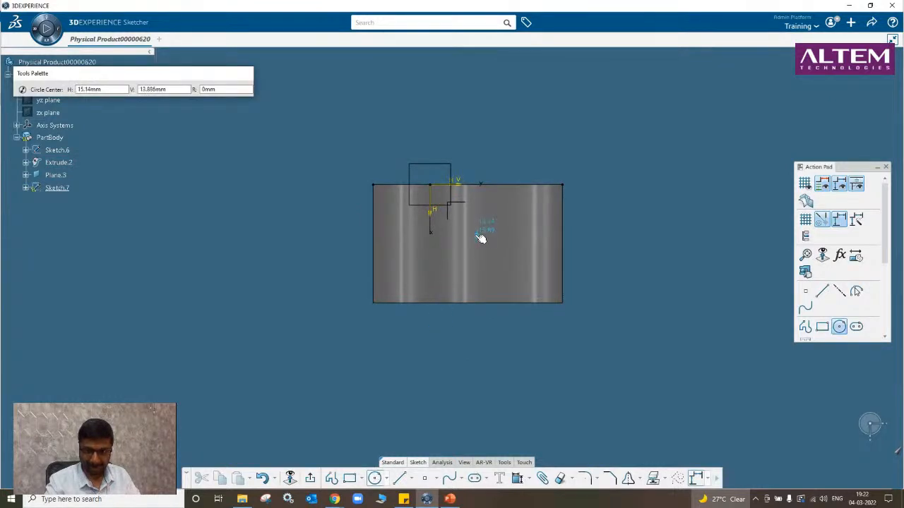
click(471, 235)
click(497, 254)
click(377, 421)
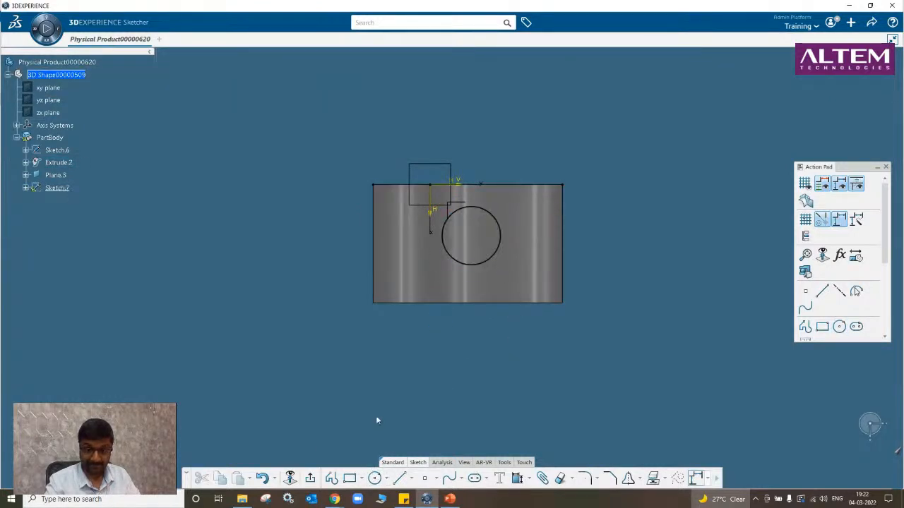
Exit the circle sketch and hide the offset reference plane above the wavy surface.
click(311, 479)
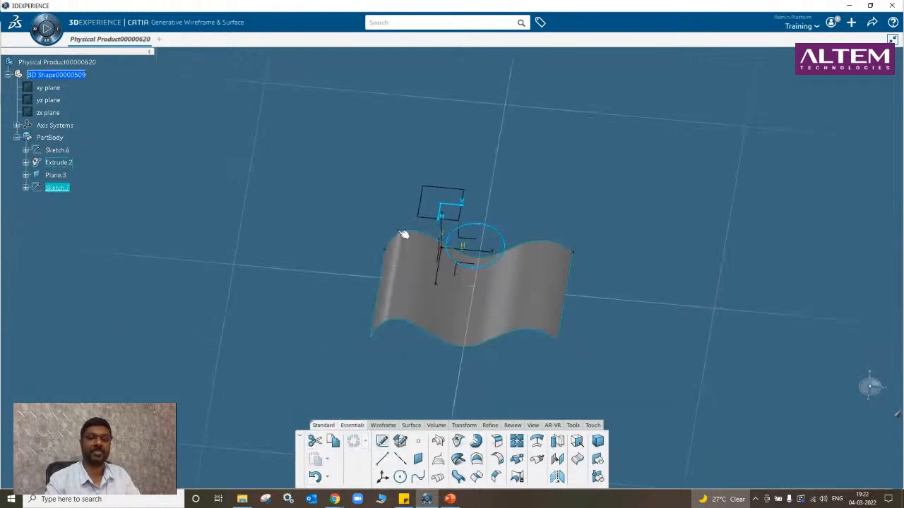
click(515, 154)
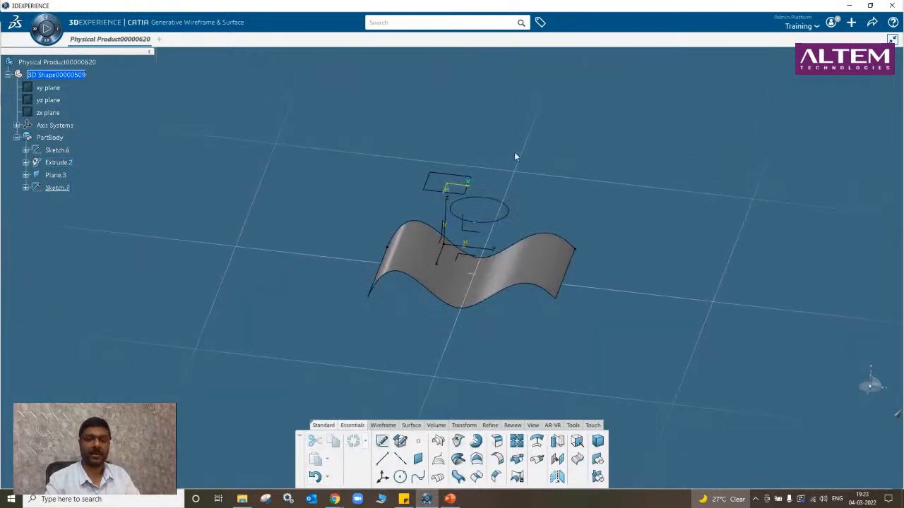
right_click(433, 190)
click(459, 224)
middle_drag(421, 402, 422, 340)
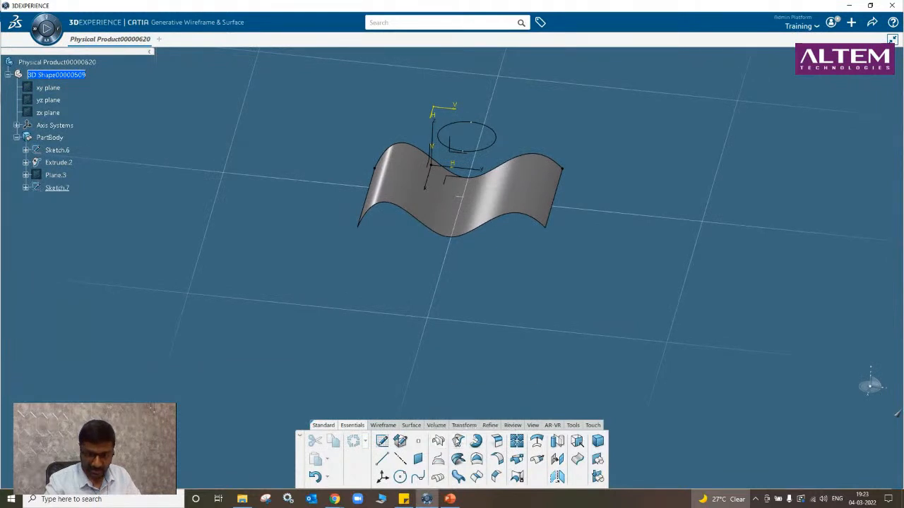
Extrude the circle sketch 35 mm as a surface, reversing the direction so the cylinder passes down through the wavy surface.
click(457, 441)
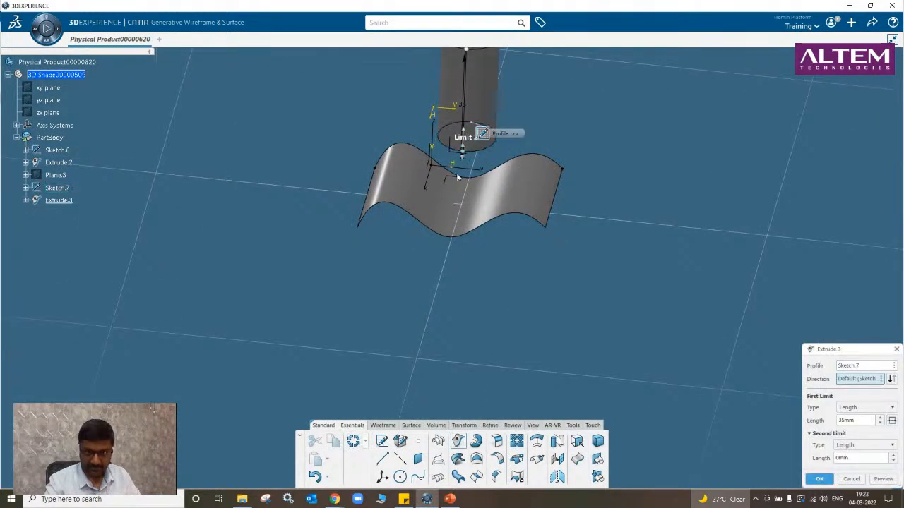
ctrl+middle_drag(458, 178, 475, 213)
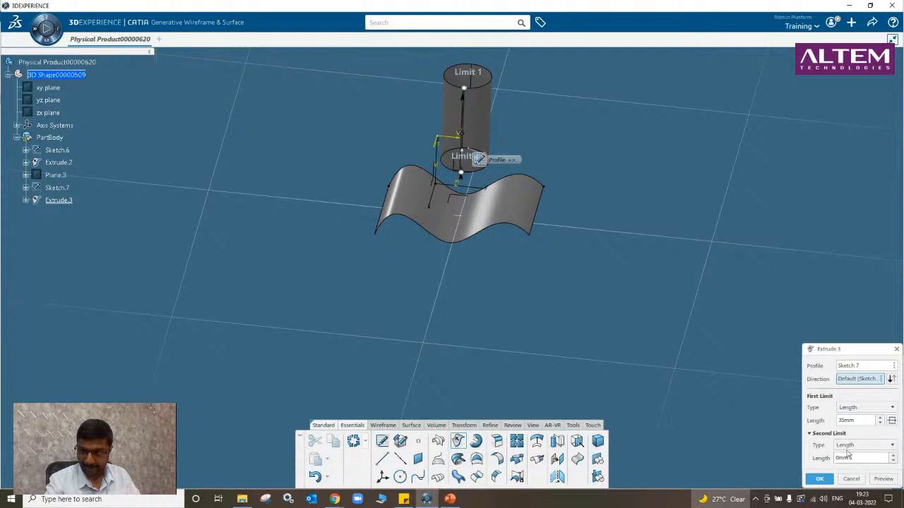
click(892, 379)
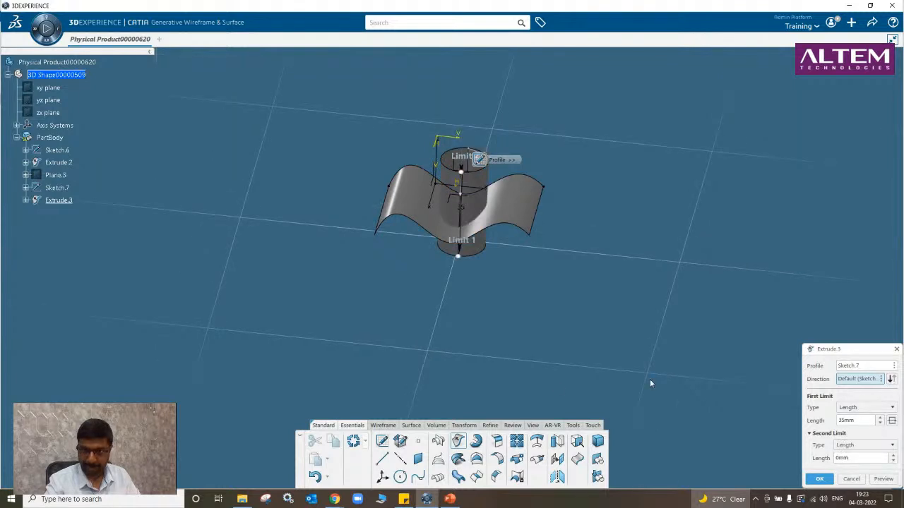
click(819, 479)
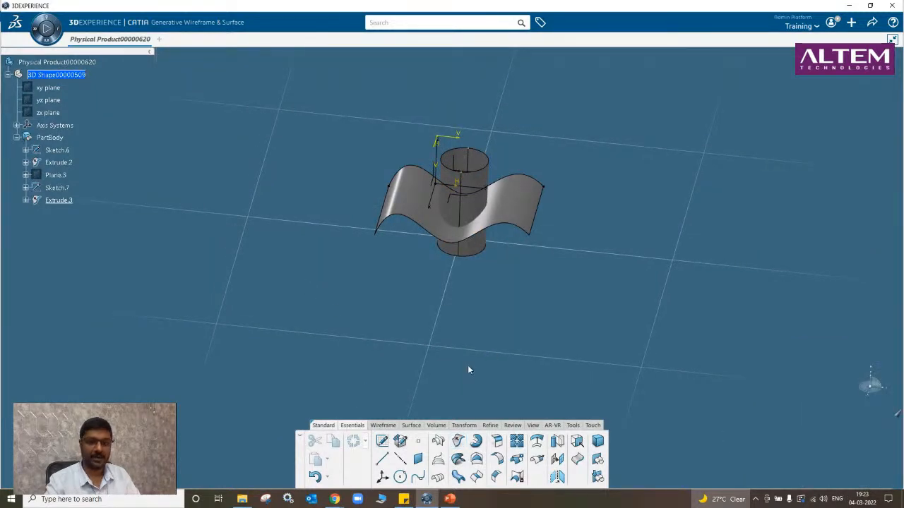
click(516, 464)
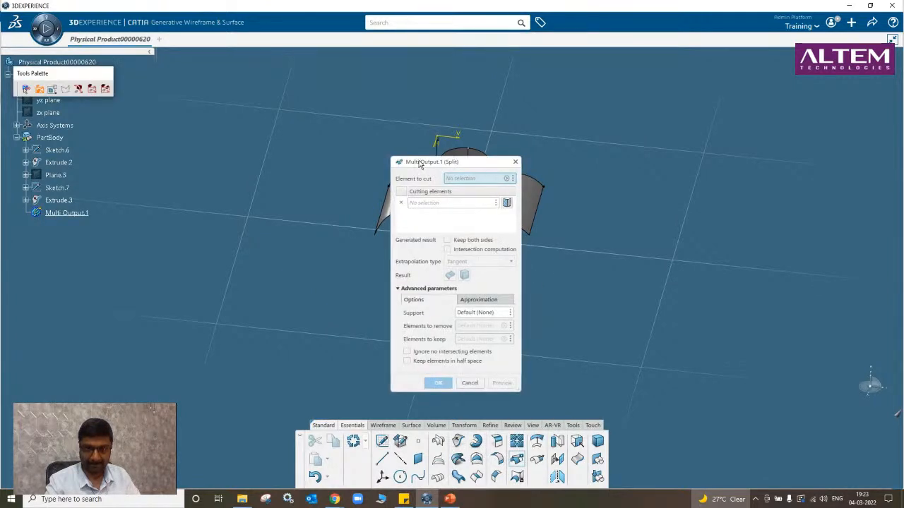
drag(418, 165, 607, 147)
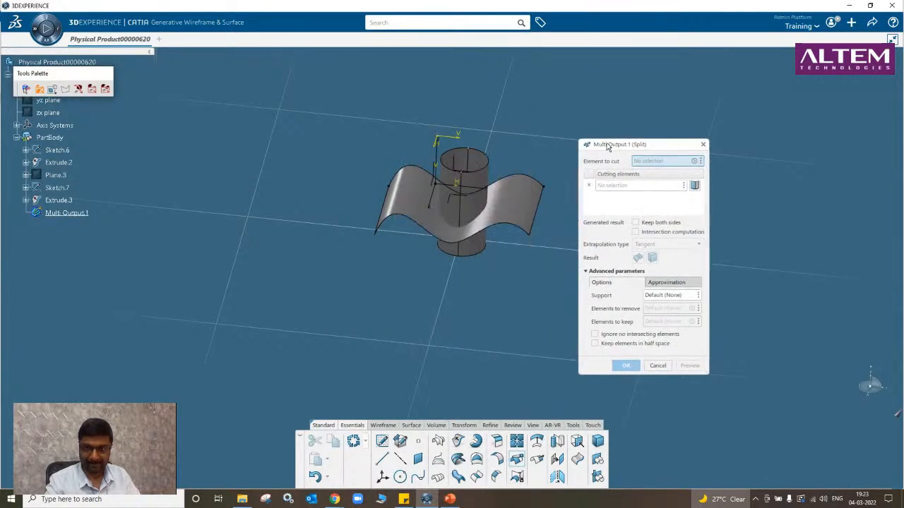
click(481, 184)
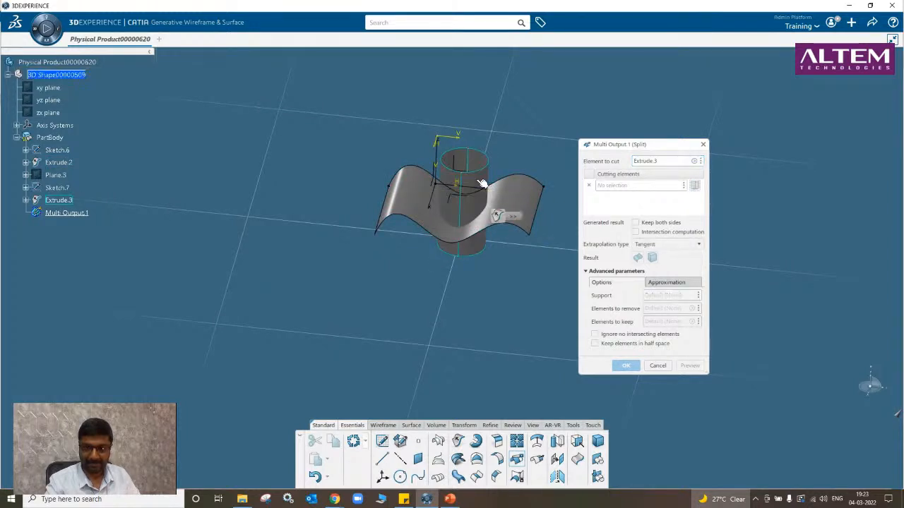
click(657, 365)
Split the wavy surface with the extruded cylinder as the cutting element, and hide the cylinder.
click(516, 461)
click(467, 225)
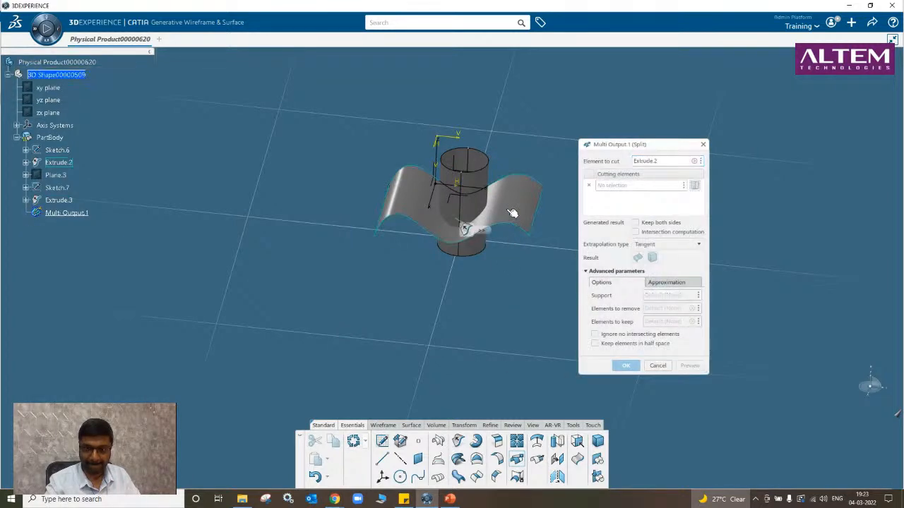
click(480, 185)
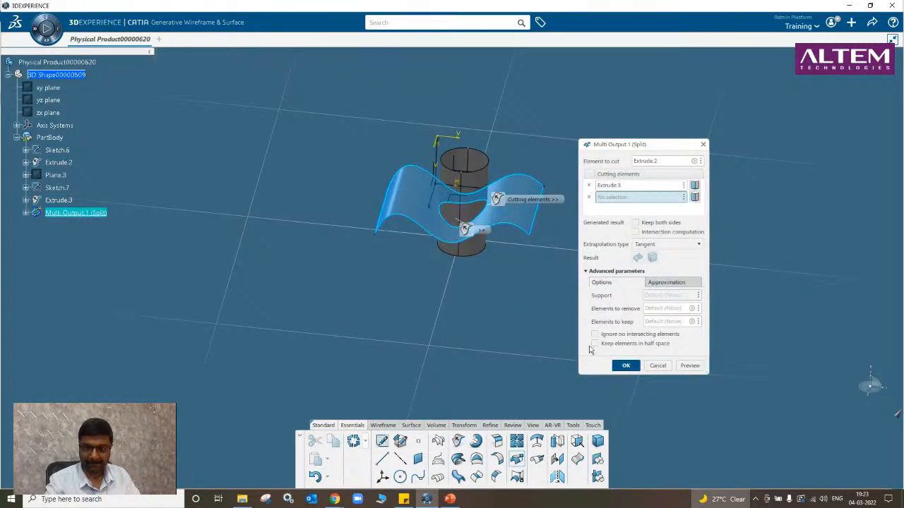
click(626, 365)
right_click(481, 188)
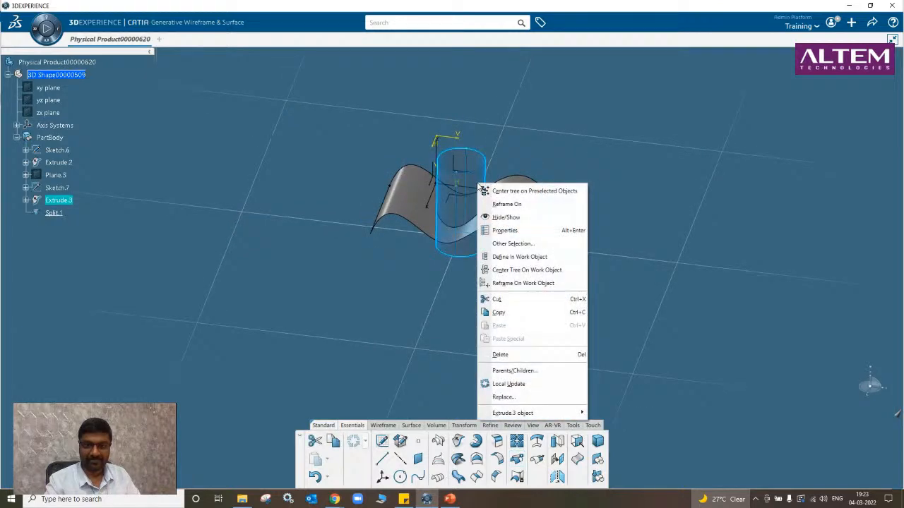
click(499, 217)
mouse_move(447, 341)
middle_down()
mouse_move(455, 368)
mouse_move(502, 388)
mouse_move(452, 262)
mouse_move(460, 292)
middle_up()
Undo the hiding of the cylinder, the split and the circle extrusion.
key(ctrl+z)
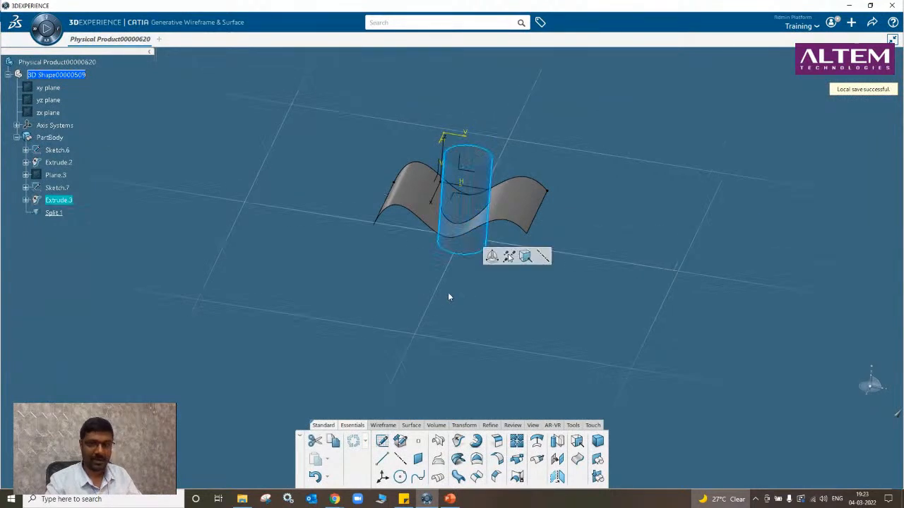
click(442, 299)
key(ctrl+z)
key(ctrl+z)
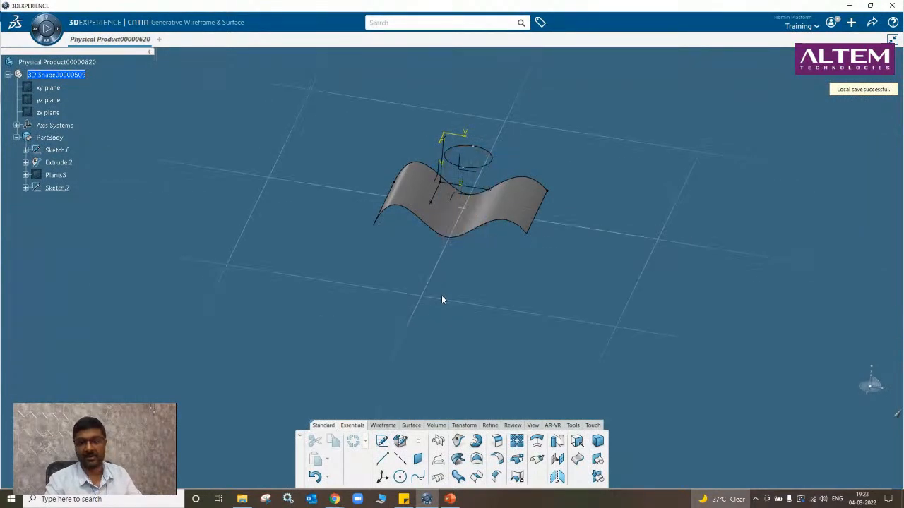
Preview a normal projection of the circle sketch onto the wavy surface, examine the curve from several angles, and cancel the projection.
click(438, 459)
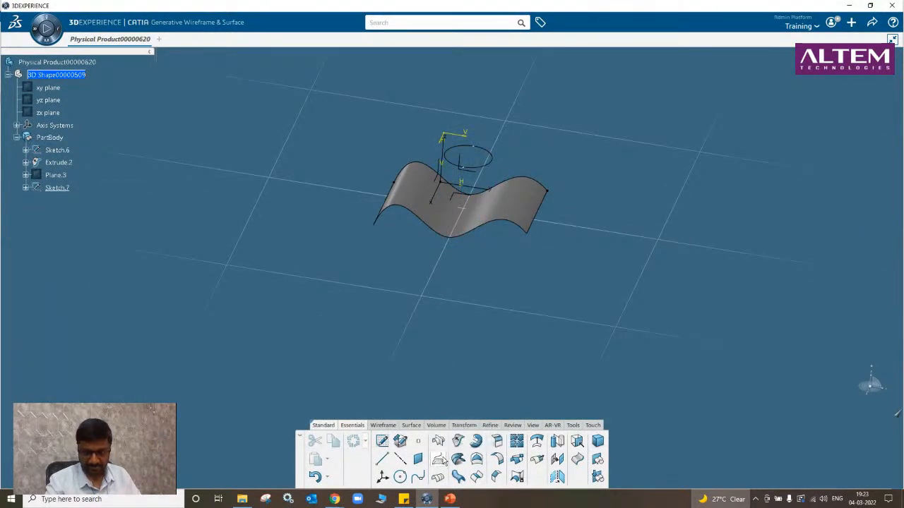
click(489, 164)
mouse_move(417, 248)
middle_down()
mouse_move(429, 322)
mouse_move(485, 272)
middle_up()
click(480, 244)
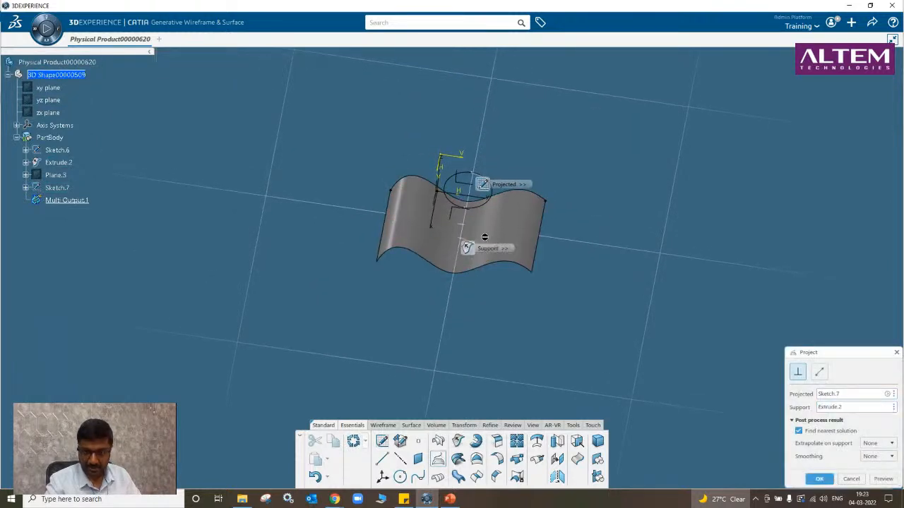
click(882, 478)
middle_drag(468, 327, 490, 367)
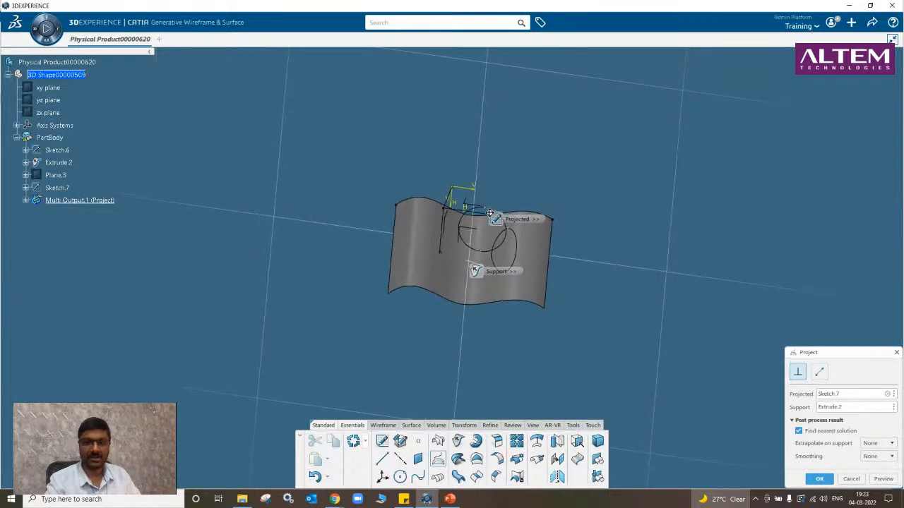
middle_drag(370, 299, 212, 316)
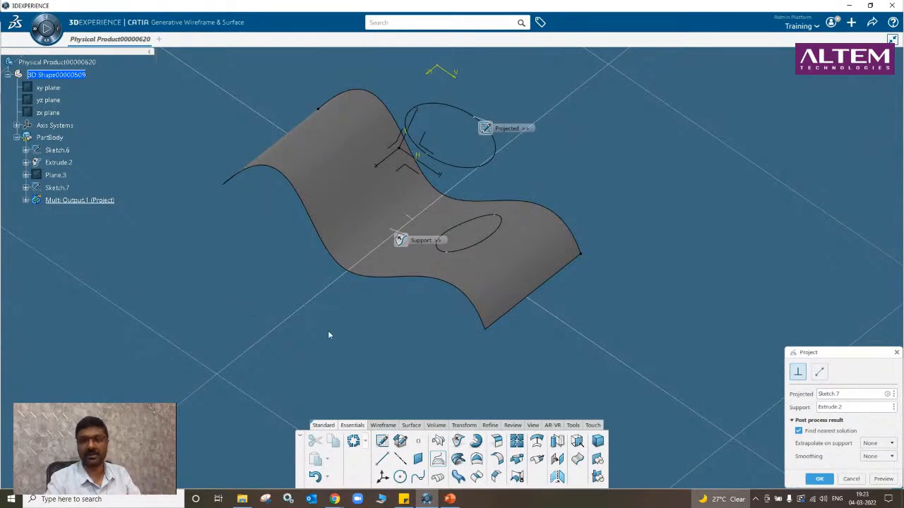
middle_drag(328, 335, 603, 379)
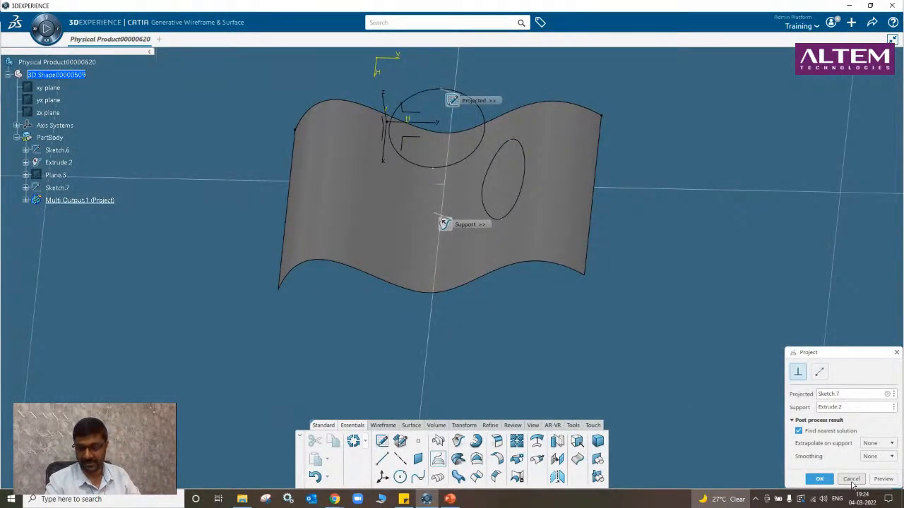
middle_drag(440, 331, 401, 254)
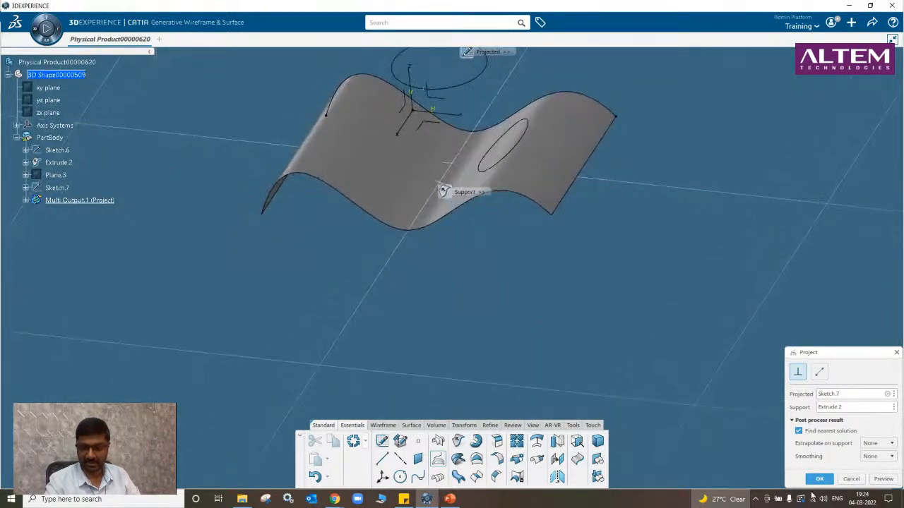
key(Escape)
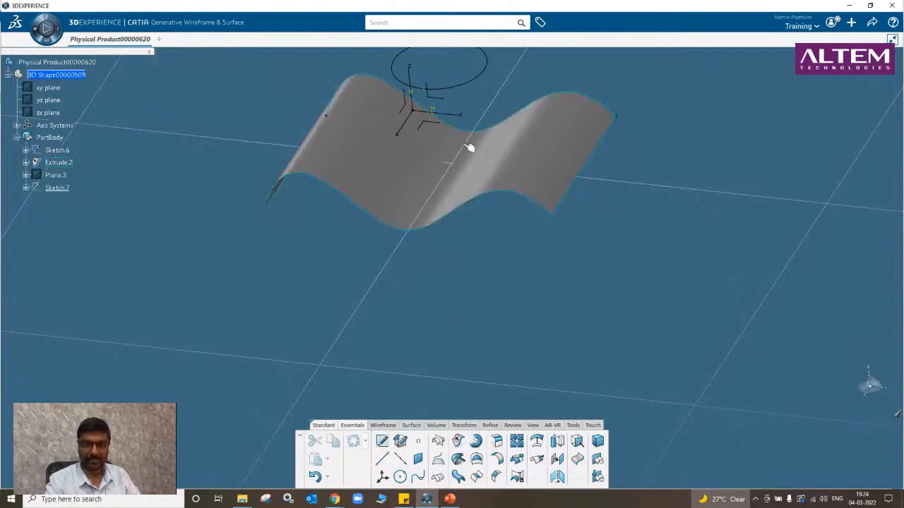
Hide the circle sketch and delete the wavy extruded surface.
right_click(466, 79)
click(494, 113)
right_click(392, 171)
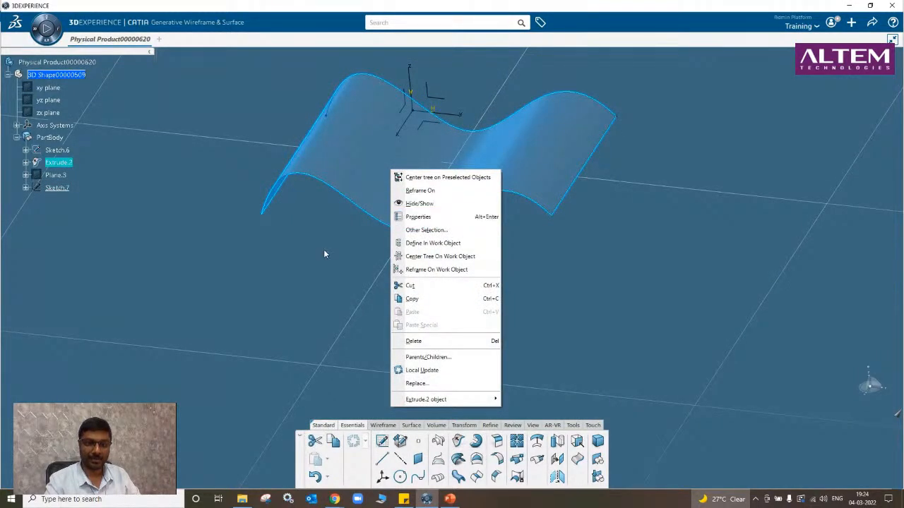
click(460, 344)
click(840, 472)
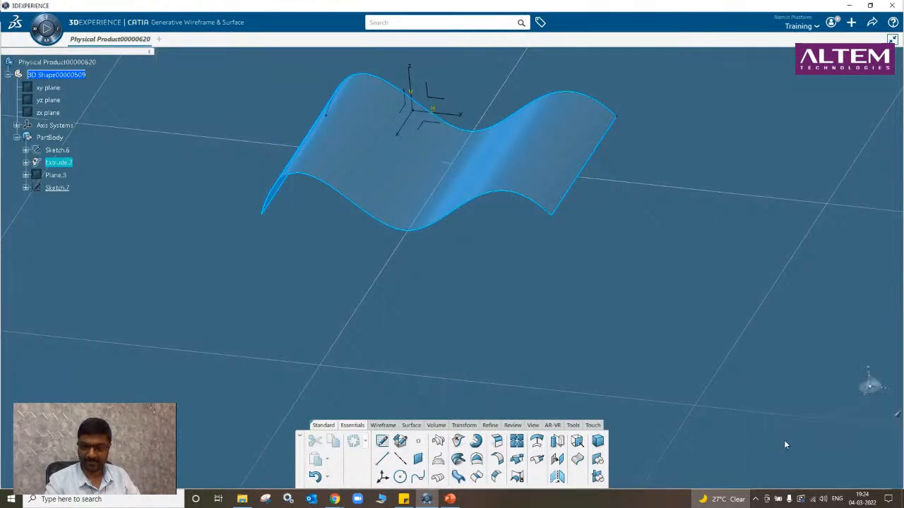
Hide the wavy spline sketch so that only the axis system is displayed.
right_click(496, 137)
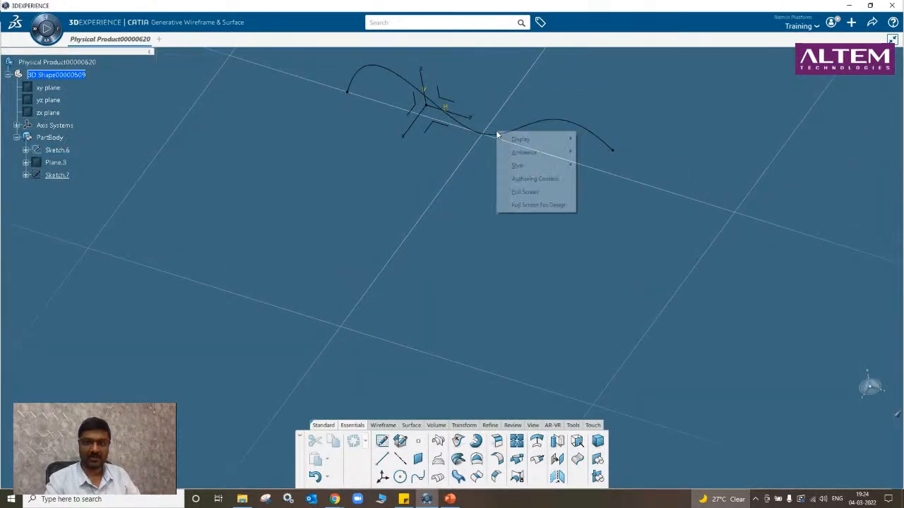
middle_drag(411, 239, 401, 313)
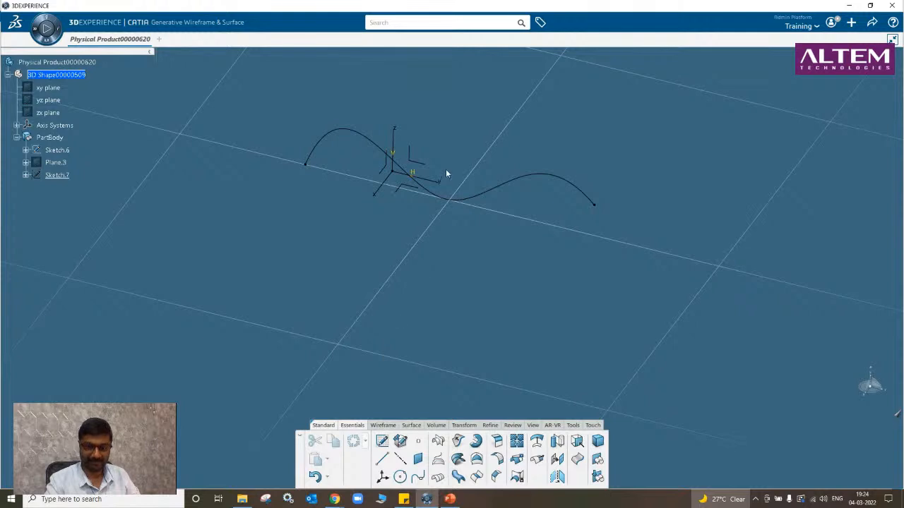
right_click(470, 198)
click(498, 233)
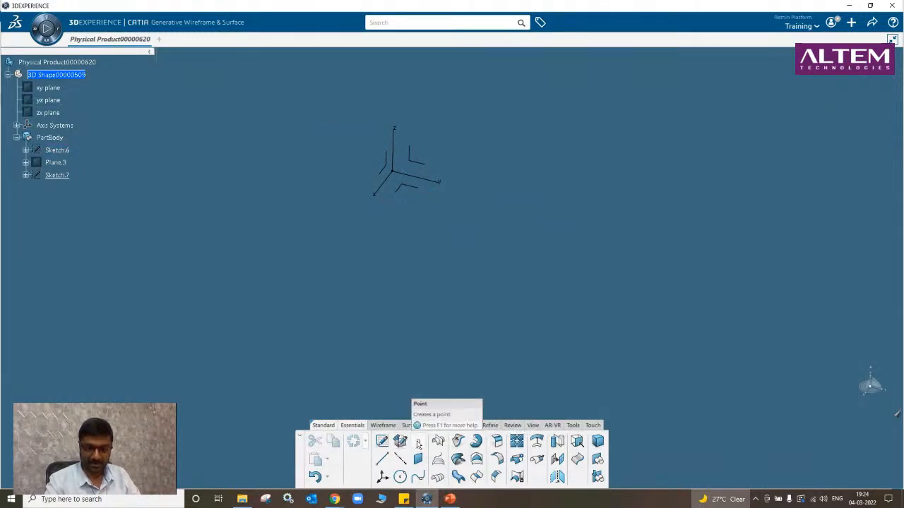
Create a point by coordinates at X 100 mm, Y 200 mm, Z 50 mm in the absolute axis system, and review its definition.
click(417, 442)
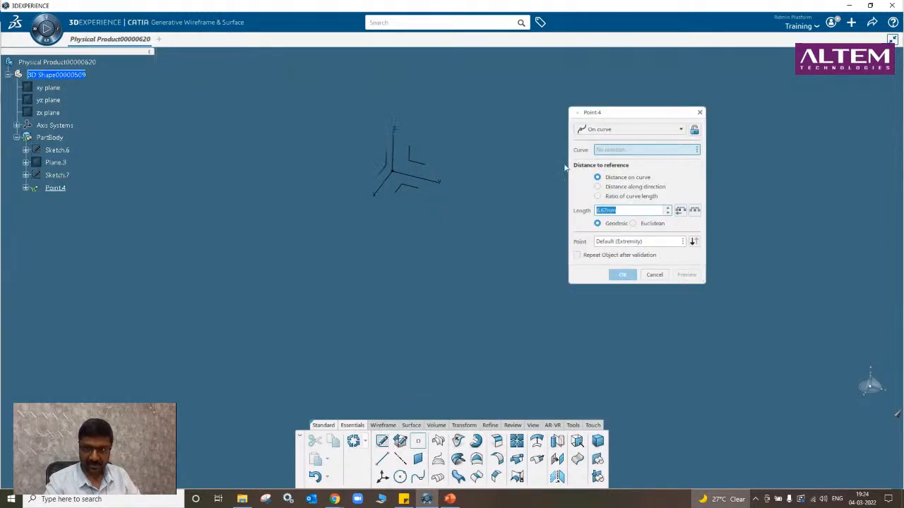
click(612, 130)
click(612, 142)
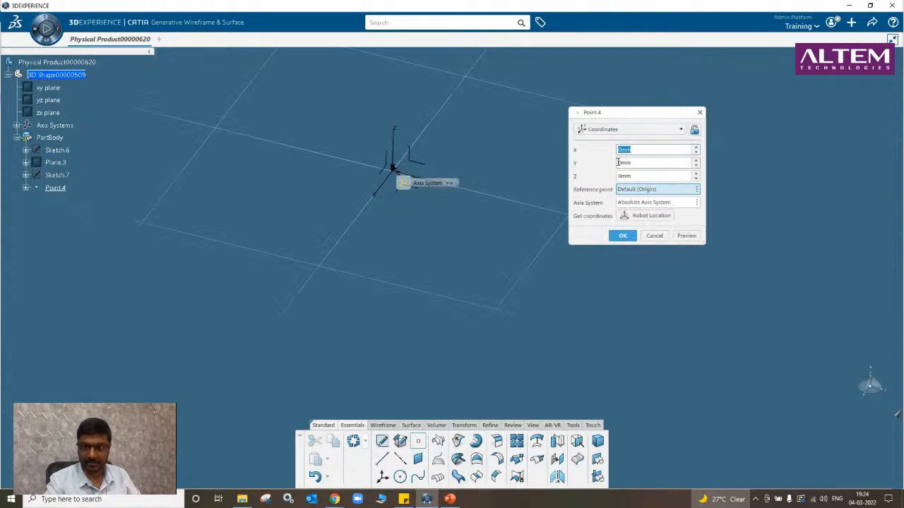
text(100)
key(Tab)
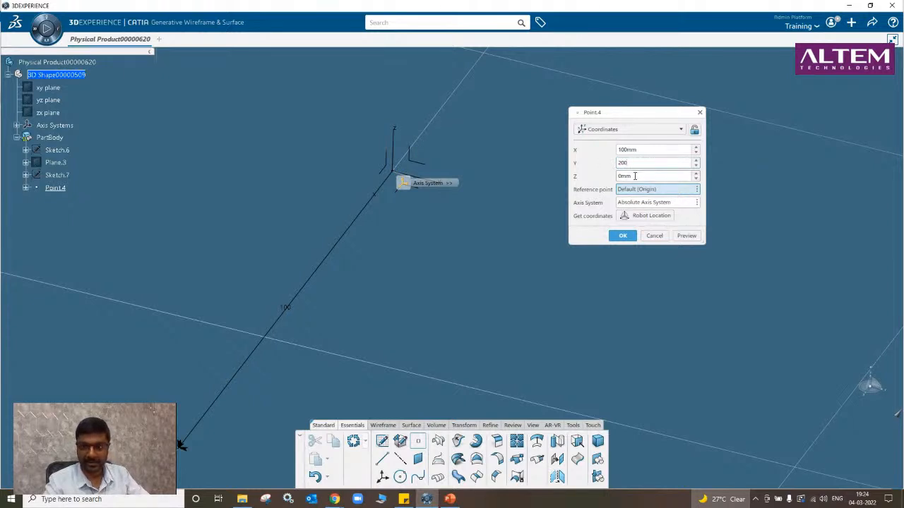
key(Tab)
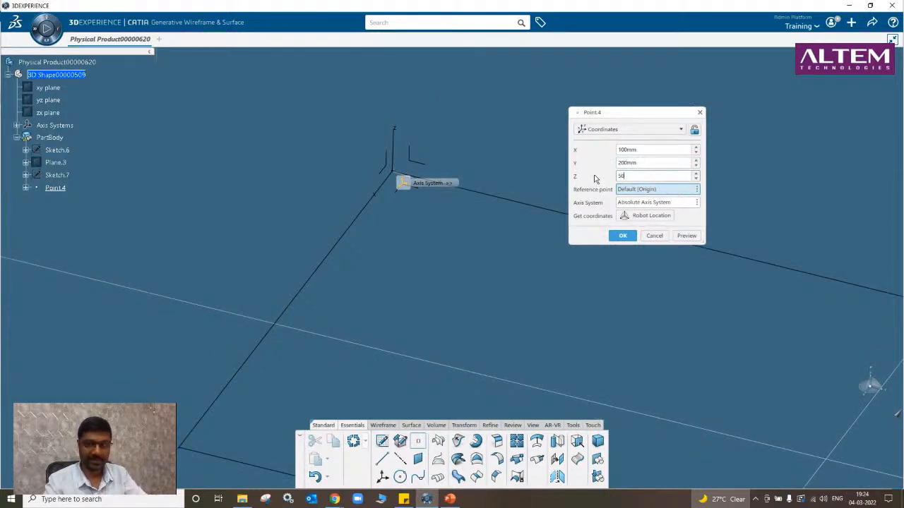
click(623, 236)
middle_drag(465, 302, 537, 377)
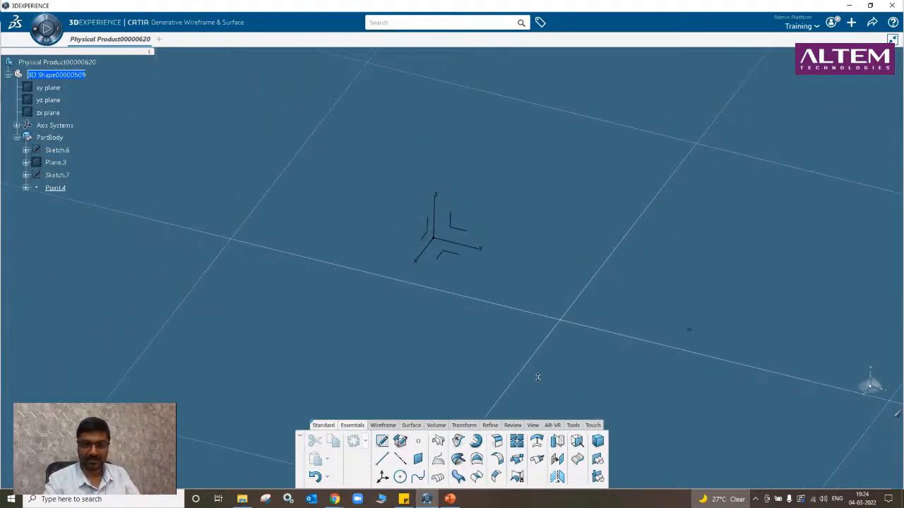
double_click(57, 188)
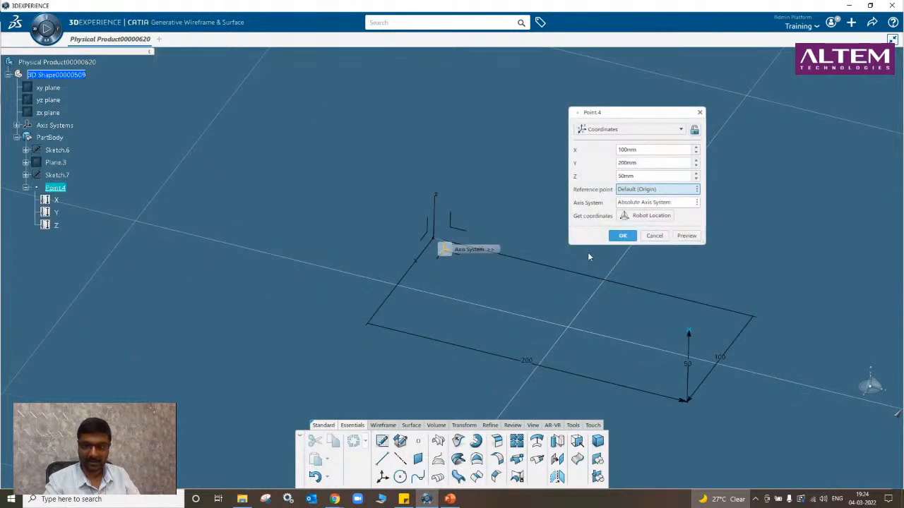
click(622, 236)
middle_drag(475, 276, 453, 287)
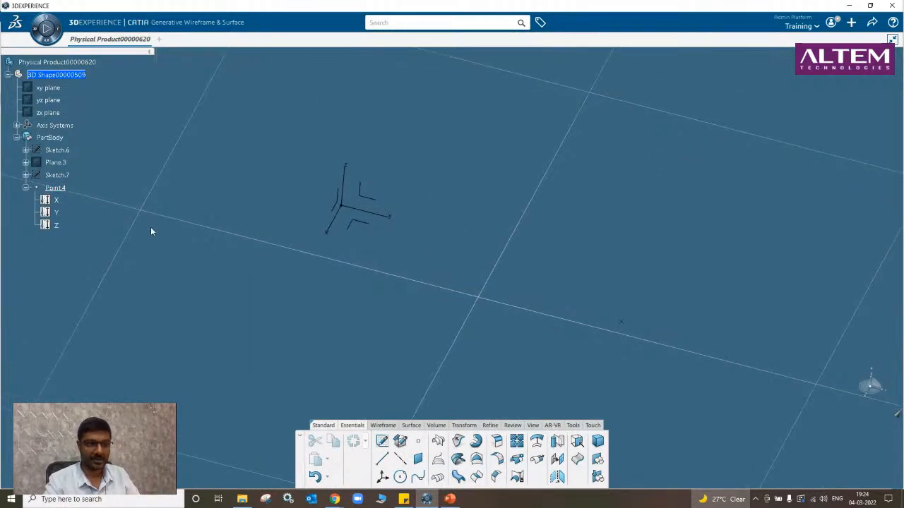
Delete the hidden wavy spline sketch from the PartBody.
right_click(63, 151)
click(106, 324)
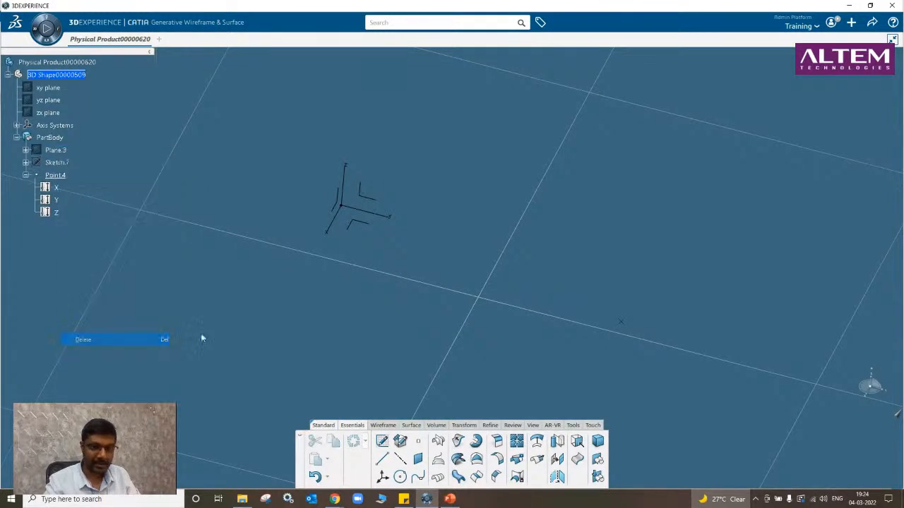
Delete the remaining hidden Sketch.7 from the PartBody.
right_click(57, 163)
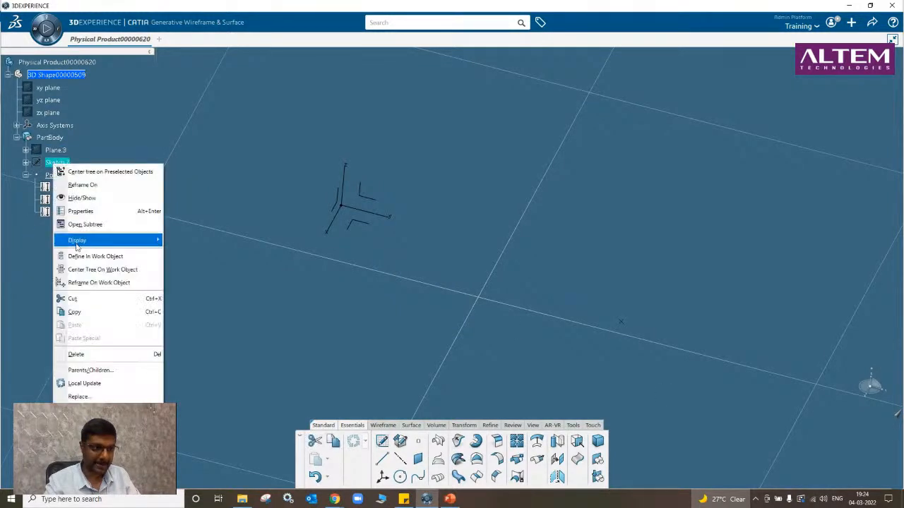
click(83, 354)
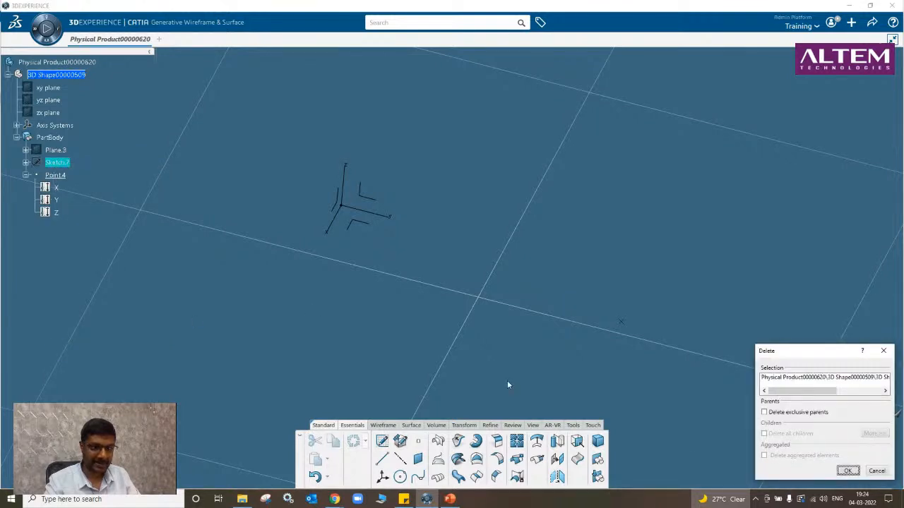
click(849, 467)
middle_drag(470, 340, 569, 345)
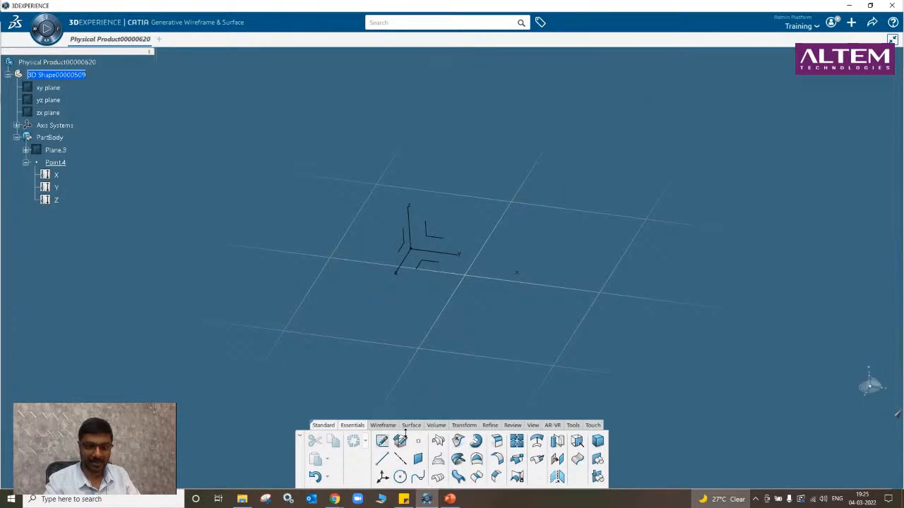
Create a second coordinate point on the opposite side of the axis system from the existing point.
click(417, 441)
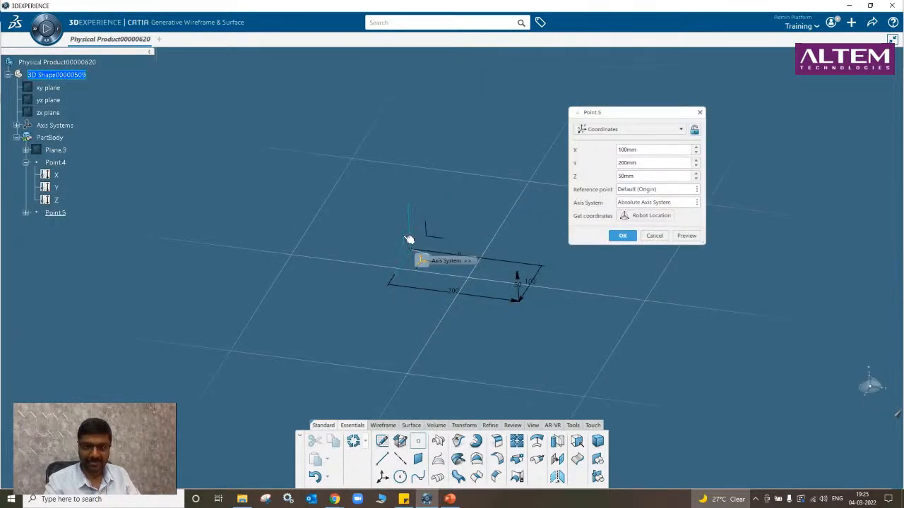
click(405, 237)
click(334, 198)
key(Return)
middle_drag(449, 327, 399, 341)
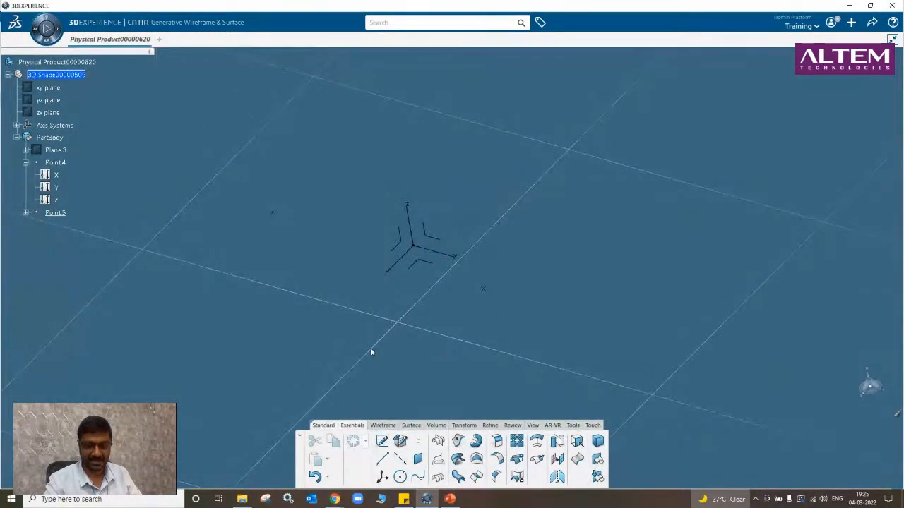
Create a 20 mm point-direction line from the second point, Point.5, along the absolute axis system's X direction.
click(382, 462)
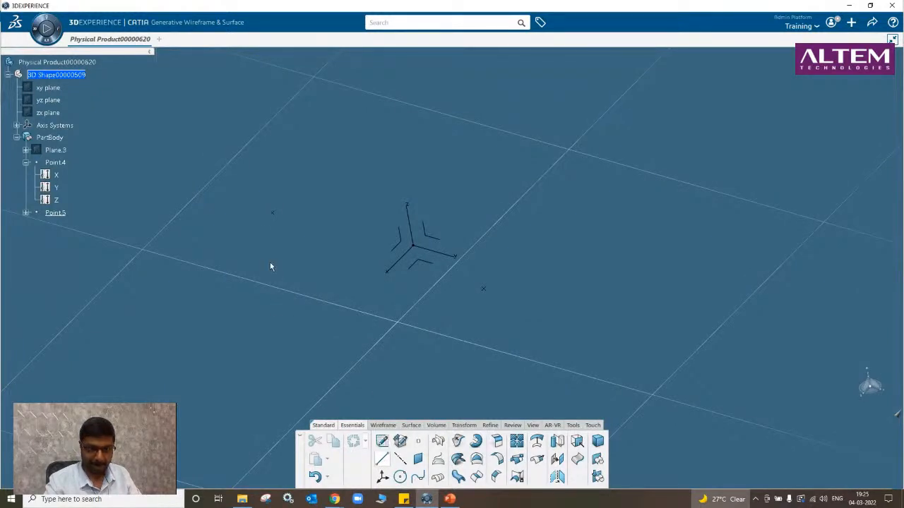
click(278, 217)
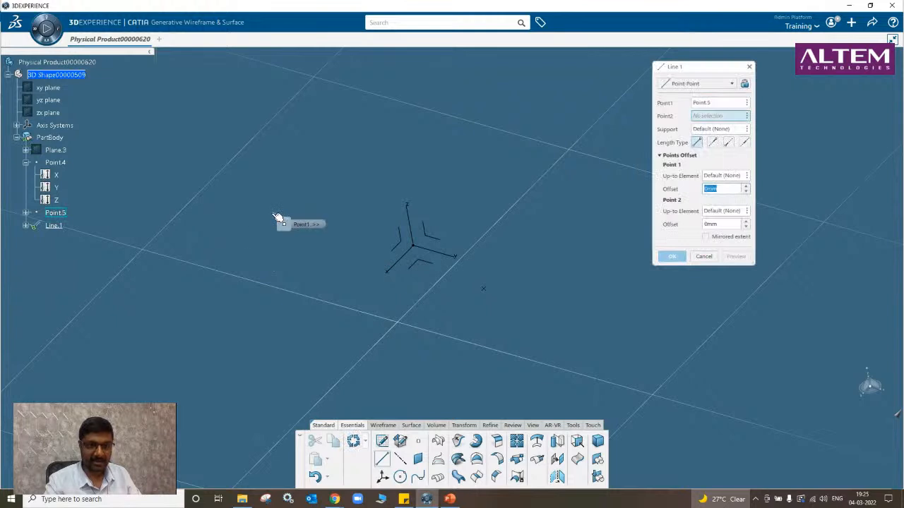
click(408, 259)
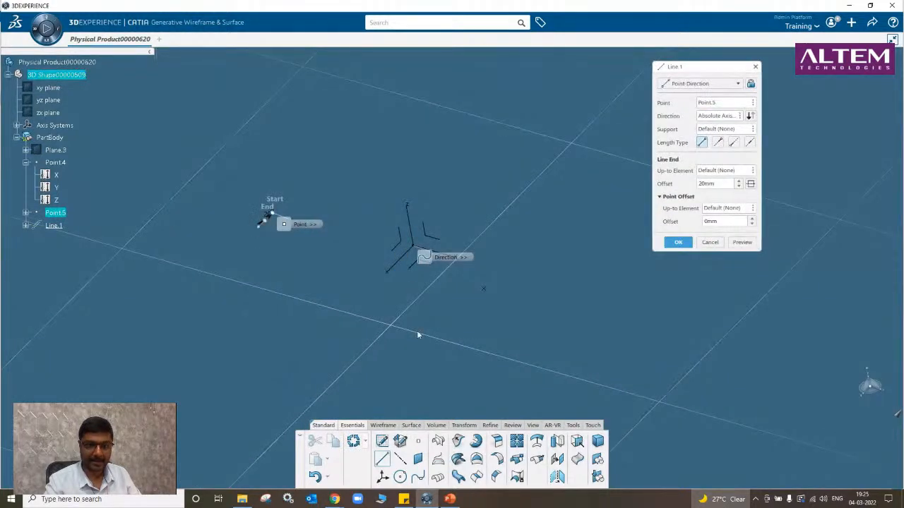
click(676, 242)
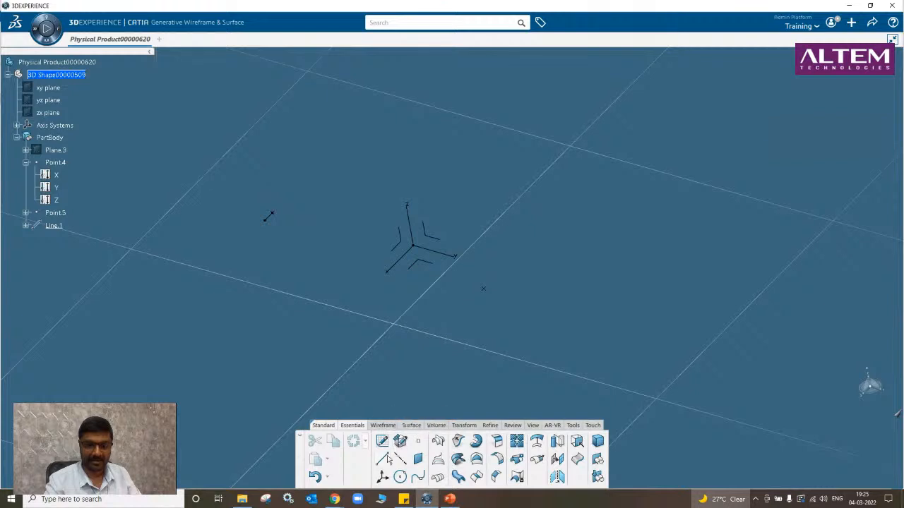
Create a 20 mm point-direction line from the first point, Point.4, along the absolute axis system's Y direction.
click(483, 288)
click(452, 257)
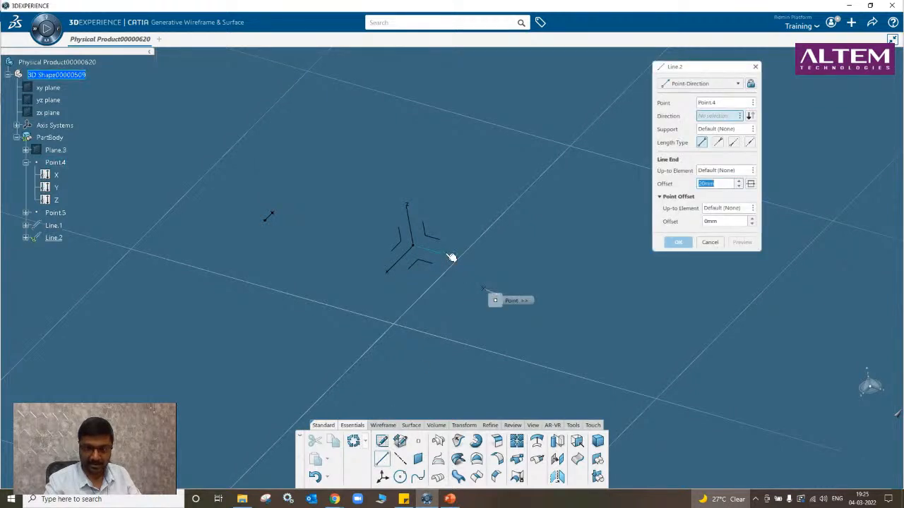
click(679, 243)
mouse_move(366, 340)
middle_down()
mouse_move(381, 332)
mouse_move(358, 338)
middle_up()
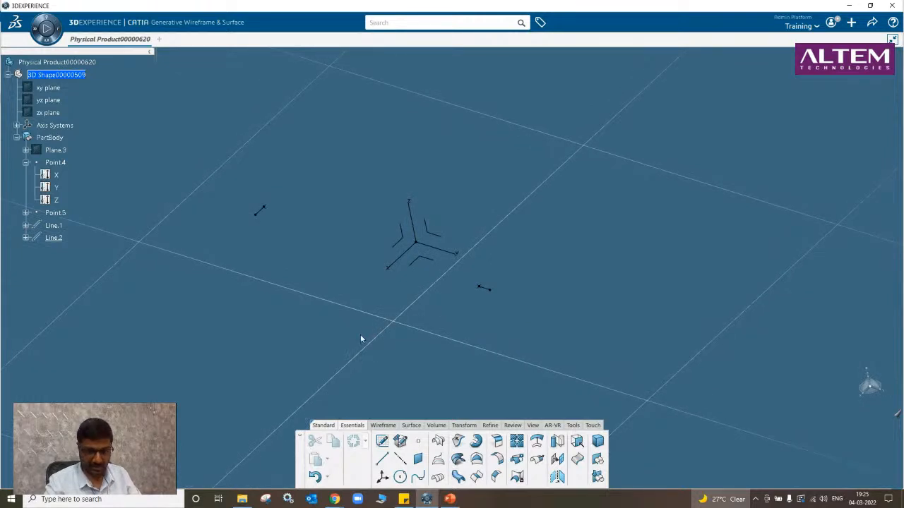
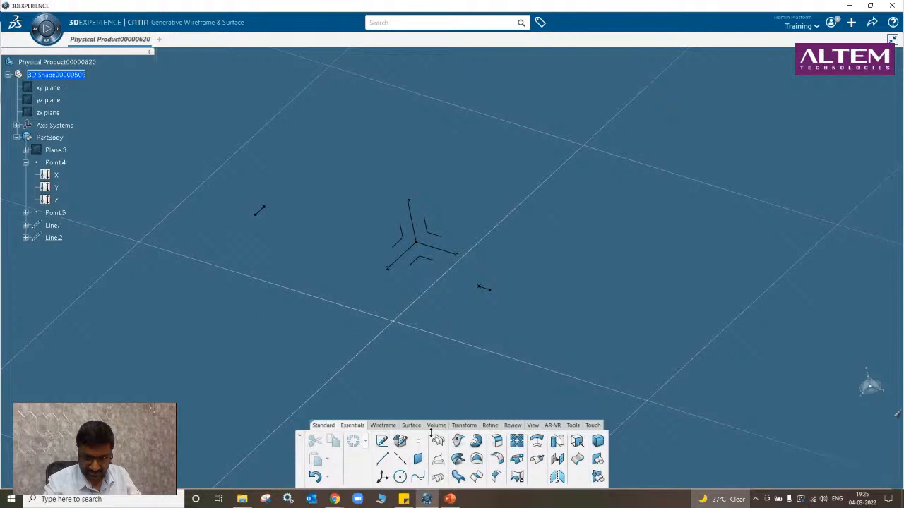
Start a Connect Curve and define its first curve with Point.5 and Line.1, keeping Tangency continuity.
click(383, 425)
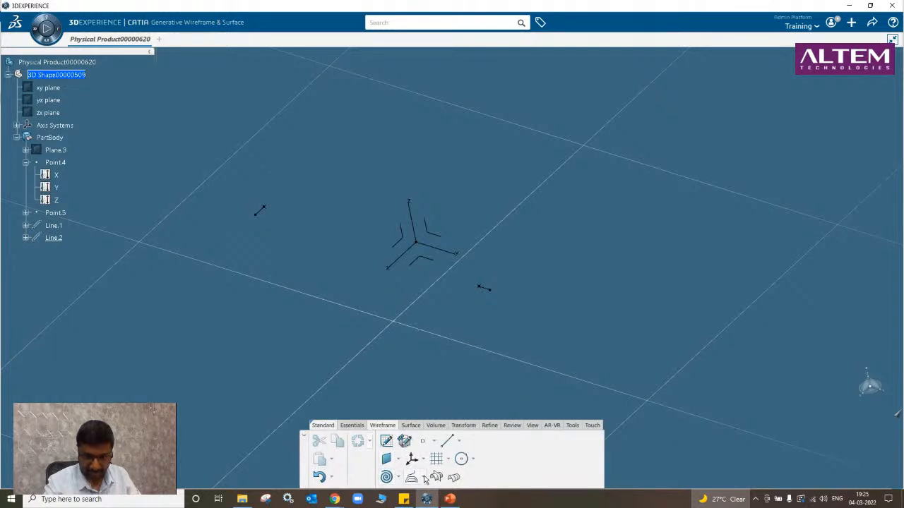
click(459, 443)
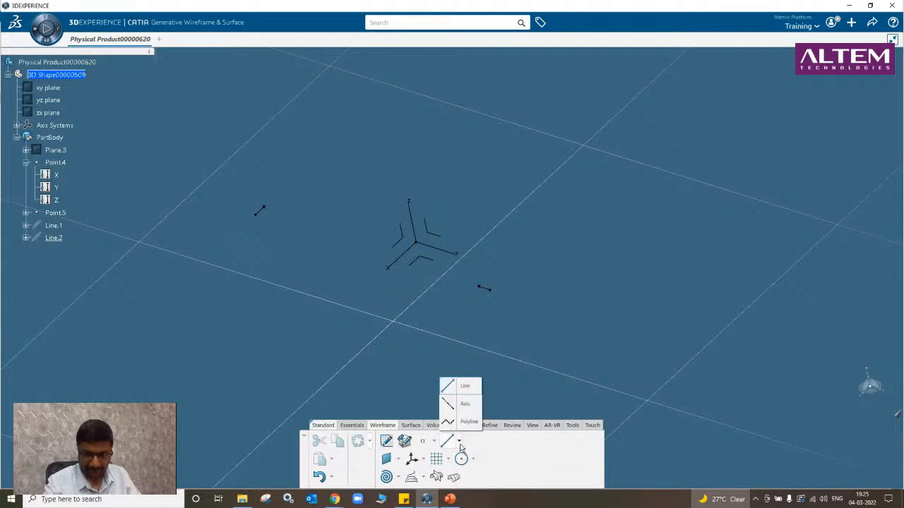
click(460, 444)
click(474, 462)
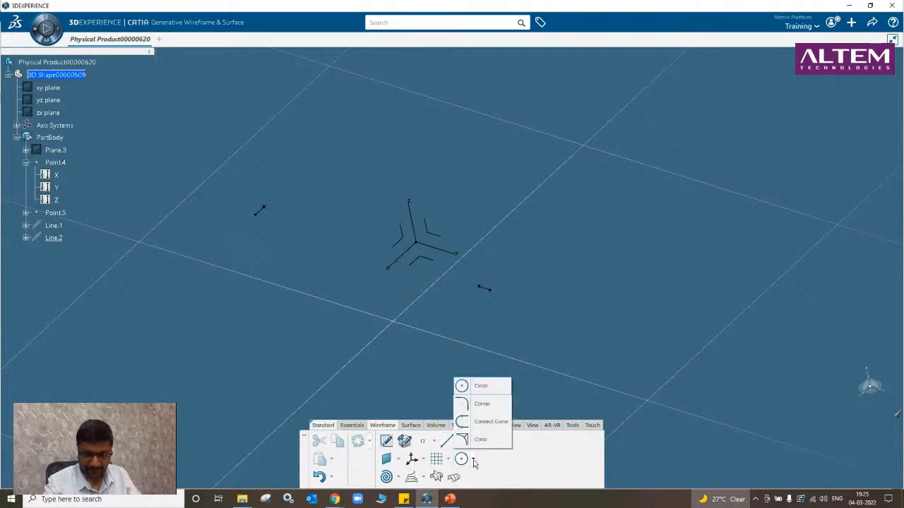
click(491, 422)
middle_drag(413, 323, 269, 234)
click(228, 231)
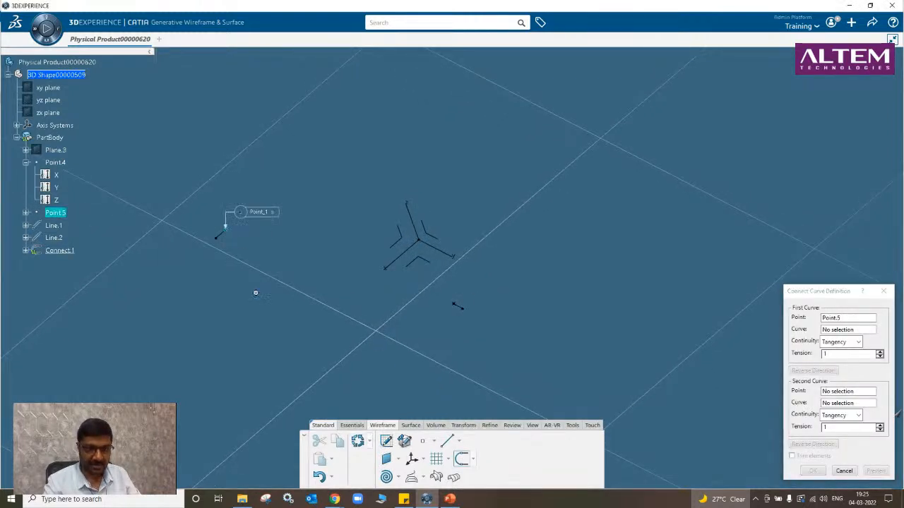
middle_drag(254, 292, 638, 311)
click(826, 332)
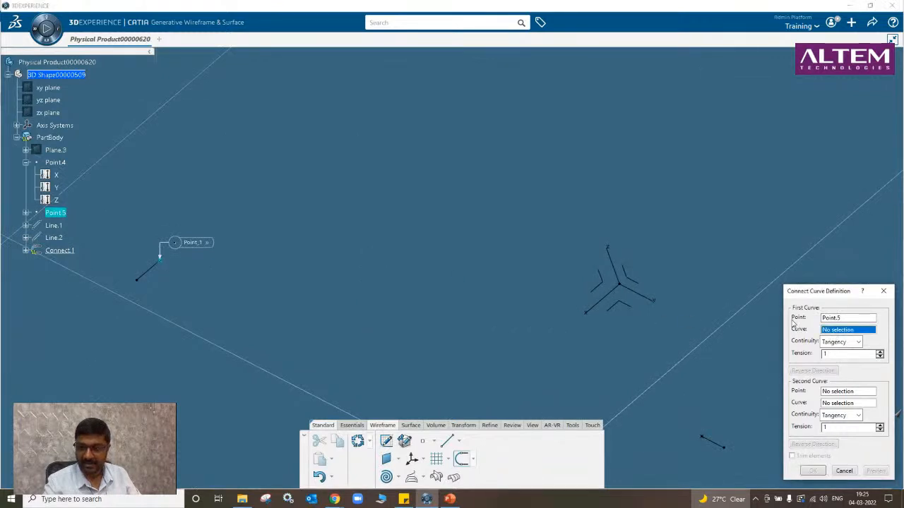
click(162, 268)
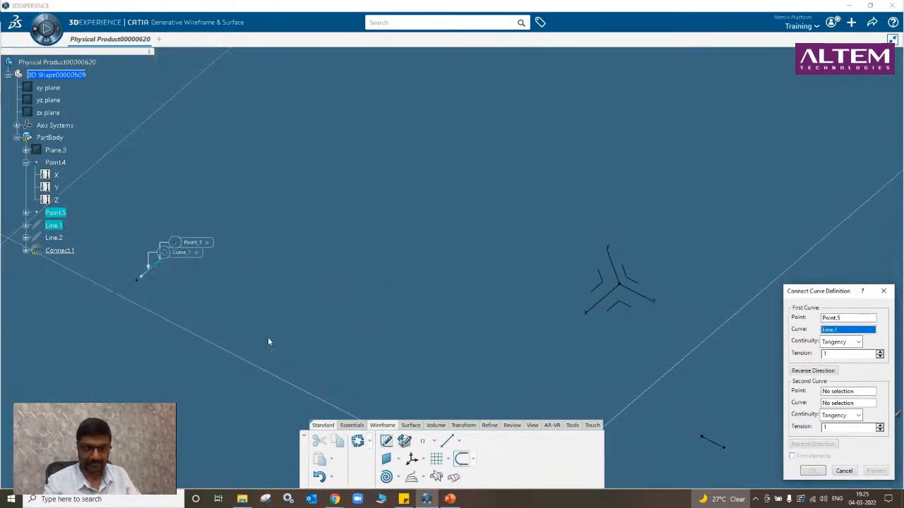
middle_drag(268, 338, 526, 337)
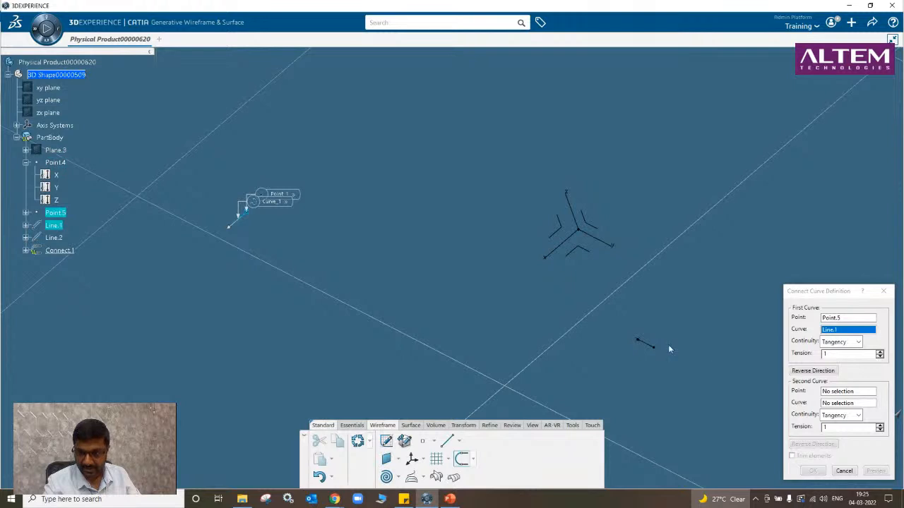
Define the connect curve's second curve with Point.4 and Line.2, keeping Tangency continuity.
click(840, 391)
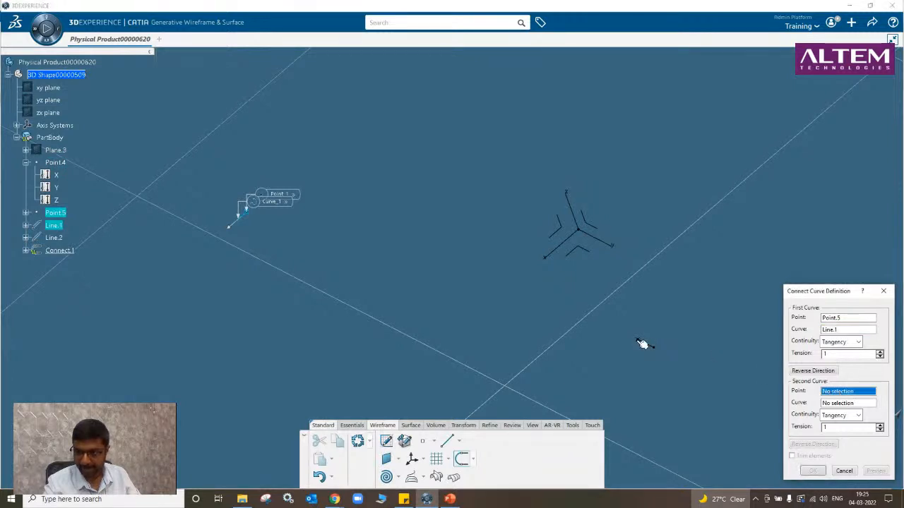
click(639, 341)
click(829, 403)
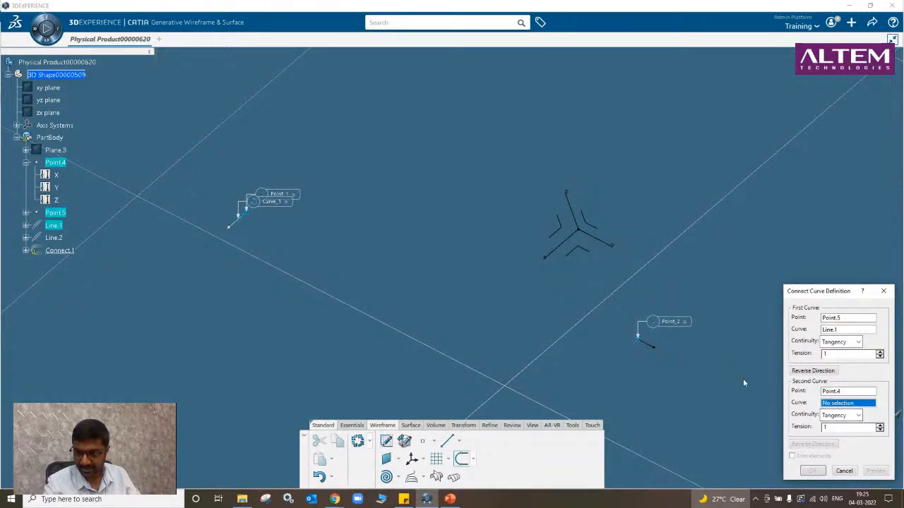
click(642, 344)
middle_drag(466, 329, 648, 341)
middle_drag(282, 241, 571, 234)
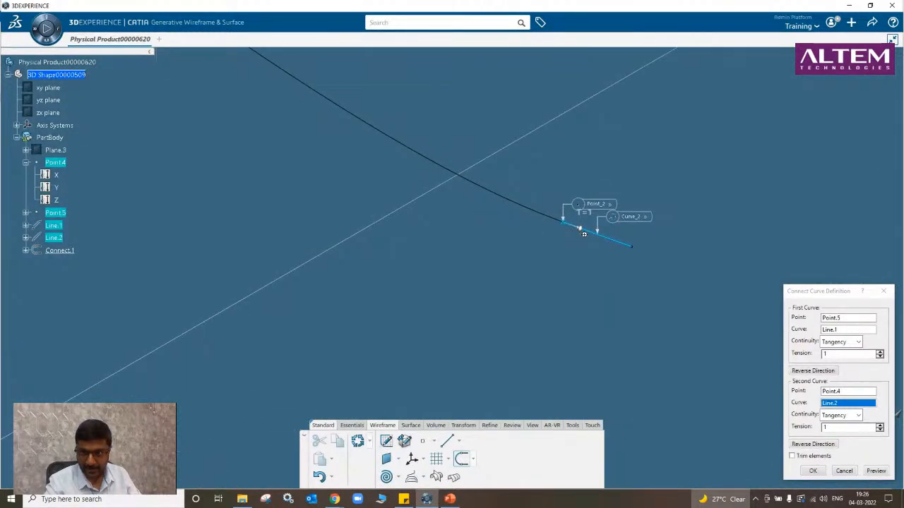
Raise the second curve's tension to 11.6 in the connect curve definition.
middle_drag(499, 268, 454, 232)
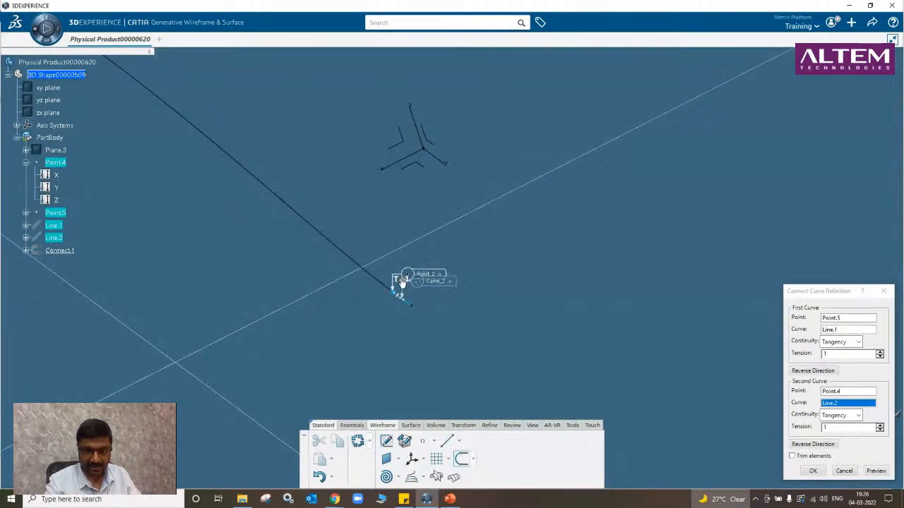
drag(397, 292, 322, 311)
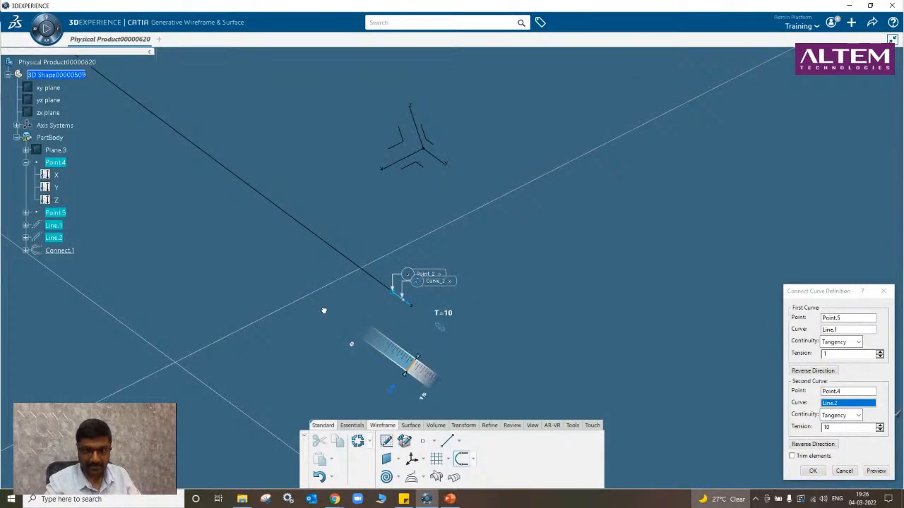
middle_drag(610, 371, 686, 414)
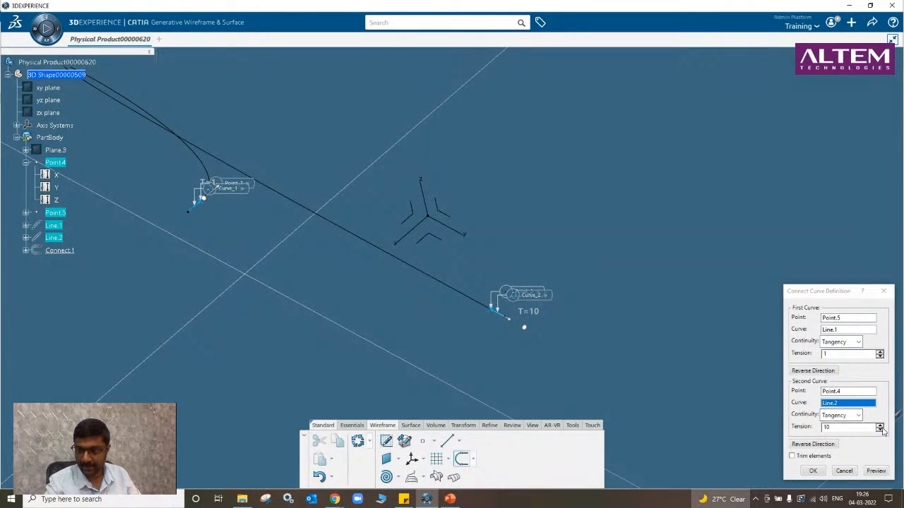
click(880, 426)
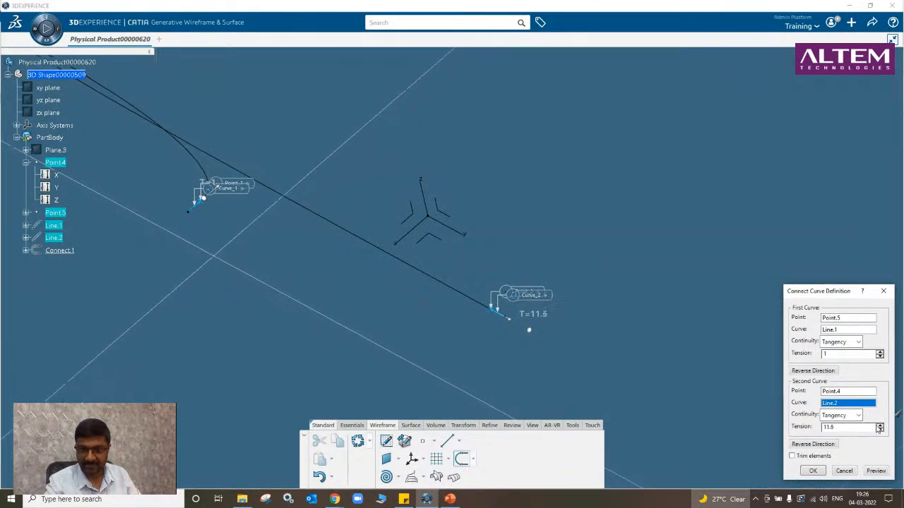
middle_drag(648, 313, 452, 316)
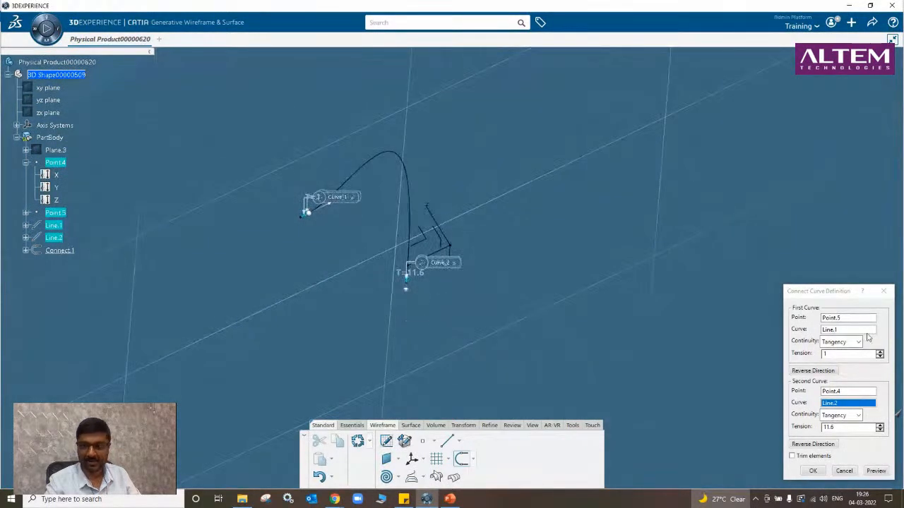
Raise the first curve's tension to 2.9 and inspect the connect curve's shape at both ends.
click(879, 353)
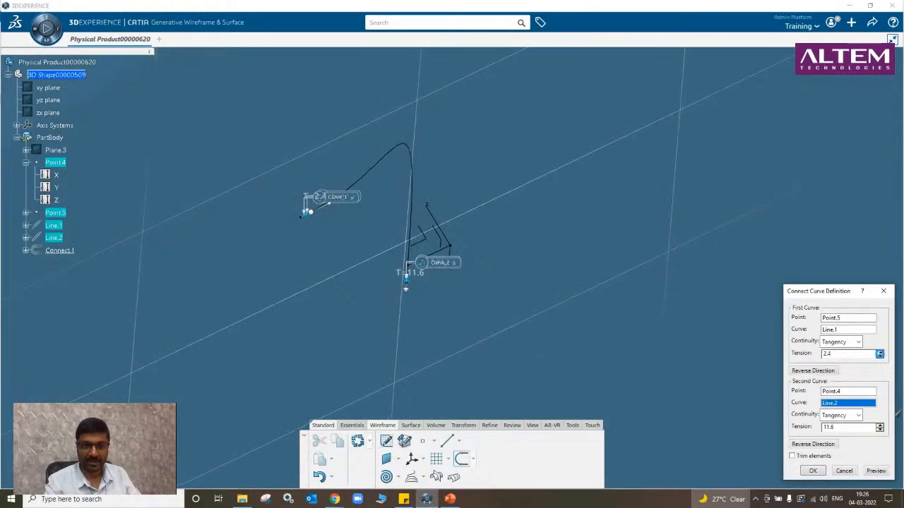
middle_drag(401, 334, 458, 248)
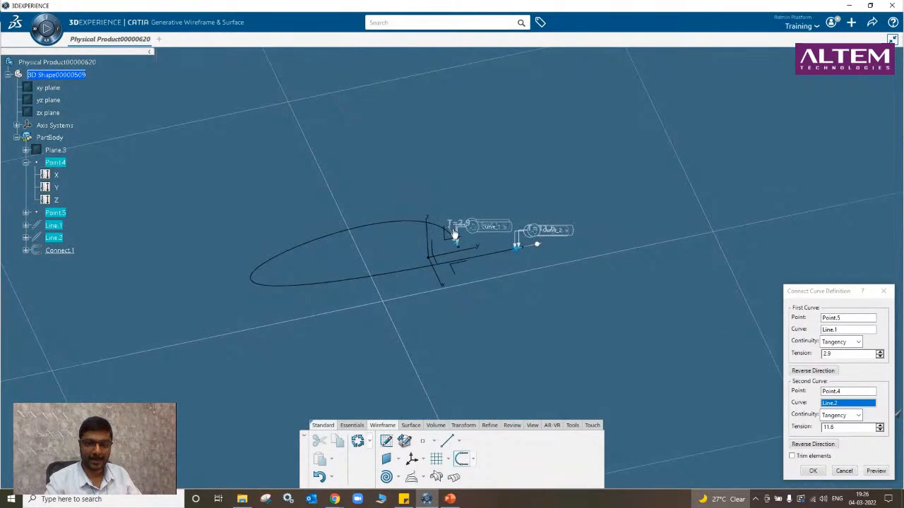
middle_drag(616, 349, 406, 389)
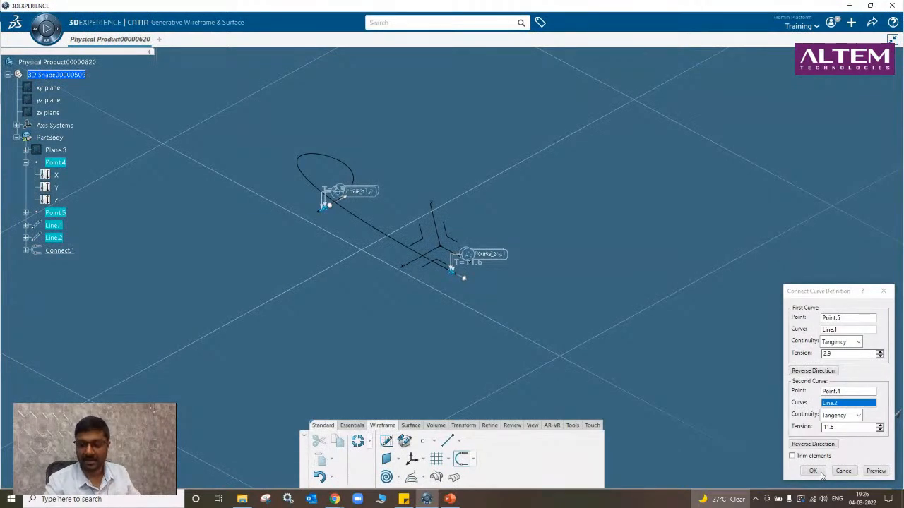
middle_drag(626, 351, 411, 319)
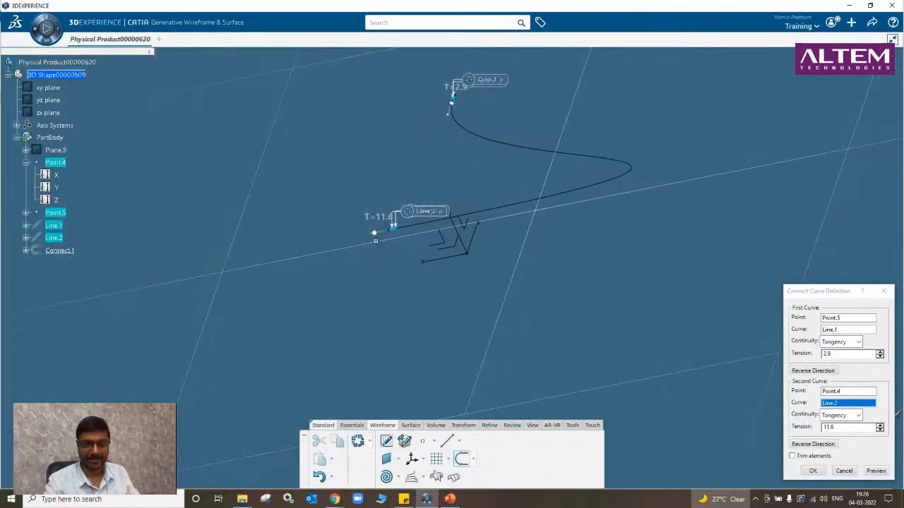
middle_drag(379, 277, 446, 212)
click(334, 183)
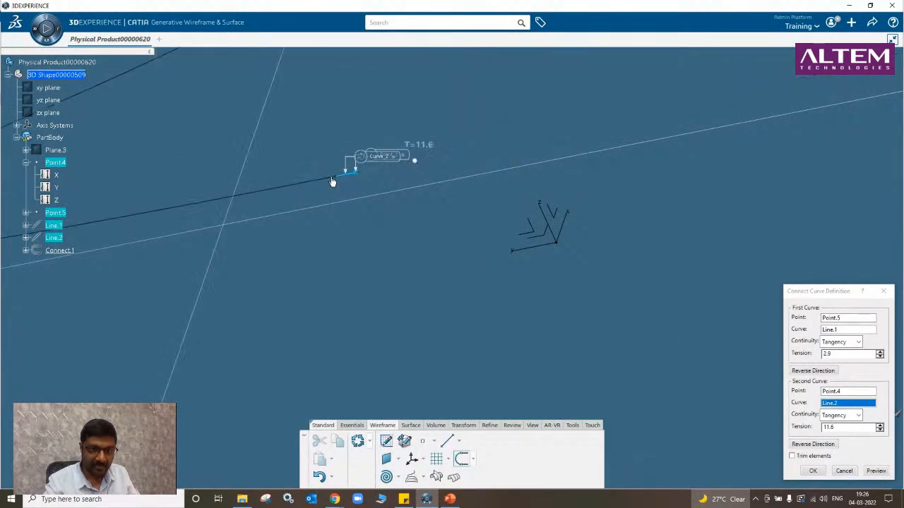
middle_drag(347, 248, 697, 429)
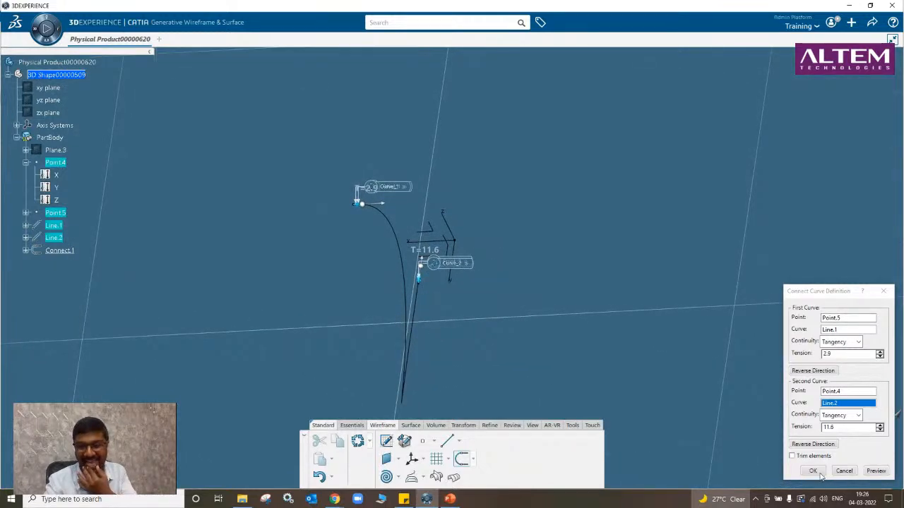
Try to set the tension of both the first and second curve to 0 in the connect curve definition.
double_click(821, 353)
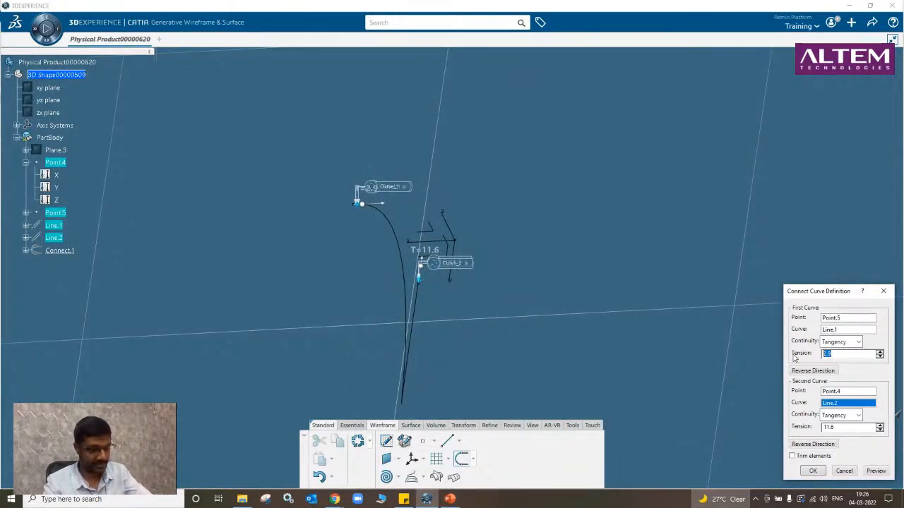
text(0)
double_click(792, 424)
text(0)
click(876, 471)
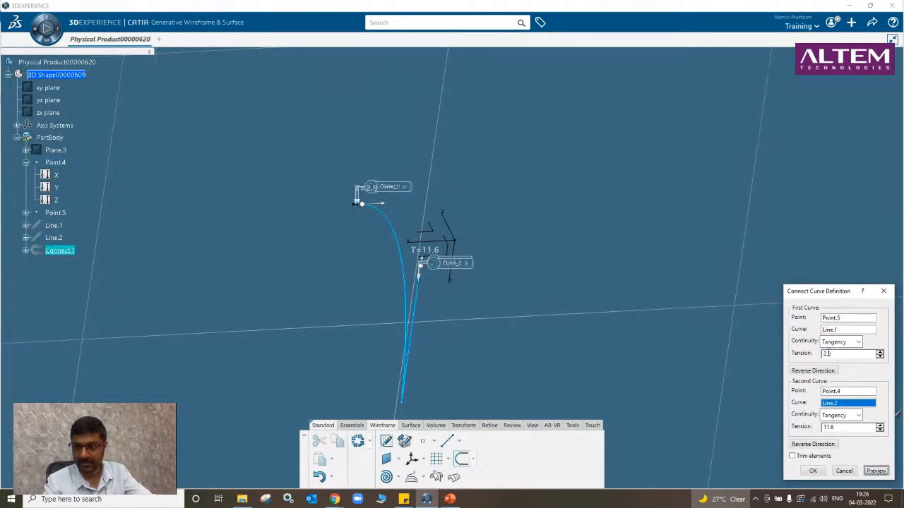
double_click(840, 353)
text(0)
double_click(839, 428)
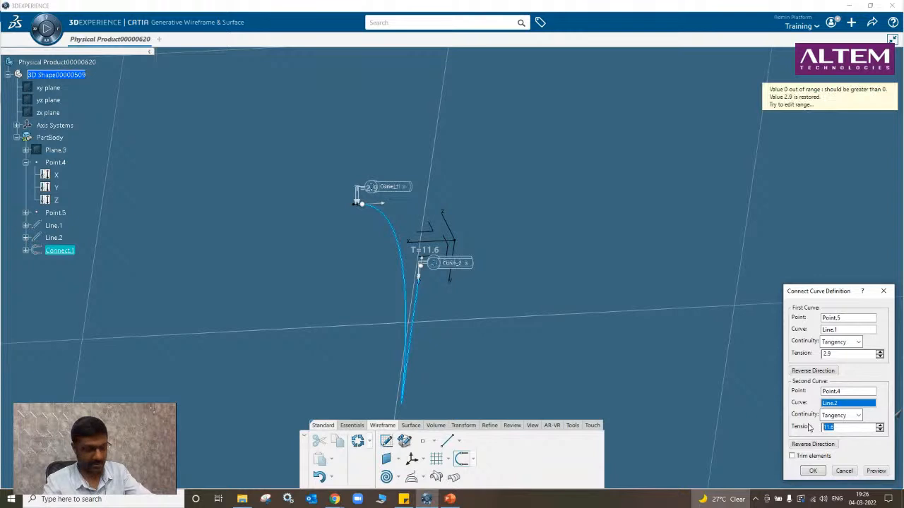
Set the tension of both the first and second curve to 1 and preview the connect curve.
double_click(830, 353)
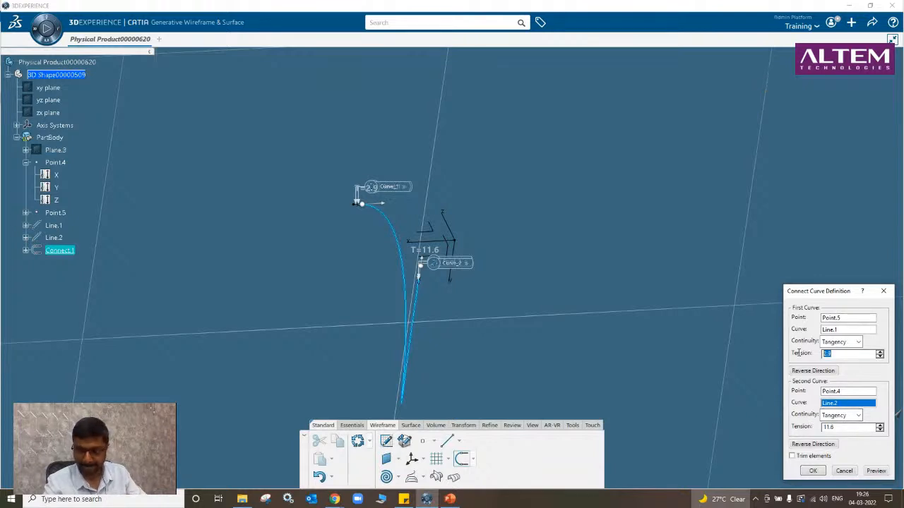
text(1)
double_click(839, 426)
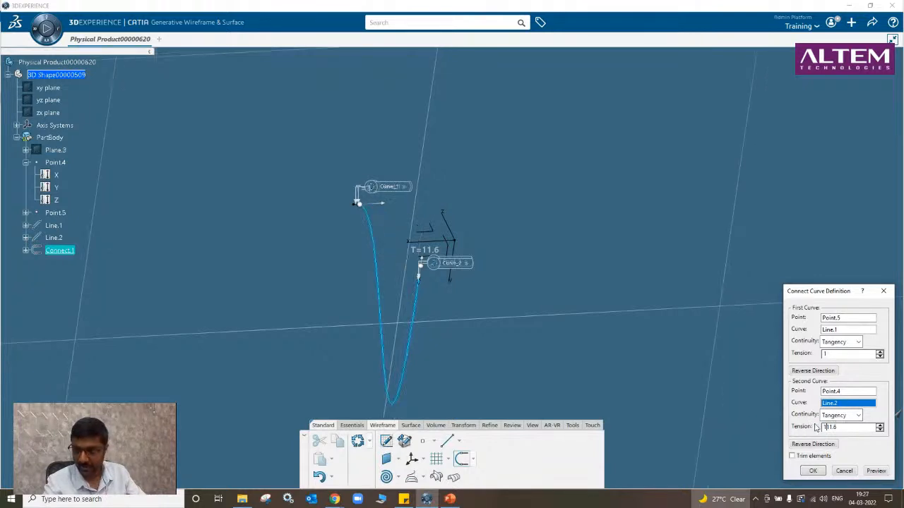
text(1)
click(879, 473)
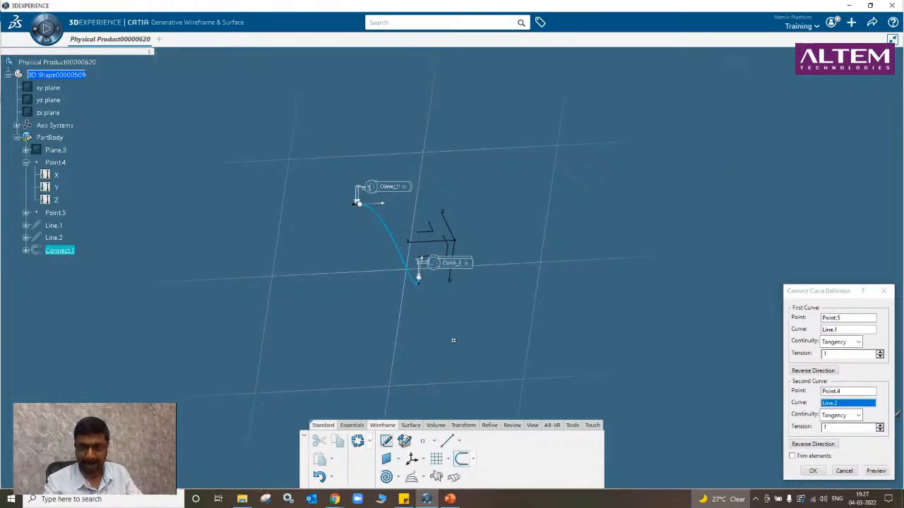
Inspect the shape of the connect curve around its second end and discard the connect curve definition.
middle_drag(451, 341, 557, 212)
middle_drag(466, 327, 420, 303)
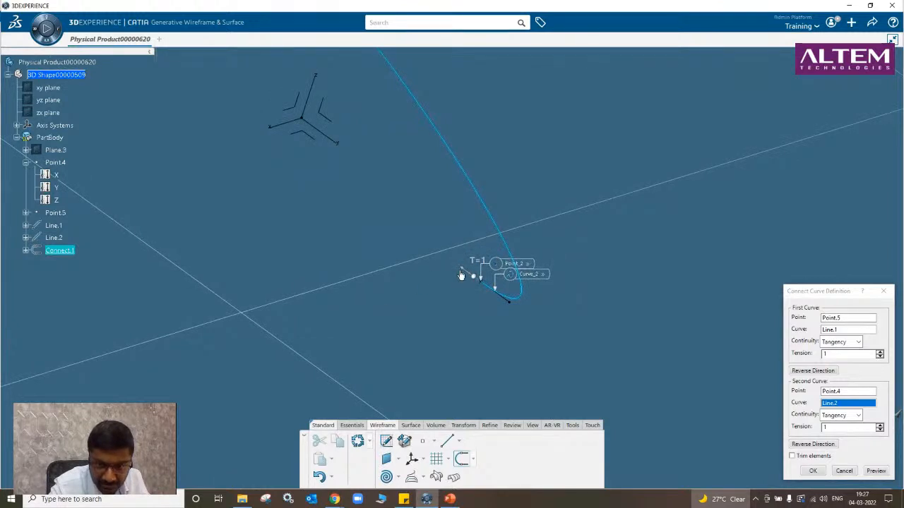
middle_drag(460, 275, 399, 322)
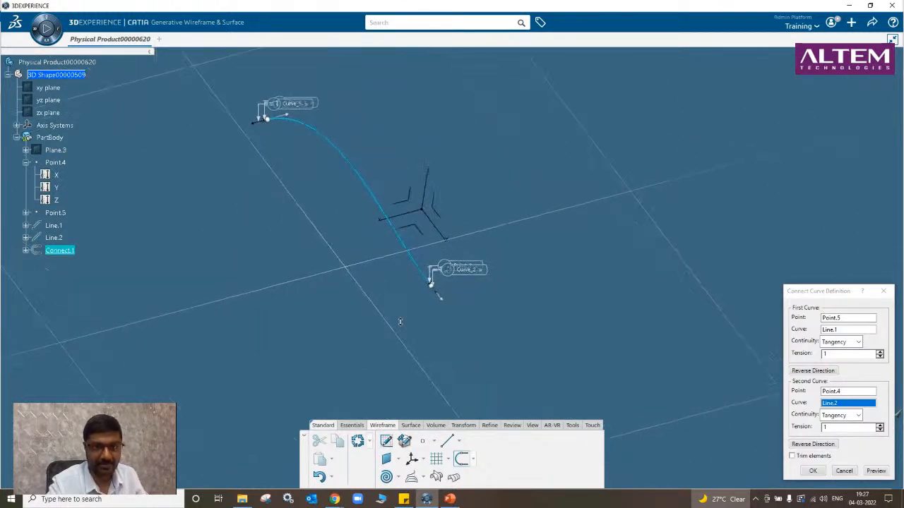
click(844, 471)
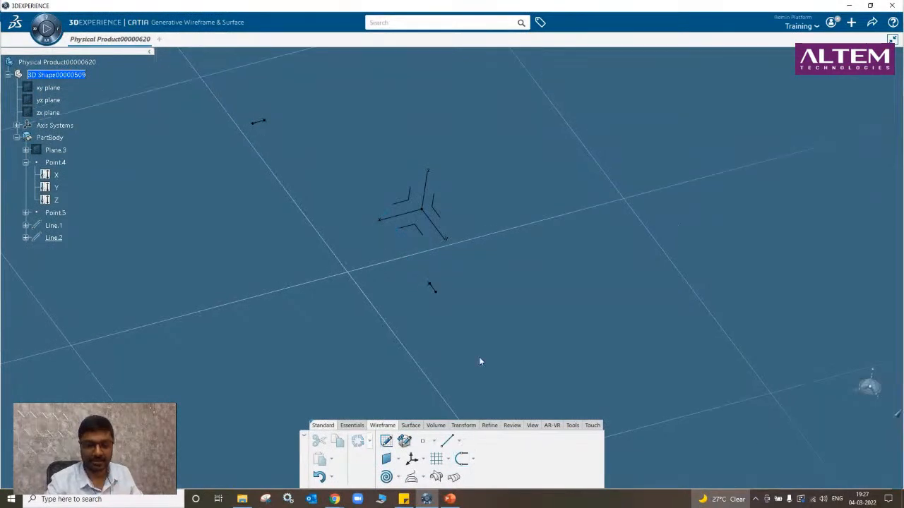
click(473, 460)
click(474, 460)
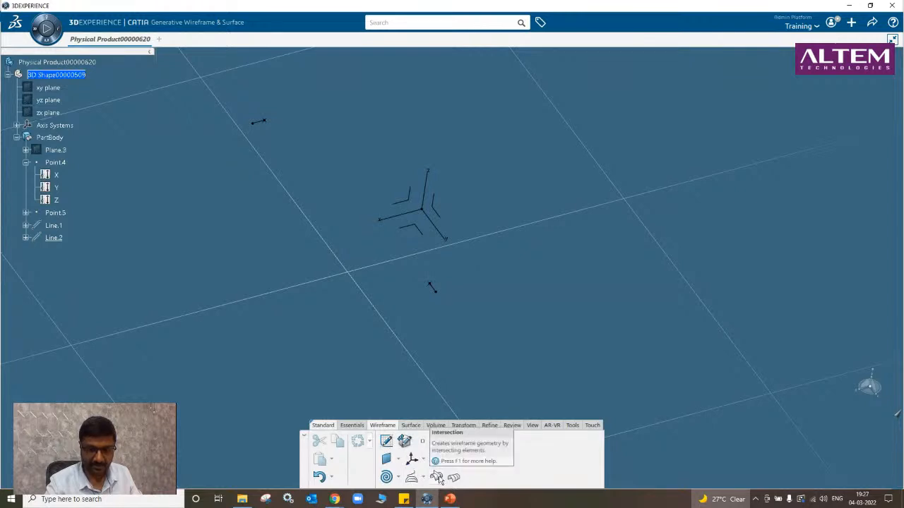
click(352, 425)
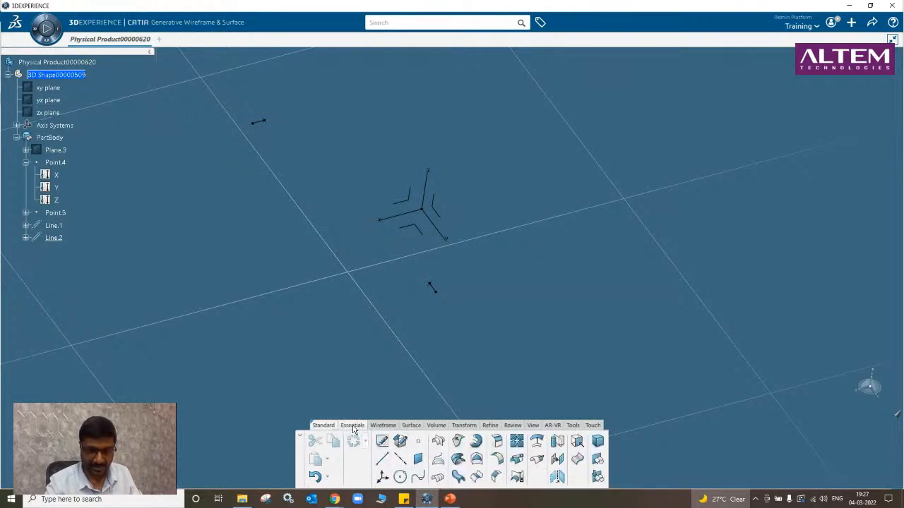
Delete Line.1, Line.2, Point.4, Point.5 and Plane.3 to empty the PartBody.
click(259, 122)
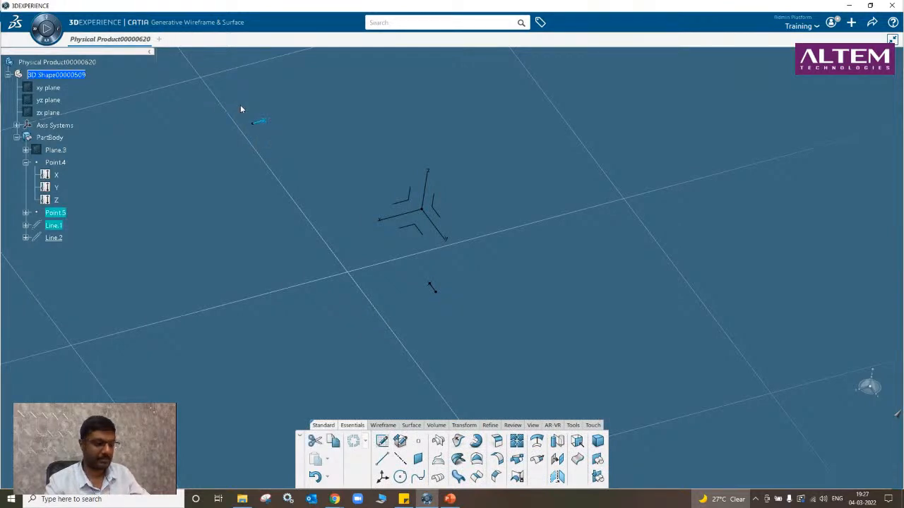
key(Delete)
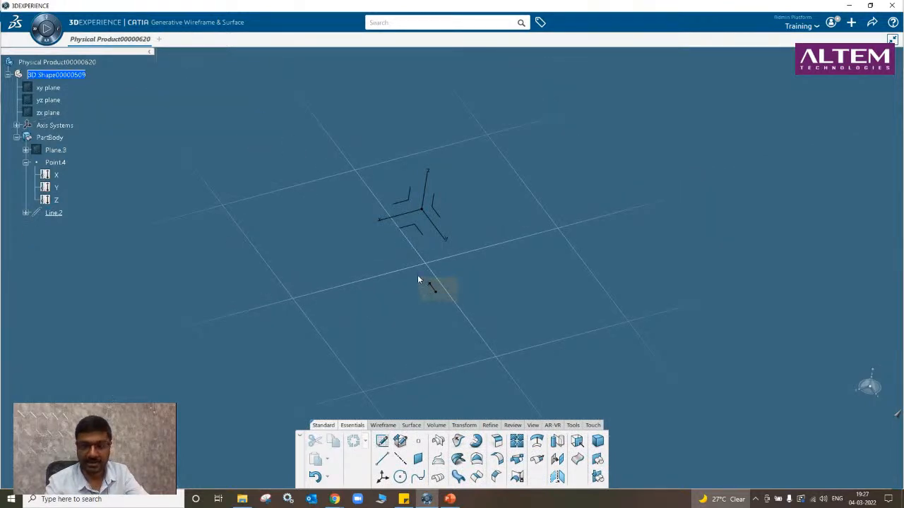
middle_drag(398, 314, 252, 158)
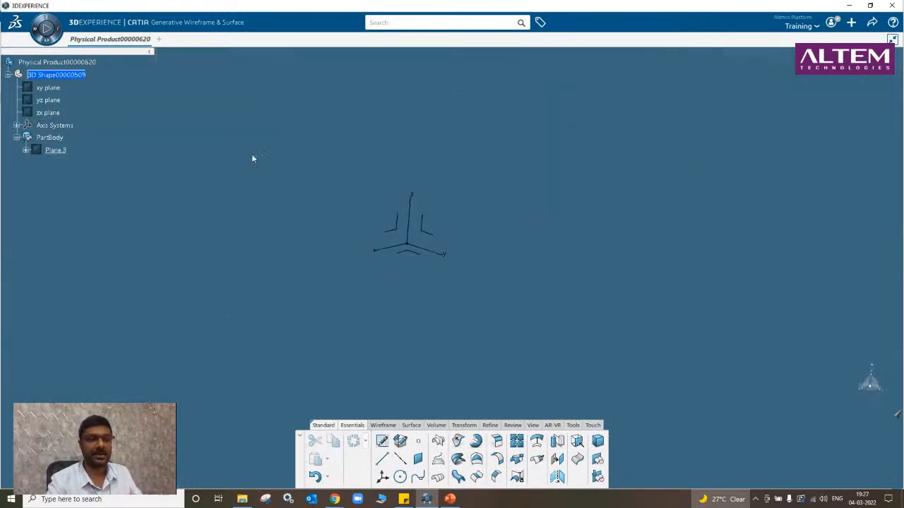
right_click(63, 150)
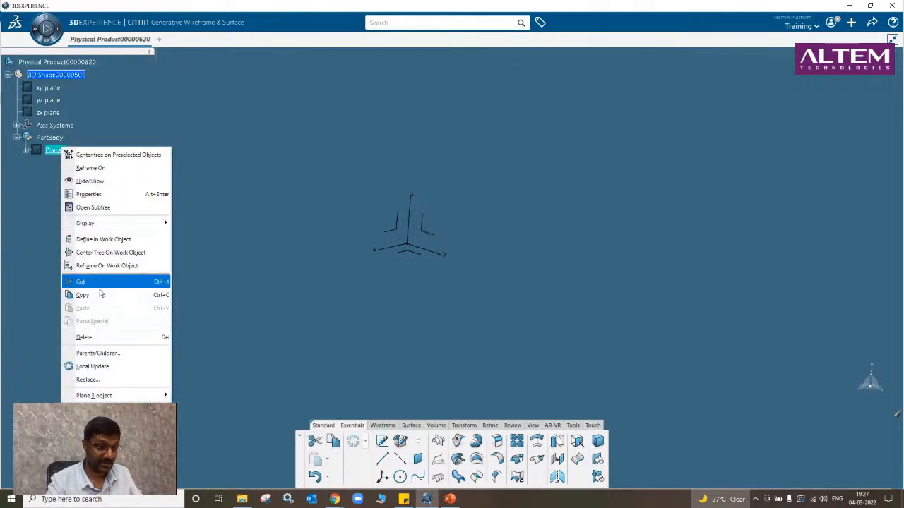
click(160, 335)
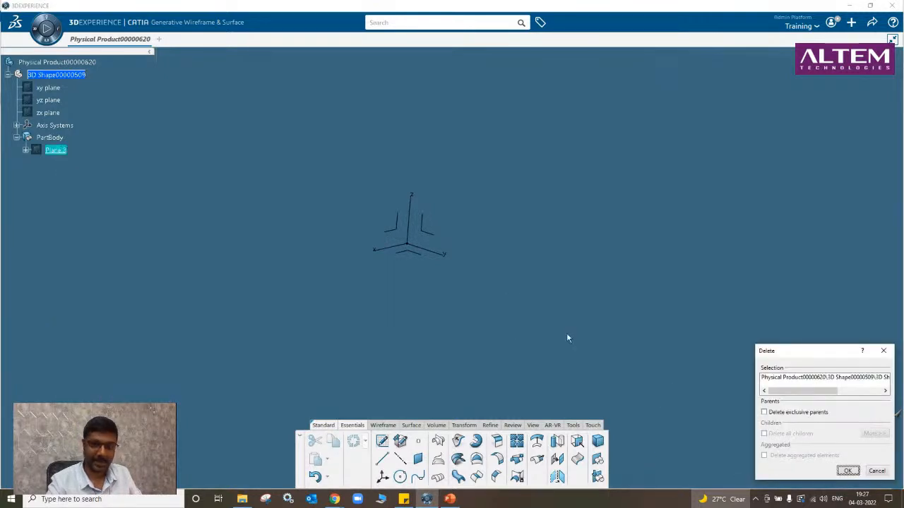
click(847, 470)
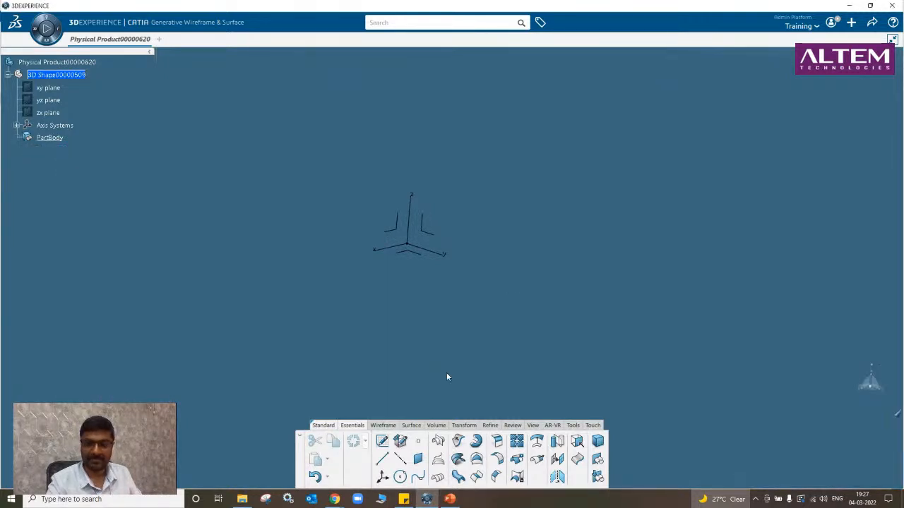
Start a positioned sketch on the yz plane and draw a wavy spline through four points across the origin.
click(382, 441)
click(418, 267)
click(430, 237)
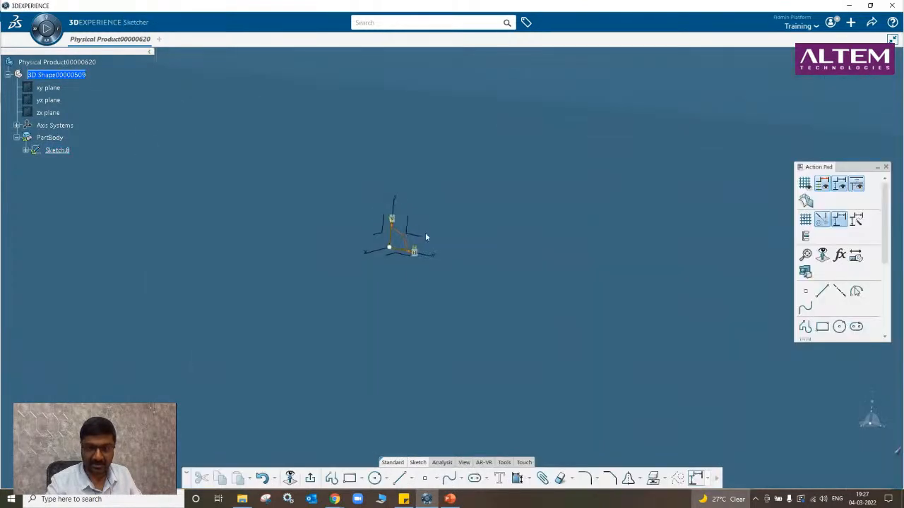
click(449, 480)
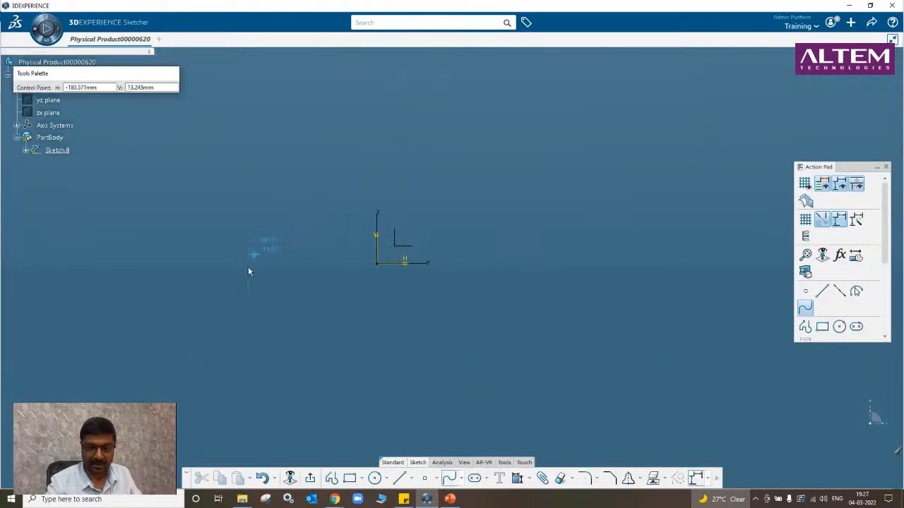
click(246, 286)
click(359, 204)
click(547, 279)
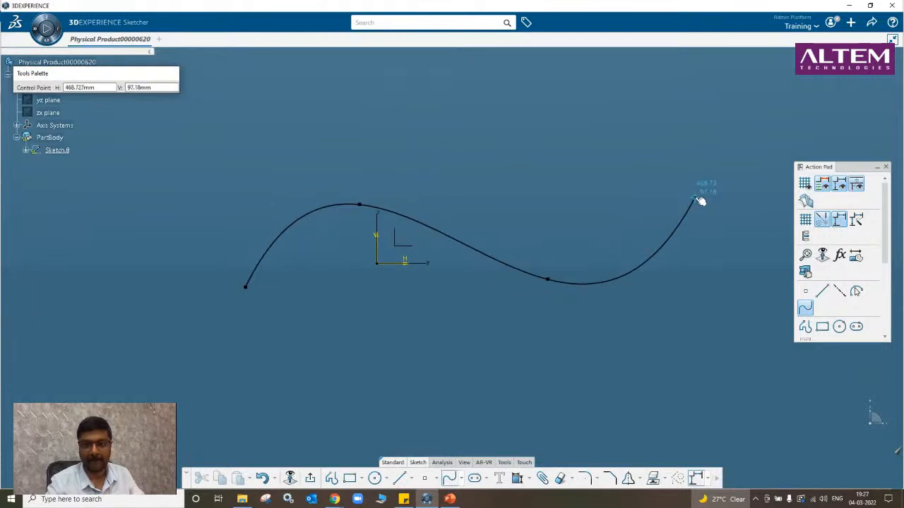
double_click(695, 198)
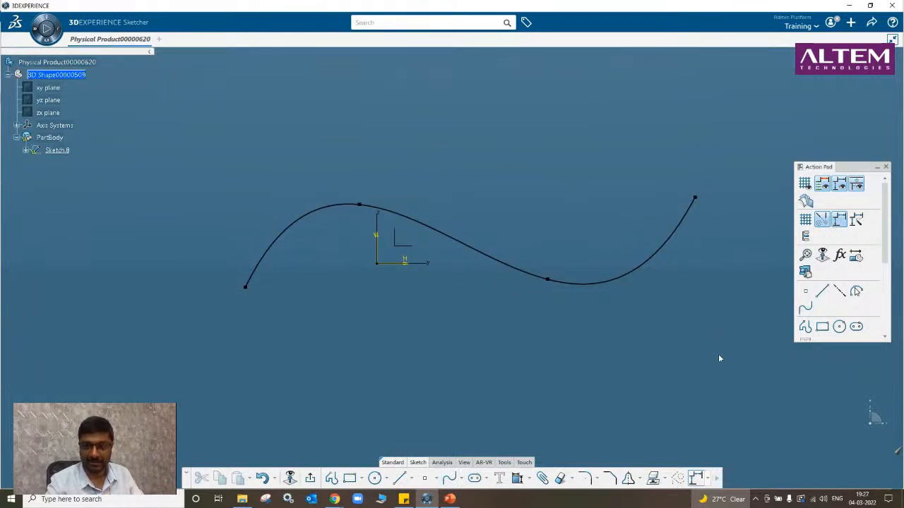
Delete the whole spline and exit the empty sketch.
drag(720, 359, 171, 132)
key(Delete)
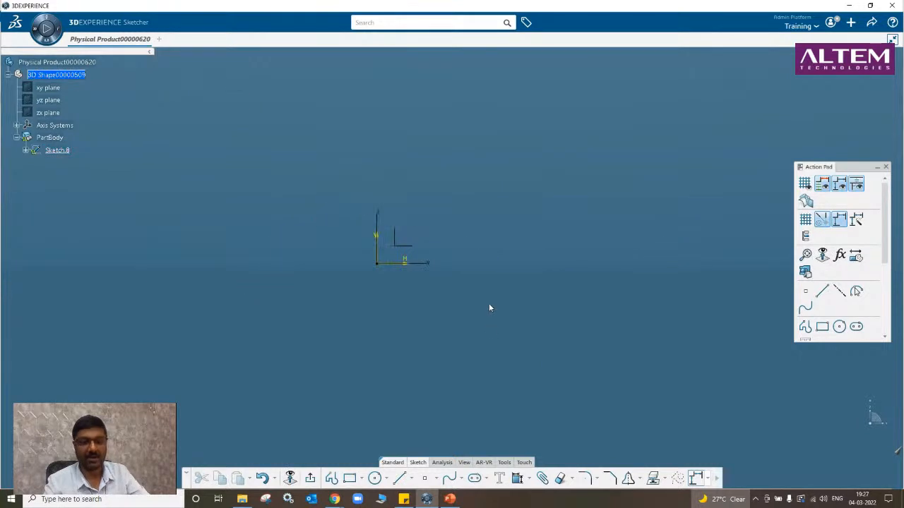
middle_drag(489, 305, 473, 303)
click(310, 478)
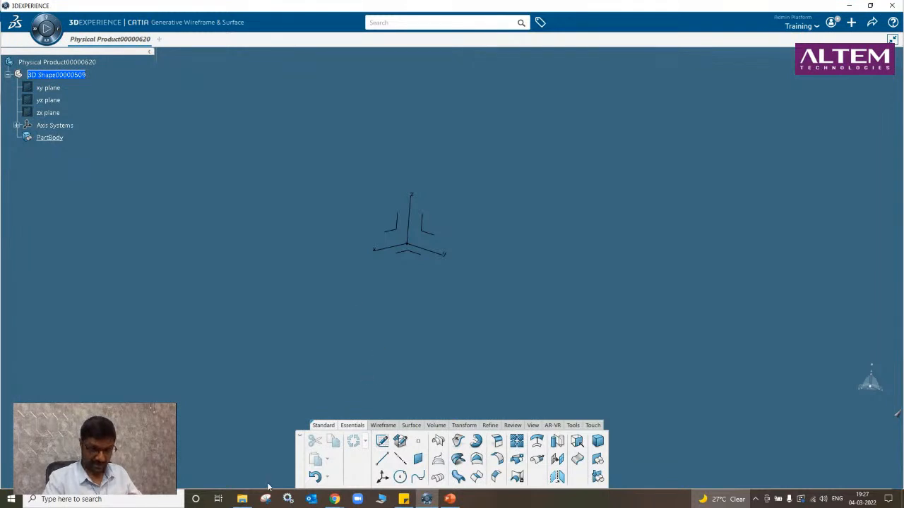
Open the PRO-E, CATIA, UG MODELING WORKBOOK CORE_page16 image from the Surface Design Material folder in Photos and extend its window to full screen height.
click(241, 499)
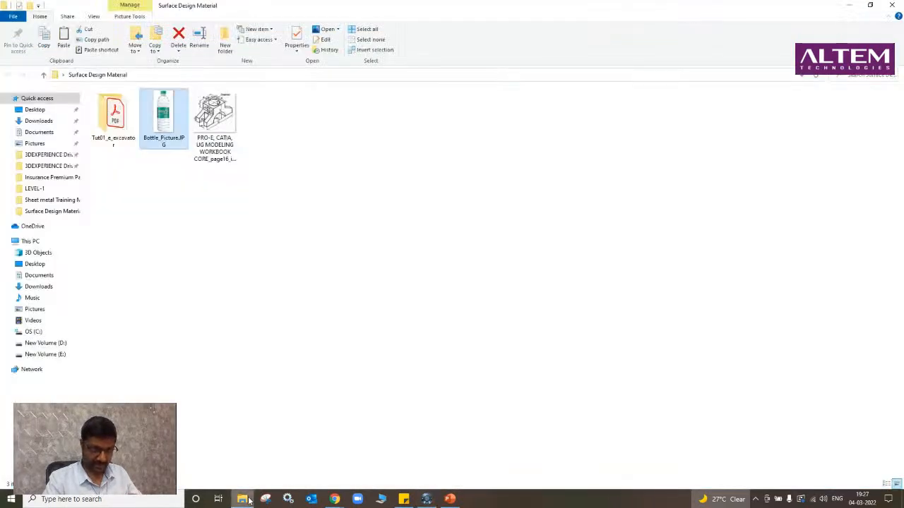
double_click(213, 127)
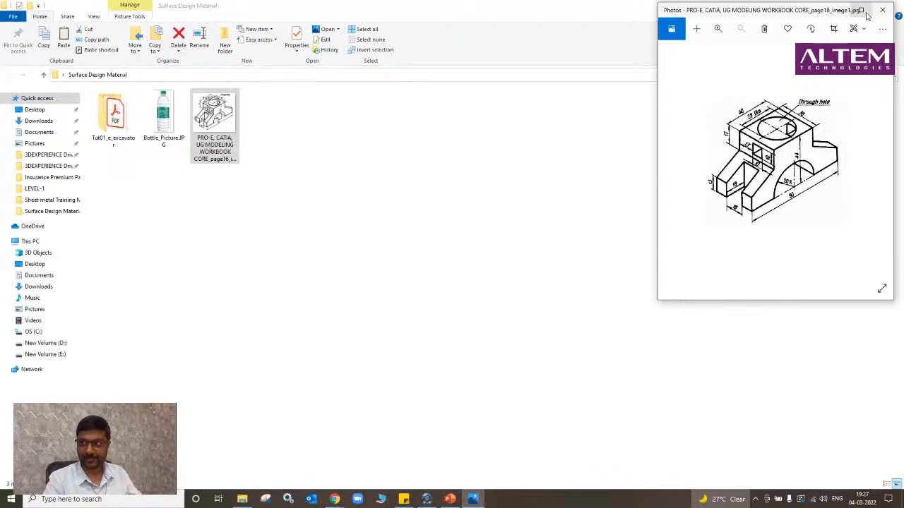
click(863, 11)
click(872, 5)
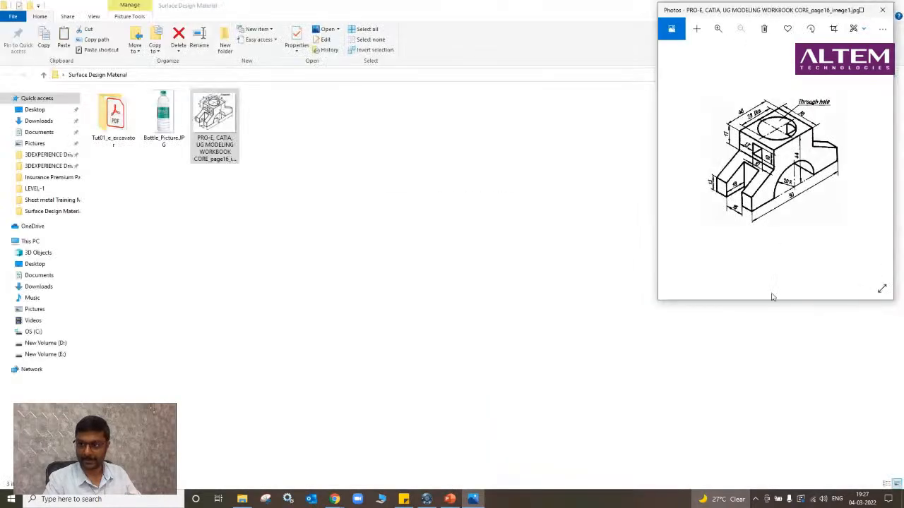
drag(775, 302, 792, 487)
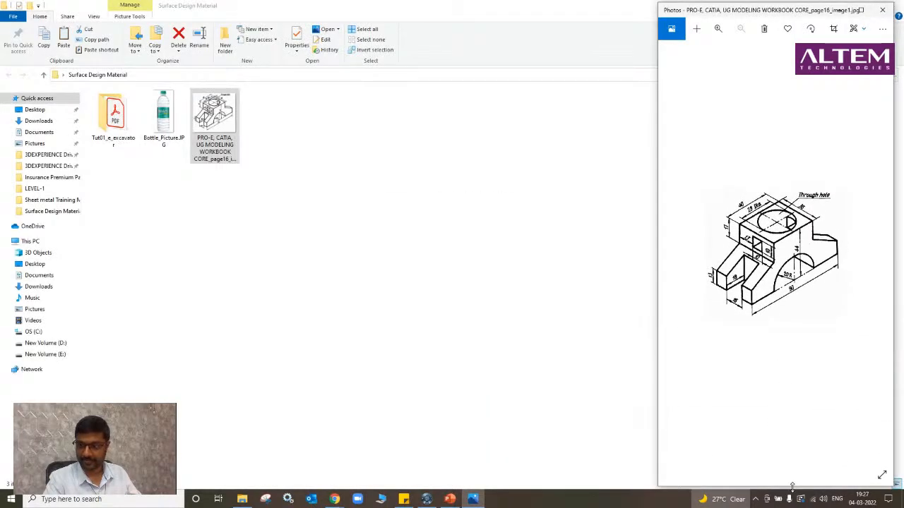
drag(774, 11, 782, 8)
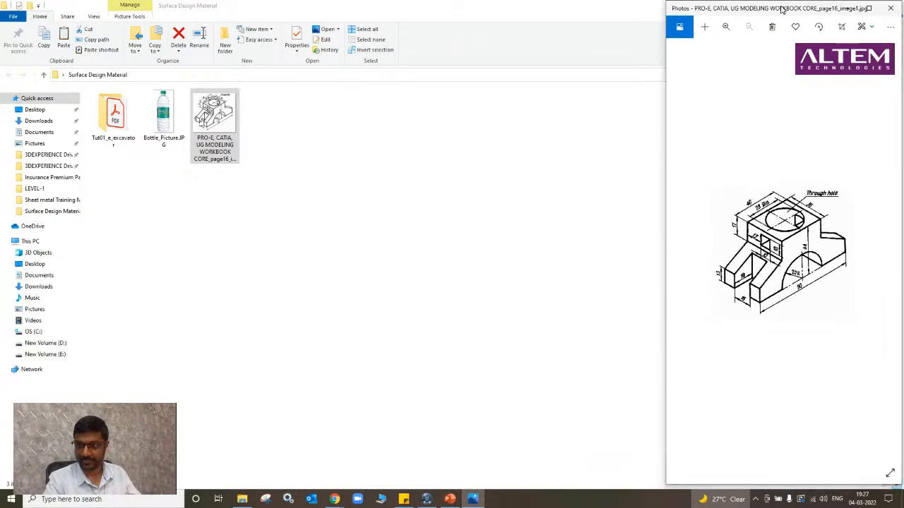
Switch back to 3DEXPERIENCE, reduce its window from full screen and widen it so the reference drawing stays visible alongside.
click(427, 499)
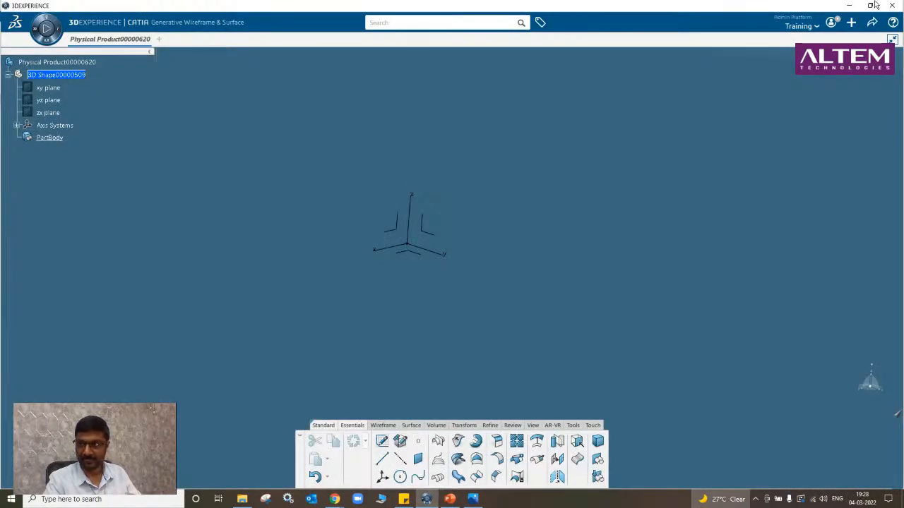
click(872, 5)
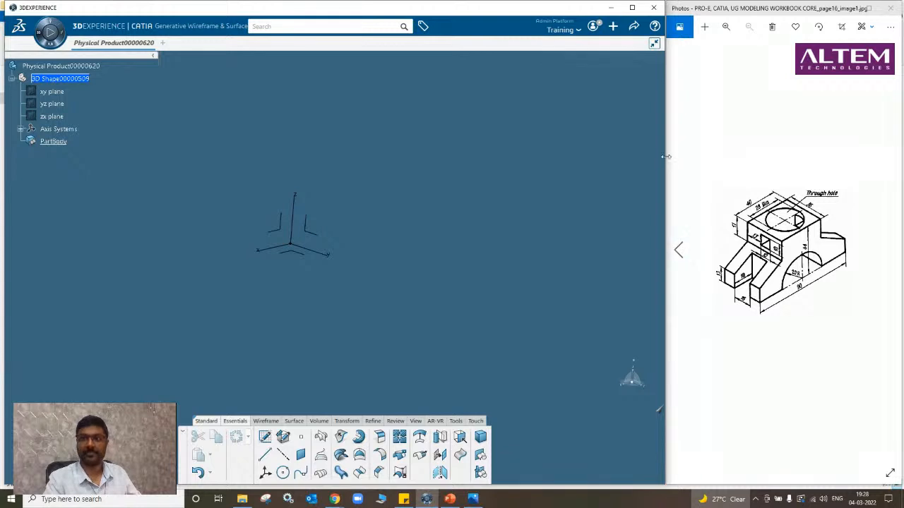
drag(665, 161, 708, 173)
Start a positioned sketch on the yz plane and collapse the Action Pad.
middle_drag(458, 281, 361, 254)
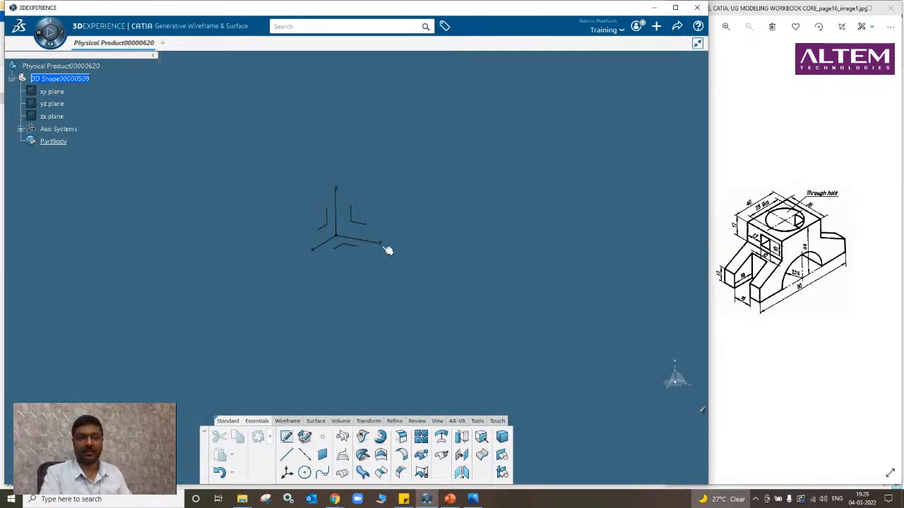
middle_drag(359, 268, 356, 304)
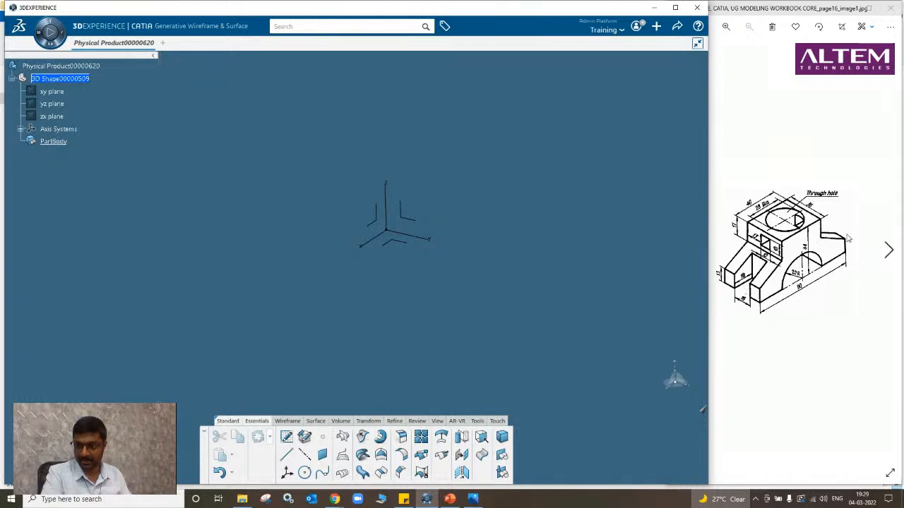
click(286, 437)
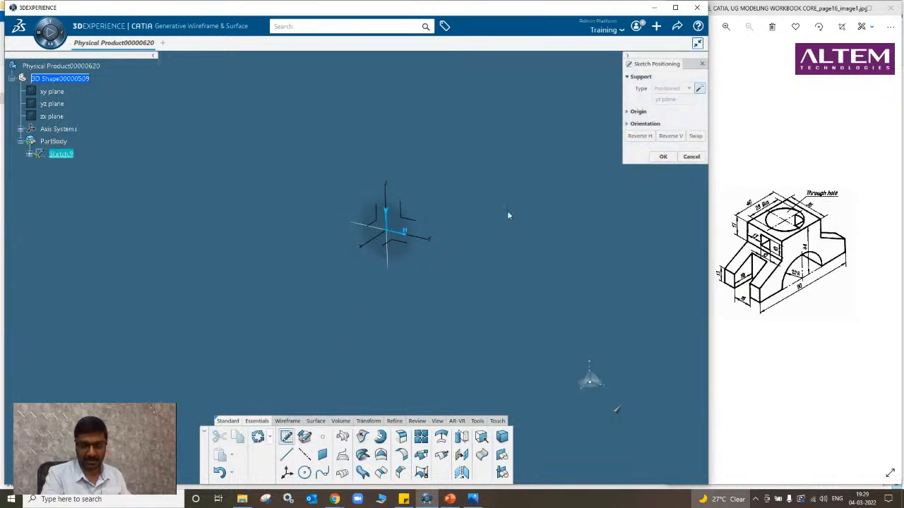
click(664, 157)
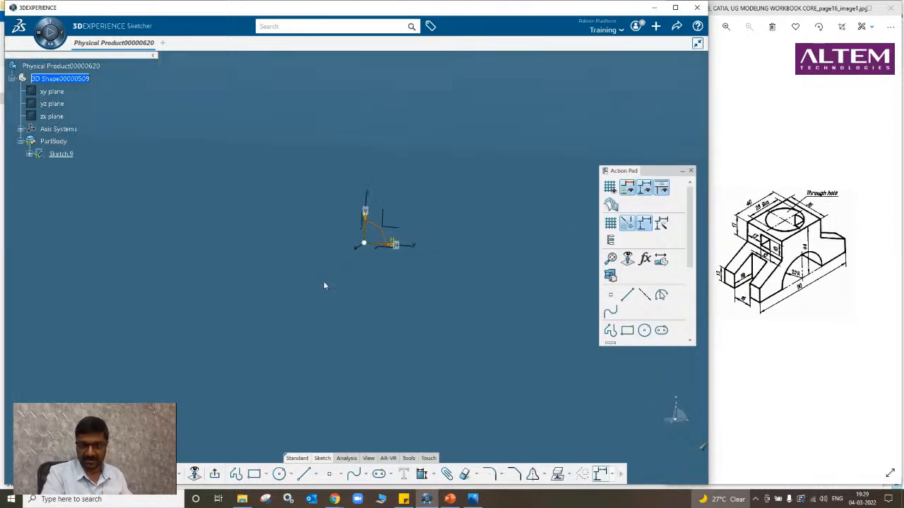
click(683, 171)
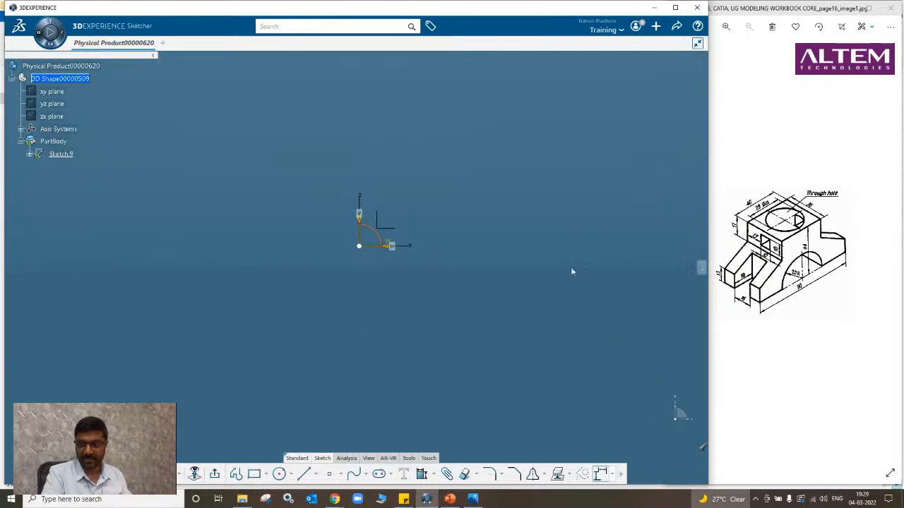
Sketch the left half of the stepped front outline from the horizontal axis up to the vertical axis, about 148 mm high.
middle_drag(446, 328, 485, 329)
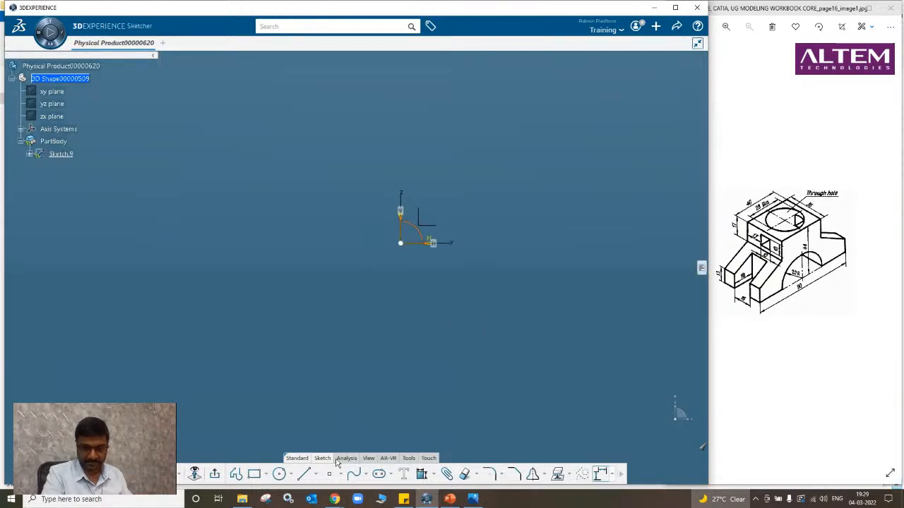
click(235, 474)
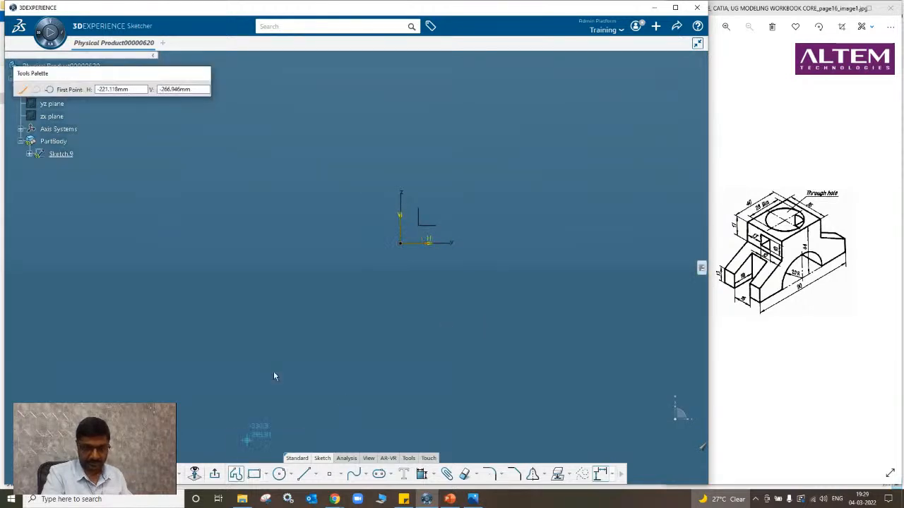
click(345, 243)
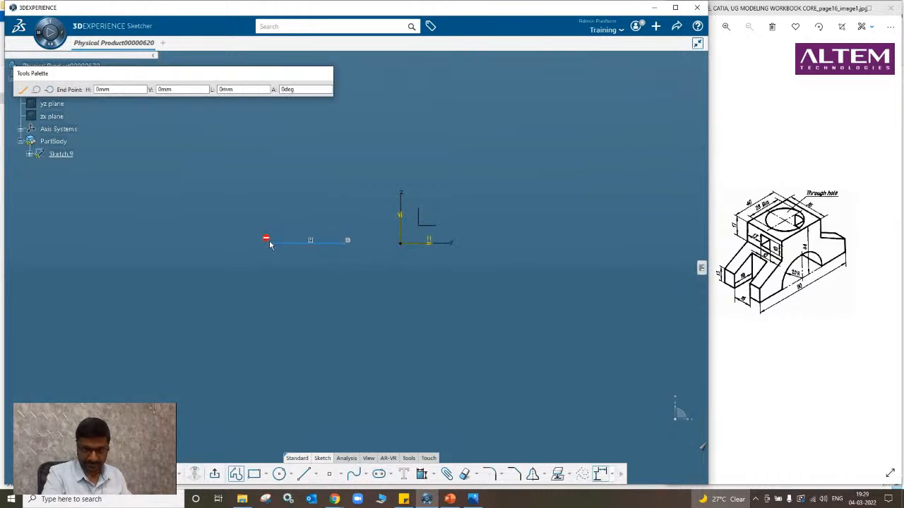
click(269, 240)
click(269, 222)
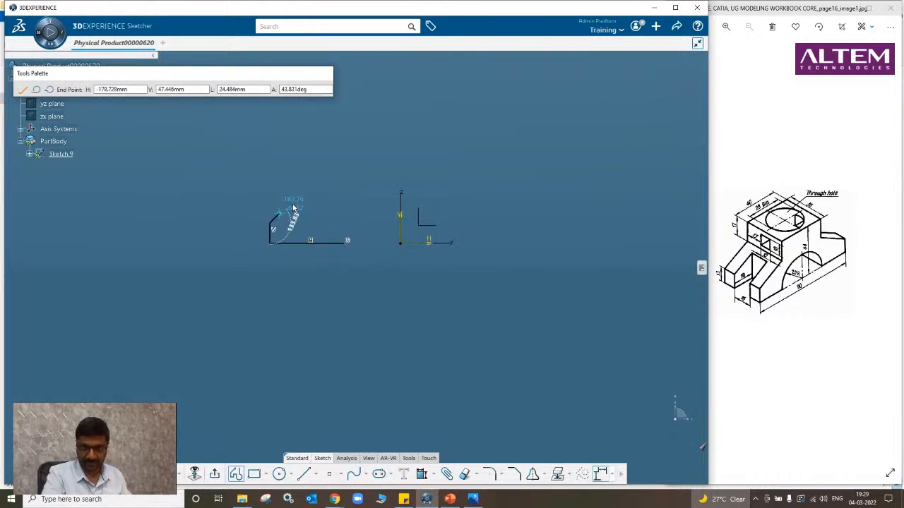
click(328, 176)
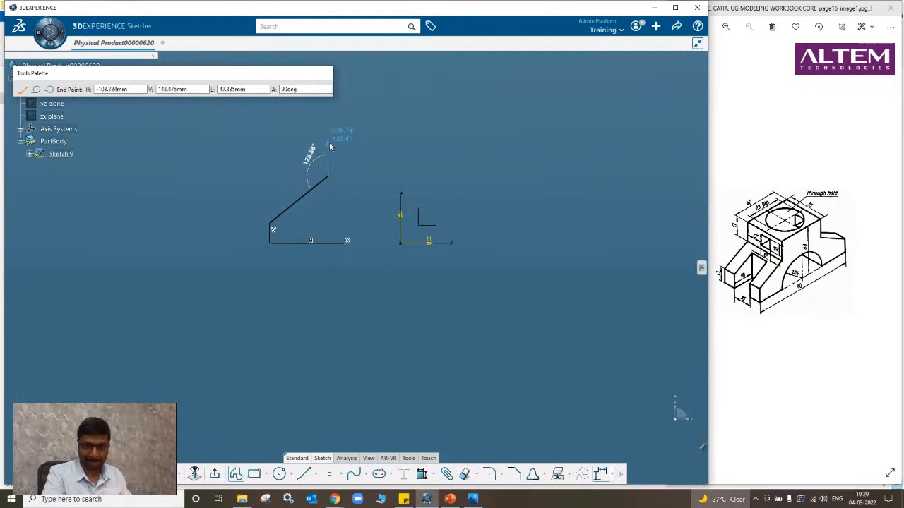
click(329, 145)
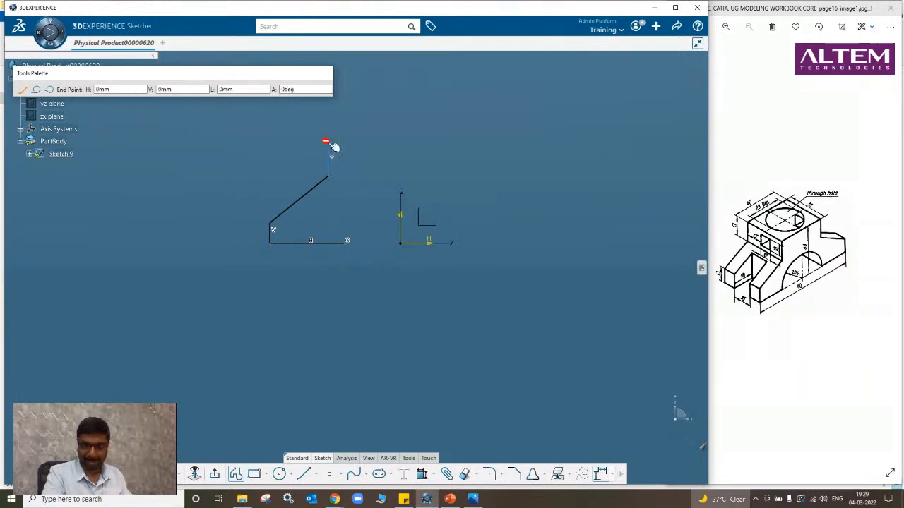
click(398, 144)
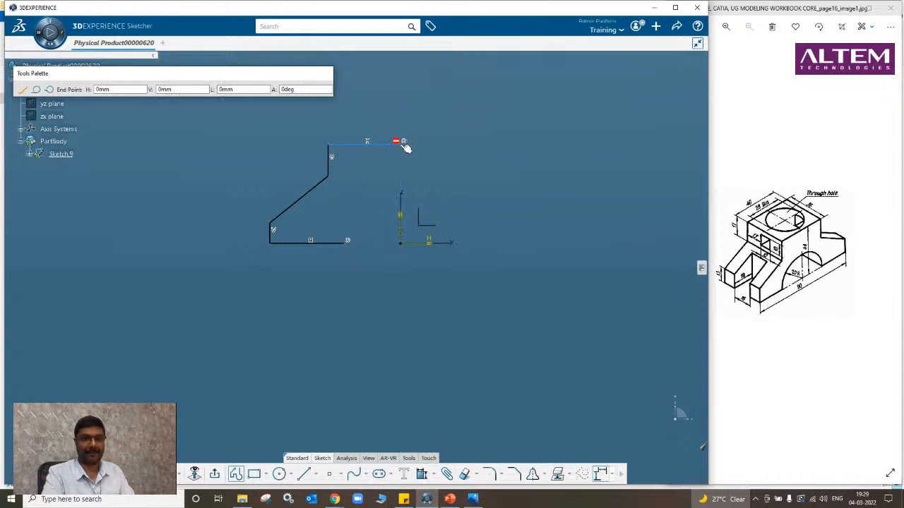
key(Escape)
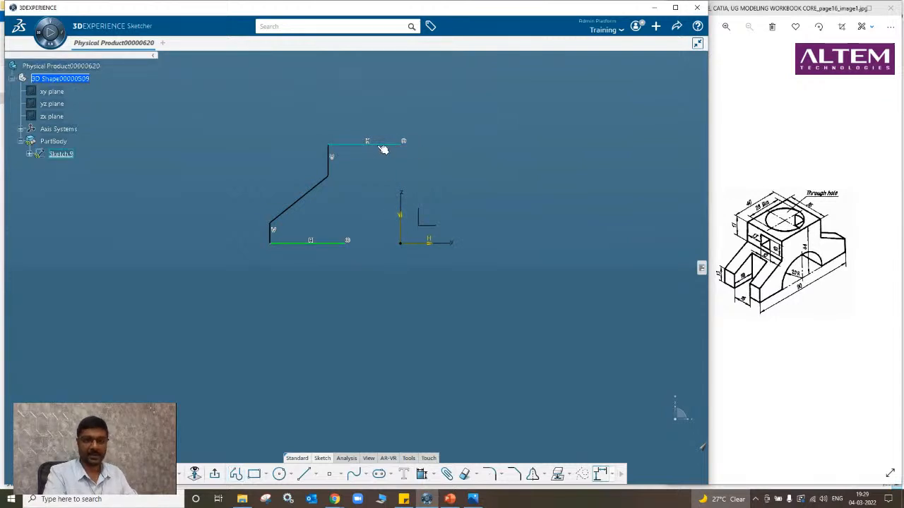
Select the whole connected half outline with Auto Search and mirror it about the vertical axis.
right_click(379, 148)
mouse_move(406, 309)
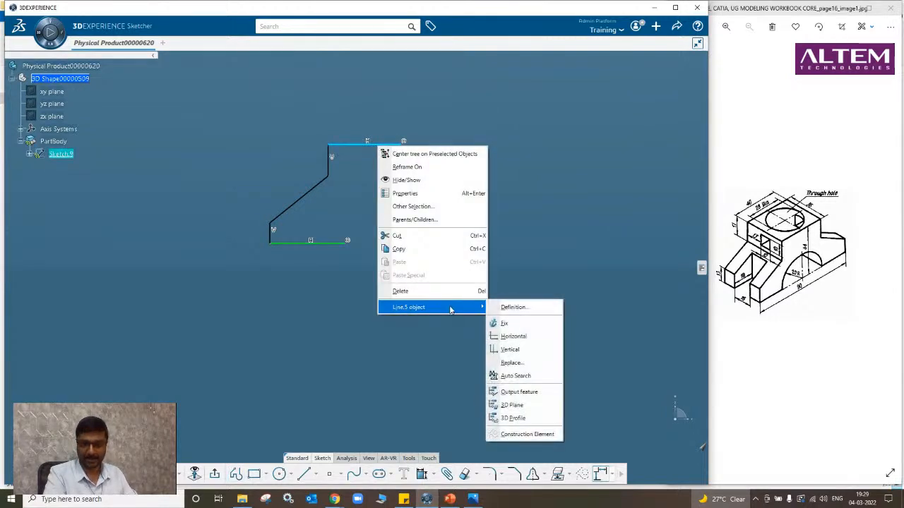
click(516, 376)
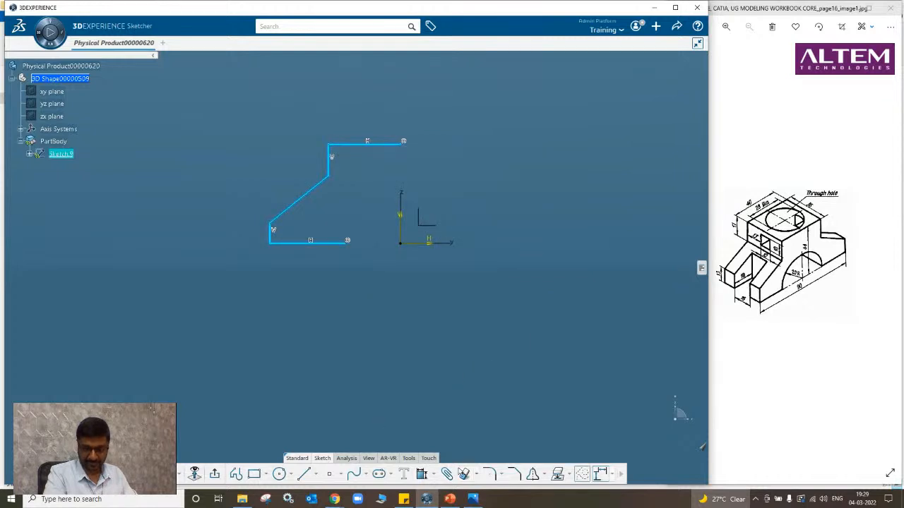
click(532, 474)
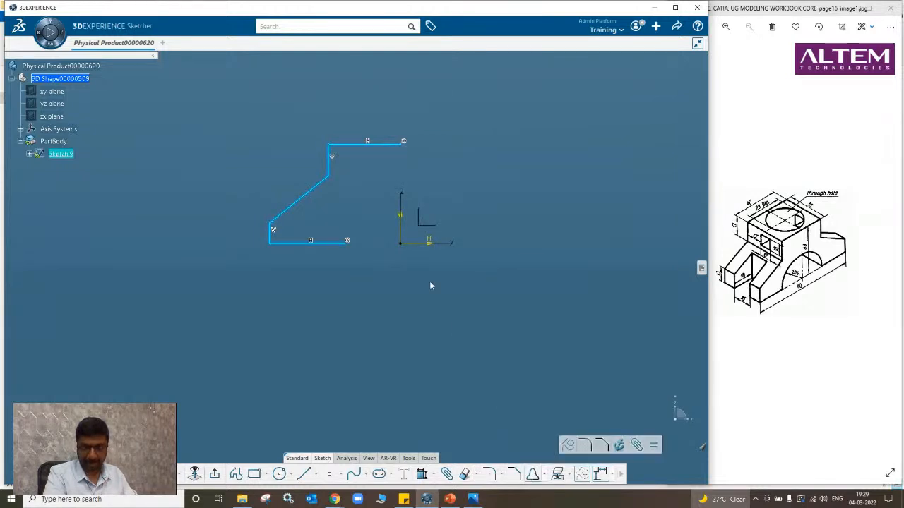
click(402, 216)
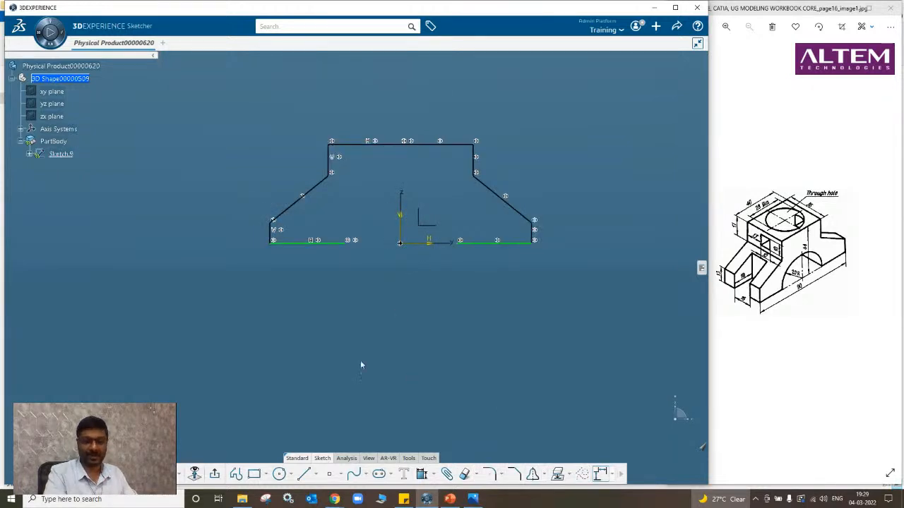
click(294, 475)
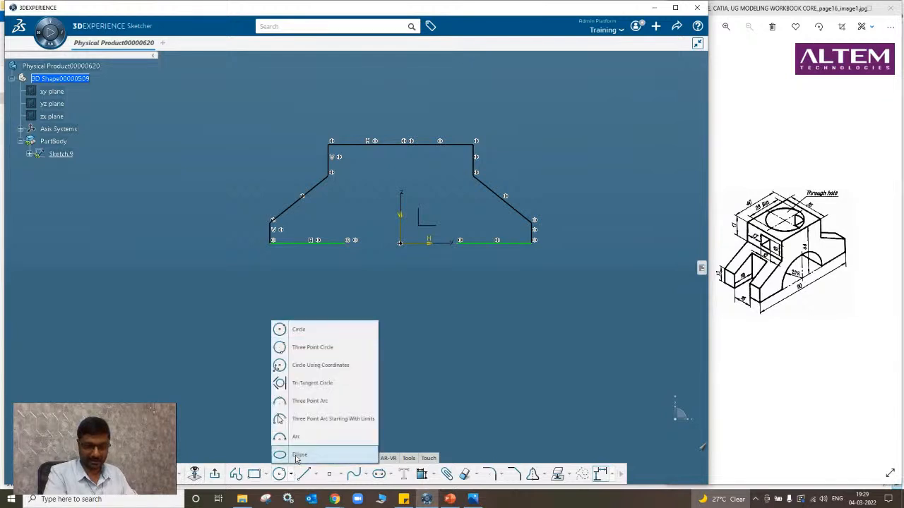
click(301, 421)
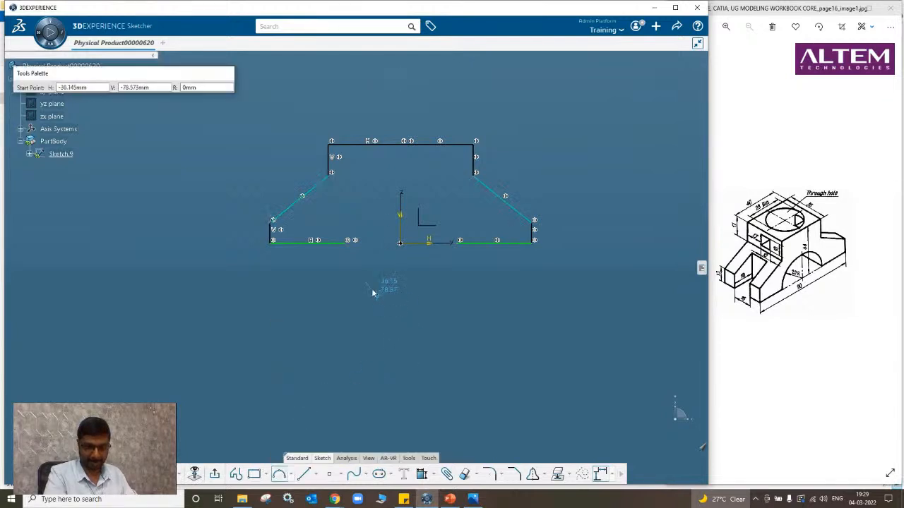
click(346, 240)
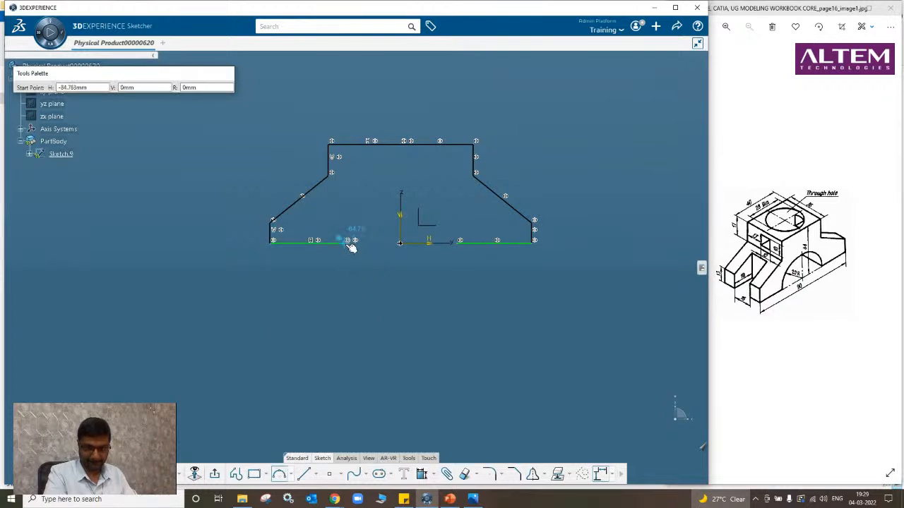
click(459, 244)
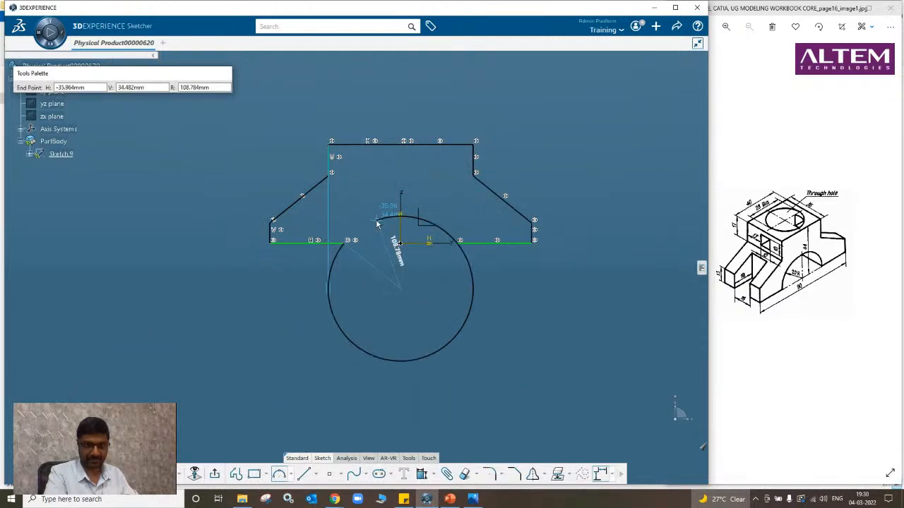
key(Escape)
Bridge the inner ends of the two base lines with an upward Three Point Arc Starting With Limits and exit the sketch.
click(291, 475)
click(302, 417)
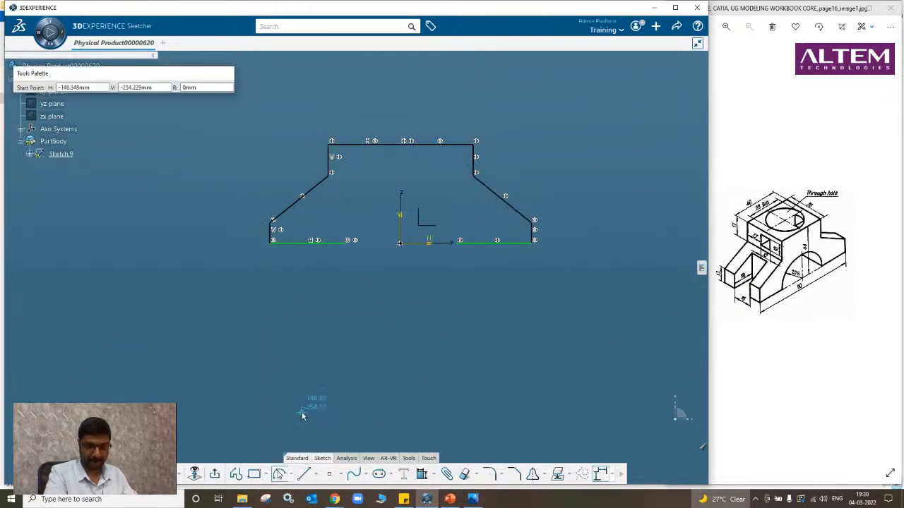
click(350, 244)
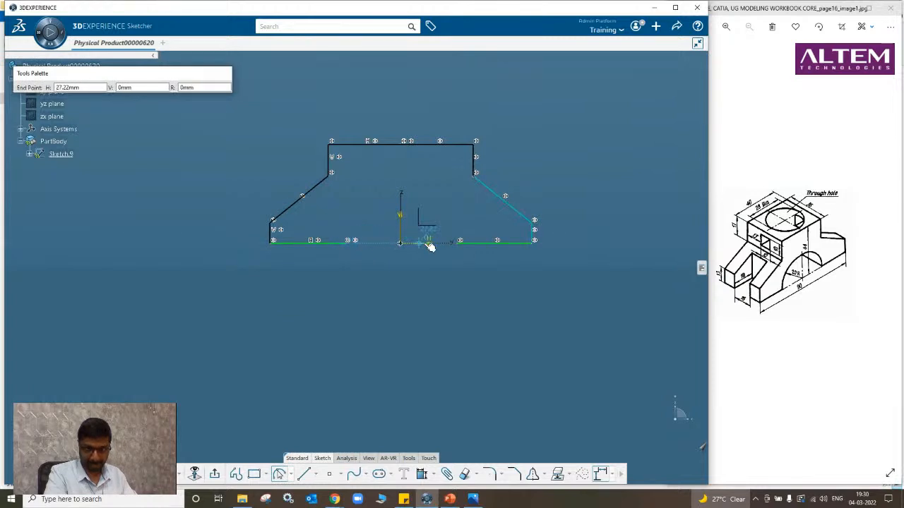
click(457, 242)
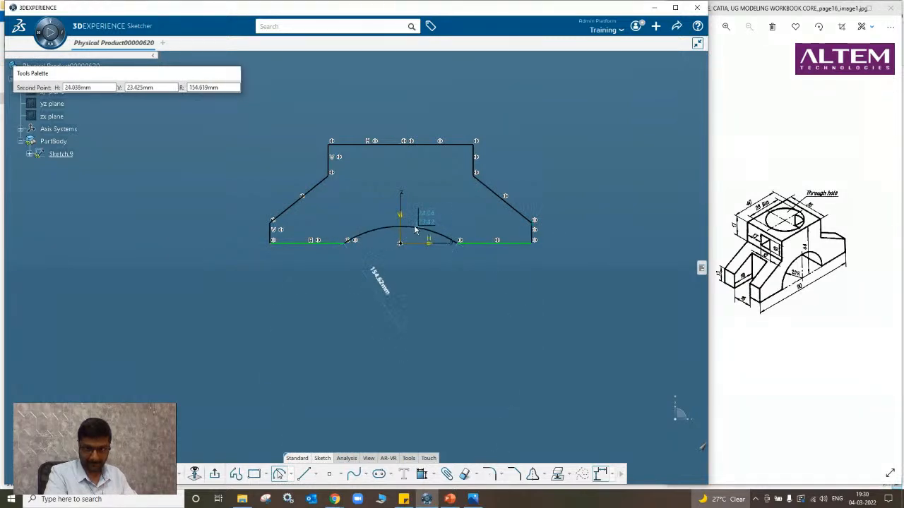
click(415, 272)
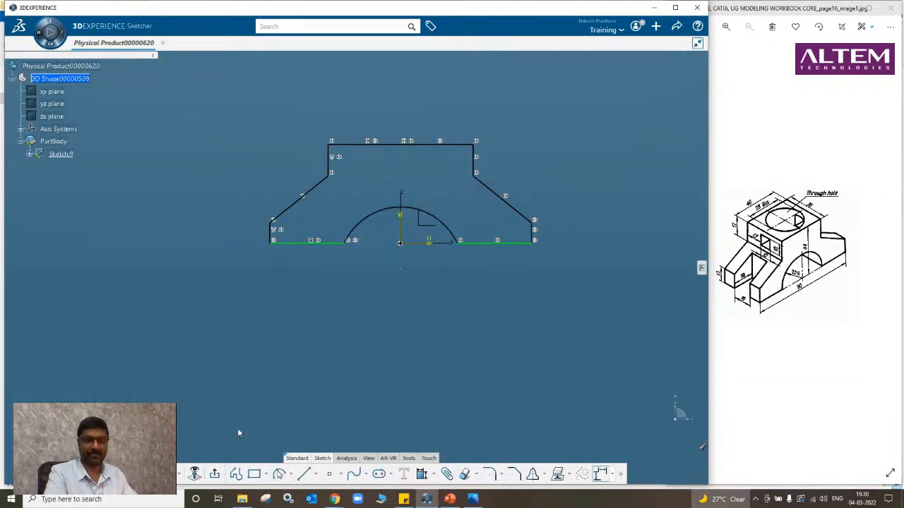
click(219, 475)
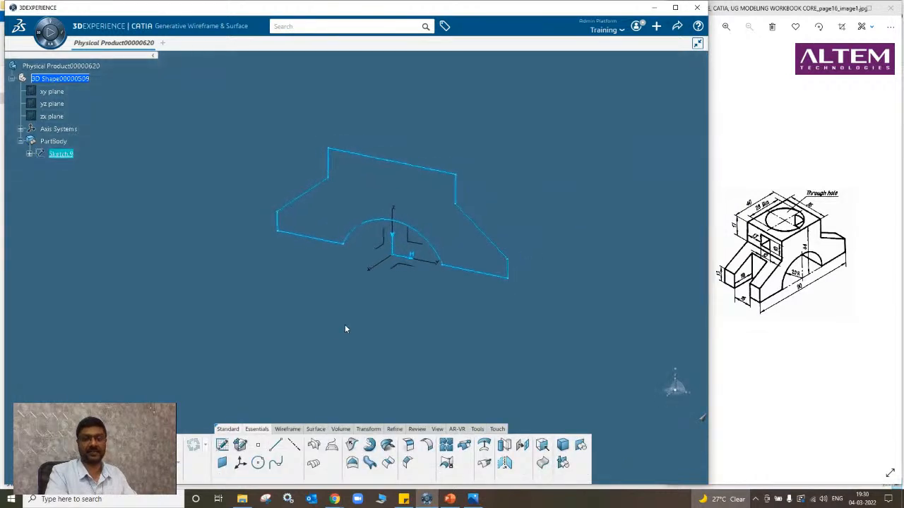
Reopen the profile sketch to review its geometry and exit it again.
mouse_move(316, 382)
middle_down()
mouse_move(419, 372)
mouse_move(512, 347)
mouse_move(423, 346)
mouse_move(375, 321)
middle_up()
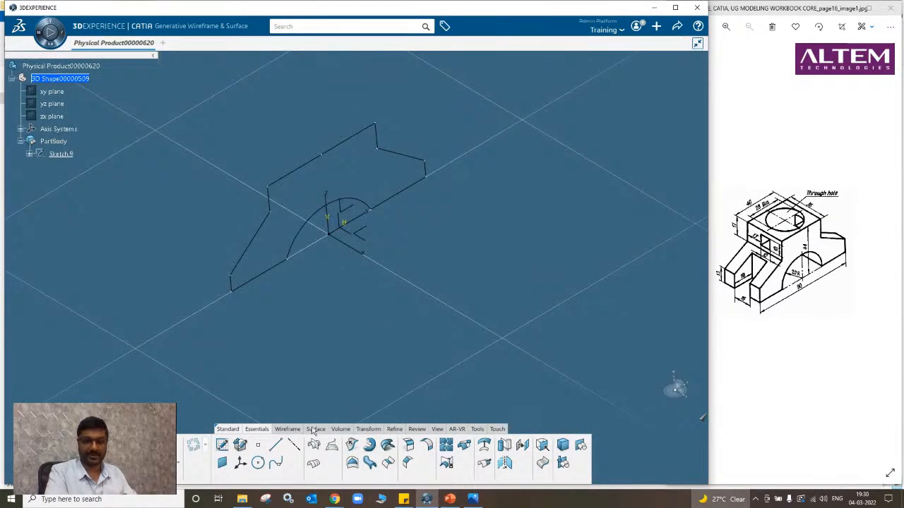
double_click(68, 154)
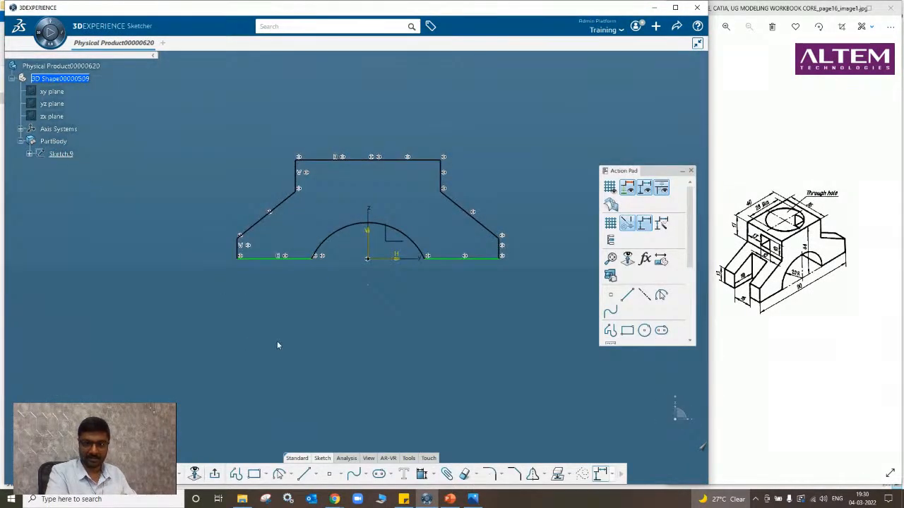
click(214, 474)
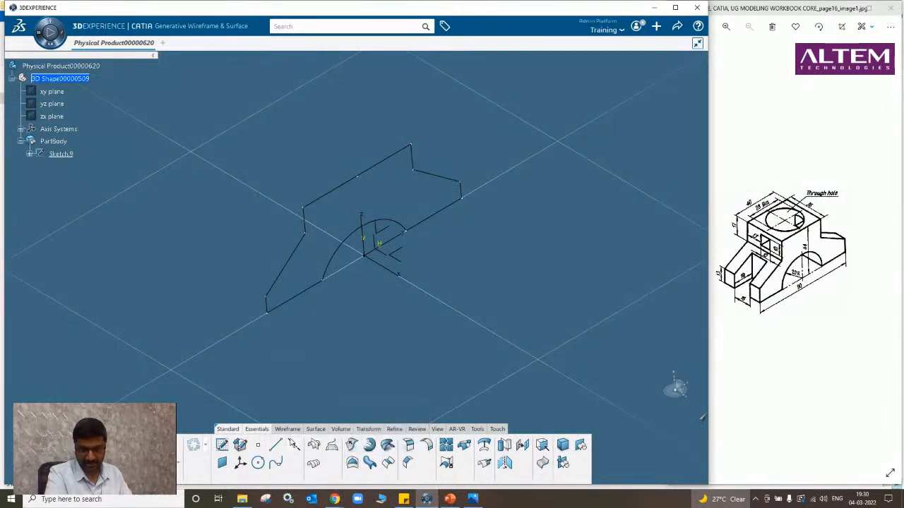
Create a fill surface bounded by the closed profile sketch.
click(352, 462)
click(325, 205)
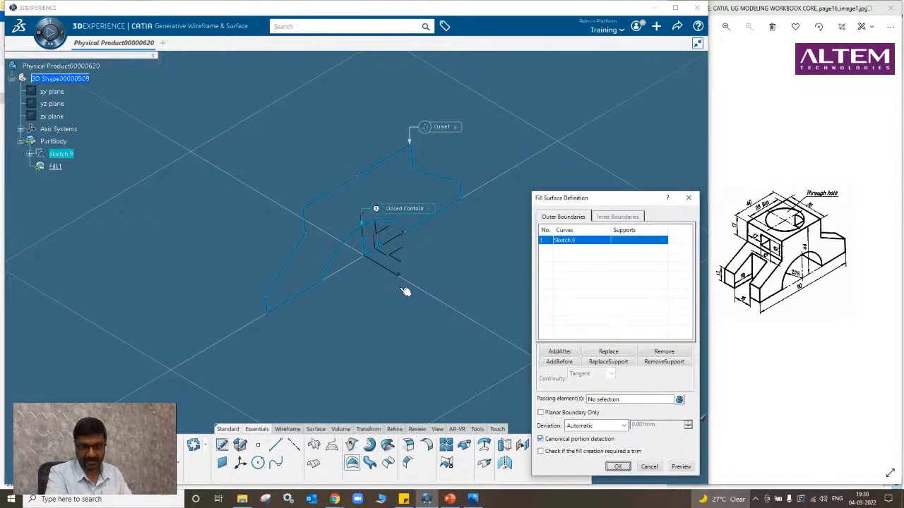
click(680, 467)
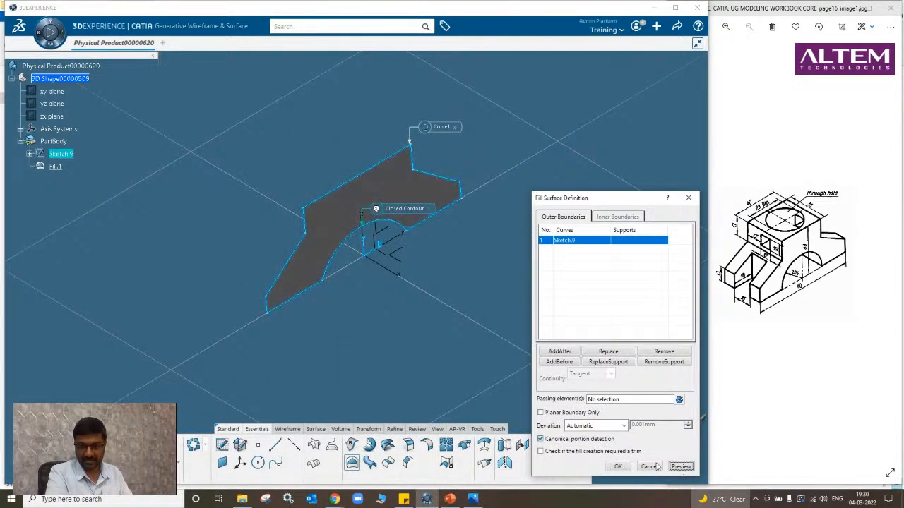
click(618, 467)
middle_drag(447, 359, 368, 275)
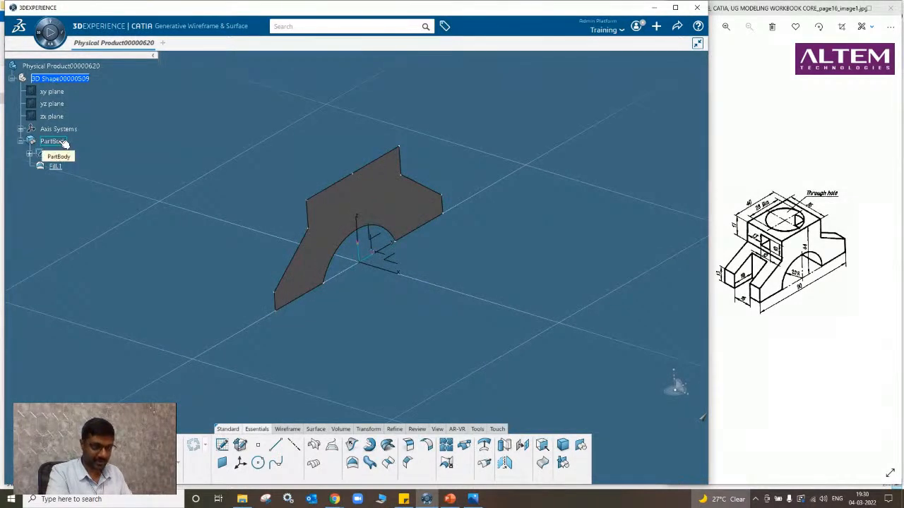
Define PartBody as the work object and insert a new geometrical set with the default settings.
right_click(57, 141)
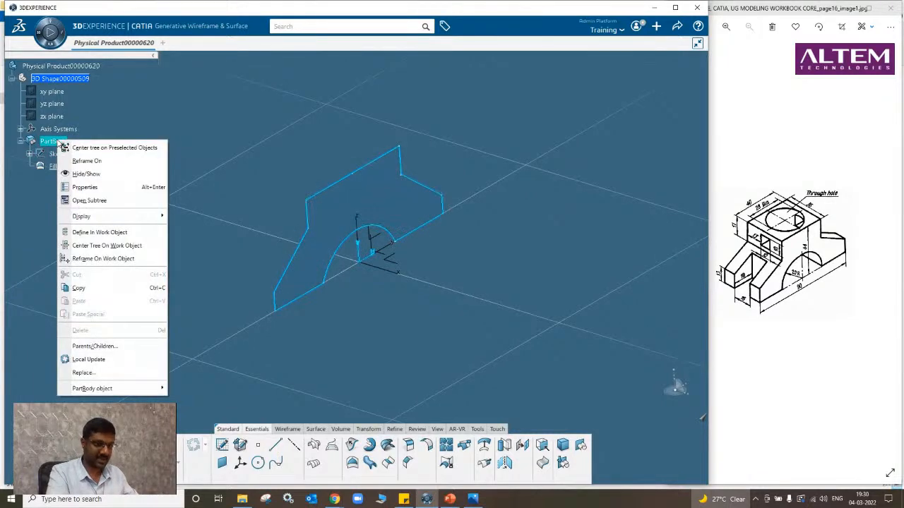
click(35, 195)
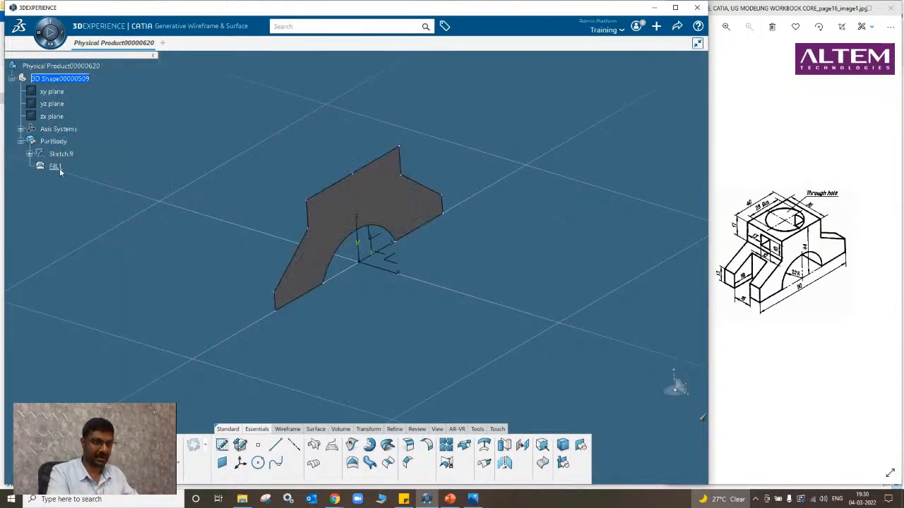
right_click(57, 141)
key(Escape)
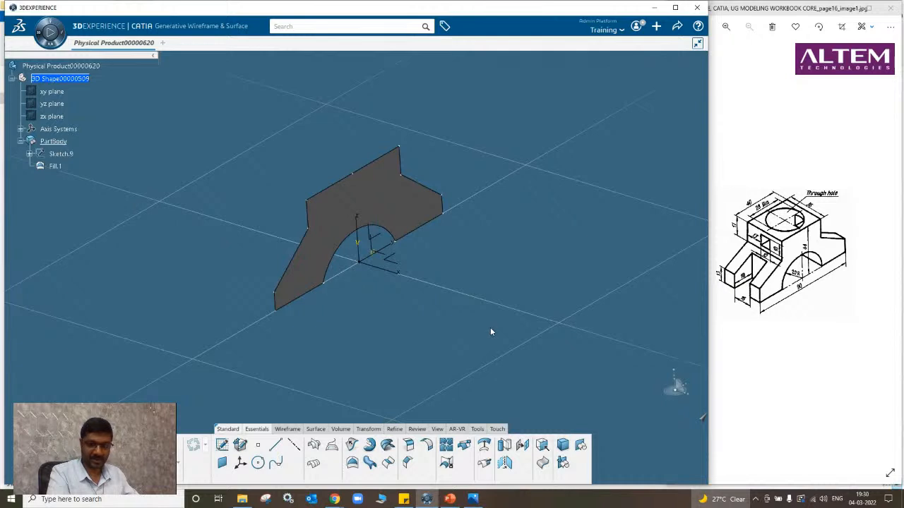
click(580, 445)
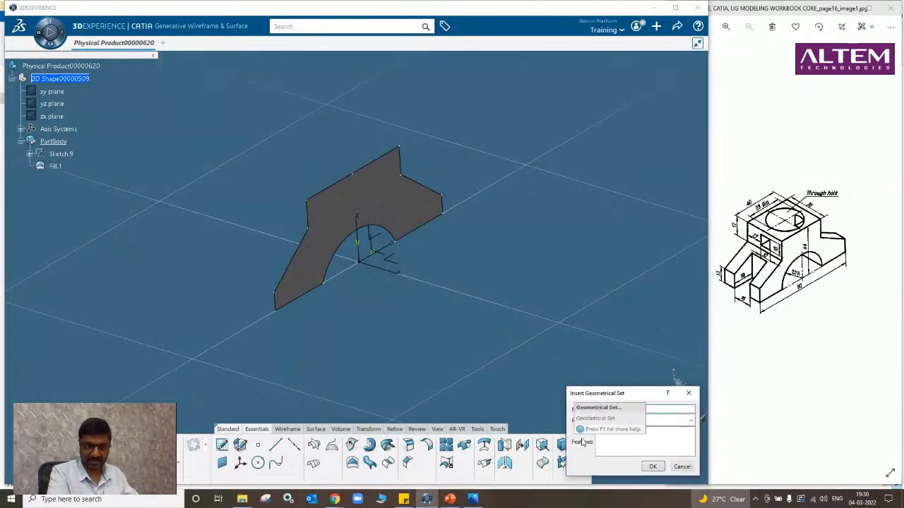
click(653, 468)
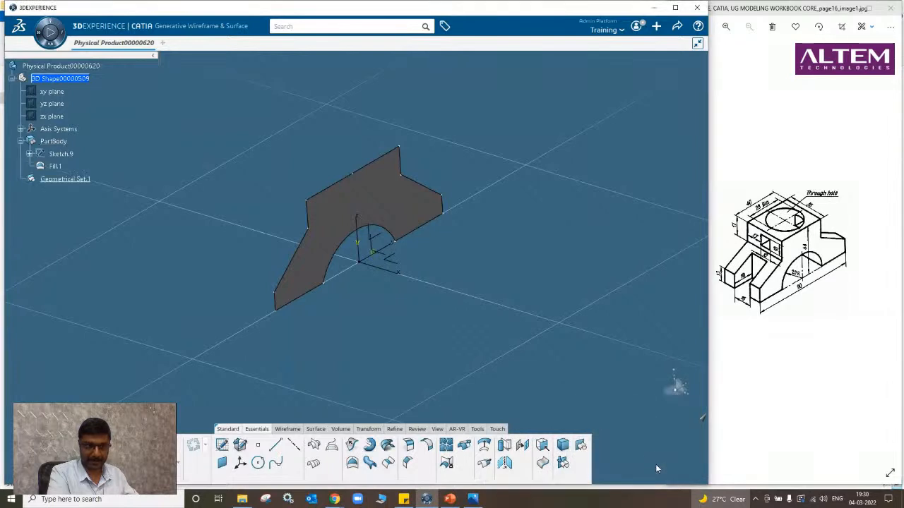
Move the fill surface and its profile sketch from PartBody into Geometrical Set.1 by cutting and pasting, and expand the set.
click(56, 165)
right_click(61, 155)
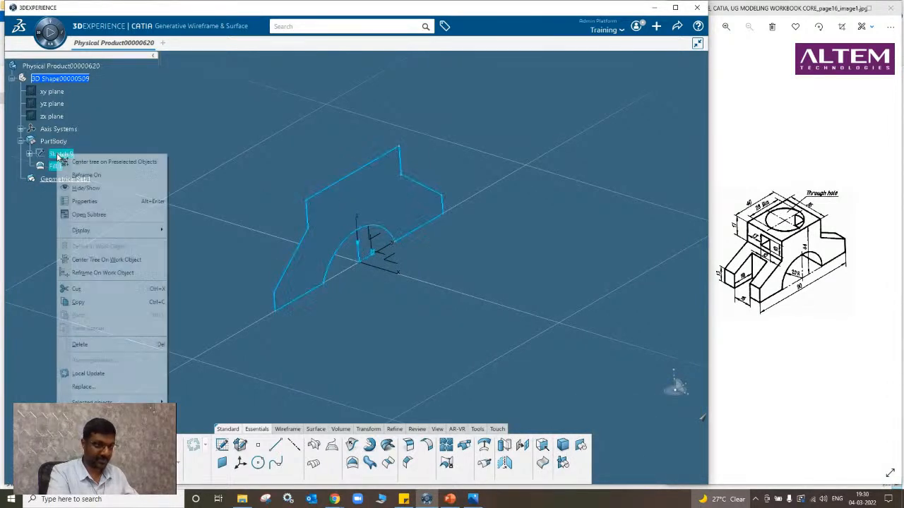
click(88, 289)
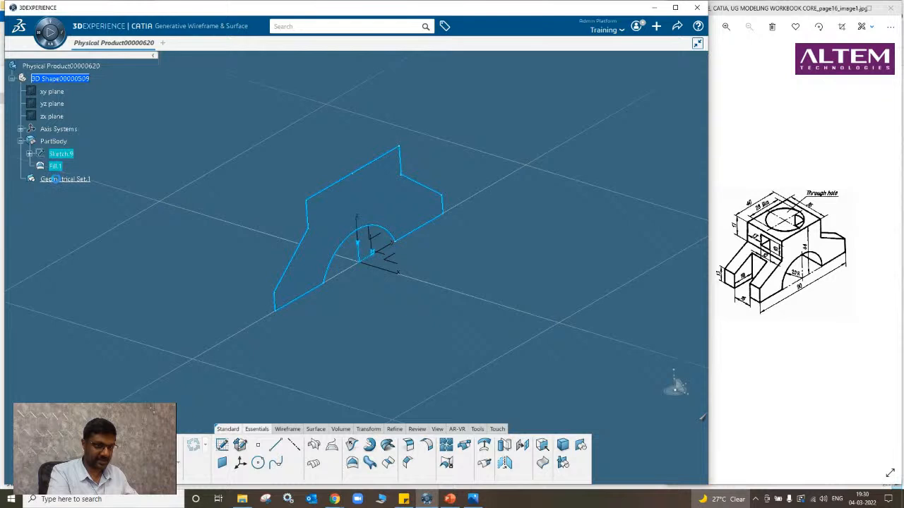
right_click(59, 181)
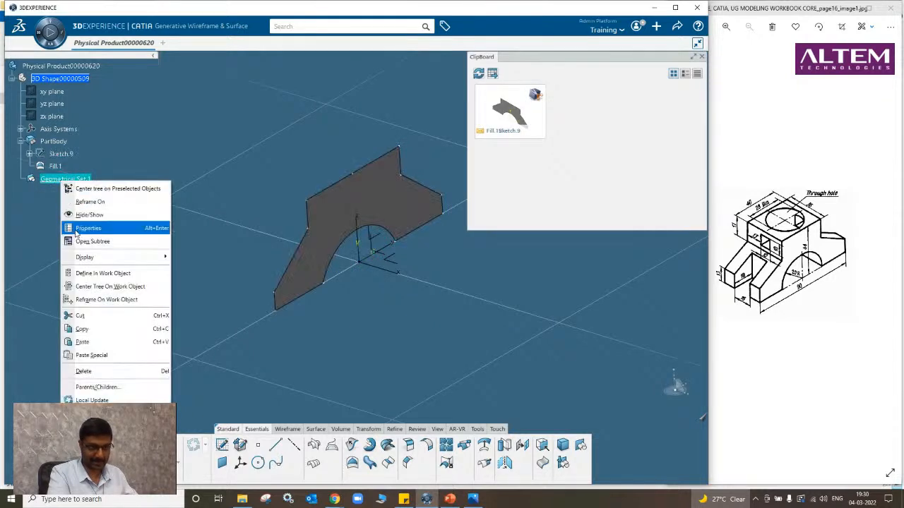
click(89, 341)
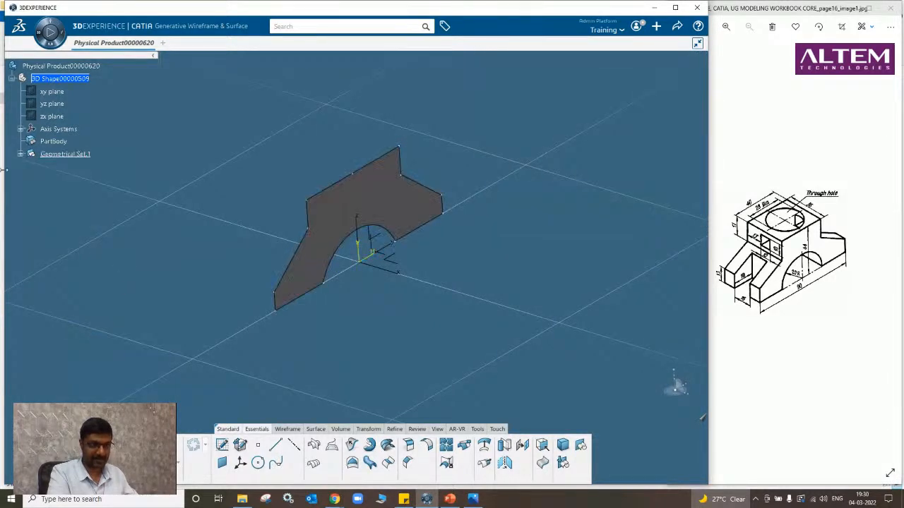
click(20, 155)
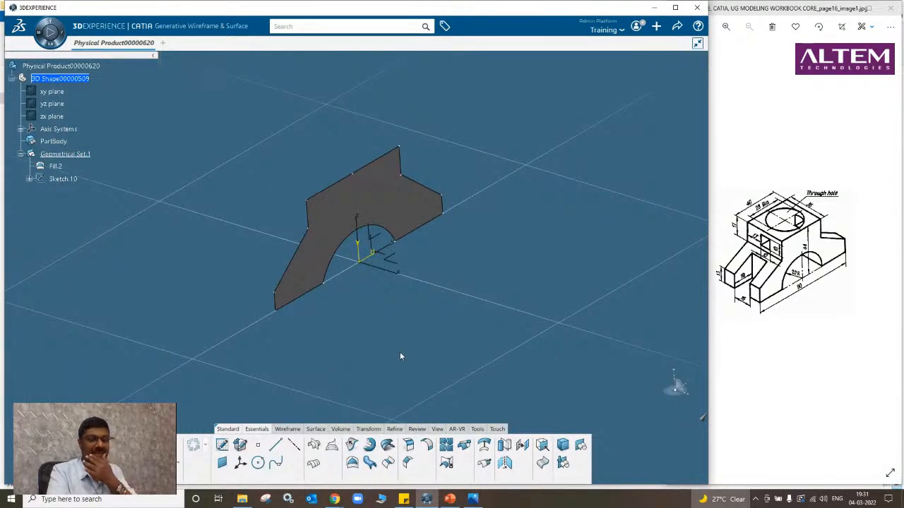
Hide the profile sketch in Geometrical Set.1.
right_click(65, 179)
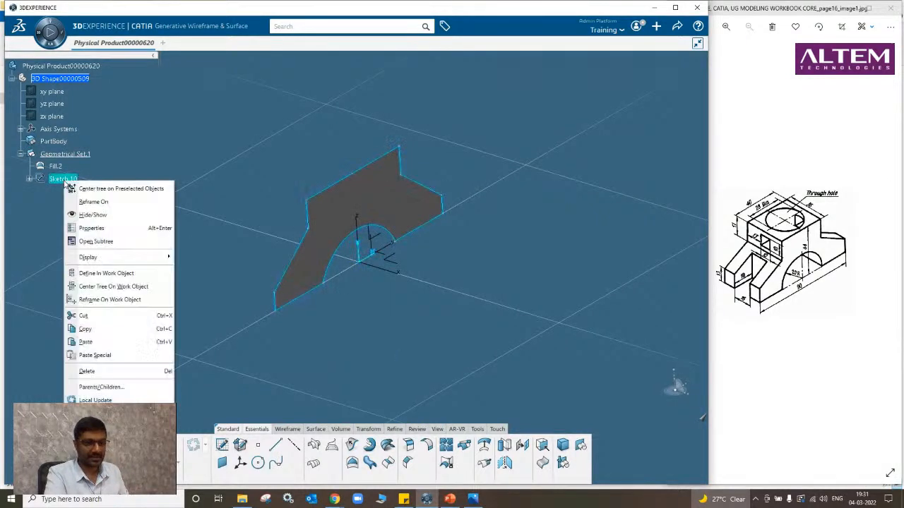
click(70, 214)
middle_drag(369, 304, 358, 313)
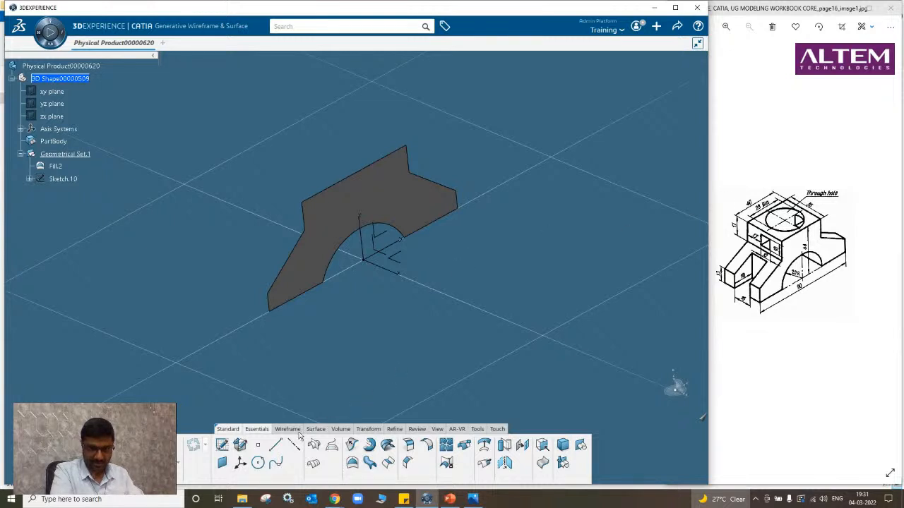
Set up a Translate of the fill surface along the absolute X axis by 36 mm and preview it.
click(367, 429)
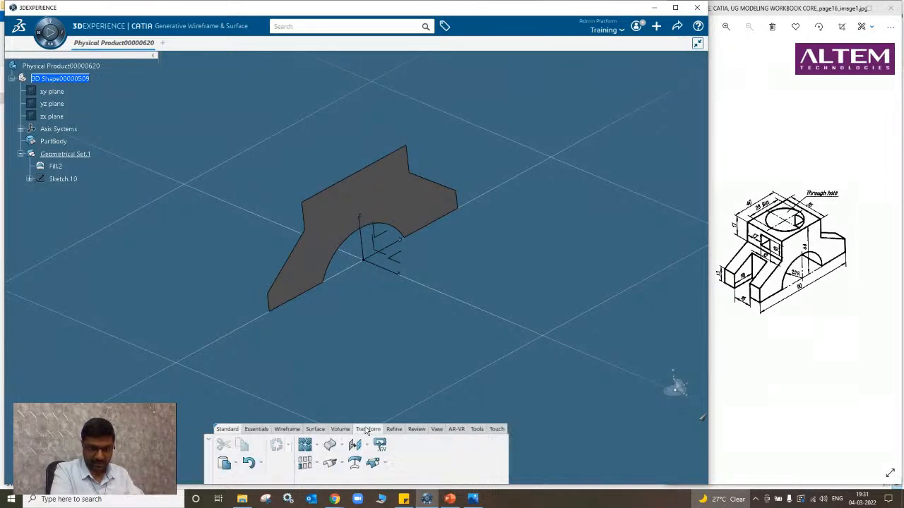
click(340, 463)
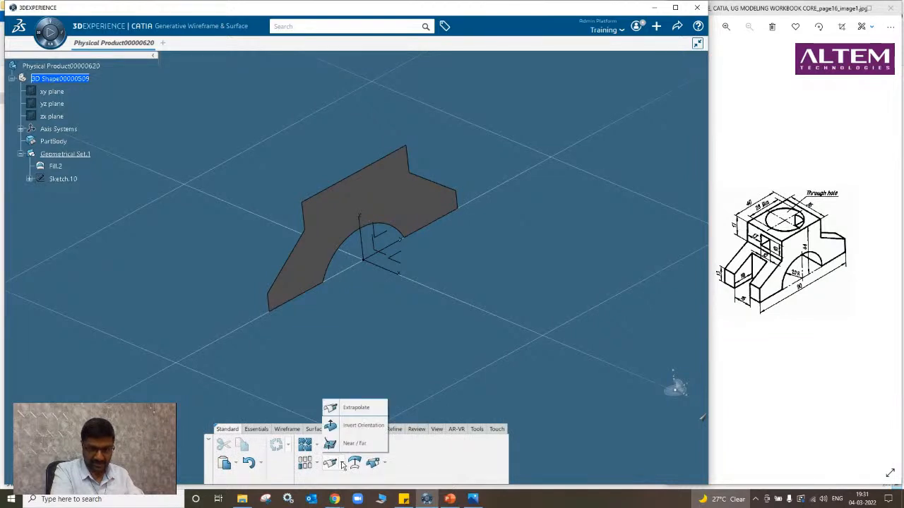
click(342, 464)
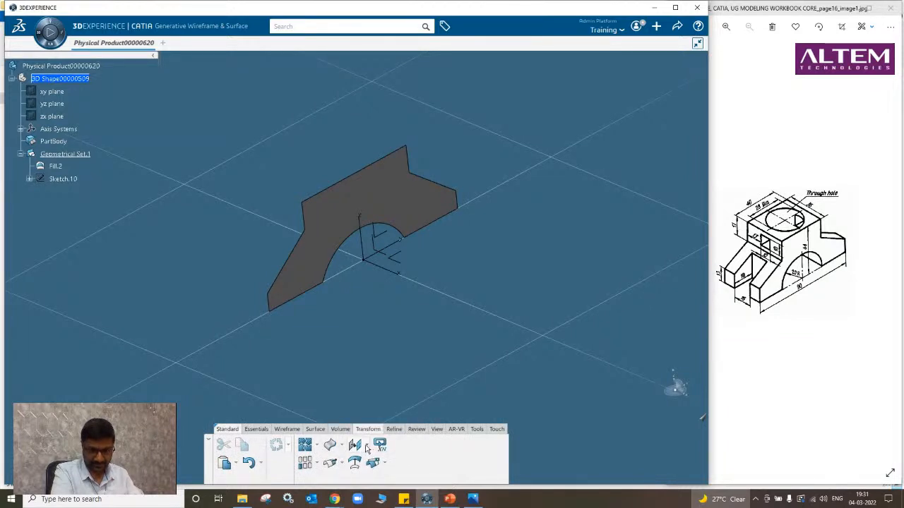
click(355, 445)
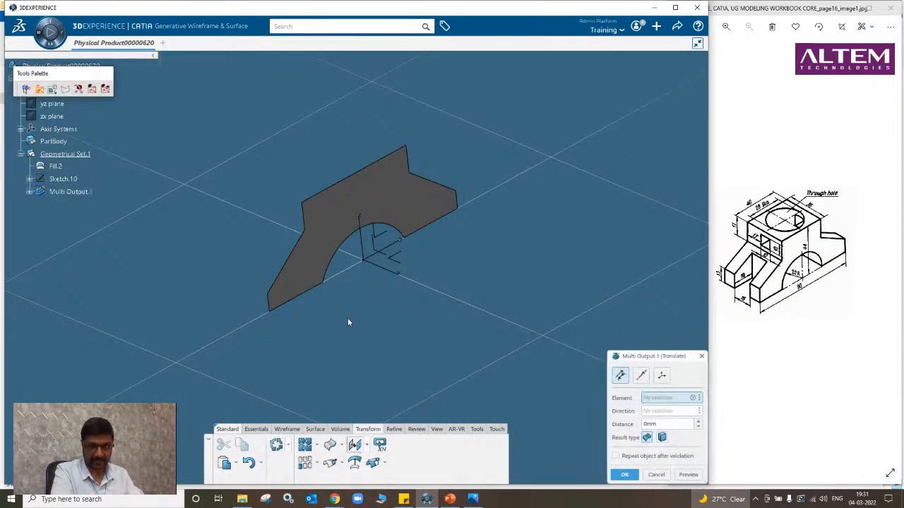
click(348, 242)
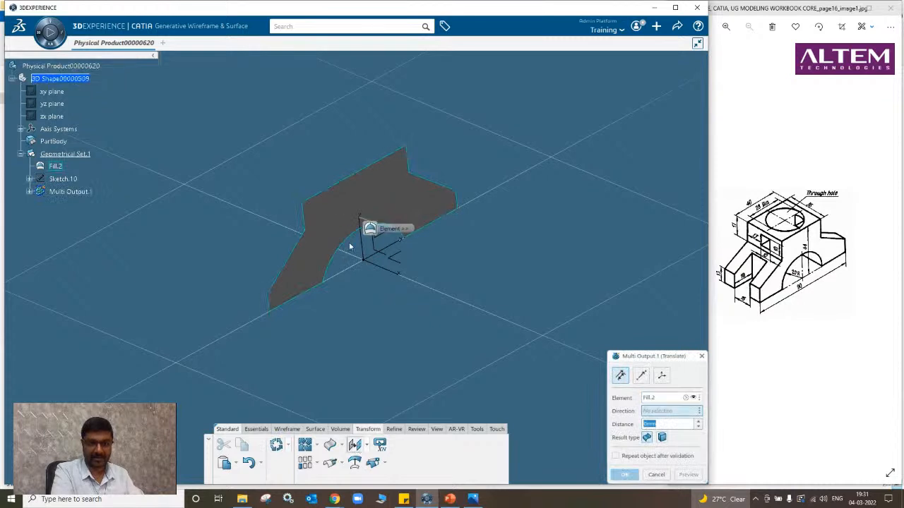
click(384, 270)
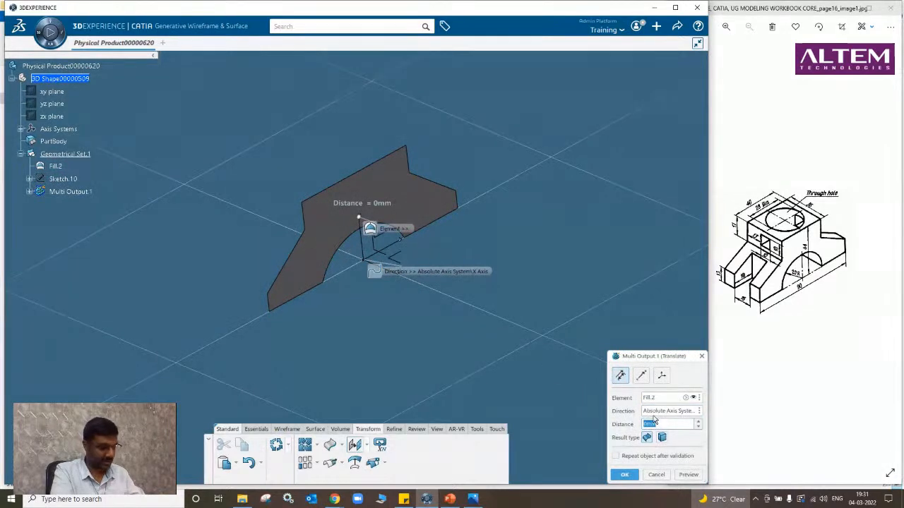
text(36)
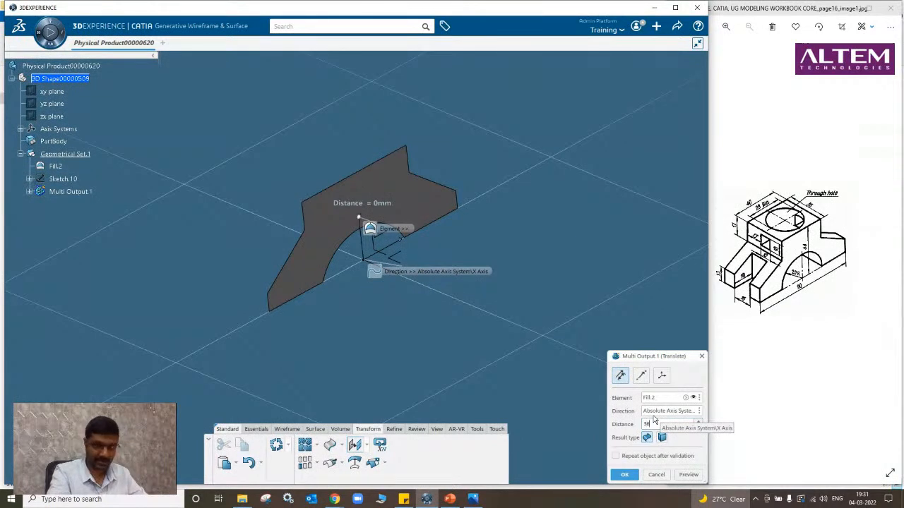
click(688, 475)
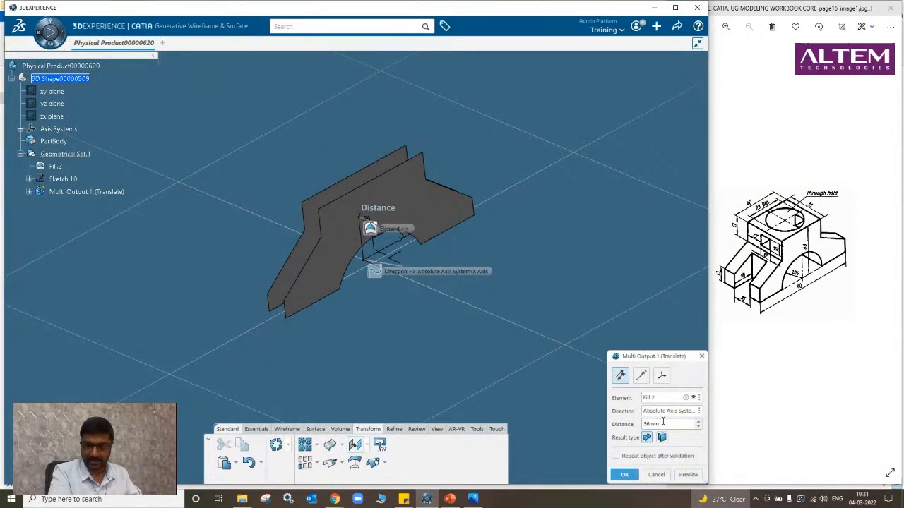
Reverse the translation by setting the distance to -36 mm and create the translated surface.
drag(663, 422, 625, 429)
text(-)
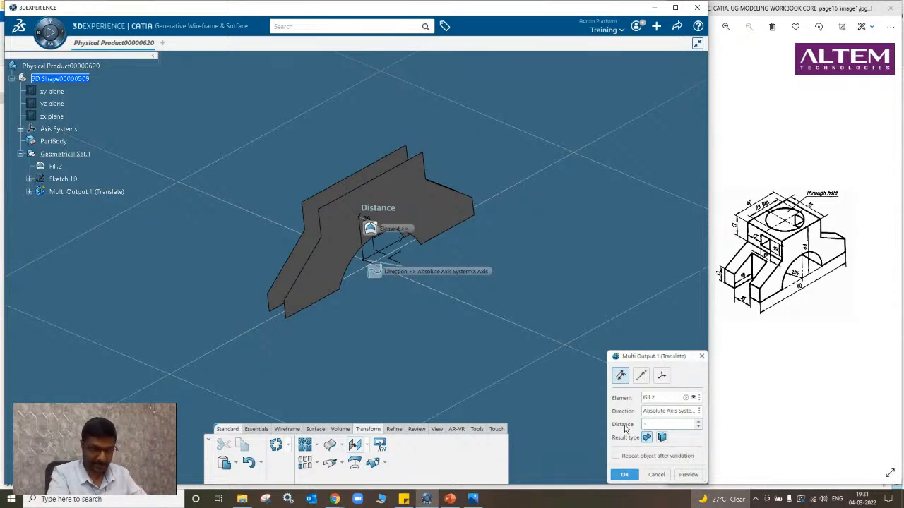
text(36)
click(624, 474)
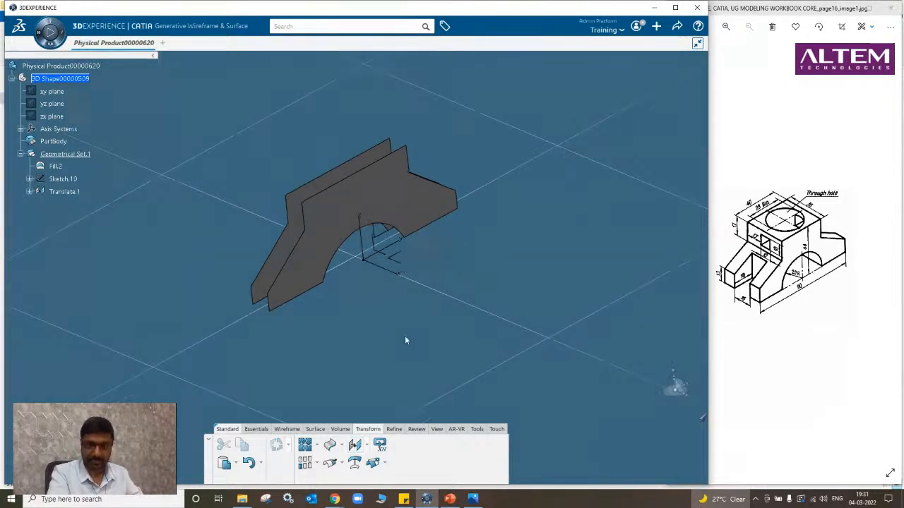
Set the distance of the translated copy of the profile surface to -100 mm.
middle_drag(360, 319, 467, 326)
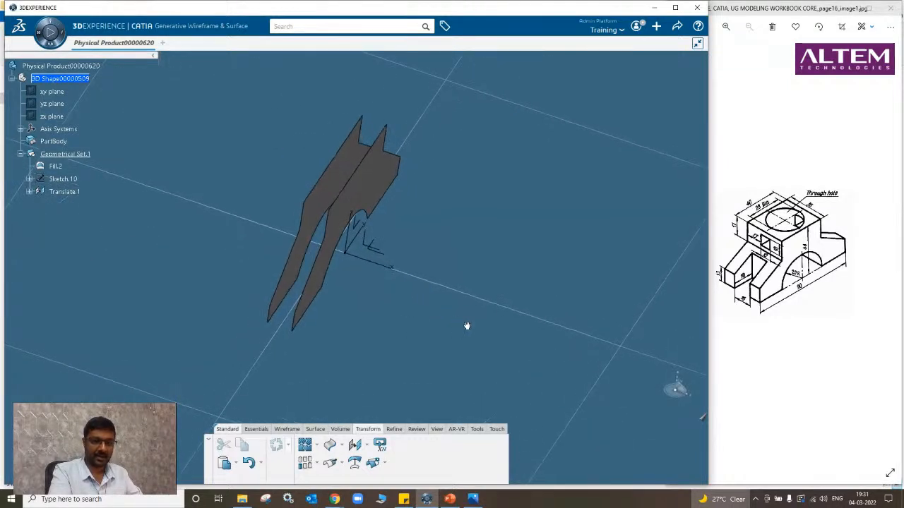
double_click(71, 192)
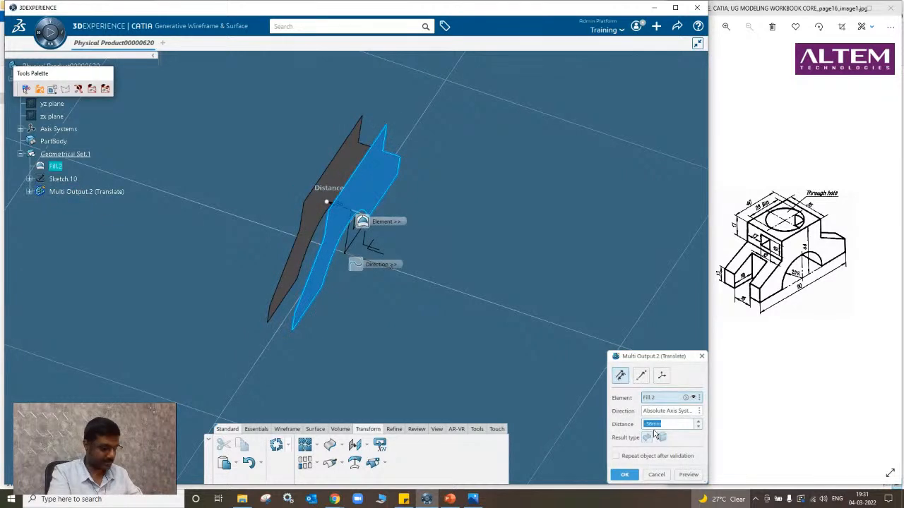
key(BackSpace)
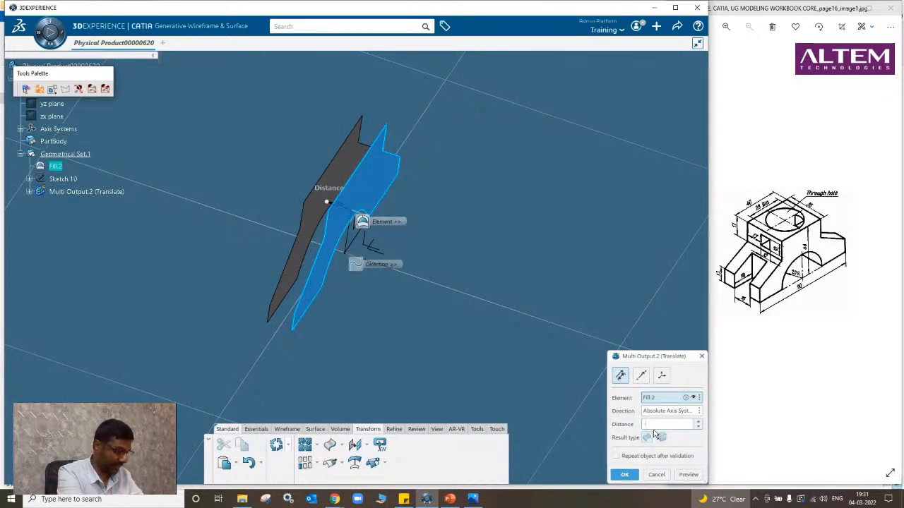
text(-100mm)
key(Return)
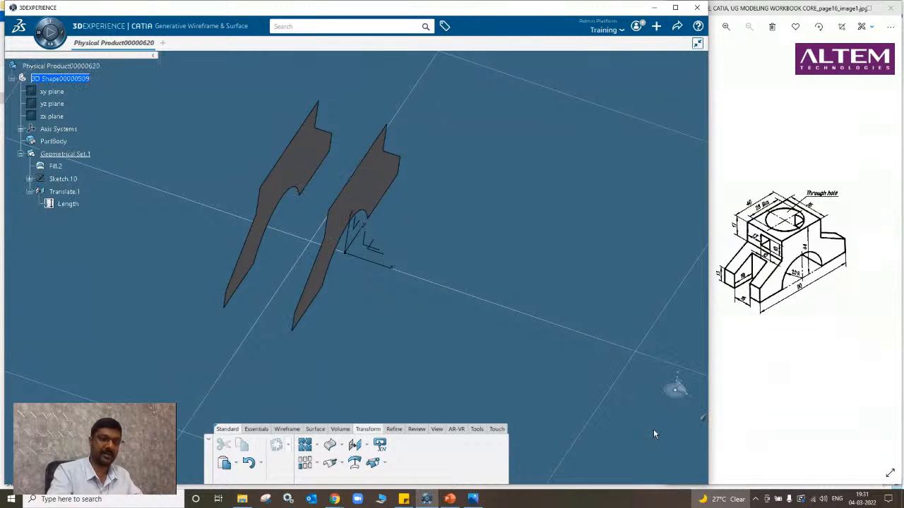
Create a point-point line joining the front upper corners of the two parallel profile surfaces.
middle_drag(433, 356, 319, 315)
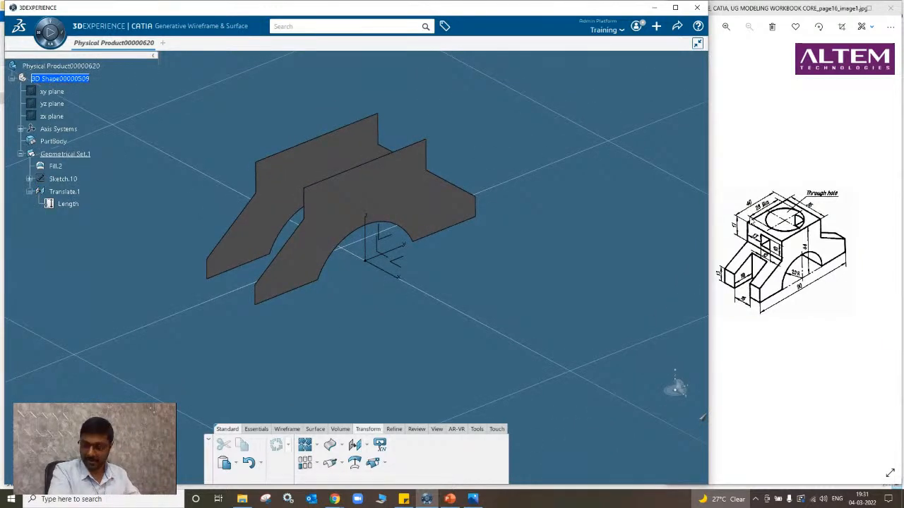
middle_drag(351, 266, 434, 335)
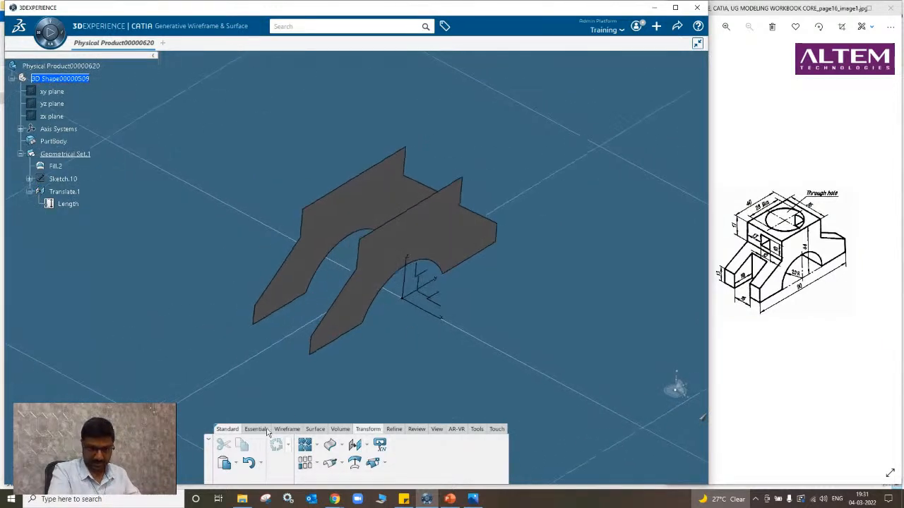
click(265, 432)
click(275, 444)
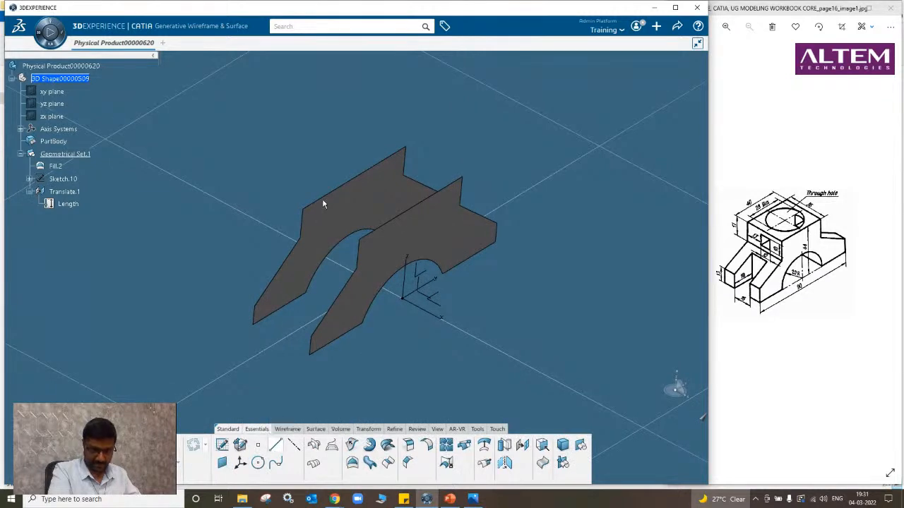
click(308, 211)
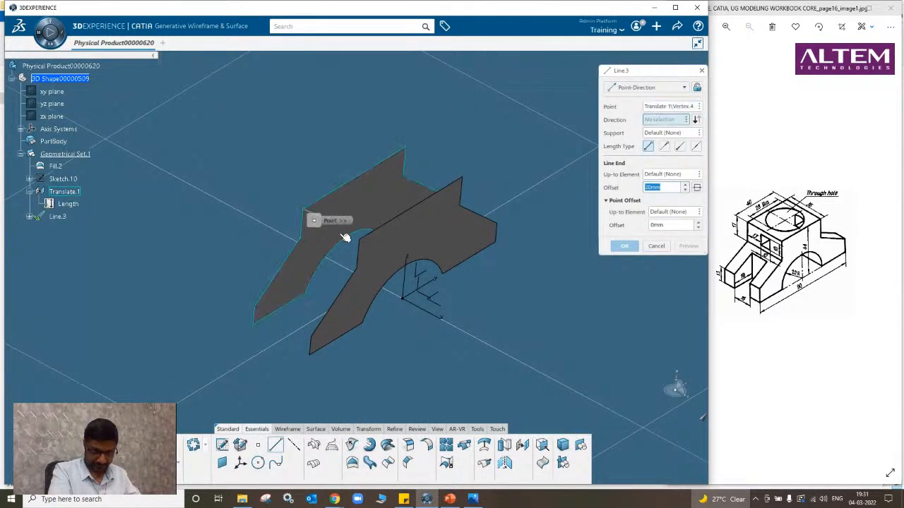
click(413, 256)
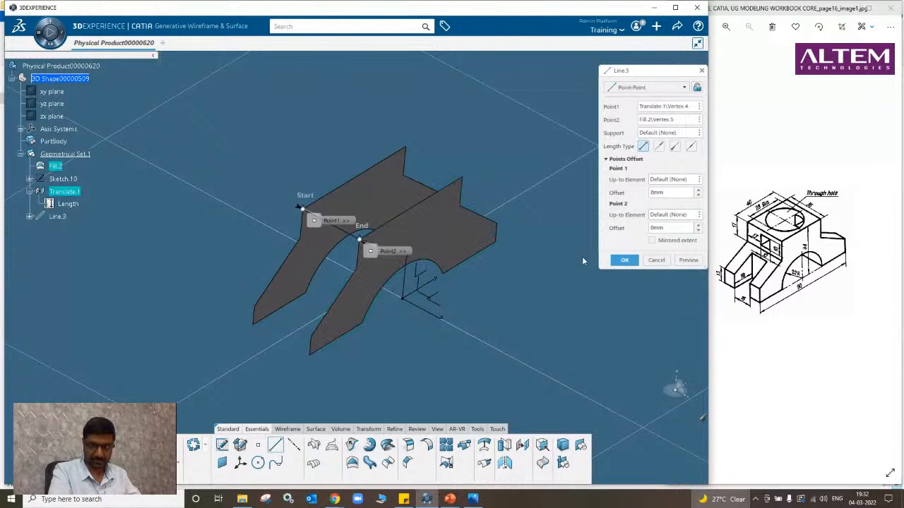
click(624, 245)
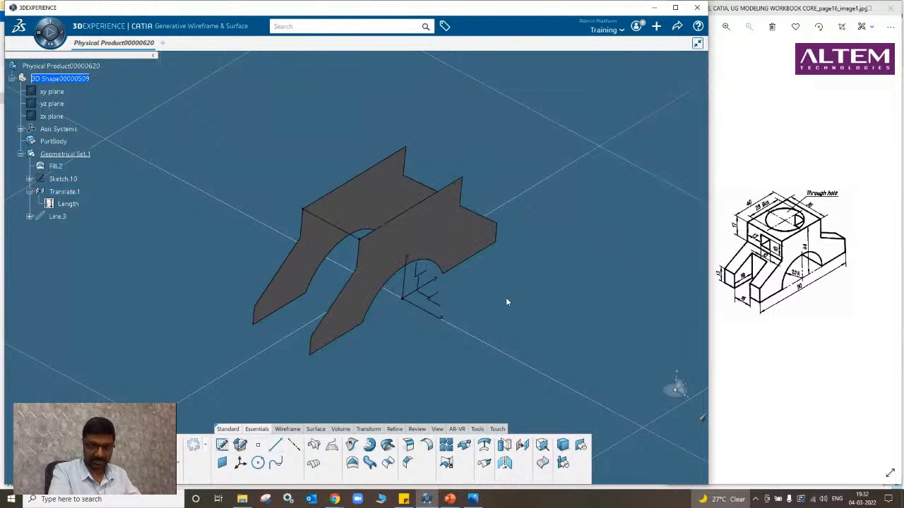
Create a point-point line joining the rear upper corners of the two profile surfaces.
click(275, 444)
click(405, 147)
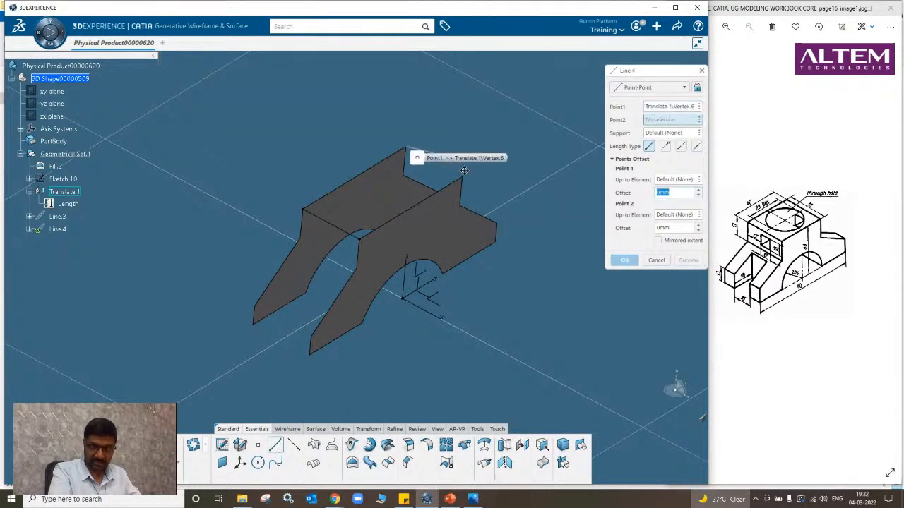
click(463, 178)
click(624, 261)
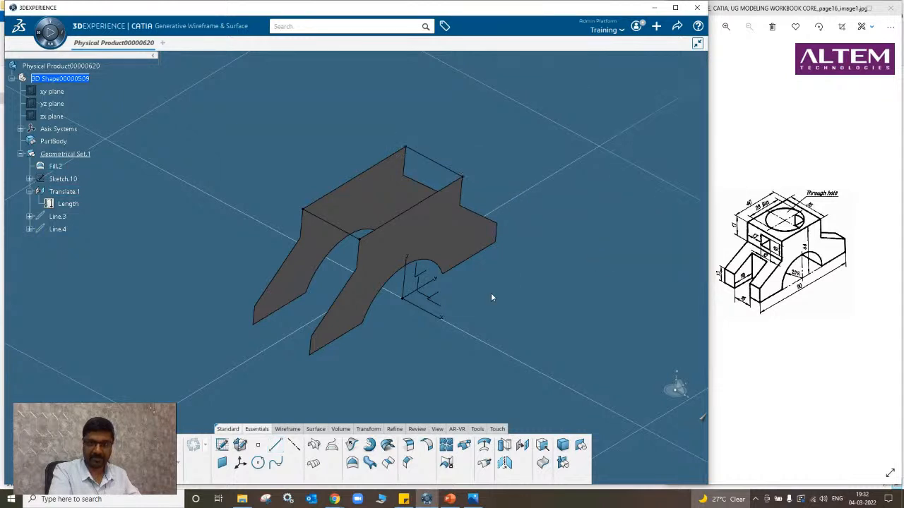
middle_drag(491, 292, 431, 375)
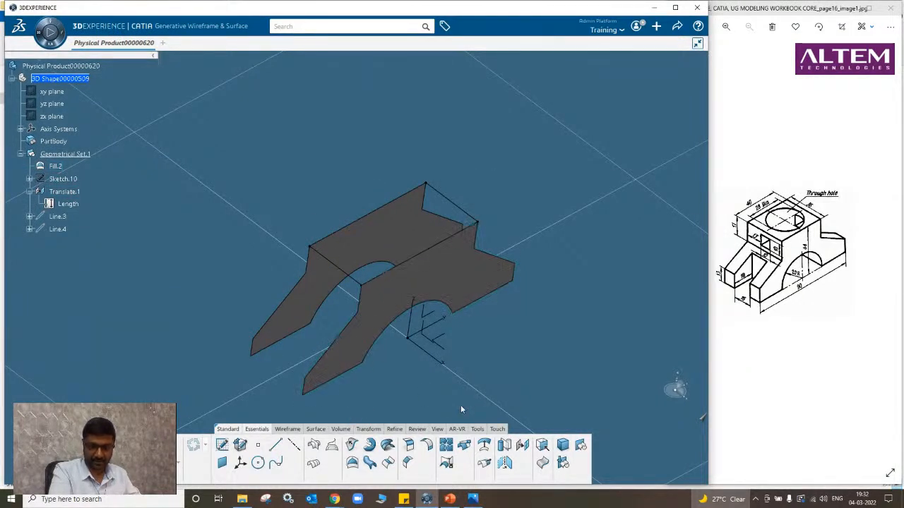
click(478, 430)
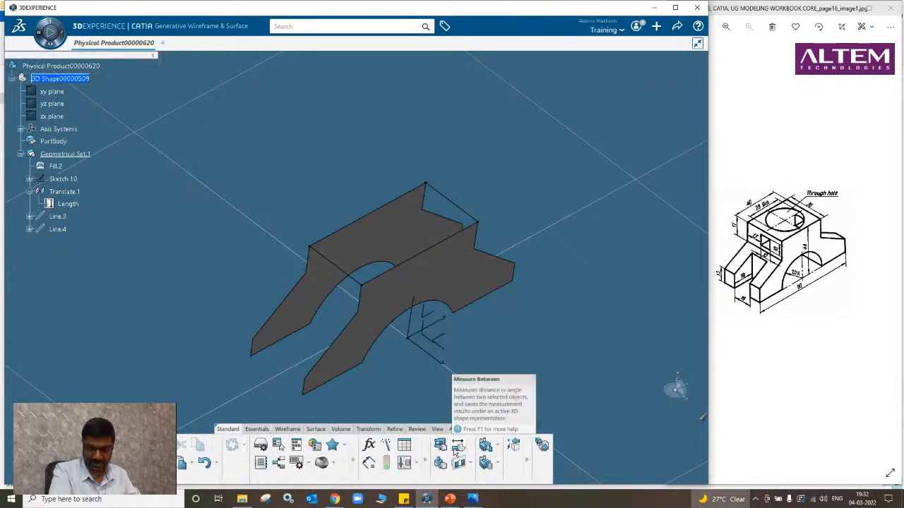
click(457, 451)
click(345, 228)
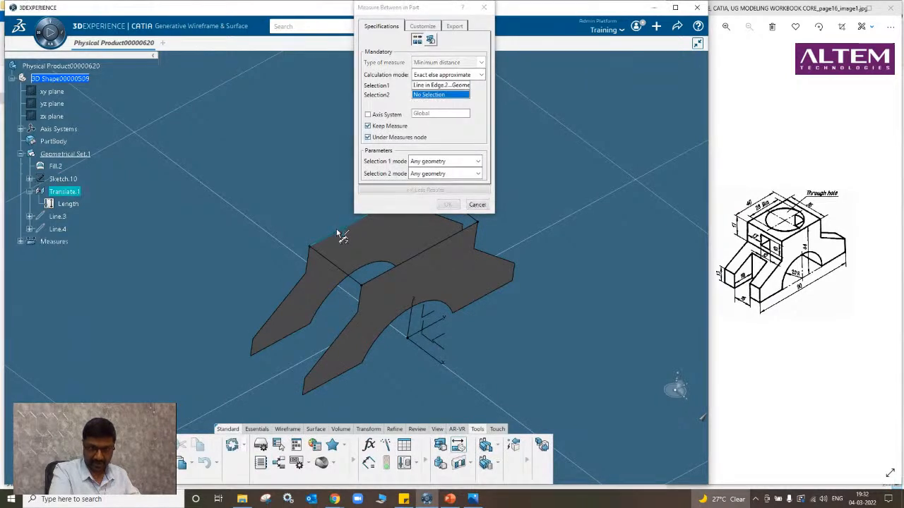
middle_drag(212, 213, 113, 174)
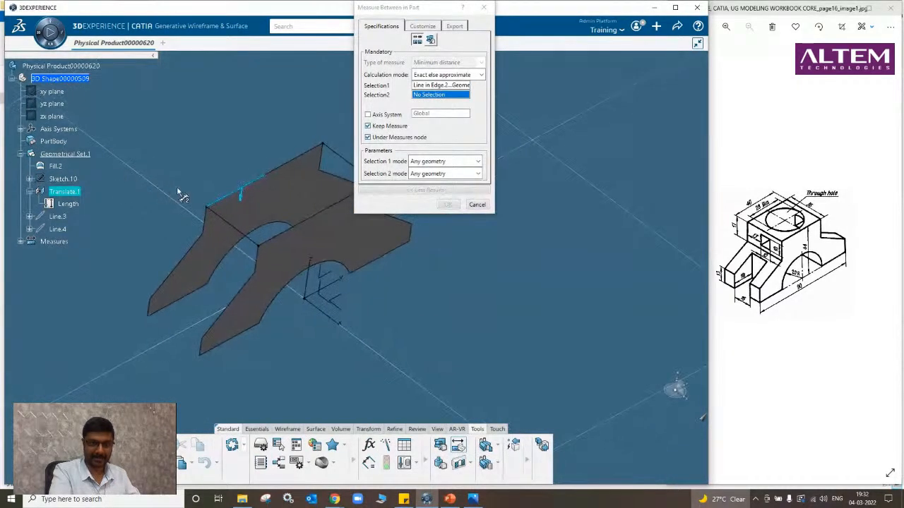
click(477, 205)
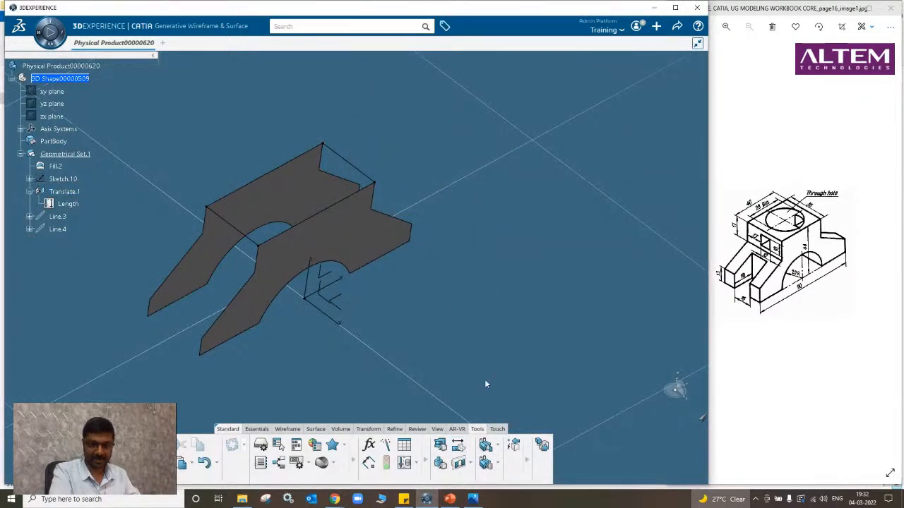
Measure the distance between the front and rear upper corners of the translated surface and keep the measure, placing its label clear of the model.
click(457, 444)
click(205, 210)
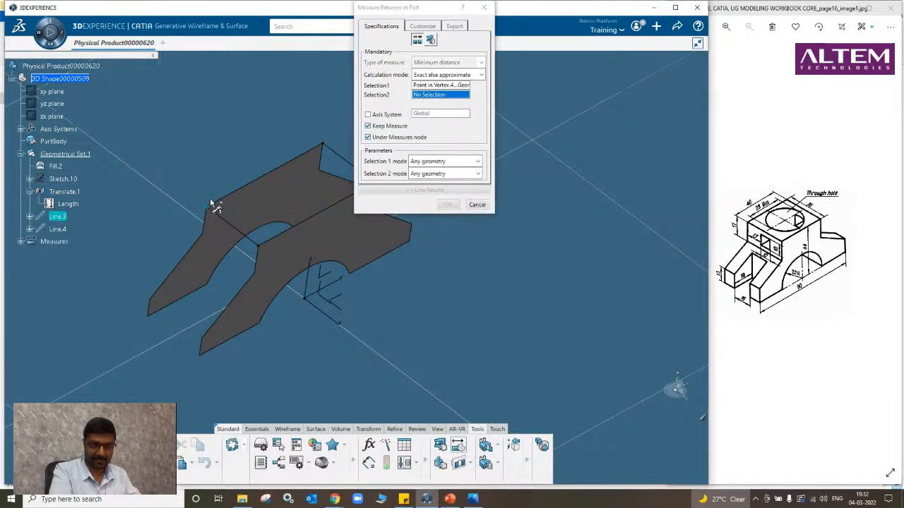
click(323, 146)
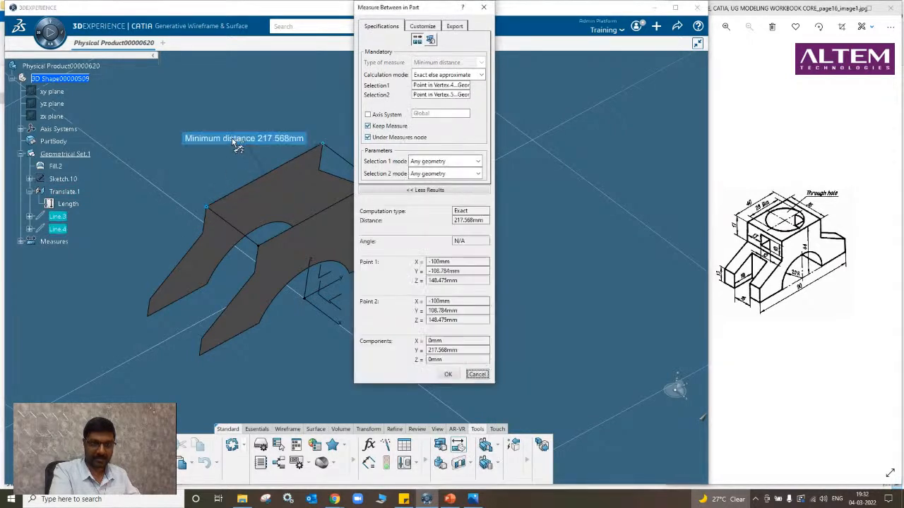
drag(237, 145, 211, 131)
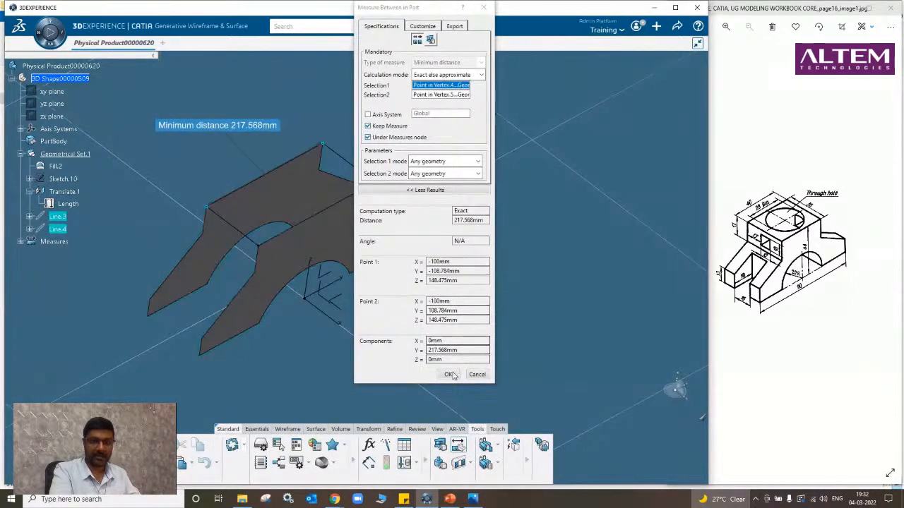
click(447, 375)
middle_drag(405, 369, 432, 374)
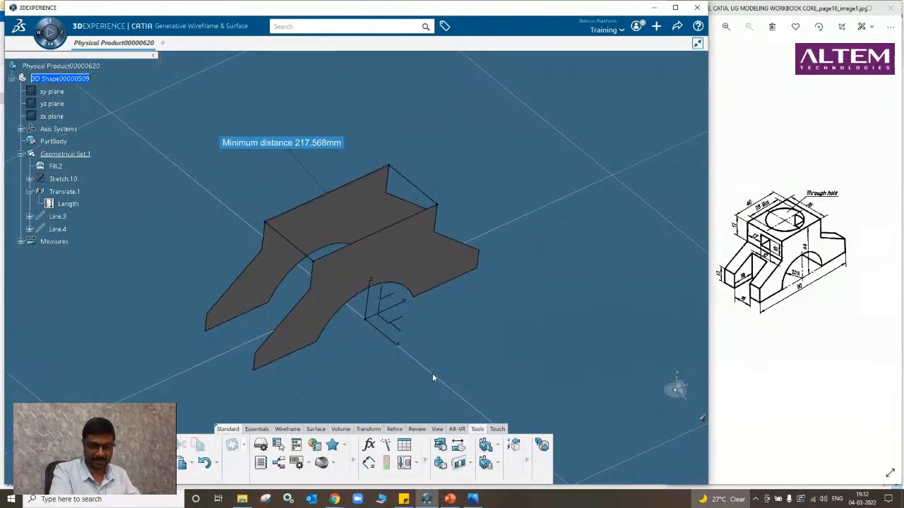
Extrude the front upper connecting line 217.568 mm along the Y axis to form the top surface.
click(262, 430)
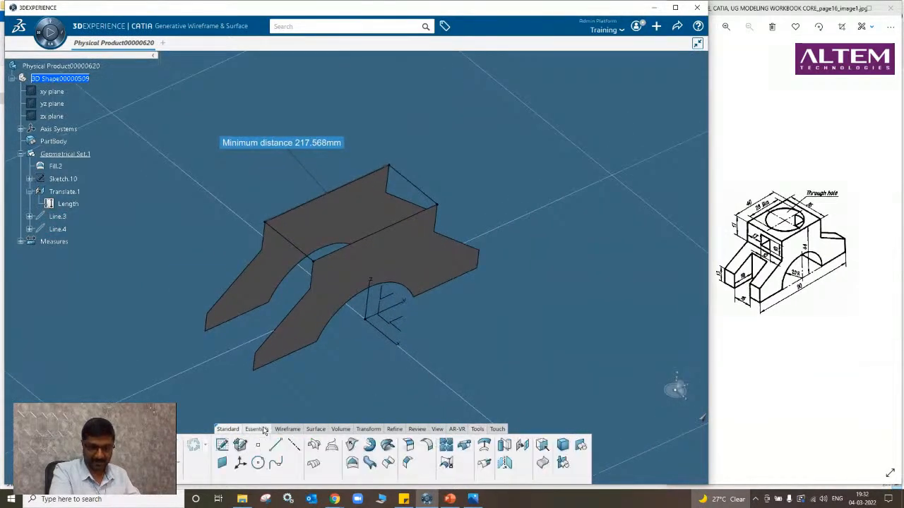
click(351, 445)
click(295, 246)
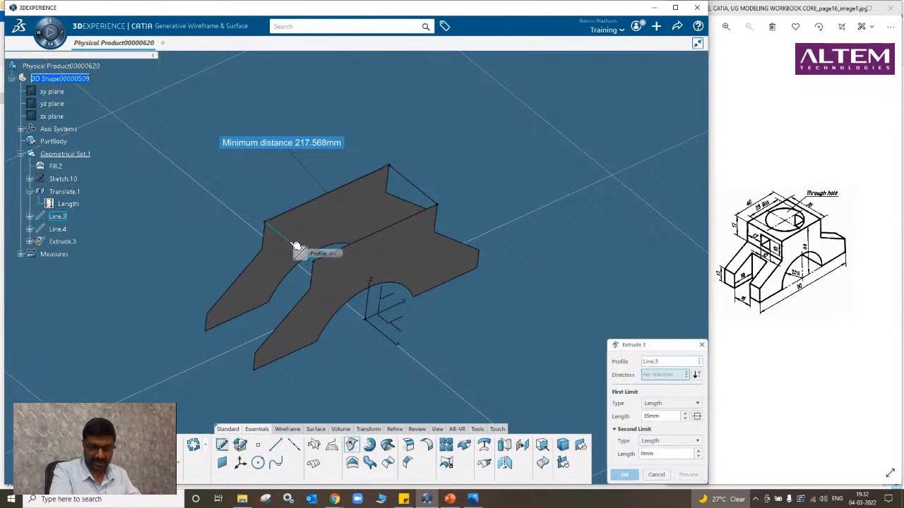
click(398, 312)
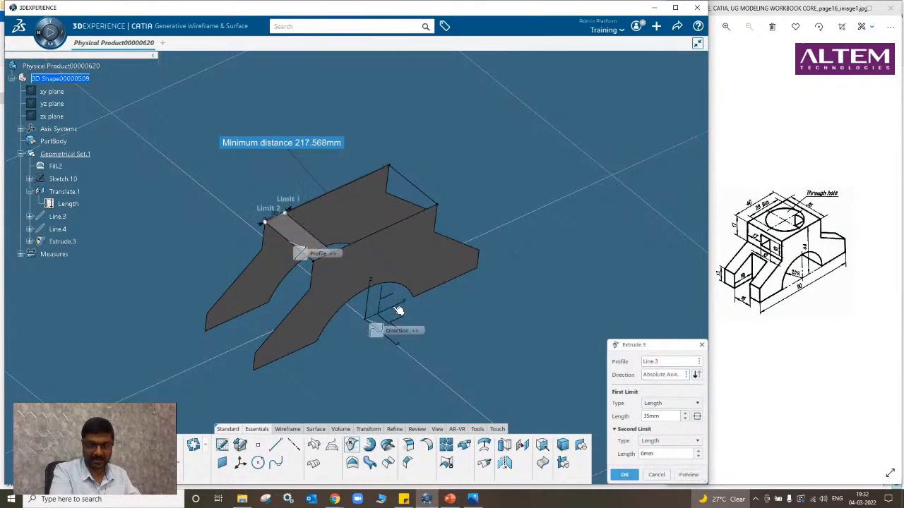
double_click(659, 416)
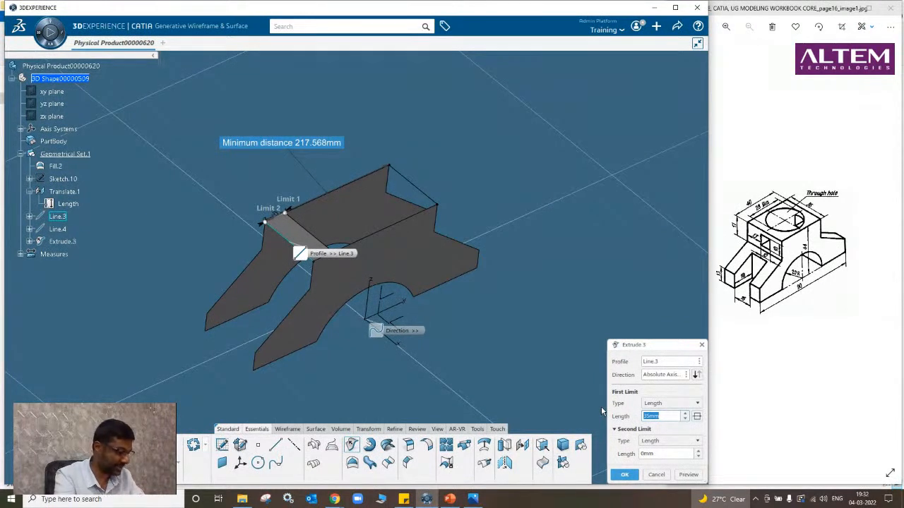
text(217.568)
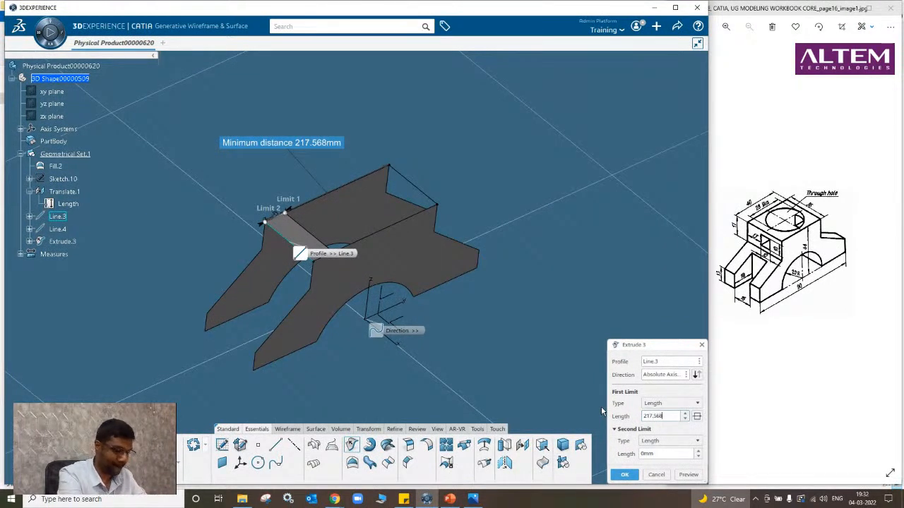
key(Return)
Hide the distance measurement between the upper corners.
middle_drag(258, 370, 319, 336)
right_click(283, 94)
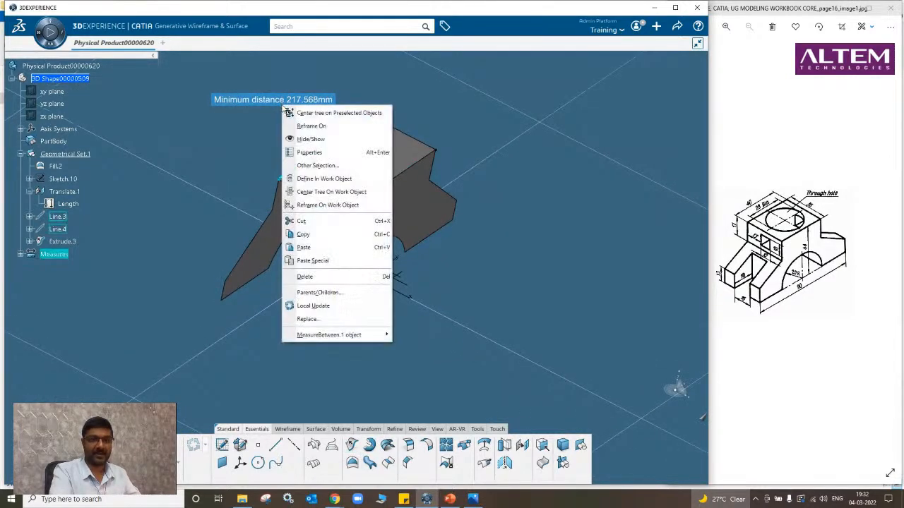
click(314, 135)
Create a point-point line joining the front shoulder corners of both side surfaces, where the upright edges meet the sloping legs.
middle_drag(326, 273, 264, 289)
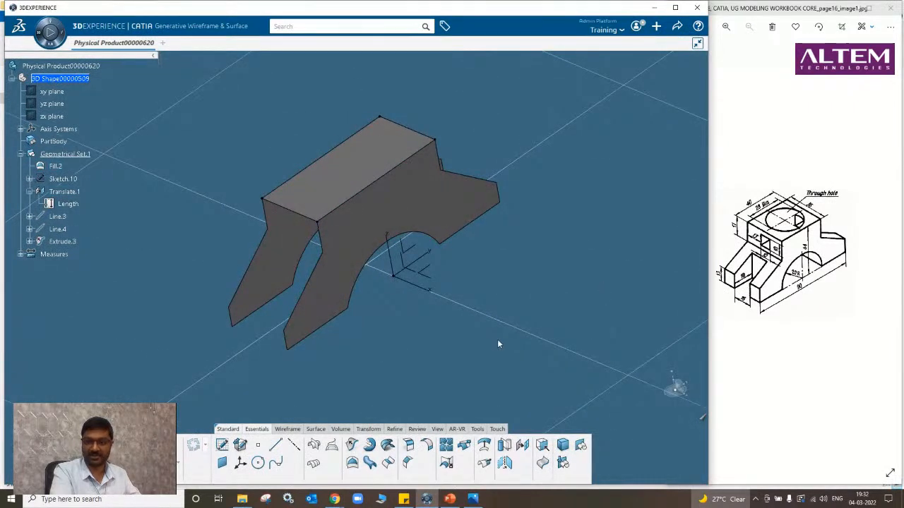
middle_drag(497, 344, 502, 325)
click(275, 444)
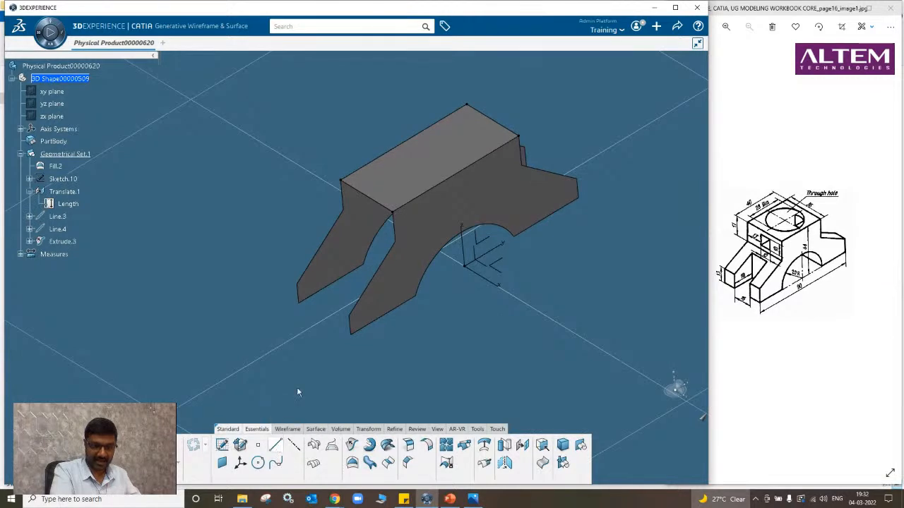
click(343, 209)
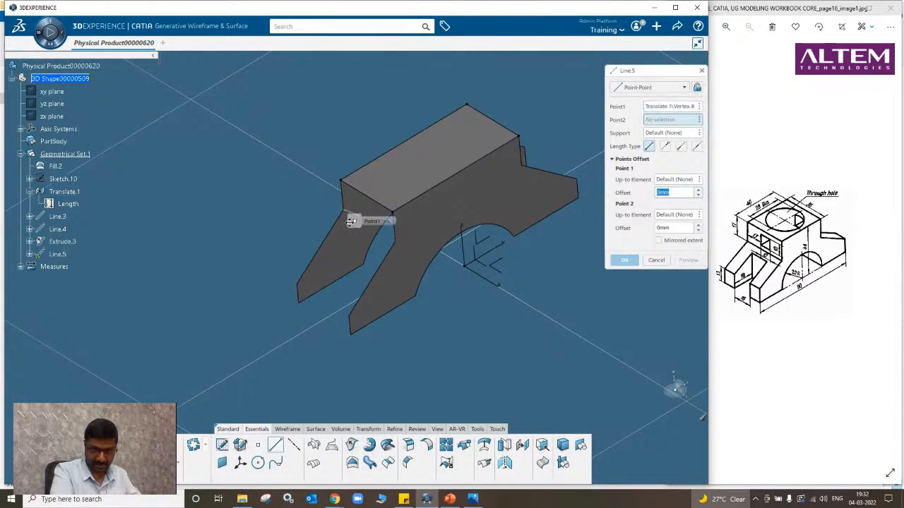
click(396, 243)
click(625, 260)
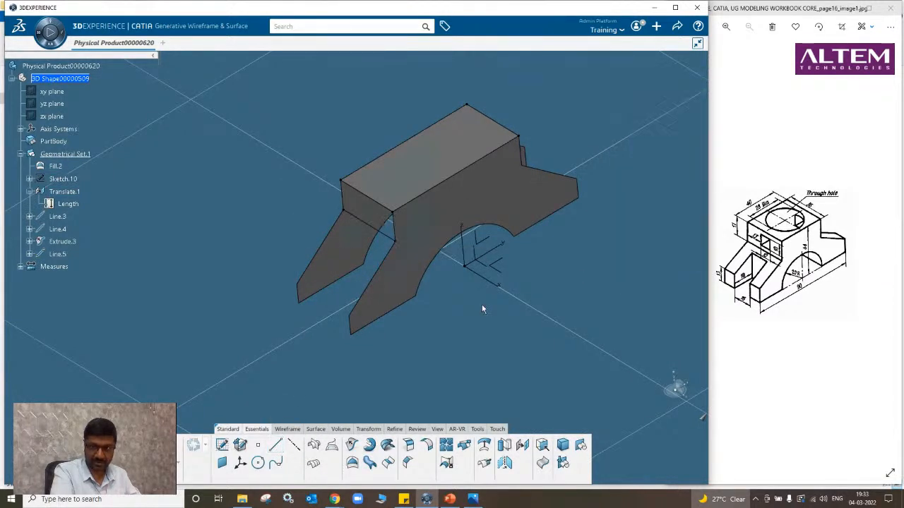
Fill the front upright face of the top block from the two connecting lines and the upright edges of both side surfaces.
middle_drag(482, 304, 347, 394)
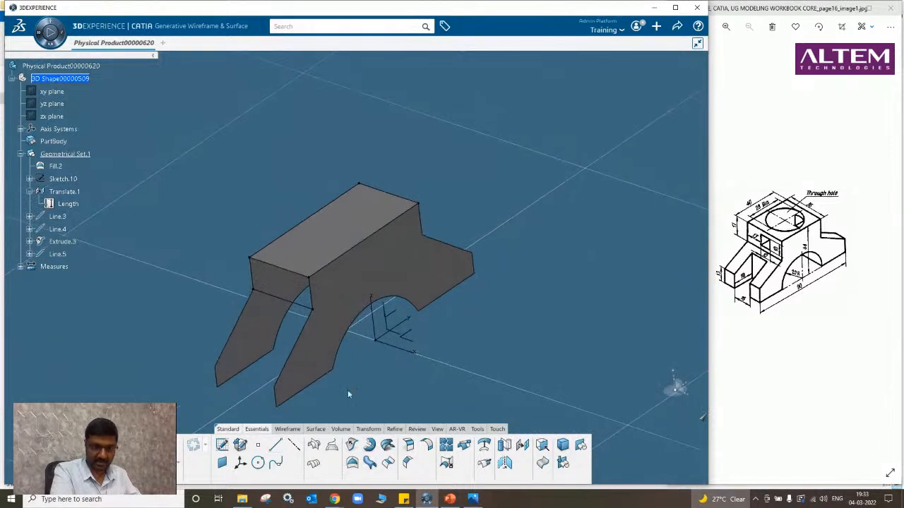
click(352, 462)
click(274, 267)
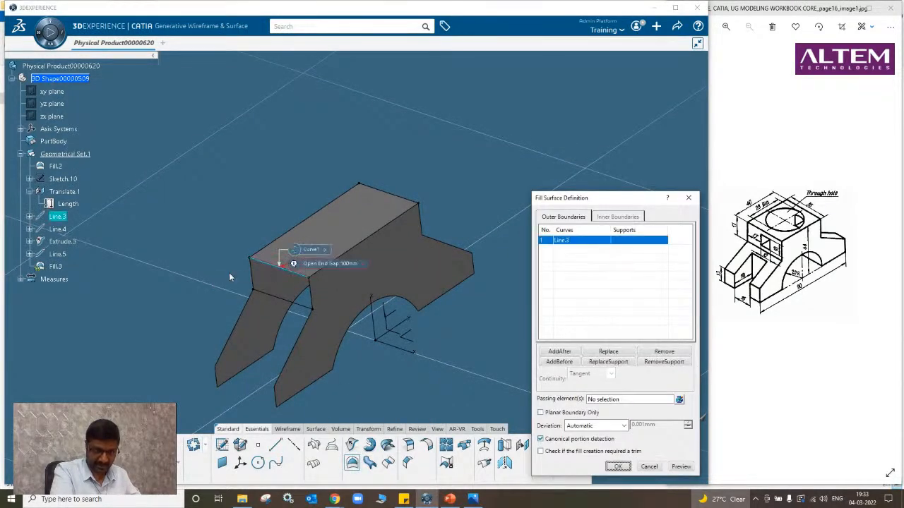
click(257, 268)
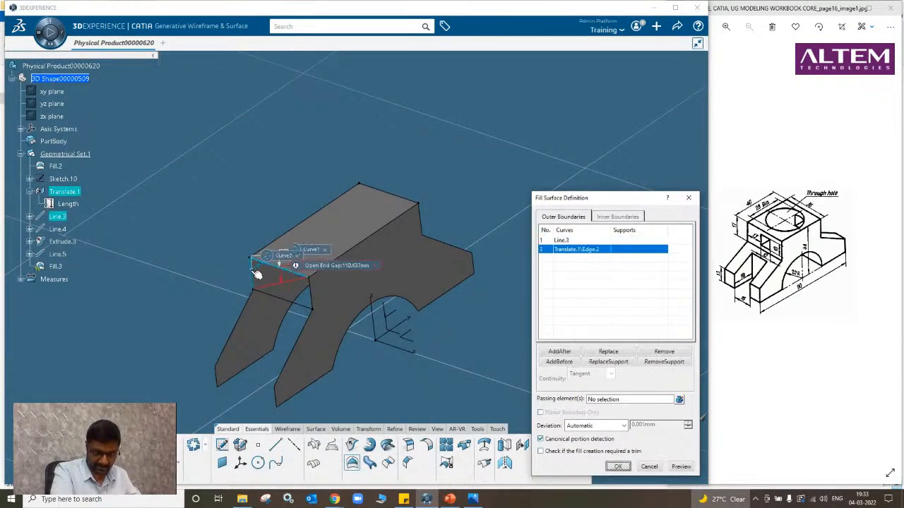
click(284, 299)
click(312, 302)
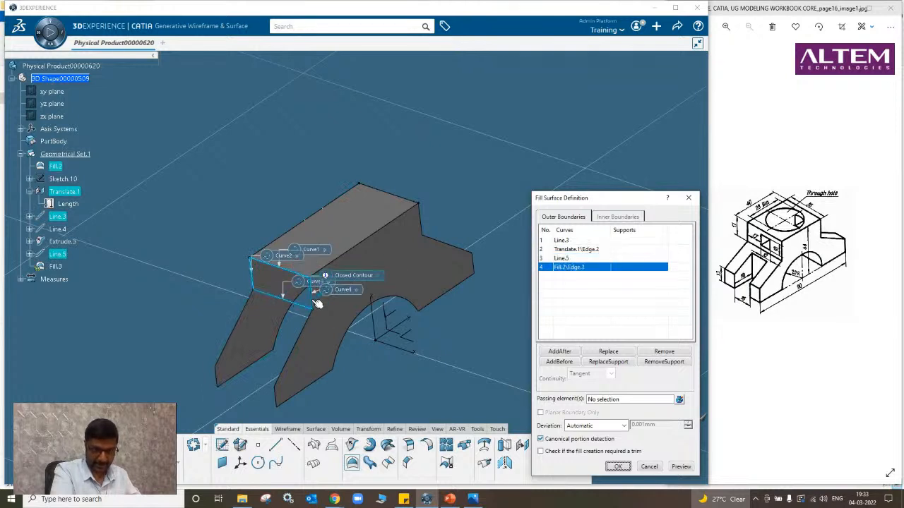
click(619, 466)
Create a point-point line joining the upper corners of the front leg ends of both side surfaces.
middle_drag(423, 366, 417, 326)
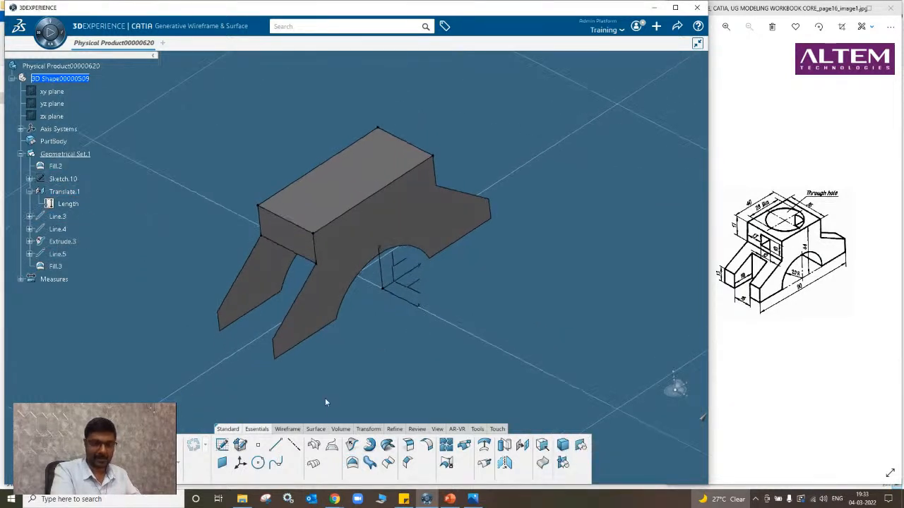
click(278, 446)
click(220, 316)
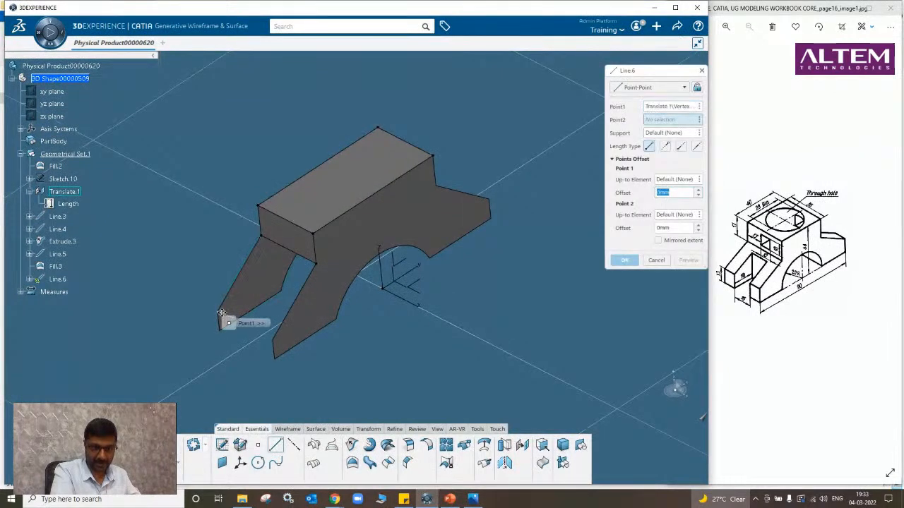
click(275, 342)
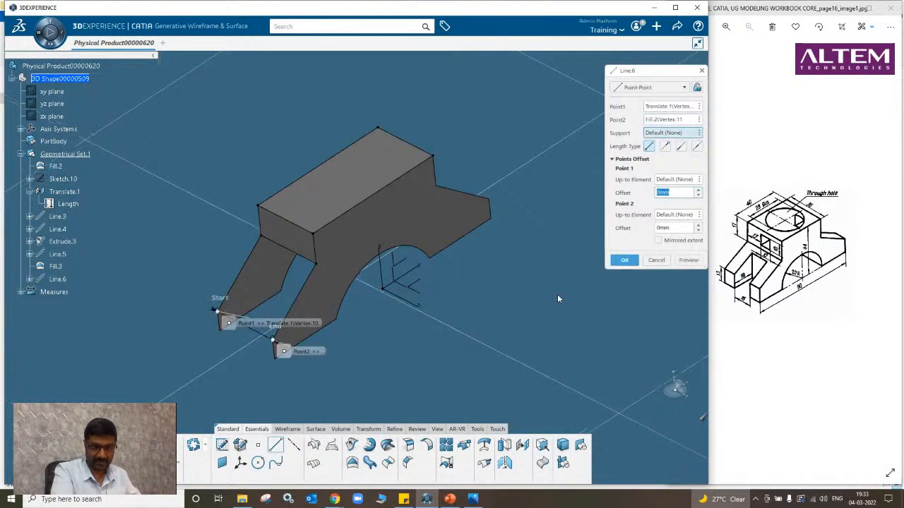
click(624, 261)
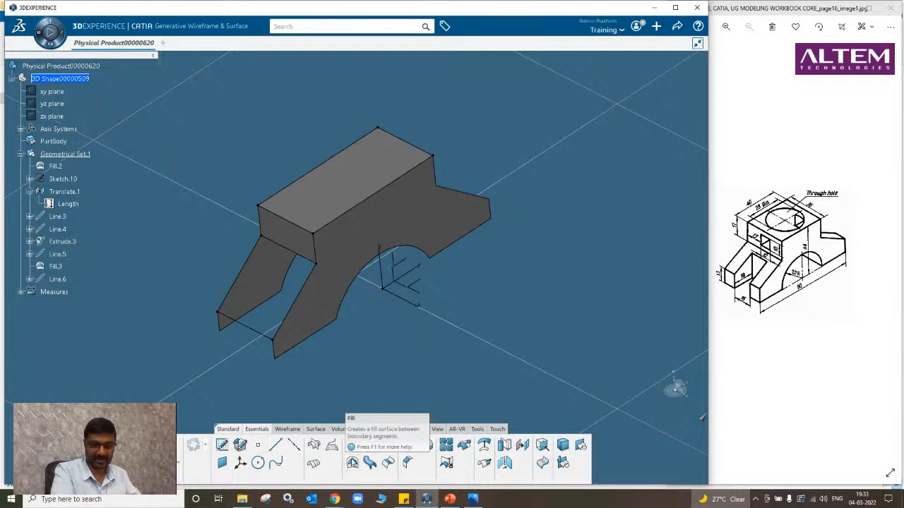
Fill the front sloping face between the shoulder line, the leg-end line and the sloping edges of both side surfaces.
click(351, 462)
click(284, 249)
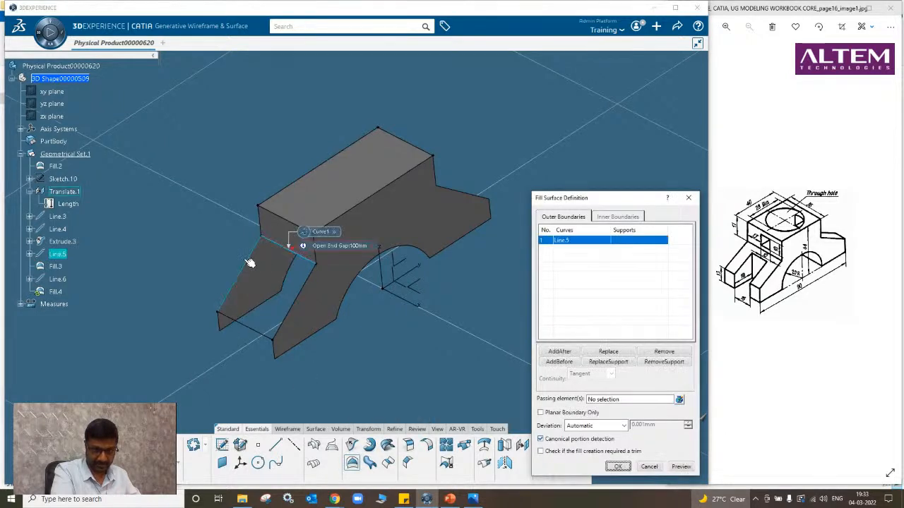
click(247, 267)
click(252, 328)
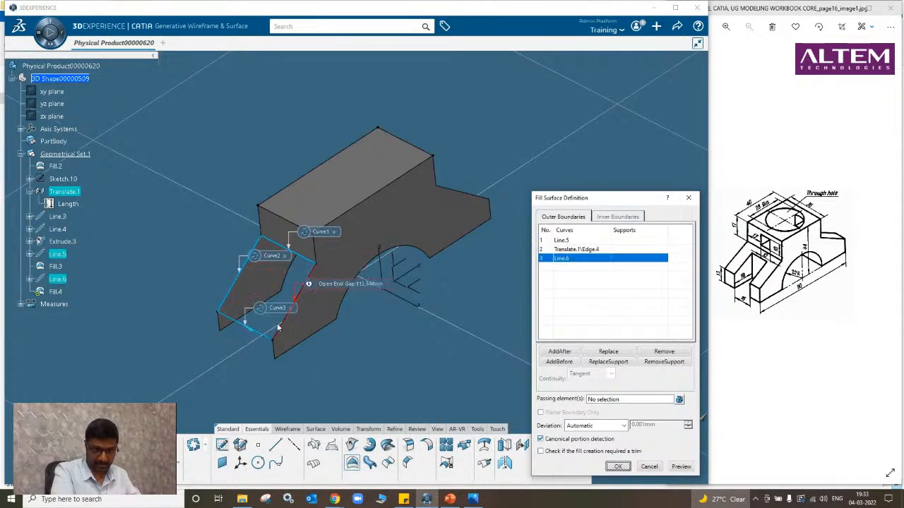
click(298, 295)
click(618, 467)
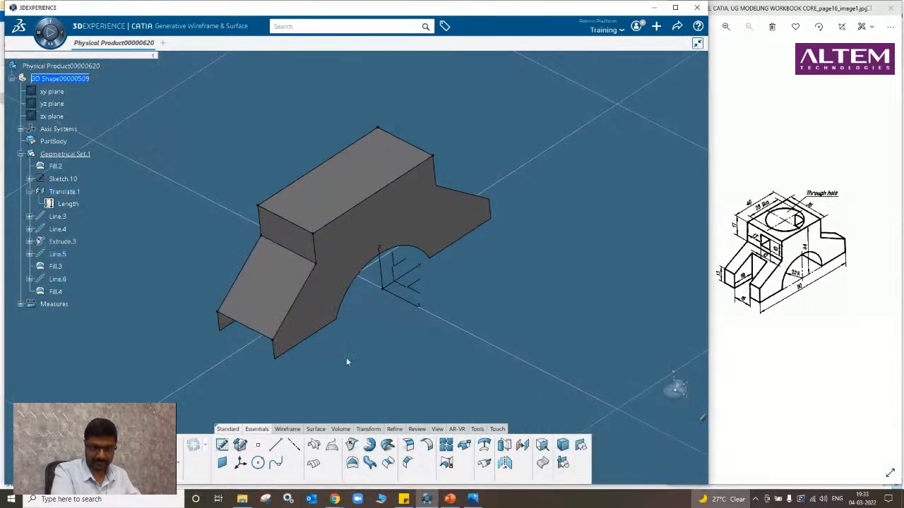
Create a point-point line joining the lower corners of the front leg ends of both side surfaces.
middle_drag(346, 363, 365, 420)
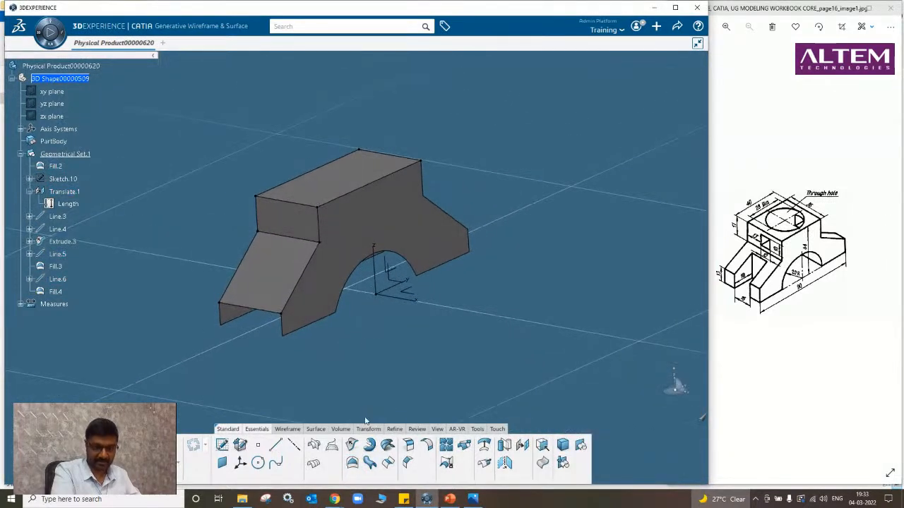
click(276, 444)
click(226, 326)
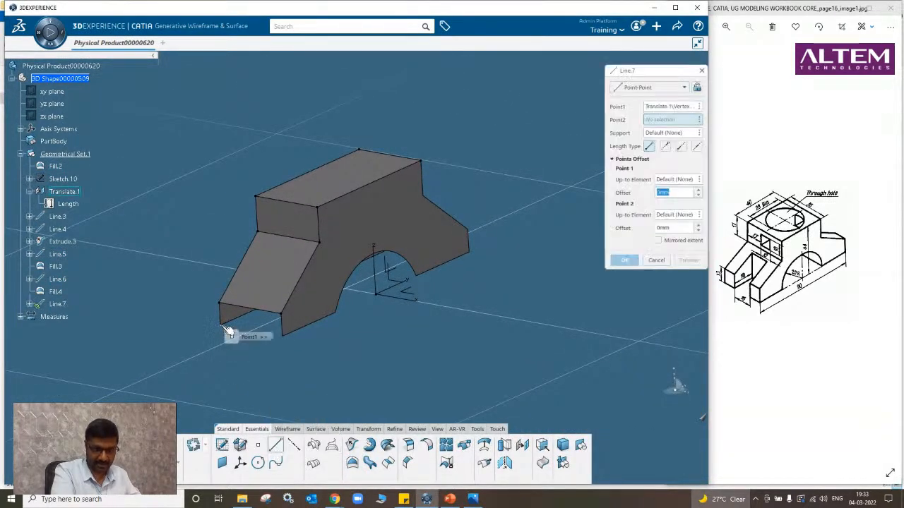
click(284, 336)
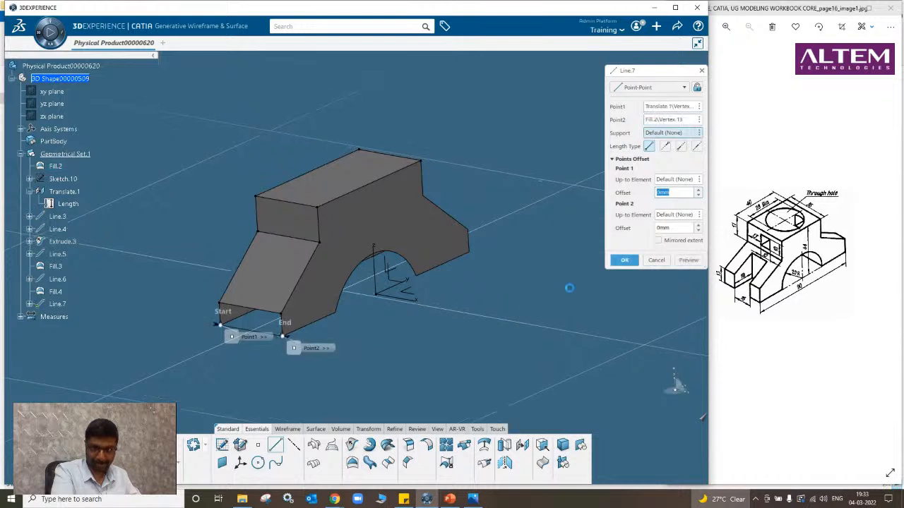
Fill the front end face of the leg from its upper and lower connecting lines and the two short vertical edges.
click(353, 463)
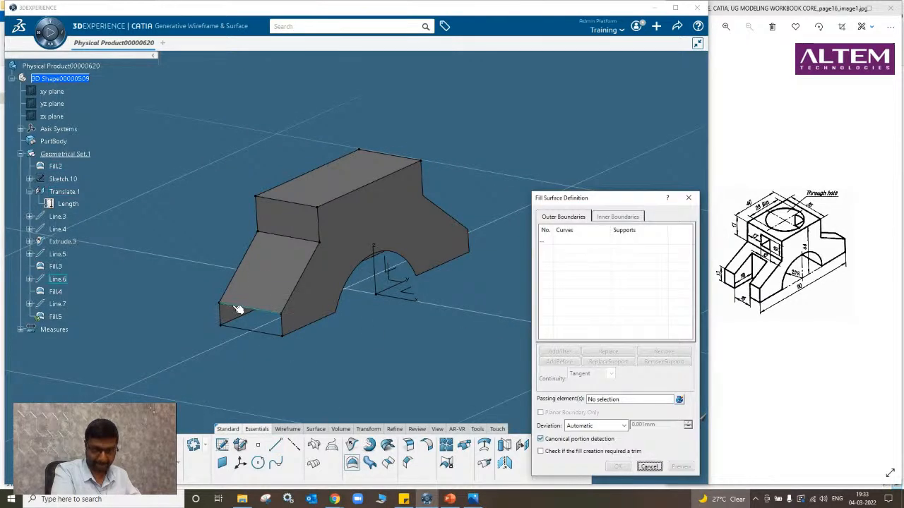
click(237, 309)
click(223, 316)
click(241, 331)
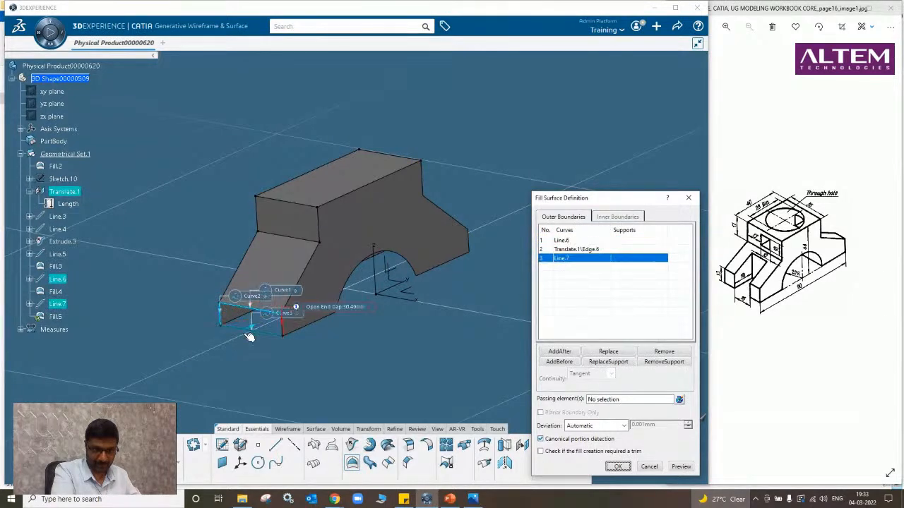
click(286, 333)
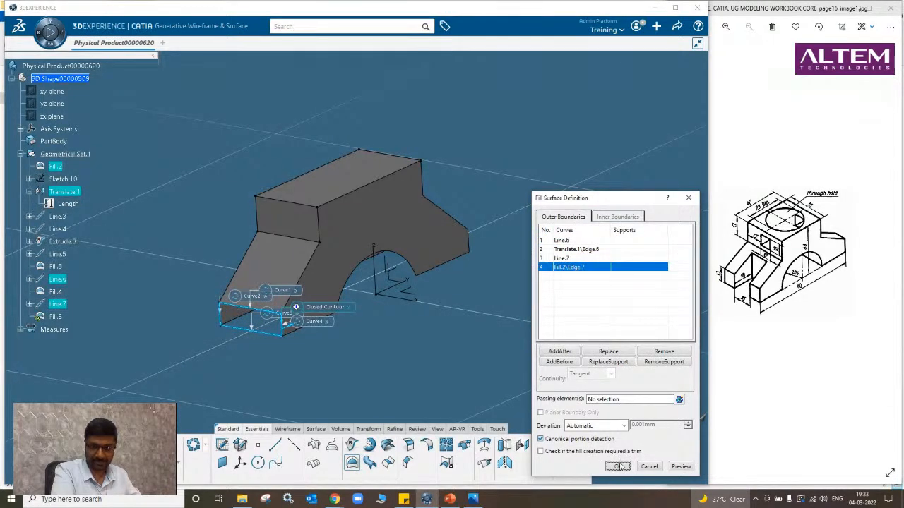
click(618, 466)
Mirror the three front fills, upright, sloping and end face, to the rear end of the bracket with Symmetry.
middle_drag(440, 381, 305, 220)
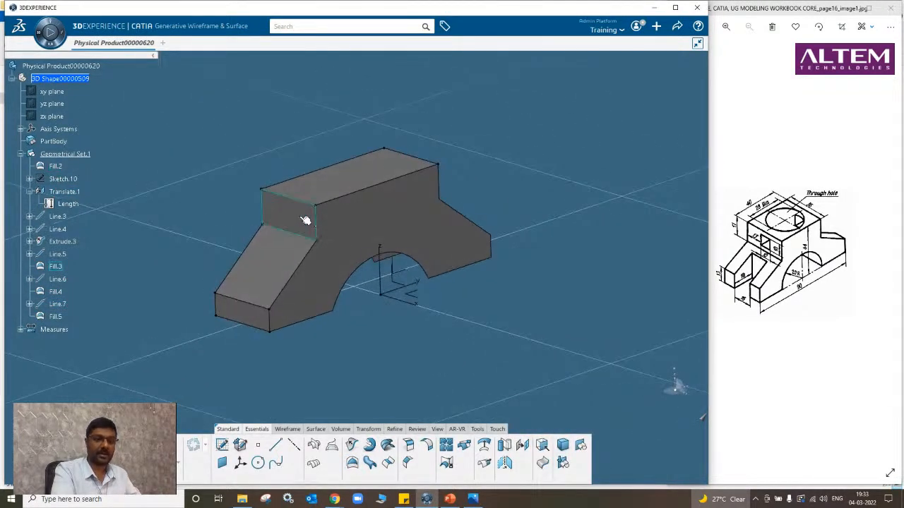
click(305, 220)
ctrl+click(272, 252)
ctrl+click(243, 315)
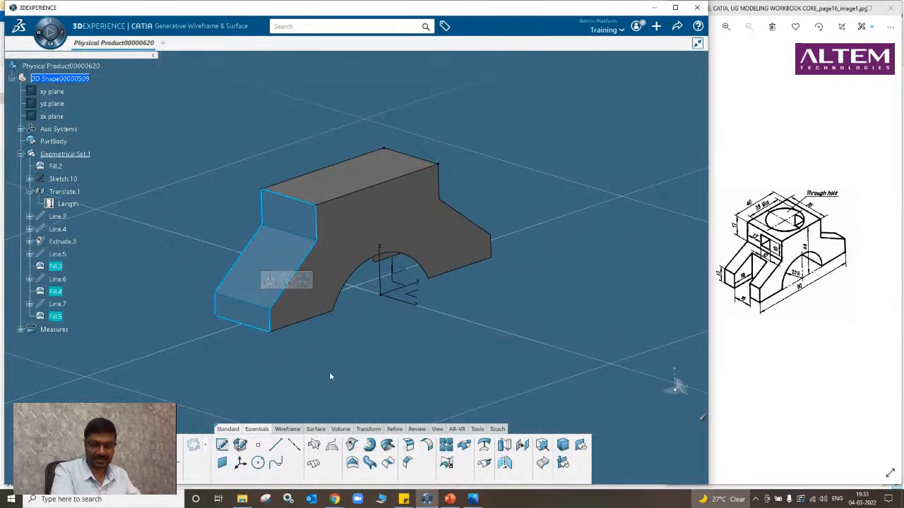
click(341, 429)
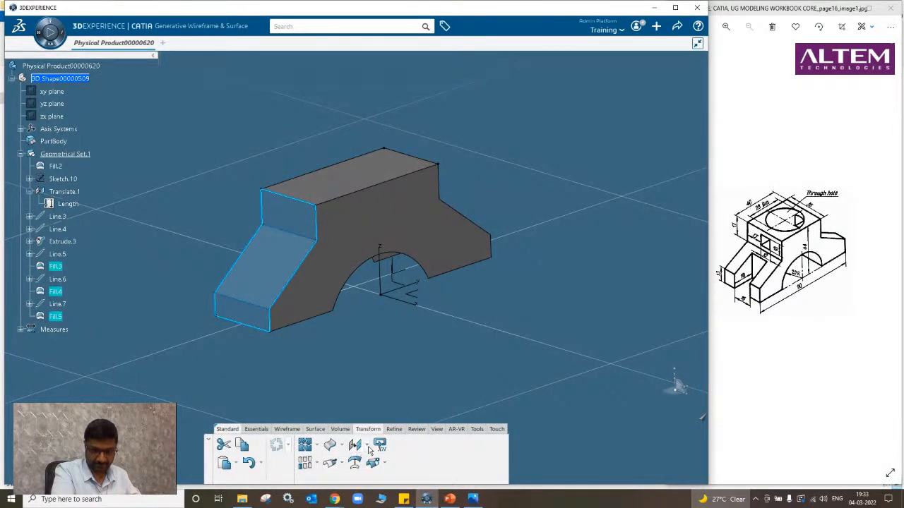
click(368, 447)
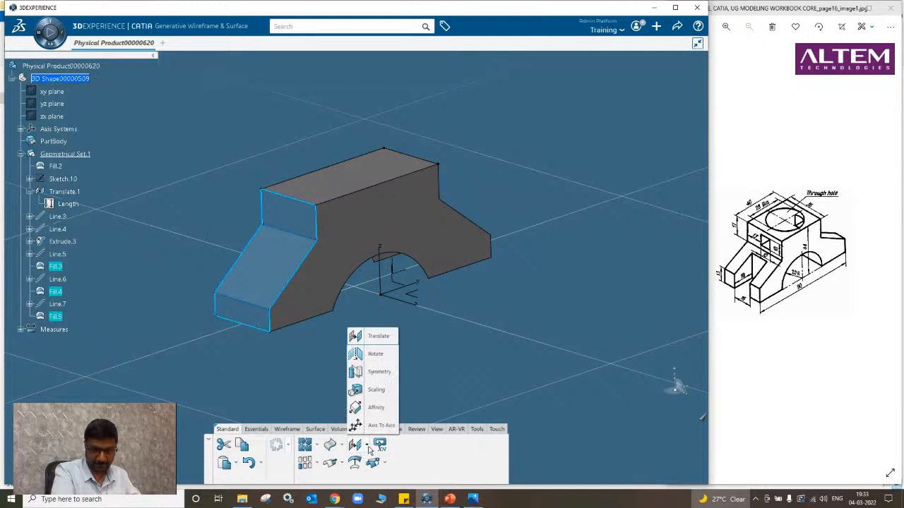
click(379, 372)
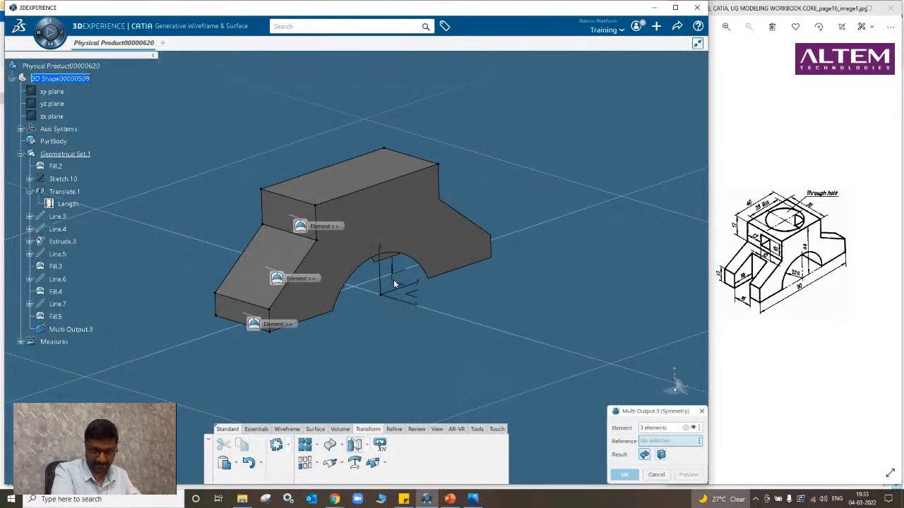
click(624, 474)
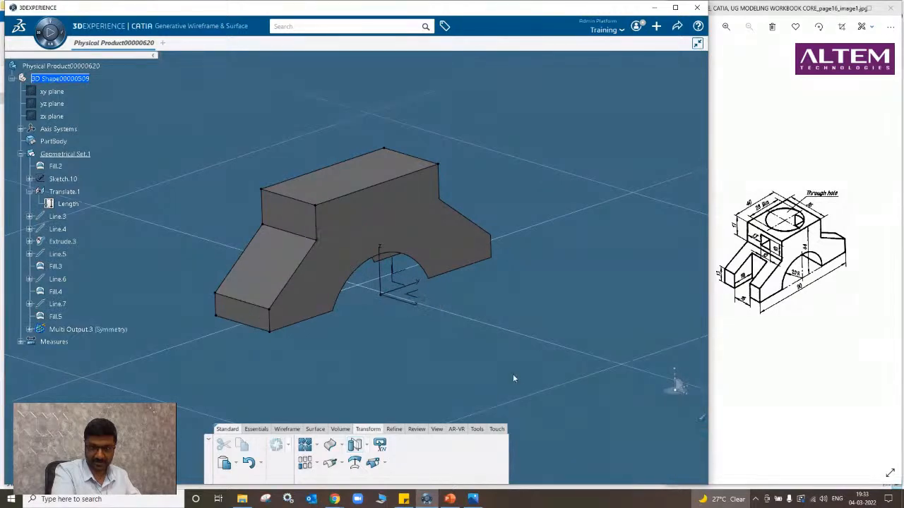
Hide the front sloping fill briefly and undo the hiding.
middle_drag(513, 379, 442, 330)
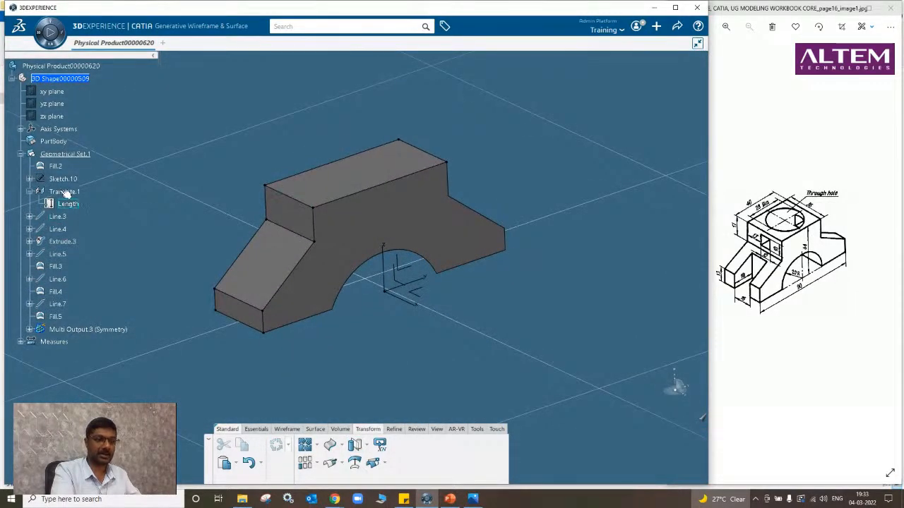
right_click(292, 252)
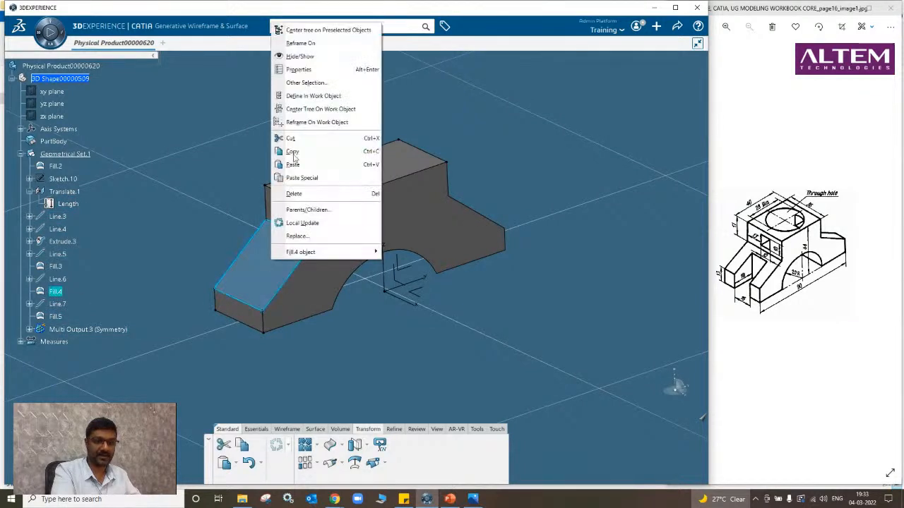
click(299, 56)
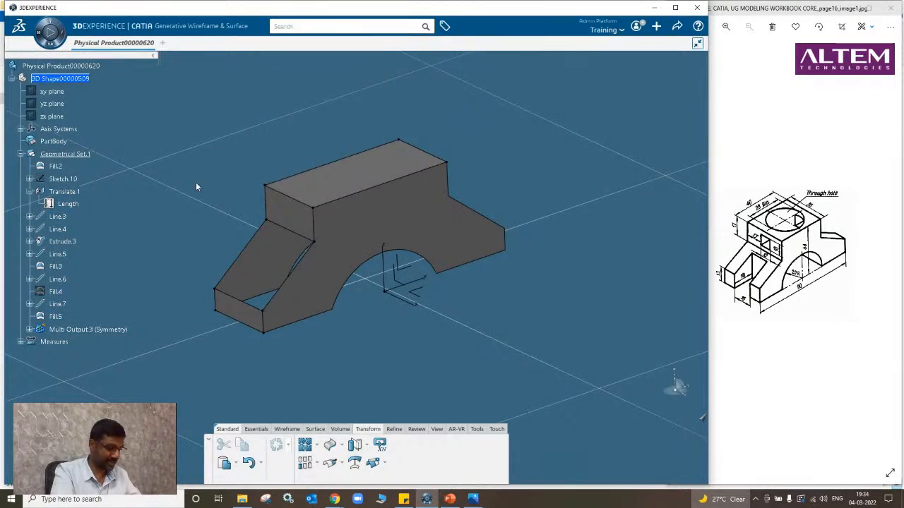
key(ctrl+z)
click(184, 200)
Create a point-point line on the underside joining the front foot of the arch on both side surfaces.
middle_drag(414, 335, 355, 277)
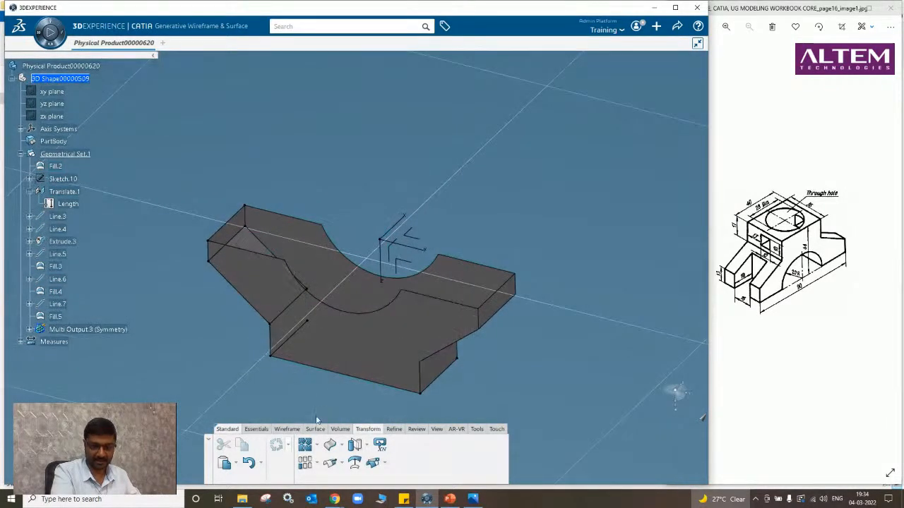
click(256, 430)
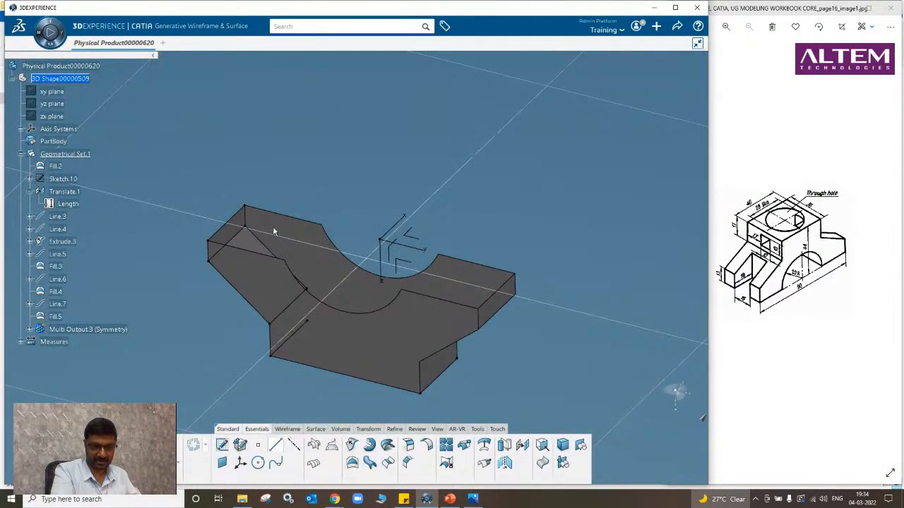
click(295, 271)
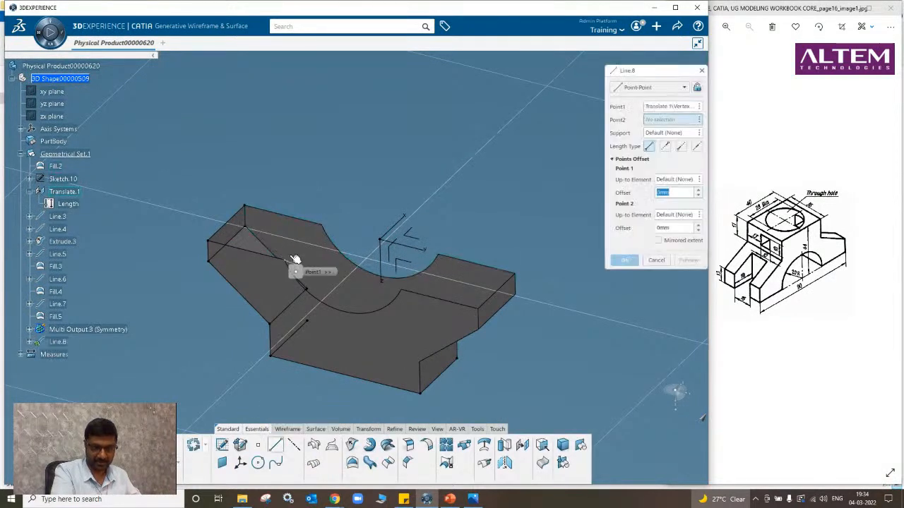
click(323, 224)
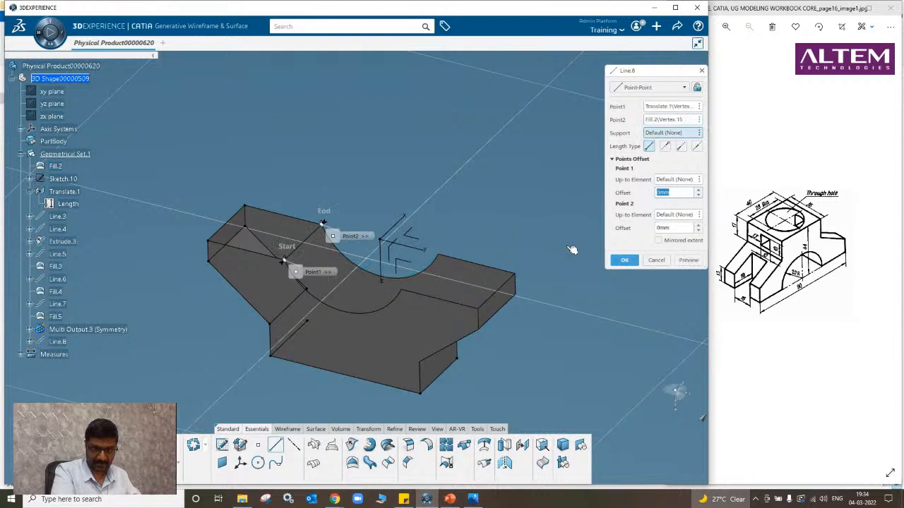
click(623, 260)
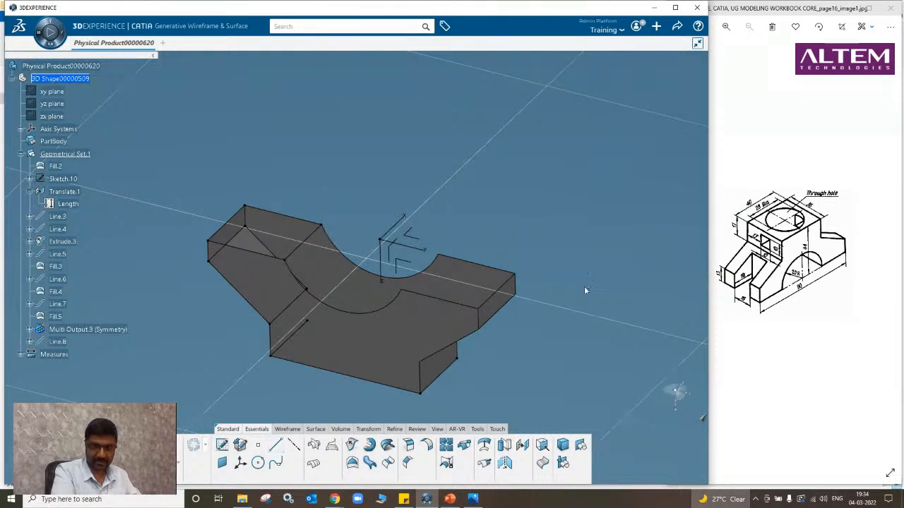
Fill the underside of the front leg from the lower edges of both side surfaces, the leg-end line and the arch-foot line.
click(352, 462)
click(276, 211)
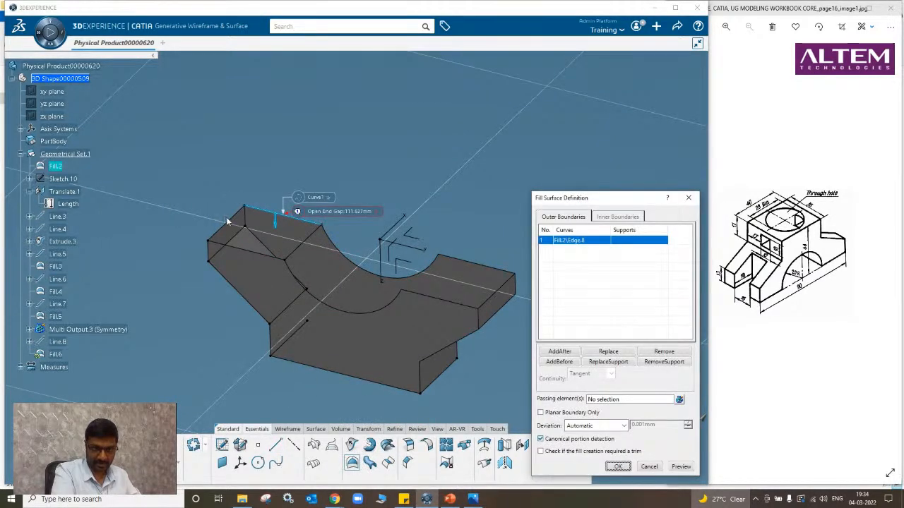
click(227, 224)
click(279, 258)
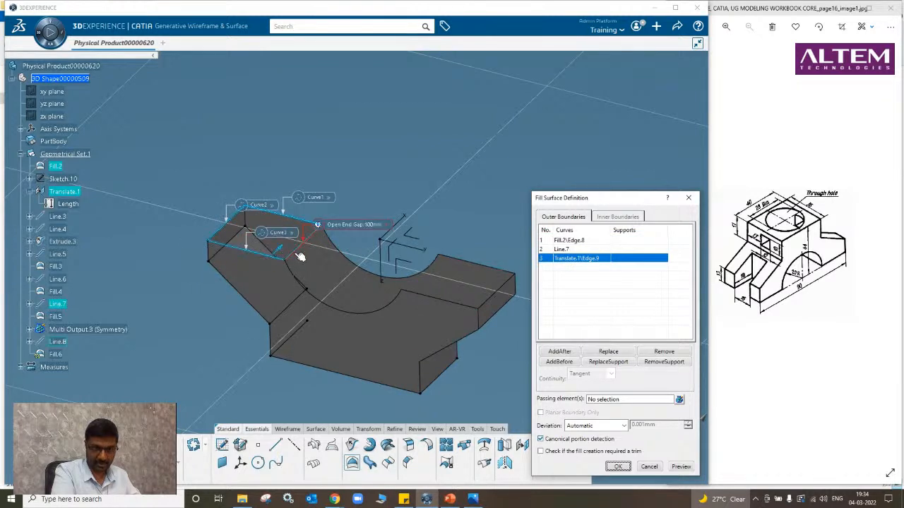
click(295, 256)
click(617, 466)
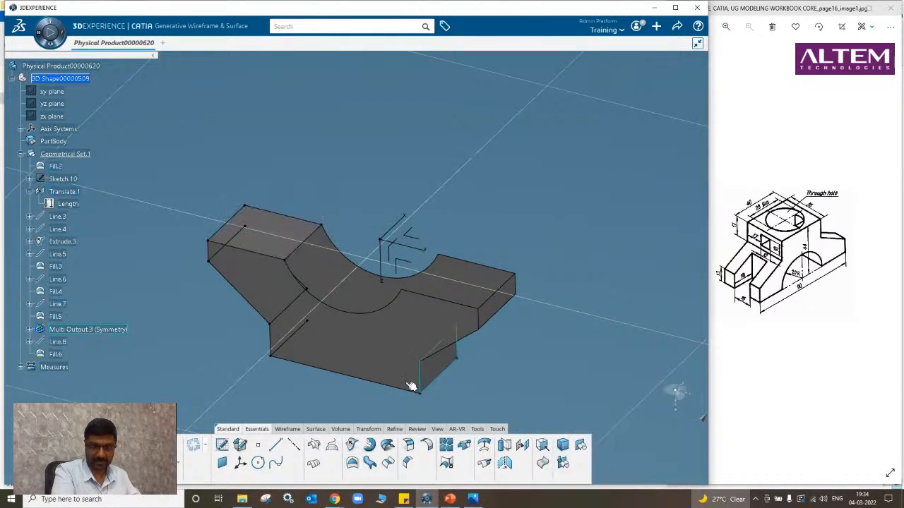
Create a point-point line on the underside joining the rear foot of the arch on both side surfaces.
click(275, 445)
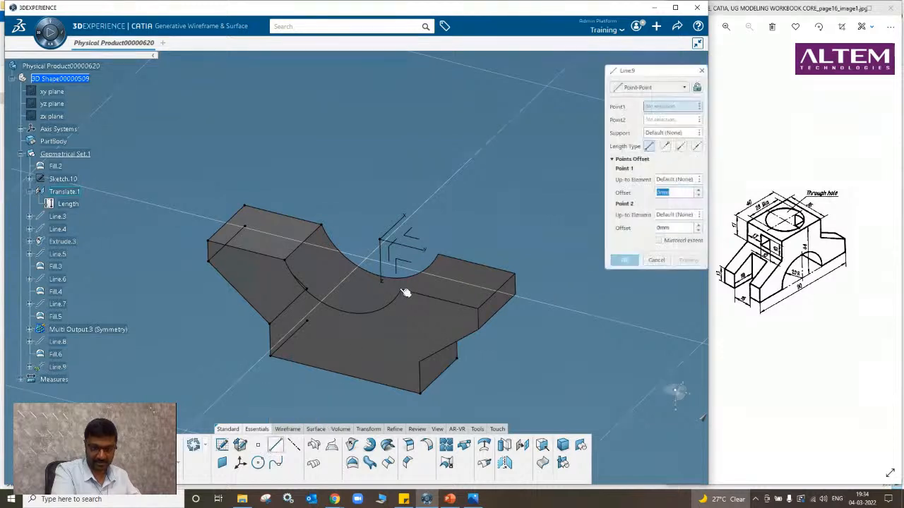
click(440, 256)
click(621, 260)
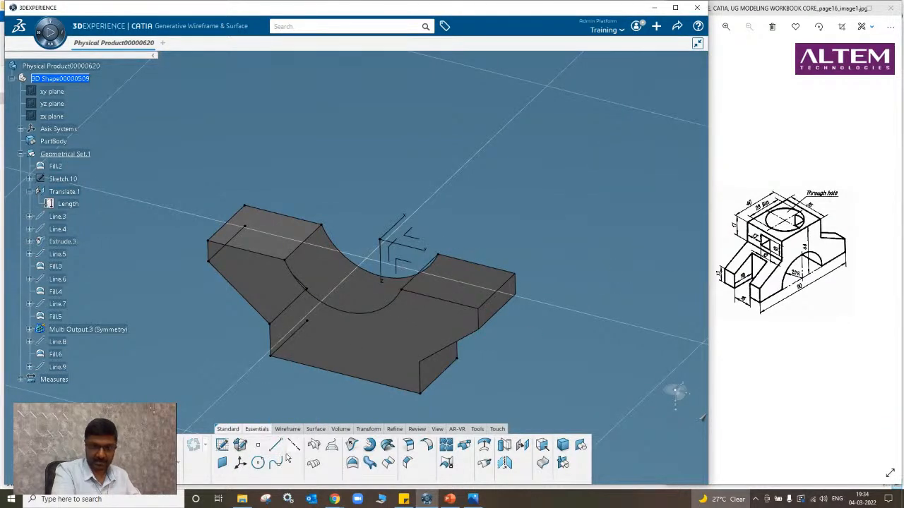
Fill the underside of the rear leg from the lower edges of both side surfaces, the arch-foot line and the end-face edge.
click(352, 462)
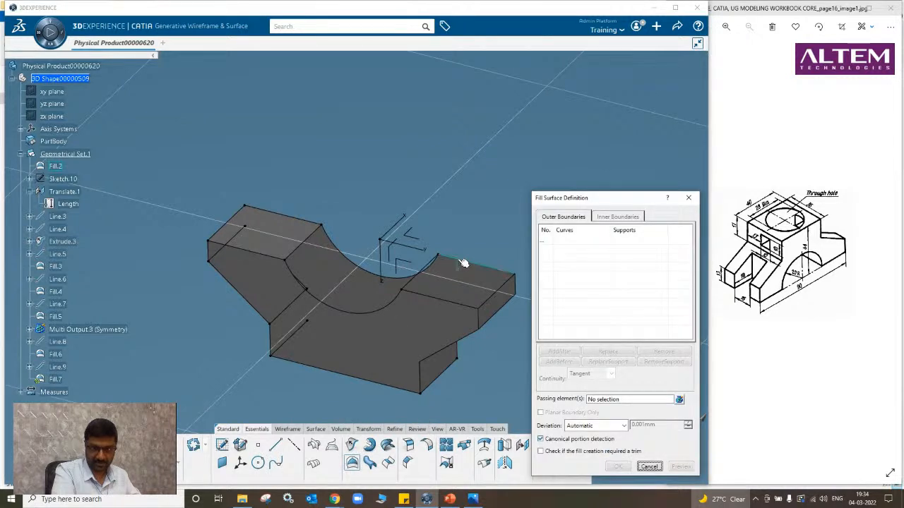
click(459, 264)
click(416, 283)
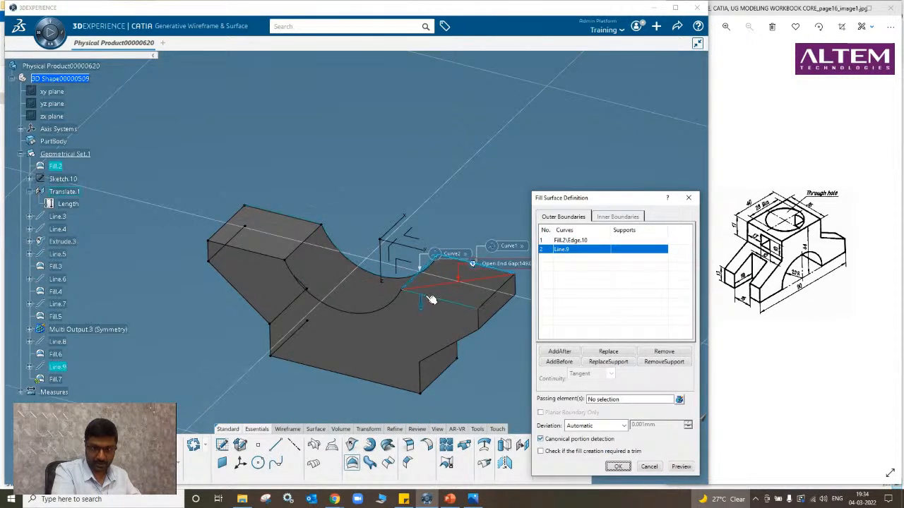
click(432, 299)
click(488, 308)
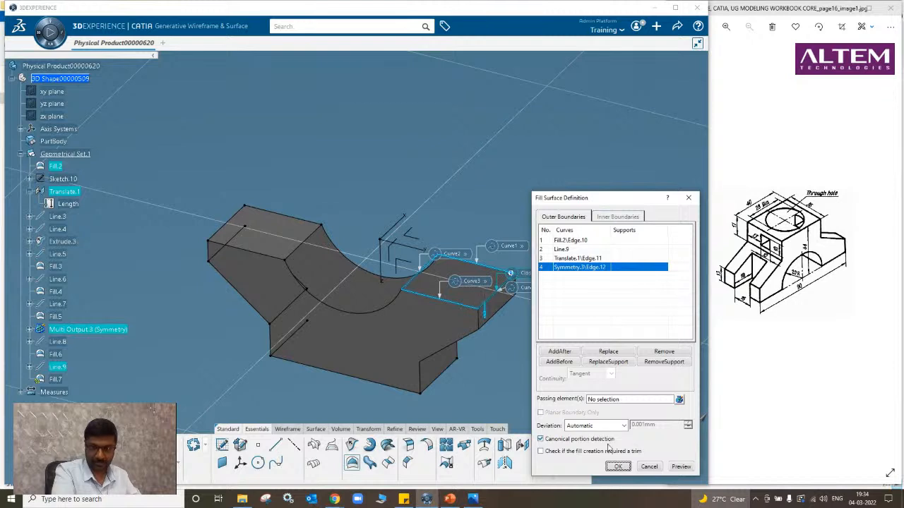
click(620, 467)
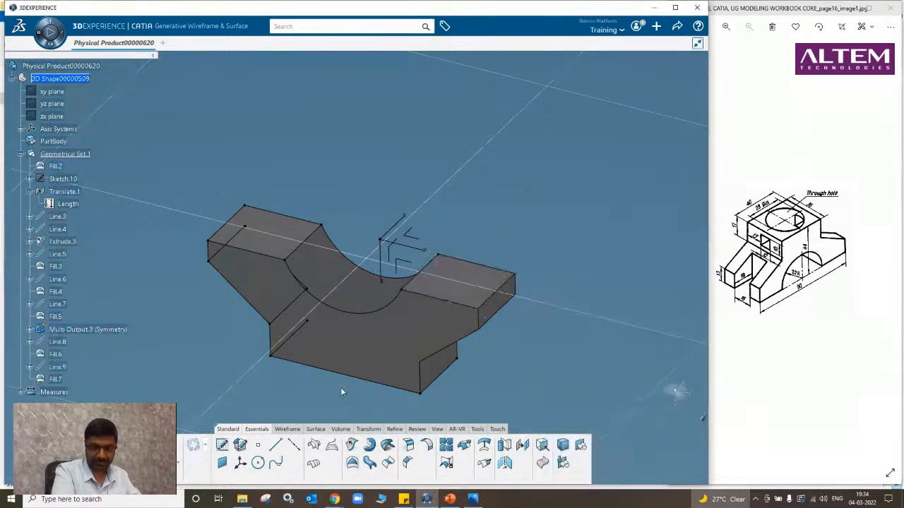
Fill the curved underside of the arch from the two arch-foot lines and the arc edges of both side surfaces.
click(352, 462)
click(317, 237)
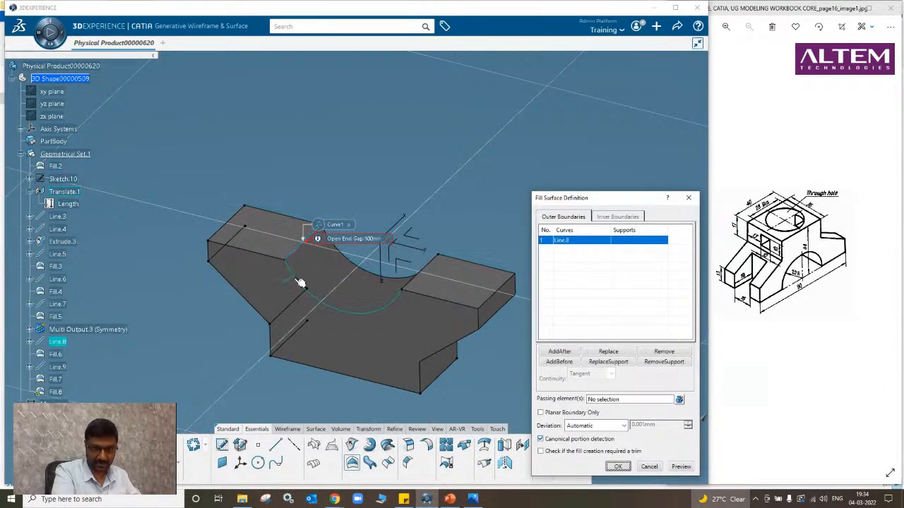
click(300, 281)
click(420, 280)
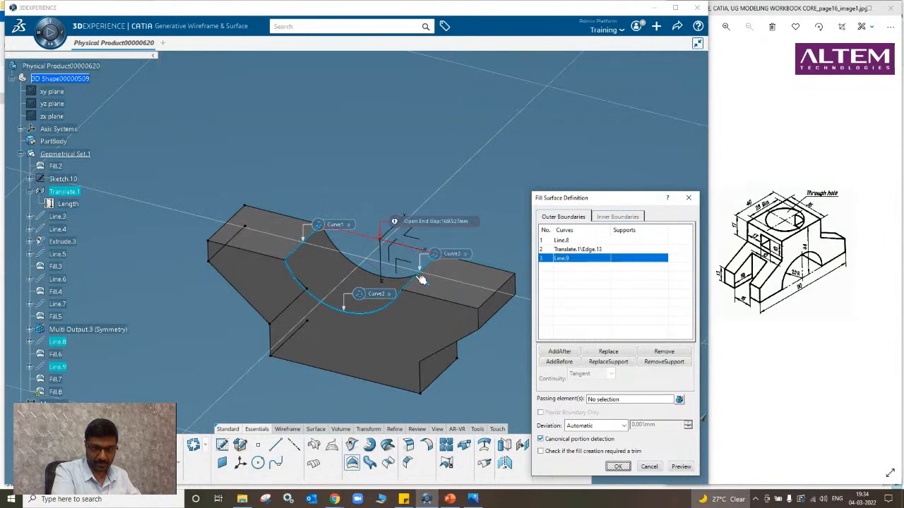
click(385, 267)
click(617, 467)
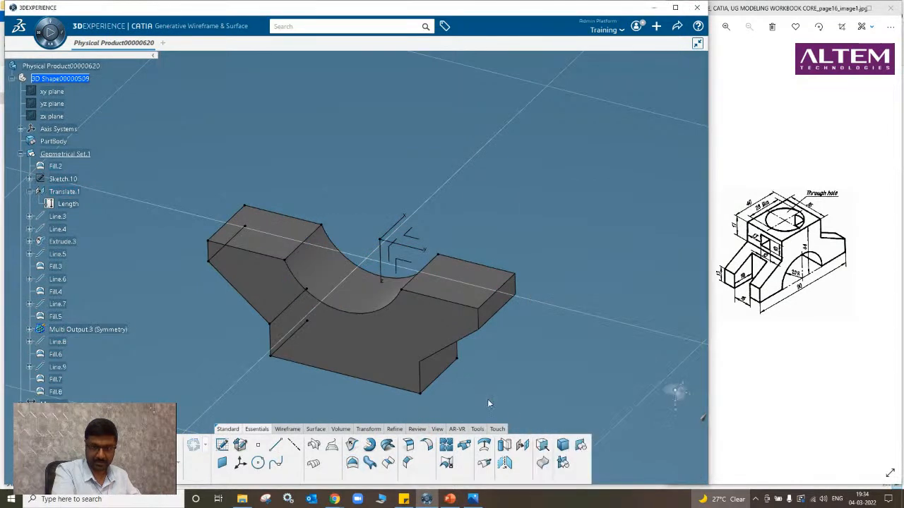
Join all bracket surfaces, starting from the top face with Distance Propagation and a merging distance of 0.01 mm.
middle_drag(488, 399, 442, 349)
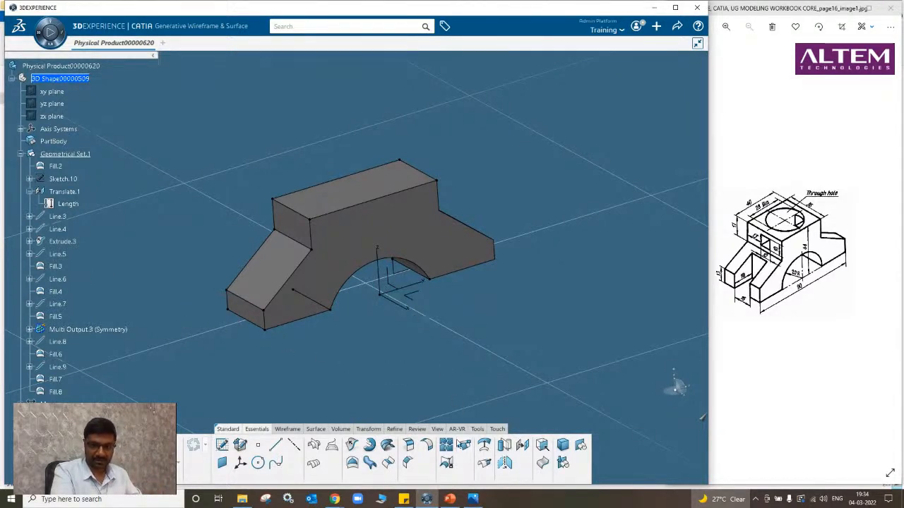
click(446, 446)
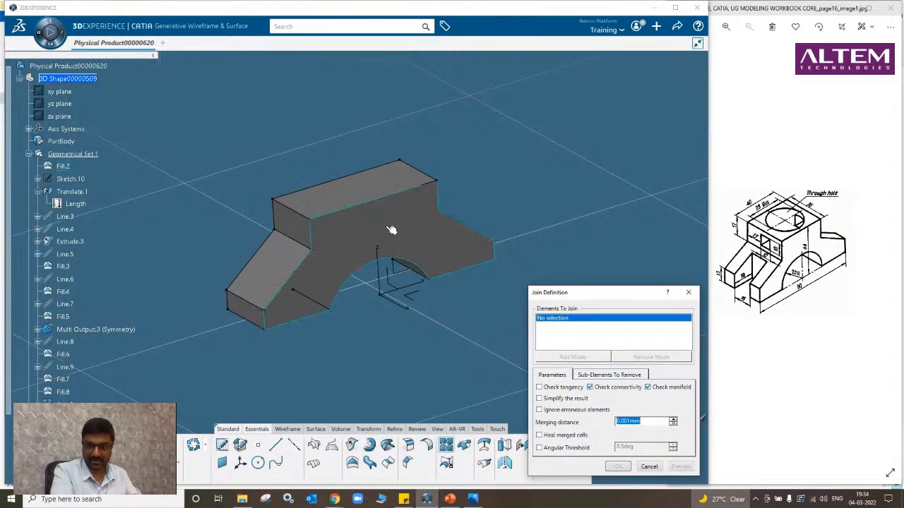
click(346, 206)
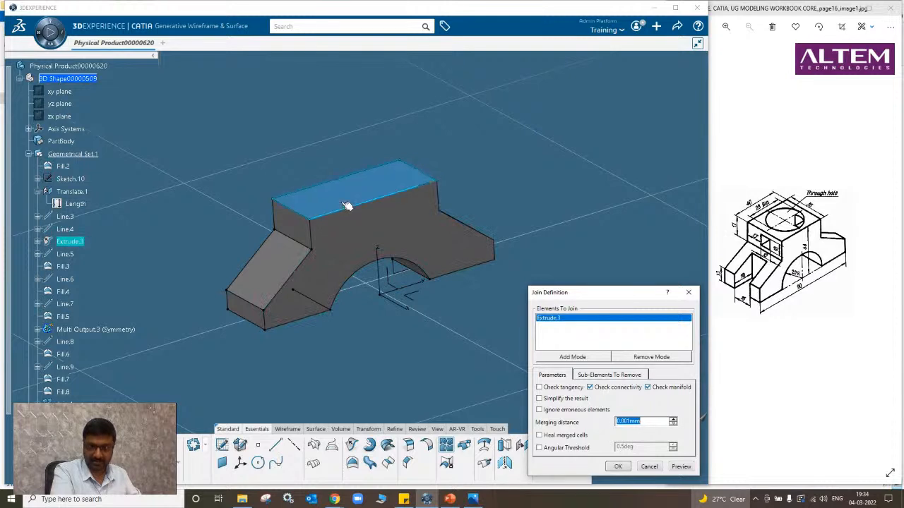
right_click(553, 319)
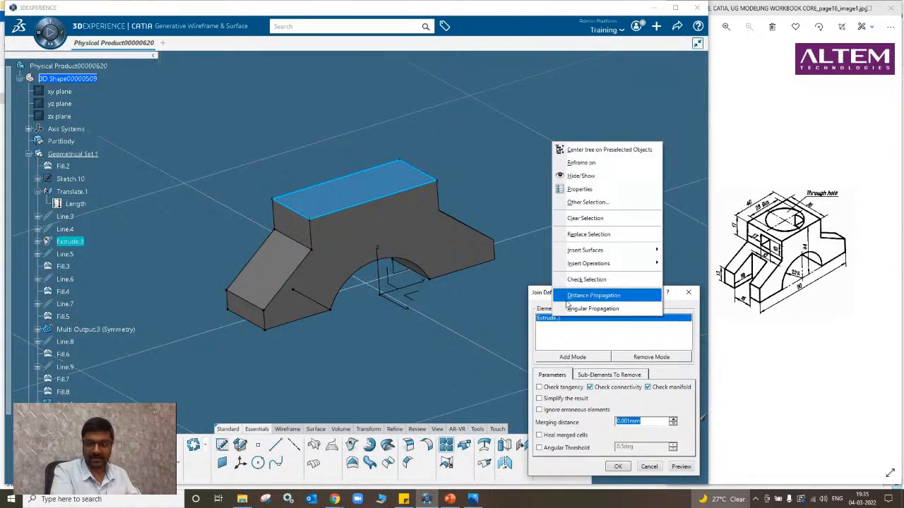
click(593, 295)
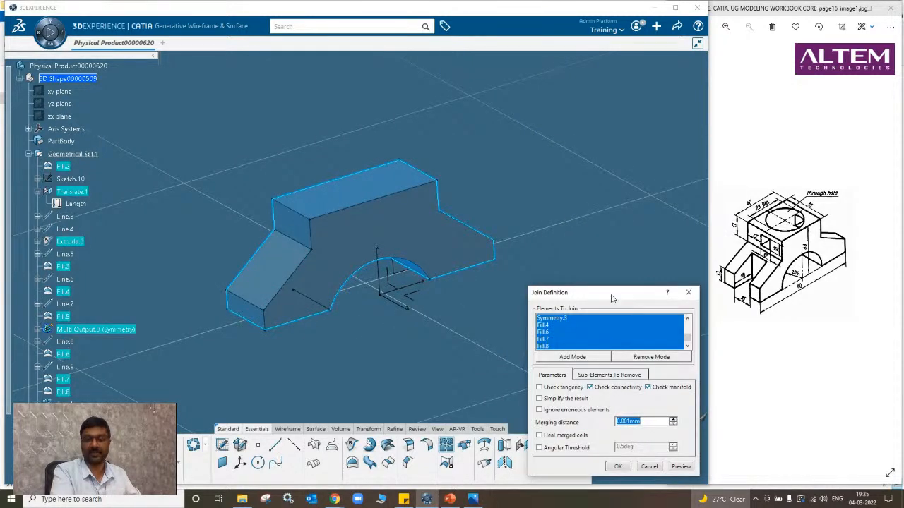
drag(612, 298, 607, 114)
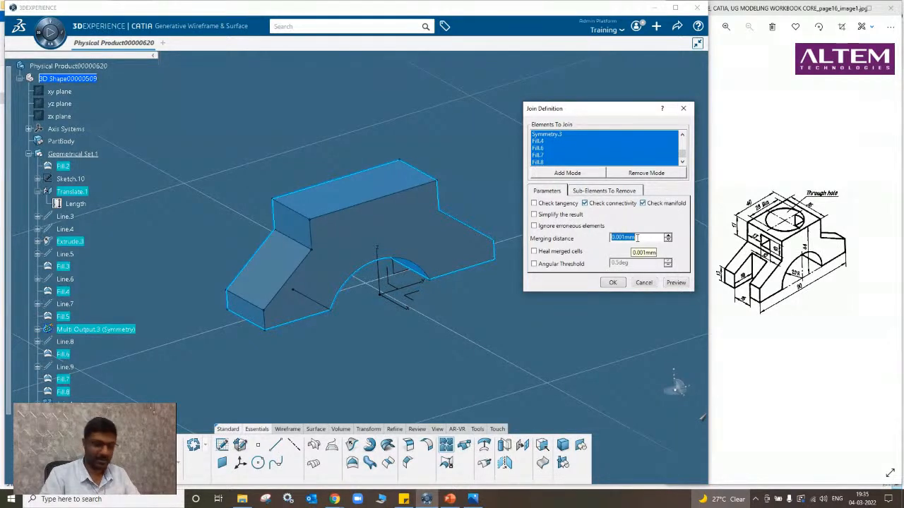
text(0.01)
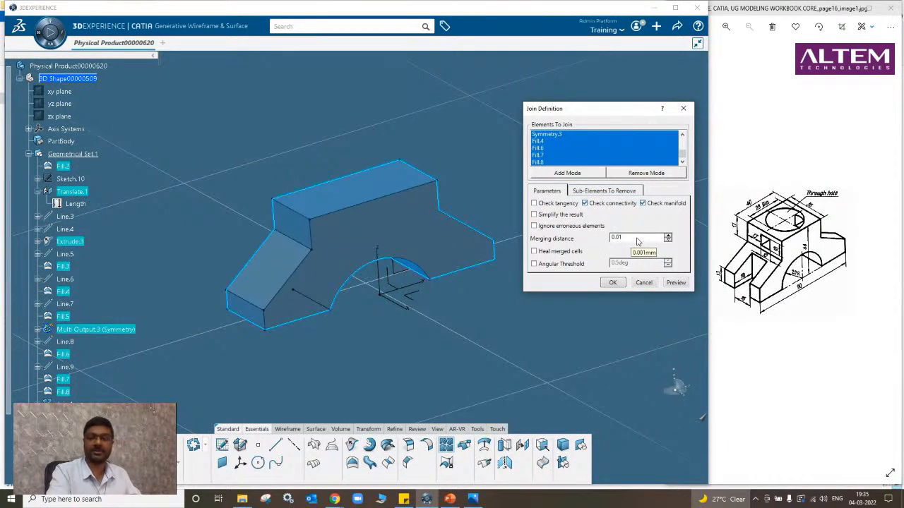
click(612, 283)
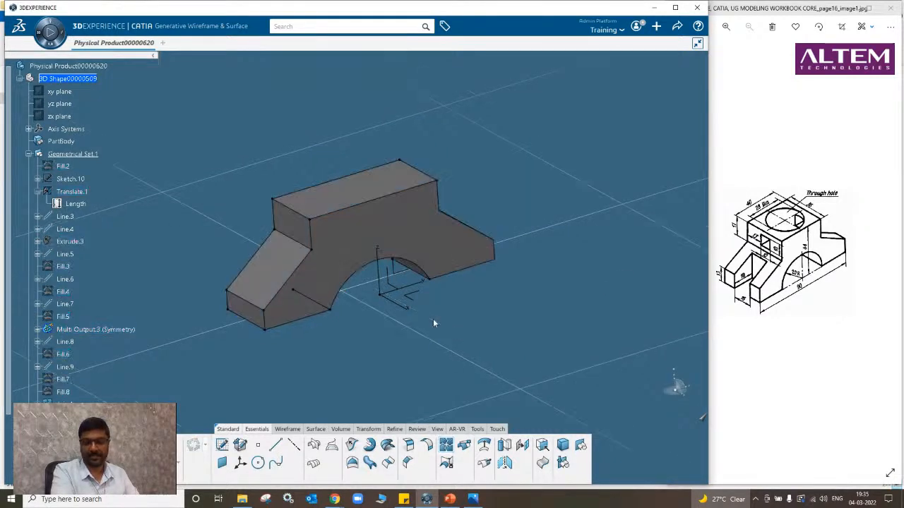
Hide the joined surface briefly and show it again.
right_click(85, 402)
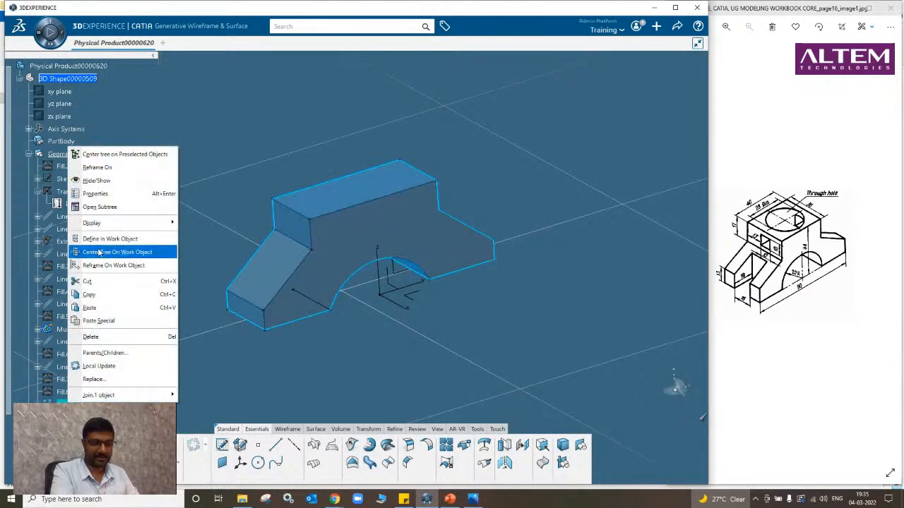
click(116, 182)
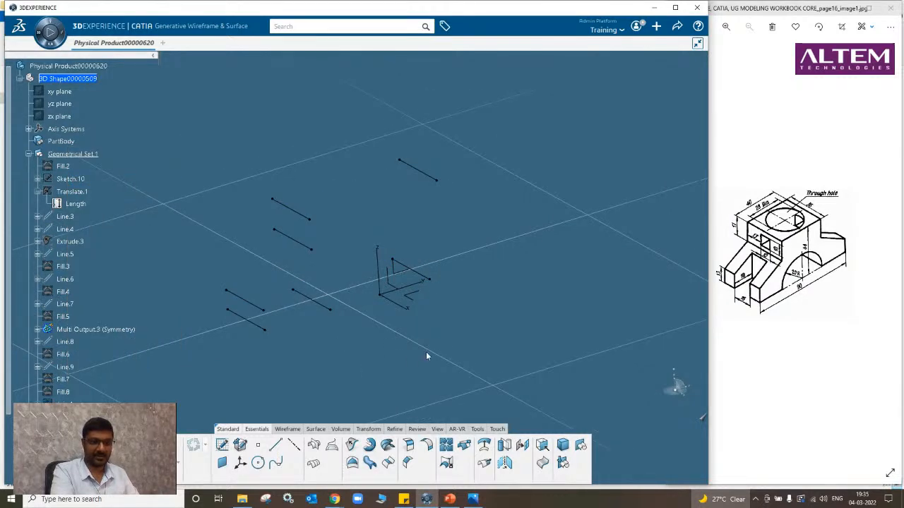
right_click(107, 402)
click(117, 183)
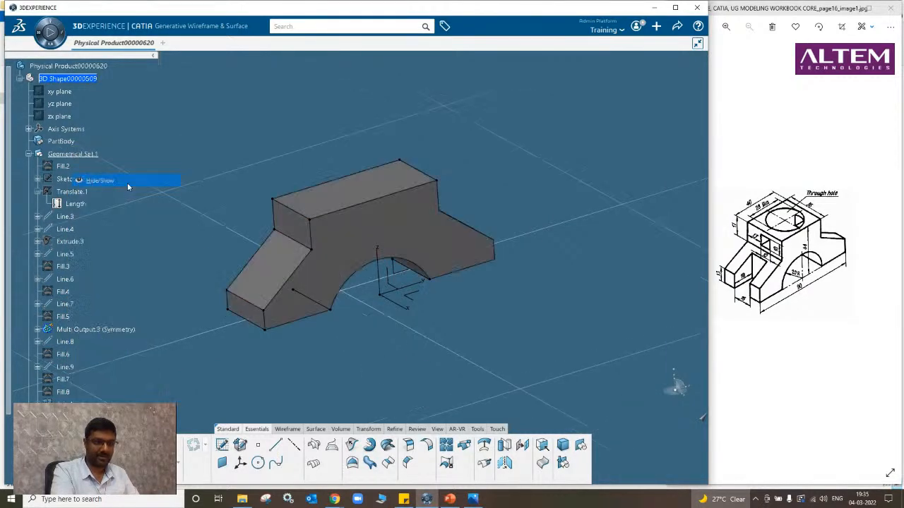
middle_drag(377, 320, 364, 342)
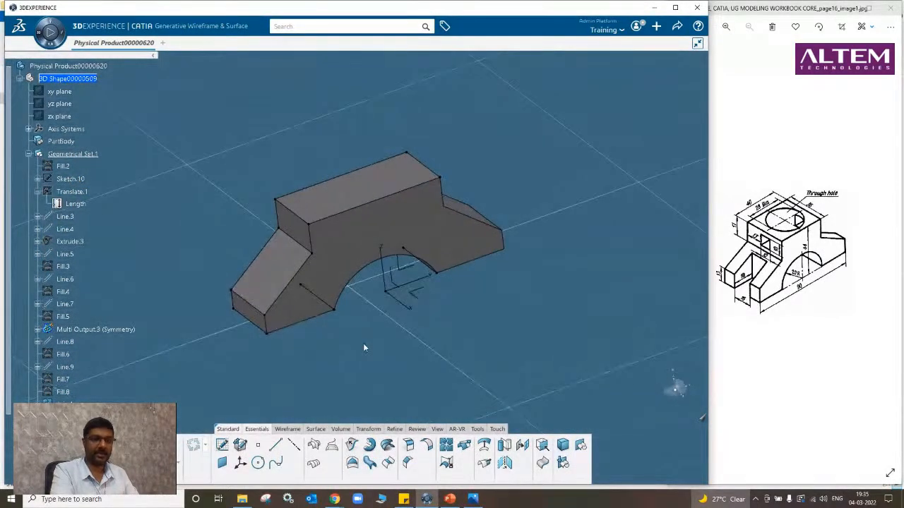
middle_drag(384, 311, 435, 340)
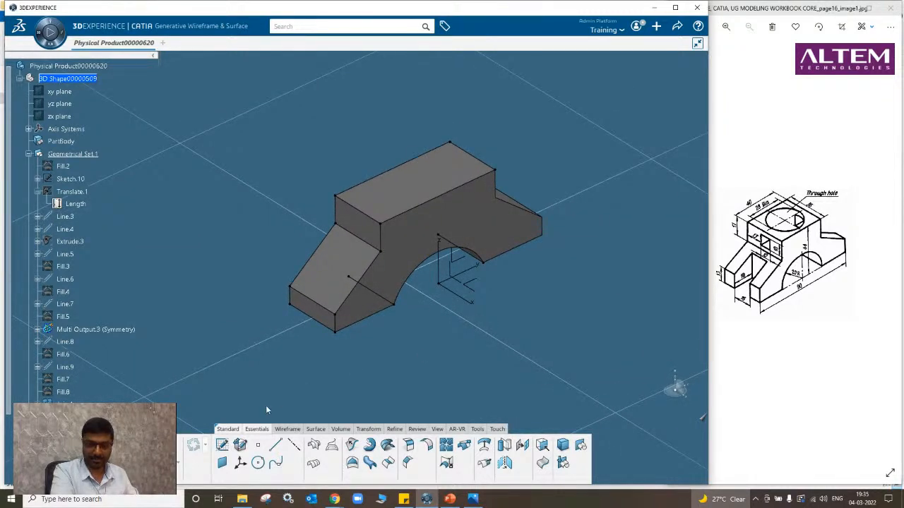
click(222, 445)
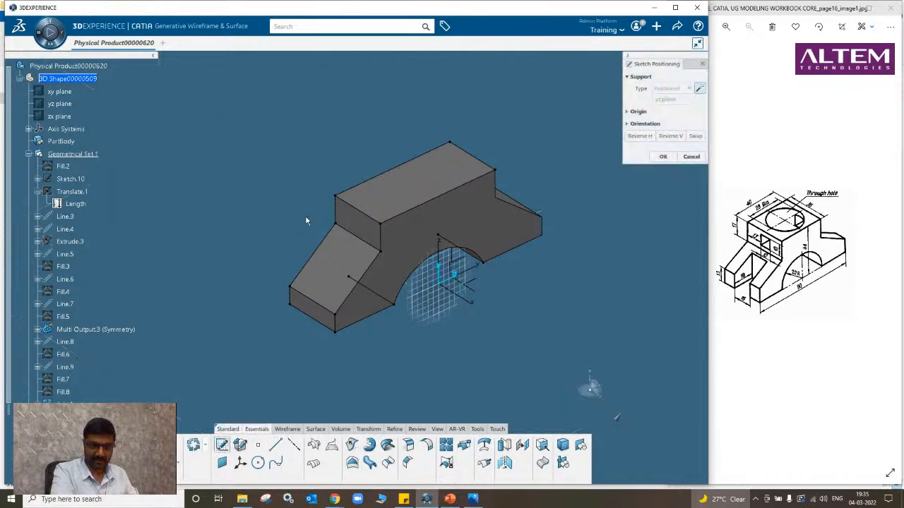
click(413, 177)
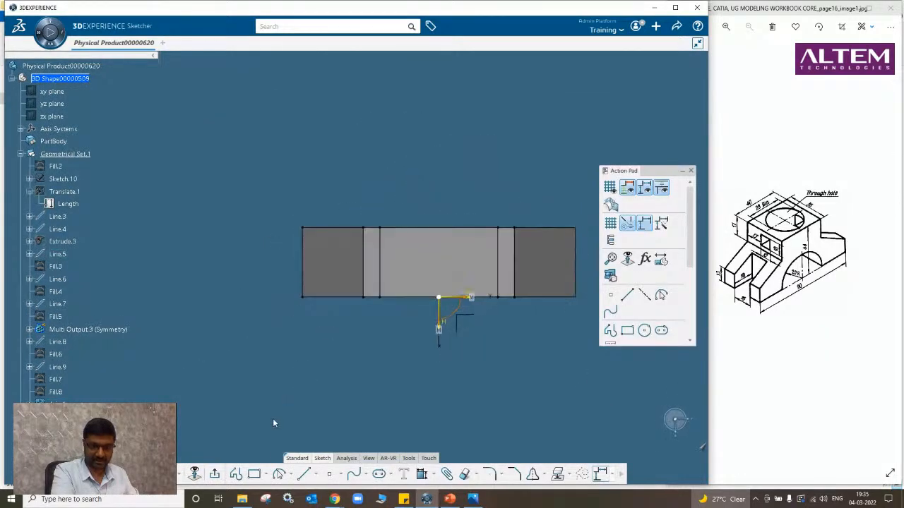
click(213, 474)
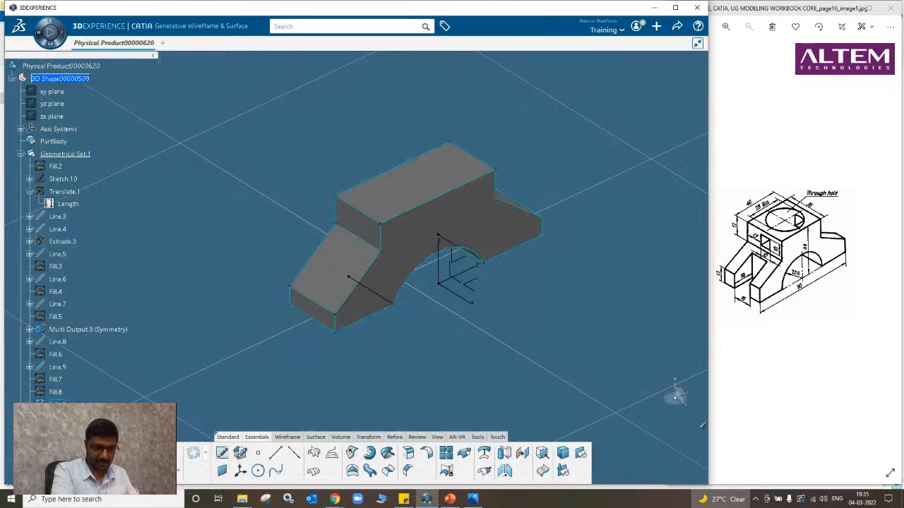
Delete the join of all bracket surfaces, keeping its parent surfaces.
right_click(61, 153)
click(92, 338)
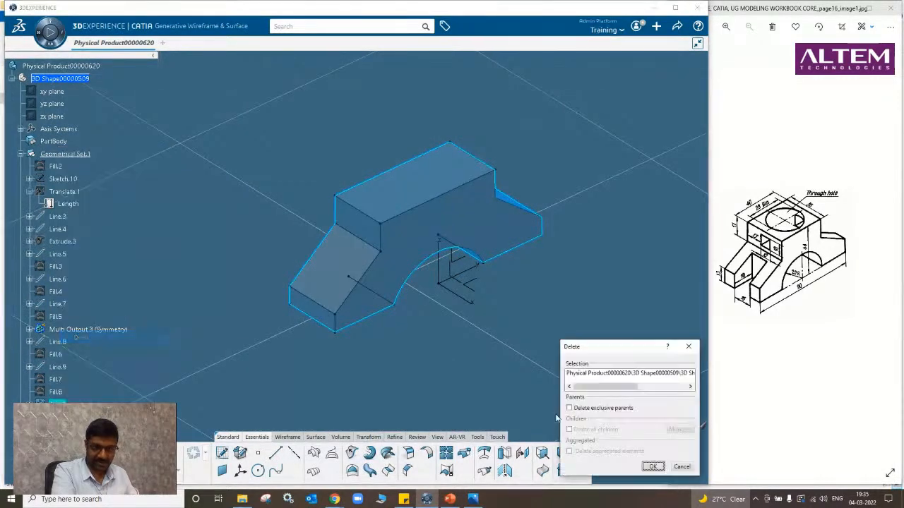
click(653, 466)
click(420, 190)
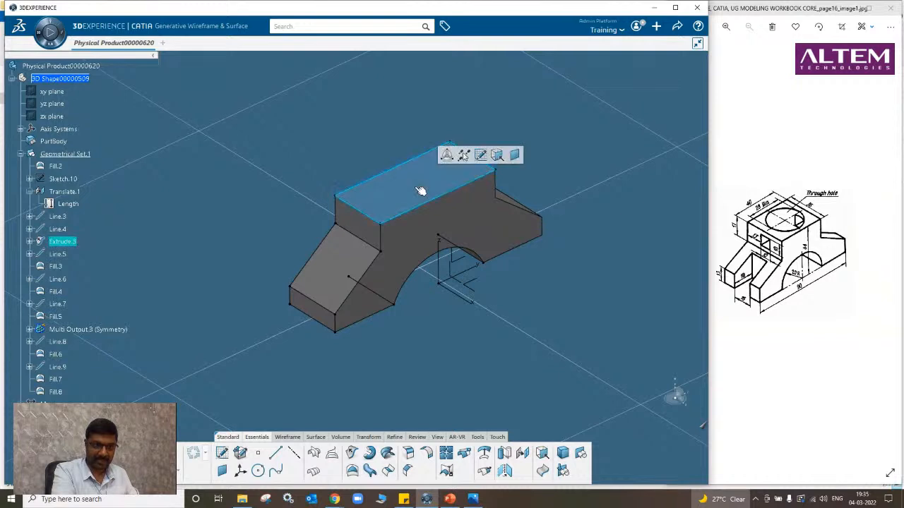
click(230, 396)
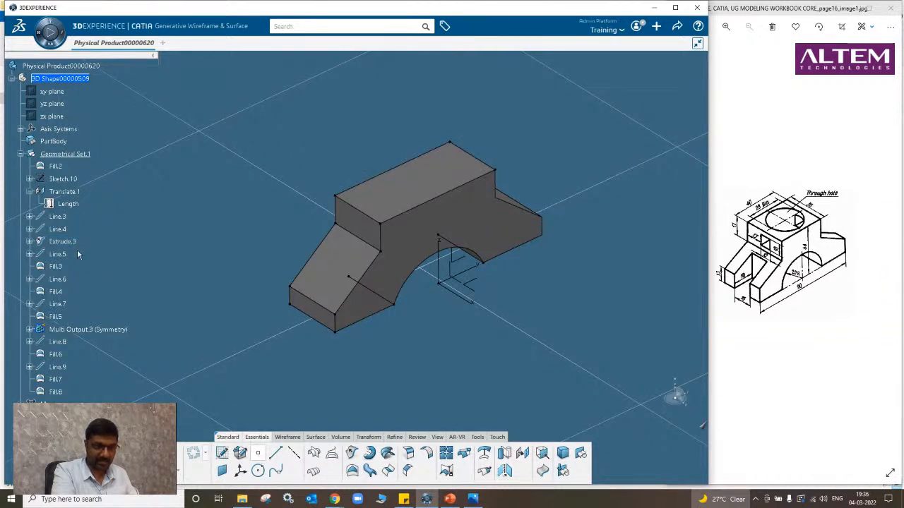
click(257, 452)
click(420, 191)
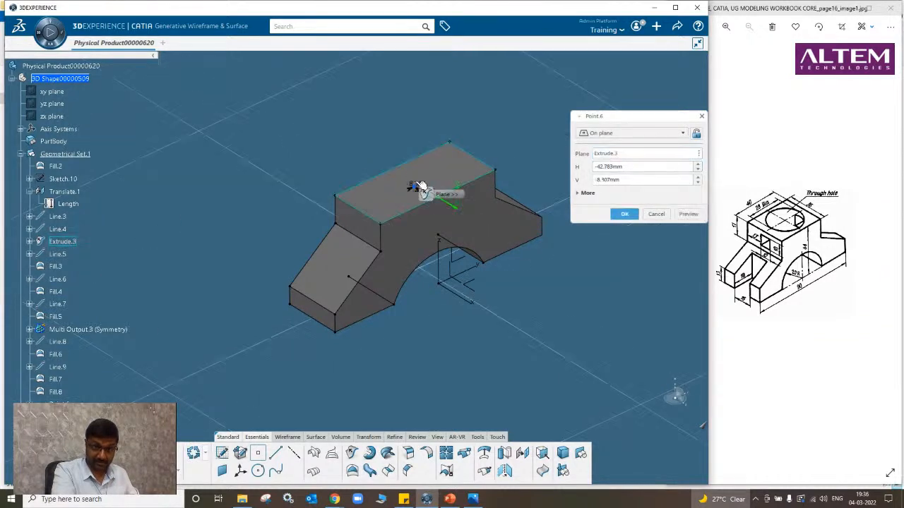
click(624, 133)
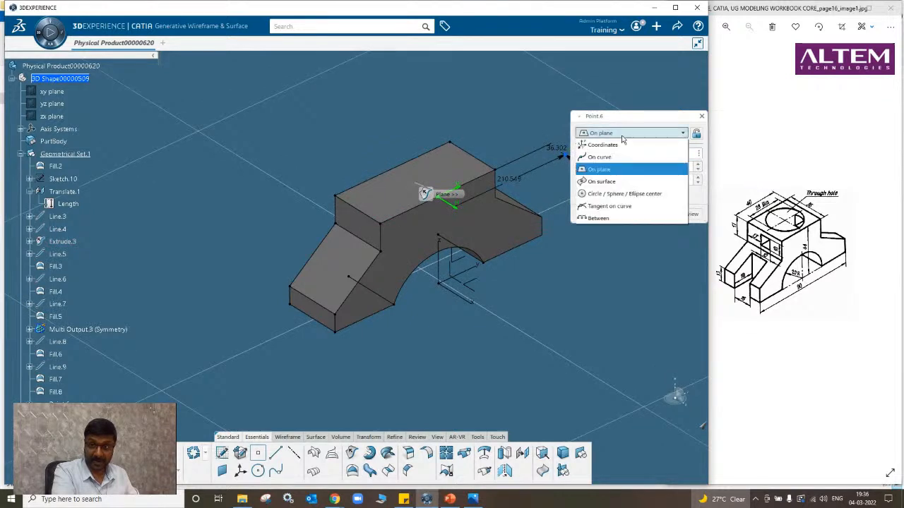
click(620, 182)
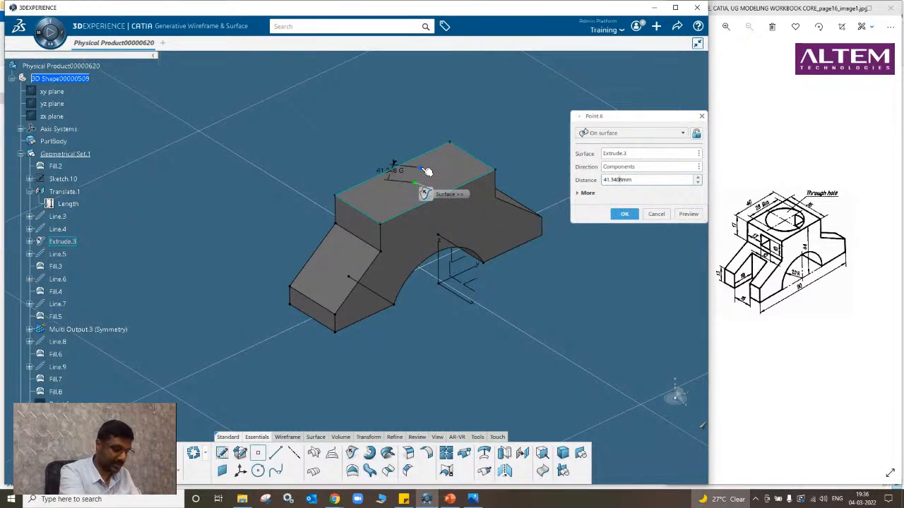
key(Return)
middle_drag(454, 224, 389, 344)
middle_drag(194, 332, 244, 304)
click(429, 220)
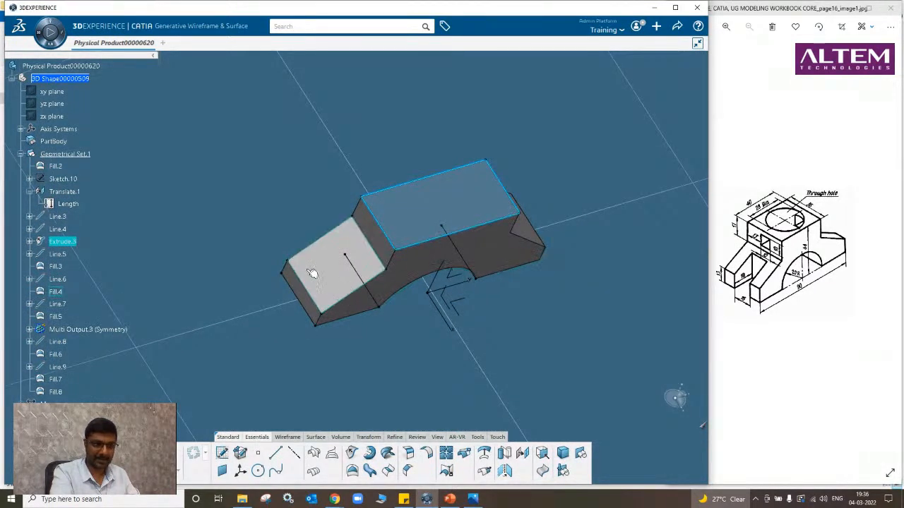
click(321, 380)
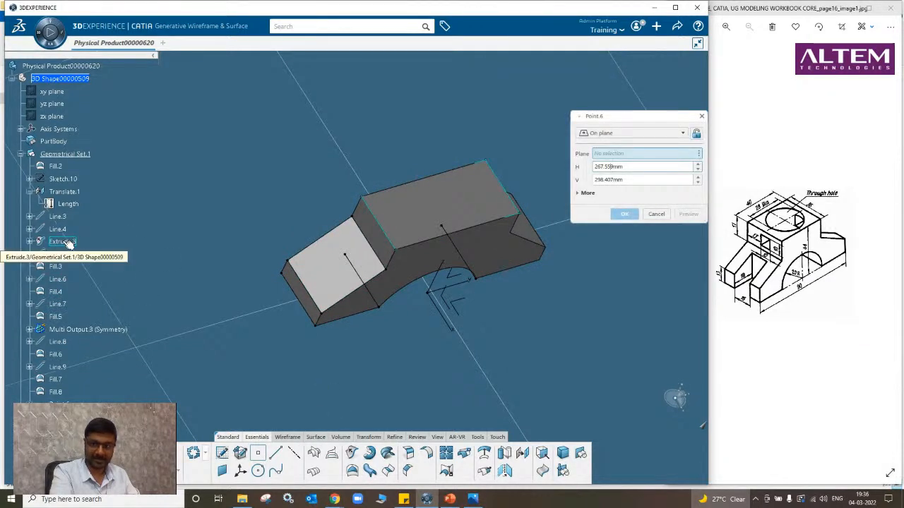
Create an on-surface point at the middle reference point of the bracket's top face (Extrude.3).
click(600, 135)
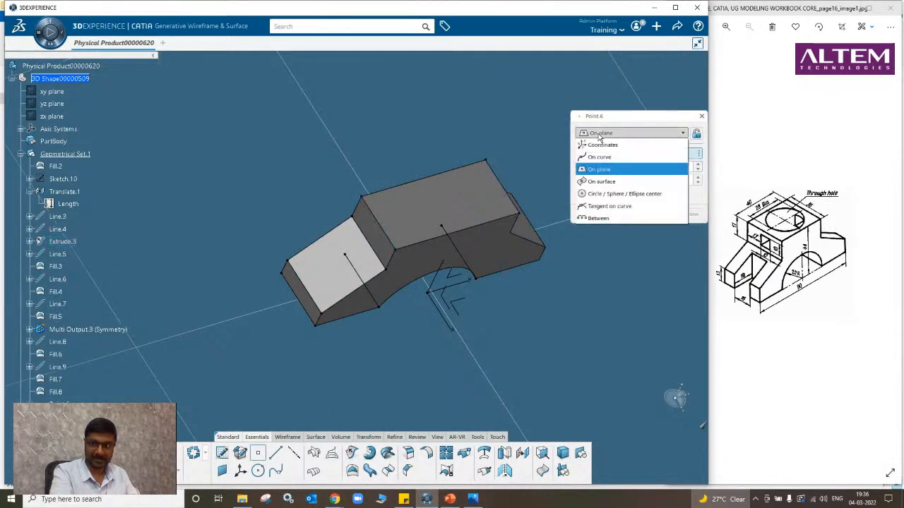
click(601, 182)
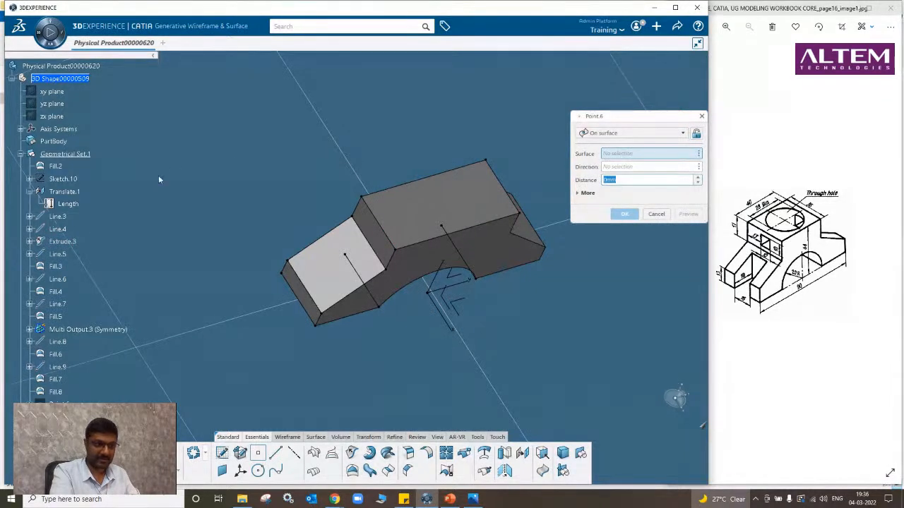
click(66, 242)
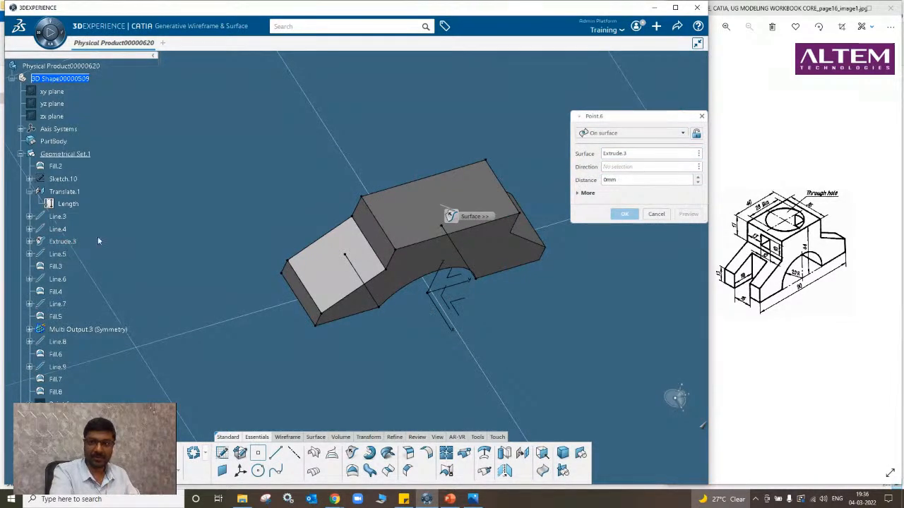
click(443, 212)
drag(644, 180, 584, 191)
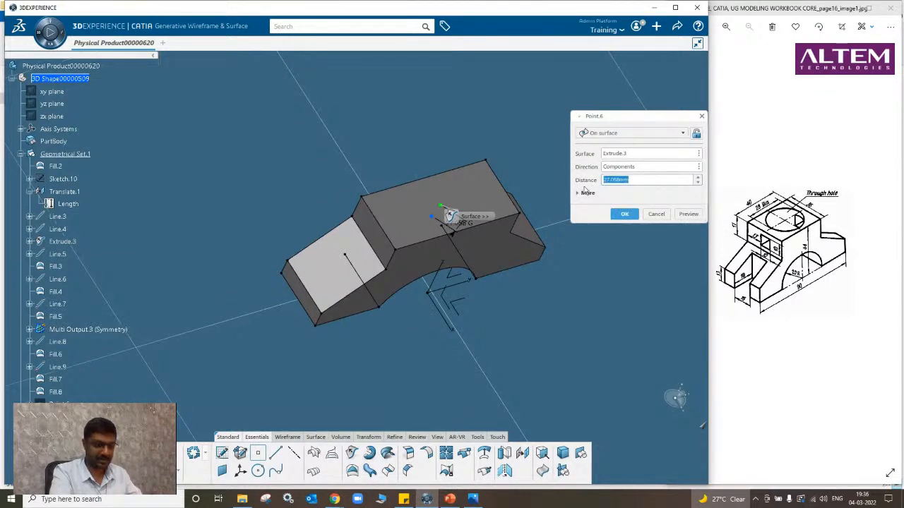
key(Return)
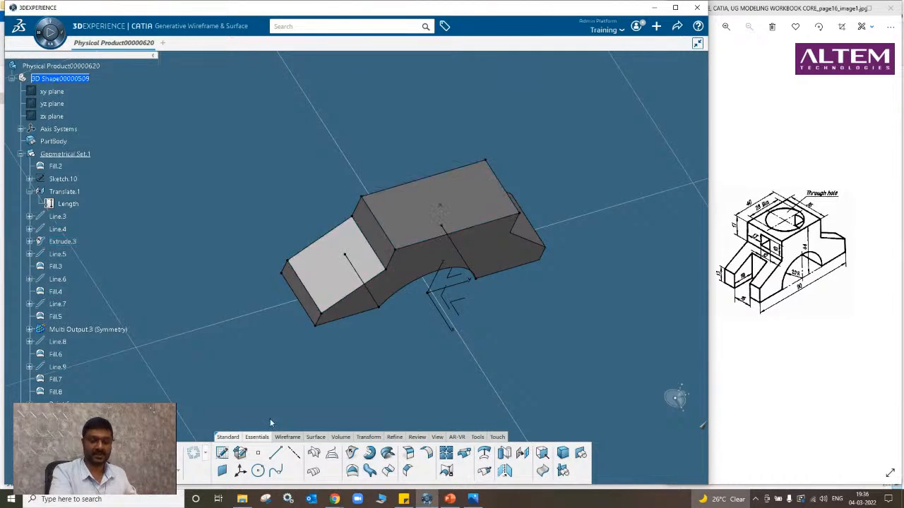
Define a center-and-radius whole circle on the bracket's top face, centred on the new surface point.
click(258, 471)
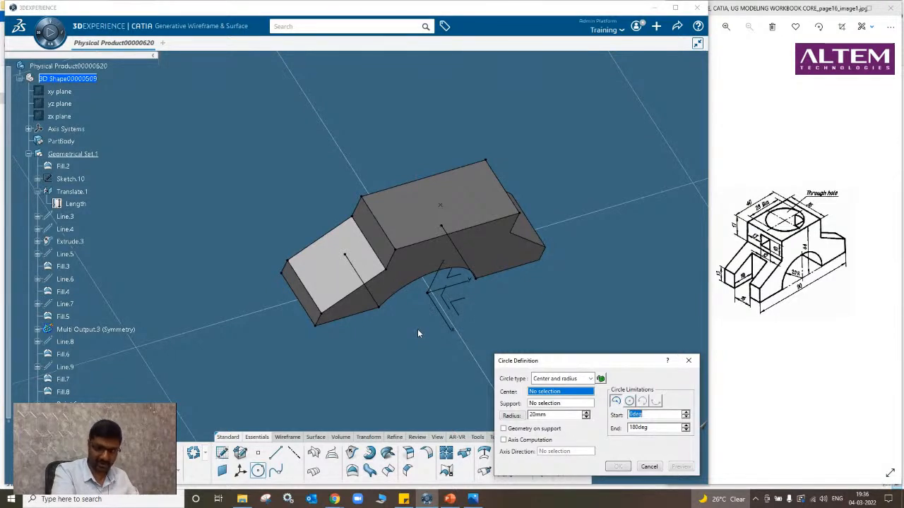
click(555, 379)
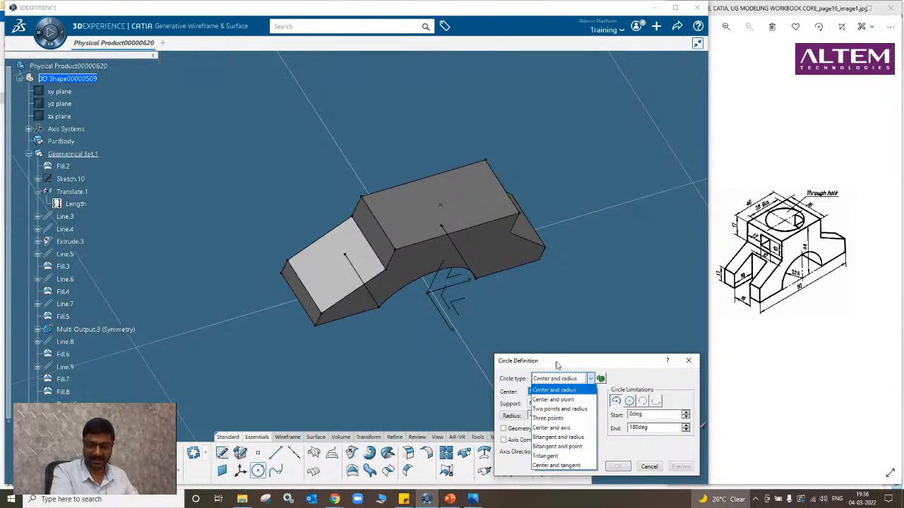
click(554, 391)
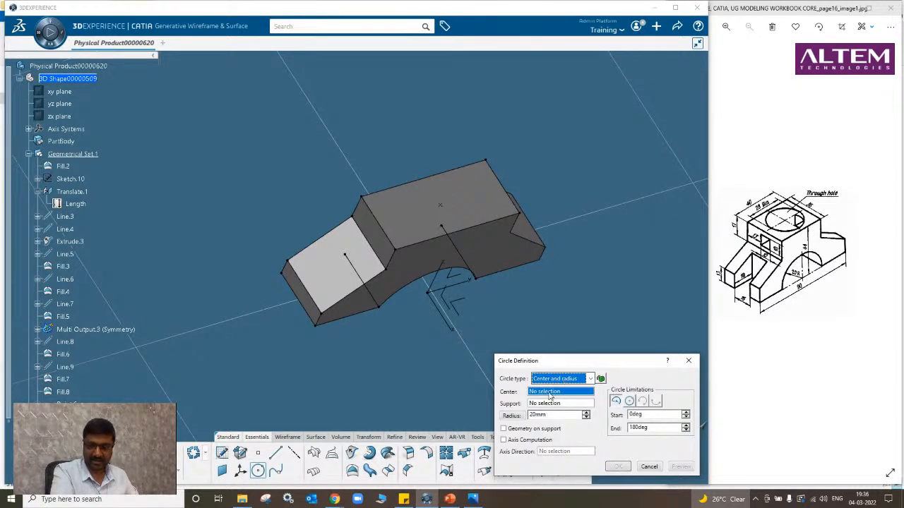
click(442, 206)
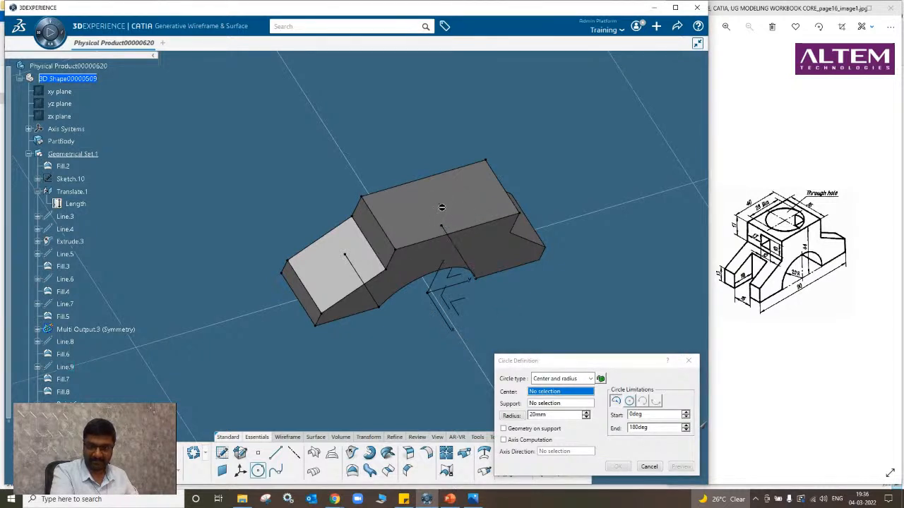
click(440, 205)
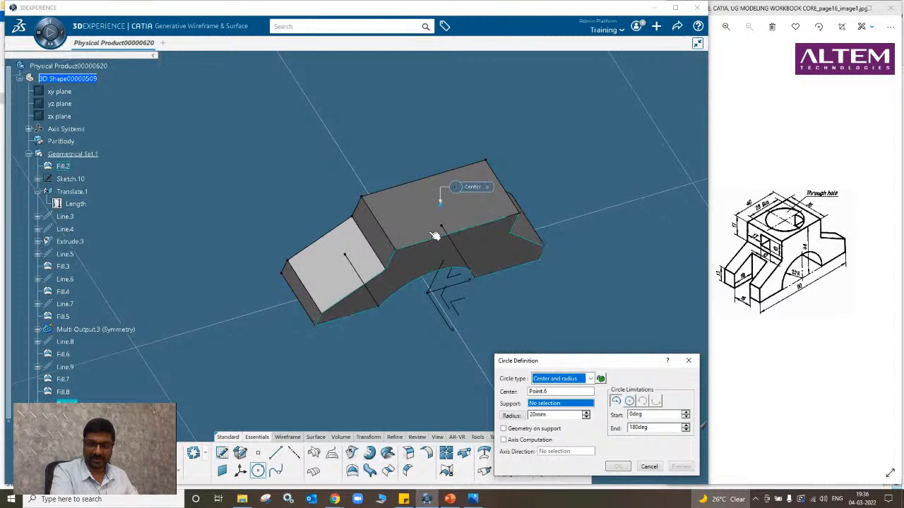
click(424, 220)
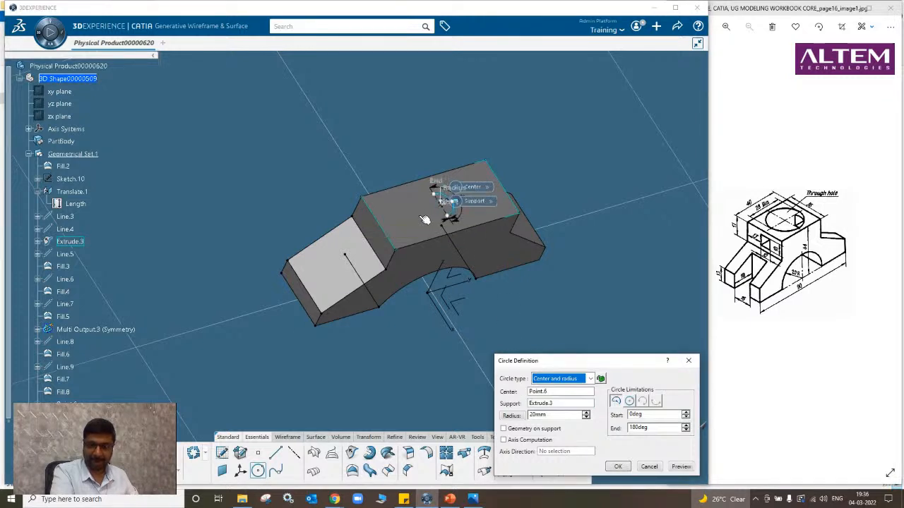
click(630, 401)
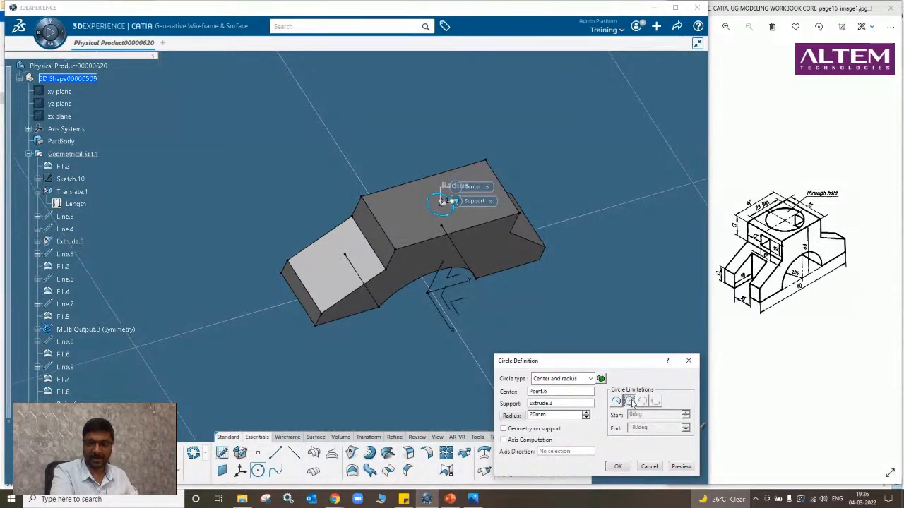
Set the top-face circle's radius to 29 mm and create the circle.
click(585, 414)
click(585, 415)
click(586, 414)
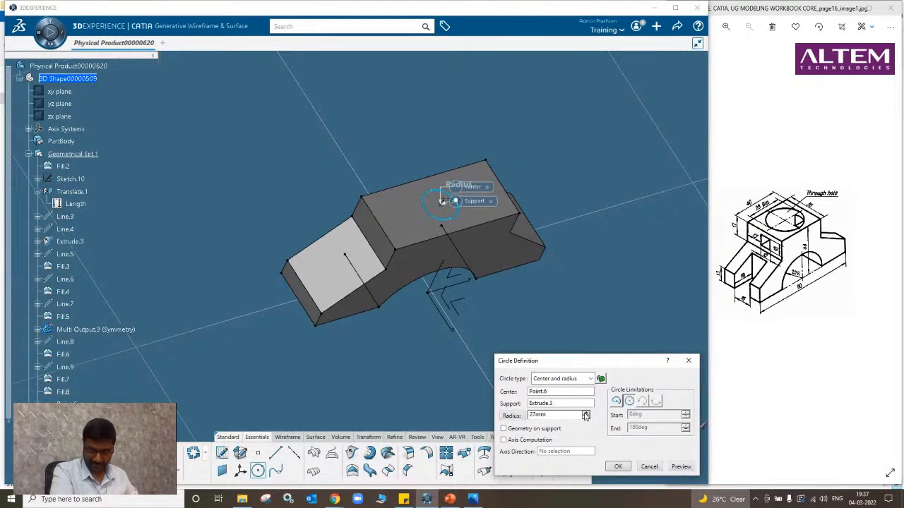
click(585, 414)
click(586, 414)
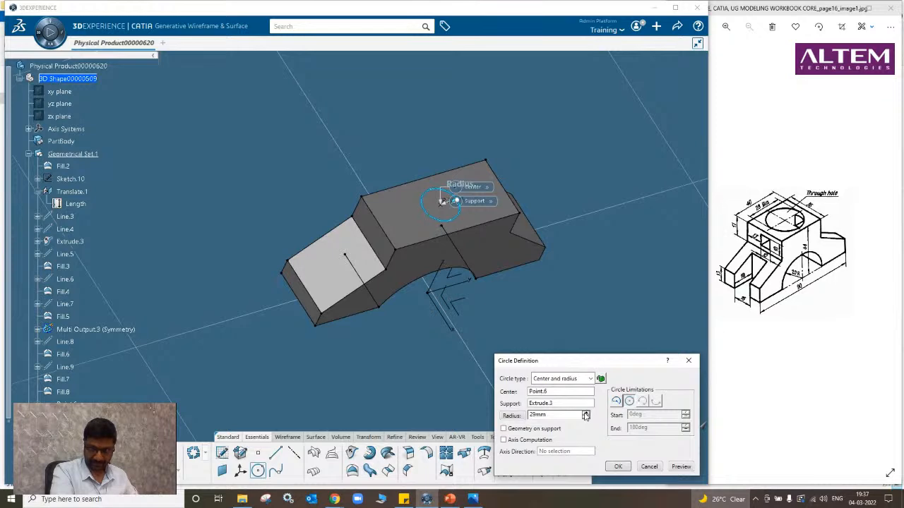
click(617, 466)
Extrude the circle along its default normal, 217.568 mm for the first limit and 151 mm down through the bracket for the second.
middle_drag(483, 353, 425, 350)
click(353, 455)
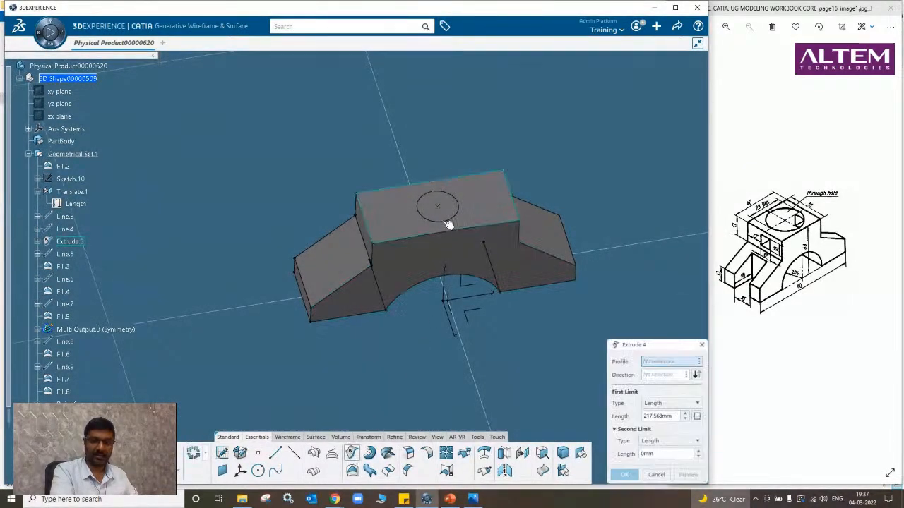
click(442, 220)
middle_drag(454, 289, 493, 232)
scroll(493, 232, up, 2)
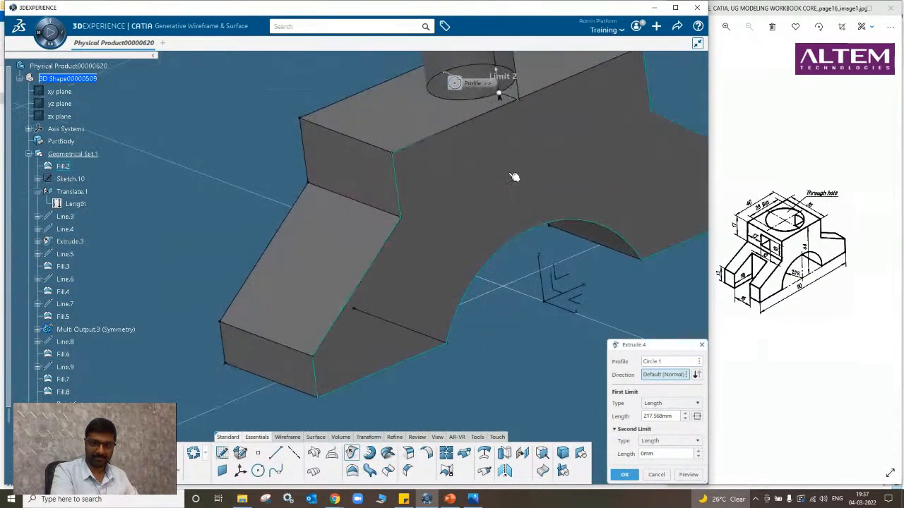
drag(497, 99, 526, 299)
click(625, 475)
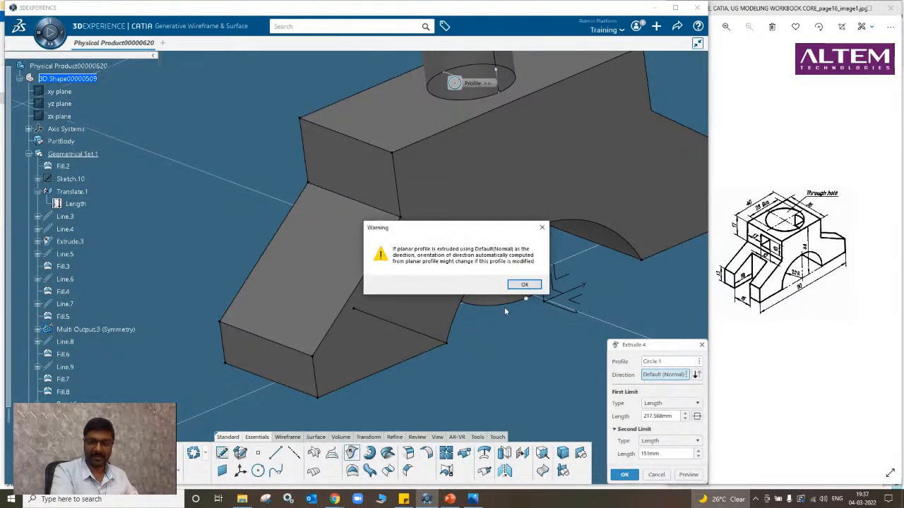
click(520, 285)
scroll(331, 324, down, 5)
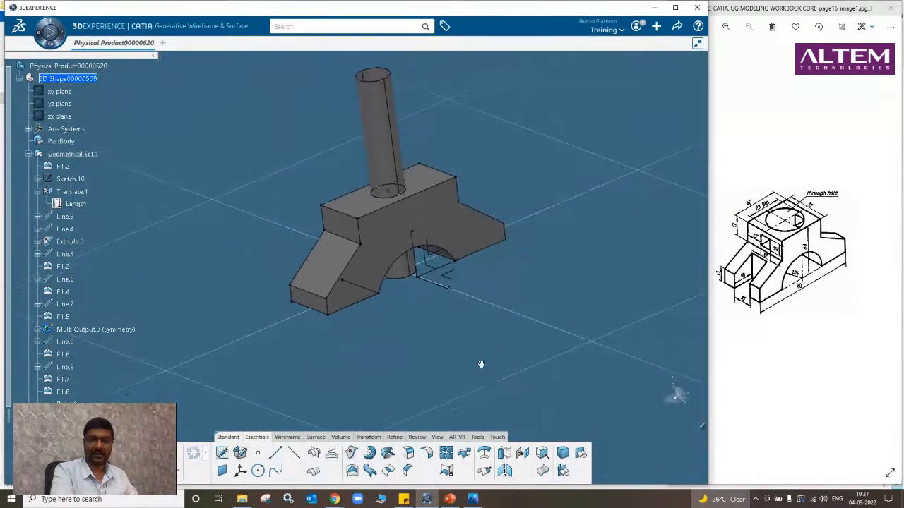
Open an additional tab and create a new 3D part in it with Generative Wireframe & Surface.
click(162, 43)
click(41, 36)
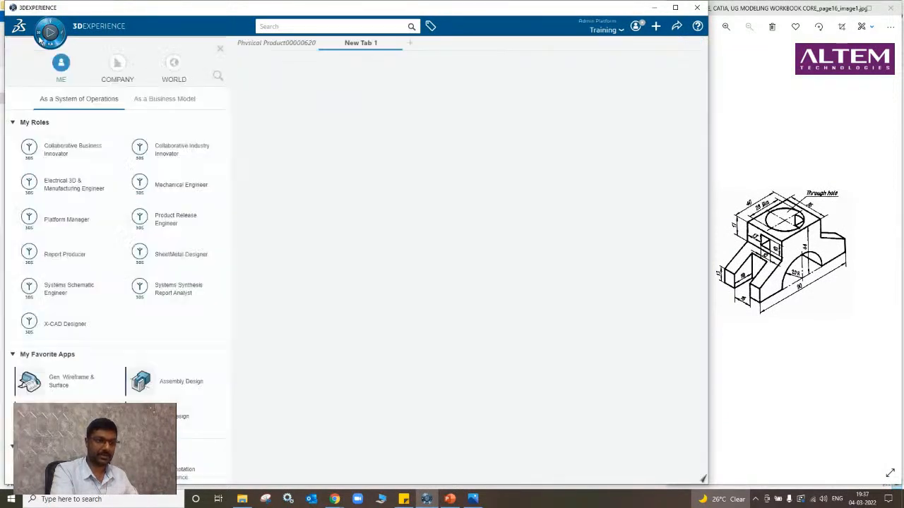
click(83, 382)
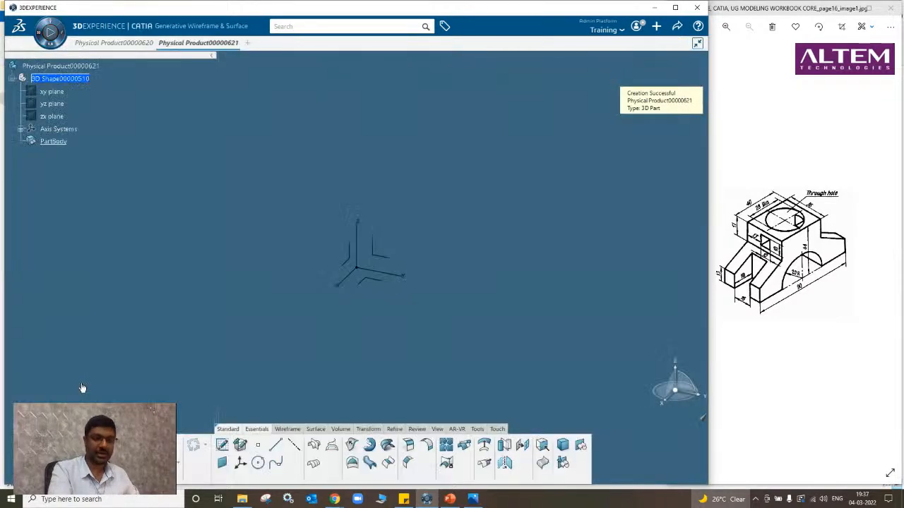
Sketch a long horizontal line above the origin on the yz plane of the new part and exit the sketch.
click(225, 445)
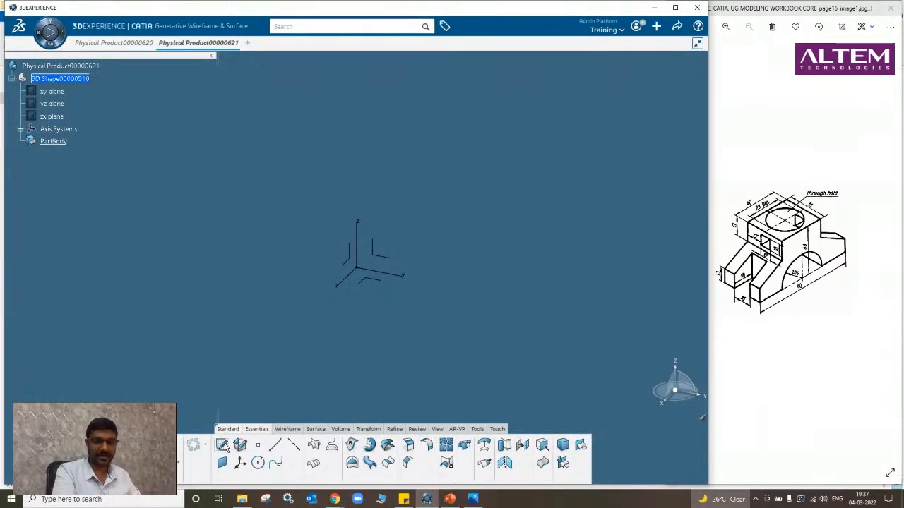
click(380, 257)
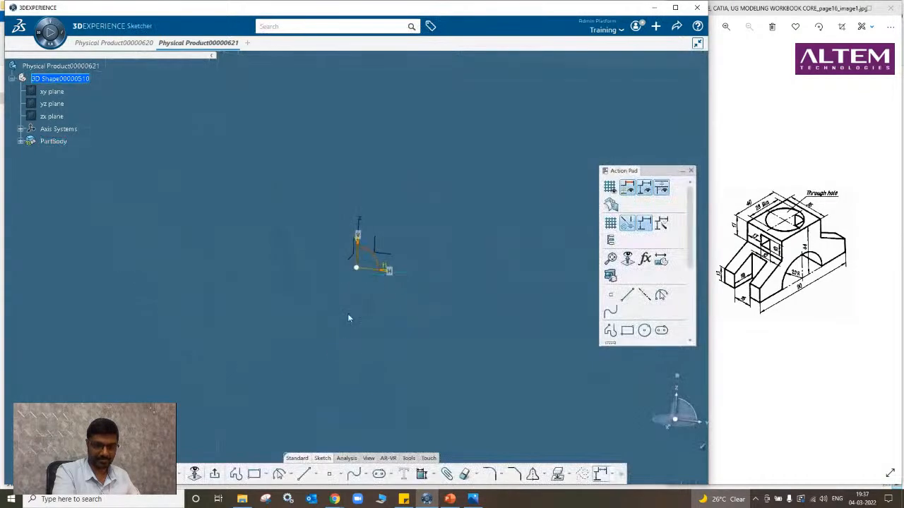
click(304, 474)
click(221, 185)
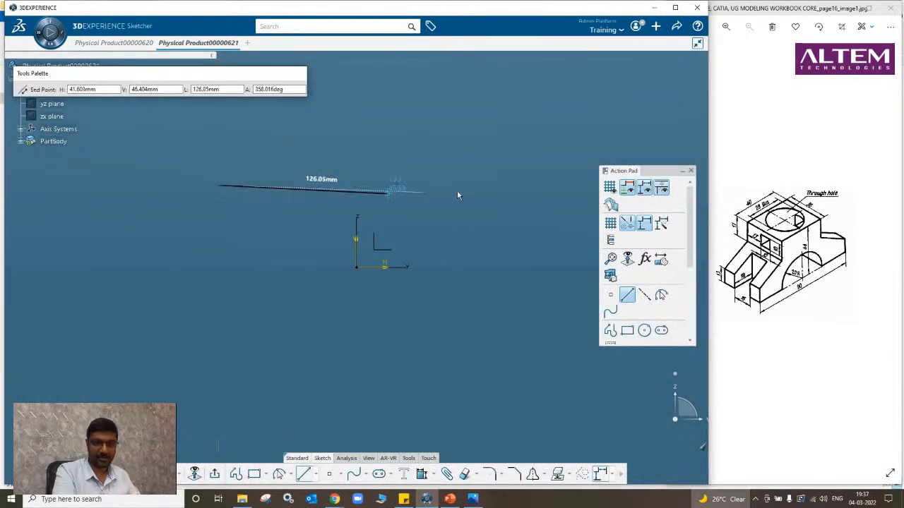
click(539, 185)
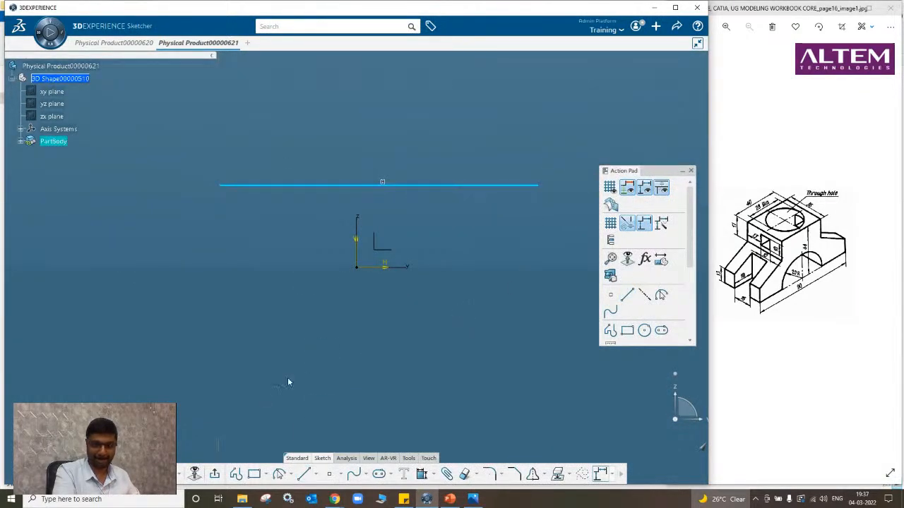
click(216, 474)
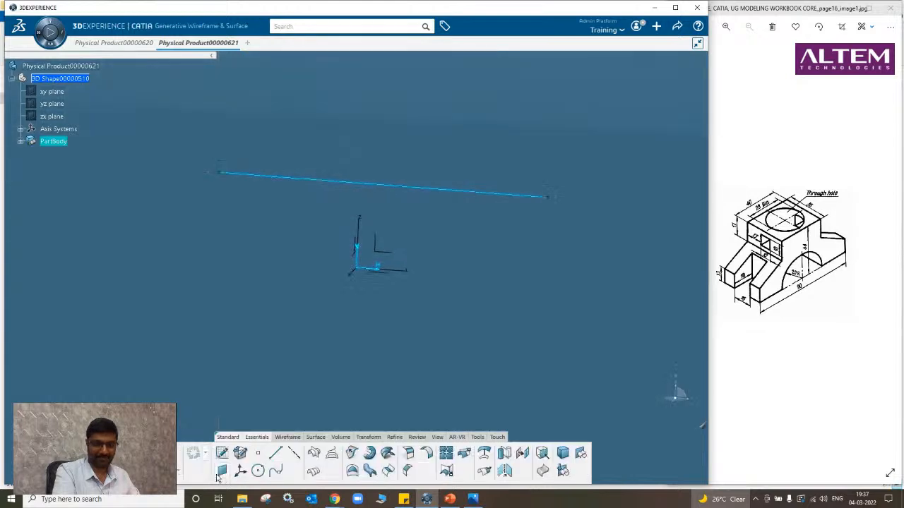
Extrude the horizontal line about 121 mm into a flat surface.
click(352, 453)
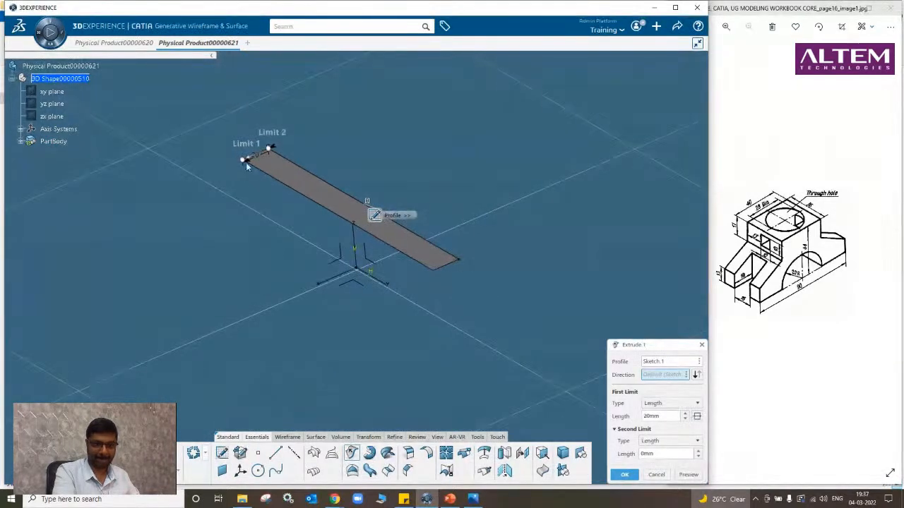
drag(235, 169, 204, 275)
click(625, 475)
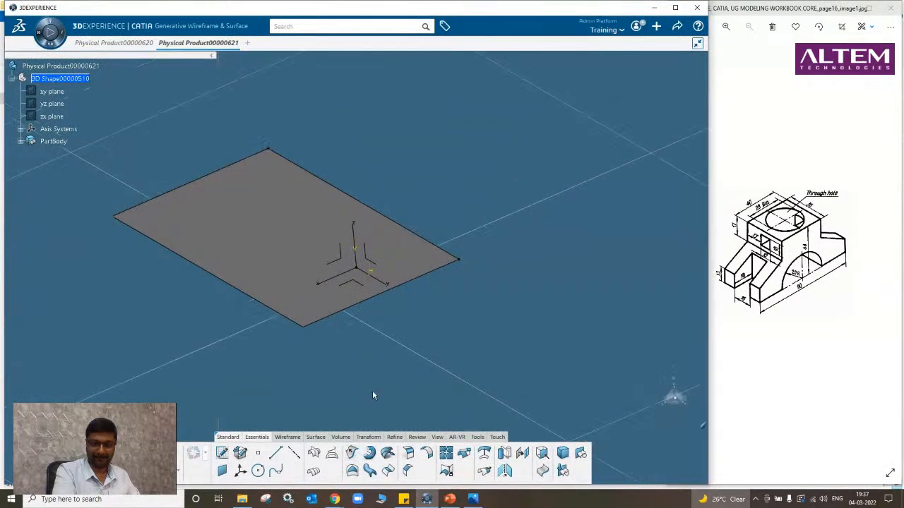
Sketch a vertical line about 161 mm long on the yz plane, crossing the horizontal line near its far end, and exit the sketch.
click(221, 452)
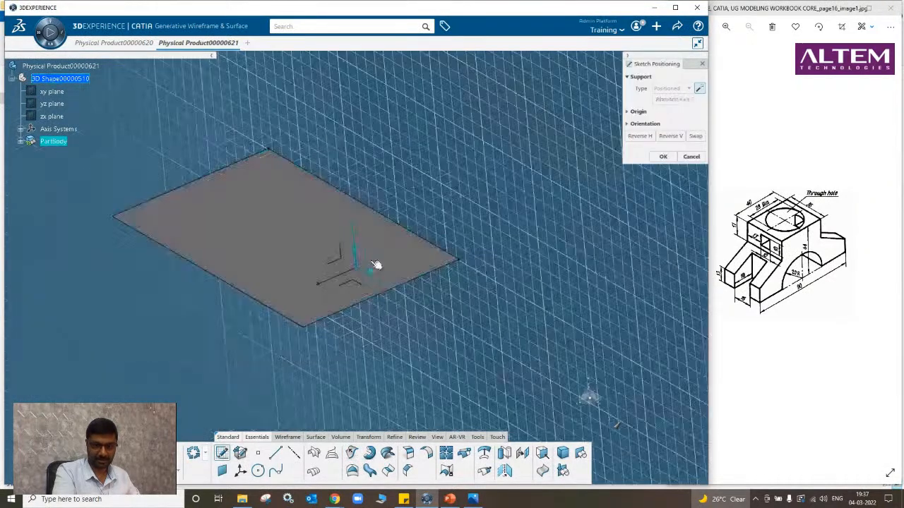
click(372, 265)
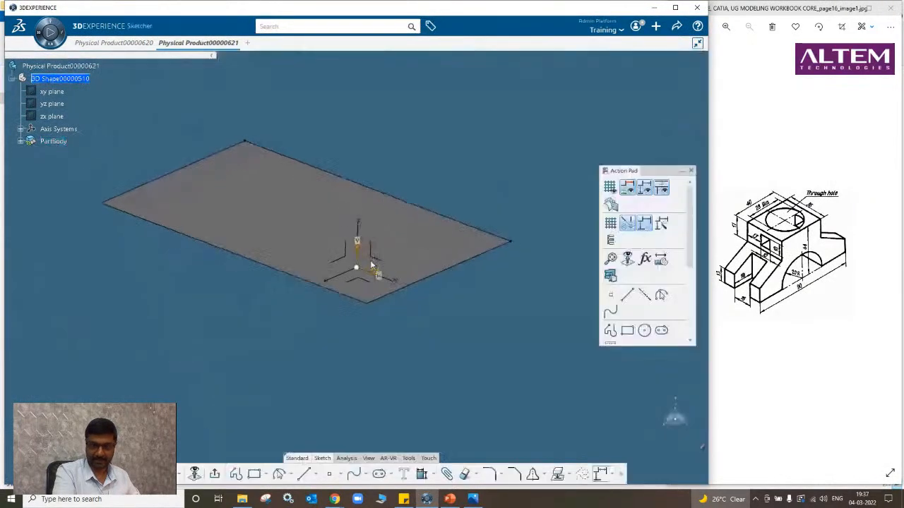
click(304, 474)
click(472, 115)
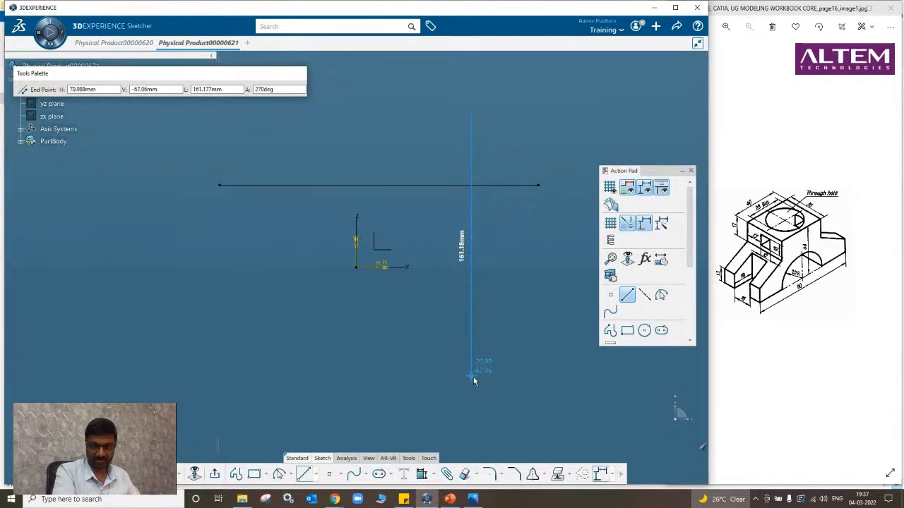
click(472, 375)
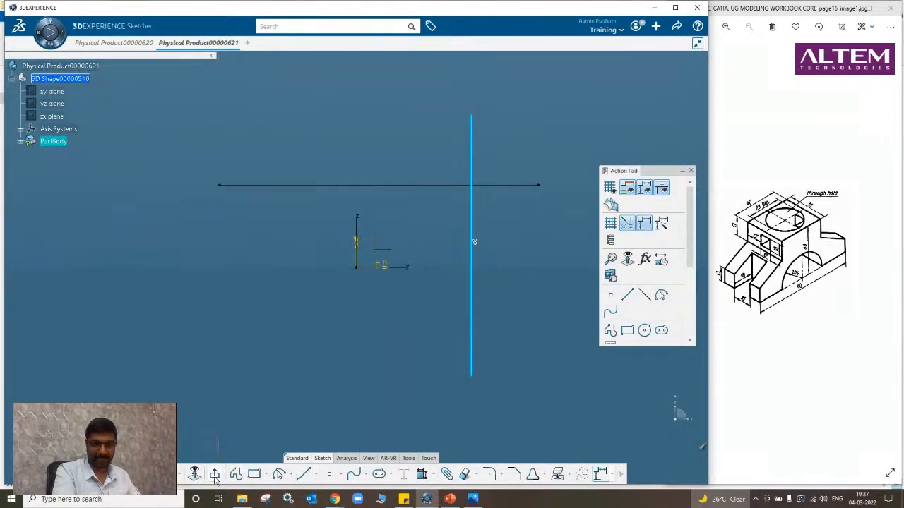
click(216, 475)
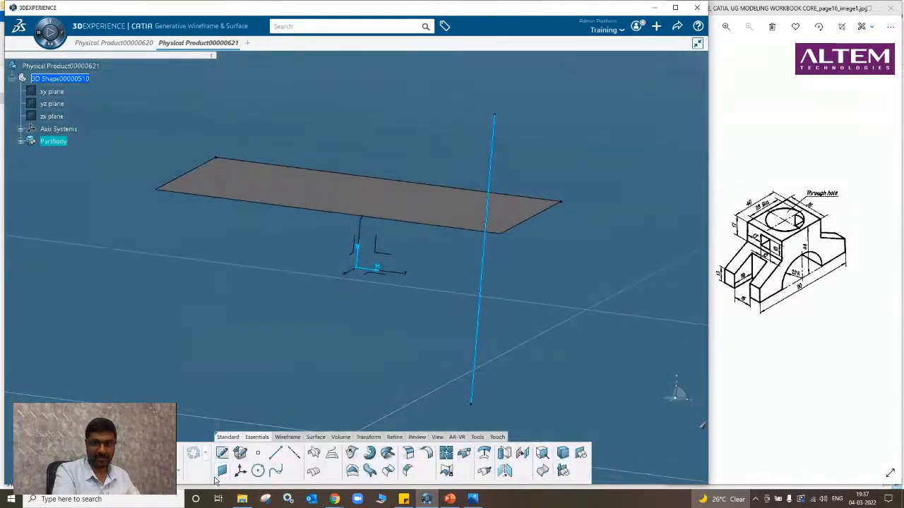
Extrude the vertical line 121 mm into a flat surface crossing the horizontal one.
click(351, 452)
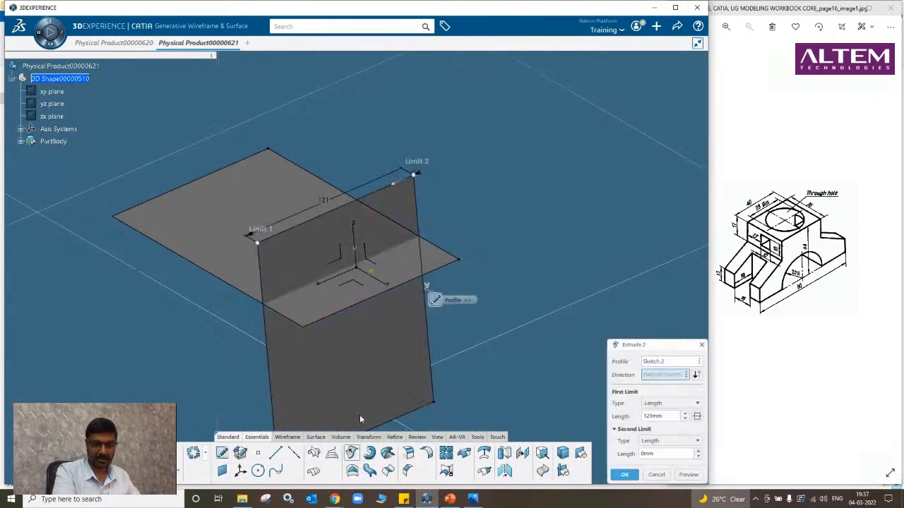
click(624, 474)
middle_drag(518, 396, 467, 399)
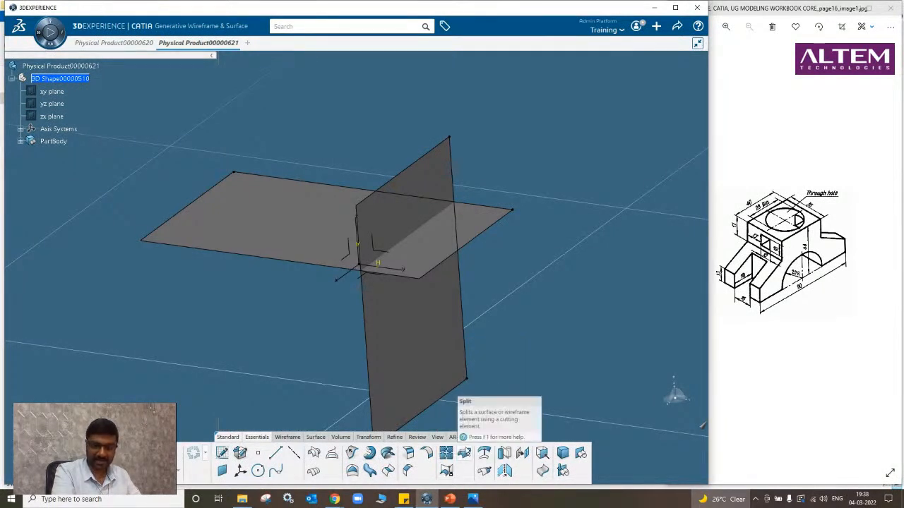
Split the horizontal surface with the vertical surface as cutting element, keeping the long portion over the origin.
click(463, 453)
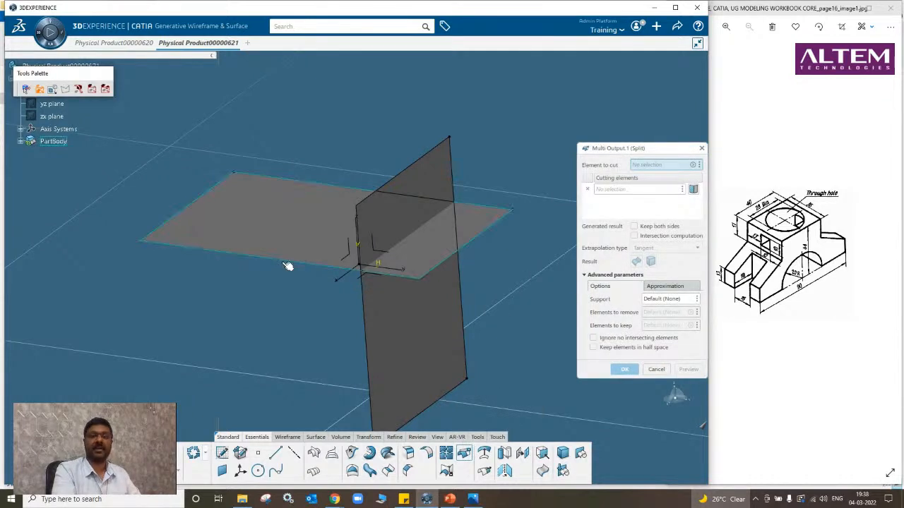
middle_drag(235, 296, 397, 333)
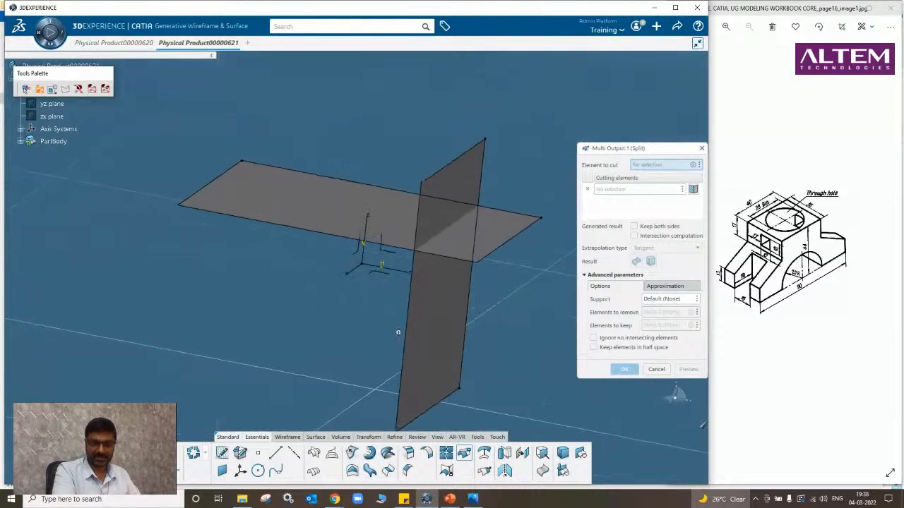
middle_drag(242, 268, 225, 294)
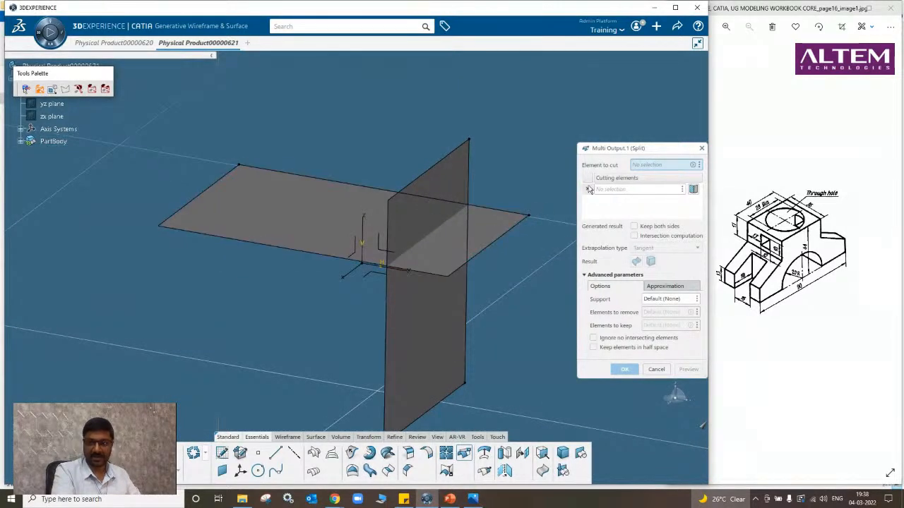
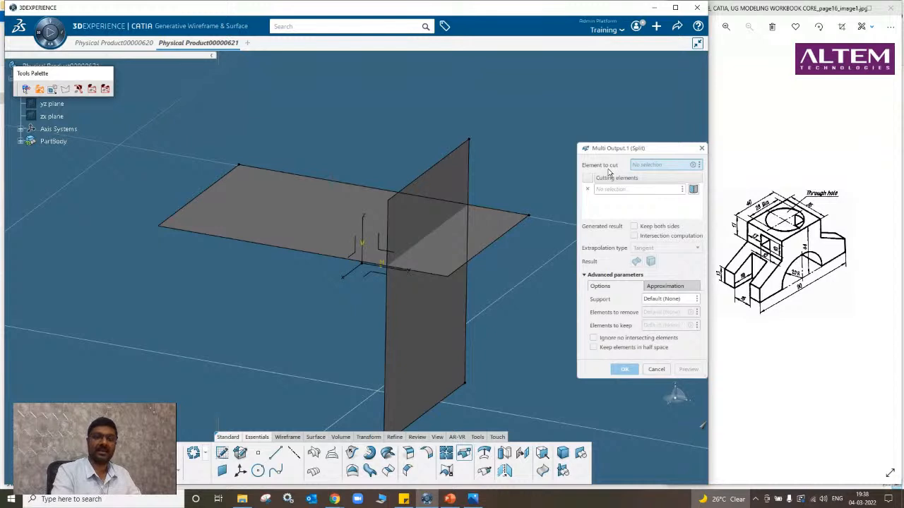
click(283, 228)
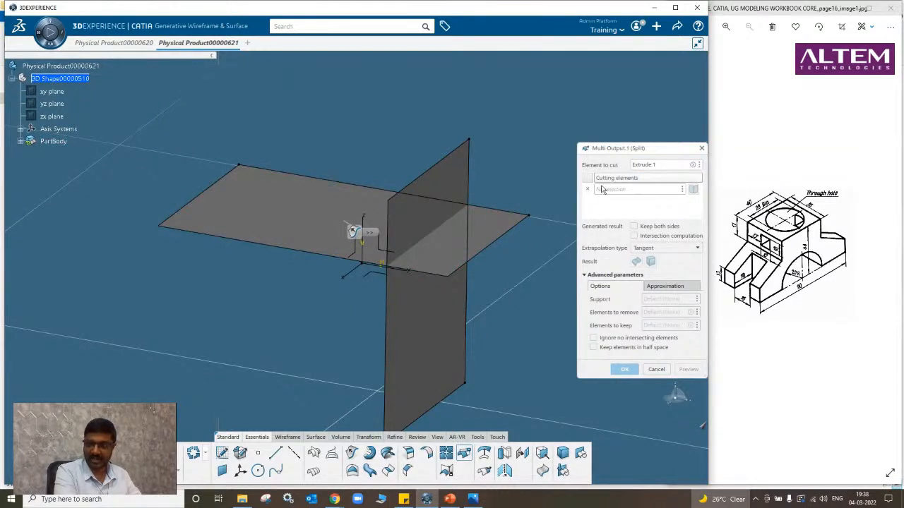
click(442, 211)
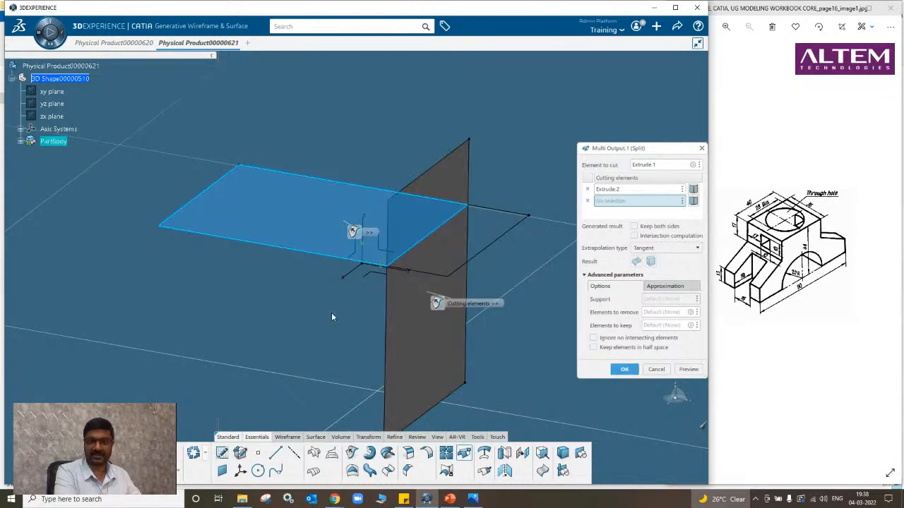
middle_drag(332, 317, 365, 308)
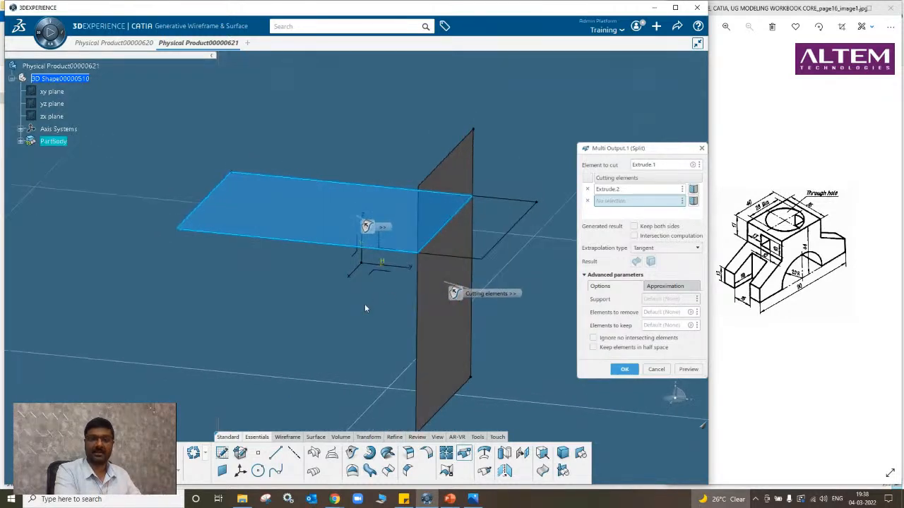
click(628, 369)
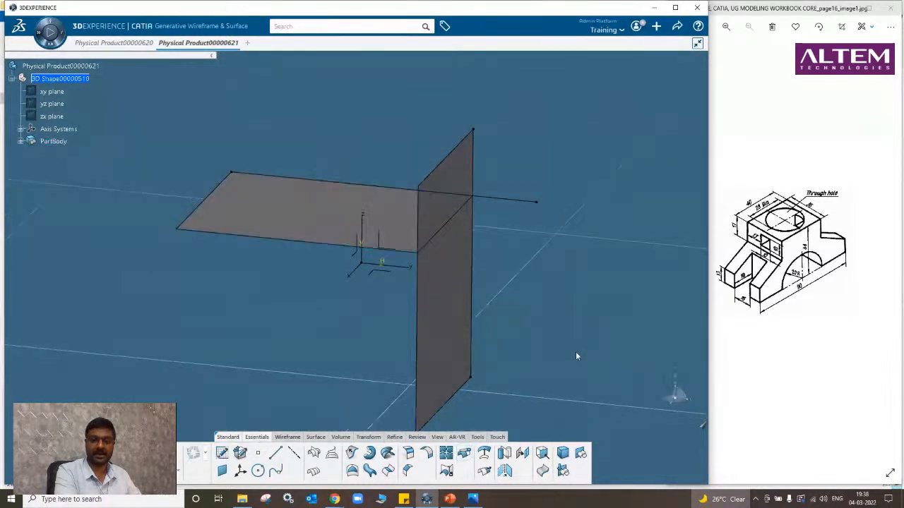
Hide the horizontal line's sketch, Sketch.1, and check it in the hidden space before returning to the visible space.
click(21, 142)
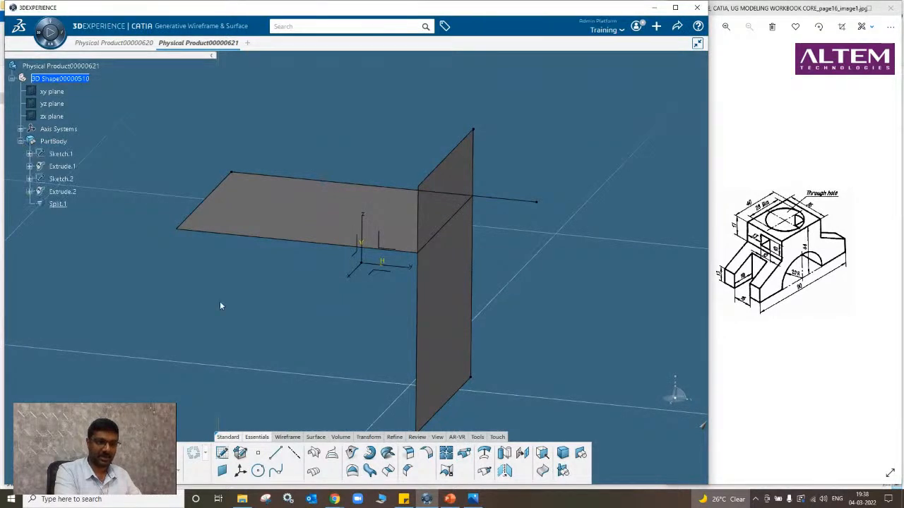
right_click(513, 200)
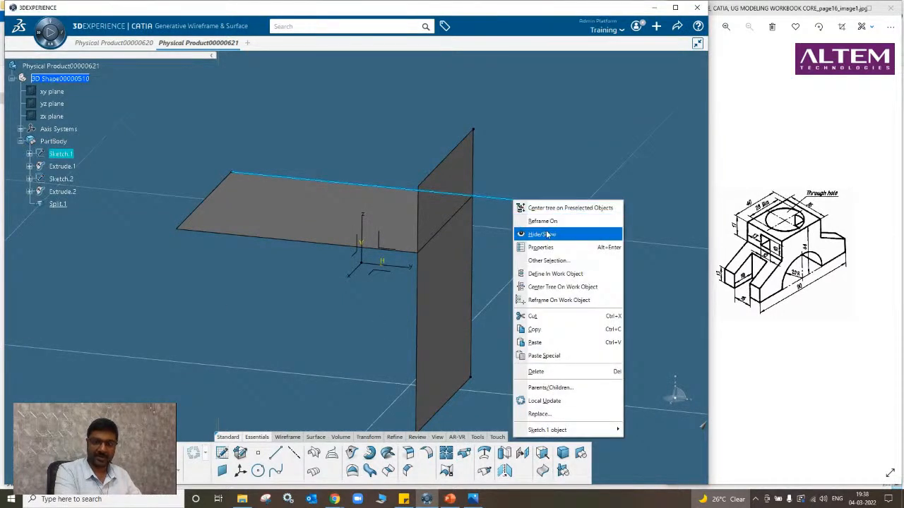
click(540, 234)
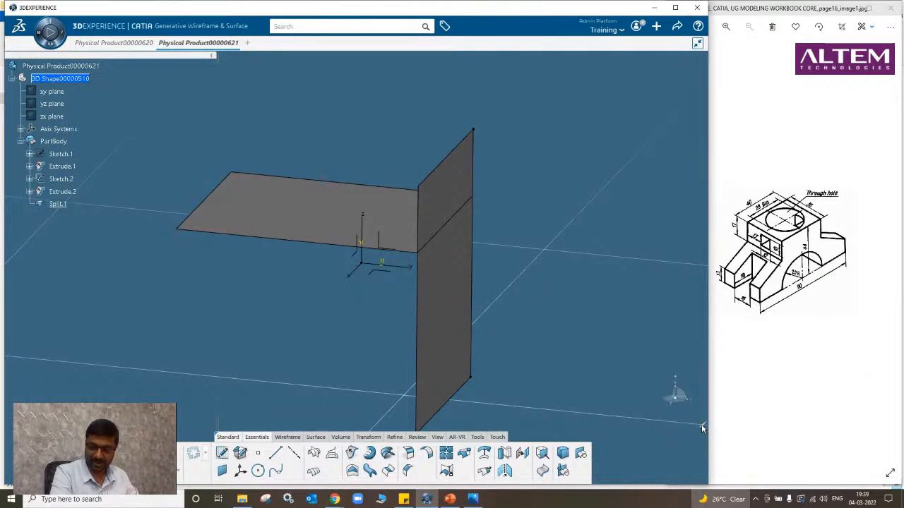
click(701, 425)
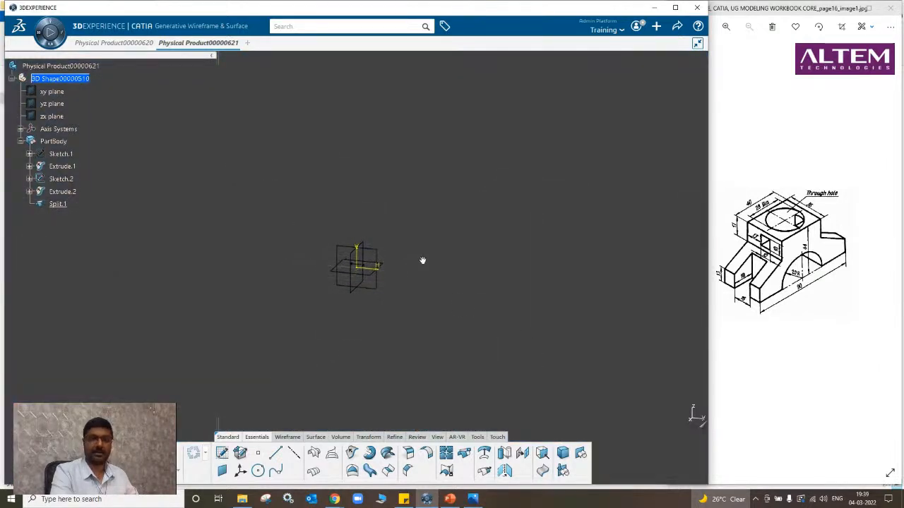
mouse_move(482, 201)
middle_down()
mouse_move(457, 236)
mouse_move(488, 287)
middle_up()
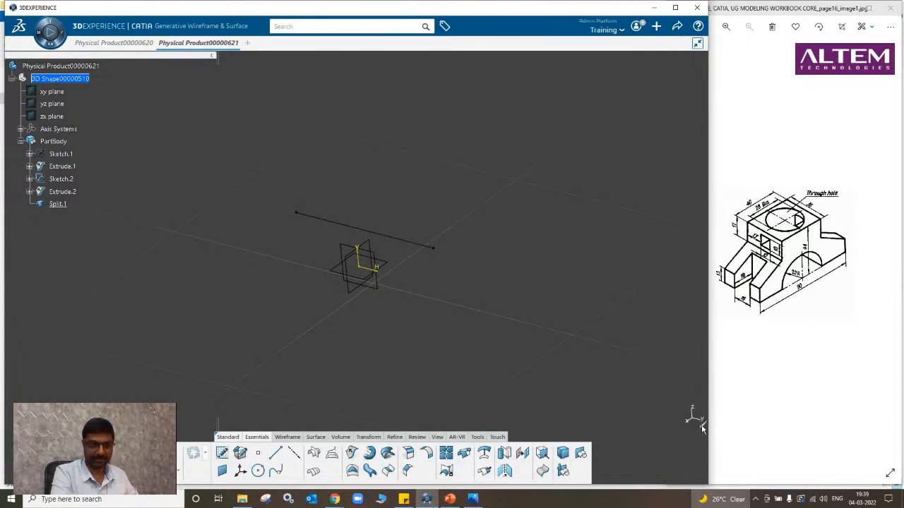
click(703, 429)
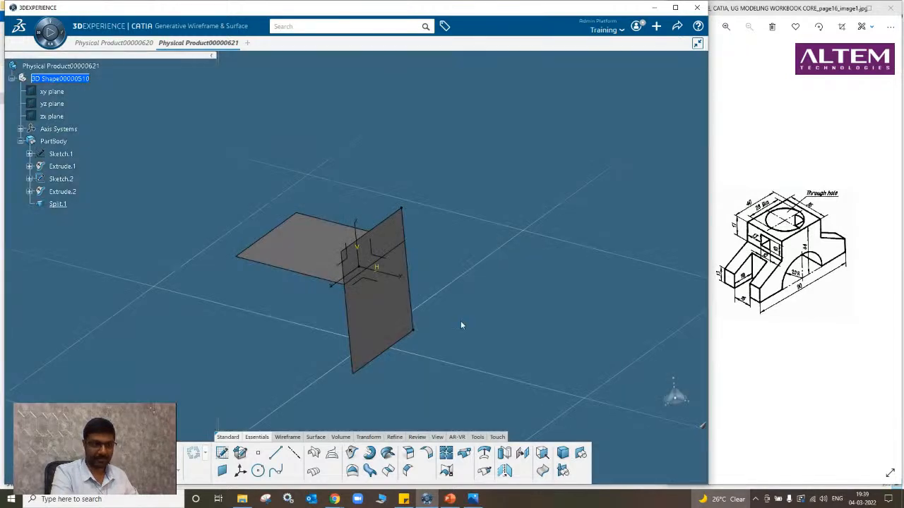
Make PartBody the work object and insert a new geometrical set.
right_click(66, 142)
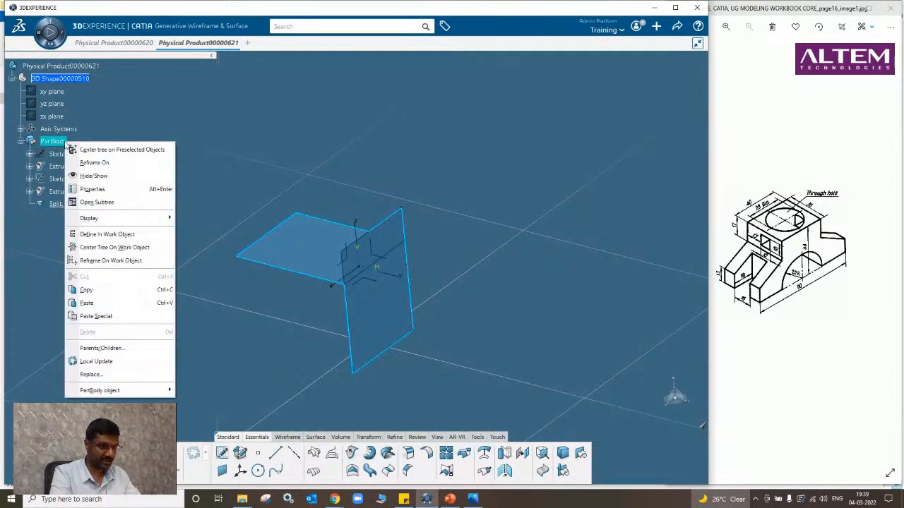
click(107, 235)
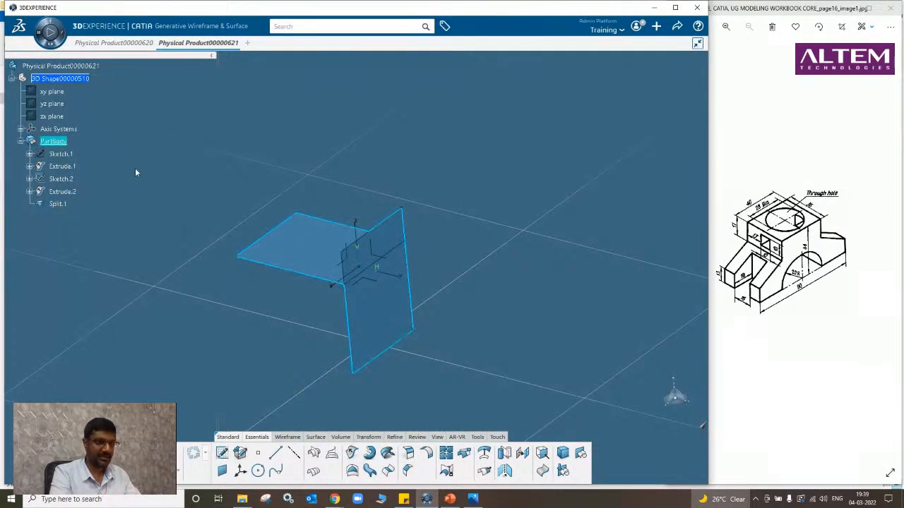
click(580, 454)
click(653, 467)
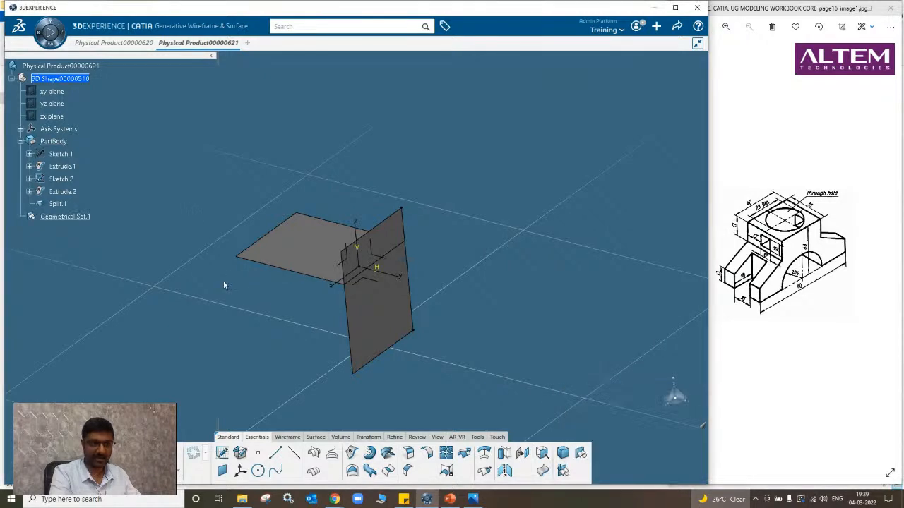
Move all PartBody features, from Sketch.1 through Split.1, into the new geometrical set by cutting and pasting them.
click(61, 153)
shift+click(58, 204)
right_click(58, 204)
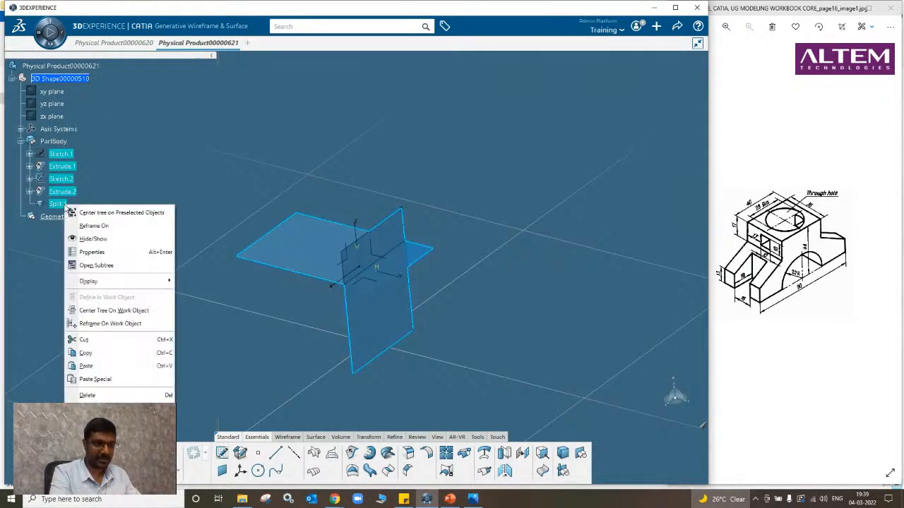
click(109, 339)
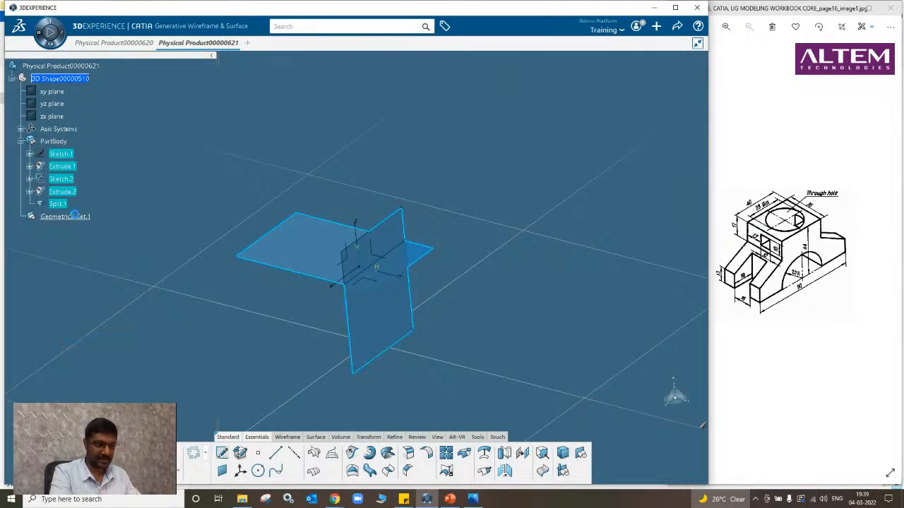
right_click(70, 217)
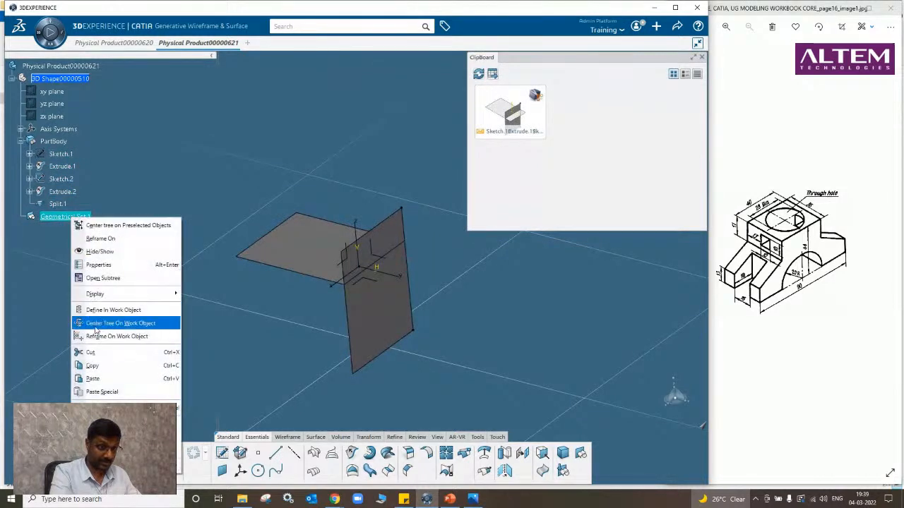
click(93, 378)
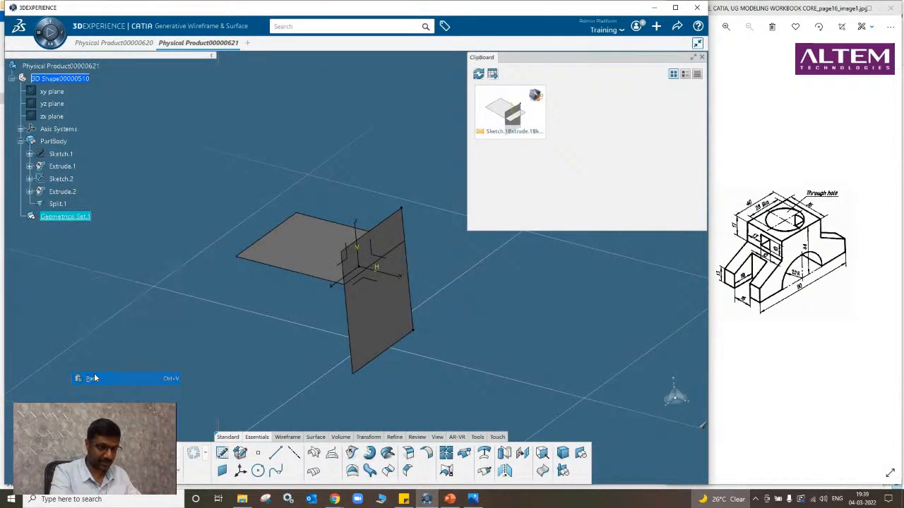
click(21, 154)
click(111, 229)
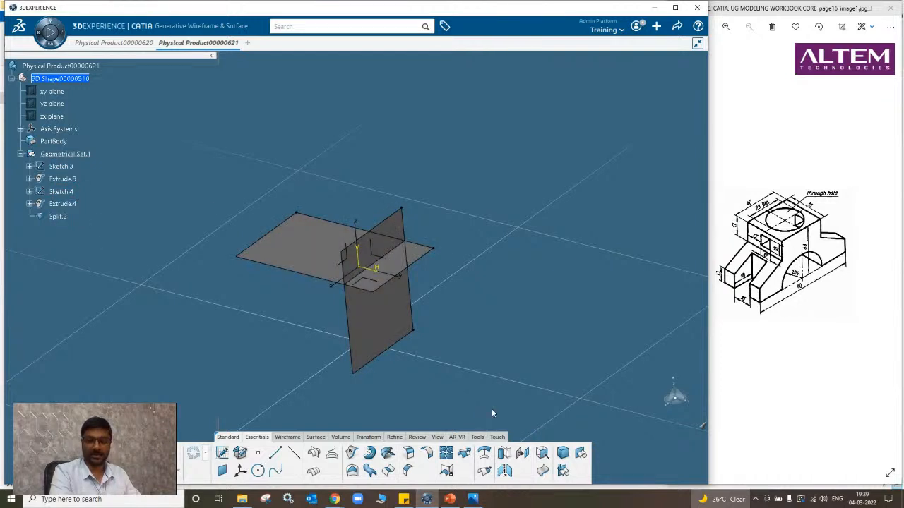
Check the hidden space for geometry and return to the visible space.
click(703, 427)
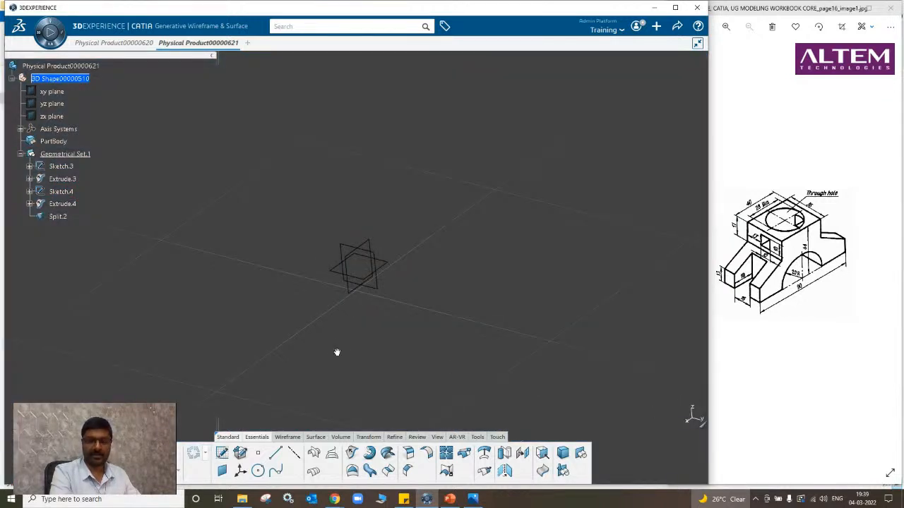
middle_drag(337, 351, 414, 305)
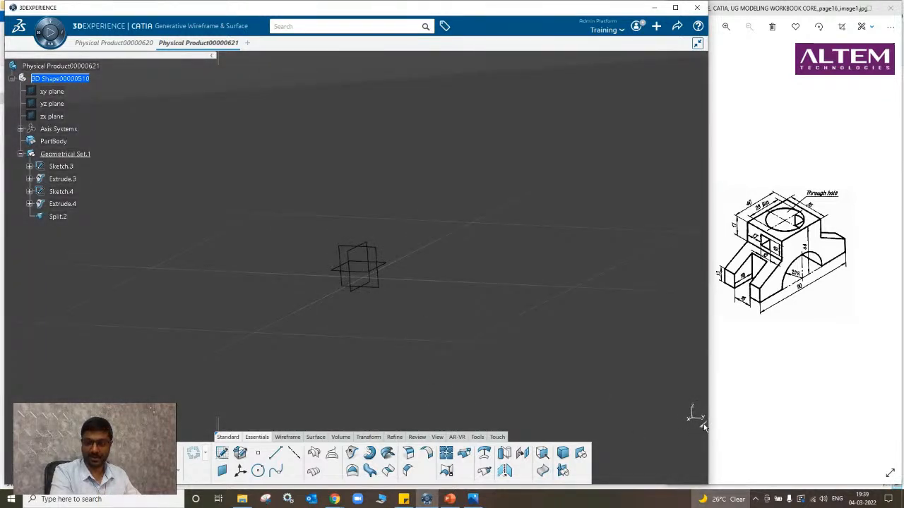
click(703, 425)
mouse_move(499, 318)
middle_down()
mouse_move(430, 355)
mouse_move(383, 339)
middle_up()
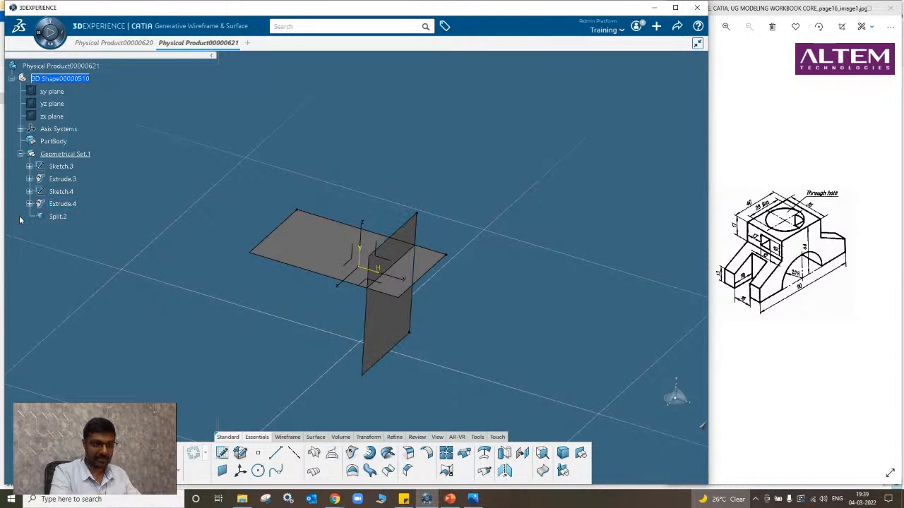
Try to make Split.2 the work object, and reopen its Split definition and accept it.
right_click(58, 217)
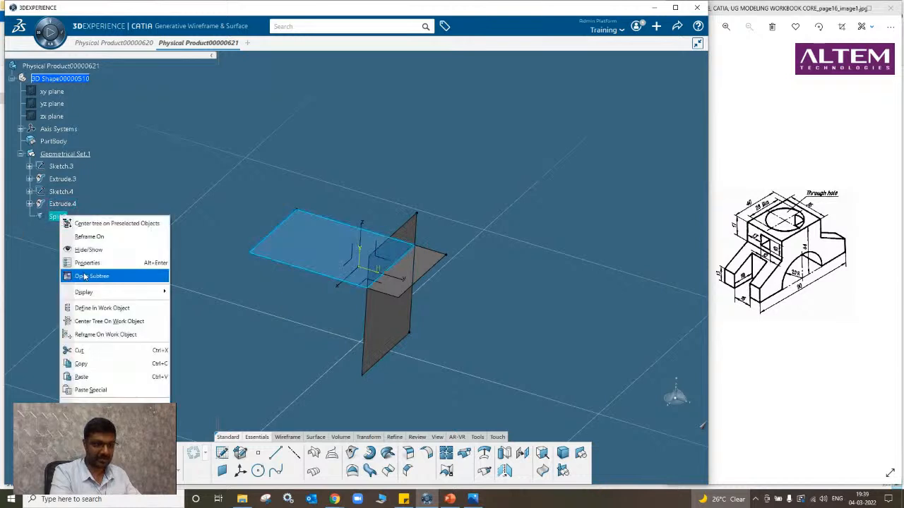
click(95, 309)
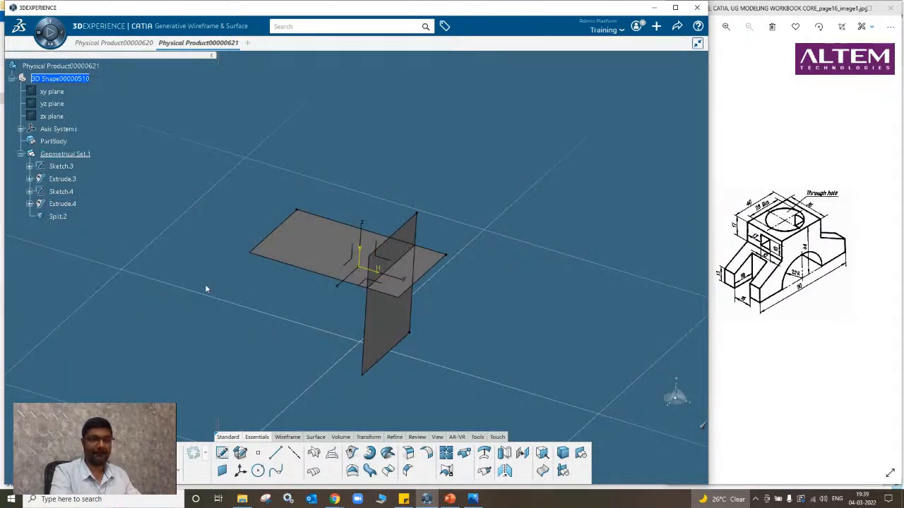
double_click(58, 217)
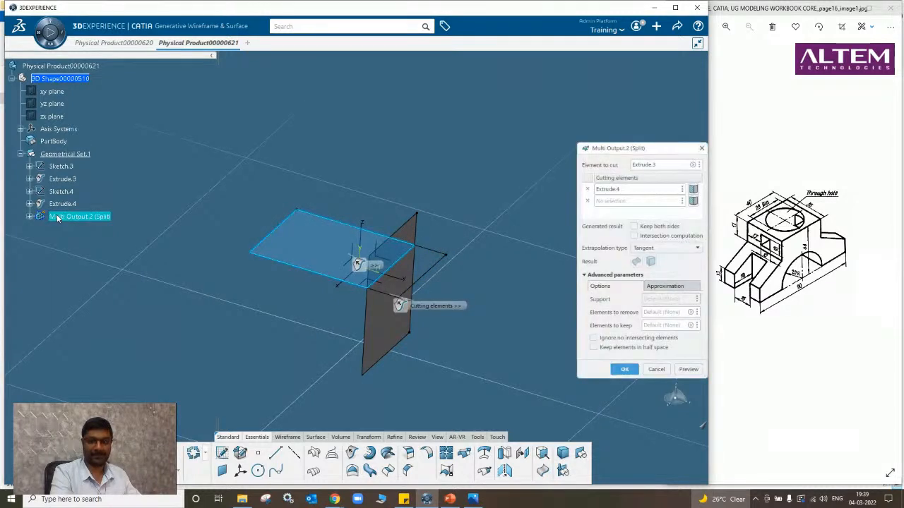
click(621, 369)
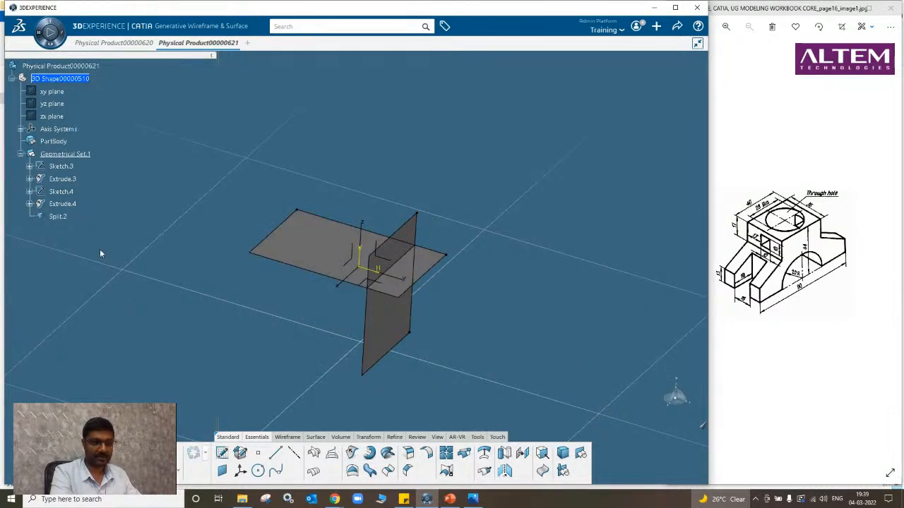
right_click(64, 218)
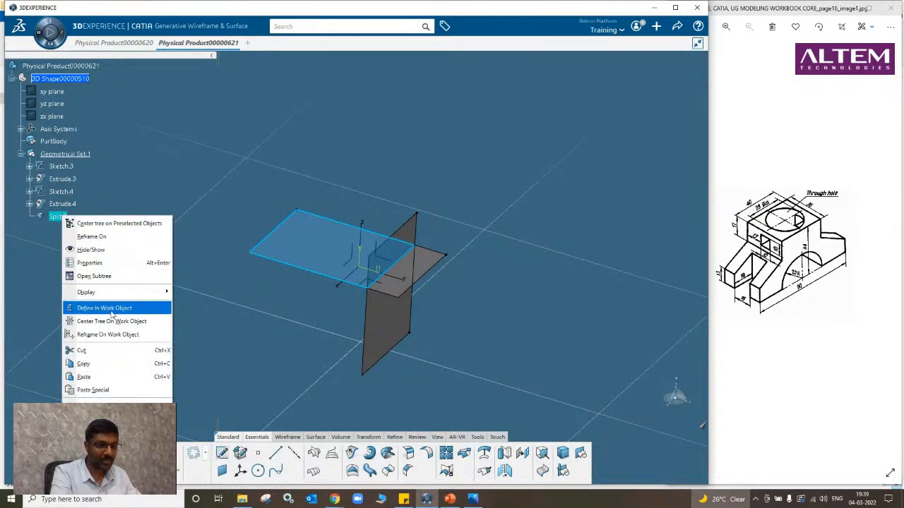
click(330, 322)
click(315, 329)
middle_drag(315, 328, 336, 319)
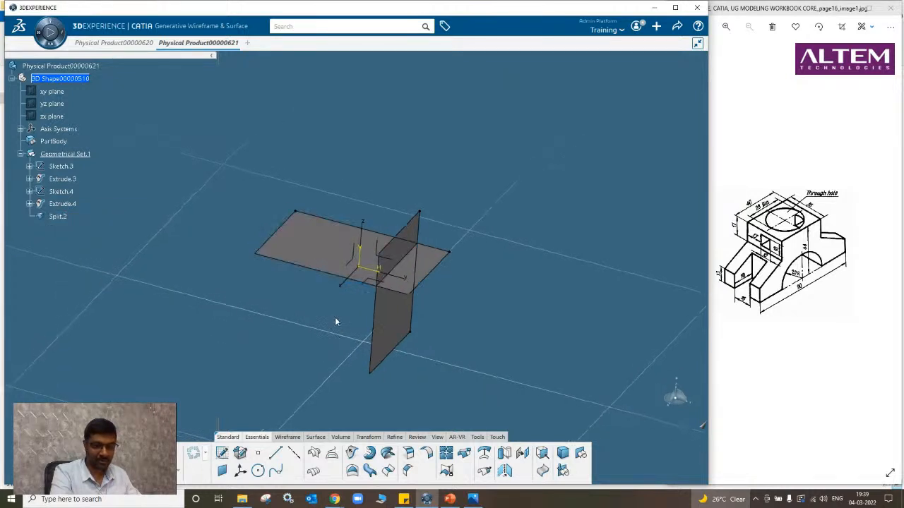
Delete Split.2 from Geometrical Set.1 without deleting its exclusive parents.
right_click(59, 217)
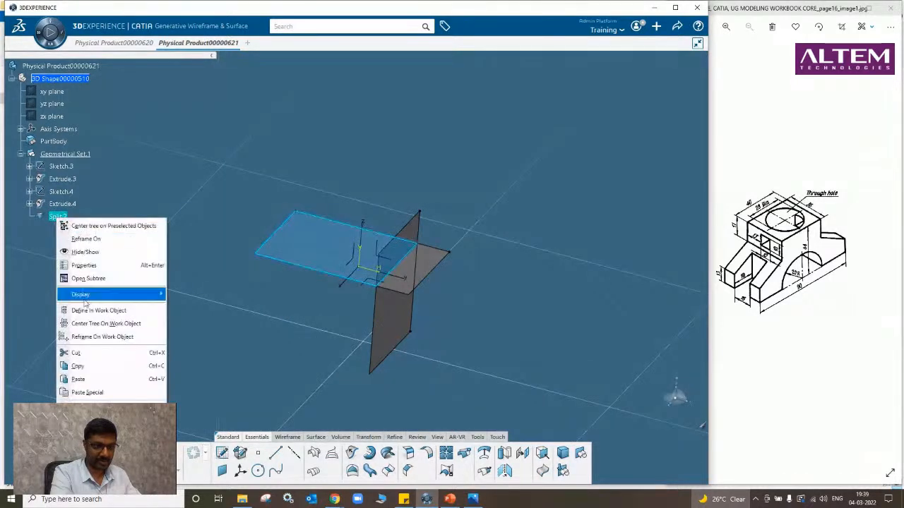
click(92, 405)
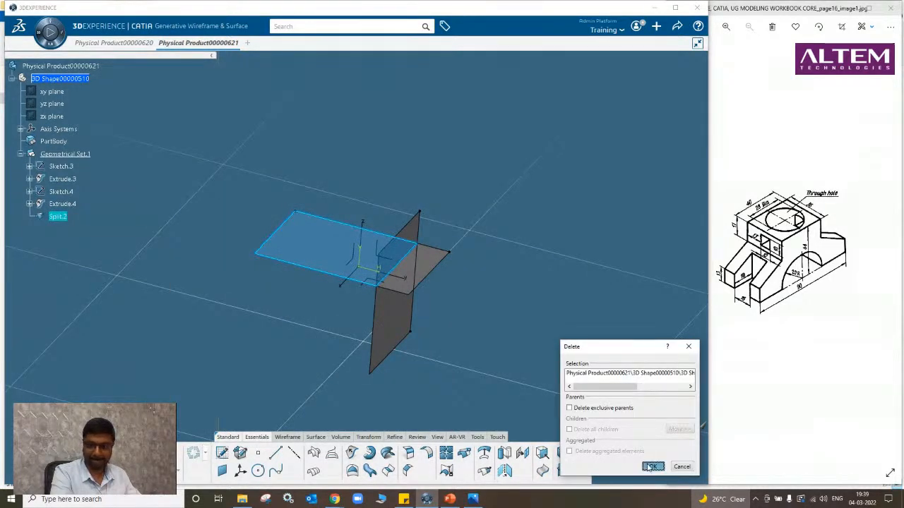
click(650, 464)
Split the horizontal surface Extrude.3 with the vertical surface Extrude.4 as the cutting element.
middle_drag(412, 359, 404, 328)
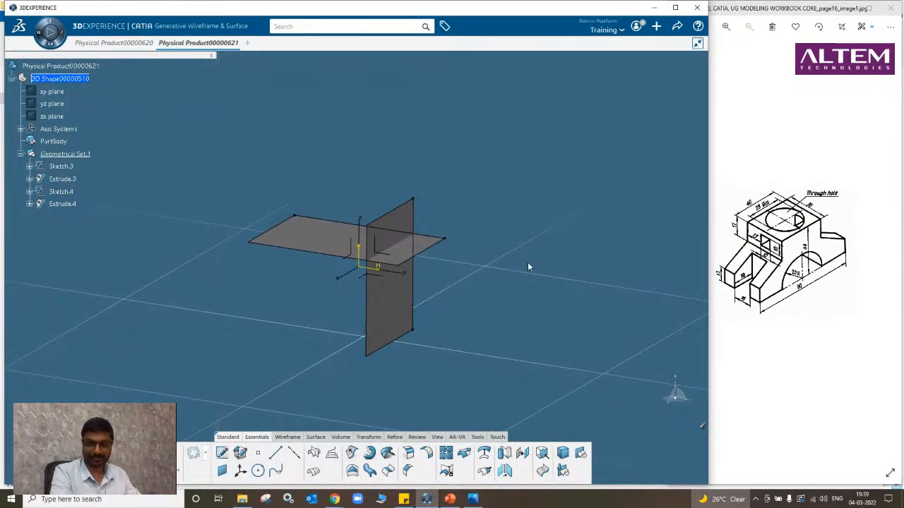
click(464, 452)
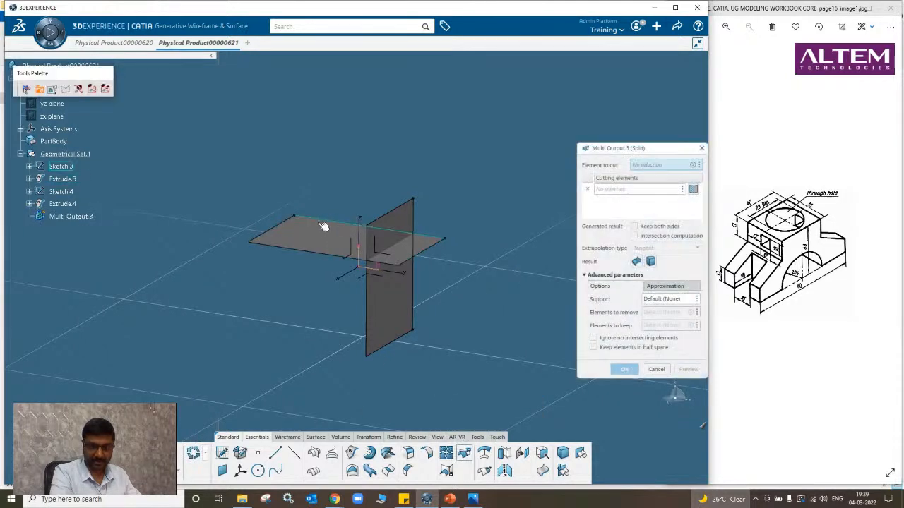
click(325, 233)
click(391, 305)
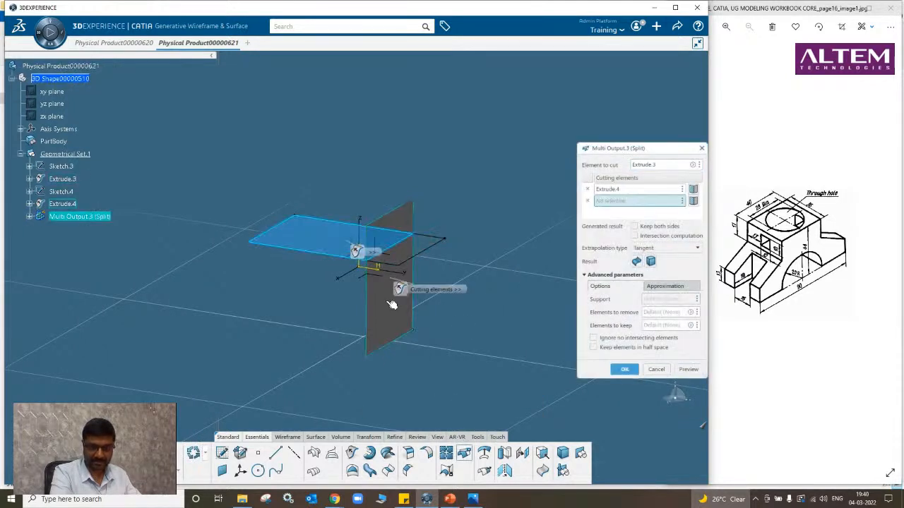
click(624, 369)
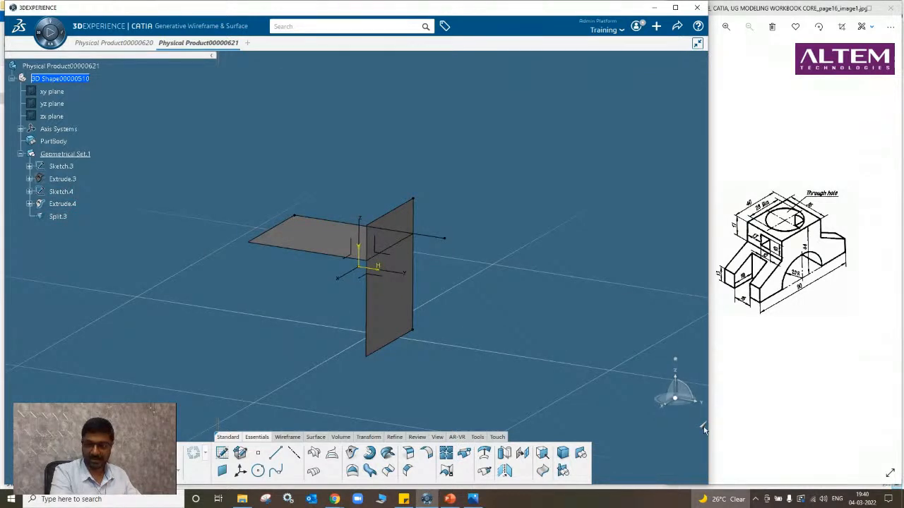
Switch to the hidden space, show Extrude.3 from there, and hide Extrude.3 and Extrude.4 together.
click(704, 428)
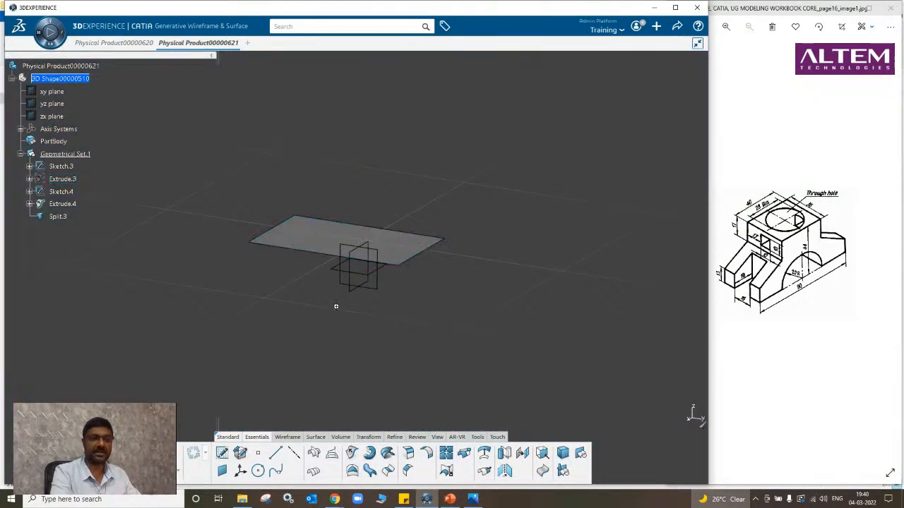
click(102, 215)
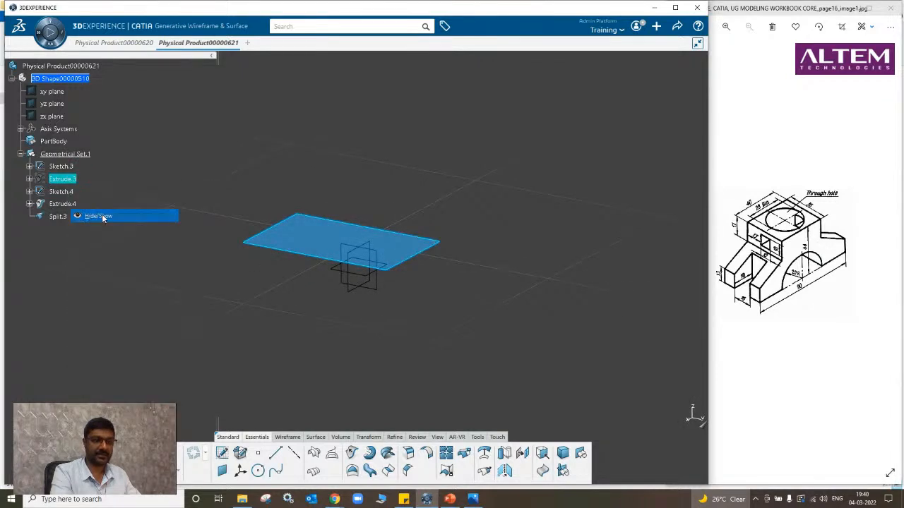
click(76, 181)
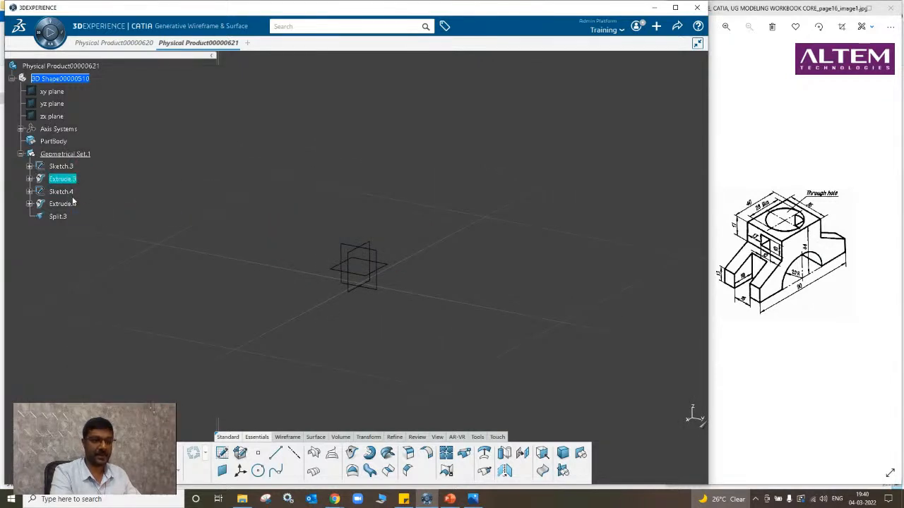
ctrl+click(74, 203)
right_click(74, 203)
click(97, 237)
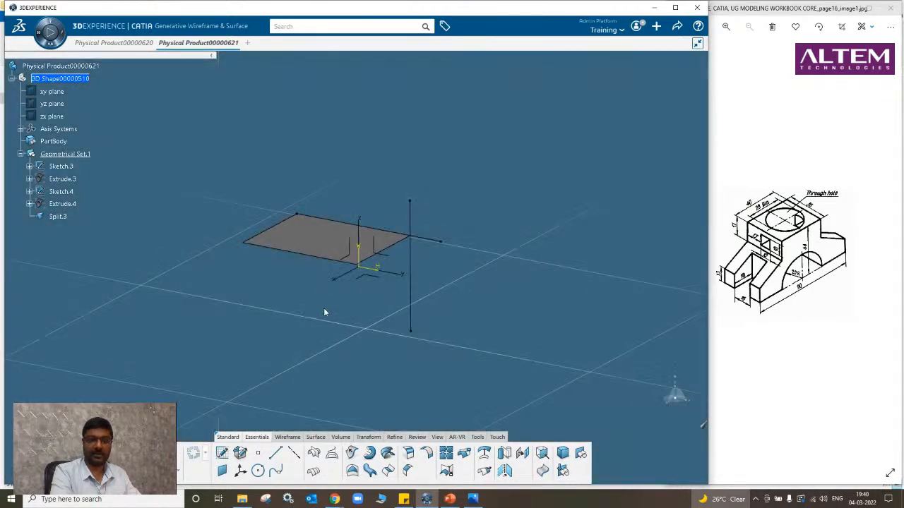
Show Extrude.3 and hide it again, and make Extrude.4 visible.
right_click(60, 179)
click(78, 212)
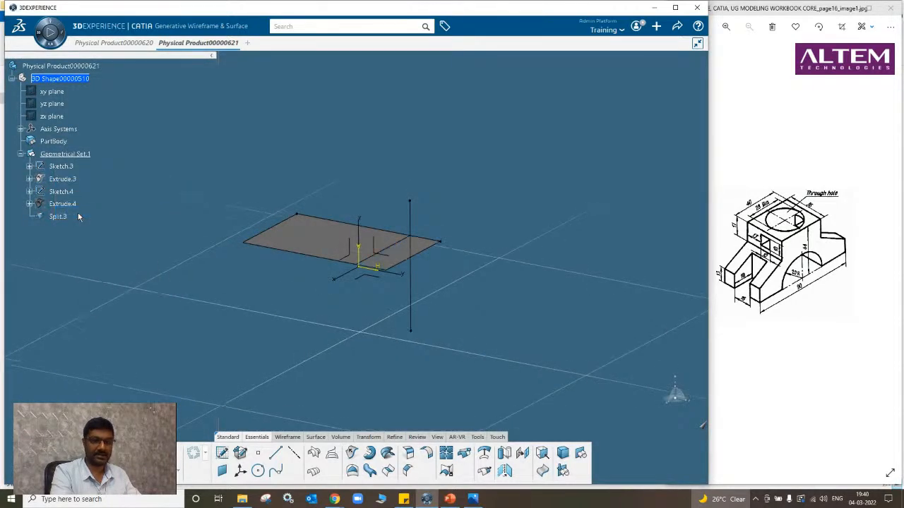
right_click(54, 178)
click(86, 212)
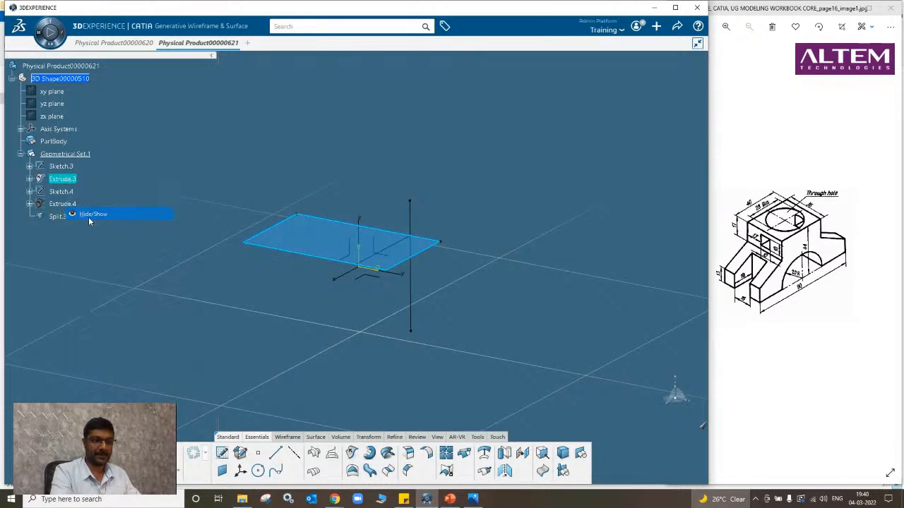
right_click(73, 204)
click(92, 236)
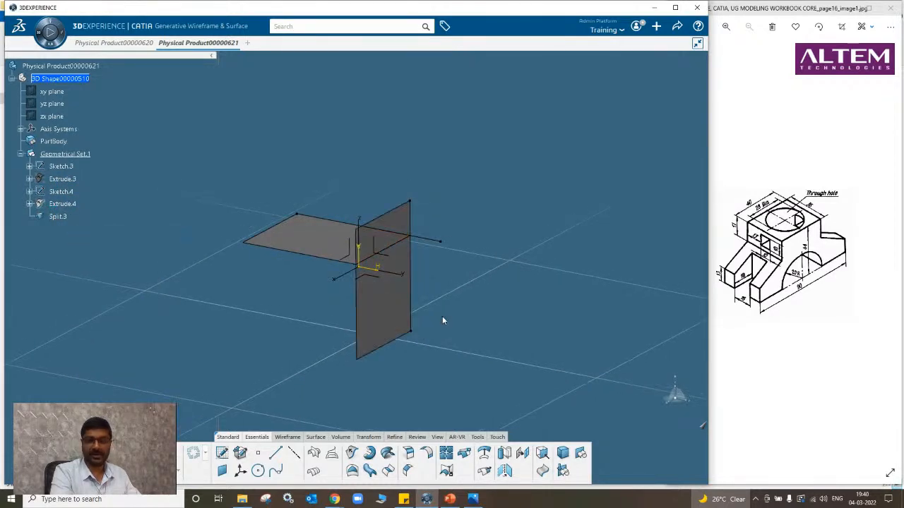
Hide Sketch.3, the profile line along the edge of the horizontal surface.
right_click(419, 238)
click(445, 271)
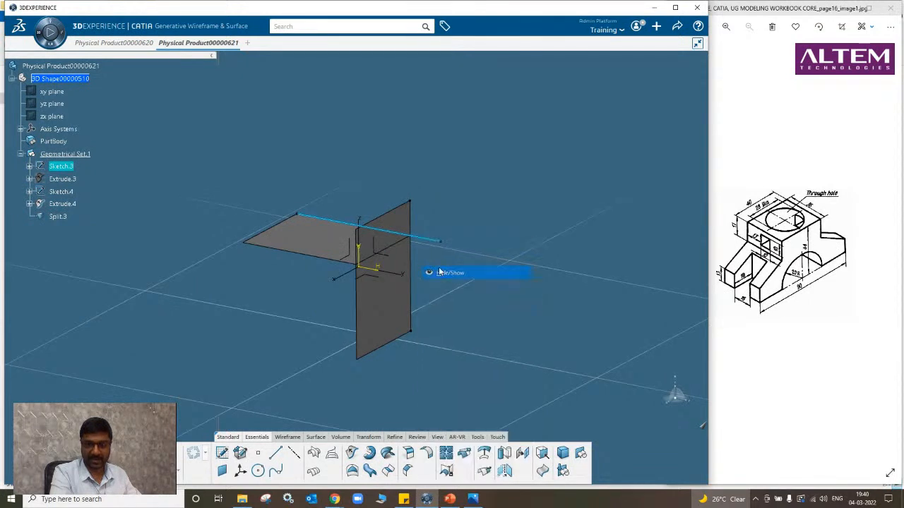
middle_drag(296, 314, 228, 273)
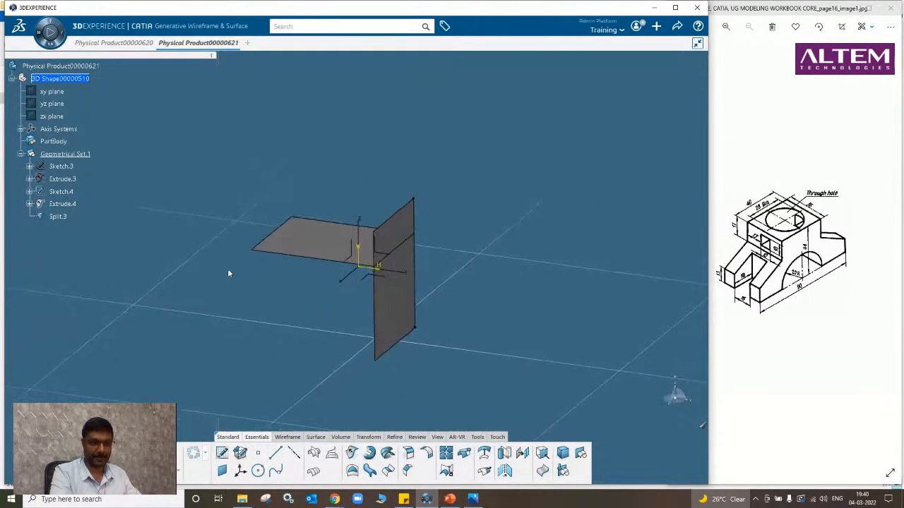
Undo the last two visibility changes and redo them.
key(ctrl+z)
key(ctrl+z)
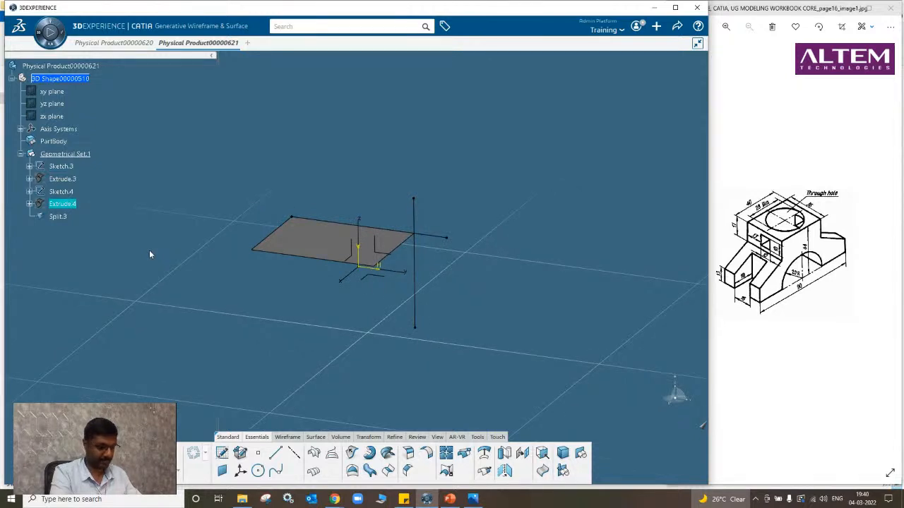
key(ctrl+y)
key(ctrl+y)
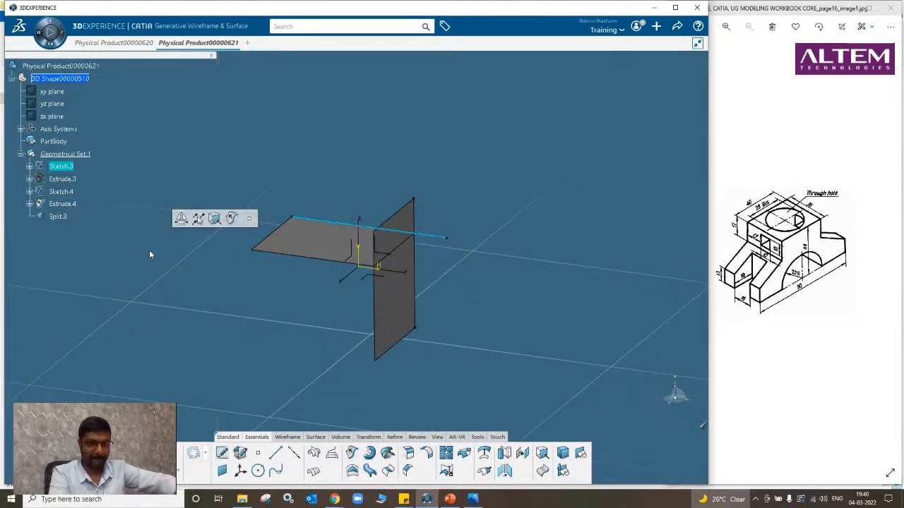
click(149, 254)
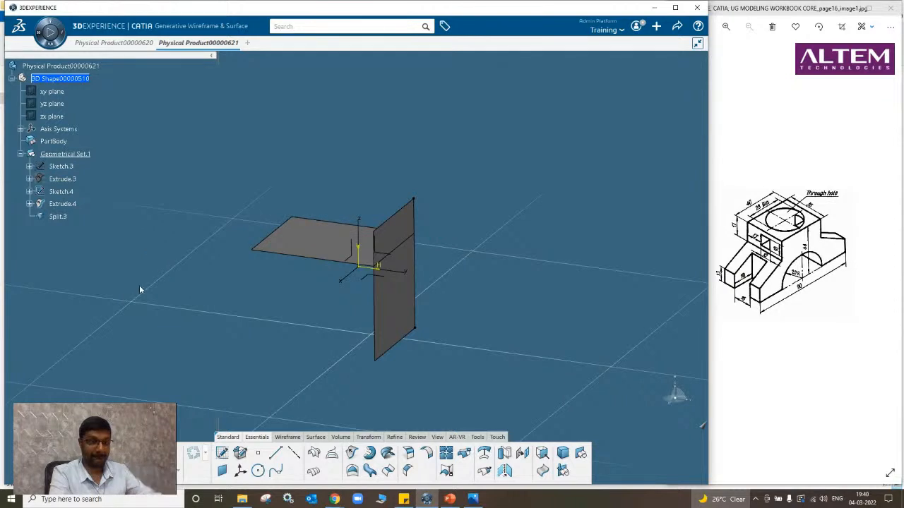
Reopen the Split.3 definition and try to use Extrude.4 as the element to cut.
double_click(58, 217)
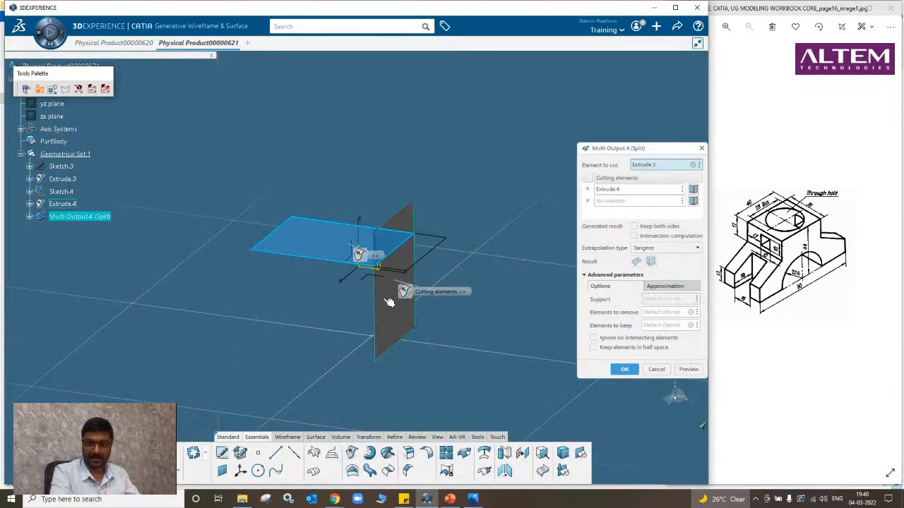
click(624, 369)
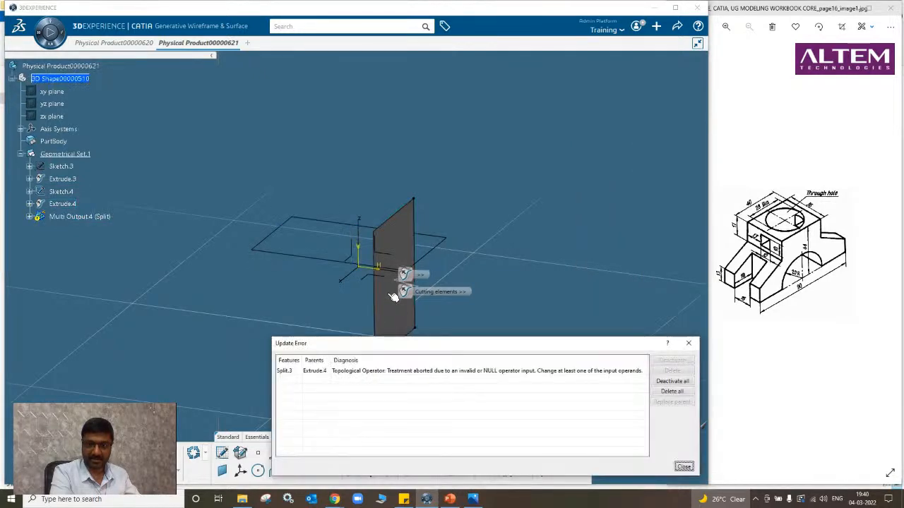
click(684, 467)
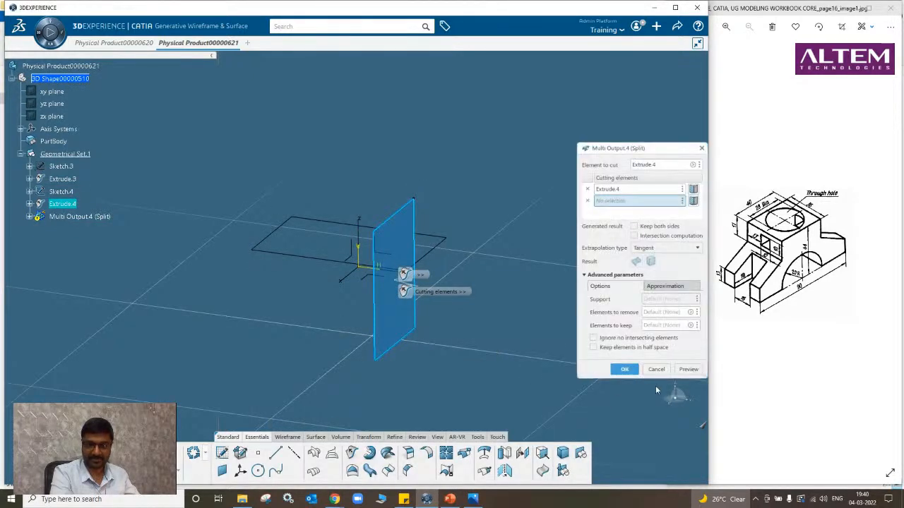
click(626, 370)
Delete Split.3 from the geometrical set.
right_click(58, 217)
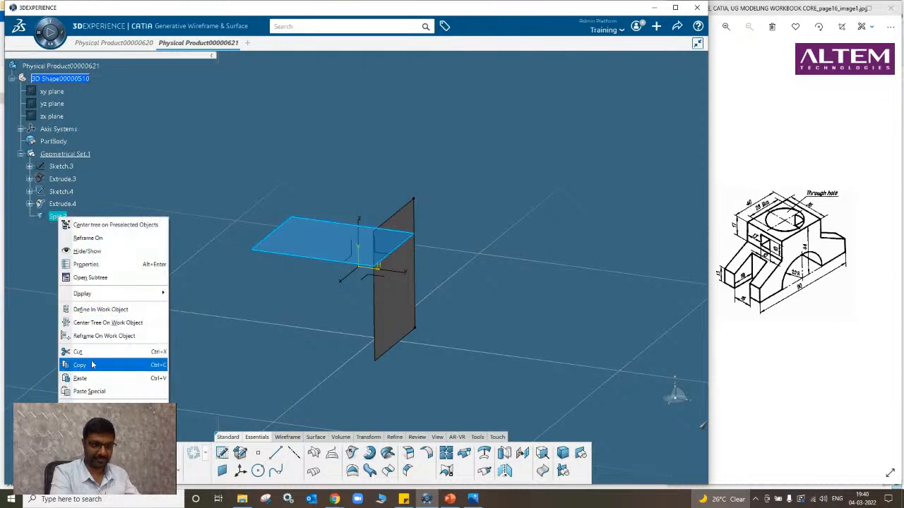
click(78, 392)
click(652, 466)
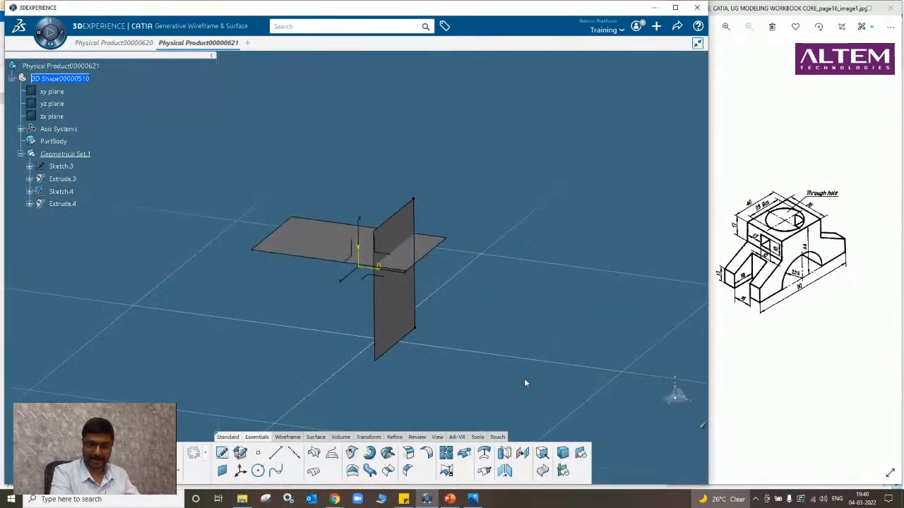
Split the vertical surface Extrude.4 with the horizontal surface Extrude.3, keeping the portion below it.
click(410, 454)
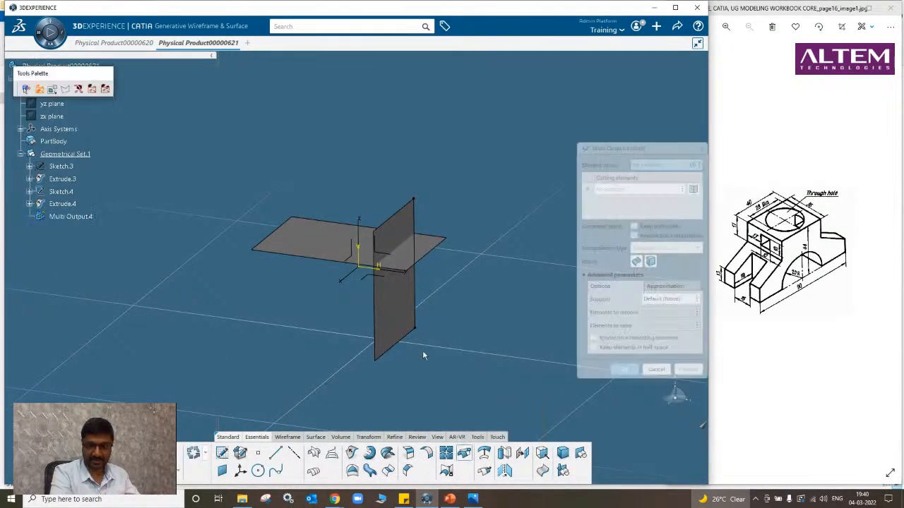
click(400, 302)
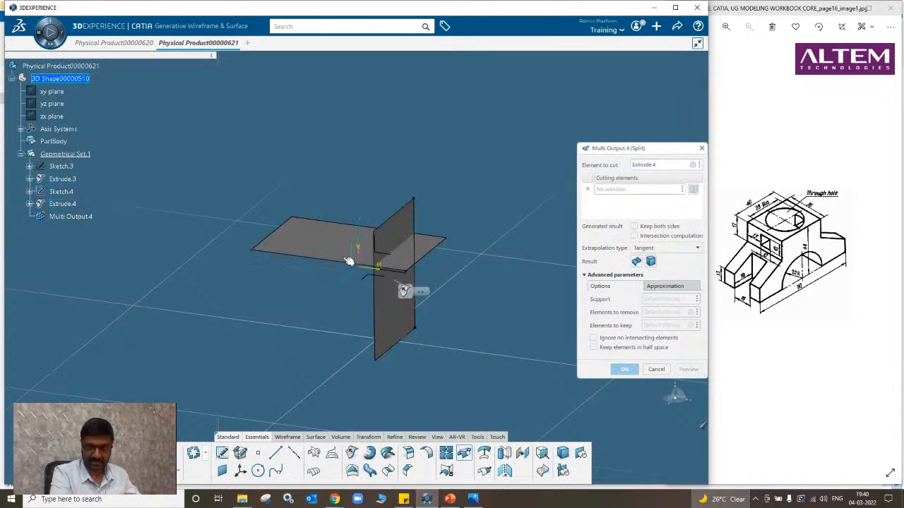
click(323, 240)
click(622, 370)
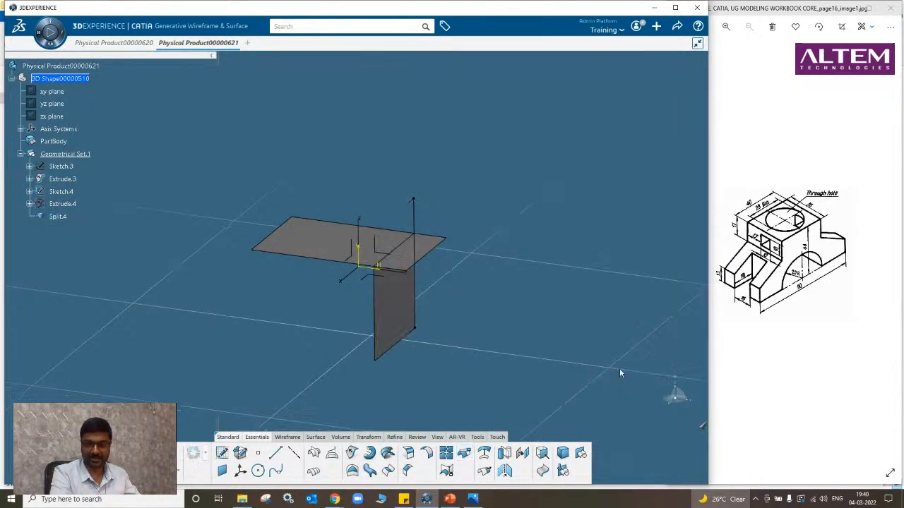
middle_drag(345, 337, 358, 342)
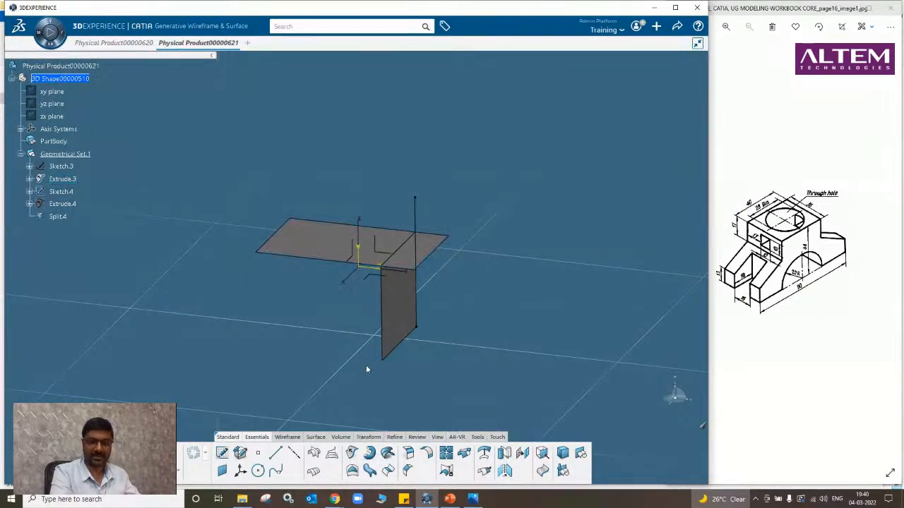
Split the horizontal surface Extrude.3 with the already split vertical surface, keeping the longer portion.
click(466, 456)
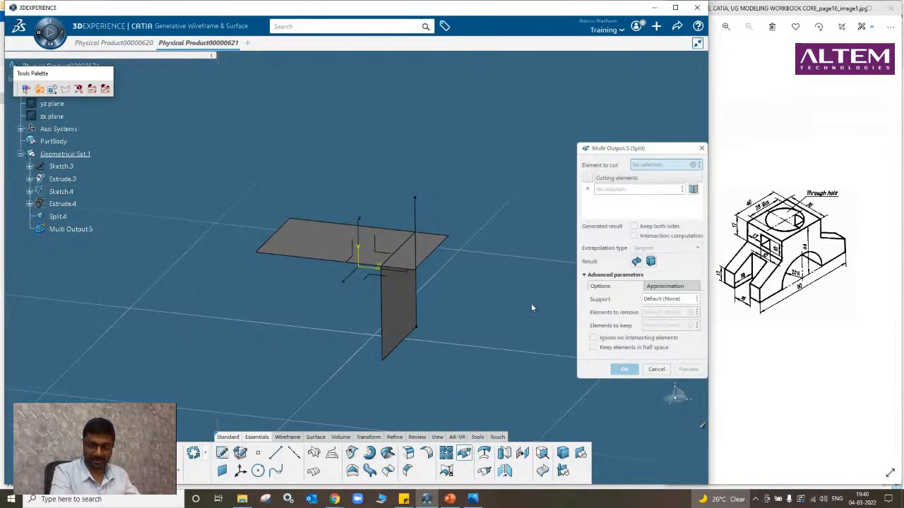
click(339, 244)
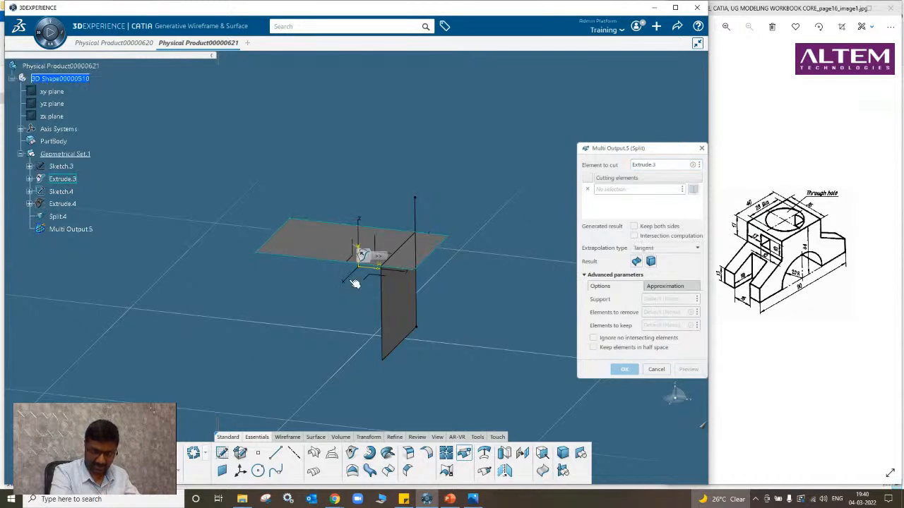
click(401, 310)
click(622, 372)
middle_drag(468, 367, 247, 356)
Delete Split.4 and Split.5 together from the geometrical set.
click(59, 230)
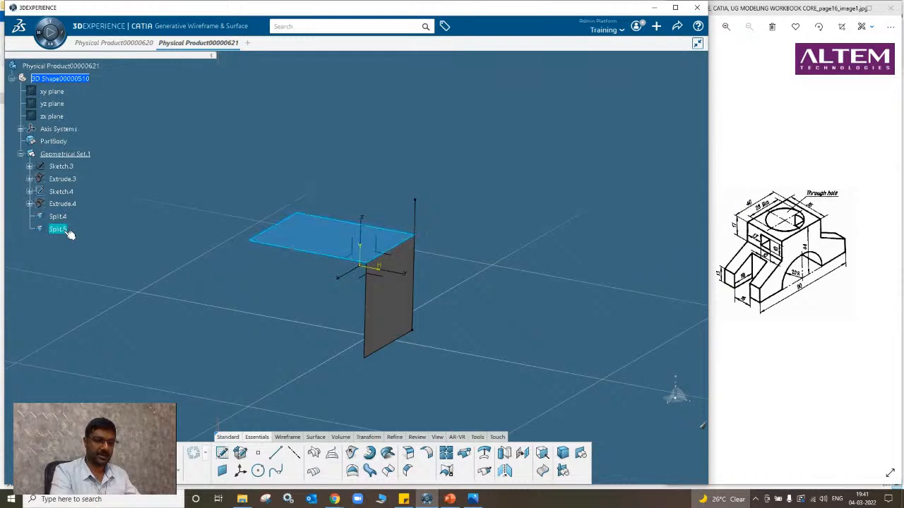
ctrl+click(56, 216)
right_click(58, 217)
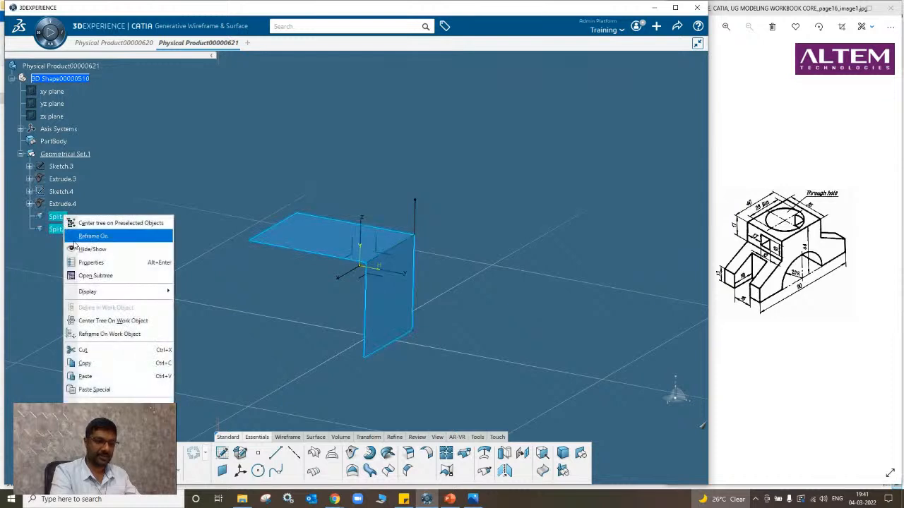
click(88, 402)
click(651, 467)
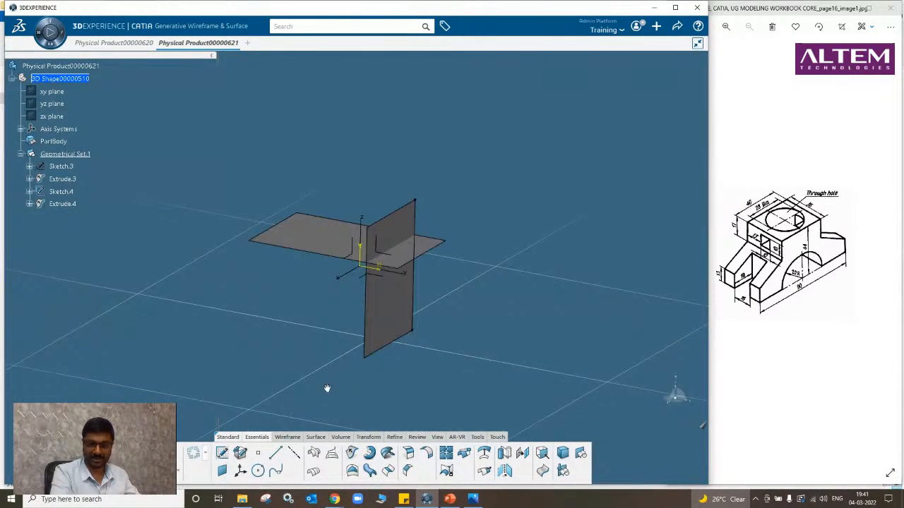
Trim Extrude.3 and Extrude.4 together, keeping the long horizontal portion and the lower vertical portion.
middle_drag(327, 388, 342, 387)
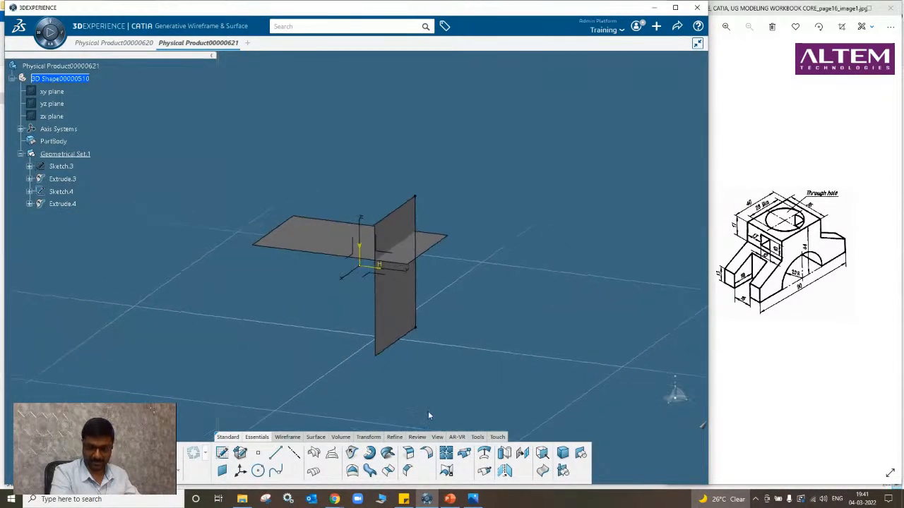
click(447, 471)
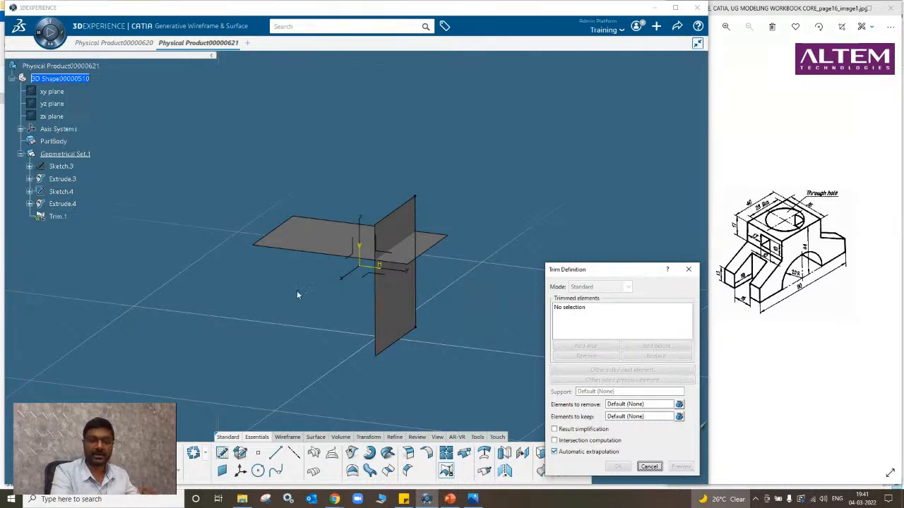
click(312, 238)
click(409, 308)
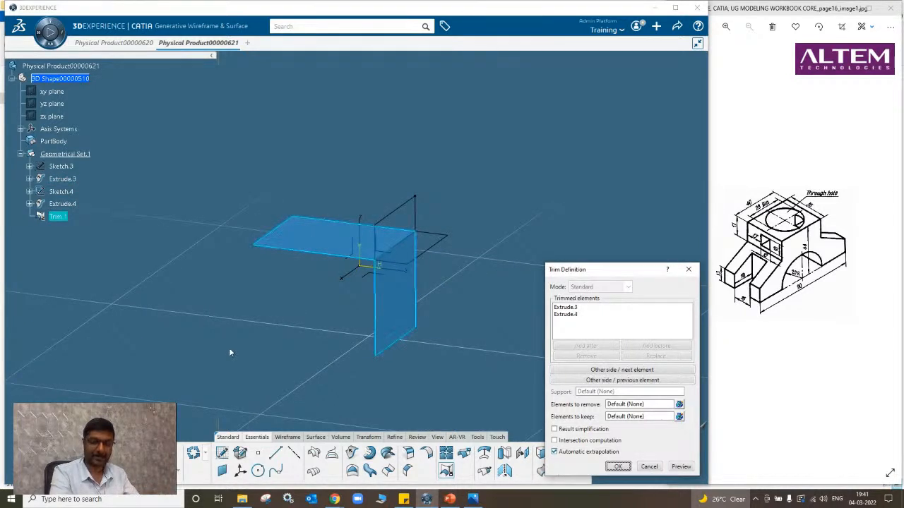
middle_drag(230, 351, 316, 308)
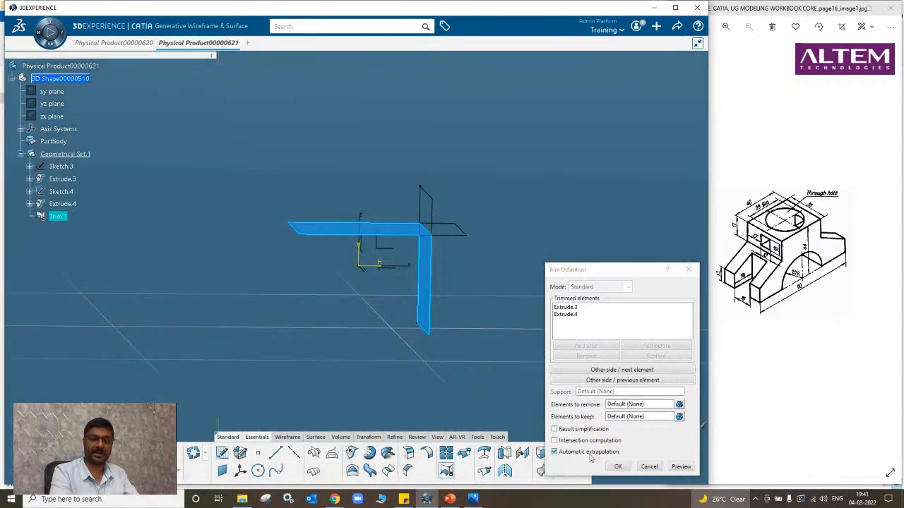
click(616, 468)
middle_drag(514, 375, 409, 254)
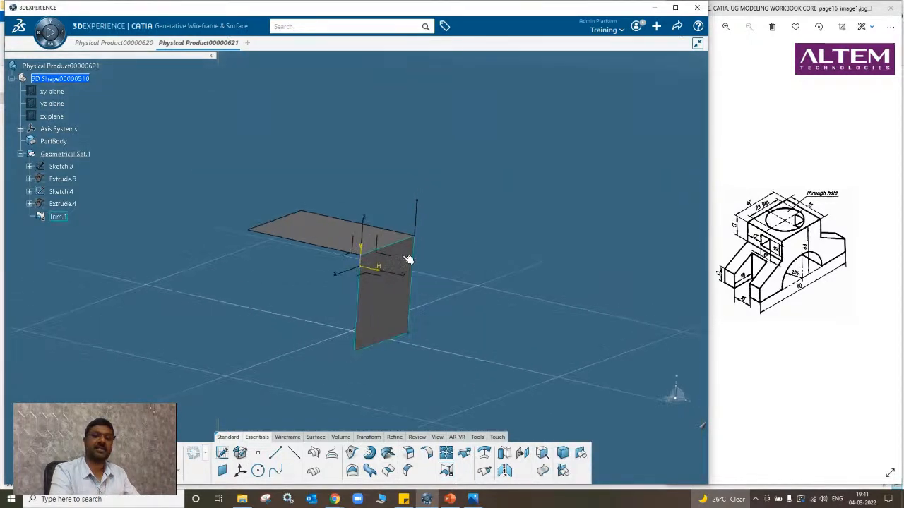
right_click(418, 218)
click(448, 255)
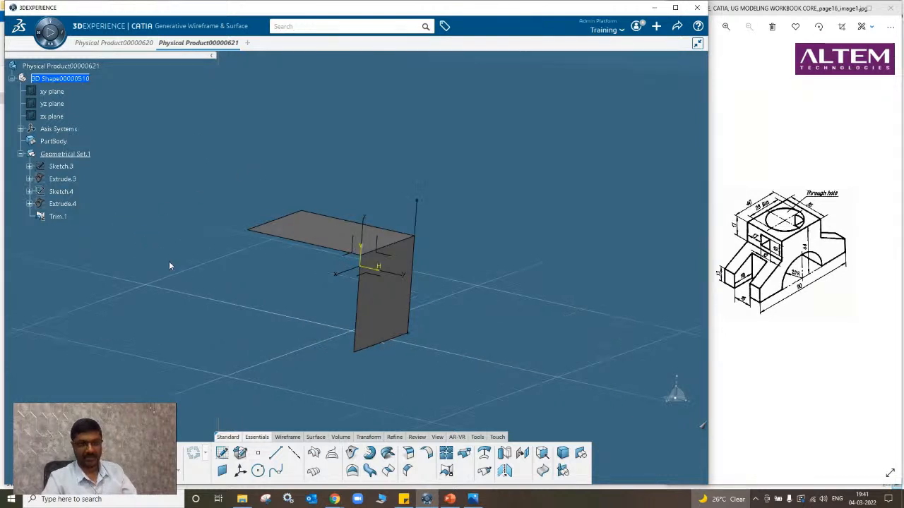
Edit Trim.1 to keep the short horizontal portion and the lower vertical portion, trying the other side combinations.
double_click(60, 217)
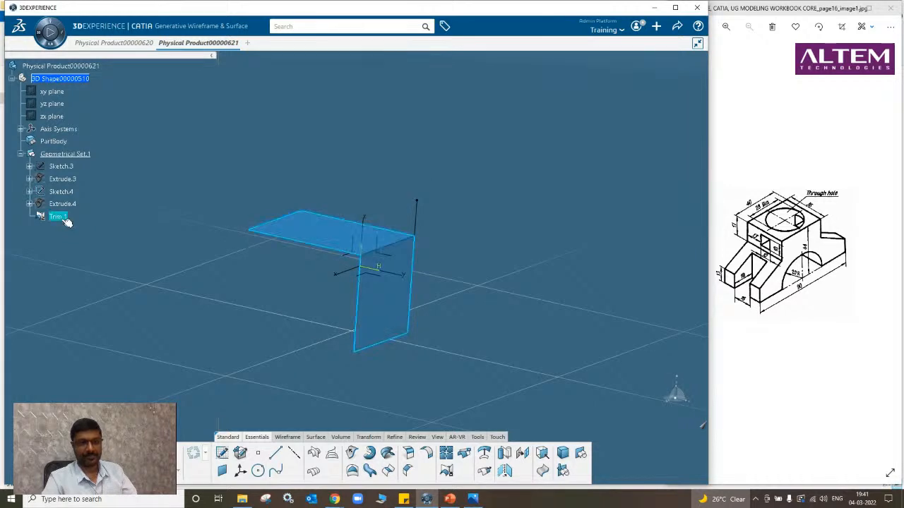
click(595, 370)
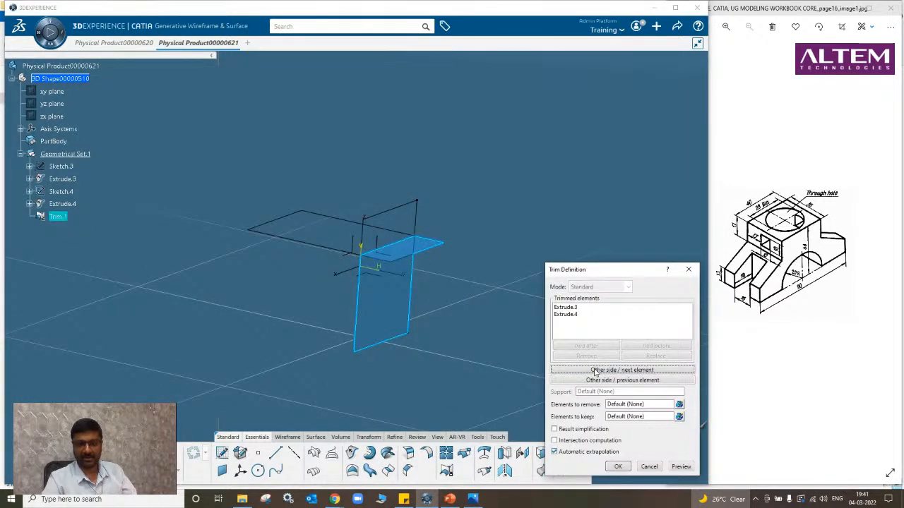
middle_drag(425, 286, 313, 292)
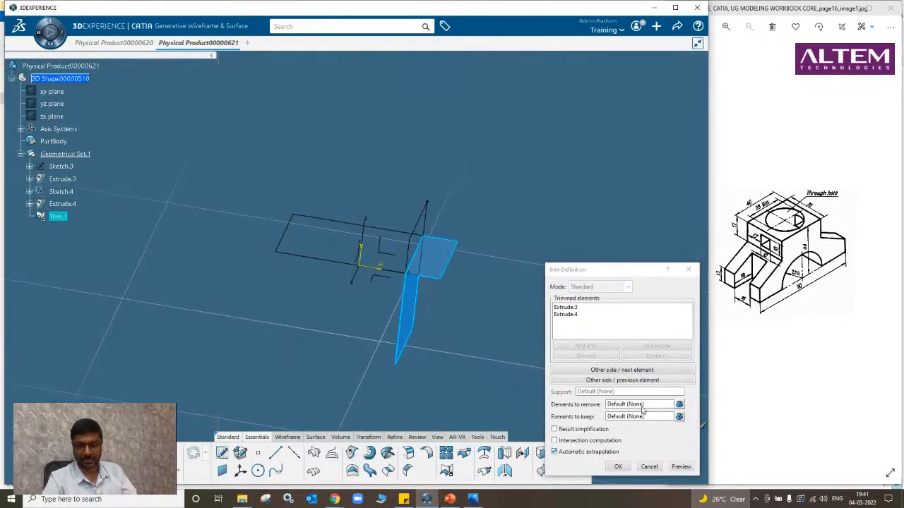
click(608, 382)
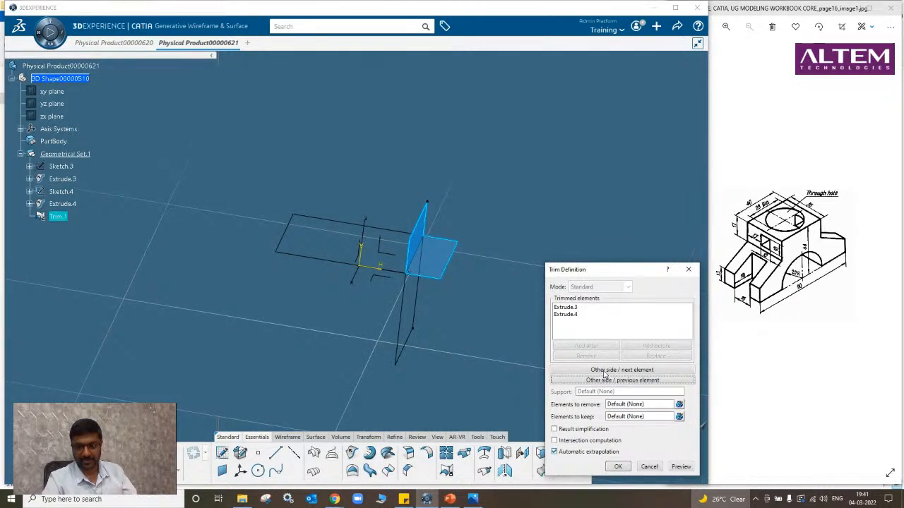
click(604, 372)
click(595, 380)
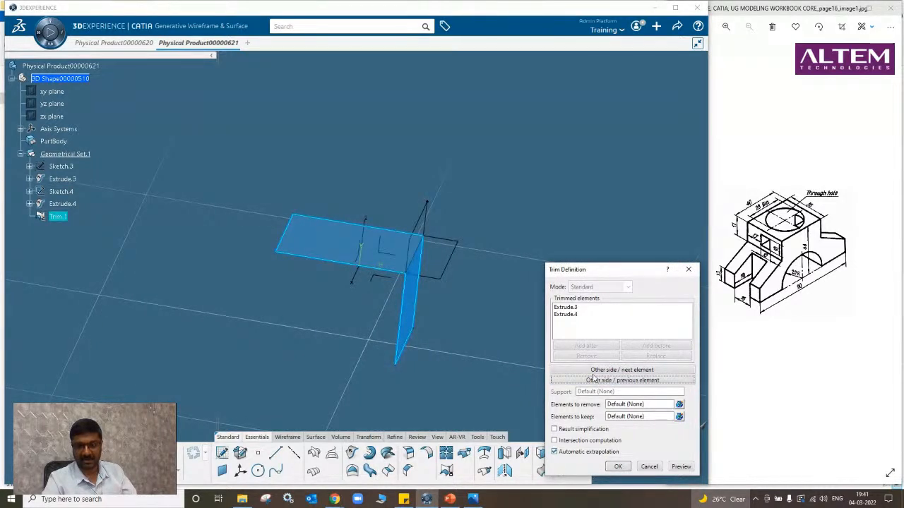
click(595, 370)
click(618, 466)
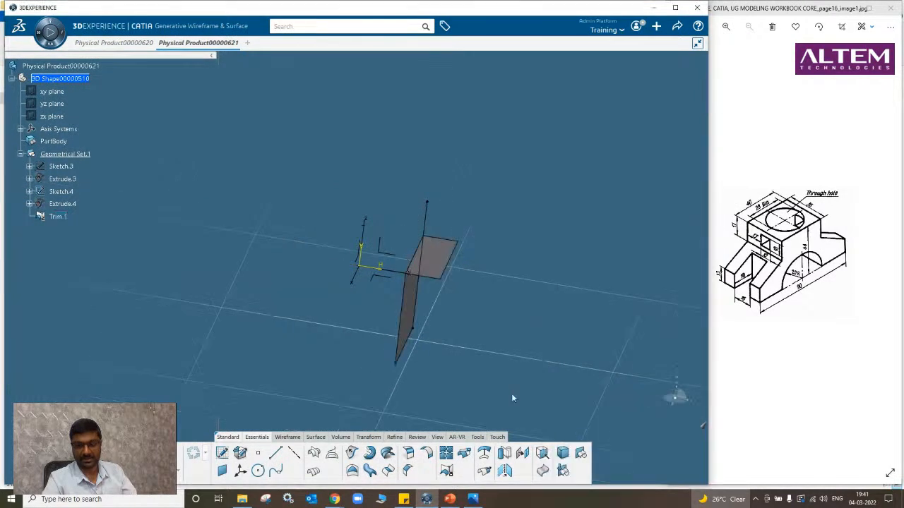
Hide the sketch line standing above the trimmed surfaces.
middle_drag(377, 351, 405, 195)
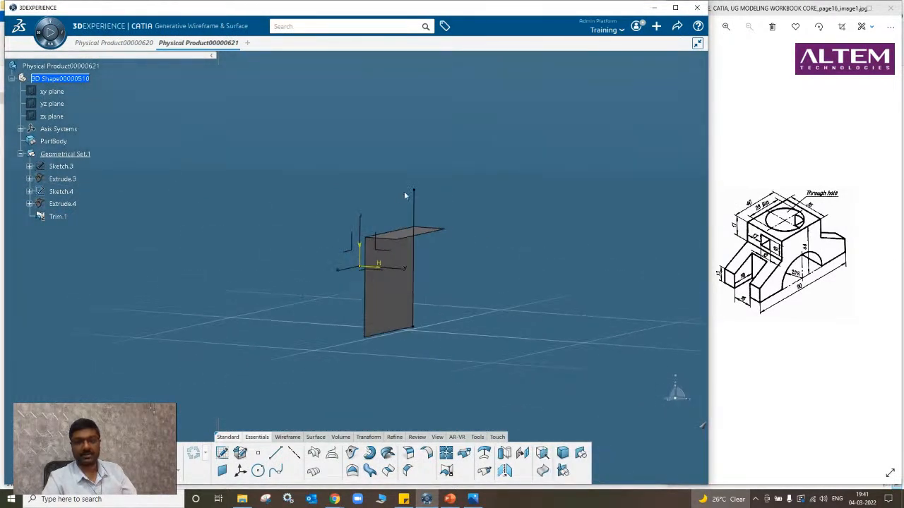
right_click(419, 210)
click(441, 240)
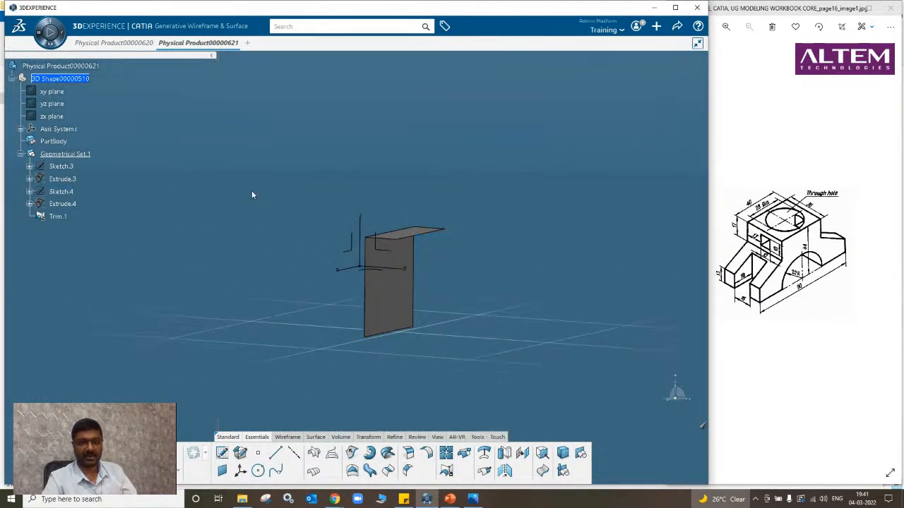
Switch to Physical Product00000620 and hide the cylinder Extrude.4 passing through the bracket.
click(121, 43)
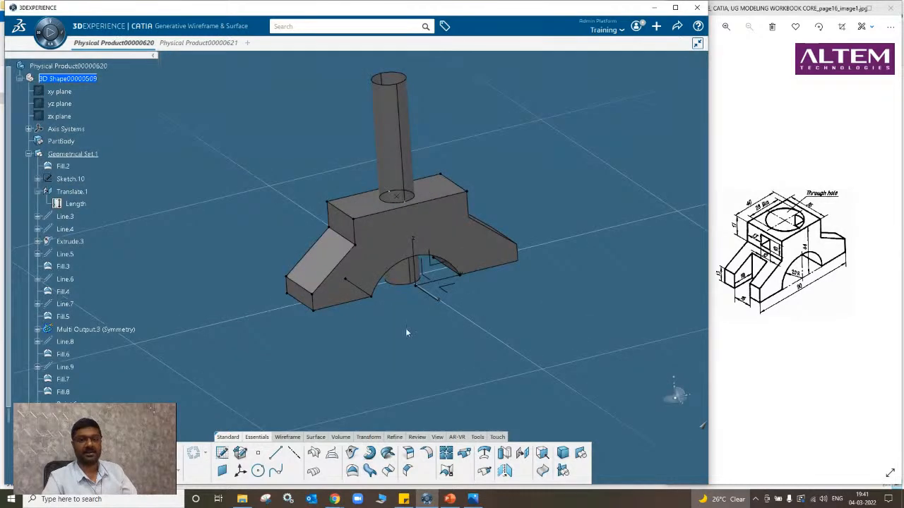
middle_drag(406, 333, 375, 326)
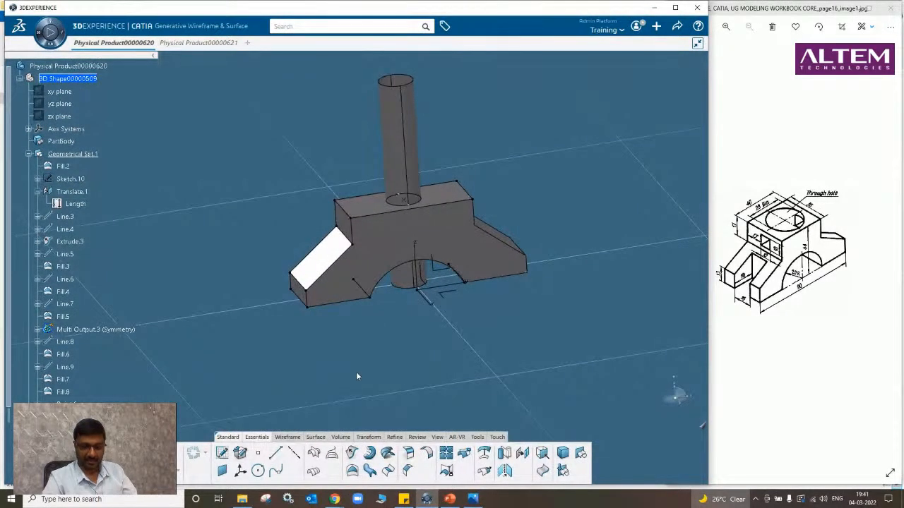
click(464, 453)
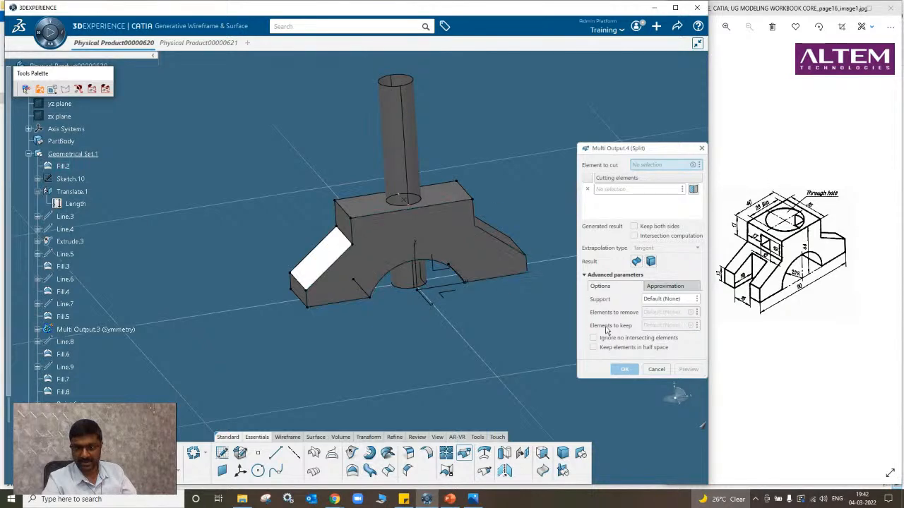
click(656, 369)
right_click(397, 145)
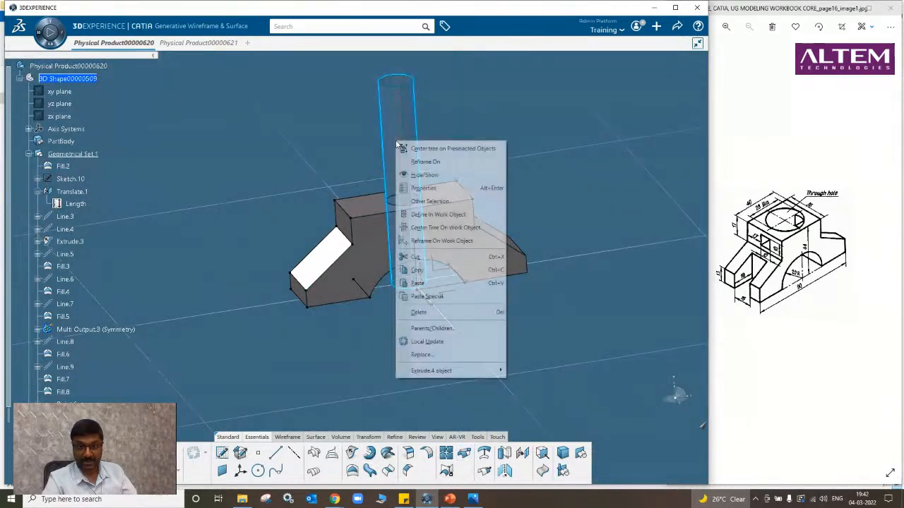
click(425, 175)
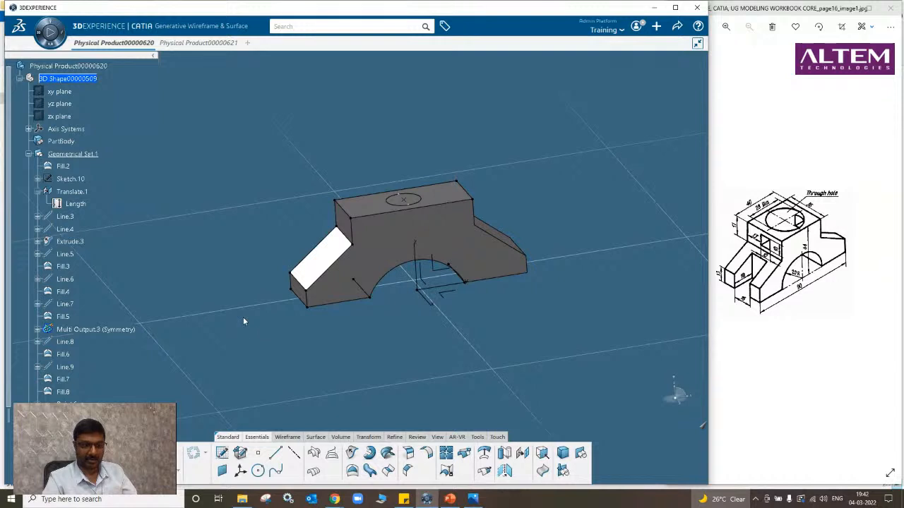
Join the bracket's front face Fill.2 with all its connected surfaces using distance propagation.
scroll(111, 322, down, 4)
scroll(111, 322, up, 1)
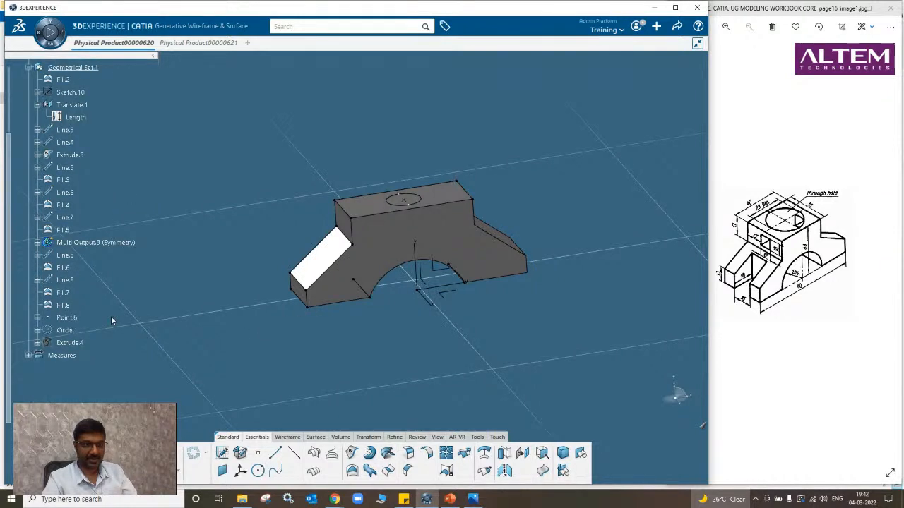
scroll(111, 317, up, 2)
click(396, 252)
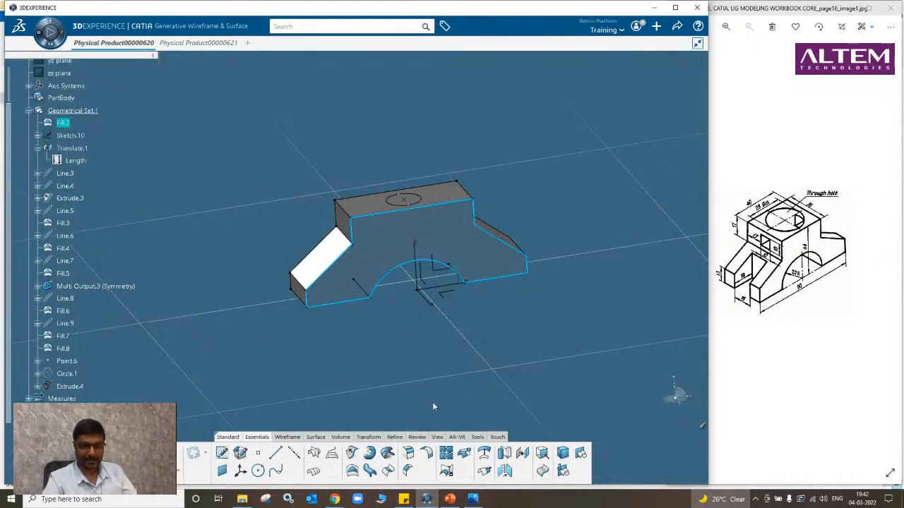
click(446, 452)
right_click(548, 135)
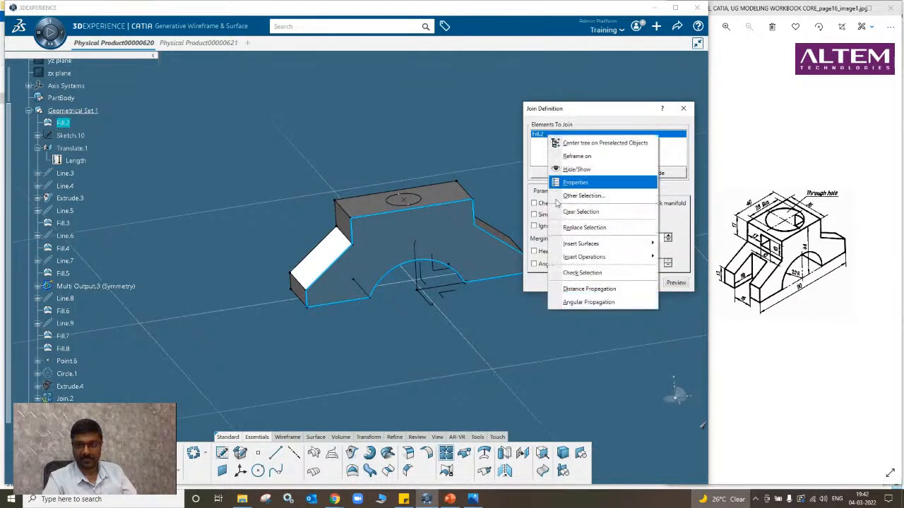
click(581, 289)
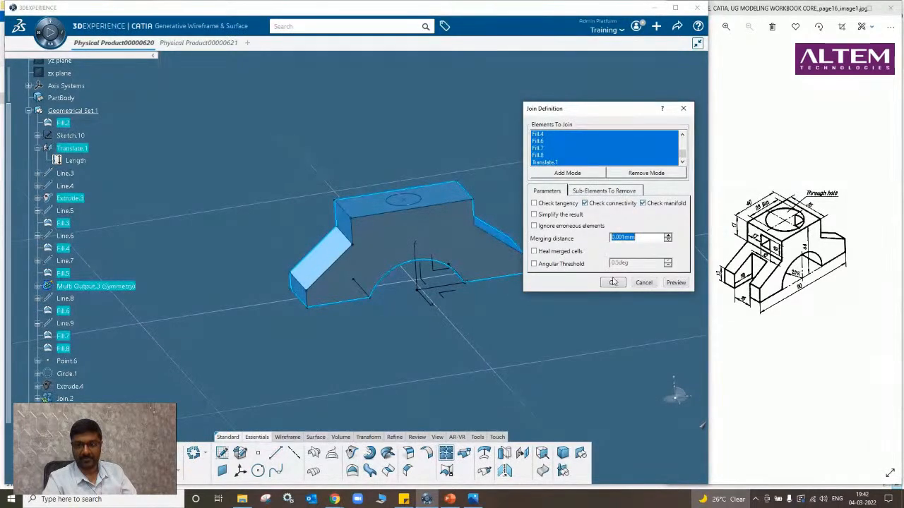
click(612, 282)
Show the hidden cylinder Extrude.4 again in the bracket model.
scroll(73, 369, down, 3)
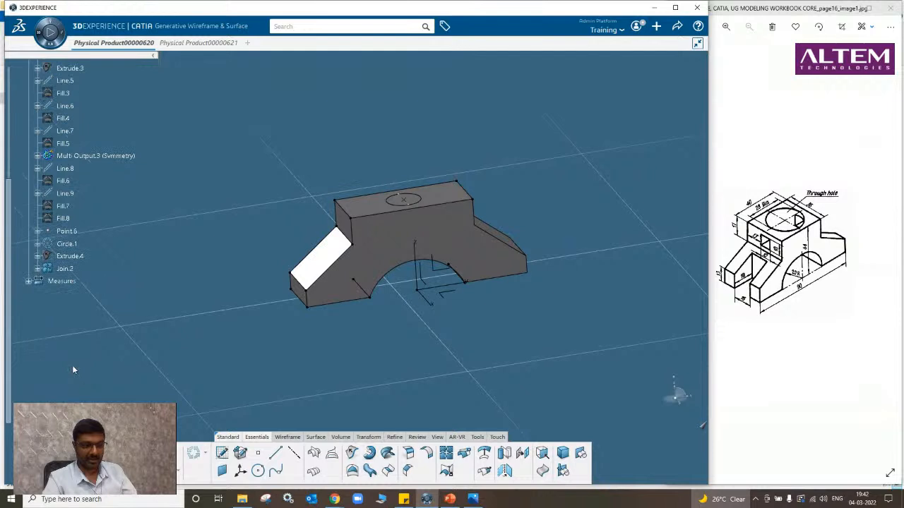
scroll(73, 369, up, 1)
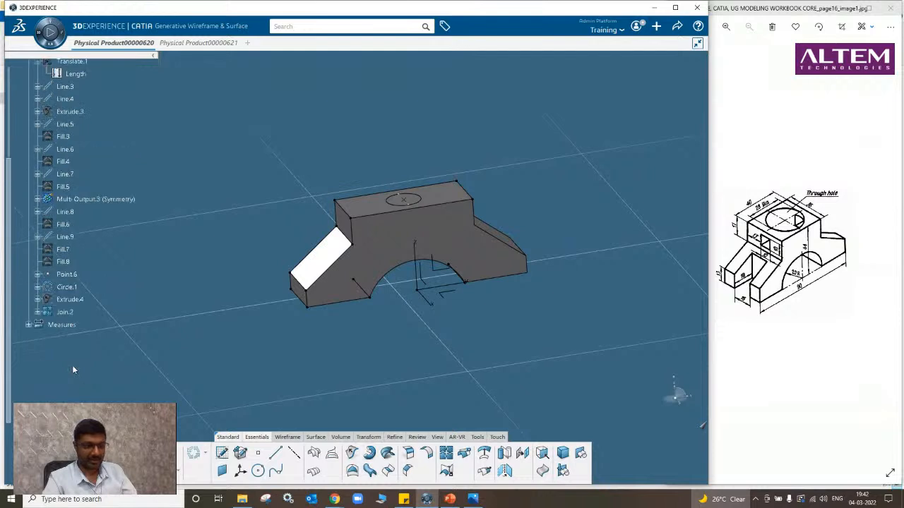
right_click(76, 301)
click(119, 79)
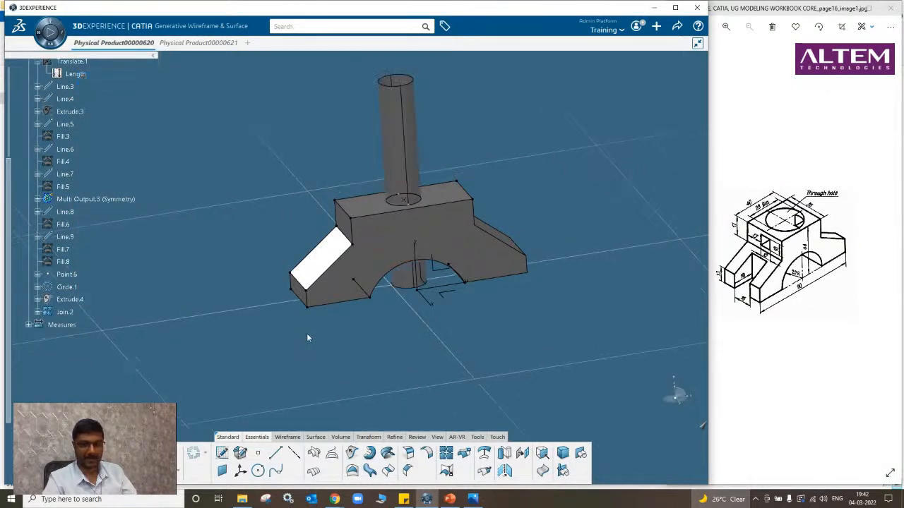
Split the joined bracket surface Join.2 with the cylinder Extrude.4, keeping the body outside the cylinder.
click(463, 452)
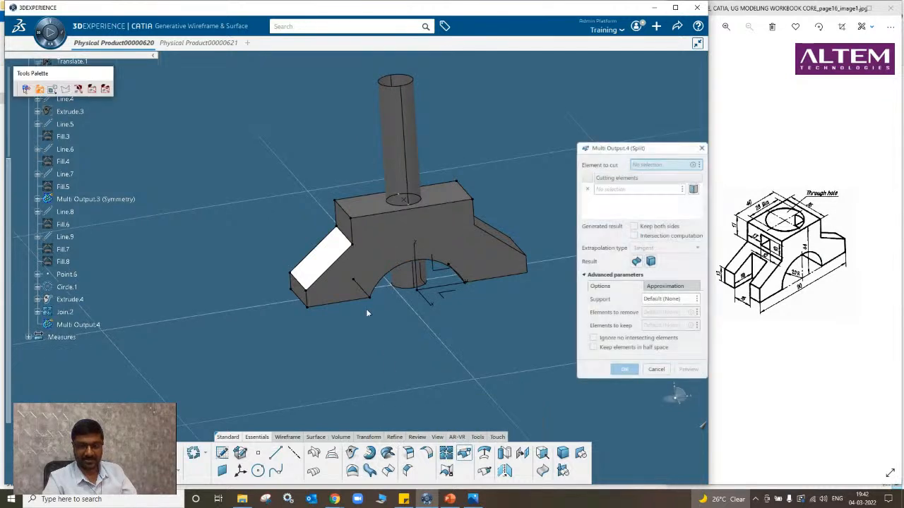
click(372, 242)
click(402, 157)
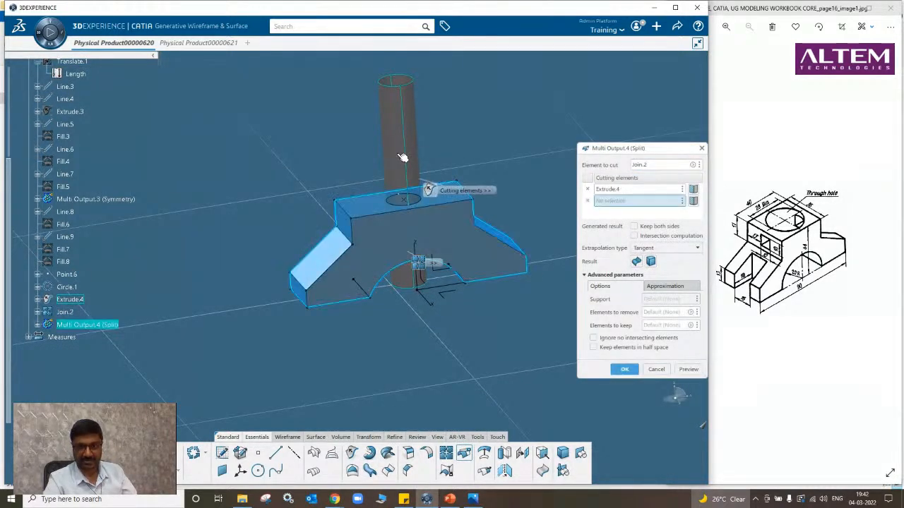
click(624, 370)
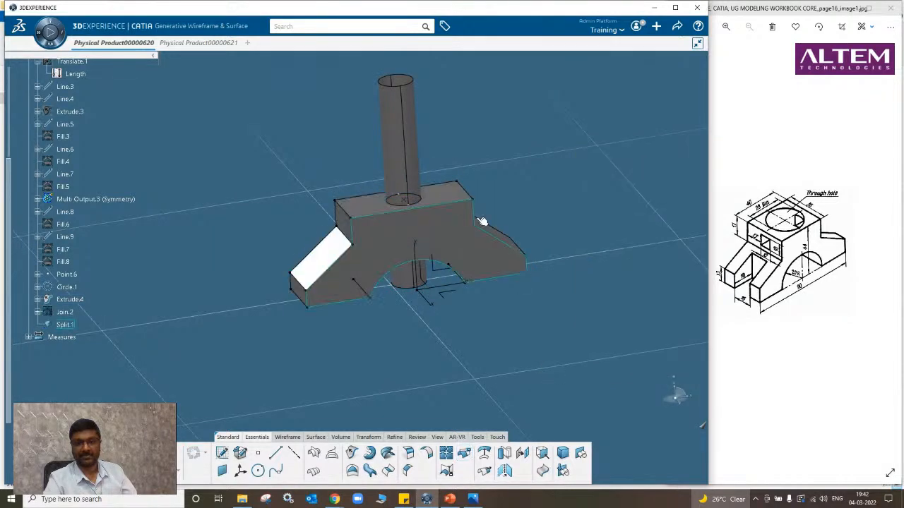
Hide the cylinder Extrude.4 to inspect the hole in the split bracket surface.
right_click(397, 134)
click(425, 169)
middle_drag(421, 229, 339, 314)
Show the unsplit joined surface Join.2 again.
right_click(65, 312)
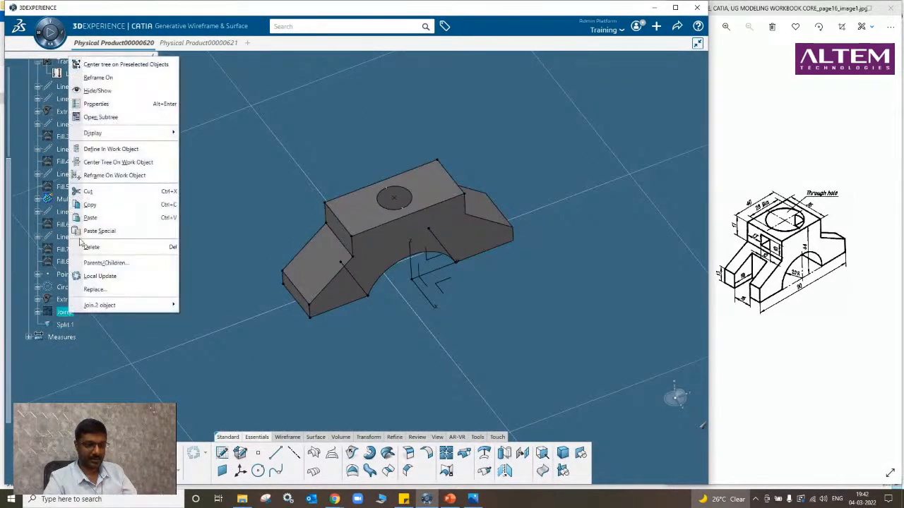
click(97, 90)
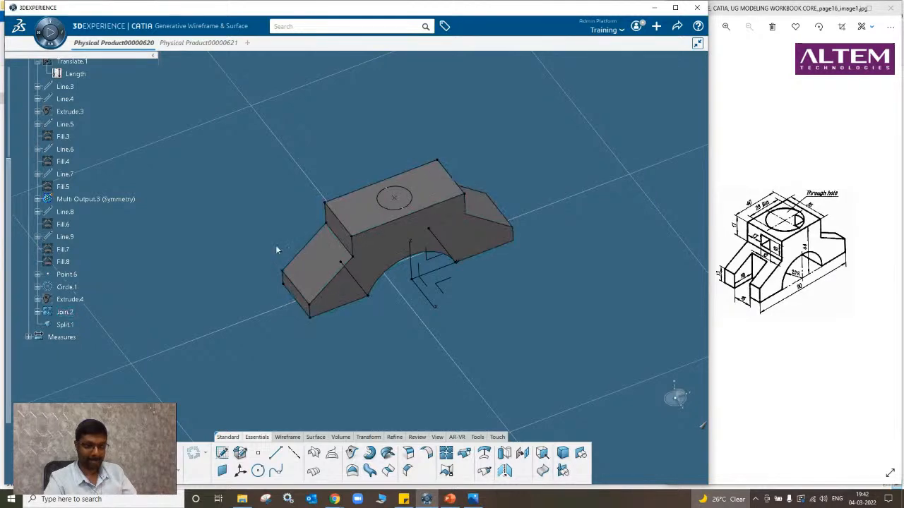
middle_drag(354, 305, 343, 252)
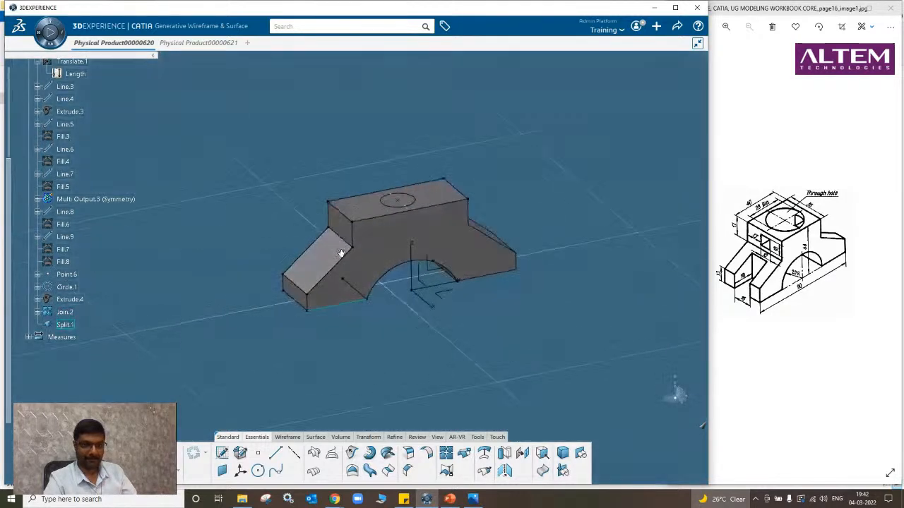
Delete the split surface Split.1 and the redisplayed cylinder Extrude.4, leaving the joined bracket surface.
right_click(73, 314)
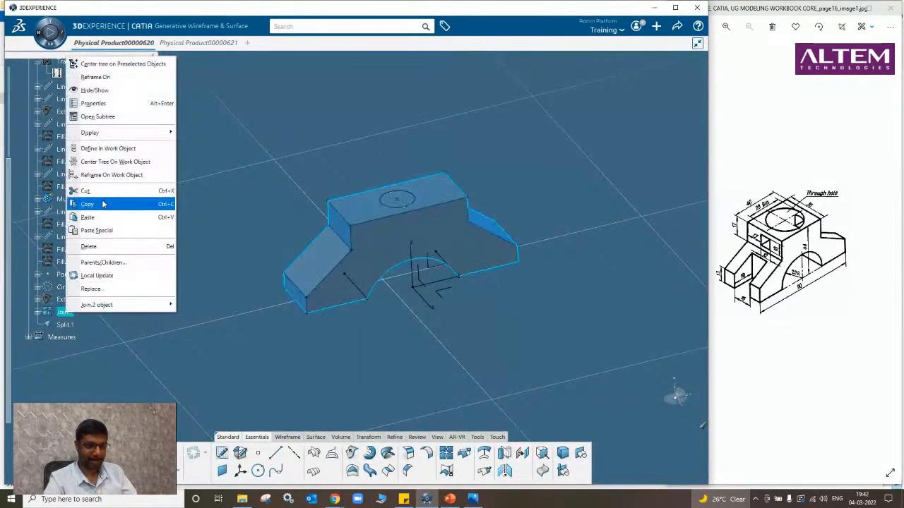
click(226, 337)
right_click(69, 299)
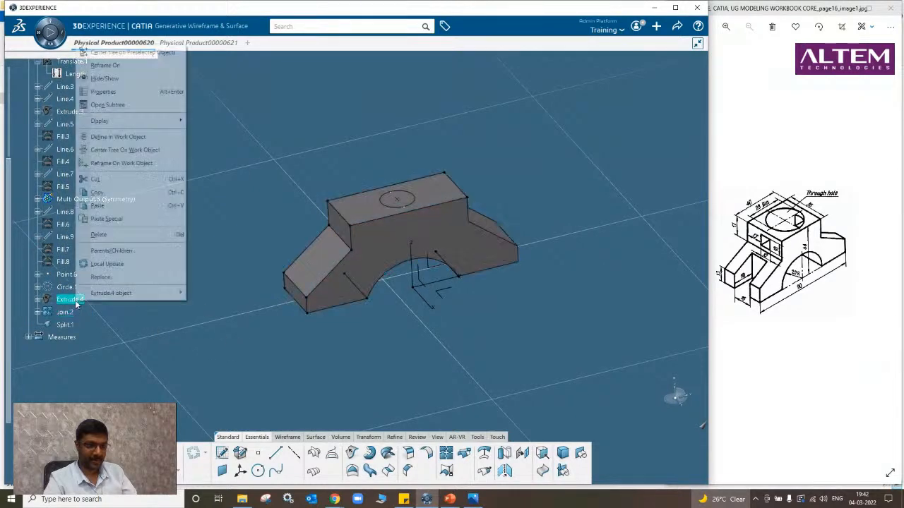
click(152, 87)
right_click(65, 325)
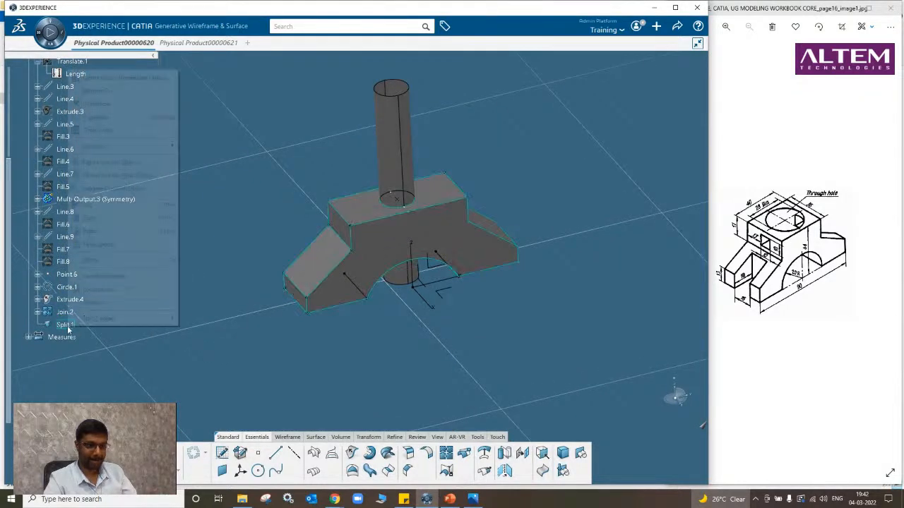
click(104, 262)
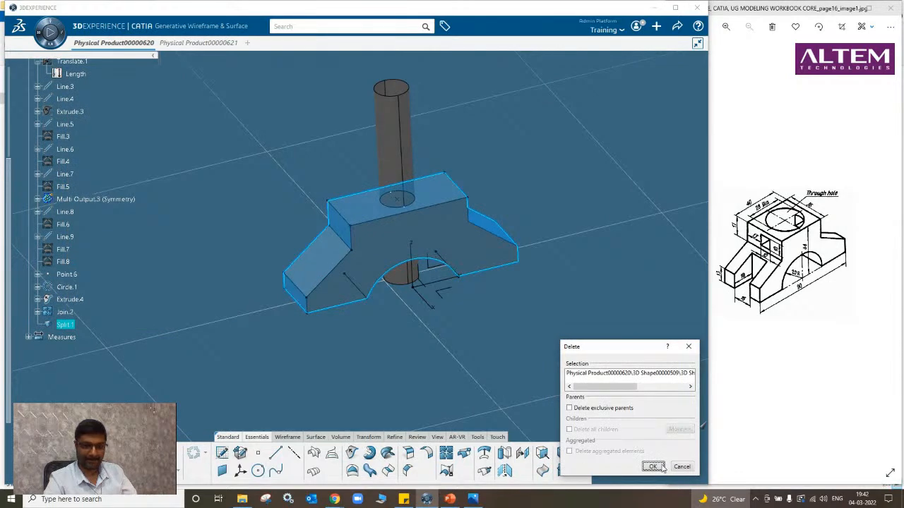
click(656, 466)
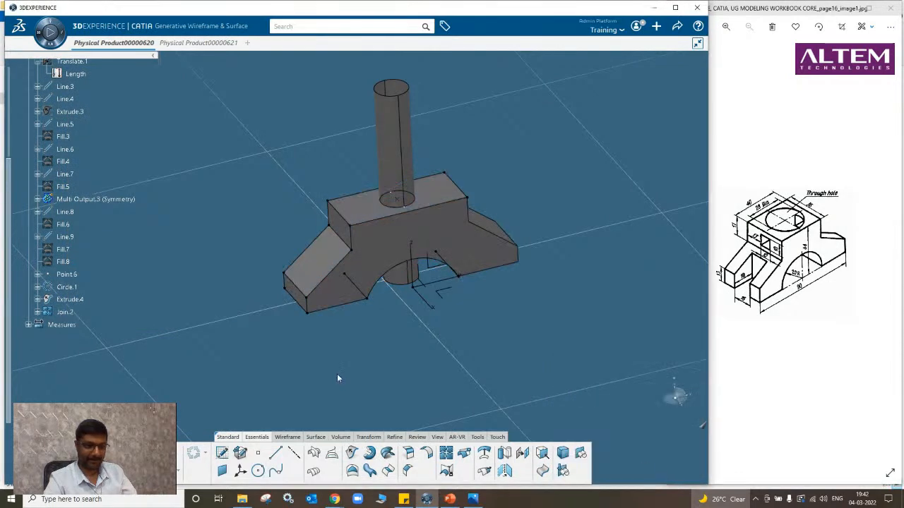
right_click(70, 299)
click(107, 239)
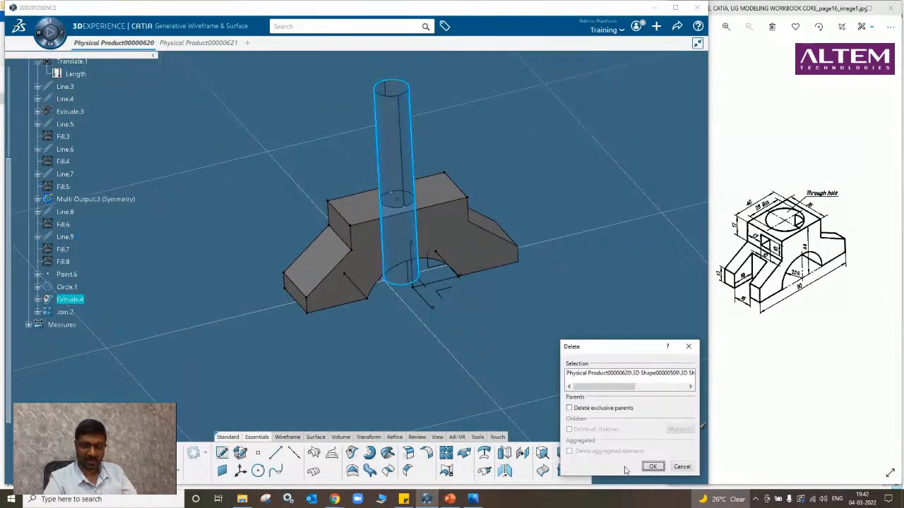
click(653, 466)
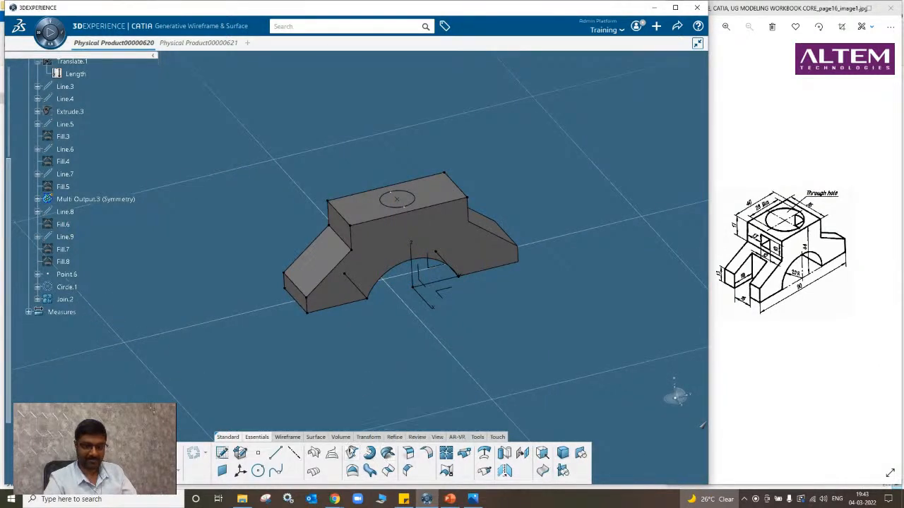
Extrude Circle.1 as a cylindrical surface through the bracket, with limits of 217.568 mm and 151 mm.
click(351, 453)
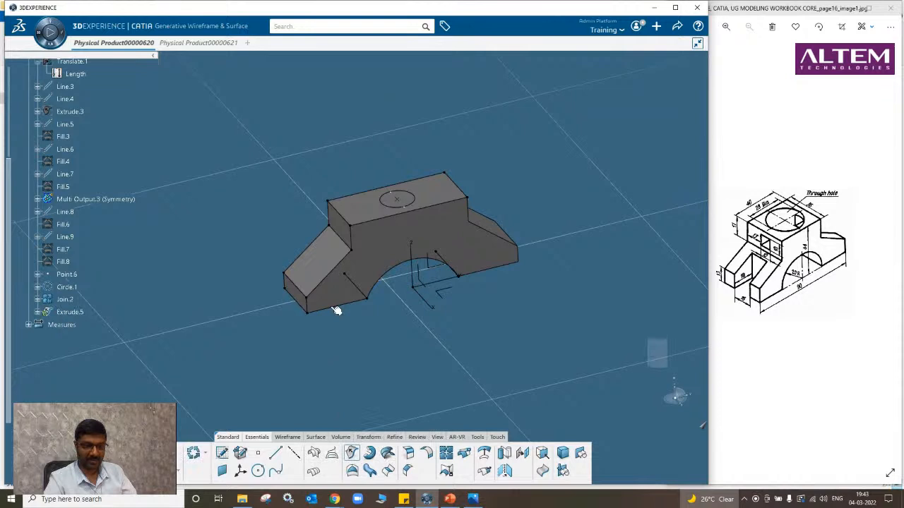
click(396, 210)
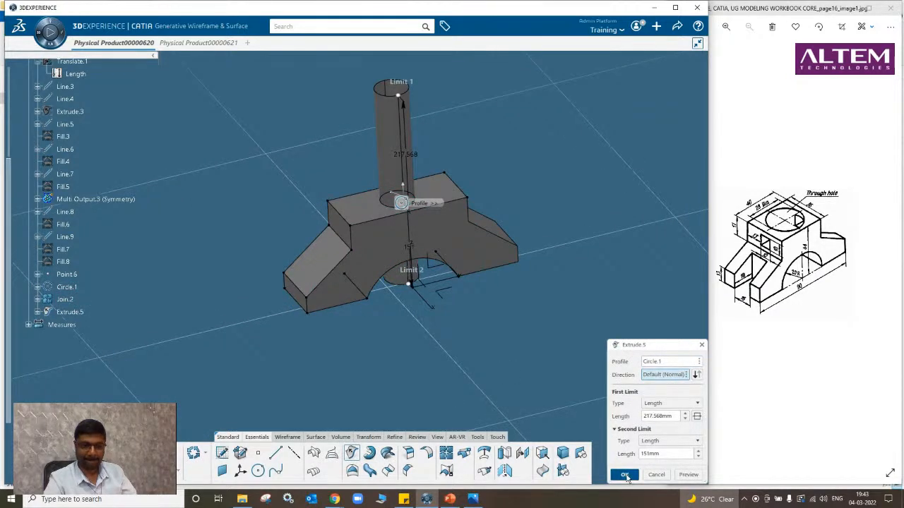
click(524, 284)
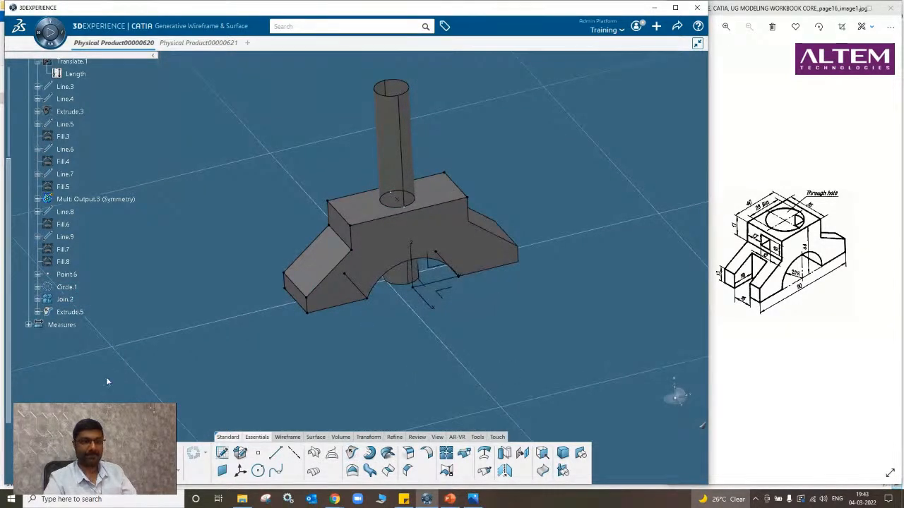
Split the joined bracket surface Join.2 using the new cylinder Extrude.5 as the cutting element.
click(464, 453)
click(369, 244)
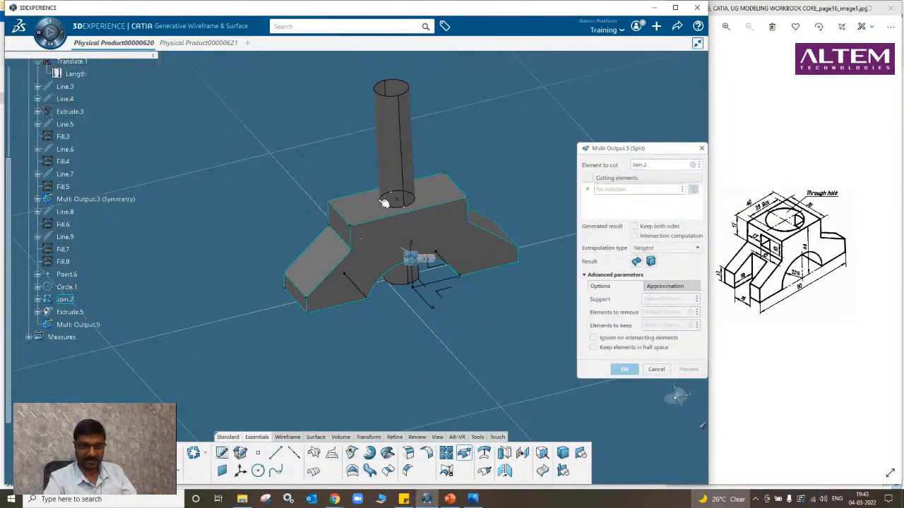
click(390, 178)
click(624, 369)
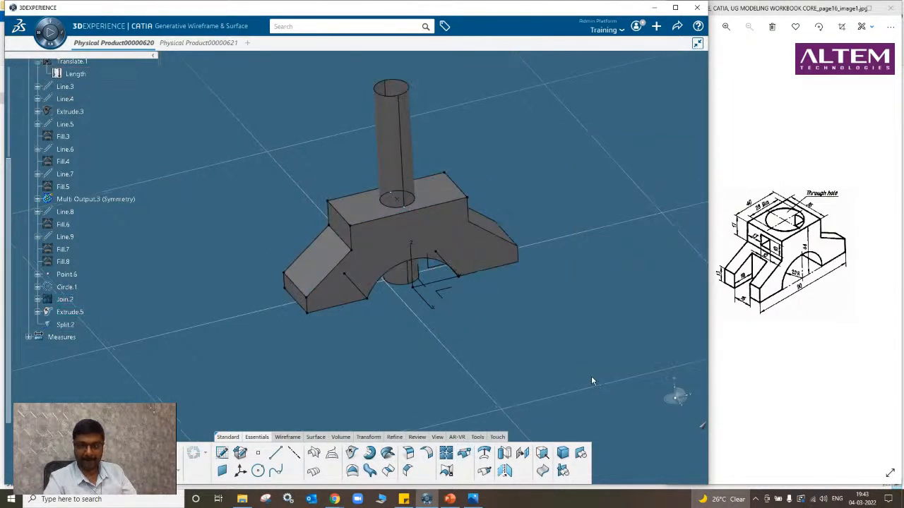
Hide the cylinder Extrude.5 to inspect the hole in the bracket, and undo the hiding.
right_click(385, 177)
click(414, 210)
middle_drag(419, 250, 398, 309)
key(ctrl+z)
click(380, 337)
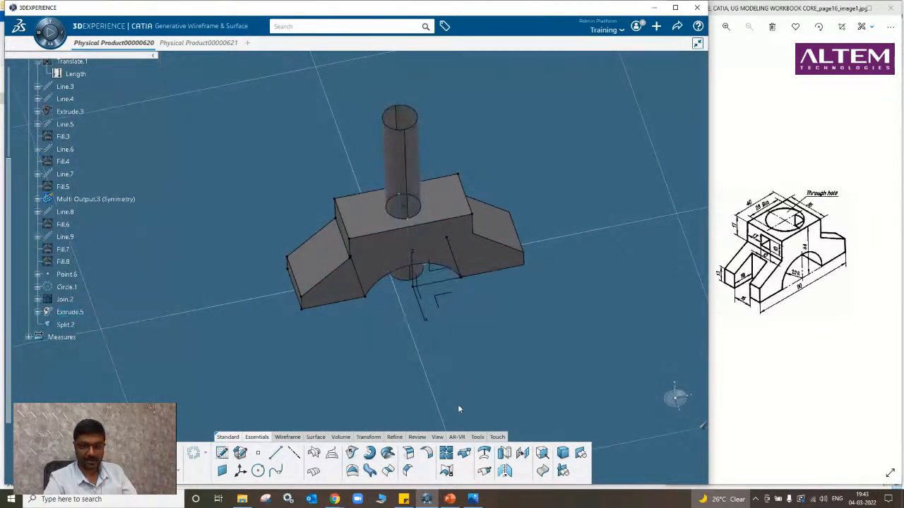
Split the cylinder Extrude.5 with the bracket surface Split.2 and decline the near/far selection of the resulting pieces.
click(464, 454)
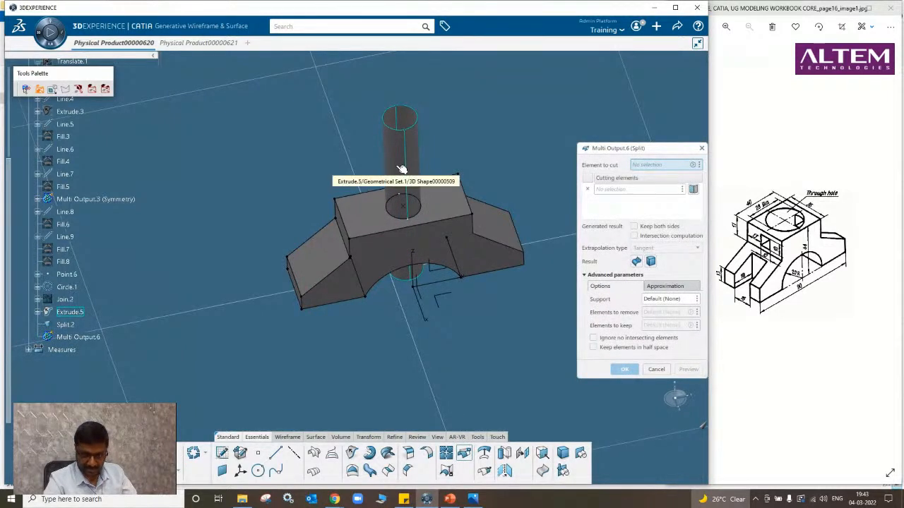
click(366, 229)
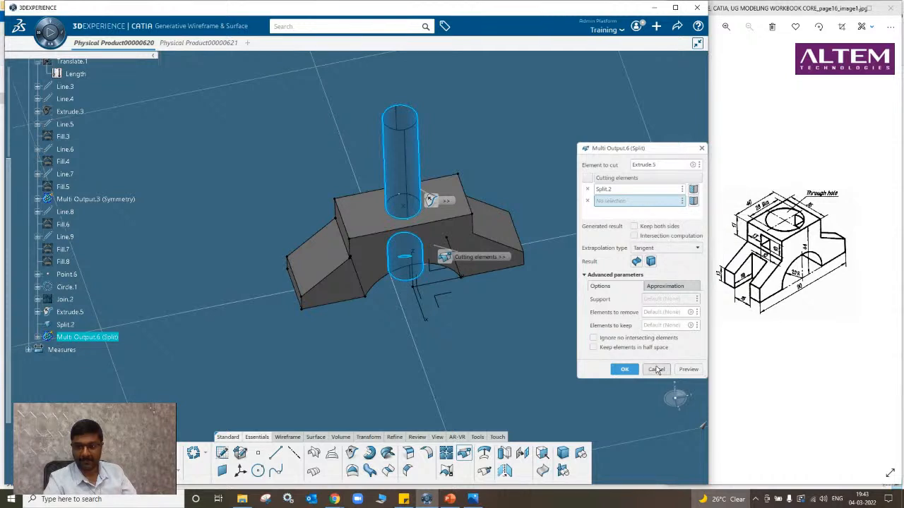
click(624, 370)
click(686, 467)
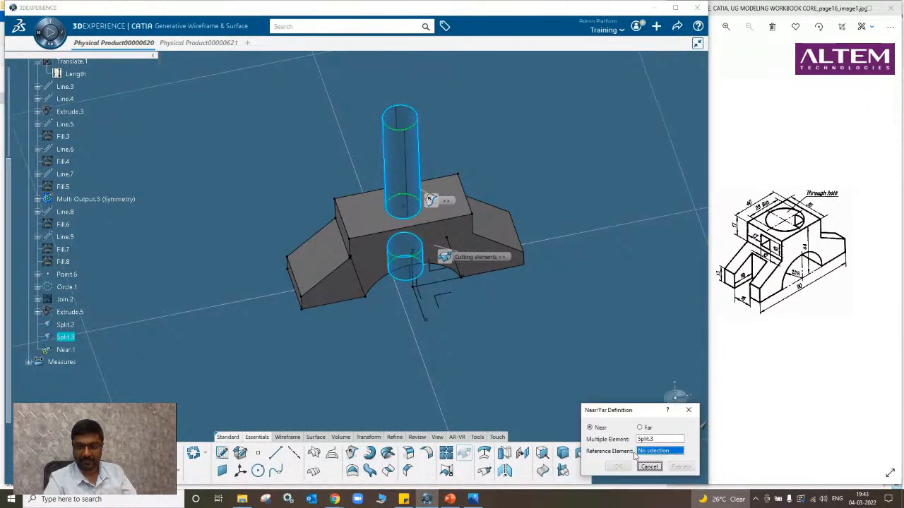
click(650, 466)
Edit the cylinder split to keep the opposite side, the portion inside the bracket.
double_click(65, 338)
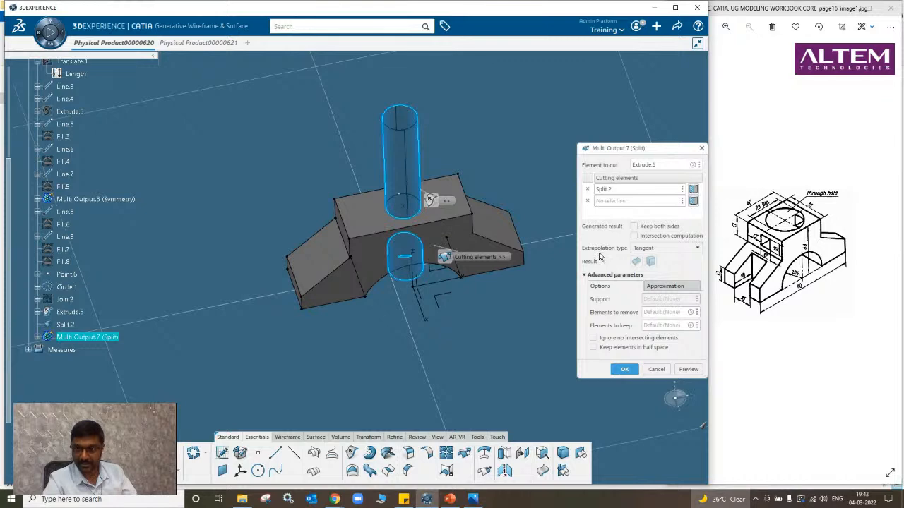
click(694, 190)
click(624, 369)
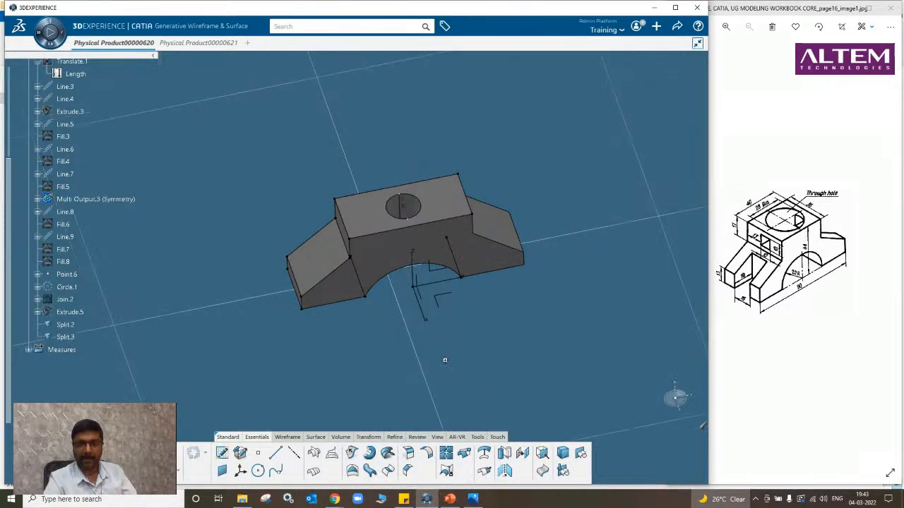
Delete both split features, Split.2 and Split.3, from the bracket's geometrical set.
middle_drag(445, 361, 389, 309)
click(80, 336)
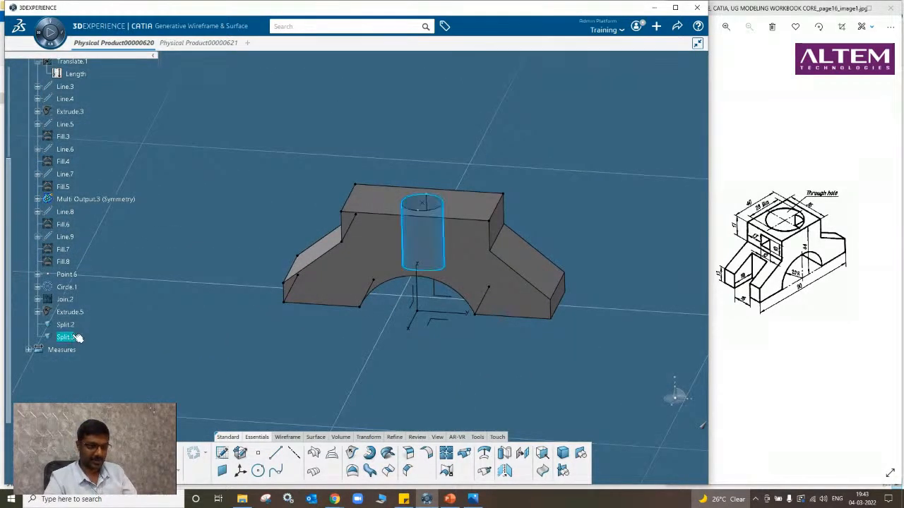
ctrl+click(65, 324)
right_click(68, 324)
click(90, 255)
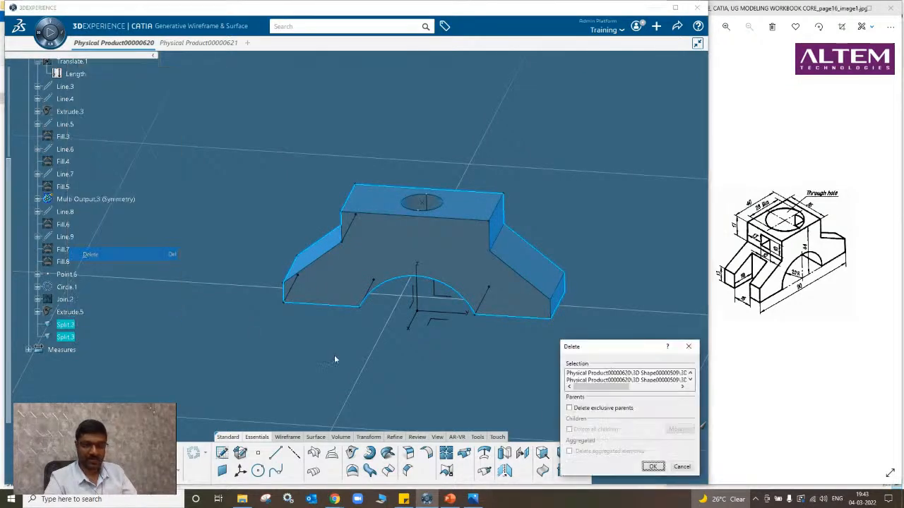
click(650, 467)
Trim the cylinder Extrude.5 and the joined surface Join.2 together, switching sides to form the through hole.
middle_drag(359, 327, 404, 394)
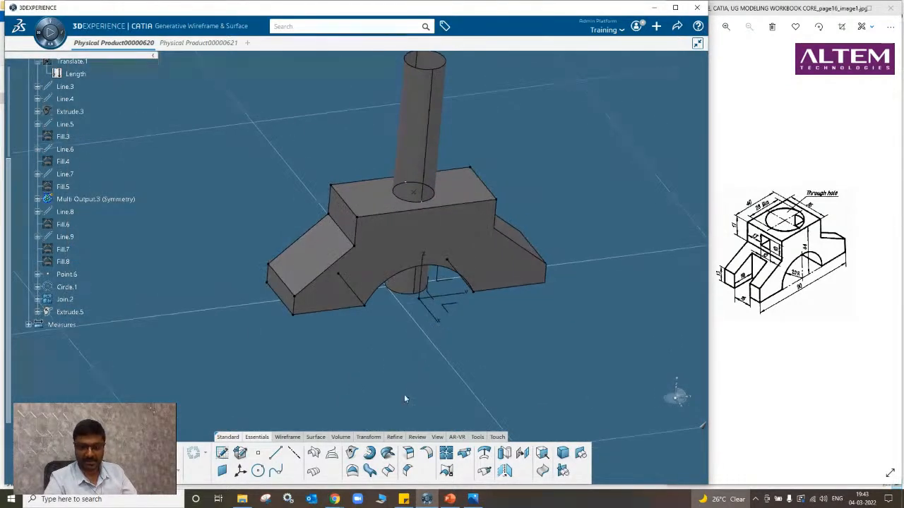
click(449, 472)
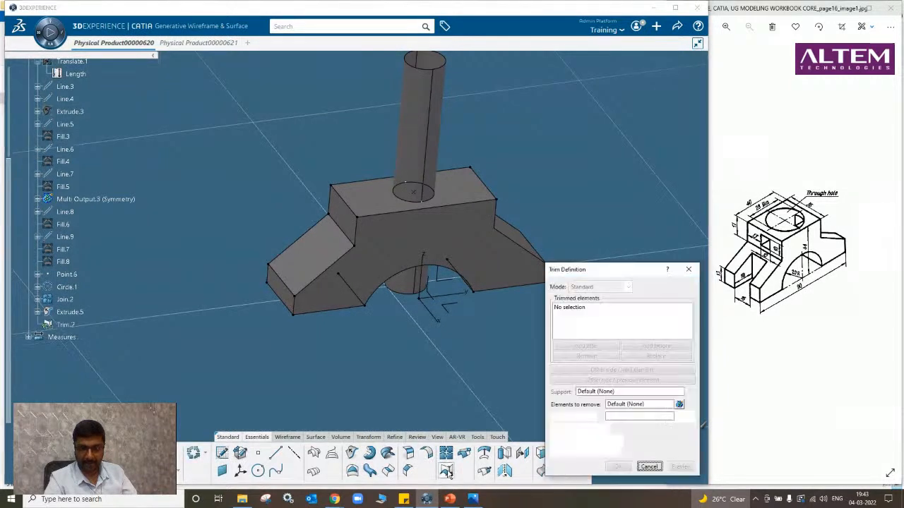
click(409, 160)
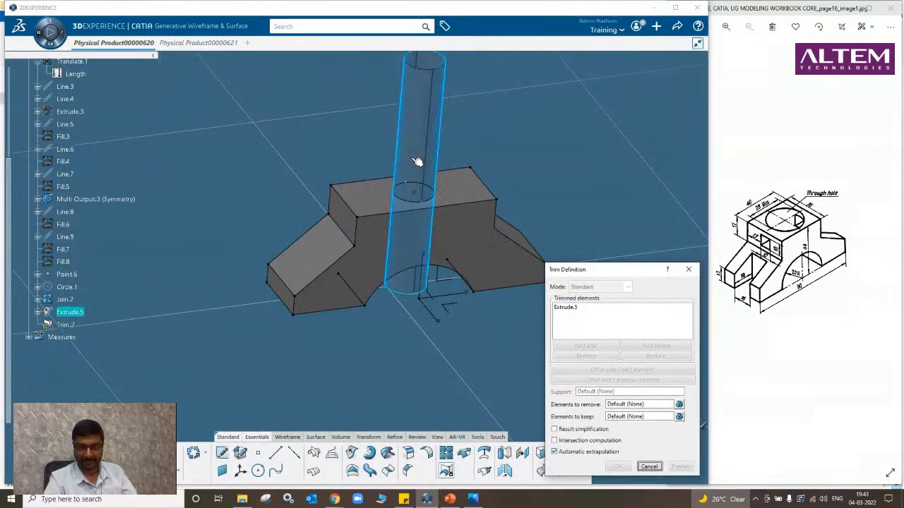
click(365, 256)
click(602, 371)
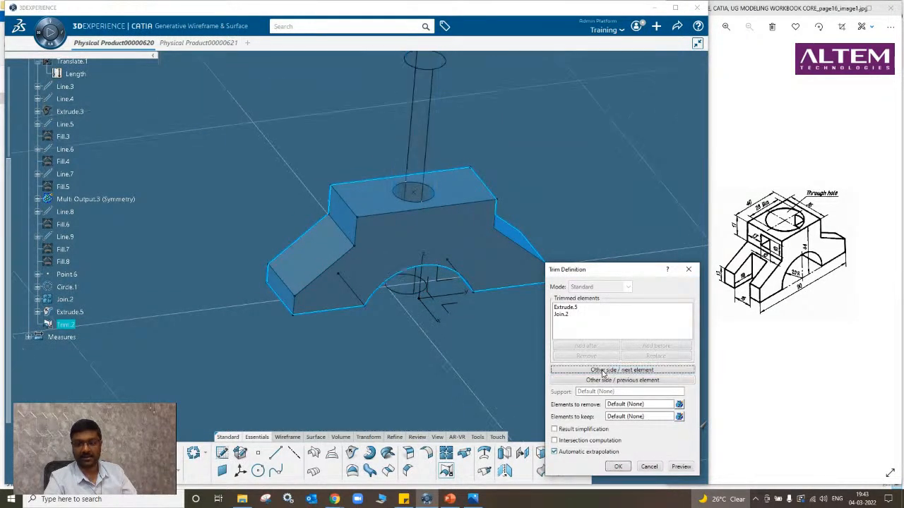
click(621, 470)
Define PartBody as the in-work object and switch to the Part Design app.
middle_drag(434, 292, 276, 285)
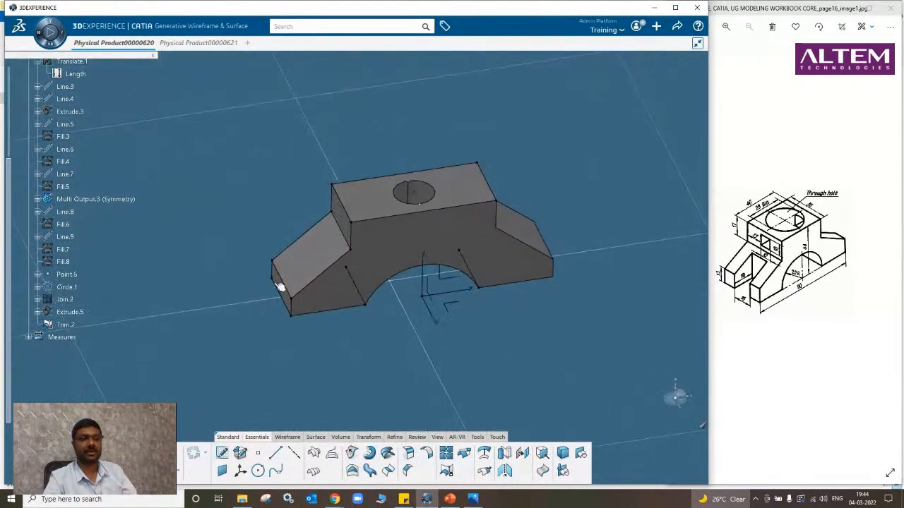
scroll(129, 292, up, 10)
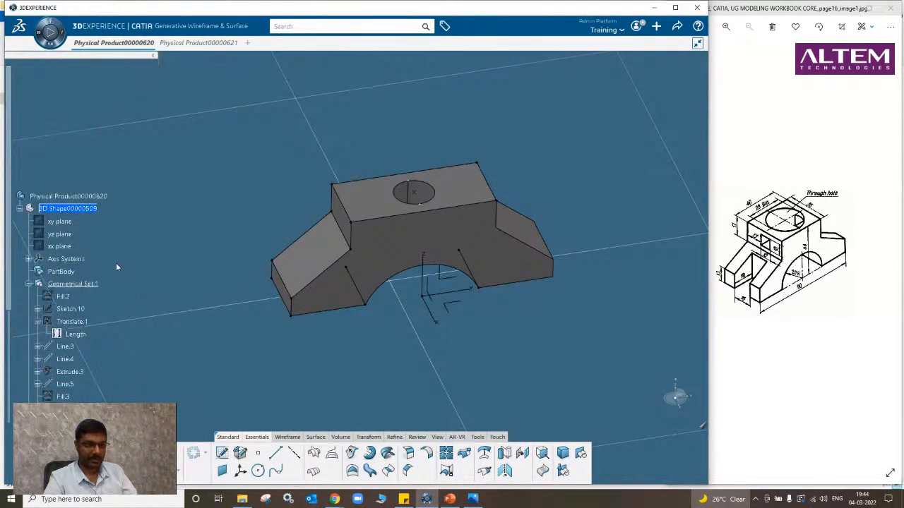
right_click(74, 271)
click(106, 105)
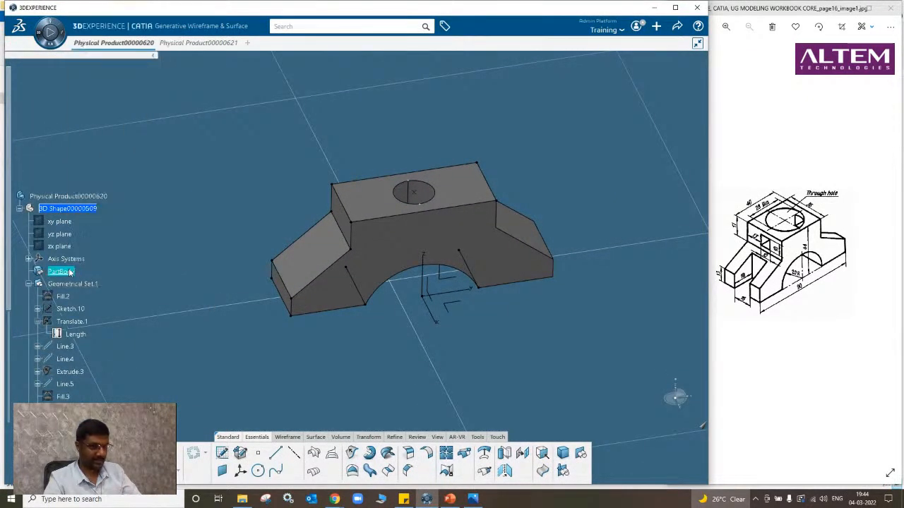
click(41, 38)
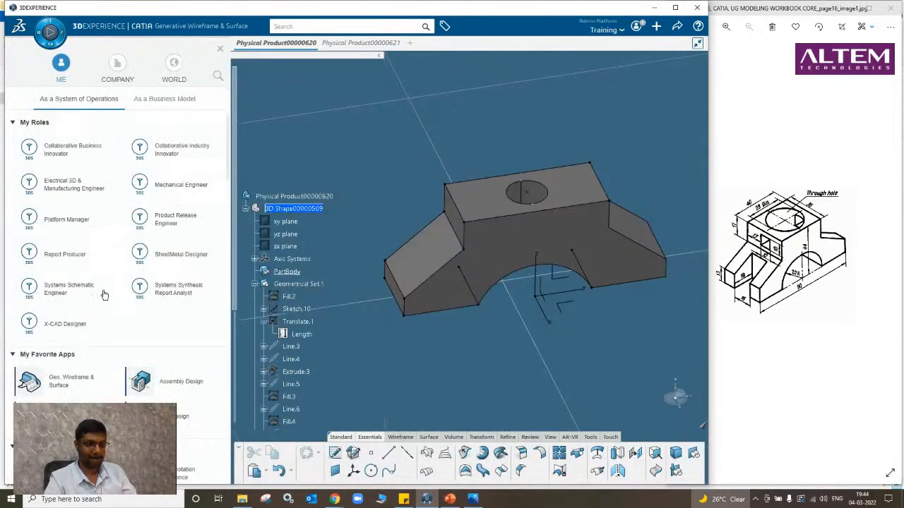
click(185, 417)
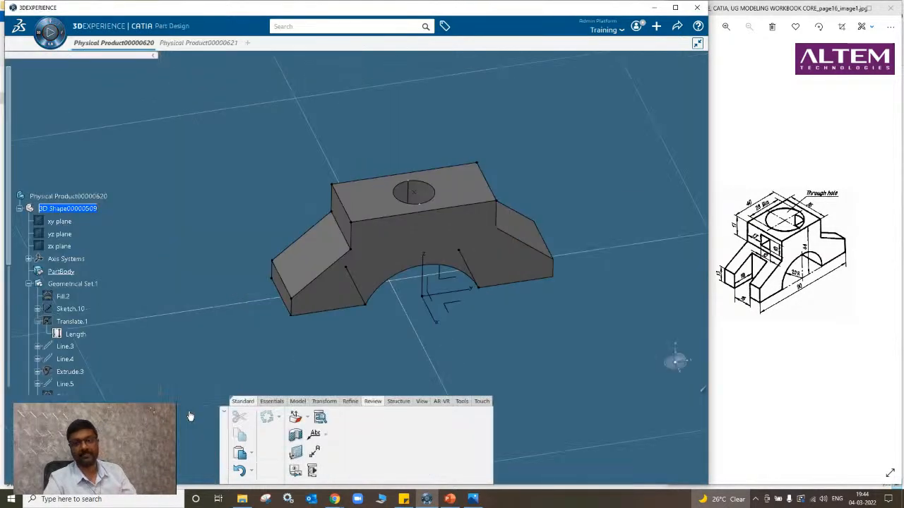
Convert the trimmed surface Trim.2 into a solid with Close Surface.
click(297, 401)
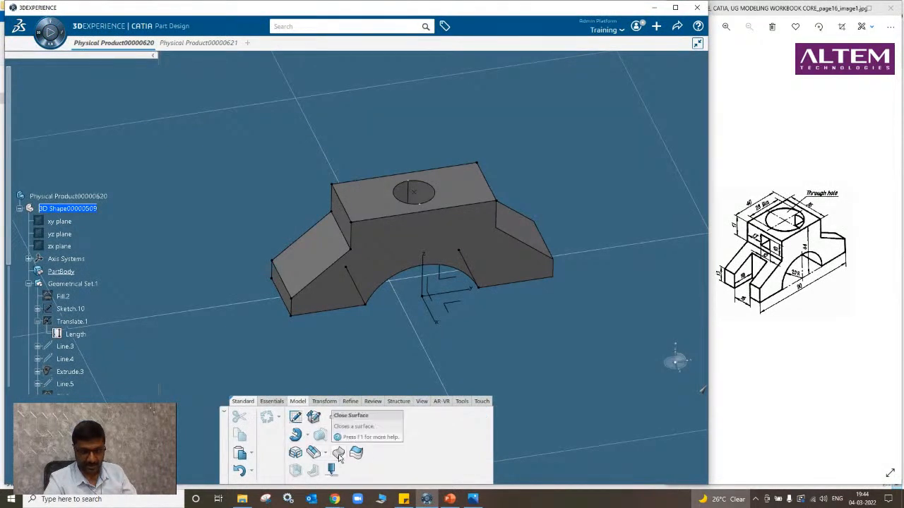
click(338, 434)
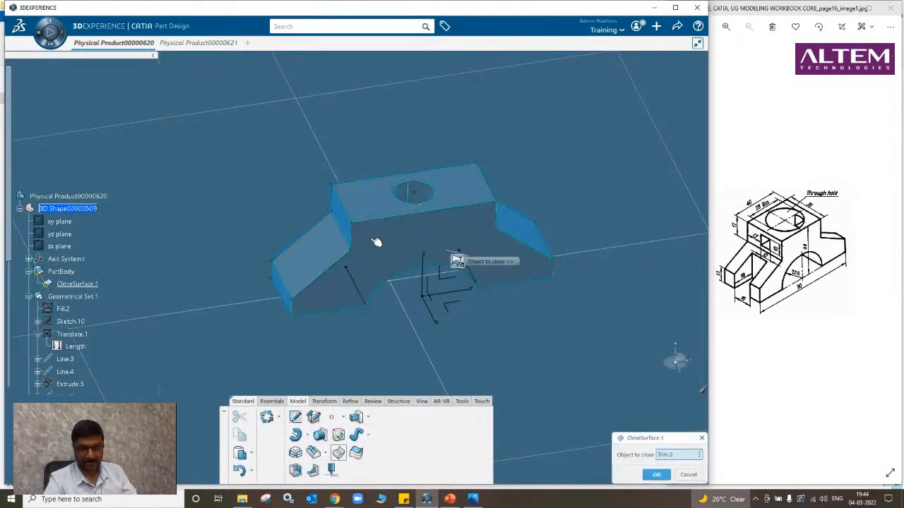
click(656, 474)
Hide the trimmed surface Trim.2 so that only the solid bracket is displayed.
scroll(123, 319, down, 5)
scroll(123, 318, down, 3)
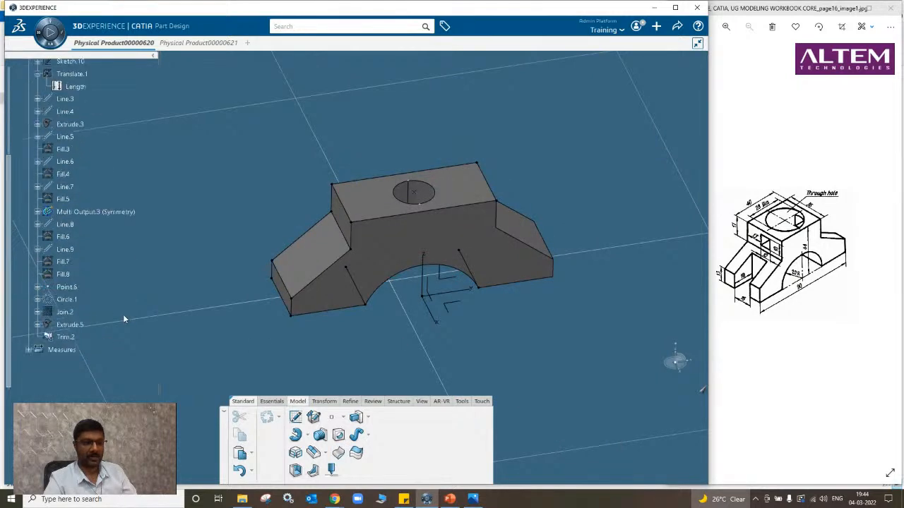
right_click(69, 337)
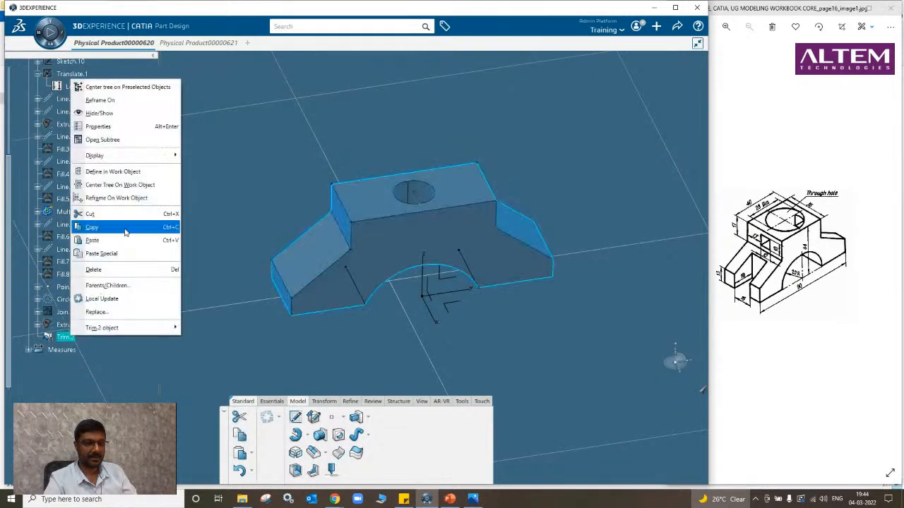
click(124, 115)
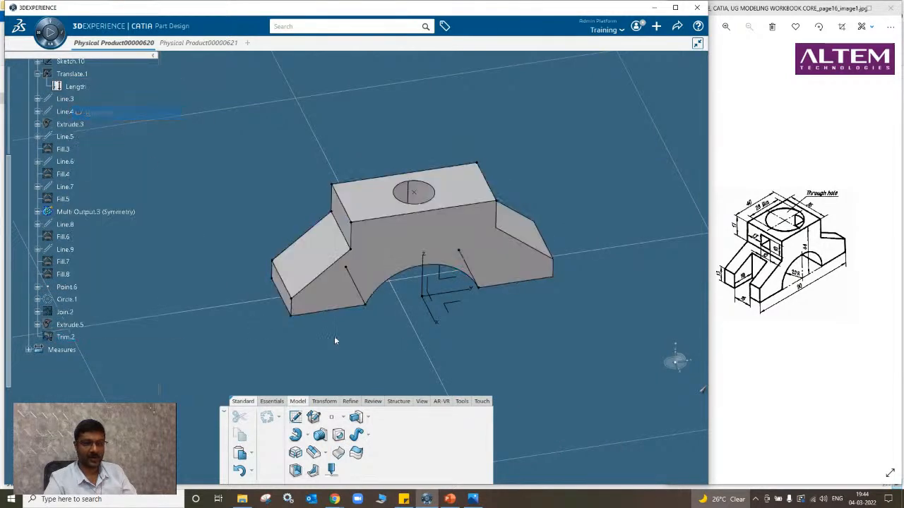
Inspect the solid bracket in a section view aligned to the upper block's end face, shifting the cutting plane outward, then end the sectioning.
click(375, 402)
click(295, 435)
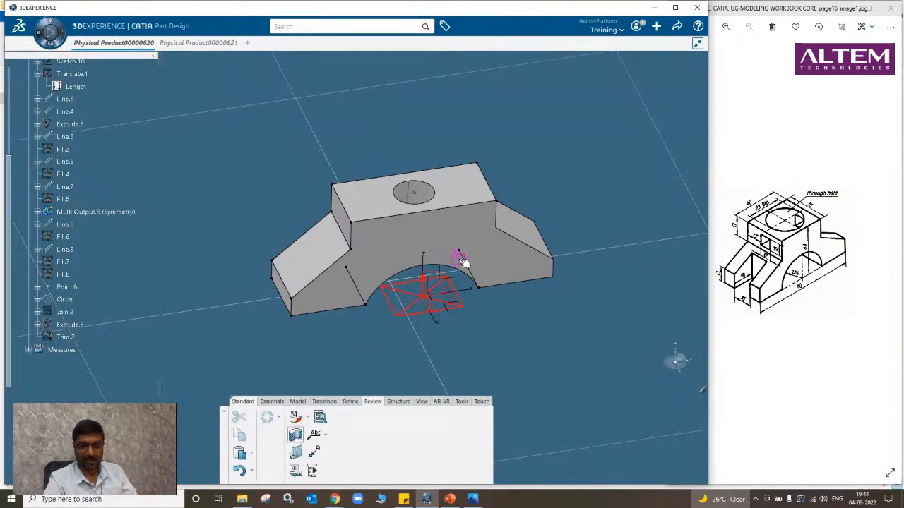
click(342, 215)
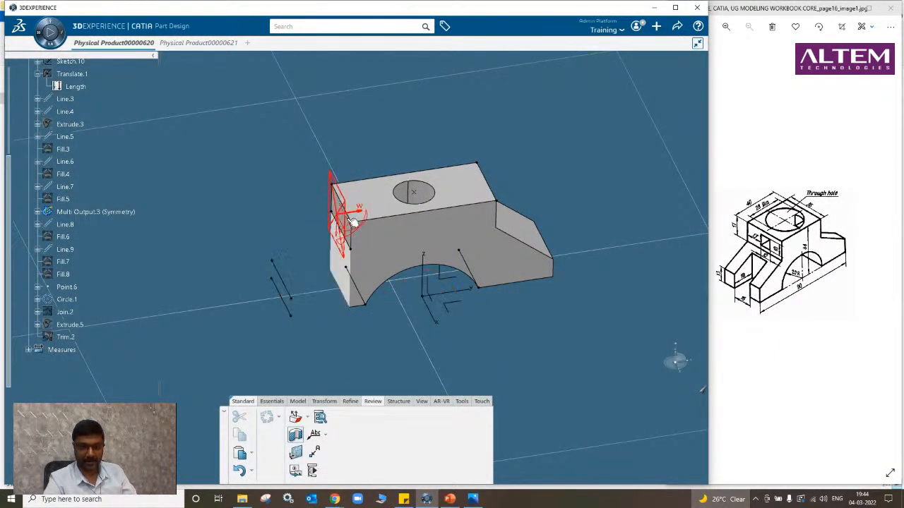
middle_drag(322, 323, 416, 291)
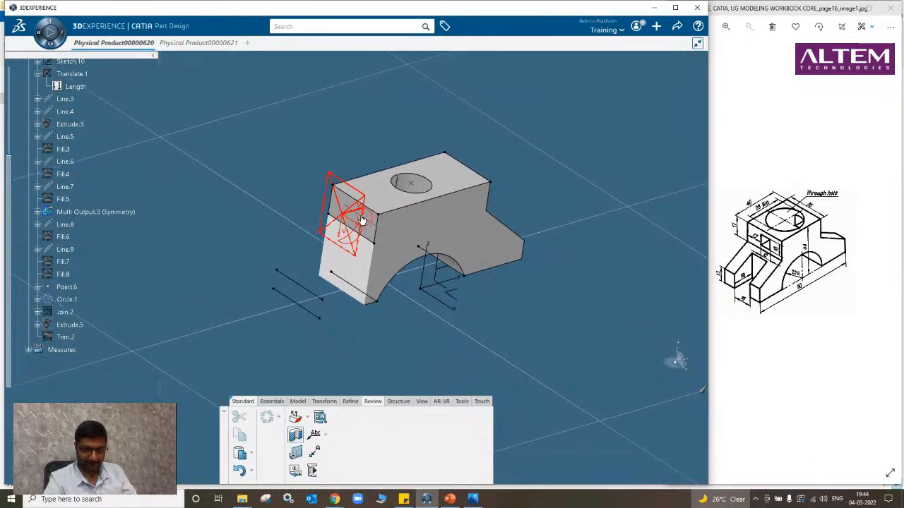
drag(360, 220, 268, 293)
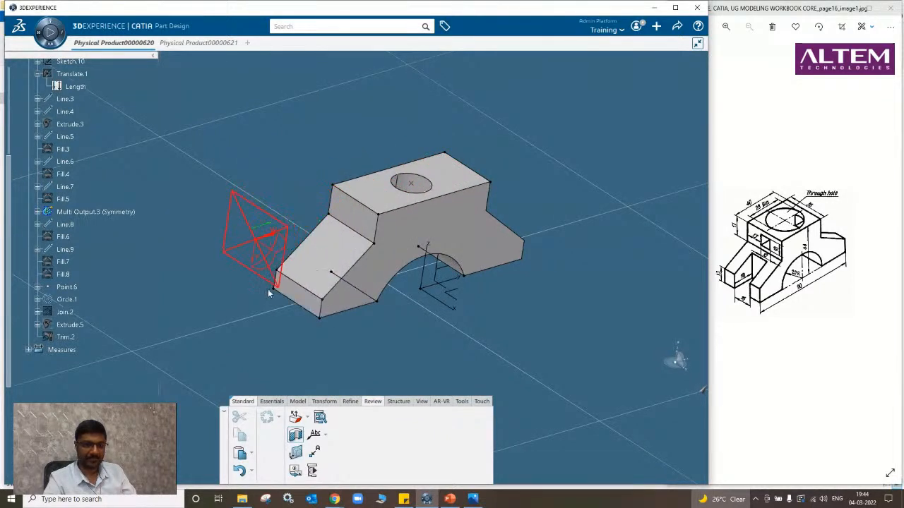
key(Escape)
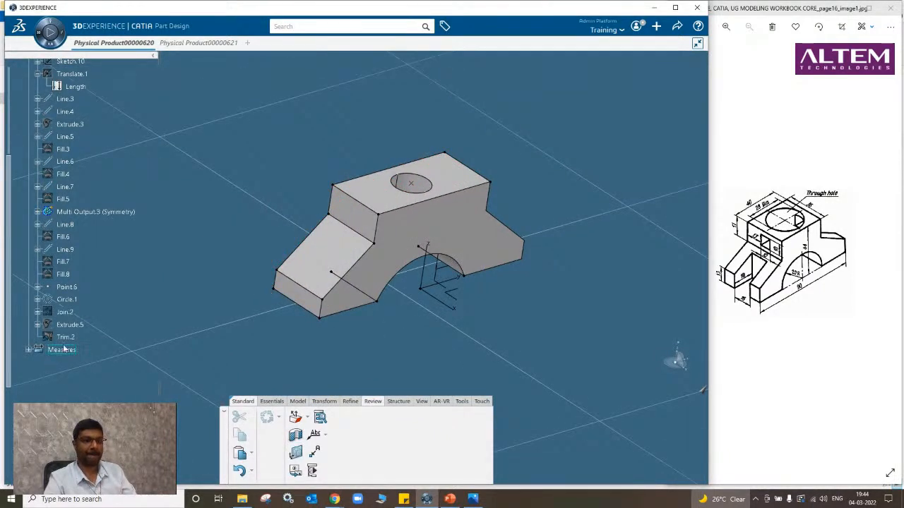
Delete the CloseSurface.1 feature from PartBody.
scroll(152, 115, up, 4)
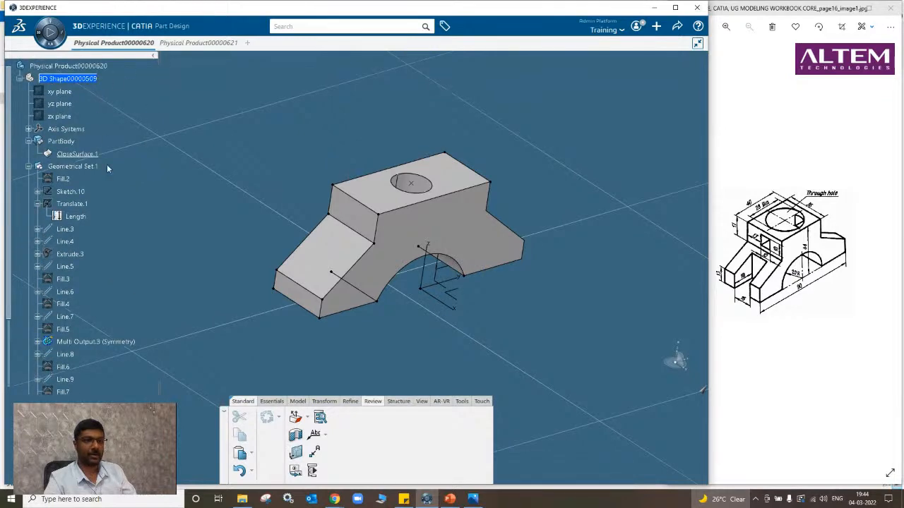
scroll(108, 345, up, 5)
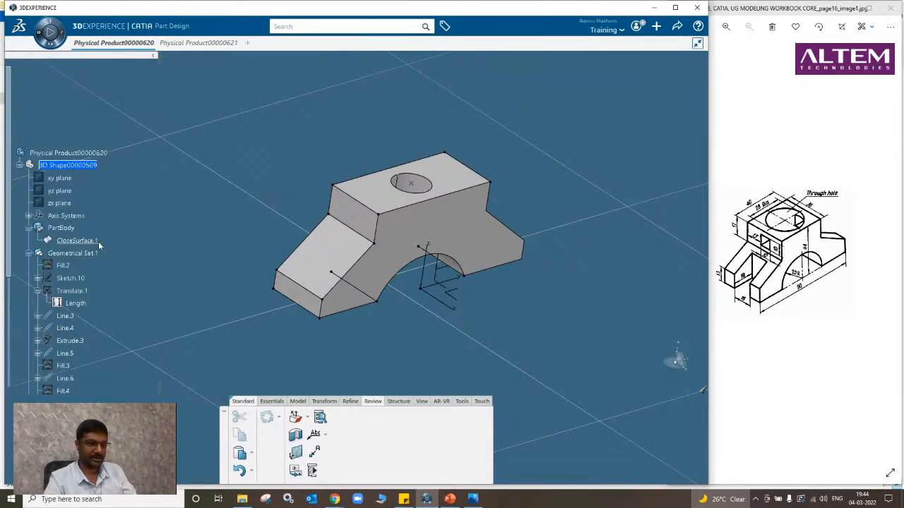
right_click(83, 242)
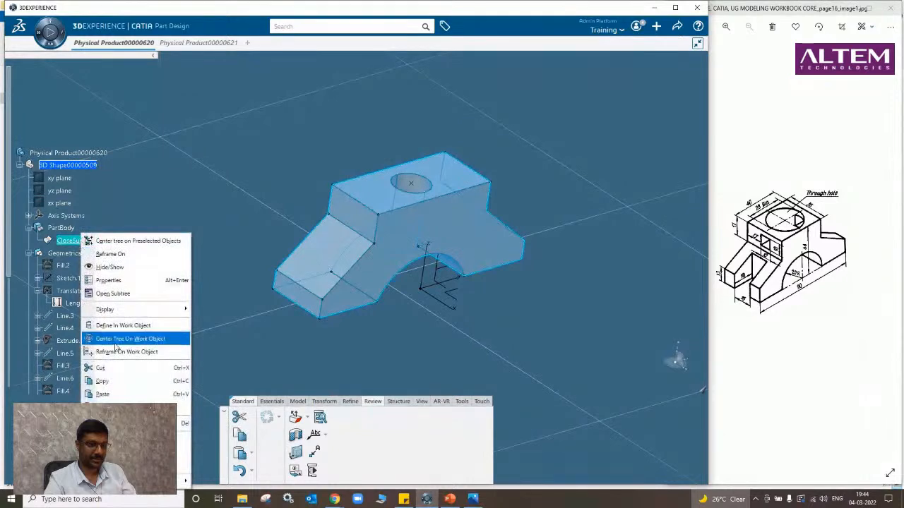
click(141, 423)
click(652, 466)
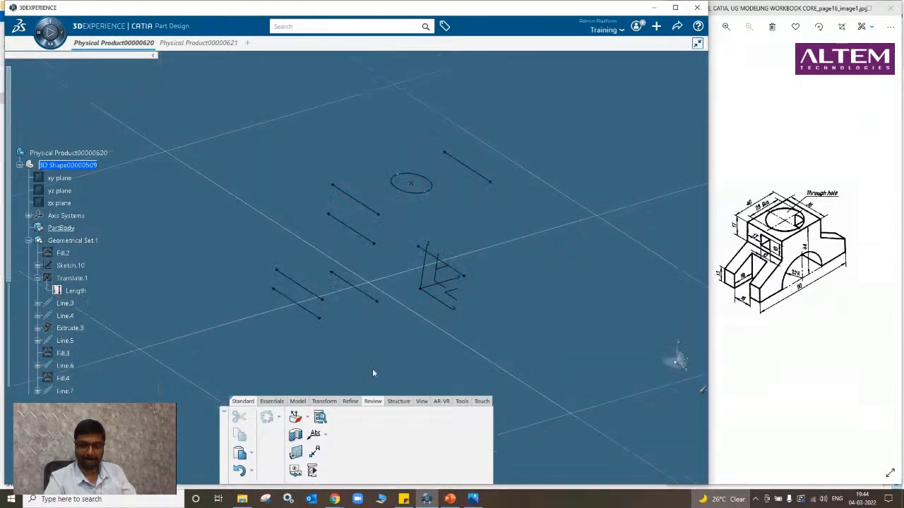
Switch to the Generative Wireframe & Surface app and show the trimmed surface Trim.2 again.
scroll(113, 351, down, 3)
scroll(109, 346, up, 1)
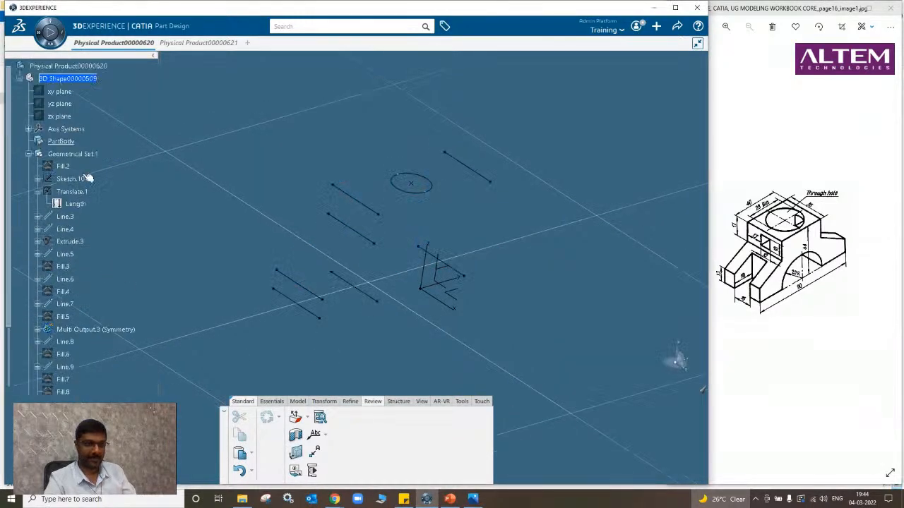
click(41, 32)
click(70, 383)
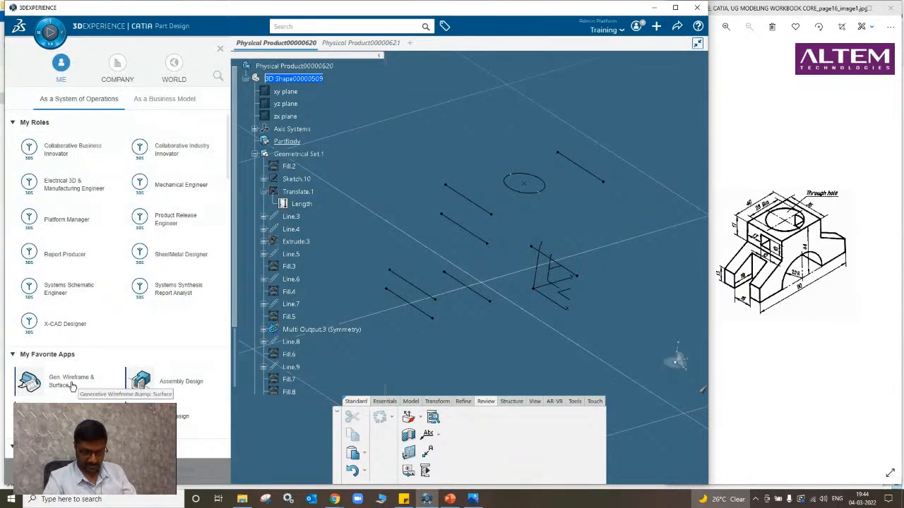
scroll(85, 402, down, 3)
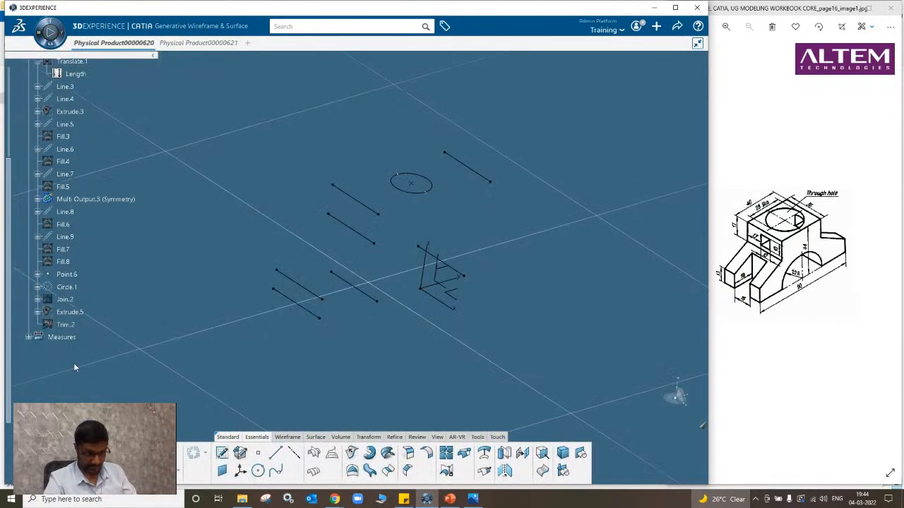
right_click(64, 326)
click(85, 99)
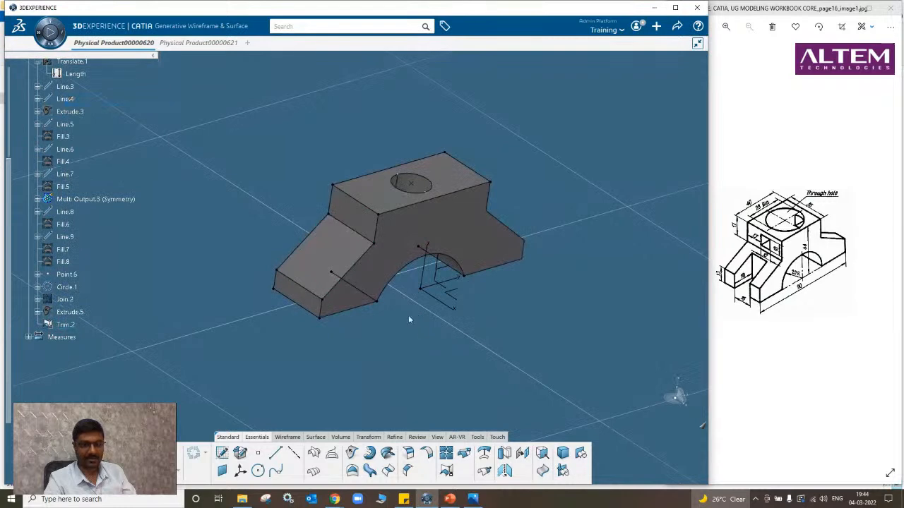
middle_drag(408, 320, 485, 336)
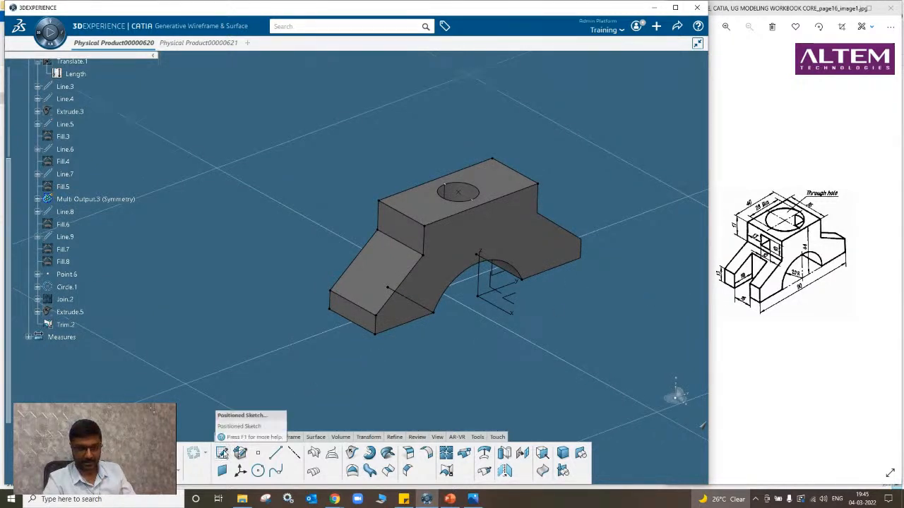
scroll(121, 267, up, 3)
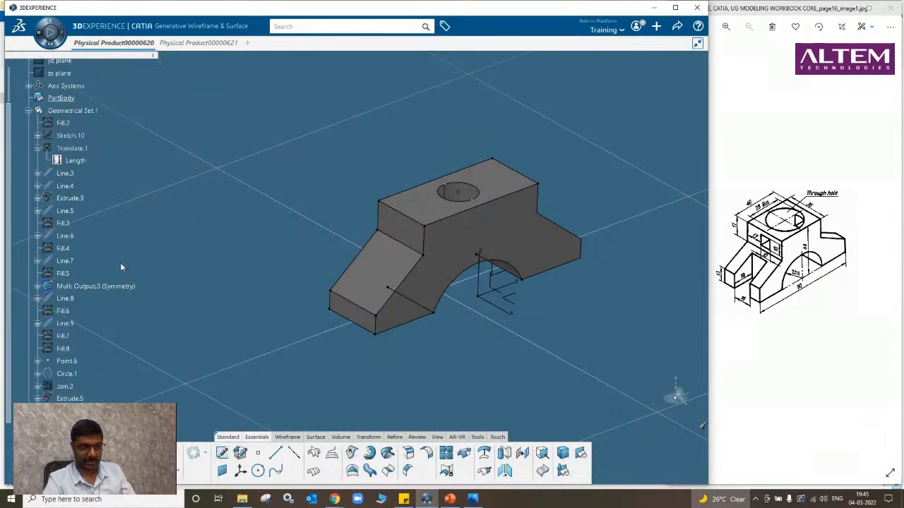
right_click(76, 111)
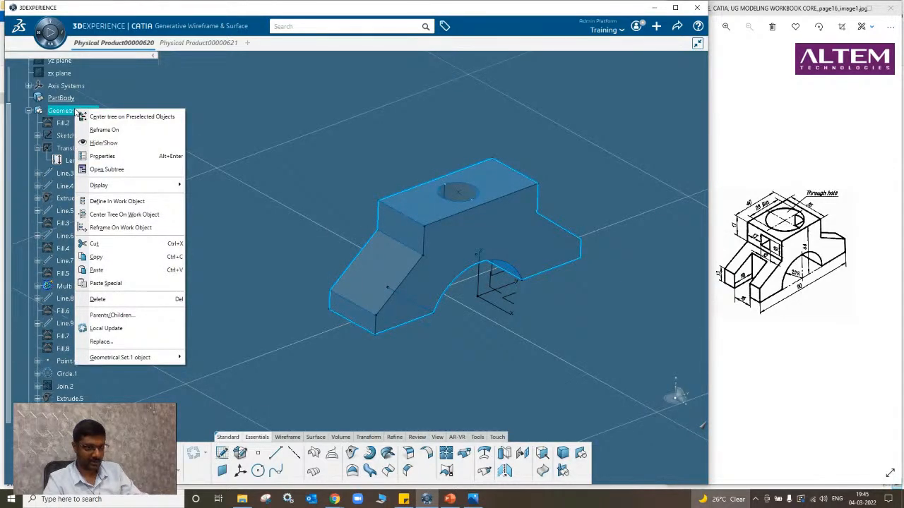
key(Escape)
click(239, 312)
scroll(97, 309, down, 4)
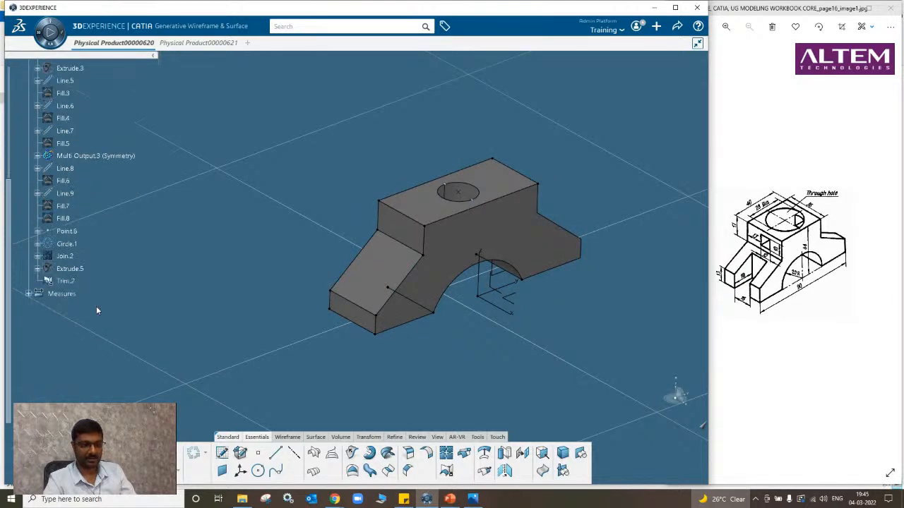
scroll(97, 310, up, 1)
Sketch a slot rectangle about 37 mm wide and 98 mm high on the bracket leg's vertical end face, extending below its base.
click(223, 453)
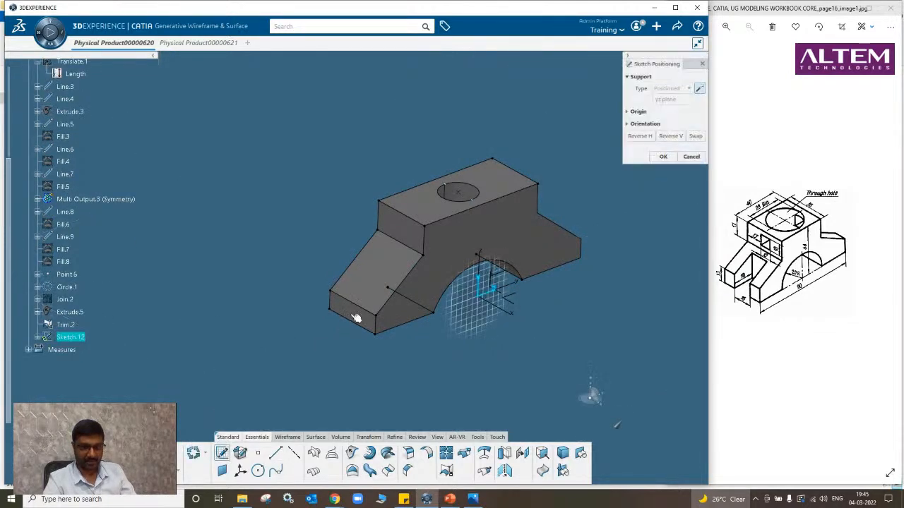
click(358, 312)
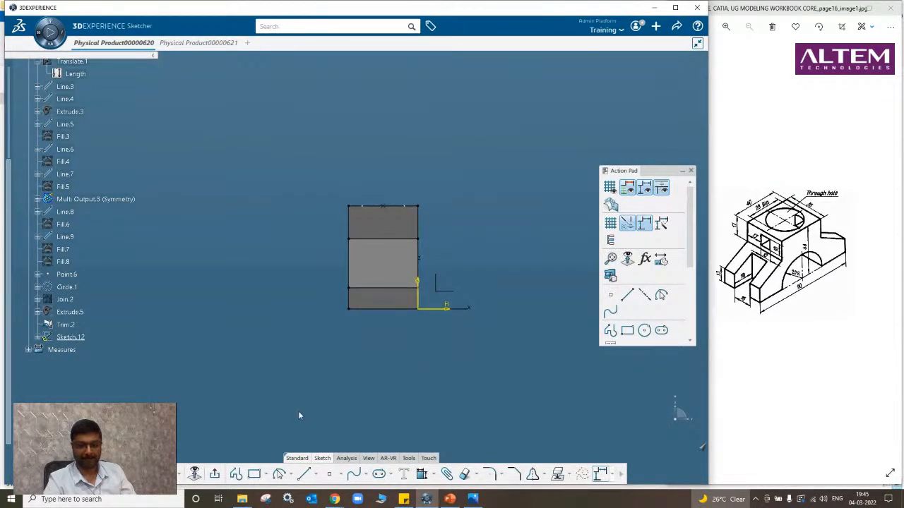
click(254, 474)
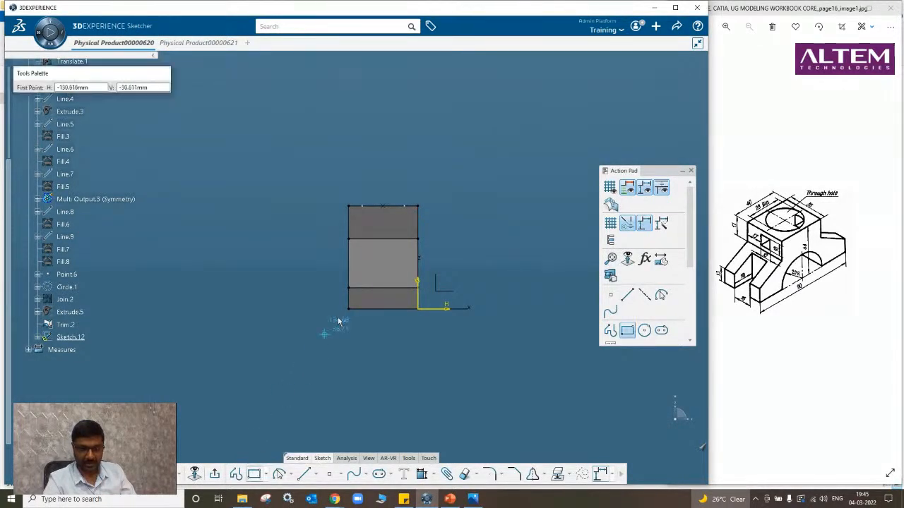
click(372, 251)
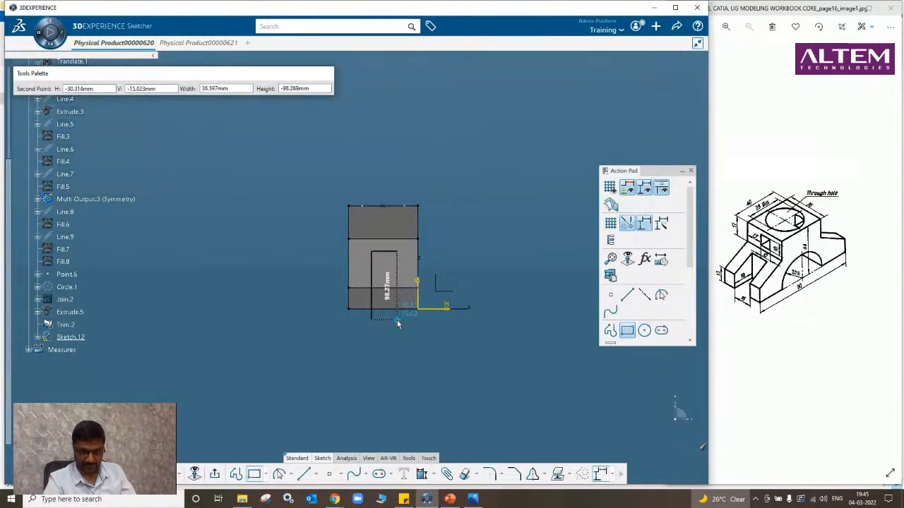
click(397, 319)
mouse_move(405, 353)
middle_down()
mouse_move(414, 329)
mouse_move(273, 365)
middle_up()
click(213, 474)
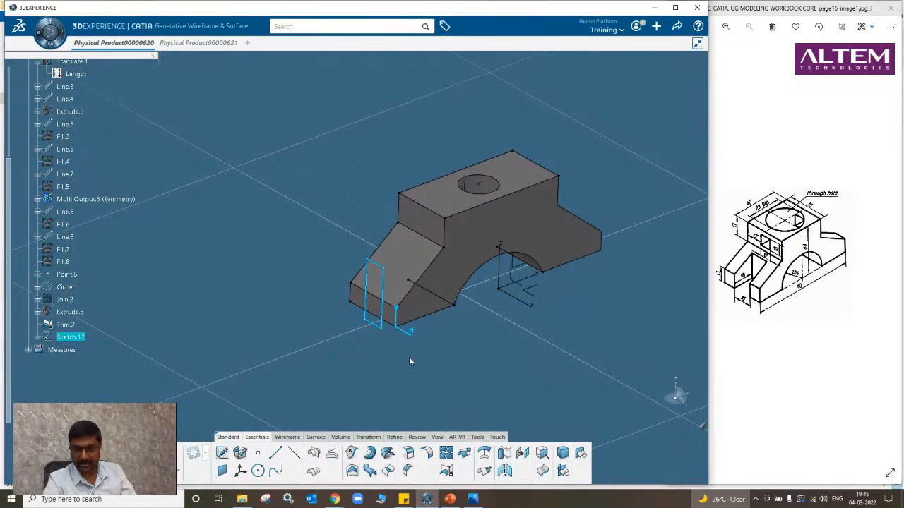
Extrude the slot rectangle as a surface, 217.568 mm outward and 85 mm into the bracket.
middle_drag(409, 361, 353, 371)
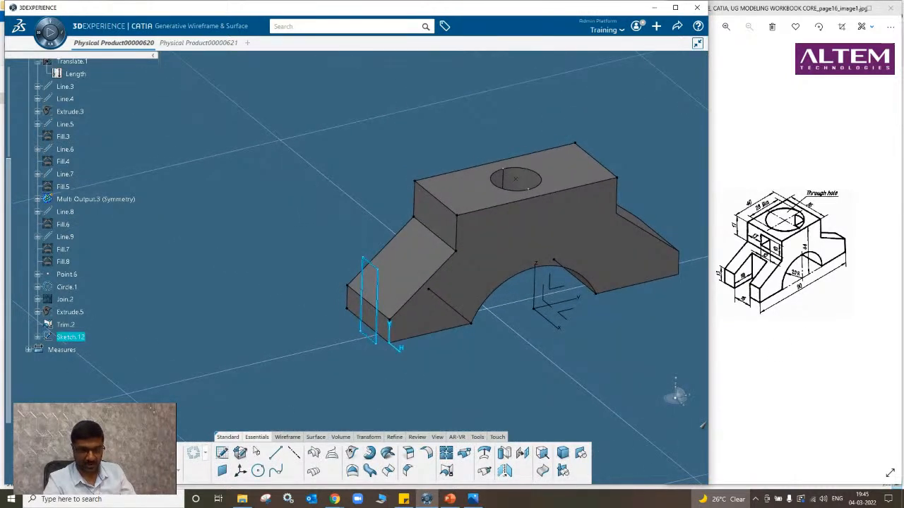
click(351, 453)
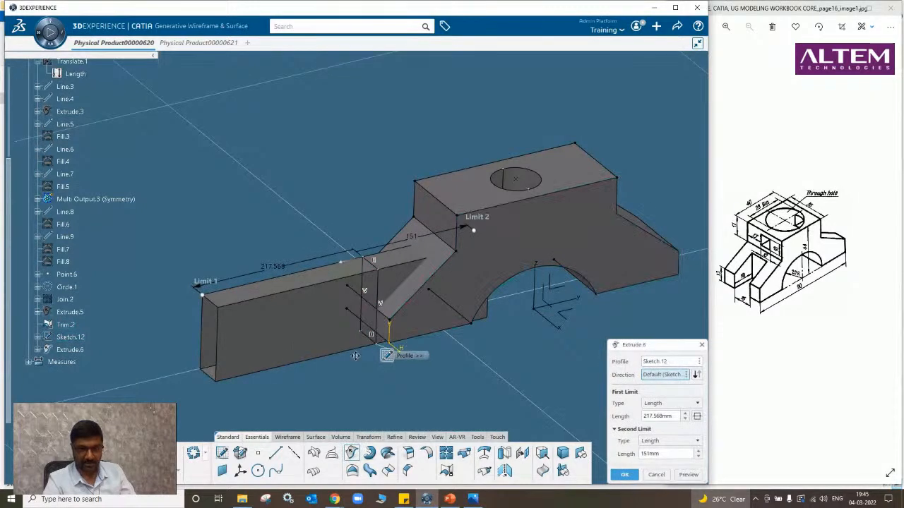
middle_drag(355, 355, 452, 275)
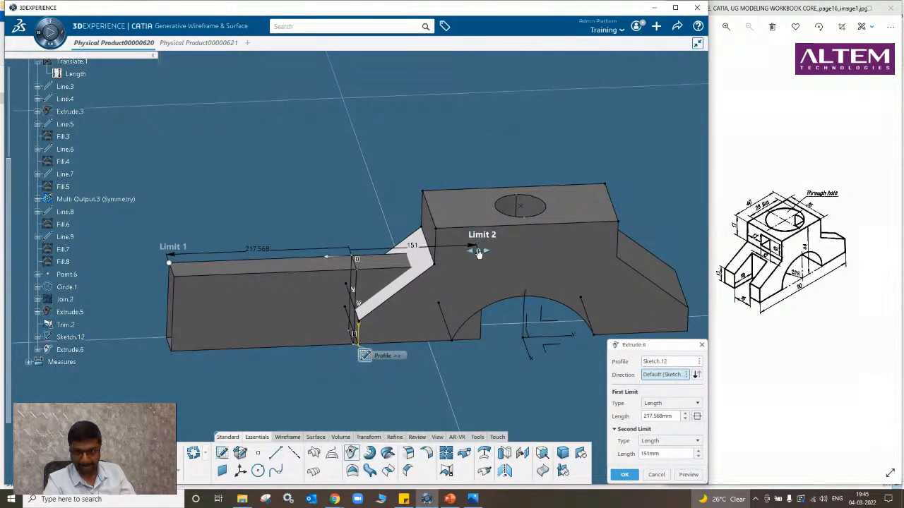
drag(469, 251, 417, 258)
middle_drag(448, 313, 367, 247)
middle_drag(398, 217, 403, 233)
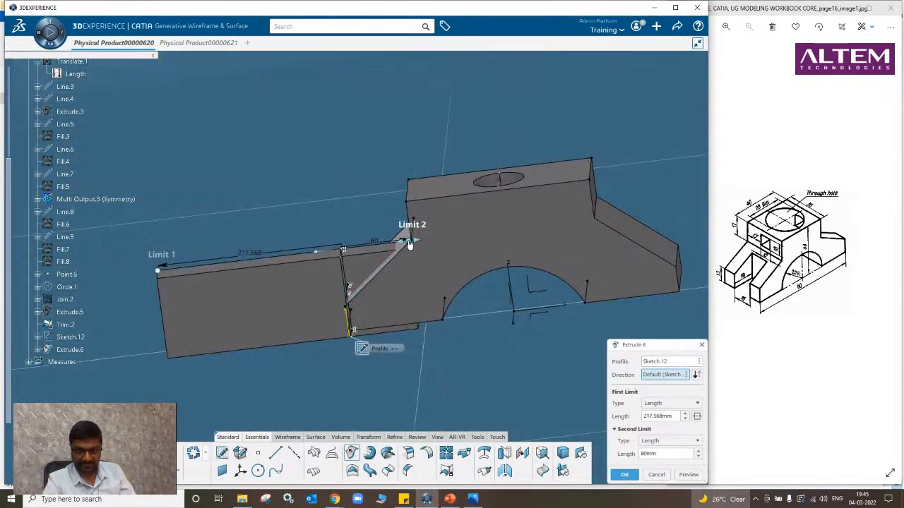
drag(416, 241, 420, 241)
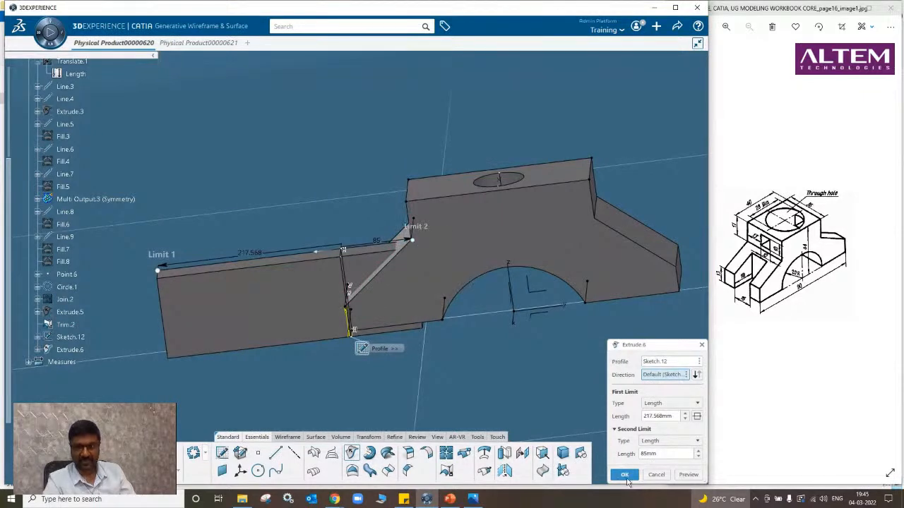
click(624, 474)
Hide the trimmed surface Trim.2 to expose the extruded slot surface.
middle_drag(367, 332, 493, 212)
right_click(493, 213)
click(512, 247)
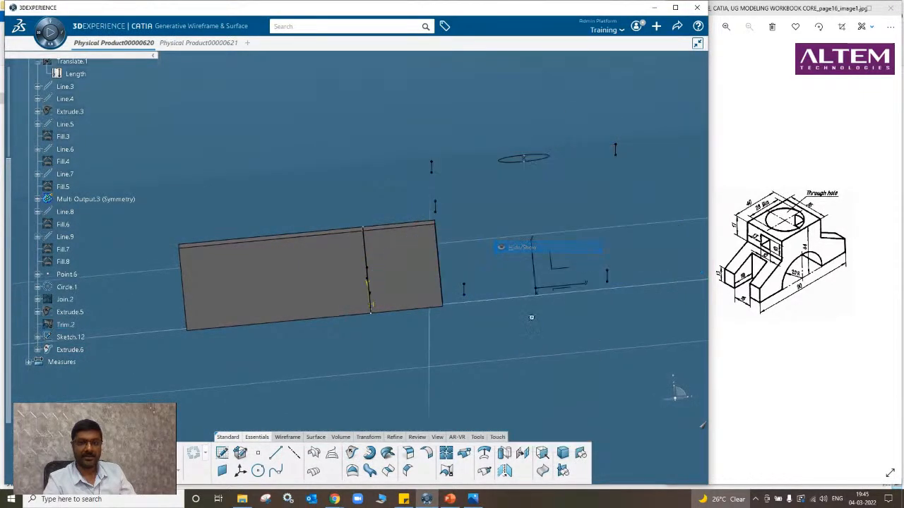
Close the inner end of the slot extrusion with a Fill surface bounded by its four end edges.
mouse_move(511, 248)
middle_down()
mouse_move(335, 320)
mouse_move(325, 363)
mouse_move(305, 362)
middle_up()
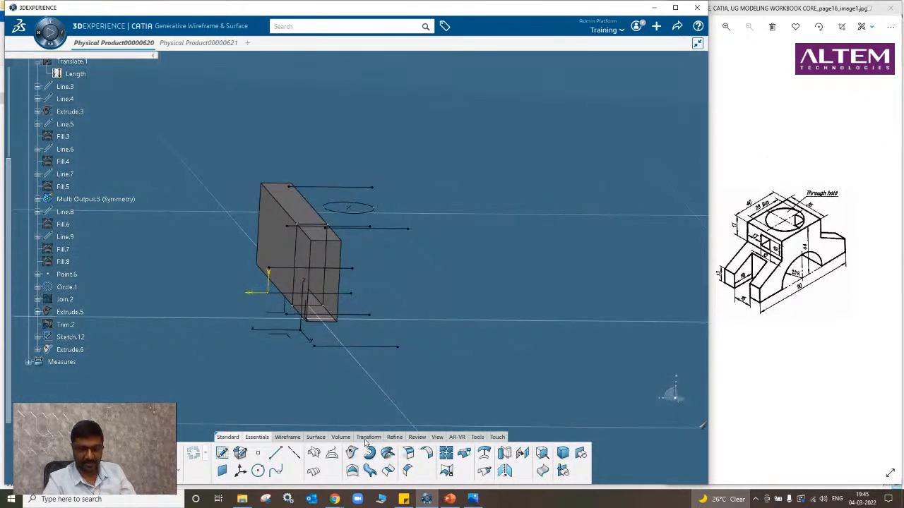
click(353, 470)
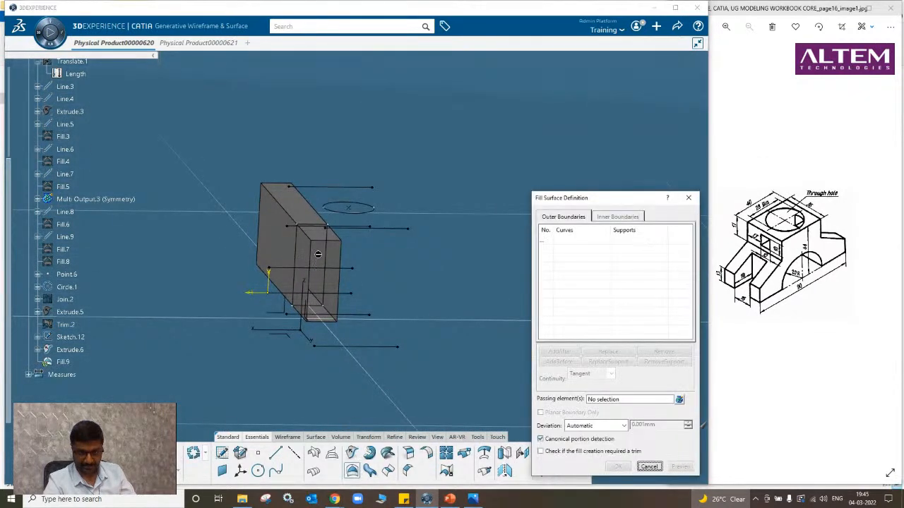
click(315, 246)
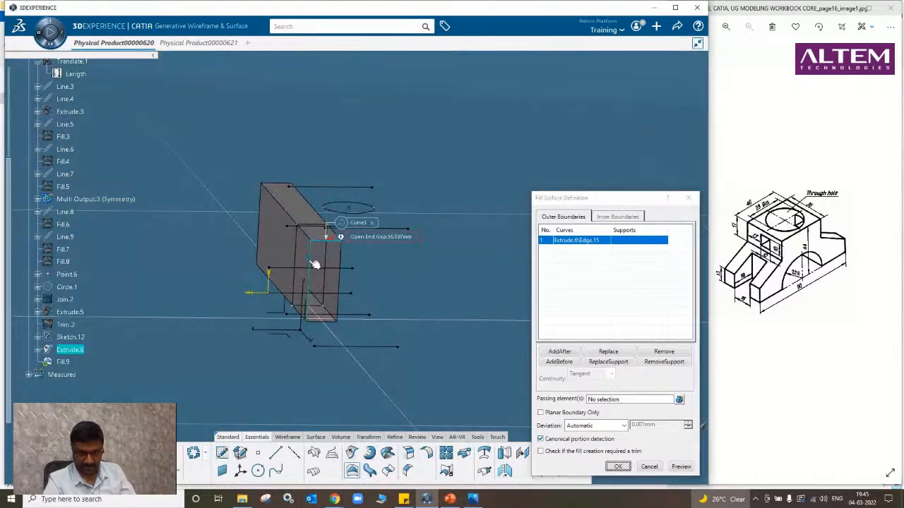
click(318, 283)
click(332, 325)
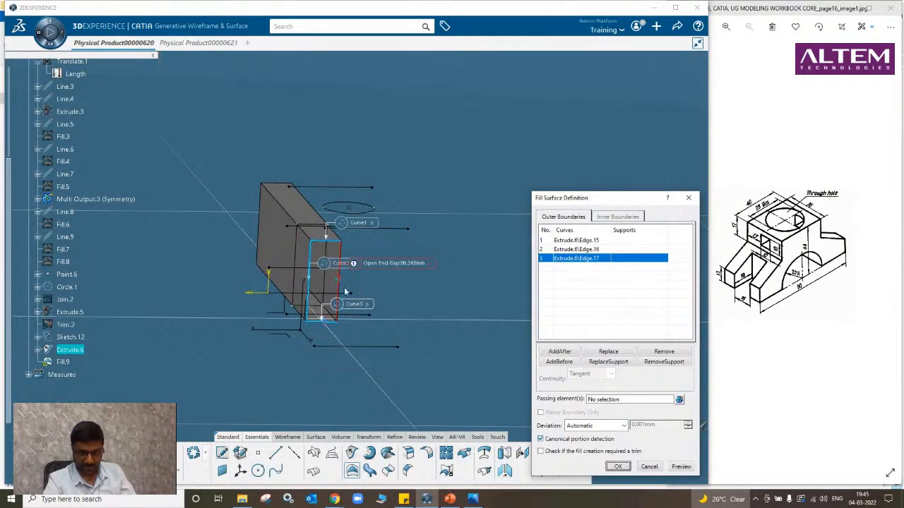
scroll(339, 219, up, 5)
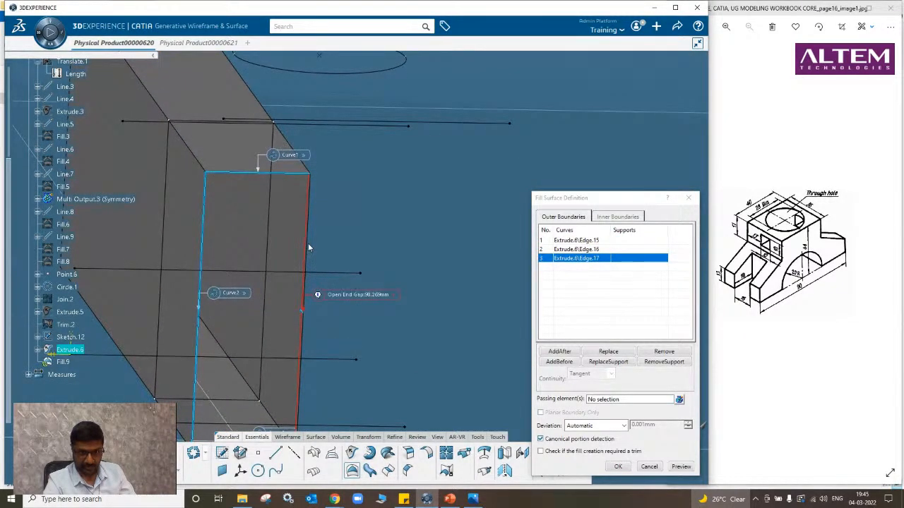
click(308, 248)
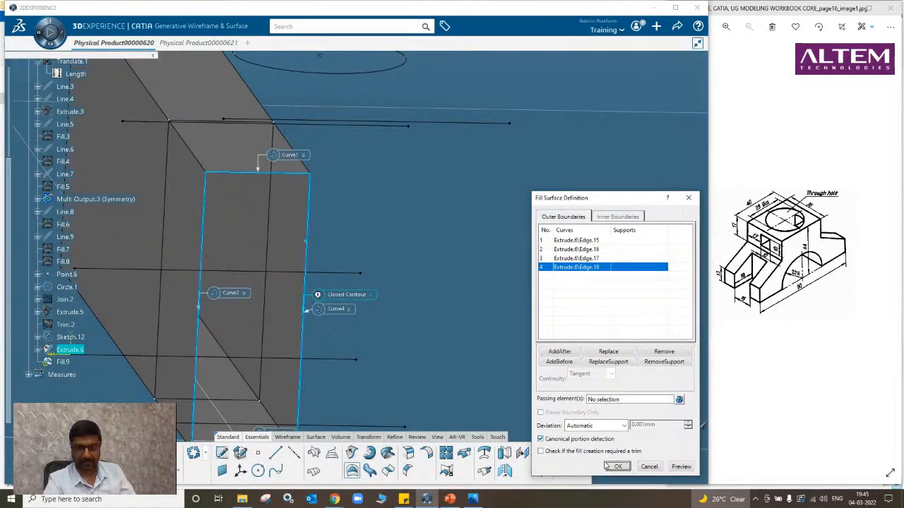
click(616, 467)
middle_drag(377, 297, 501, 318)
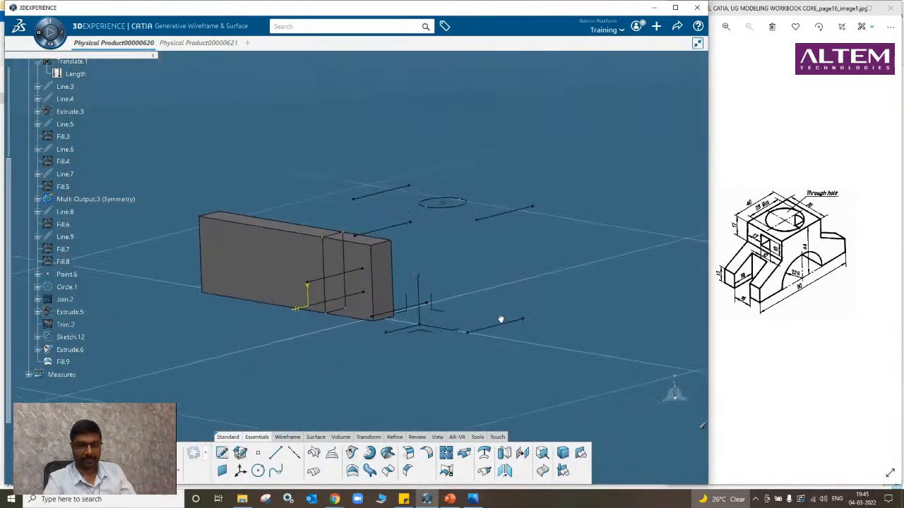
click(79, 353)
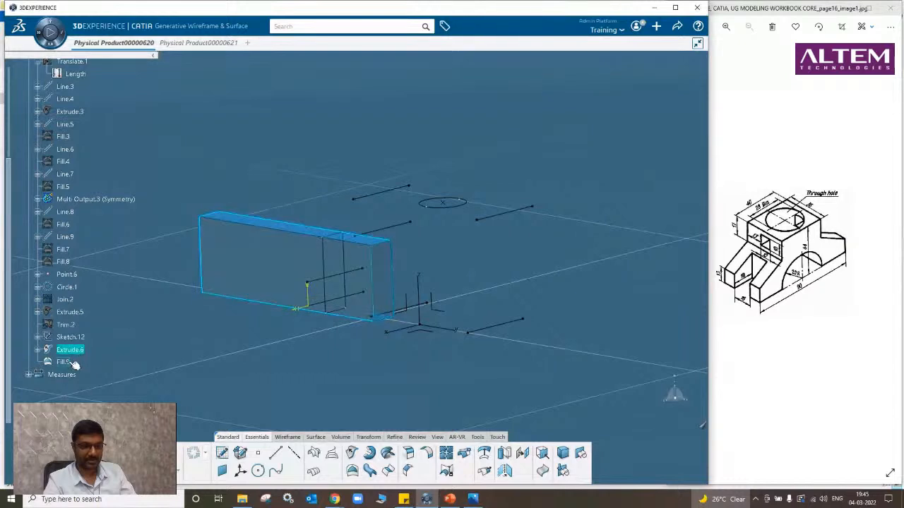
click(329, 393)
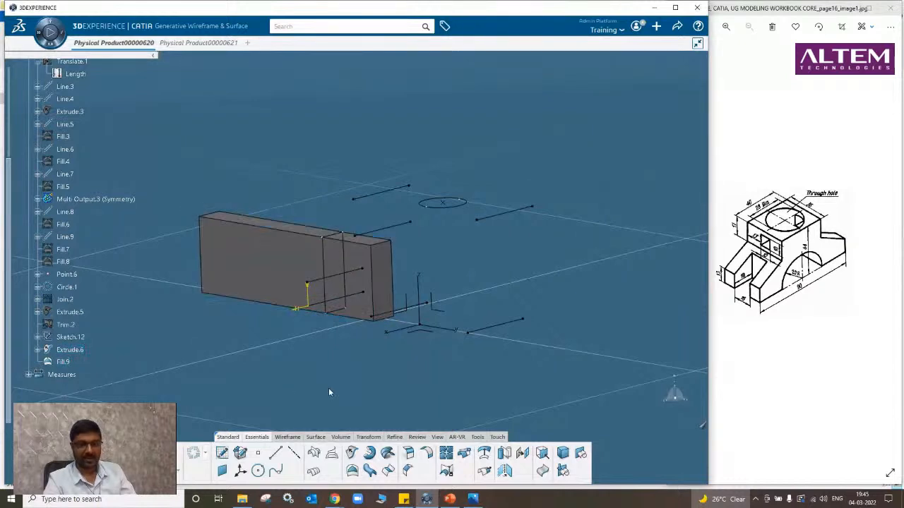
click(446, 454)
click(295, 259)
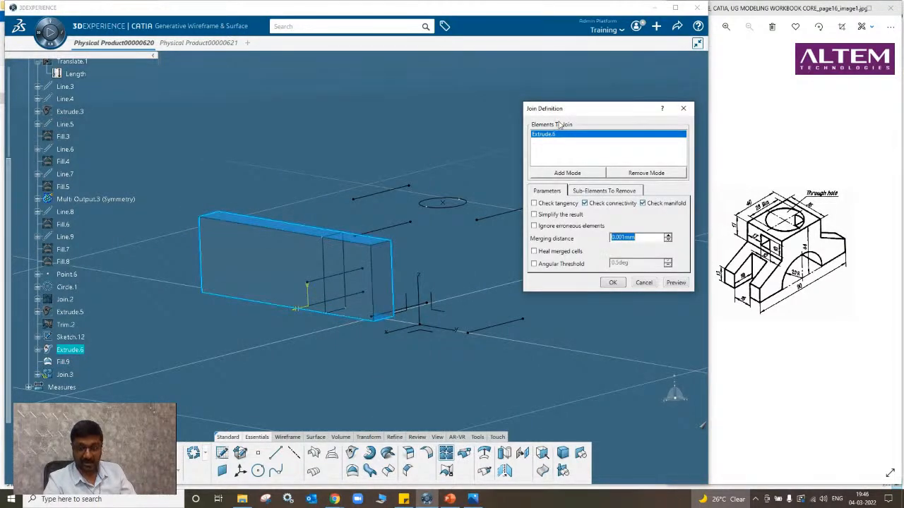
click(646, 283)
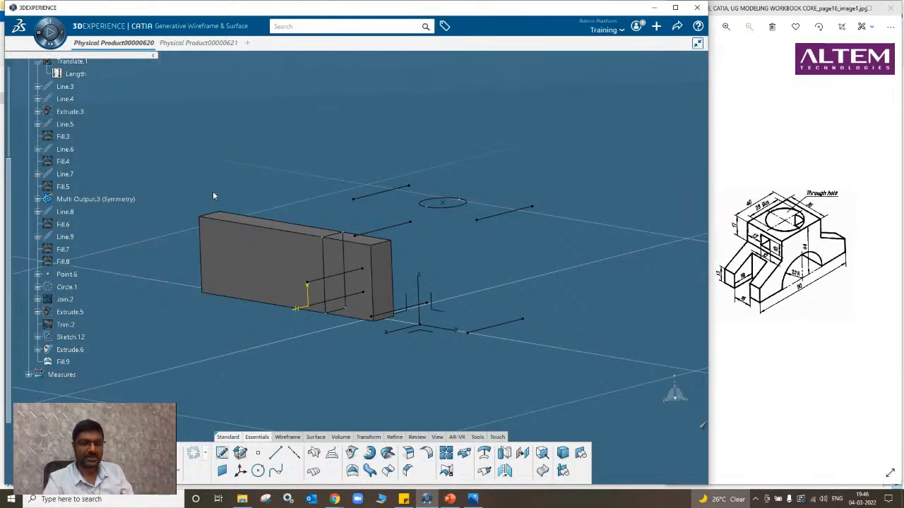
Join the slot extrusion Extrude.6 with its end fill Fill.9 into one surface, using distance propagation.
mouse_move(265, 303)
middle_down()
mouse_move(286, 296)
mouse_move(296, 257)
mouse_move(272, 343)
middle_up()
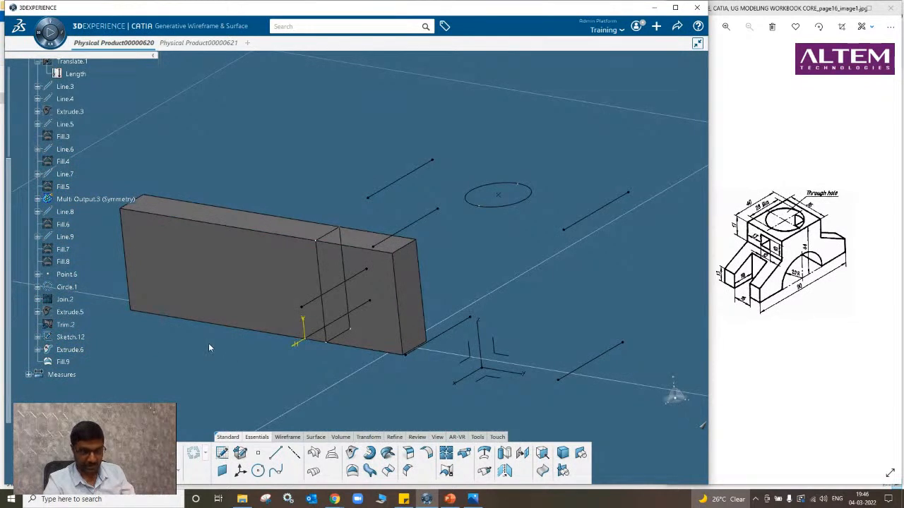
click(71, 351)
click(111, 373)
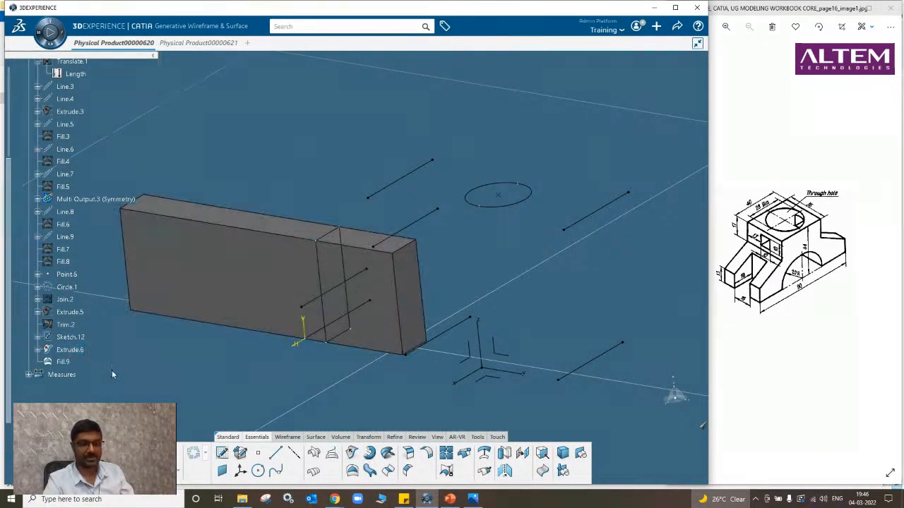
click(448, 454)
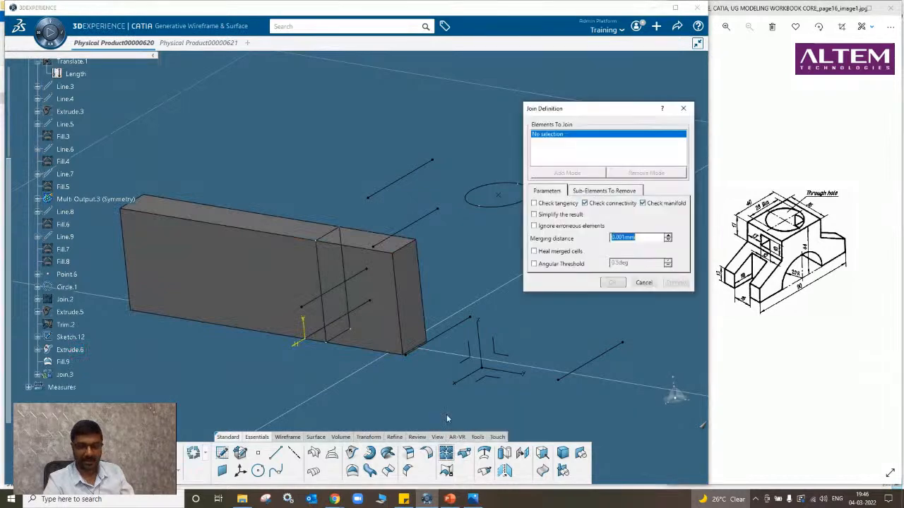
click(384, 284)
right_click(555, 140)
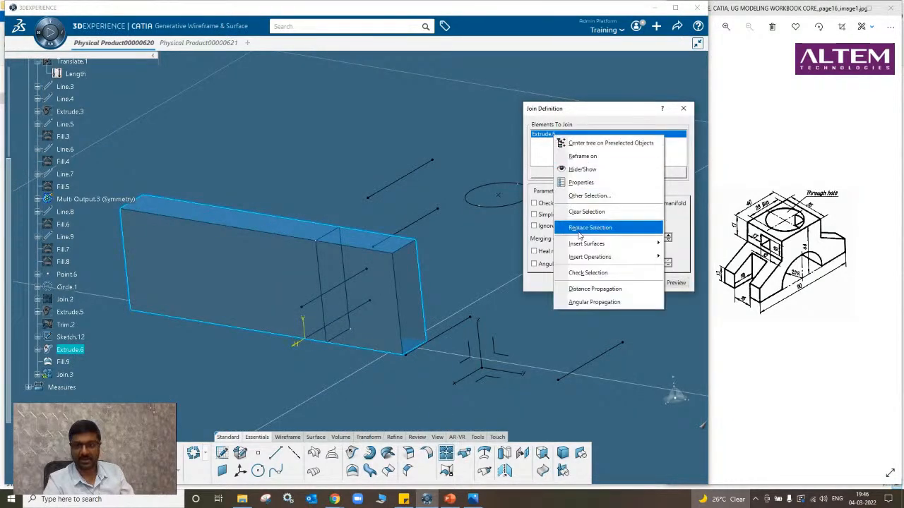
click(593, 288)
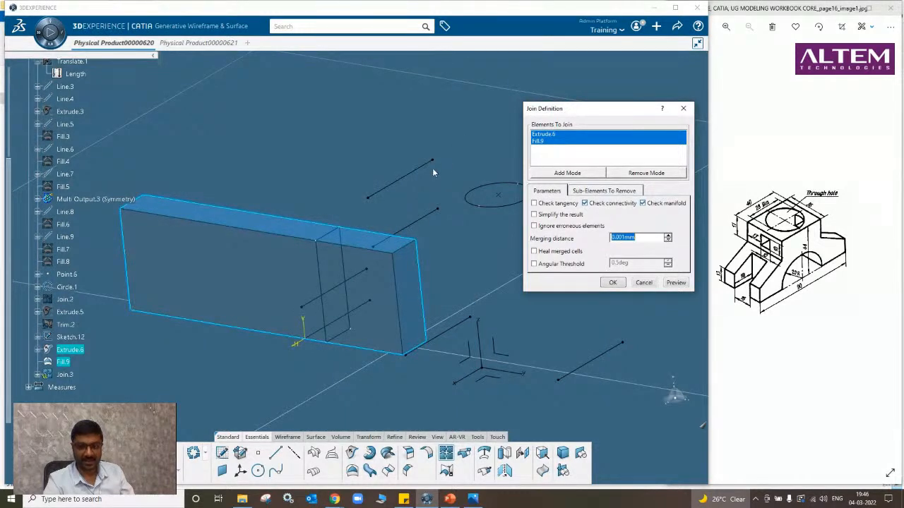
click(613, 283)
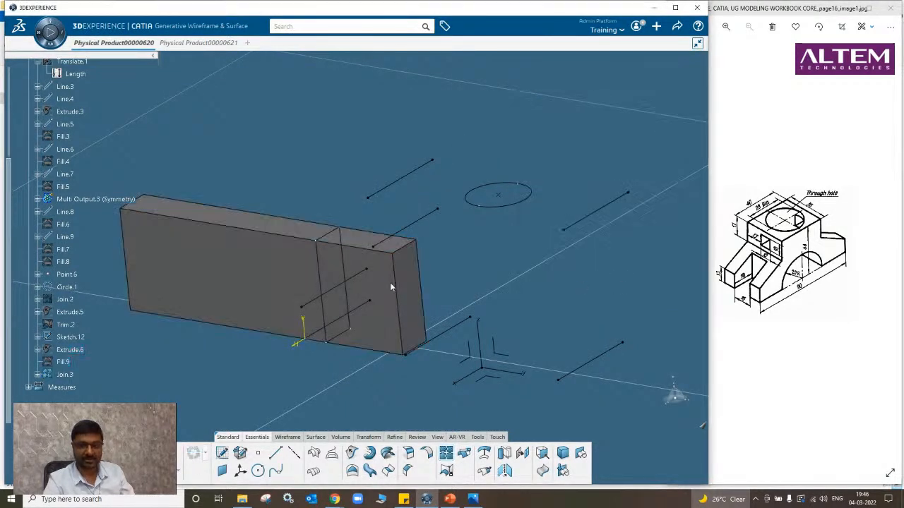
Show the hidden bracket body Trim.2 again.
right_click(66, 324)
click(121, 110)
middle_drag(226, 241, 450, 382)
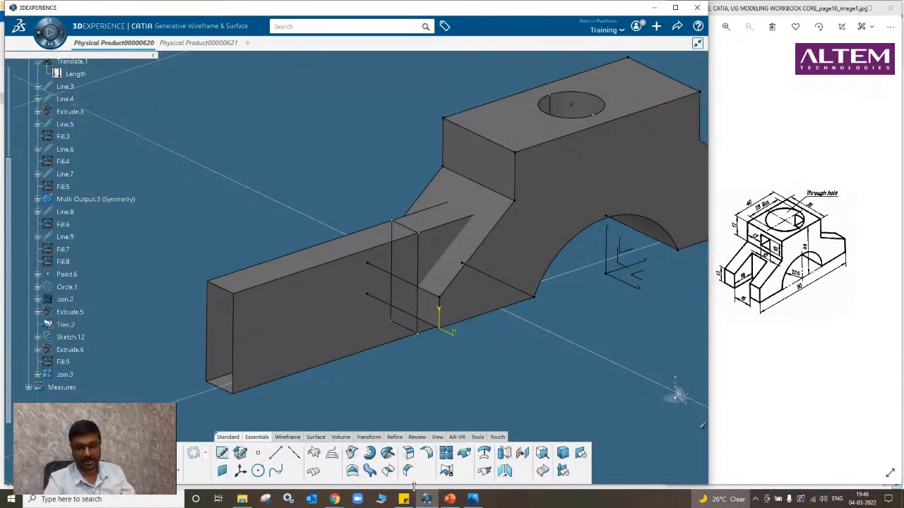
Trim bracket body Trim.2 with the joined slot surface, keeping the slotted body, and hide the slot sketch.
click(445, 472)
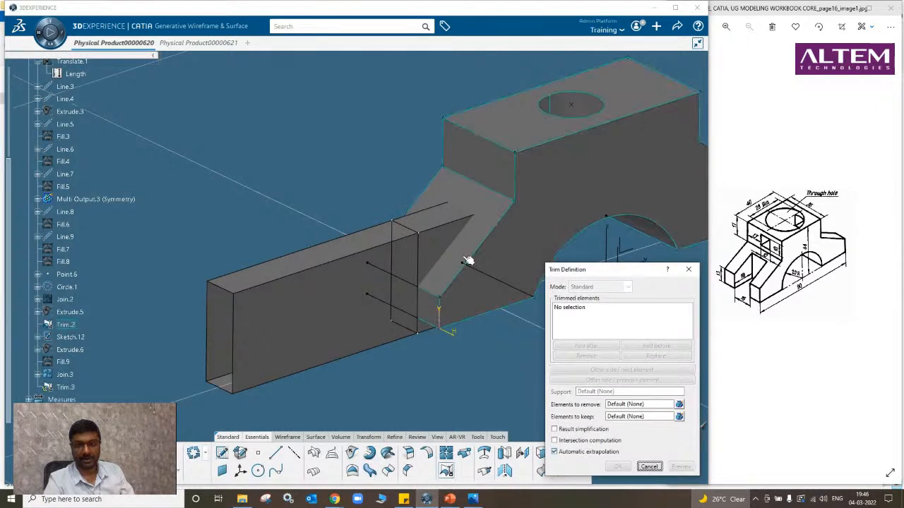
click(483, 194)
click(360, 284)
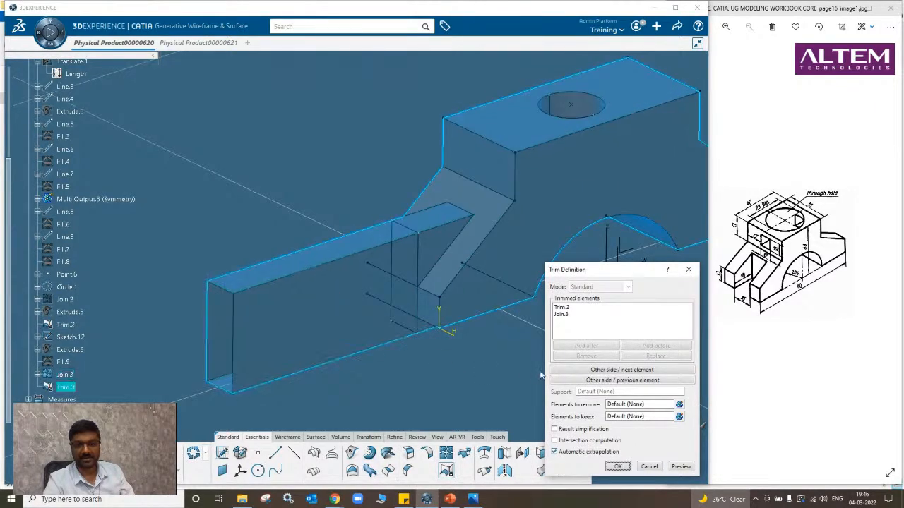
click(611, 370)
click(612, 373)
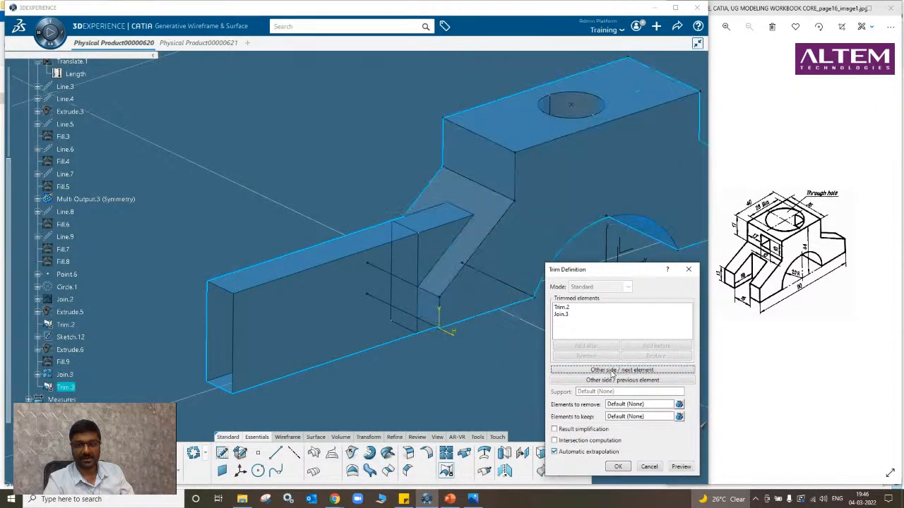
click(613, 381)
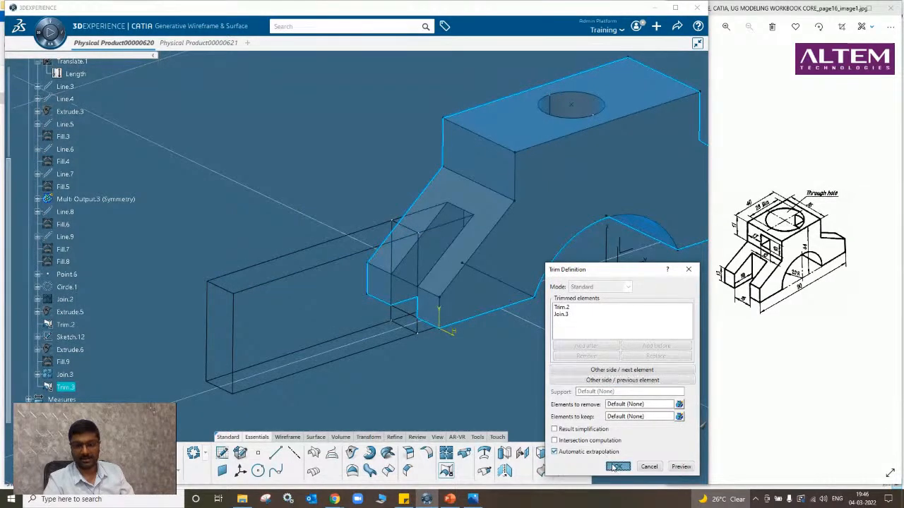
click(617, 467)
right_click(427, 247)
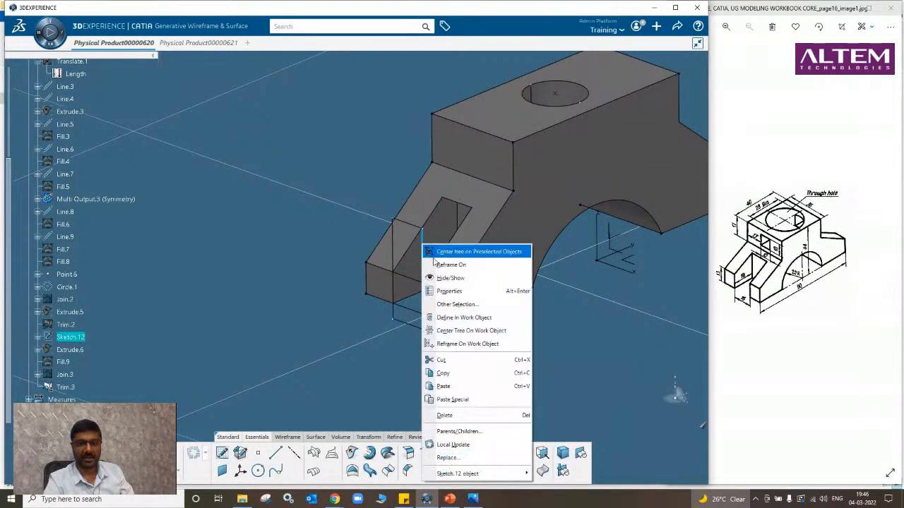
middle_drag(445, 279, 235, 348)
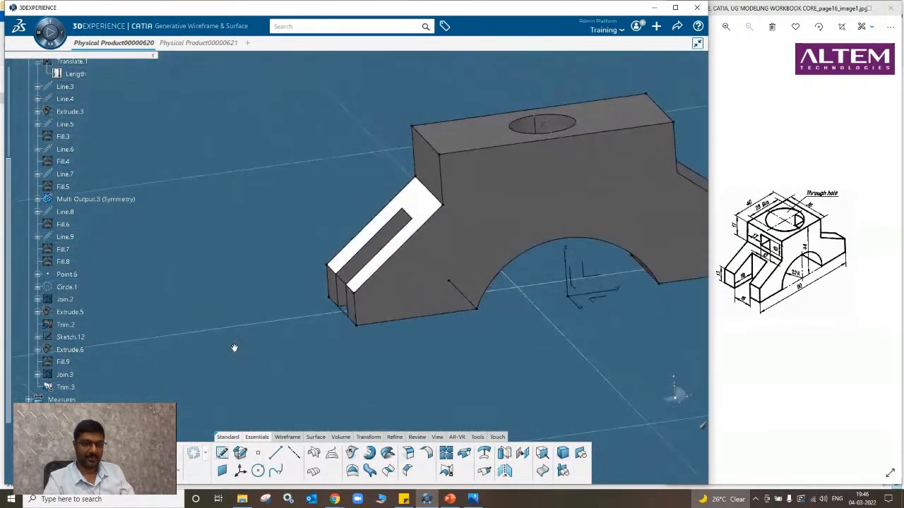
Undo hiding the slot sketch and the trim between the bracket body and the joined slot surface.
key(ctrl+z)
click(152, 356)
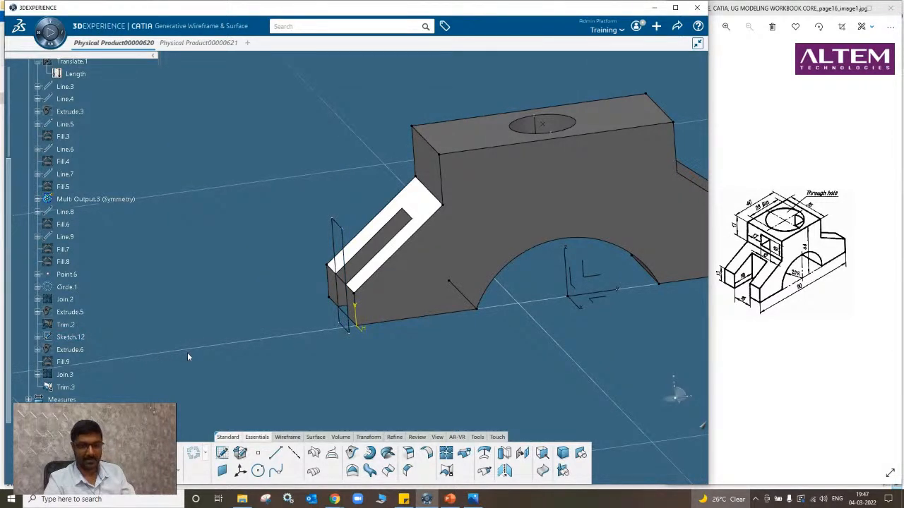
key(ctrl+z)
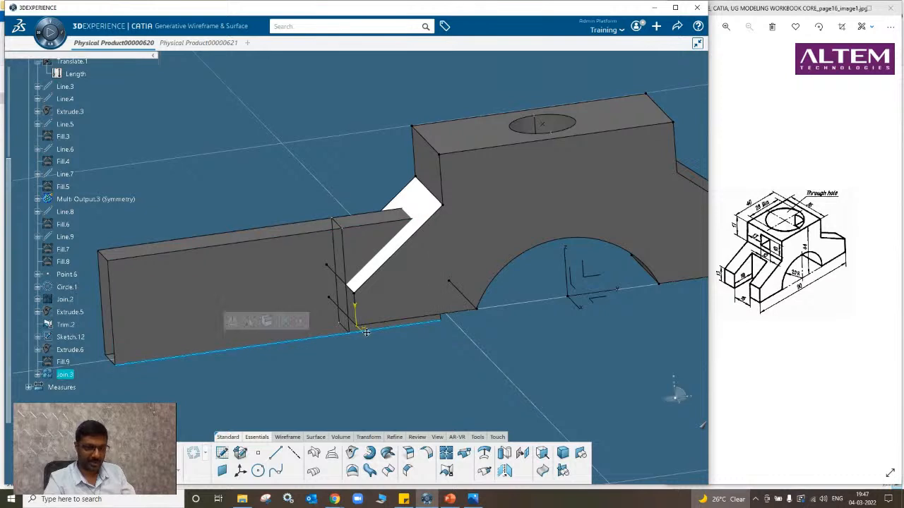
Mirror the joined slot surface Join.3 to the opposite leg with Symmetry about the absolute axis system's central plane.
scroll(398, 374, down, 2)
click(89, 374)
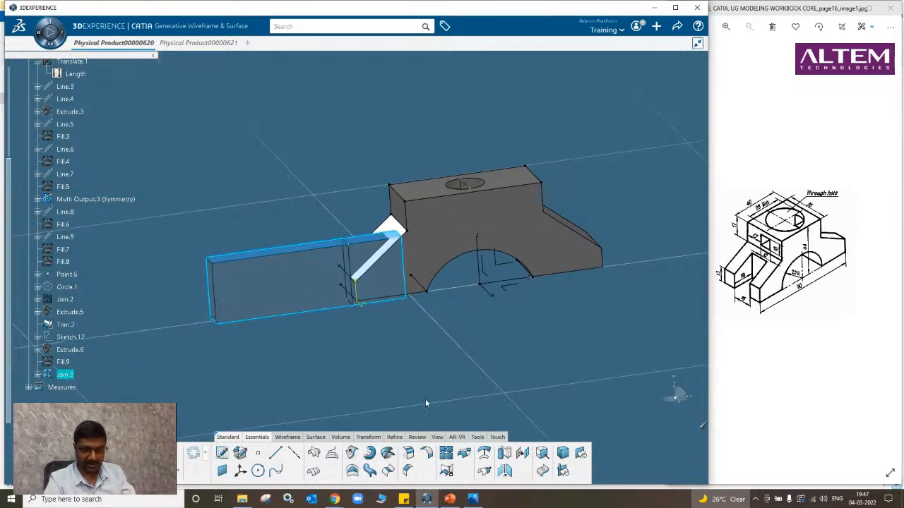
click(378, 438)
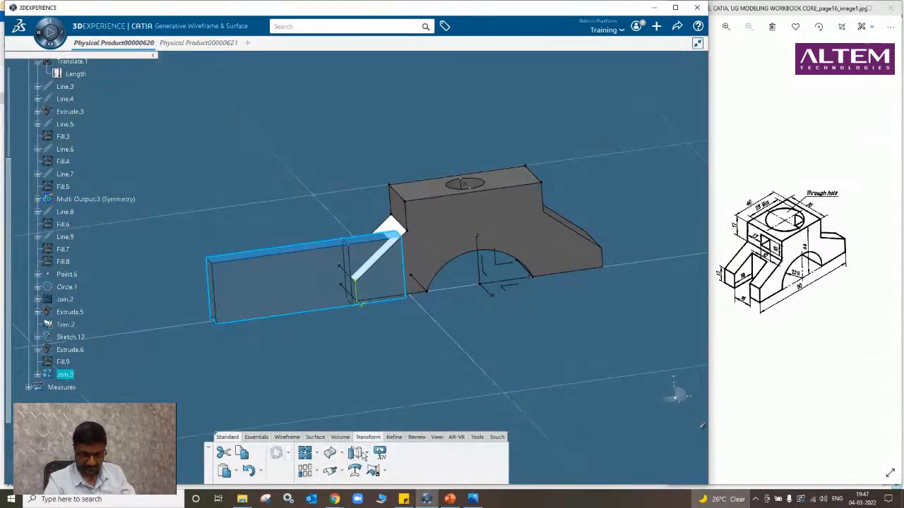
click(360, 454)
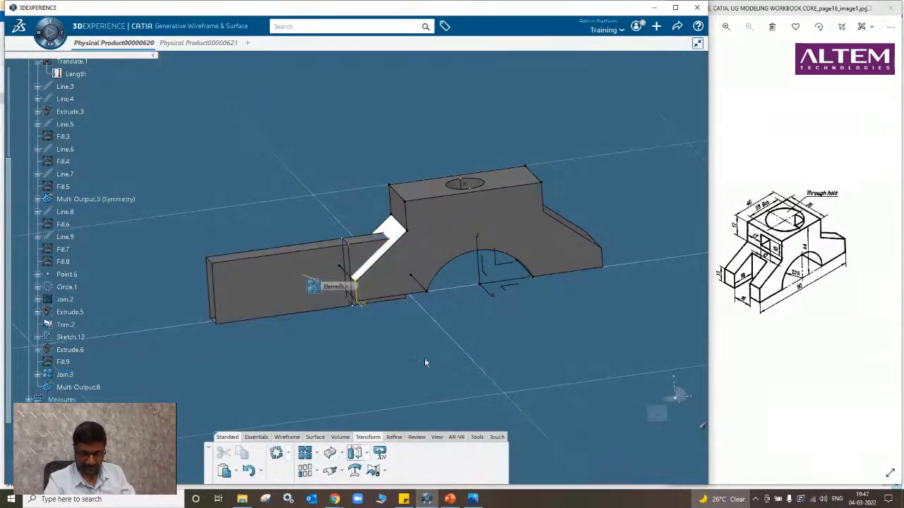
click(488, 273)
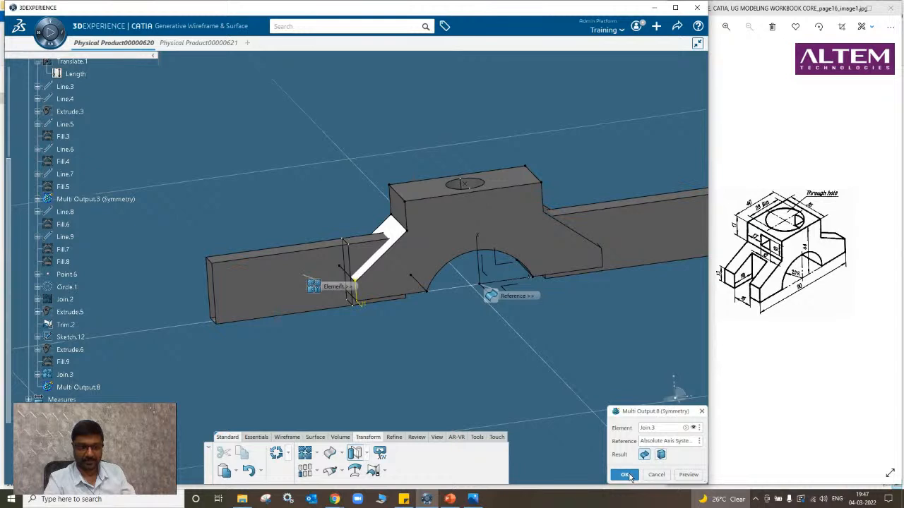
click(625, 475)
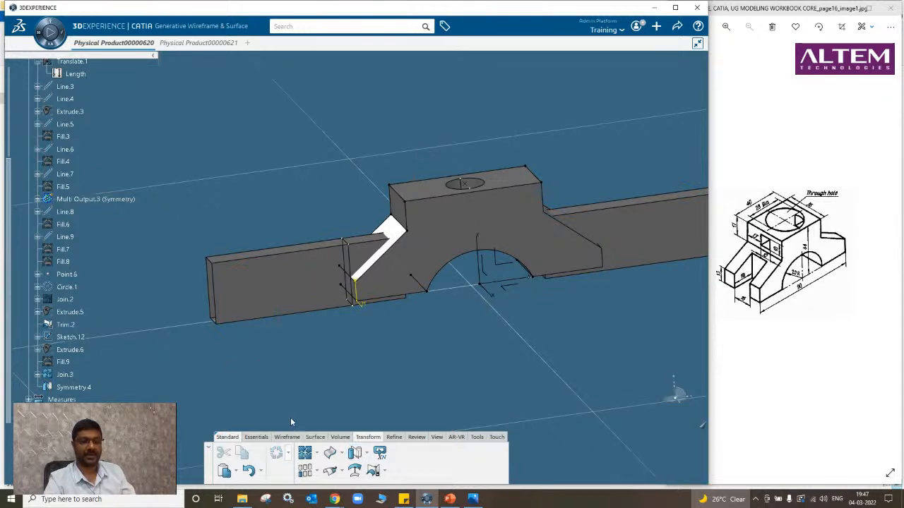
Trim bracket body Trim.2 with slot surface Join.3, keeping the body and the slot faces inside the first leg.
click(256, 437)
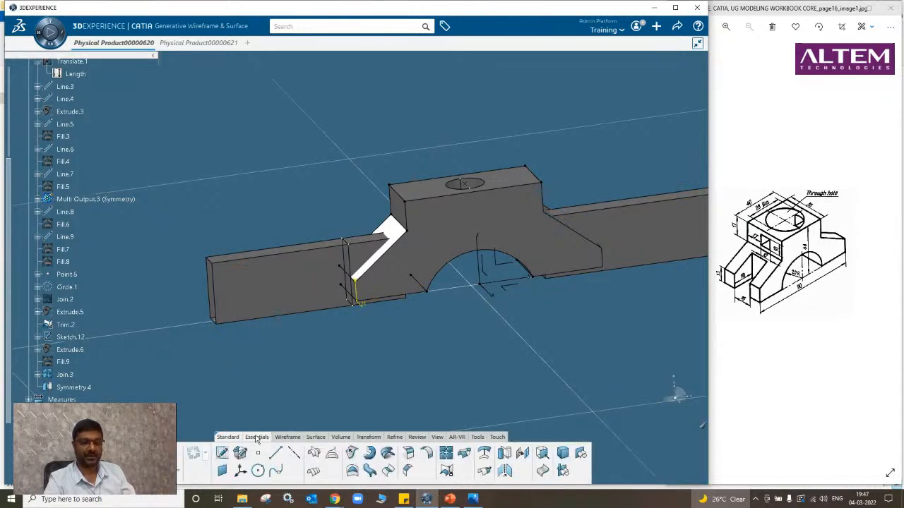
click(445, 453)
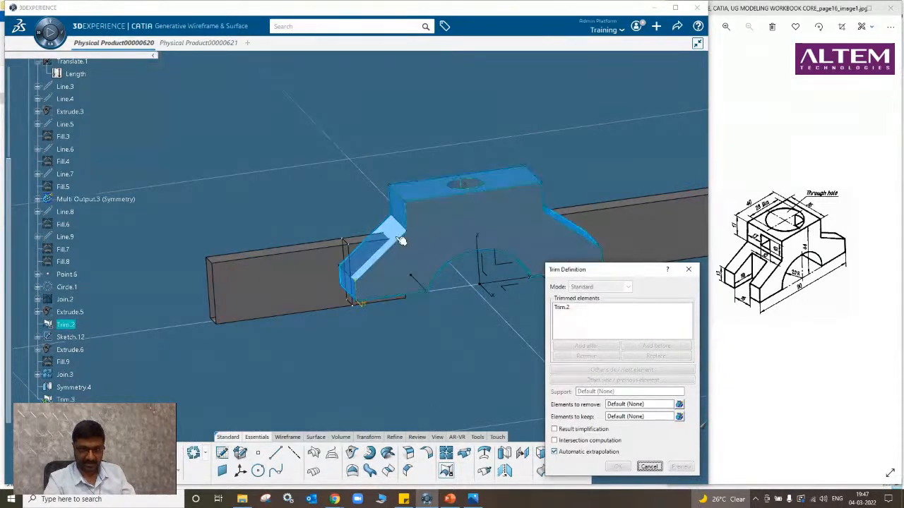
click(304, 269)
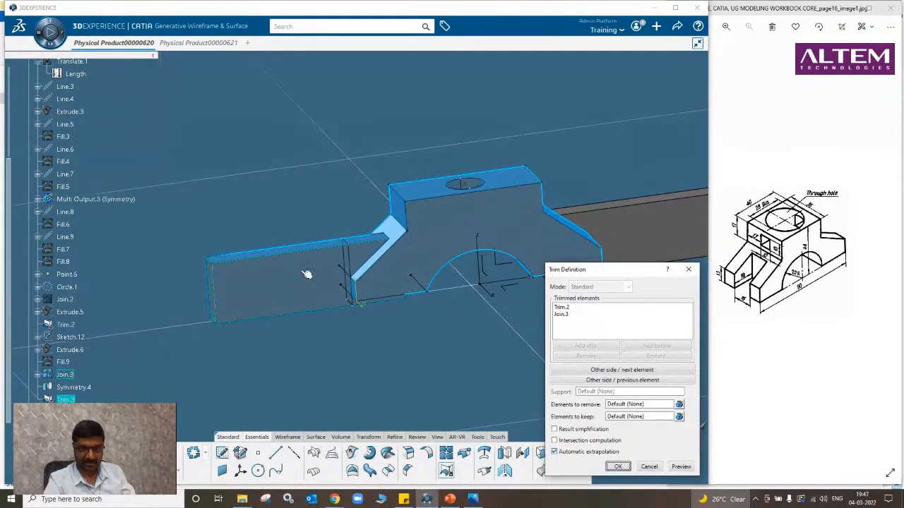
click(577, 372)
click(582, 382)
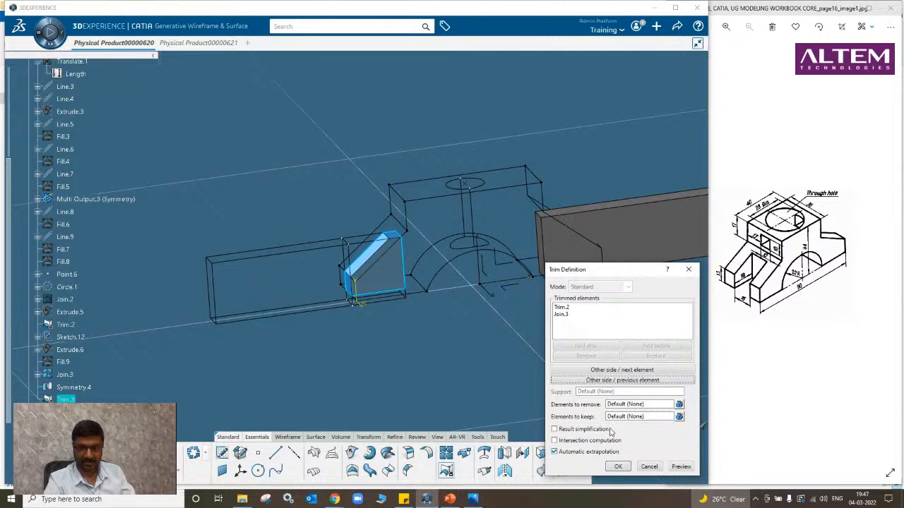
click(596, 372)
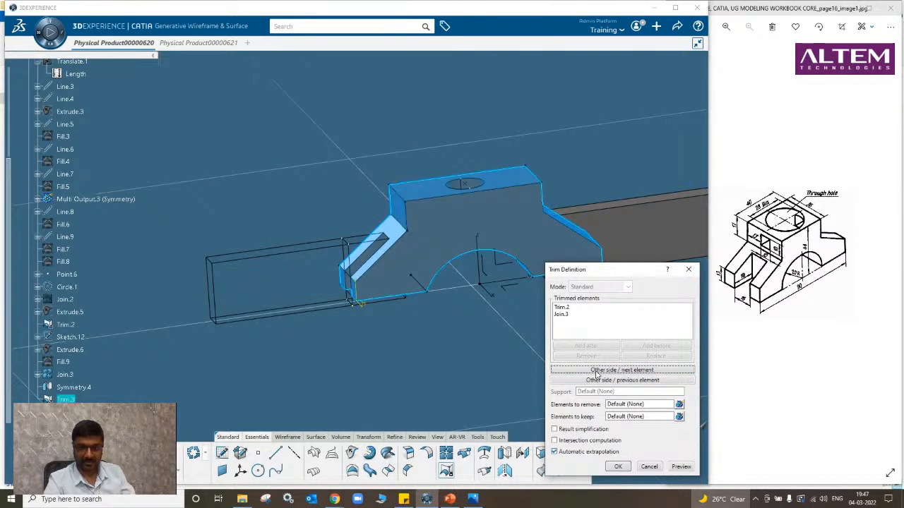
click(618, 466)
Trim the slotted body Trim.3 with the mirrored surface Symmetry.4, keeping the body with a slot in the opposite leg.
middle_drag(395, 331, 260, 281)
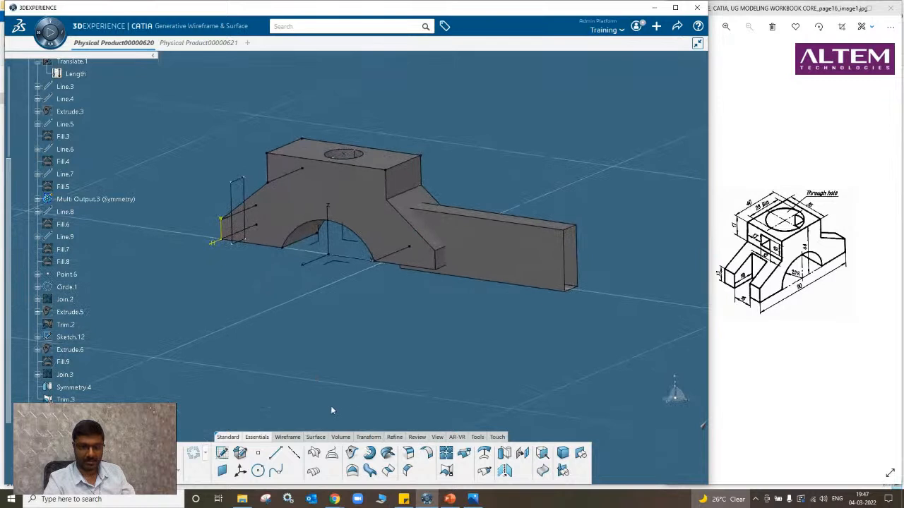
click(446, 470)
click(362, 204)
click(499, 247)
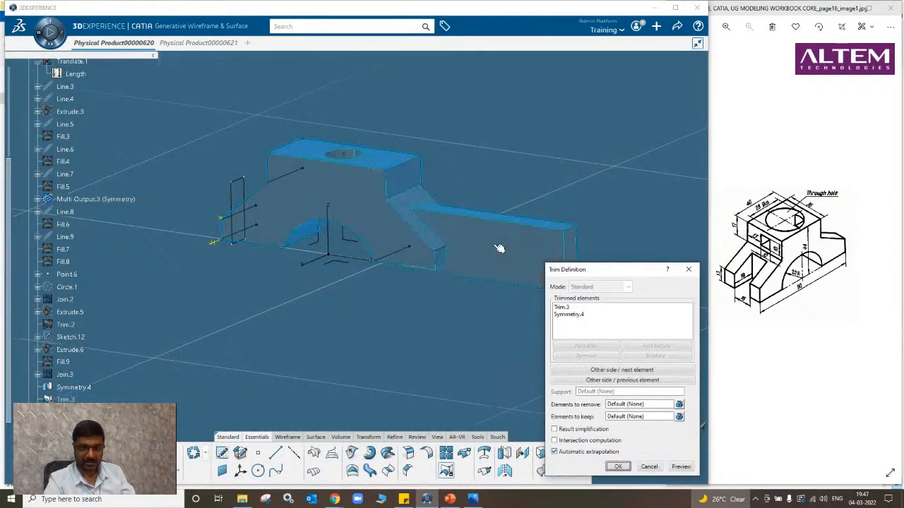
click(602, 382)
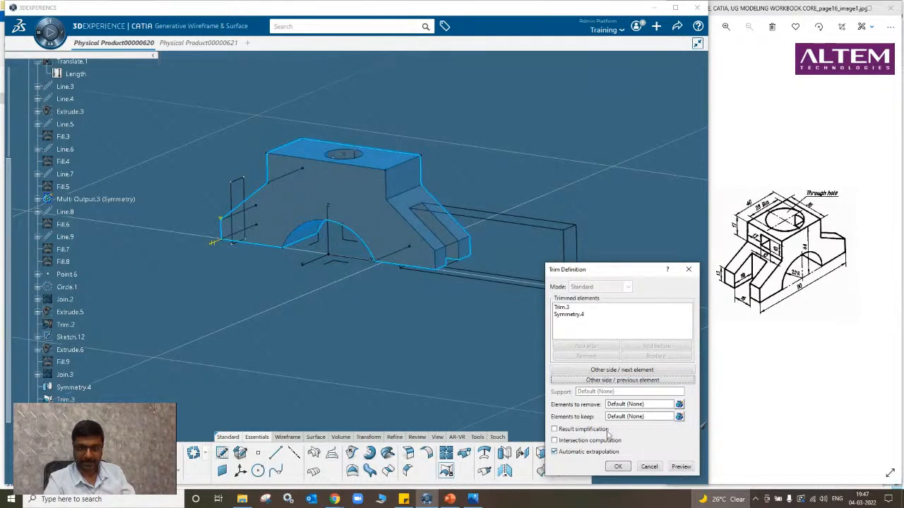
click(619, 467)
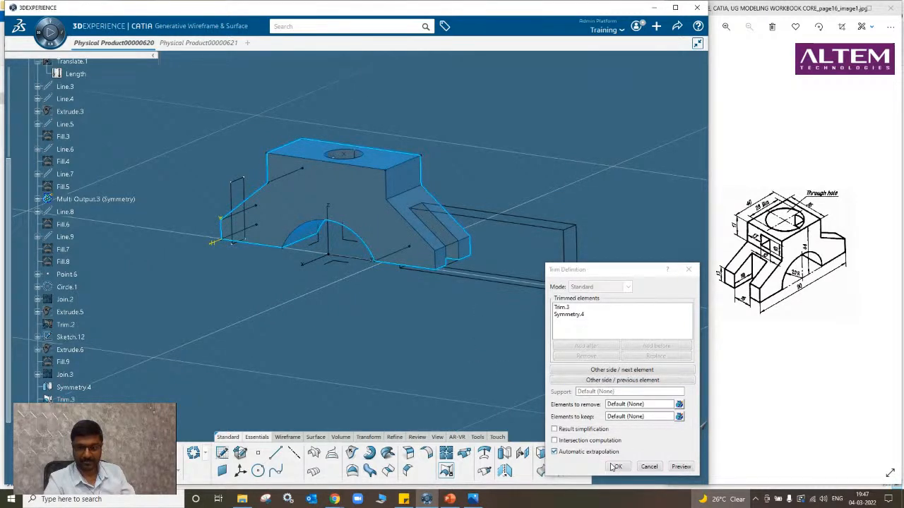
Hide the slot sketch Sketch.12 on the first leg's end face.
mouse_move(487, 367)
middle_down()
mouse_move(329, 259)
mouse_move(216, 254)
mouse_move(452, 258)
mouse_move(626, 205)
mouse_move(522, 178)
mouse_move(375, 308)
mouse_move(341, 276)
mouse_move(374, 77)
mouse_move(355, 283)
mouse_move(531, 249)
mouse_move(452, 283)
mouse_move(393, 290)
middle_up()
right_click(313, 270)
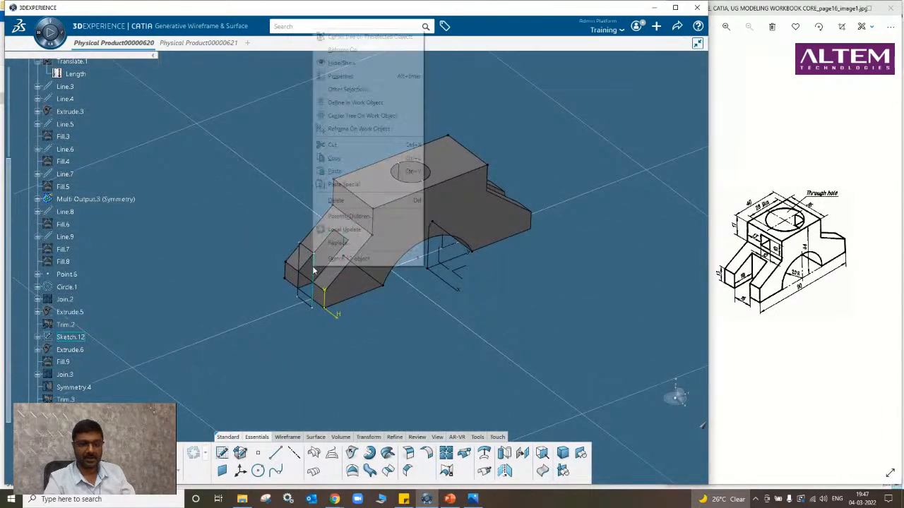
click(363, 65)
middle_drag(394, 331, 365, 370)
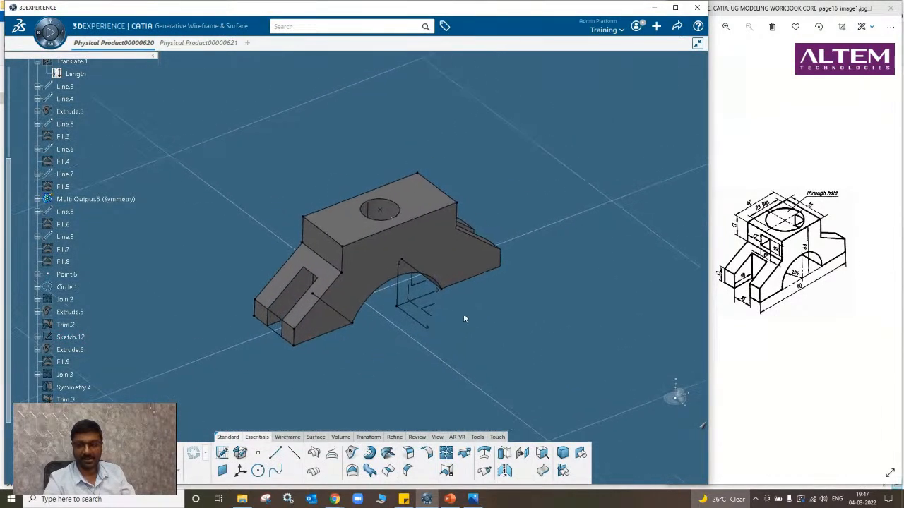
Section the finished bracket with a movable cutting plane through the slotted leg to inspect its interior, and close the section view.
middle_drag(463, 331, 481, 309)
scroll(149, 327, down, 2)
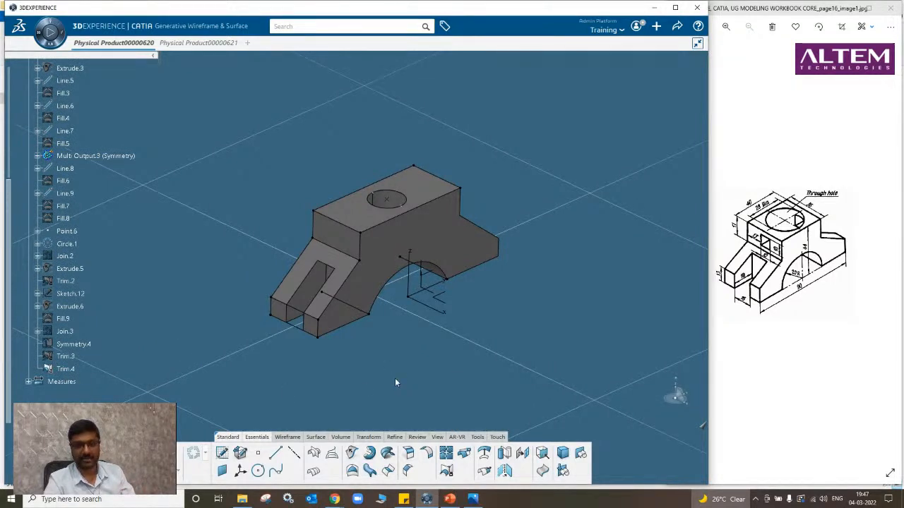
click(390, 437)
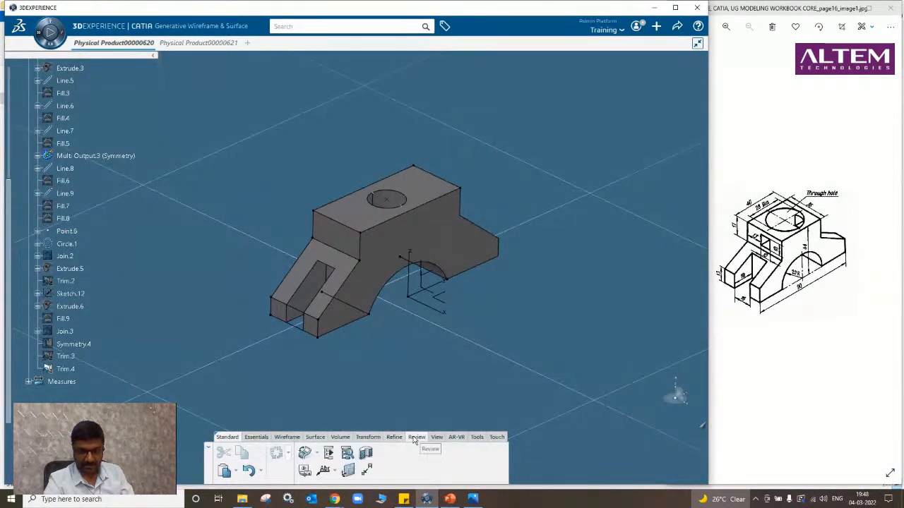
click(345, 244)
middle_drag(335, 317, 344, 238)
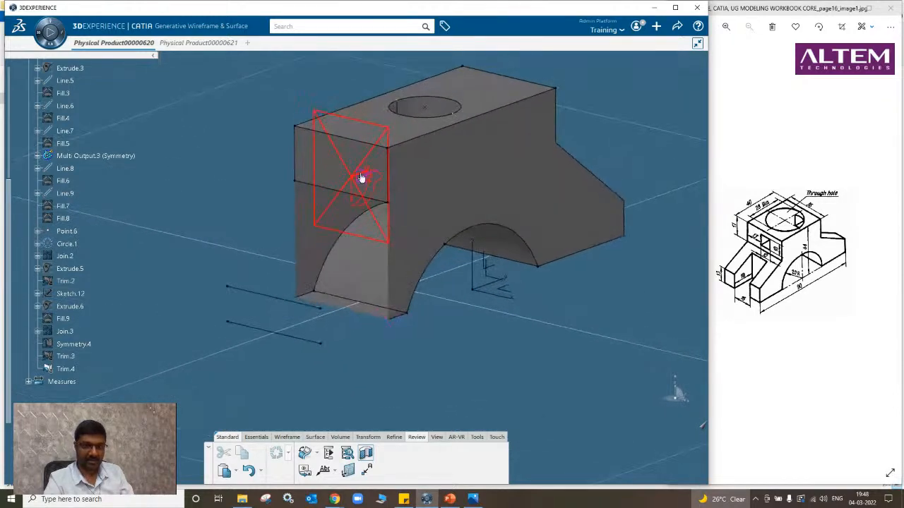
drag(345, 169, 282, 320)
key(Escape)
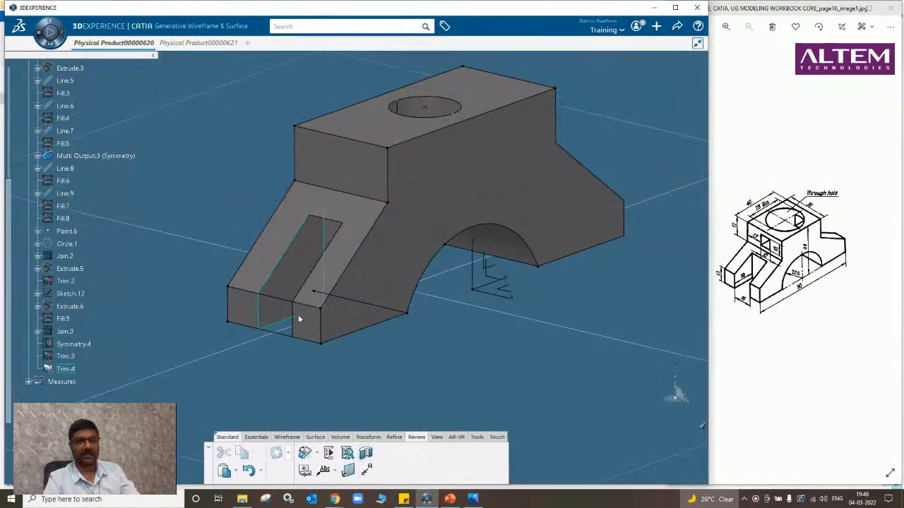
scroll(382, 301, down, 4)
Switch to Physical Product00000621, define PartBody as the work object and change to the Part Design app.
click(212, 44)
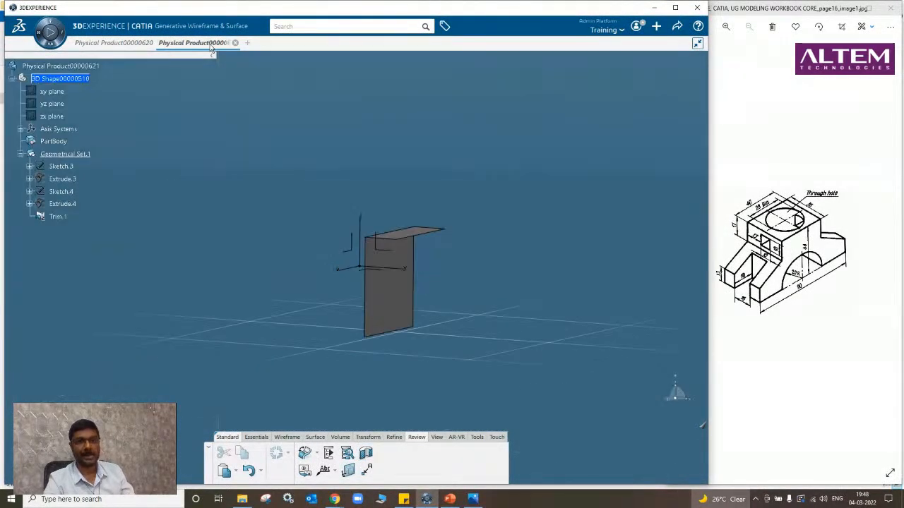
middle_drag(344, 294, 443, 273)
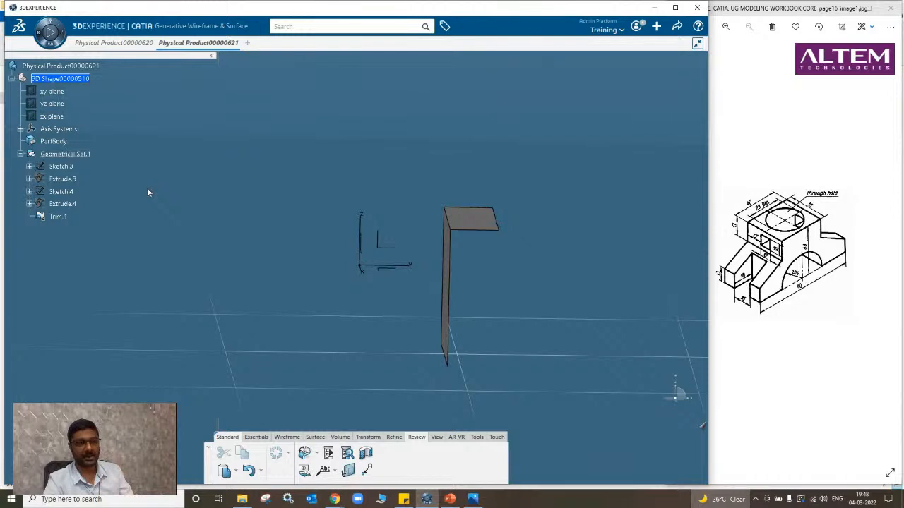
right_click(55, 141)
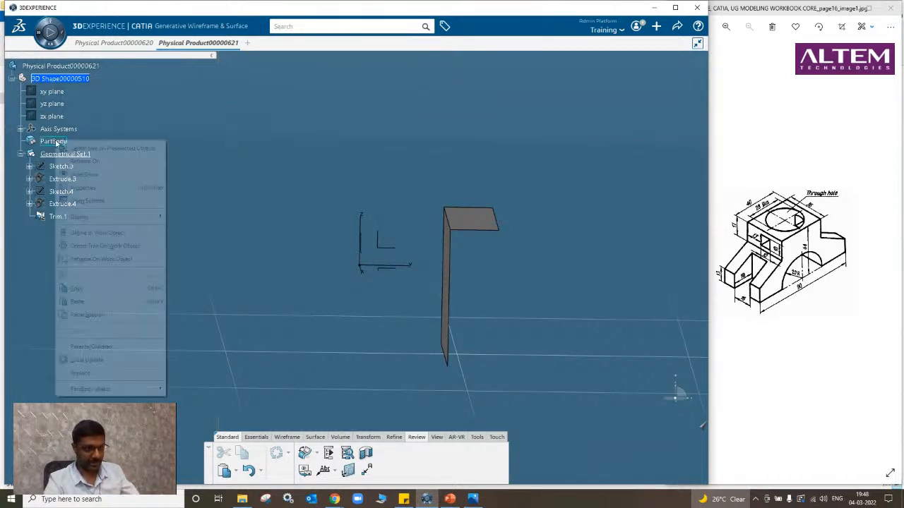
key(Escape)
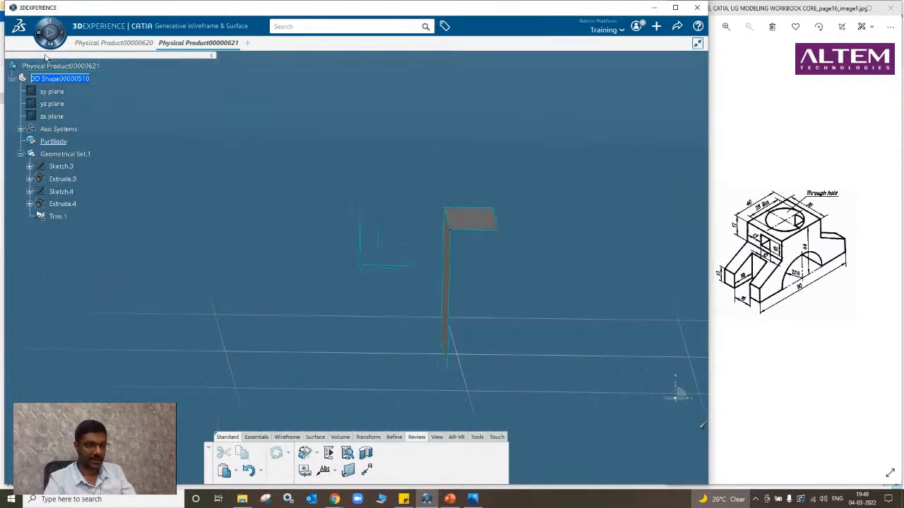
click(44, 33)
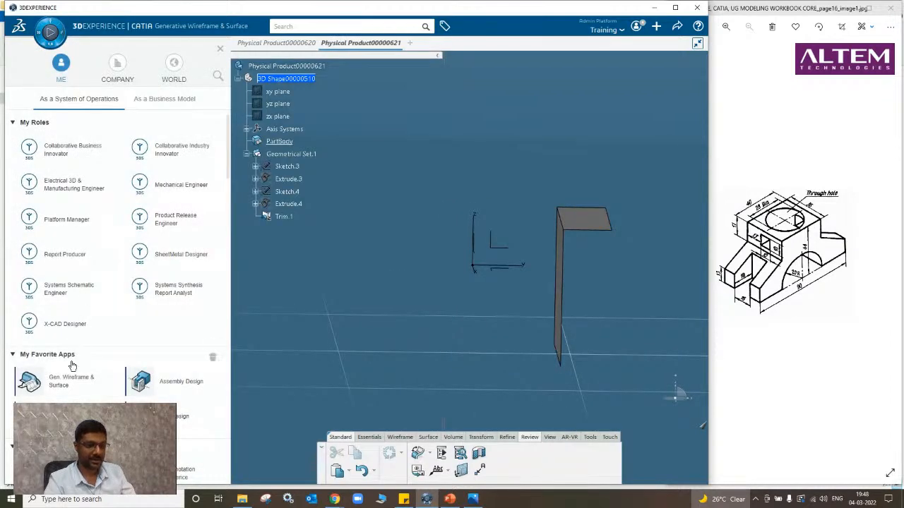
click(182, 422)
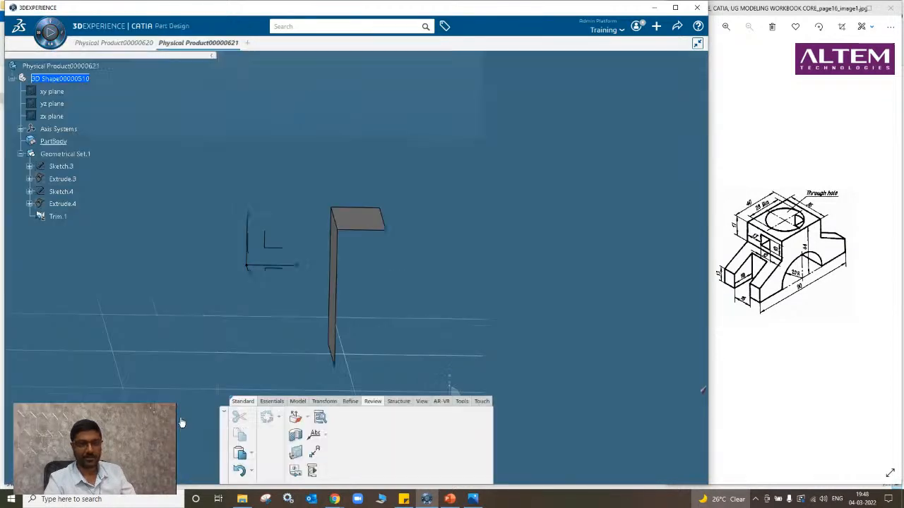
Thicken the L-shaped surface Trim.1 with Thick Surface, using a first offset of 1 mm and a second offset of 0 mm.
click(298, 402)
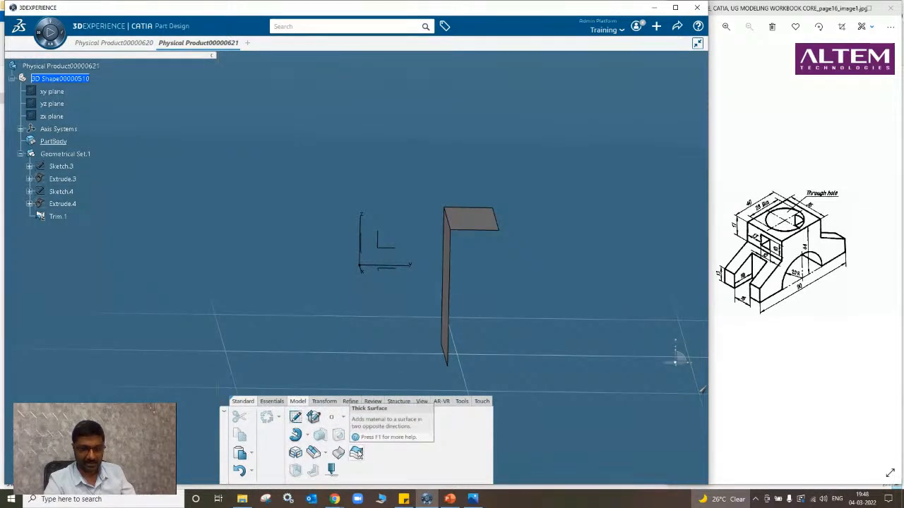
click(356, 452)
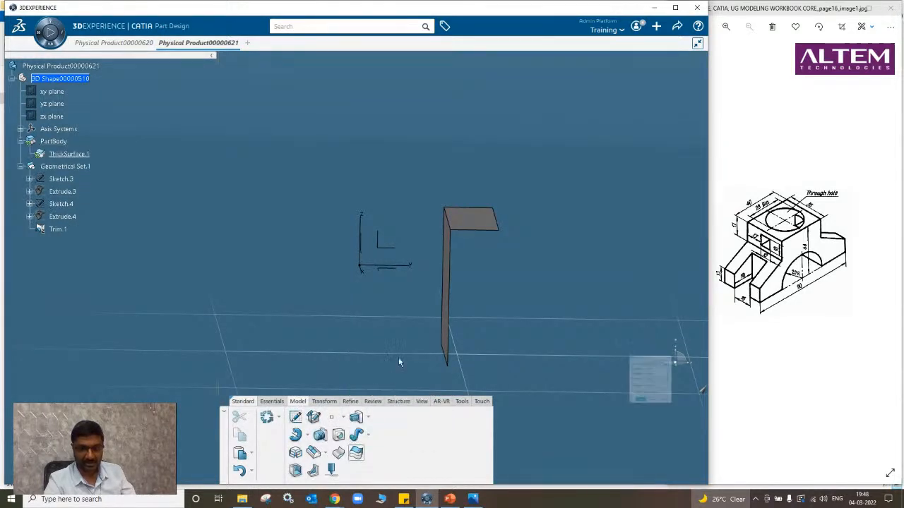
click(452, 297)
middle_drag(468, 343, 373, 254)
click(689, 474)
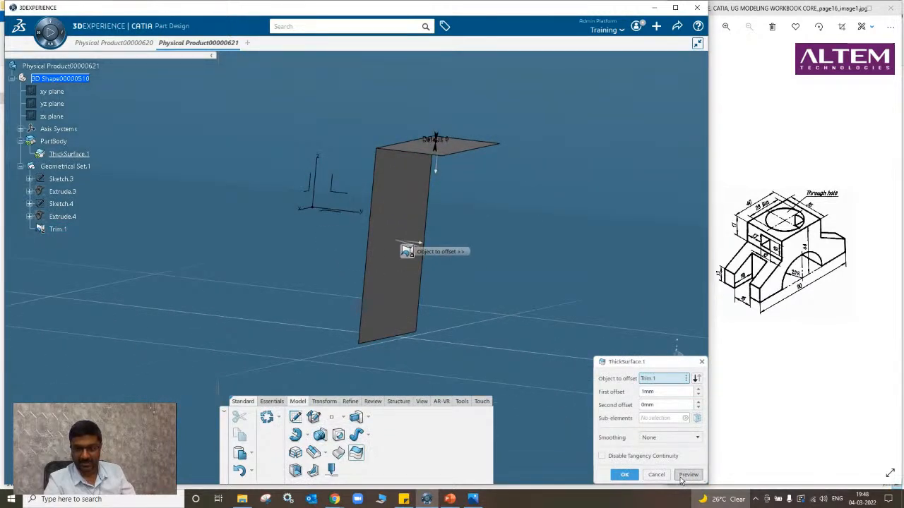
click(624, 475)
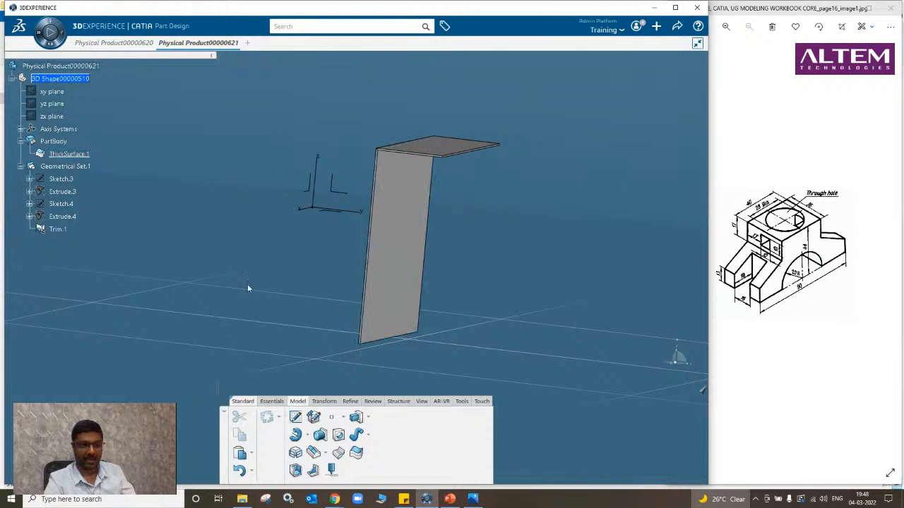
Hide the source surface Trim.1 so that only the thickened solid is displayed.
right_click(56, 228)
click(85, 263)
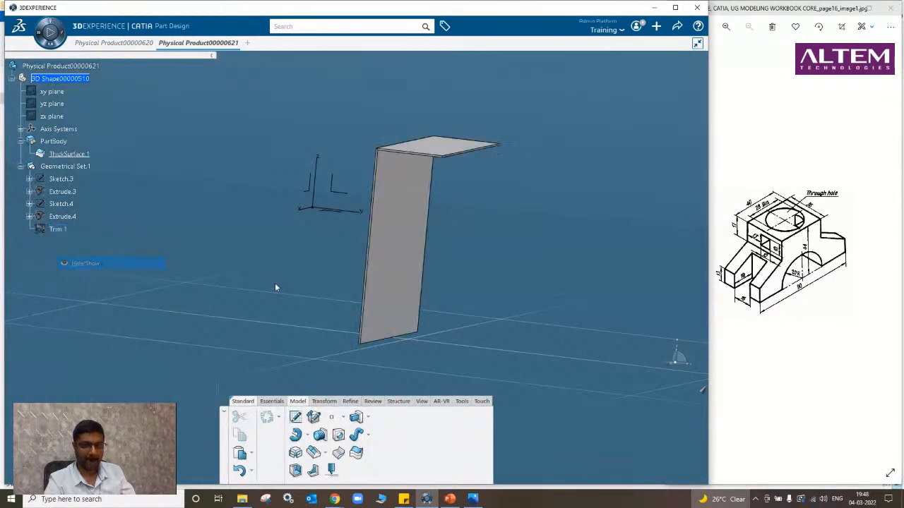
middle_drag(276, 287, 317, 276)
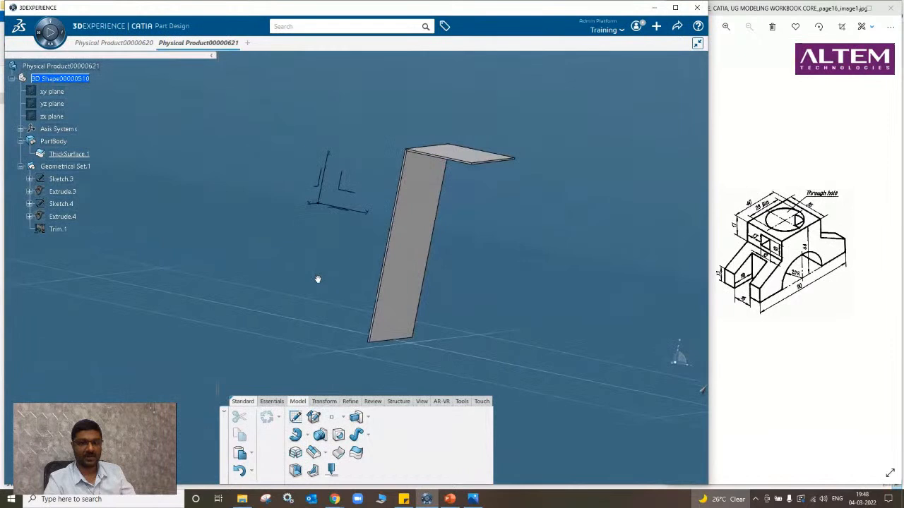
Measure the thickness of the thickened solid's vertical wall between its opposite faces.
click(461, 403)
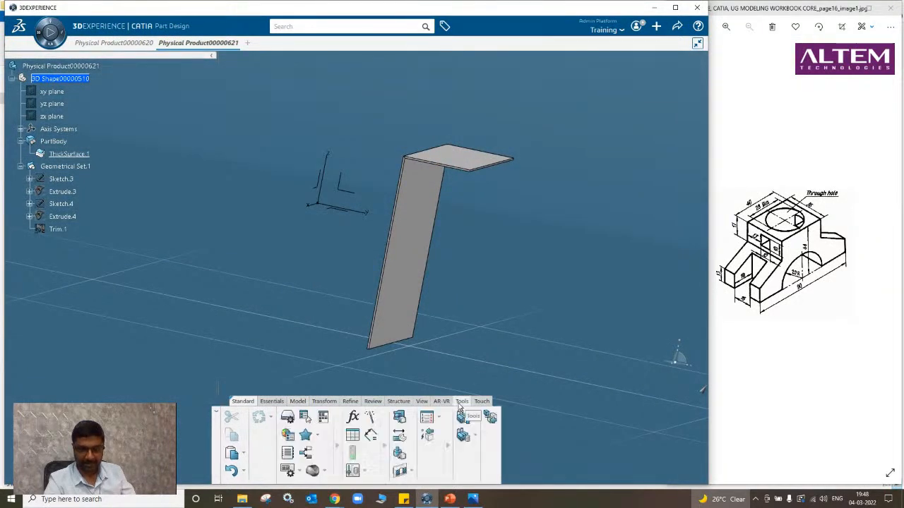
click(400, 438)
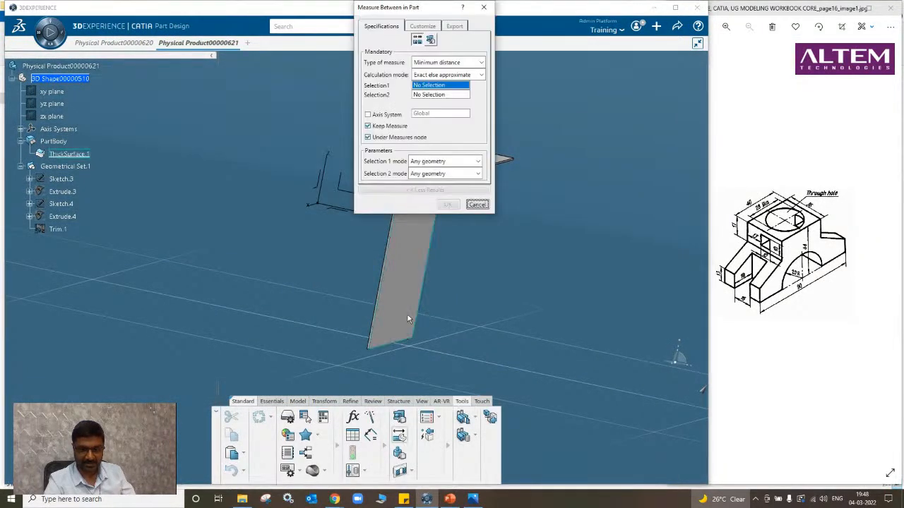
click(409, 320)
middle_drag(333, 313, 442, 327)
click(480, 296)
key(Escape)
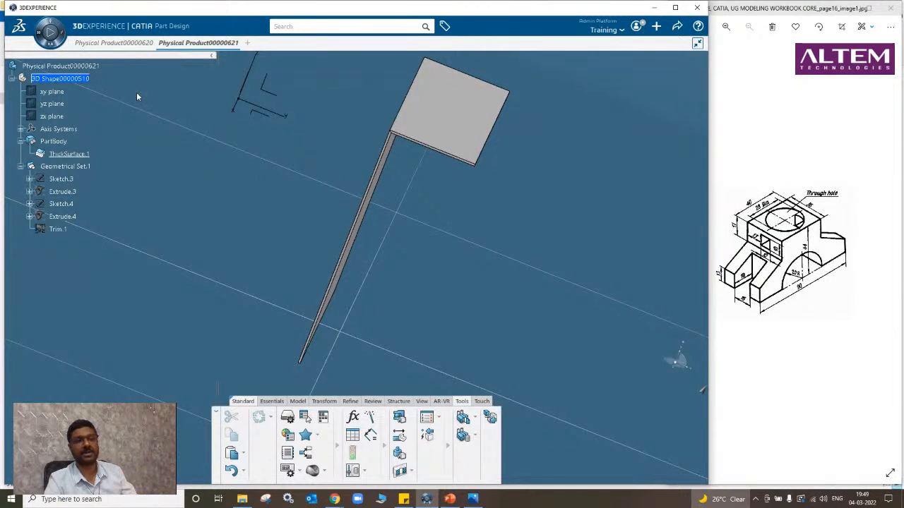
Return to the bracket in Physical Product00000620 and maximize the application window.
click(125, 44)
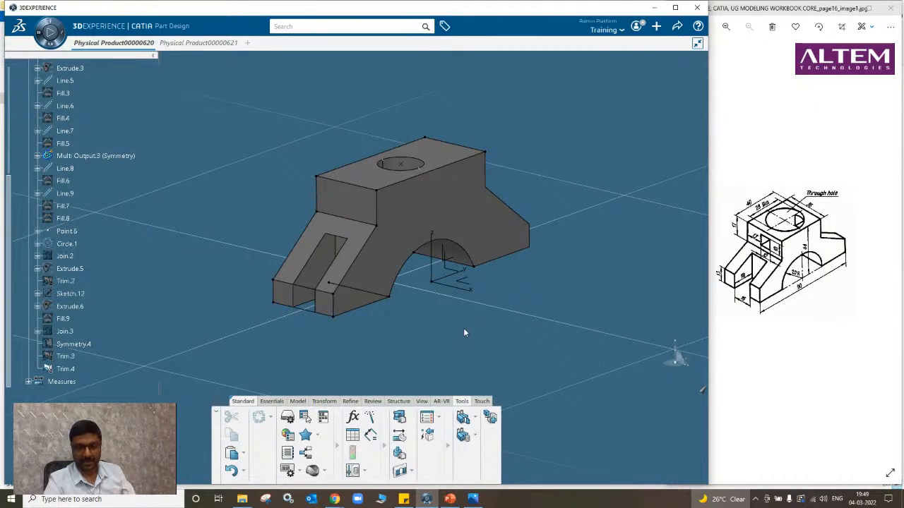
click(675, 7)
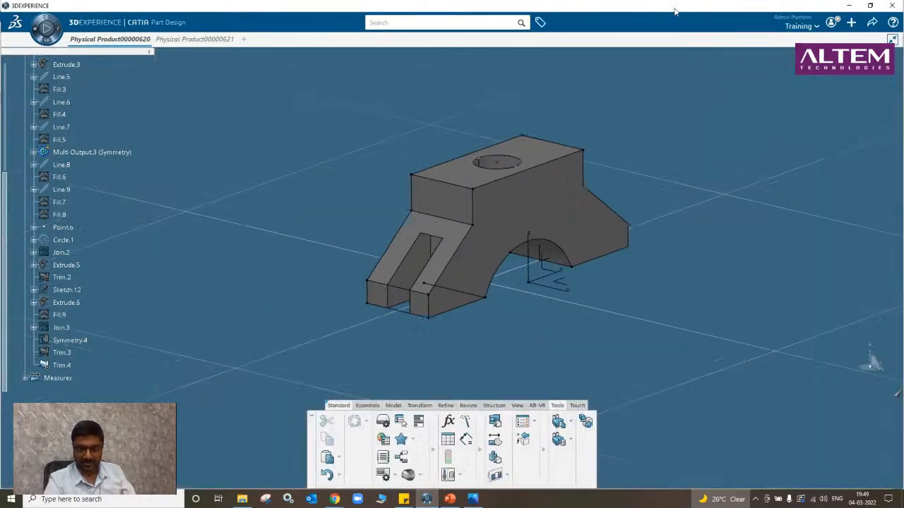
click(367, 406)
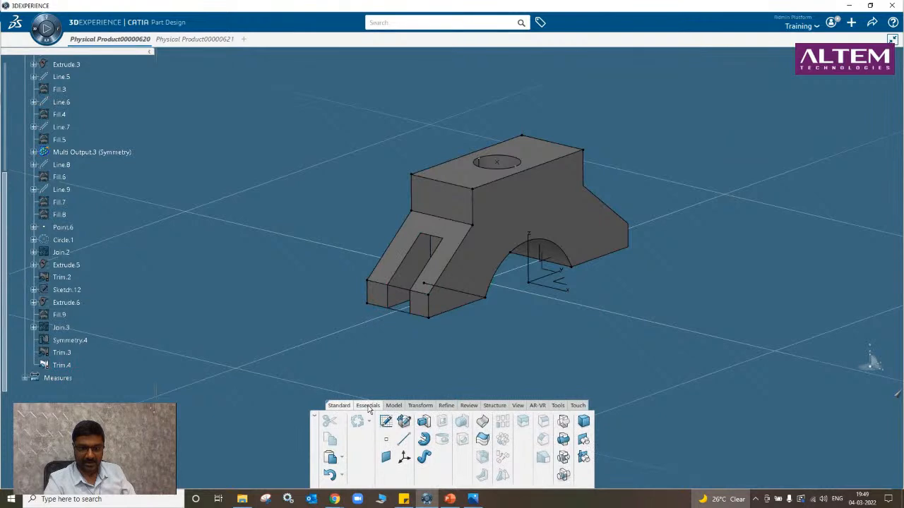
Create a new 3D part in a separate tab with the Generative Wireframe & Surface app.
click(204, 39)
click(243, 41)
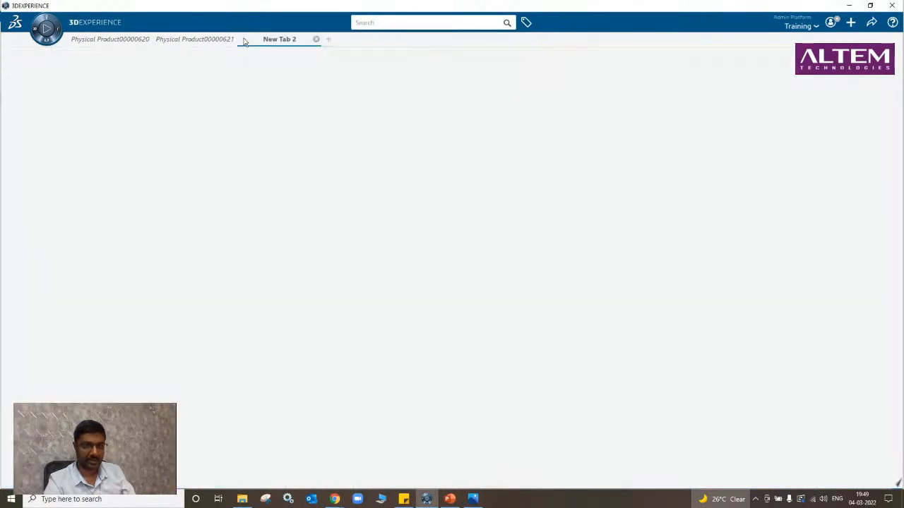
click(33, 36)
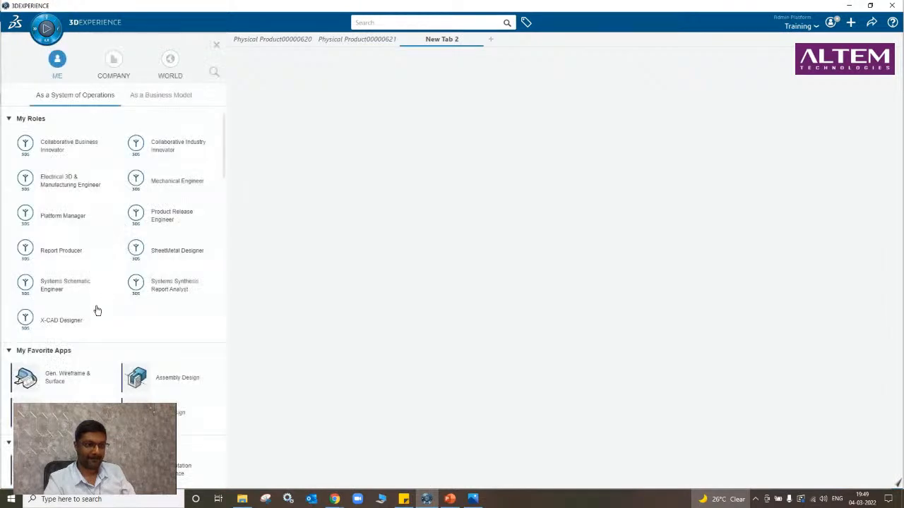
click(56, 377)
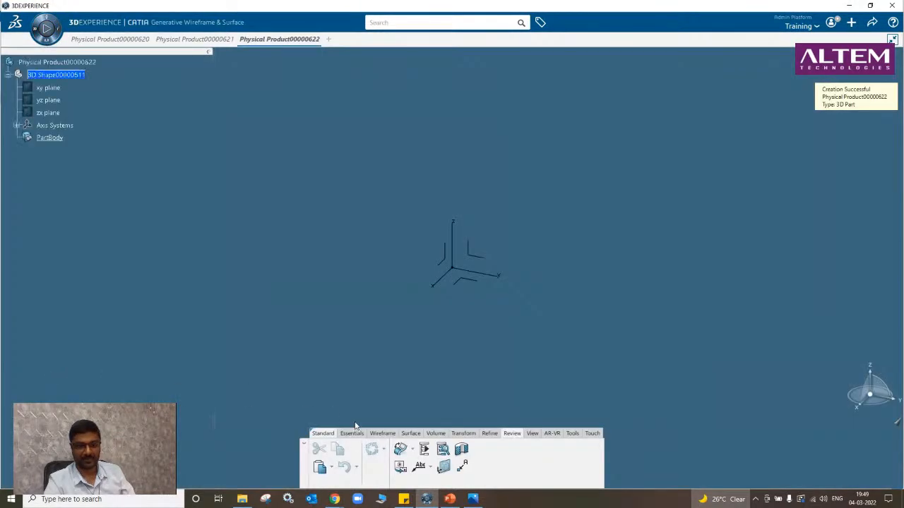
click(353, 434)
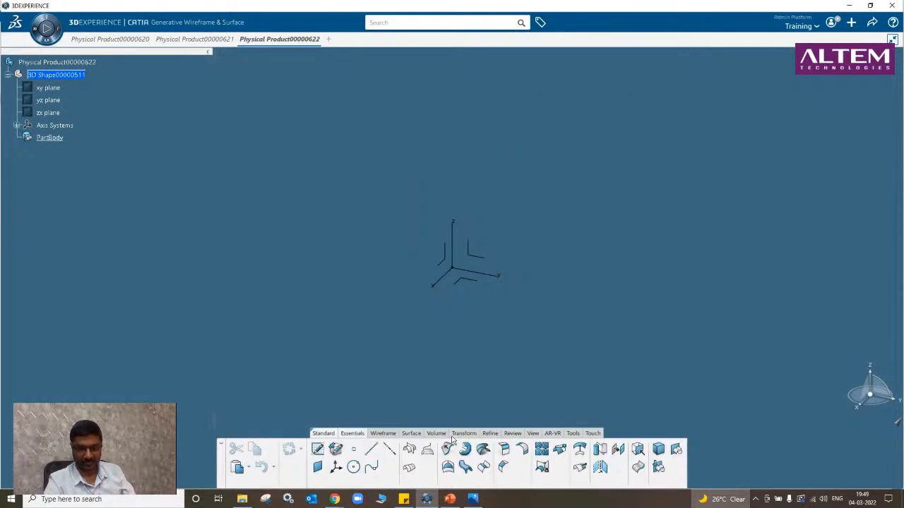
click(371, 467)
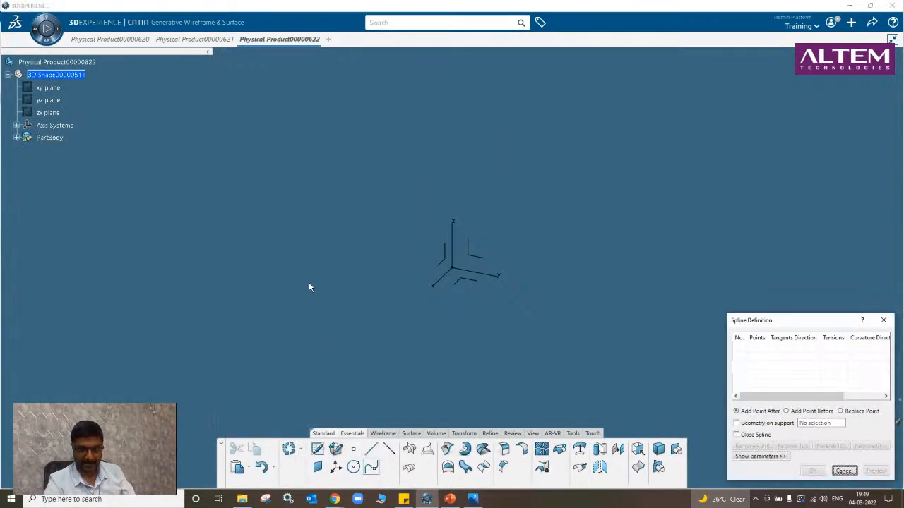
click(845, 470)
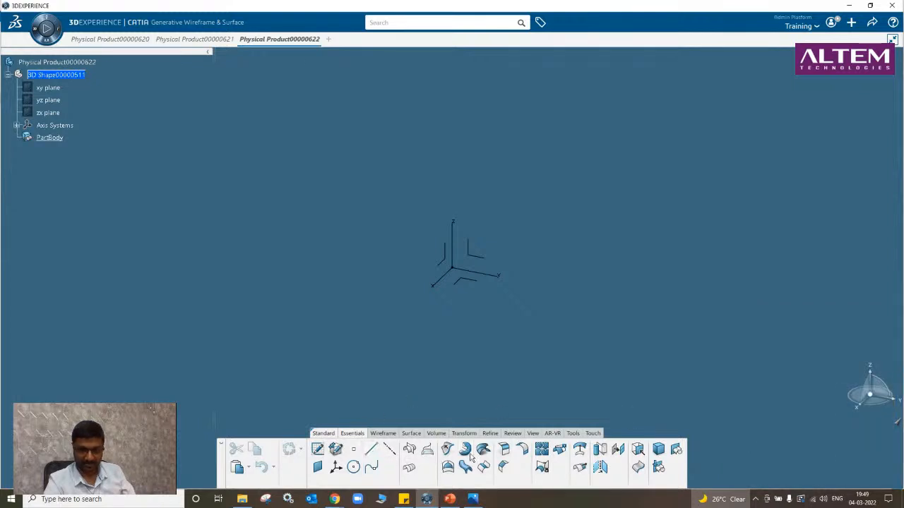
Sketch a wavy four-point spline on the yz plane, its second point at about H -18 mm, V 41 mm, and exit the sketch.
click(318, 449)
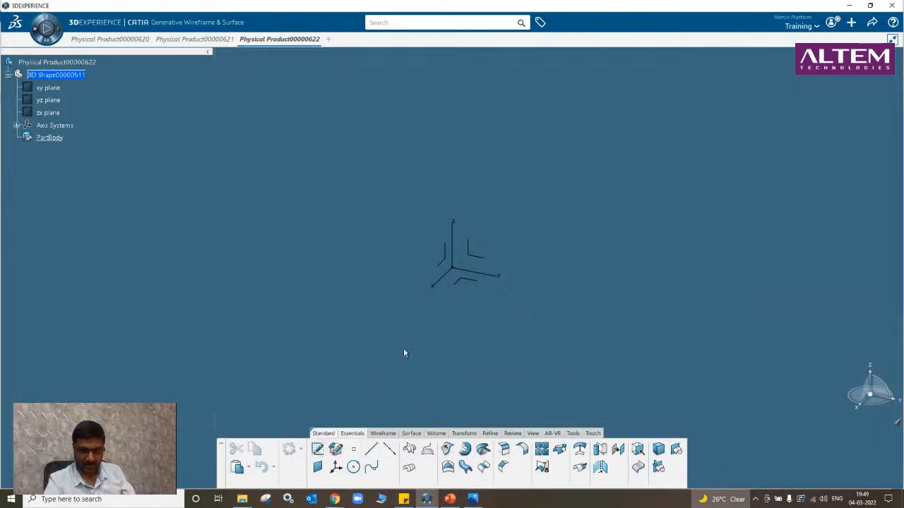
click(475, 261)
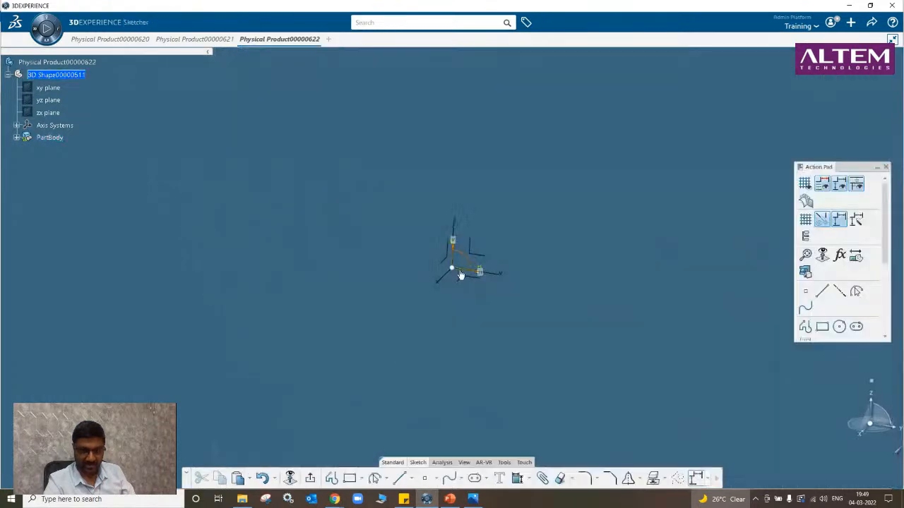
click(449, 480)
click(296, 285)
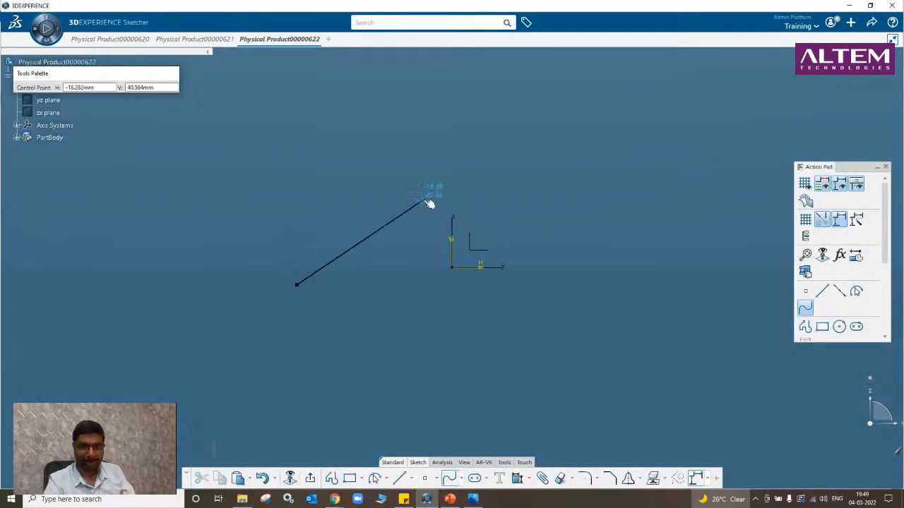
click(422, 201)
click(611, 319)
double_click(753, 208)
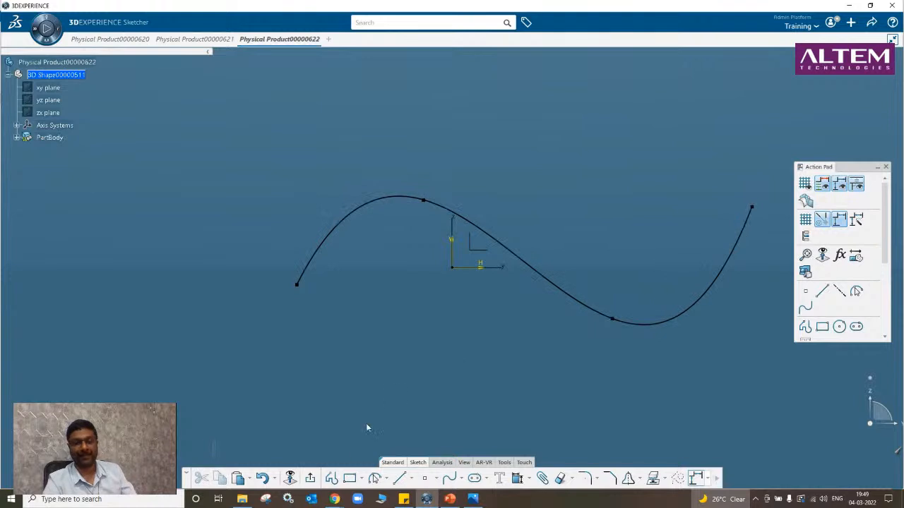
click(311, 479)
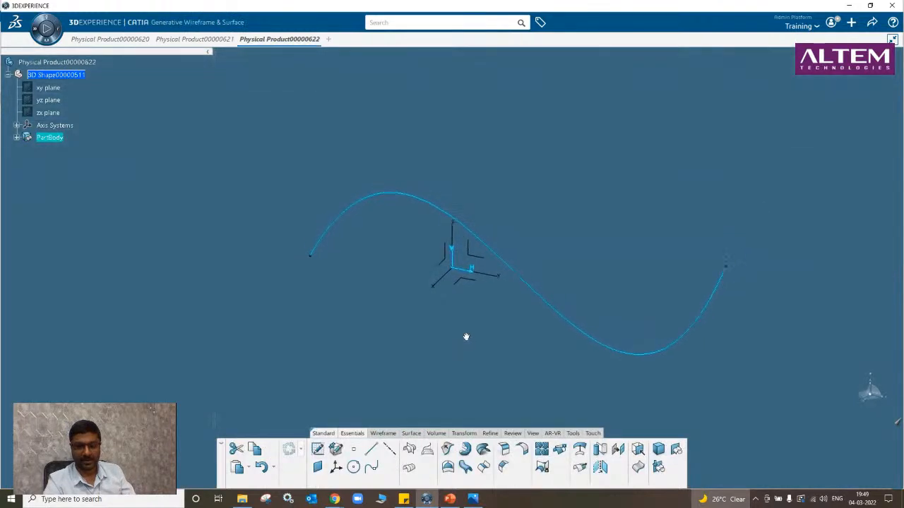
Extrude the wavy spline sketch into a surface with a first limit of 144 mm and hide the sketch.
click(447, 449)
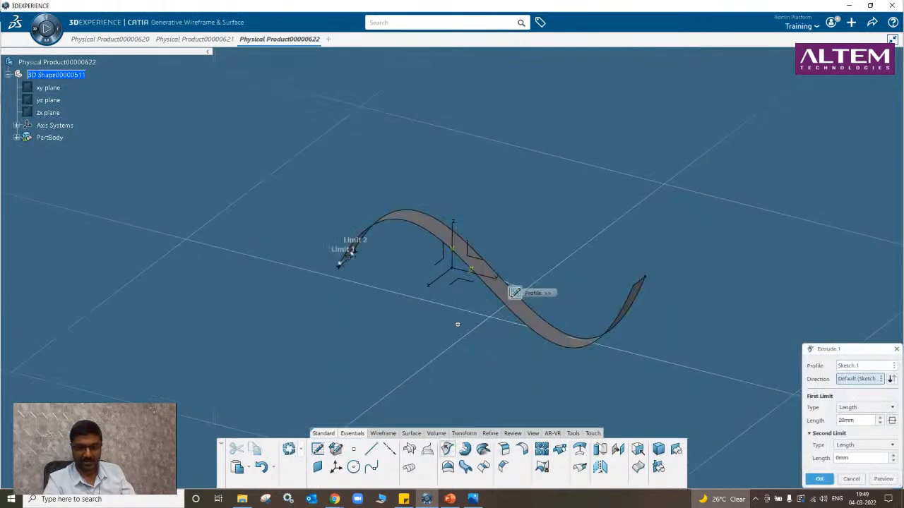
drag(349, 259, 250, 307)
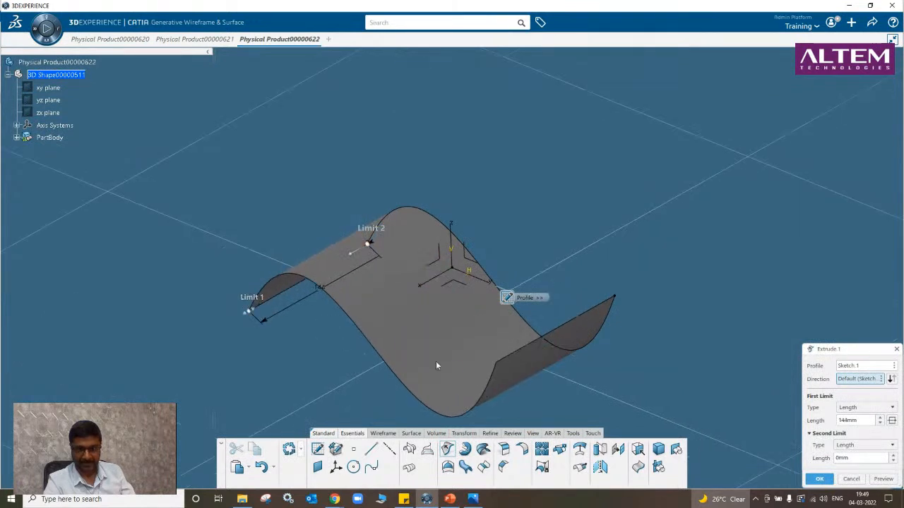
click(819, 479)
middle_drag(690, 423, 550, 256)
right_click(552, 259)
click(587, 53)
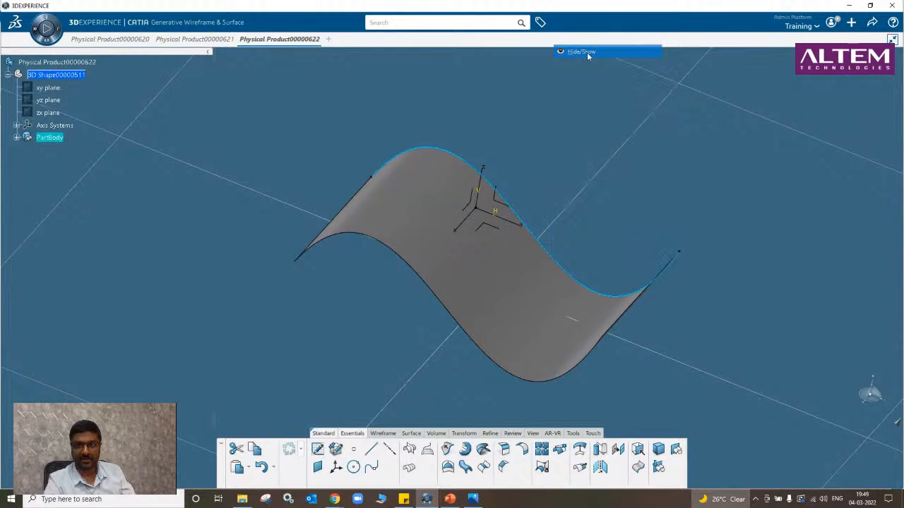
Create an isoparametric curve on the extruded surface, following the wave direction roughly midway across its width.
click(377, 438)
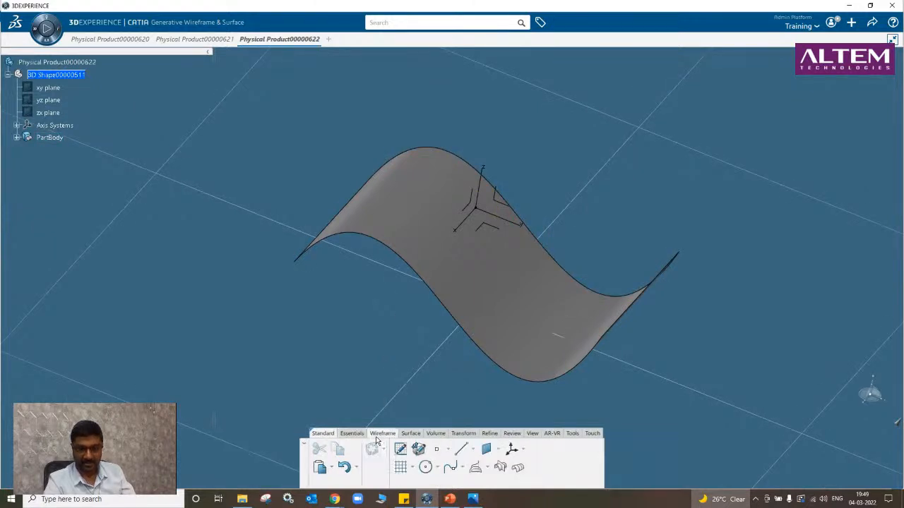
click(487, 468)
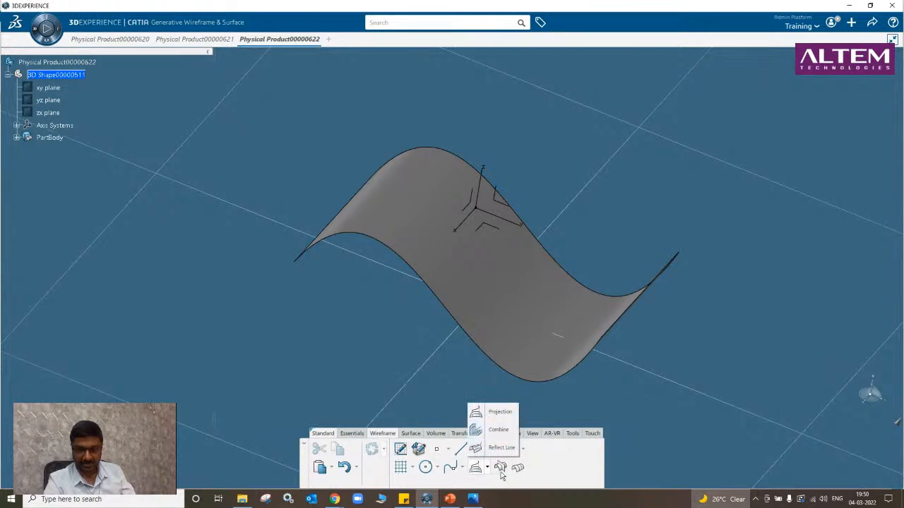
click(462, 468)
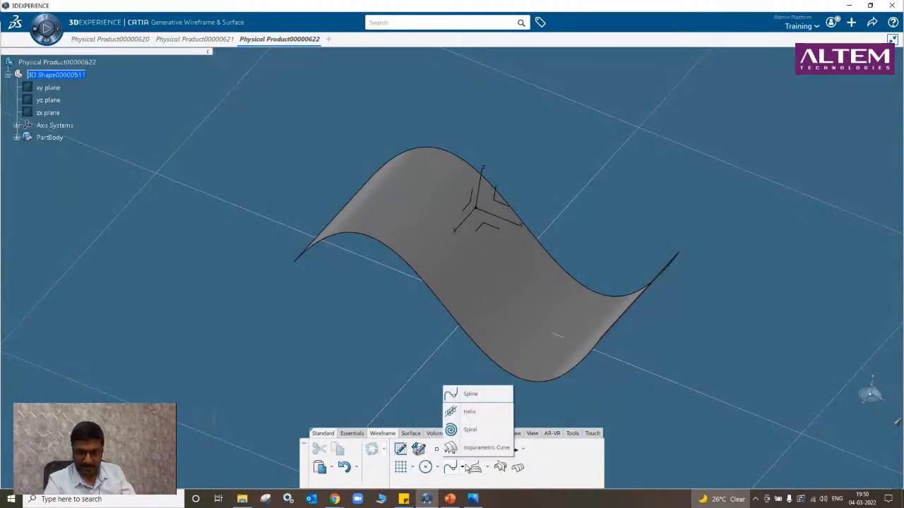
click(477, 448)
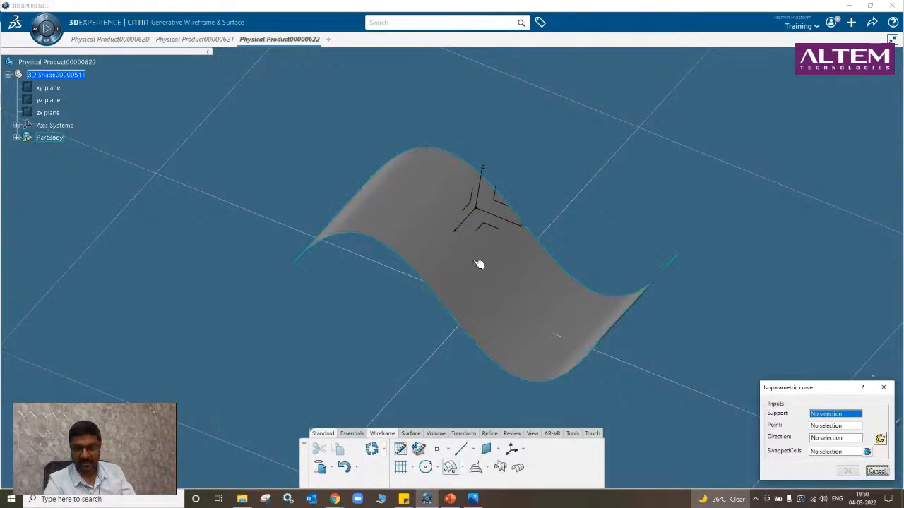
click(478, 264)
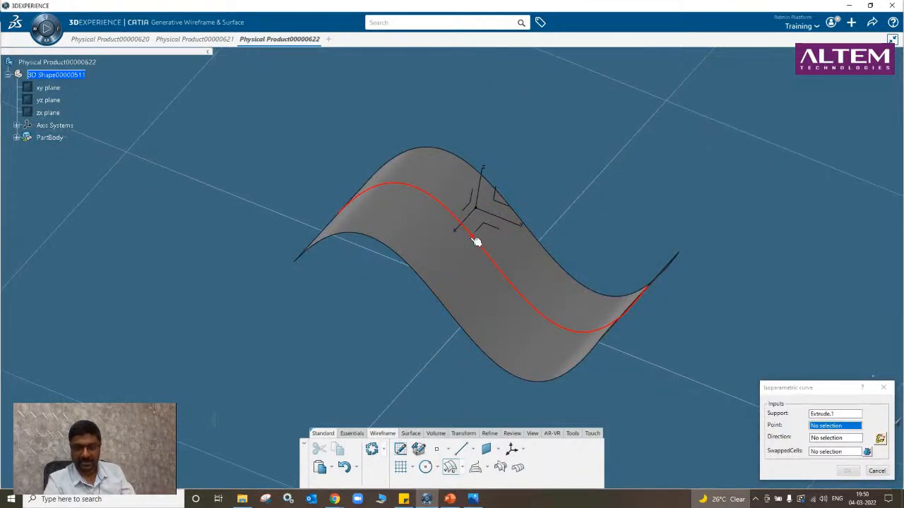
click(443, 271)
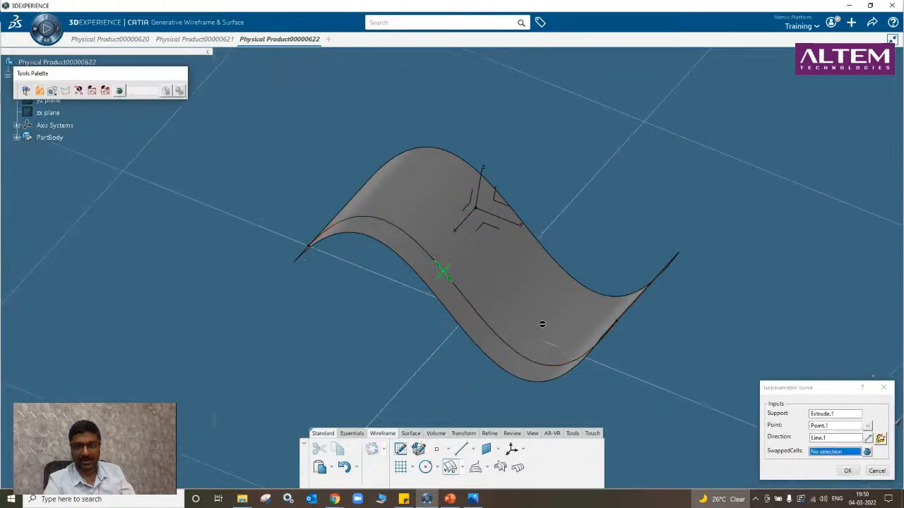
drag(451, 265, 470, 261)
click(847, 470)
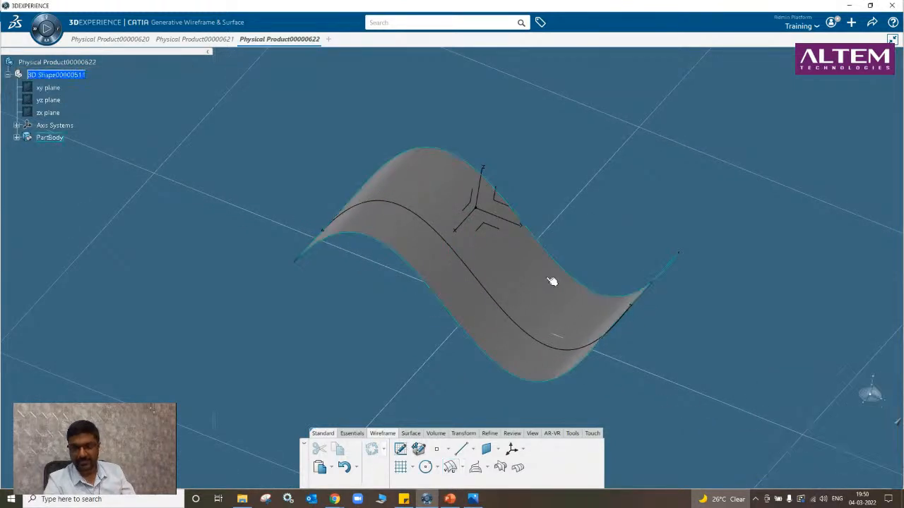
Hide the extruded surface to view the wavy isoparametric curve alone, and undo the hiding.
right_click(549, 277)
click(575, 74)
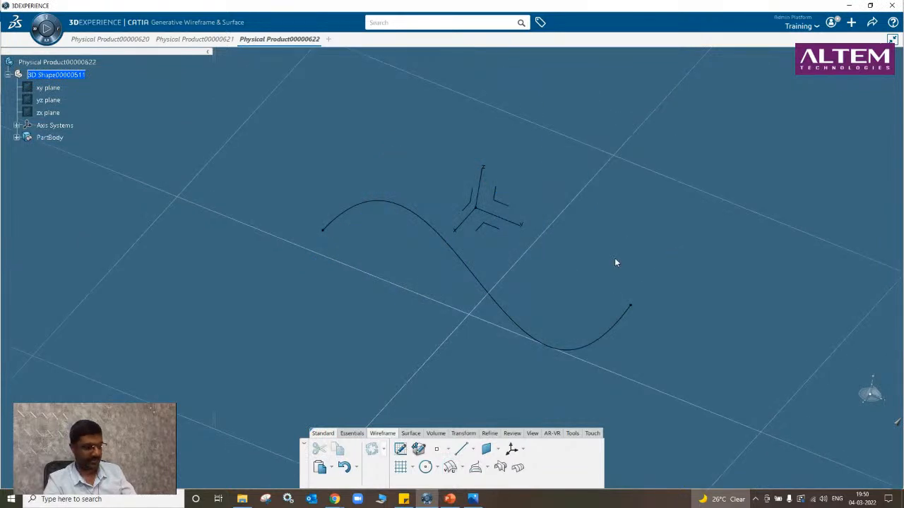
key(ctrl+z)
click(345, 316)
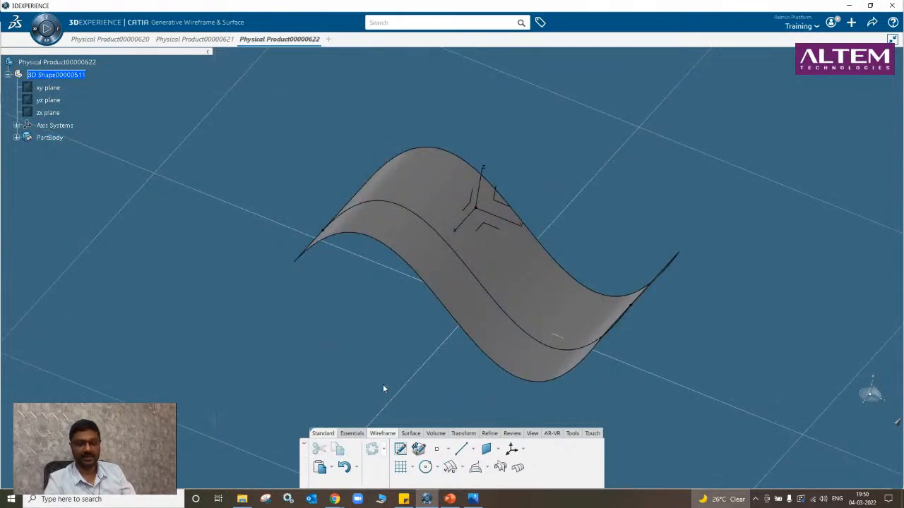
Create a second isoparametric curve running straight across the surface's width, near the crest of the wave.
click(450, 466)
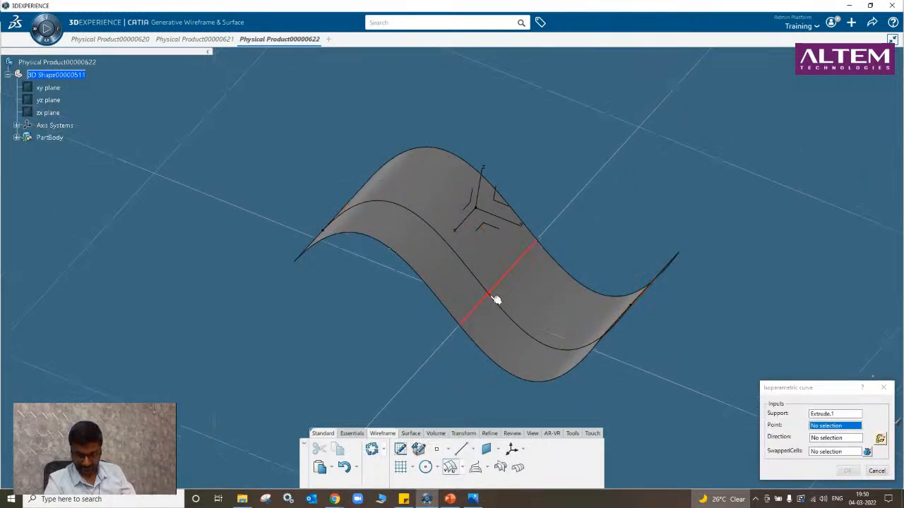
click(502, 315)
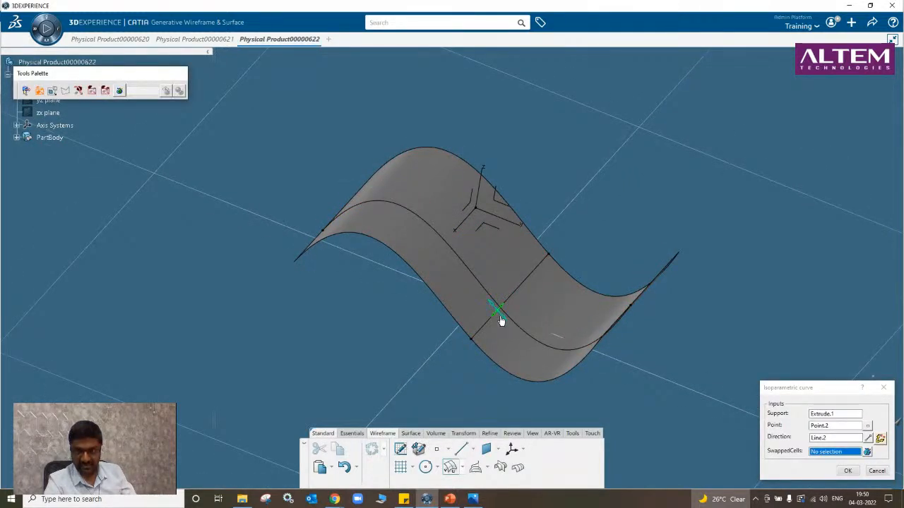
drag(500, 320, 365, 230)
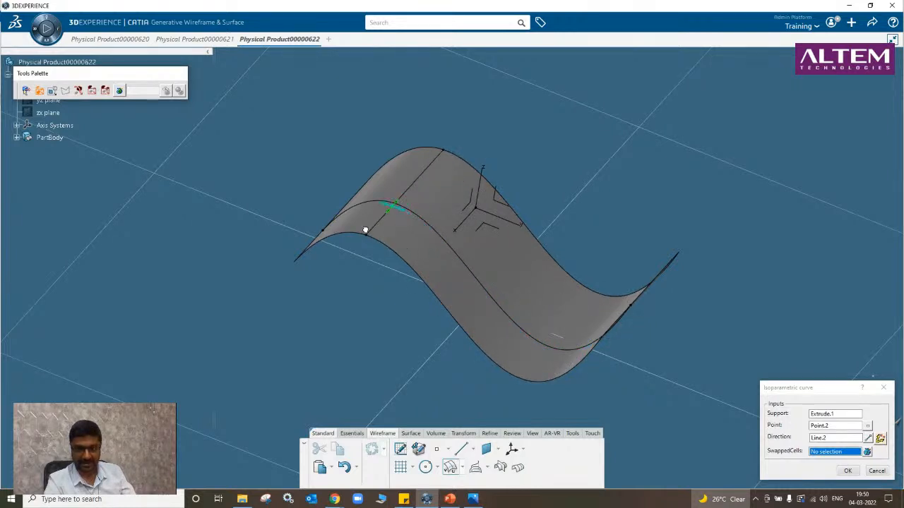
click(847, 471)
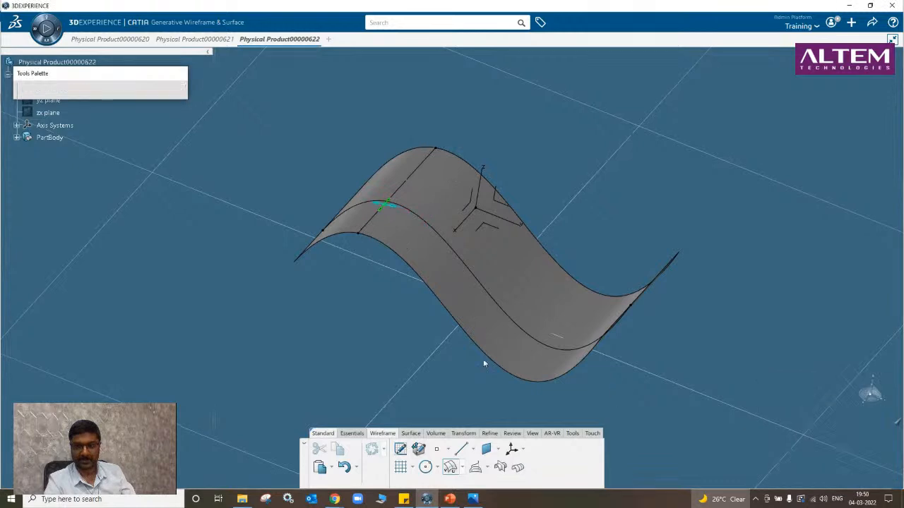
Hide the surface to examine both isoparametric curves together, and restore it by undoing the hiding.
right_click(428, 257)
click(456, 51)
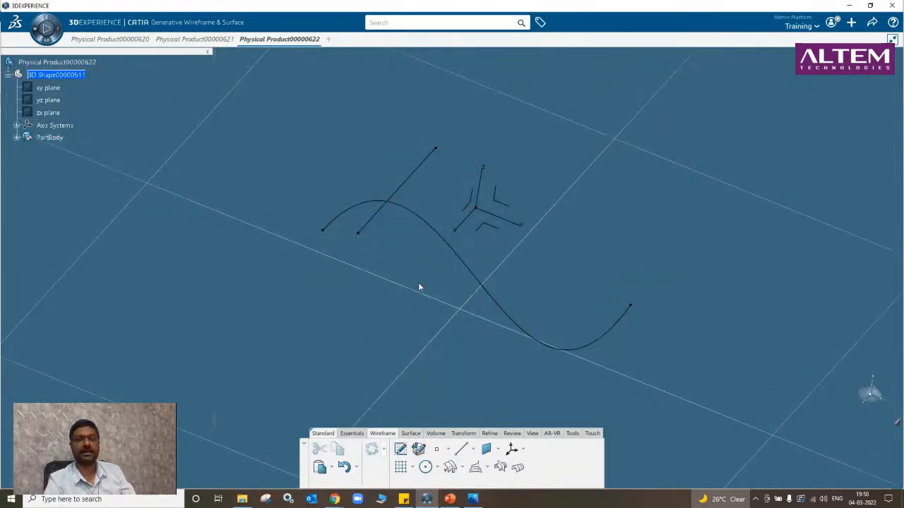
middle_drag(418, 283, 346, 280)
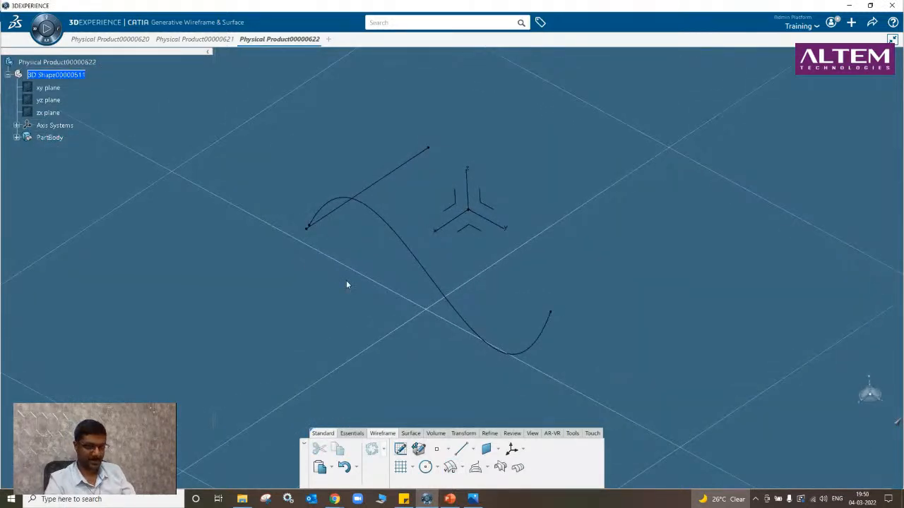
key(ctrl+z)
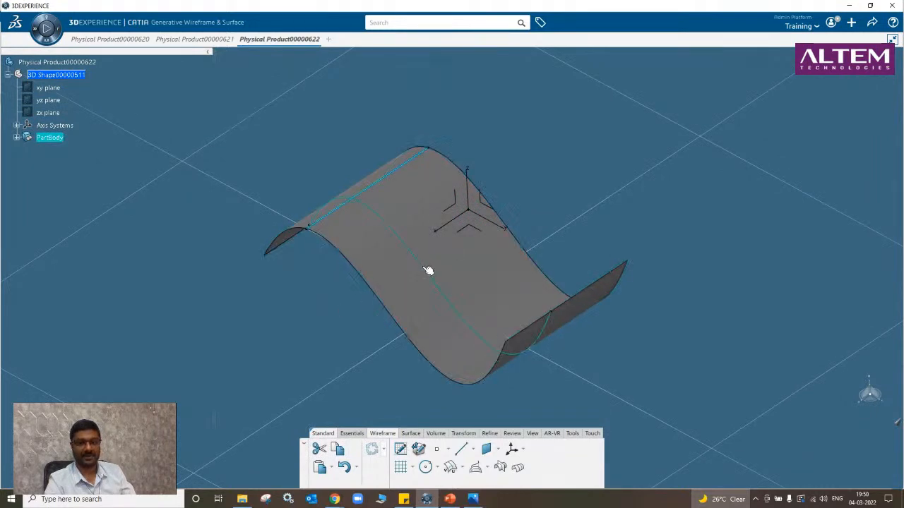
Hide the wavy and the straight isoparametric curves, leaving only the extruded surface displayed.
right_click(427, 269)
click(441, 64)
middle_drag(287, 292, 424, 191)
right_click(446, 191)
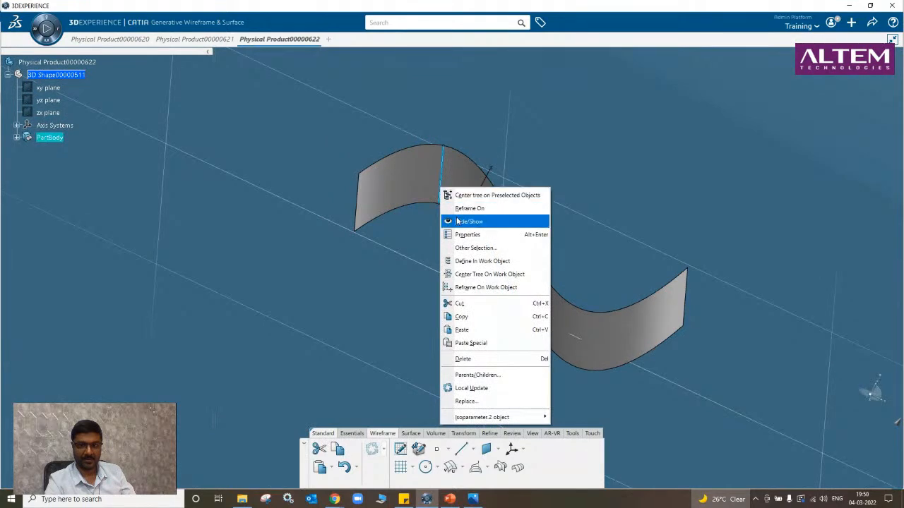
click(454, 220)
middle_drag(367, 343, 303, 200)
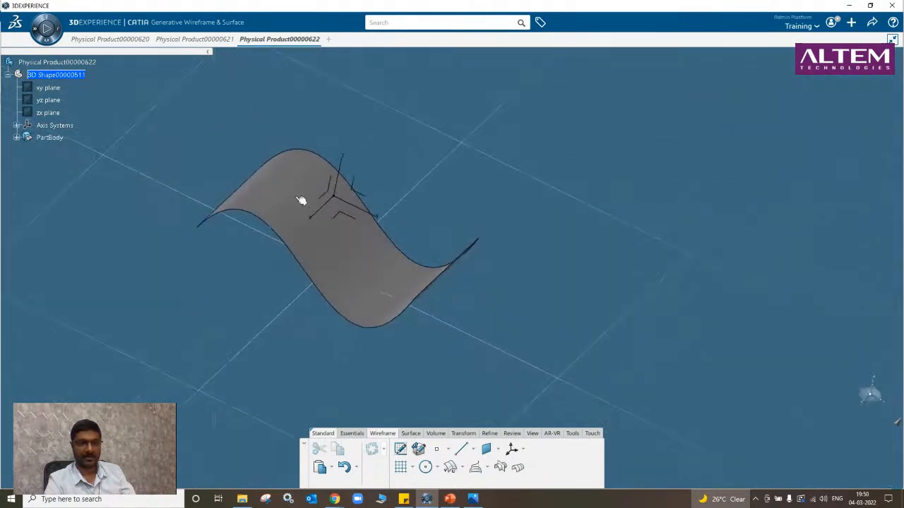
Create another 3D part in a new tab with the Generative Wireframe & Surface app.
click(328, 40)
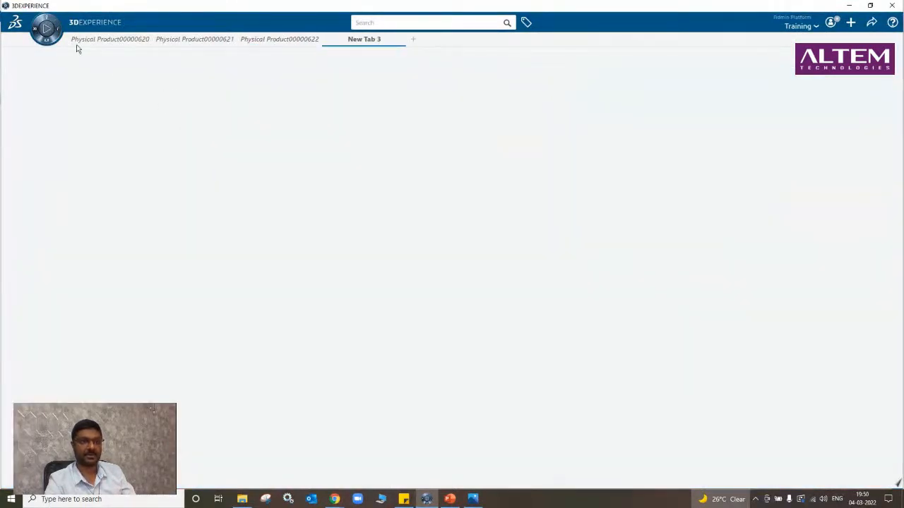
click(46, 28)
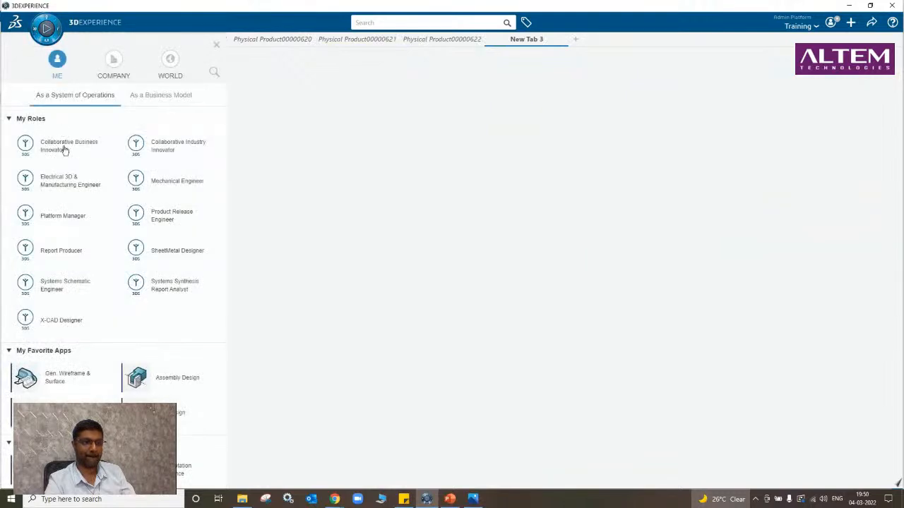
click(60, 377)
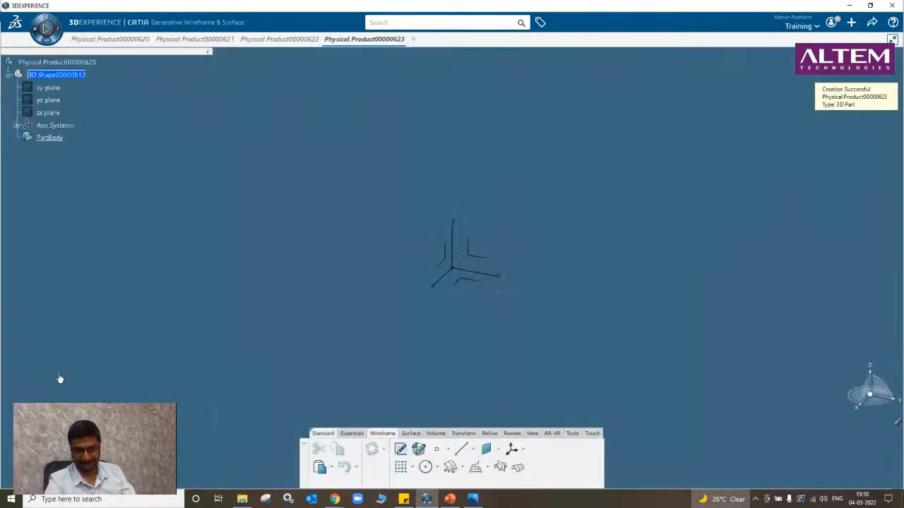
Start a sketch on the yz plane and draw a convex arc above the origin.
double_click(468, 258)
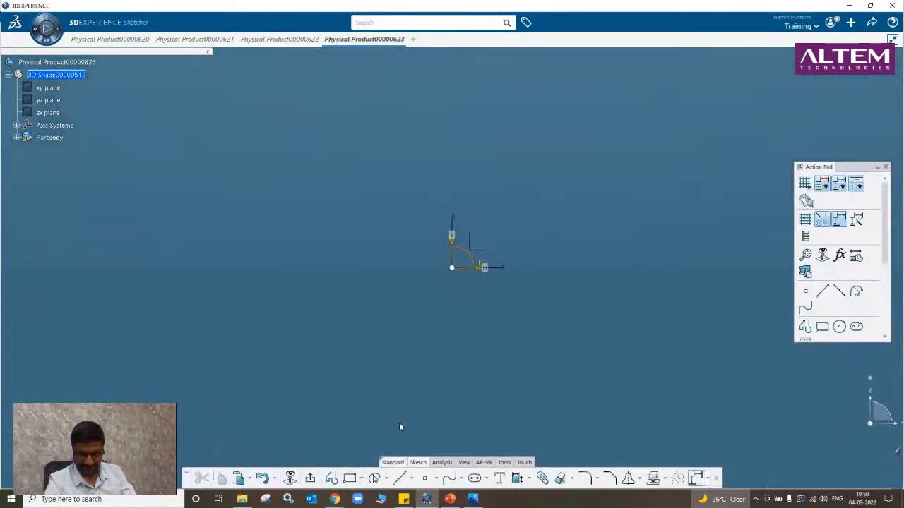
click(374, 480)
click(341, 168)
click(502, 205)
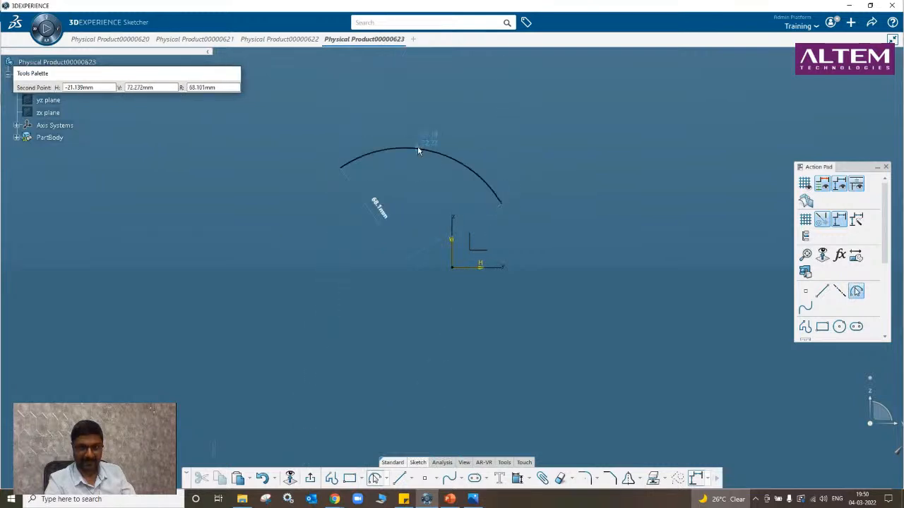
Complete the arc above the origin with a radius of about 68 mm and exit the sketch.
click(426, 150)
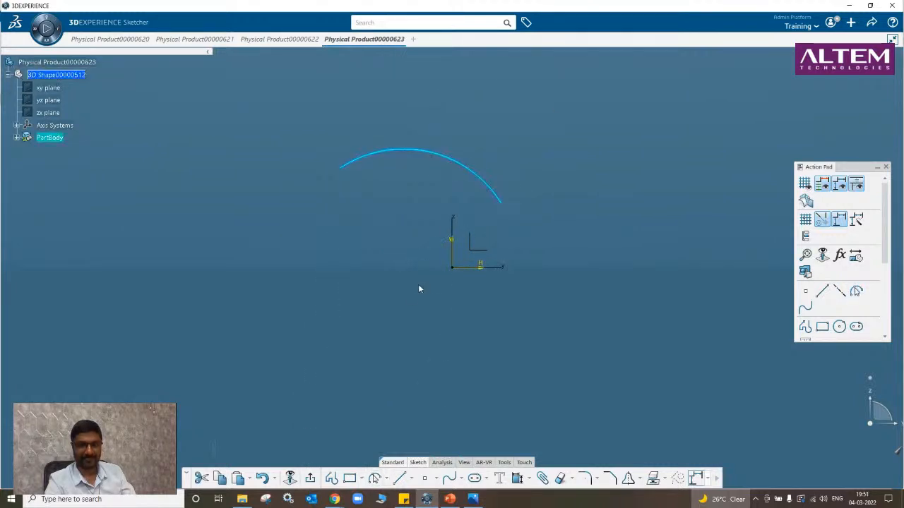
click(419, 288)
click(310, 479)
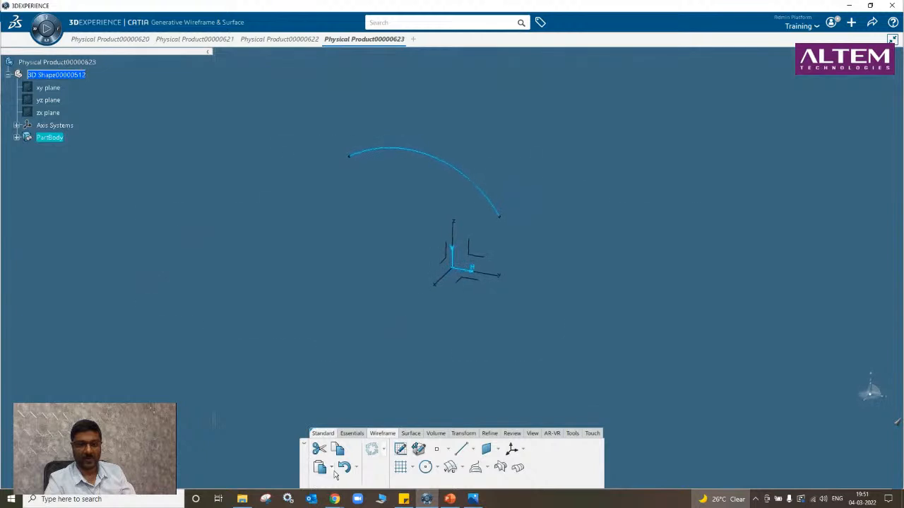
Extrude the arc sketch into a surface with a first limit of 88 mm.
click(410, 434)
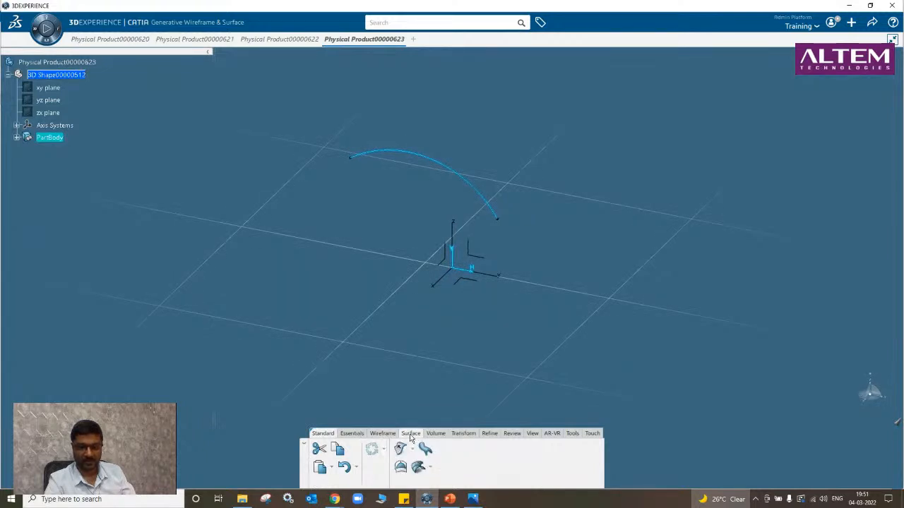
click(400, 449)
middle_drag(500, 234, 416, 263)
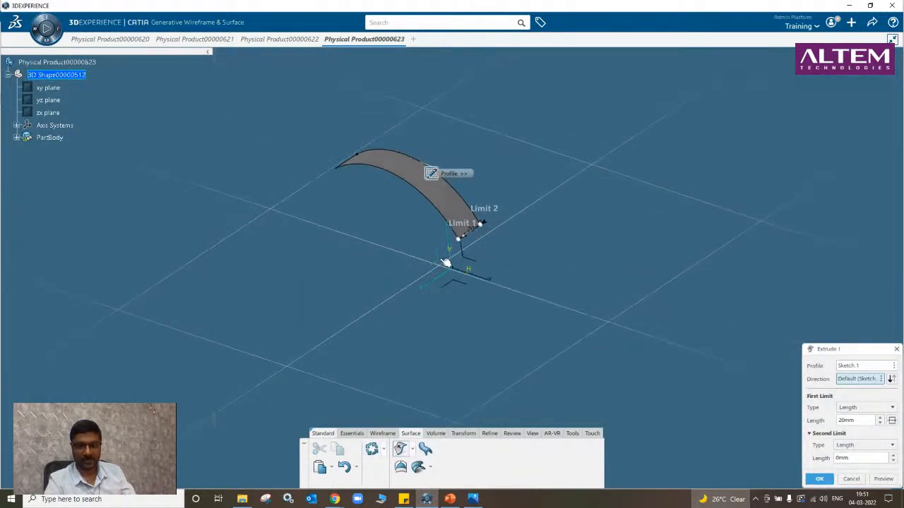
drag(416, 263, 383, 288)
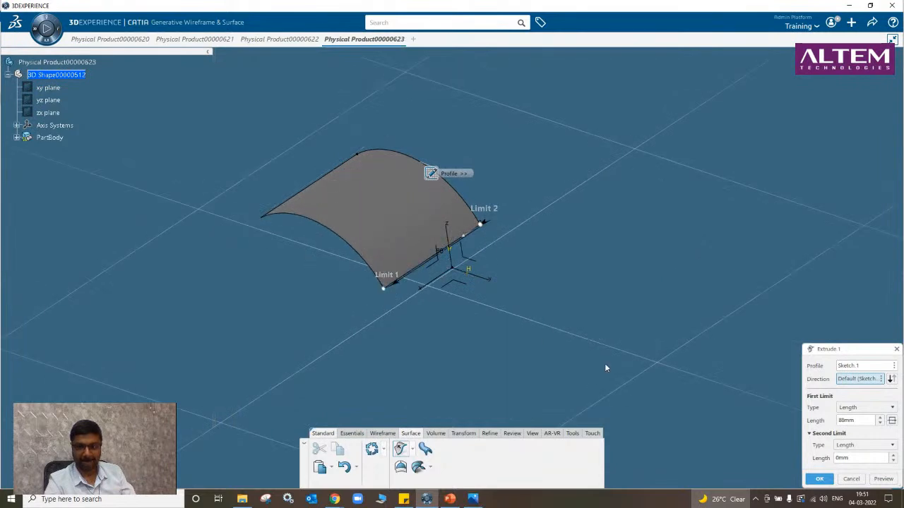
click(819, 479)
Hide the arc sketch so only the extruded surface remains displayed.
click(357, 432)
middle_drag(332, 395, 324, 316)
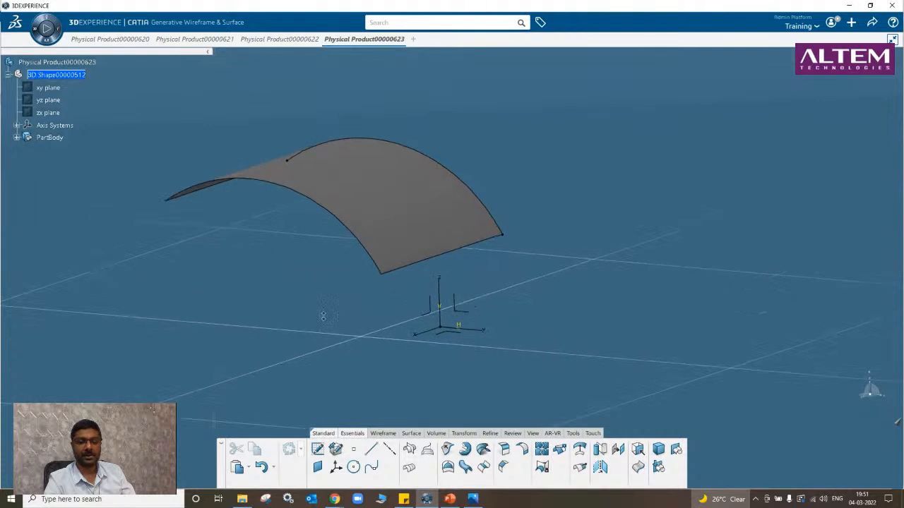
right_click(503, 226)
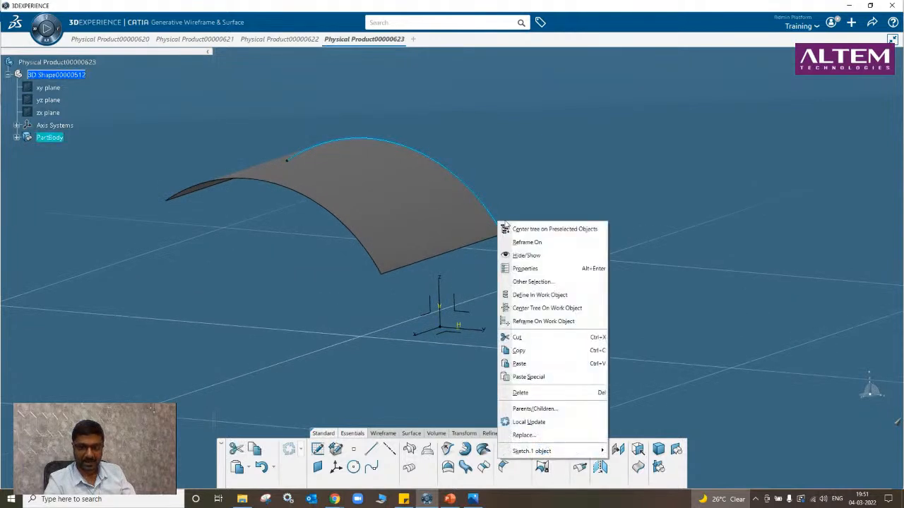
click(526, 254)
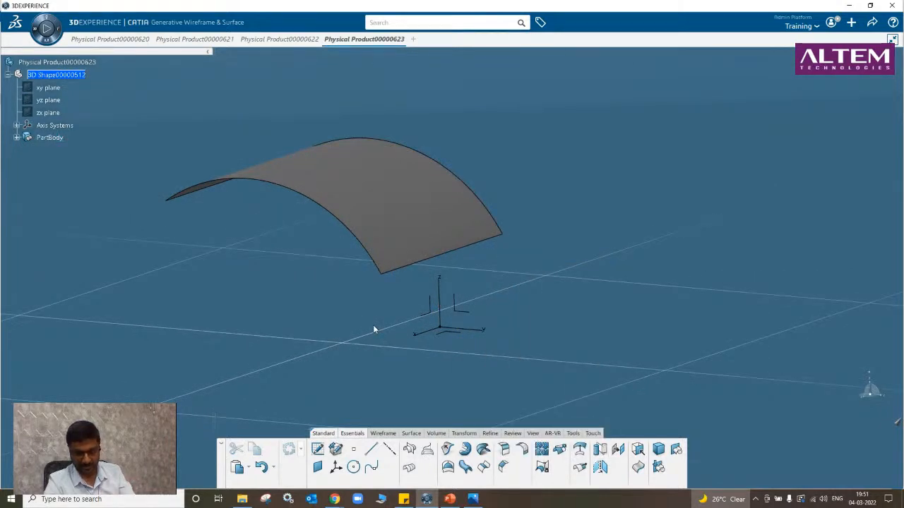
mouse_move(375, 330)
middle_down()
mouse_move(402, 329)
mouse_move(386, 321)
middle_up()
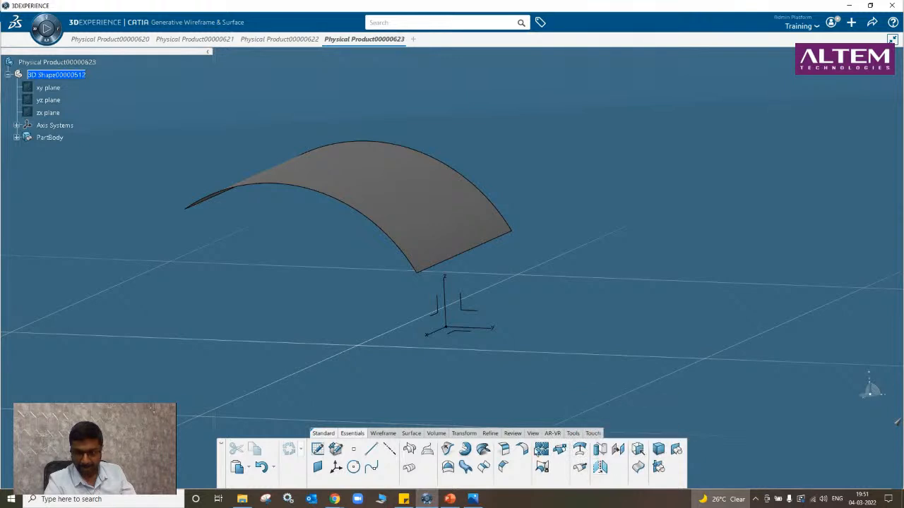
click(409, 434)
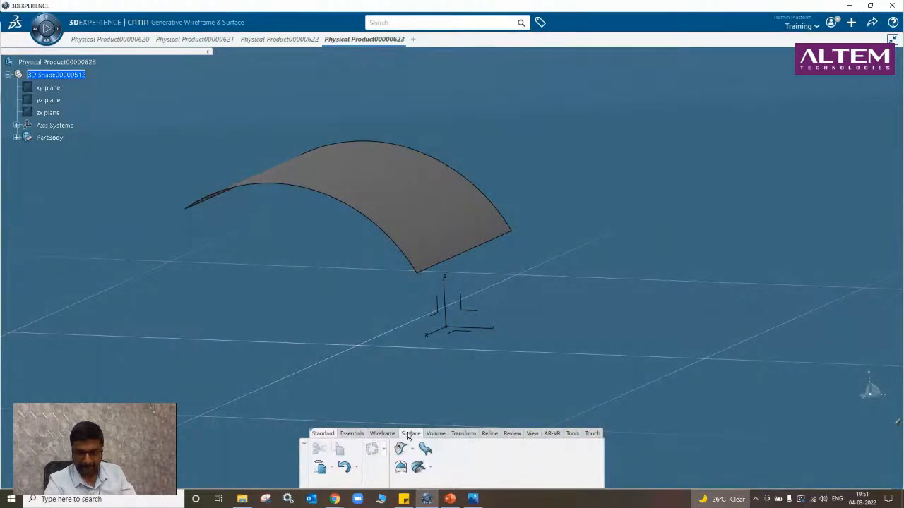
click(430, 468)
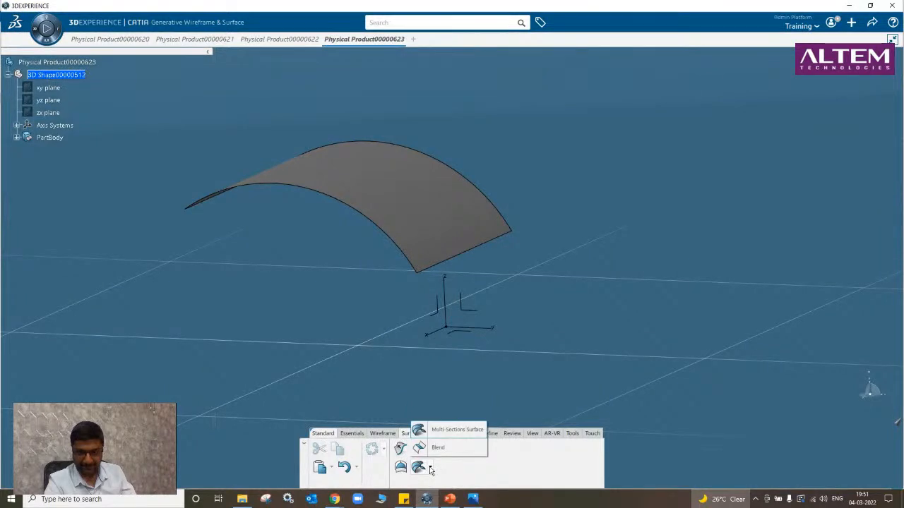
click(413, 453)
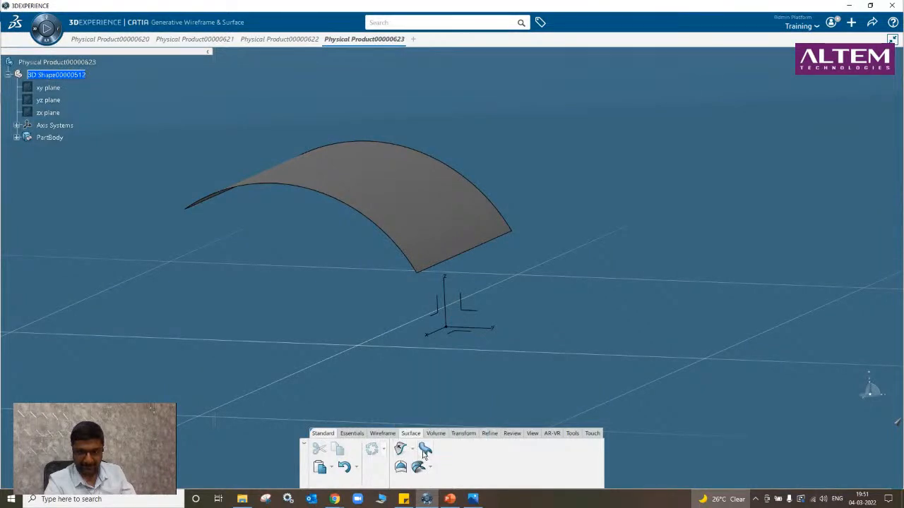
click(382, 434)
click(355, 434)
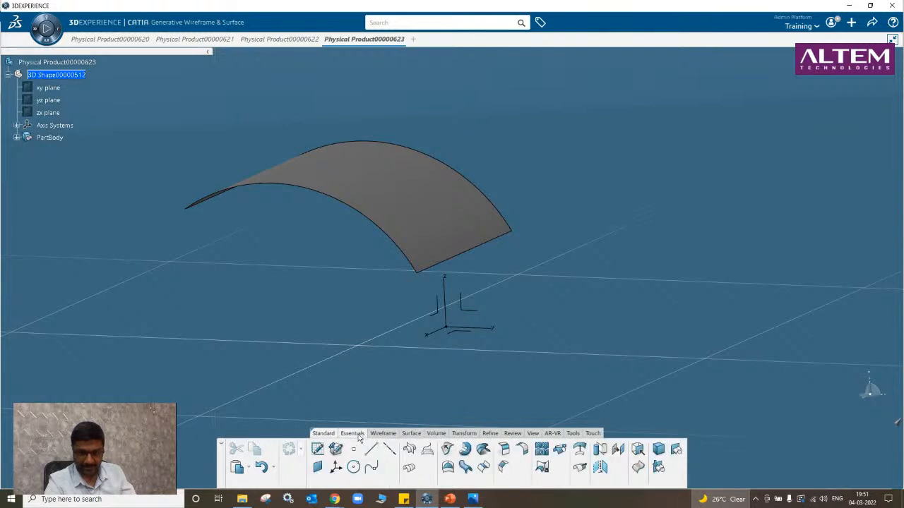
Display command names with the icons in the action bar and enlarge it to show more rows.
mouse_move(291, 439)
mouse_down()
mouse_move(295, 416)
mouse_move(298, 441)
mouse_up()
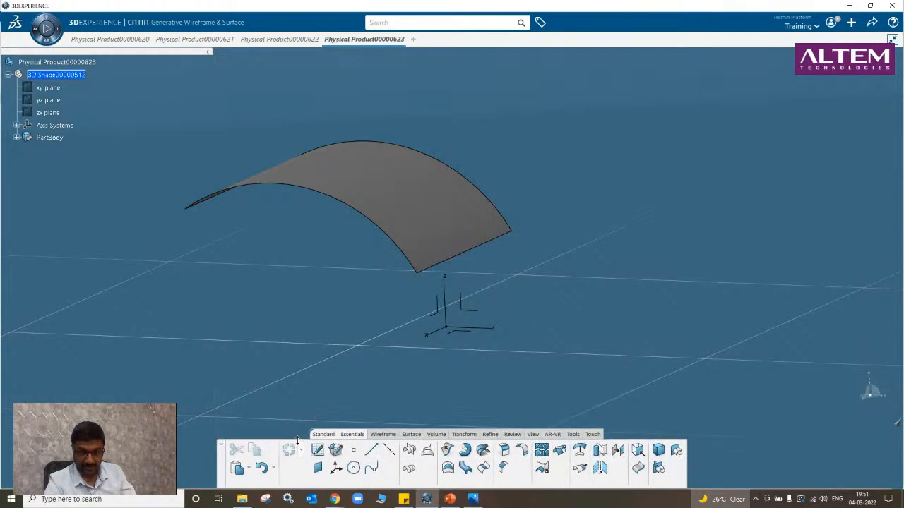
right_click(296, 479)
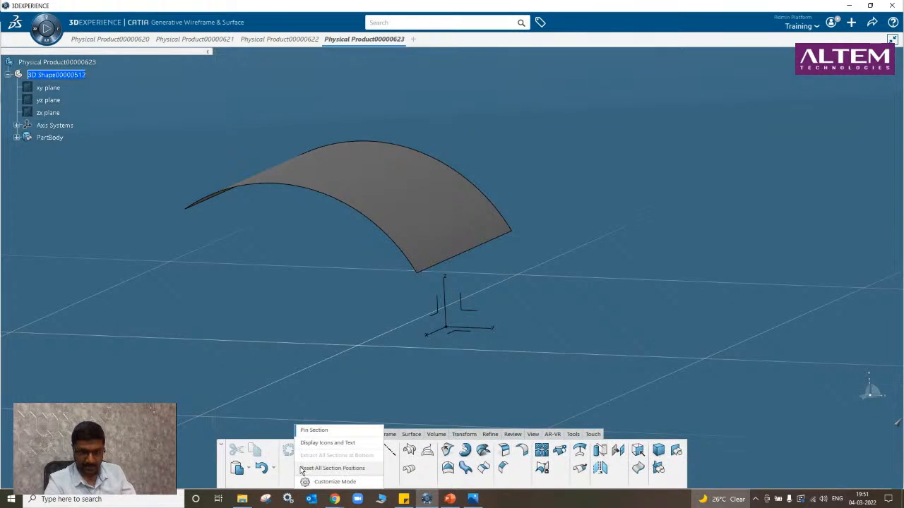
click(327, 443)
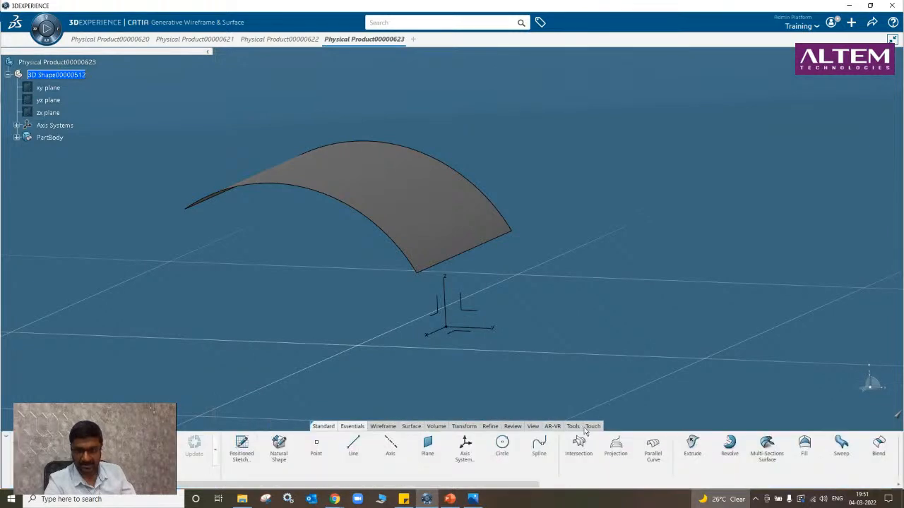
drag(661, 432, 661, 383)
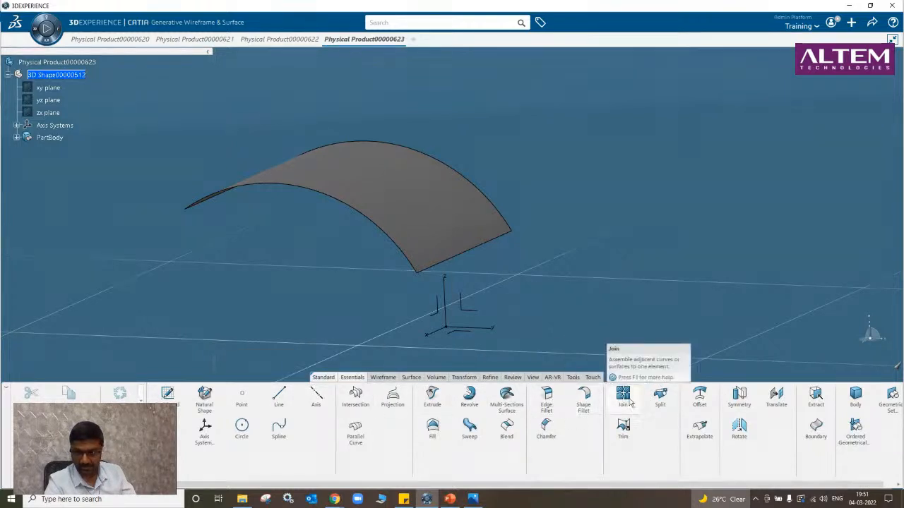
Start a surface-type Extrapolate with the extruded surface's lower straight edge as boundary.
click(700, 428)
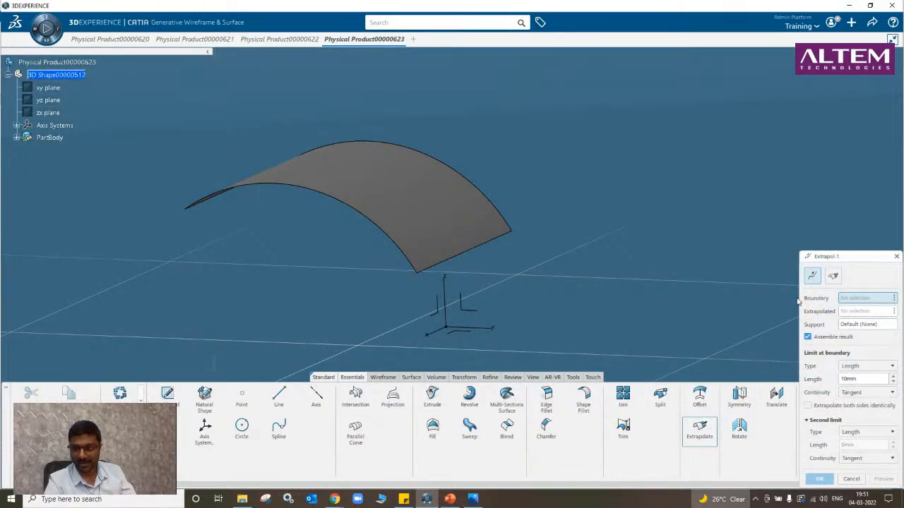
middle_drag(452, 284, 475, 255)
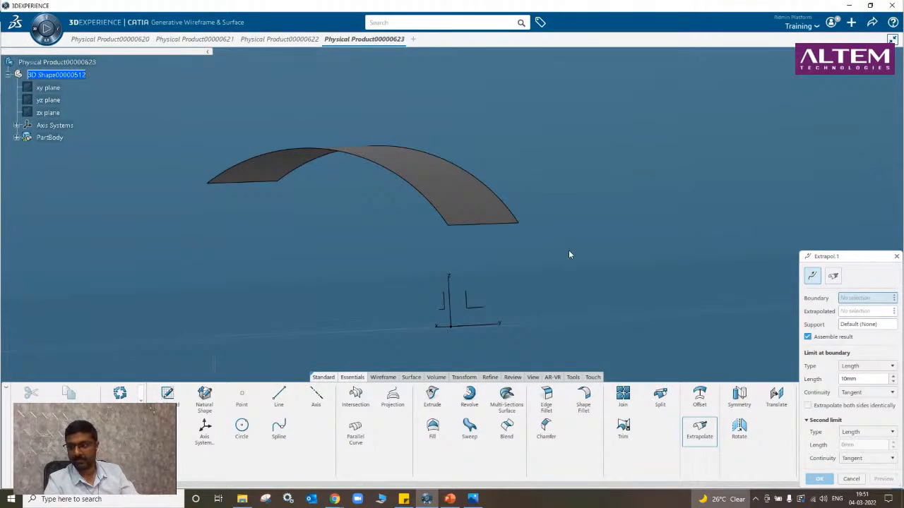
click(832, 278)
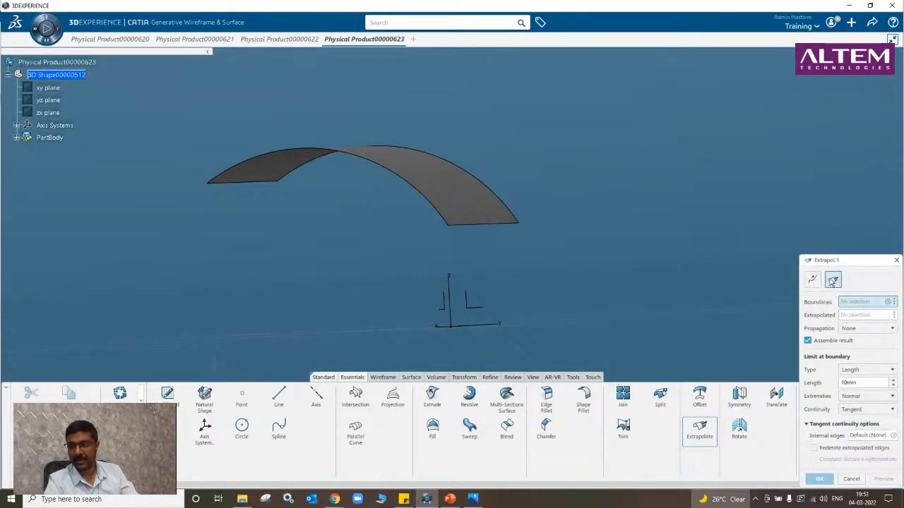
click(486, 224)
middle_drag(433, 285, 372, 218)
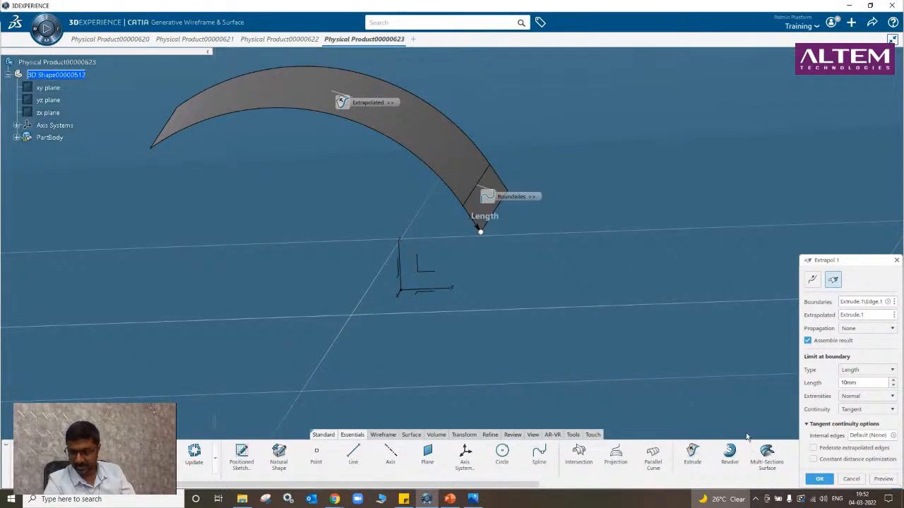
drag(856, 258, 834, 103)
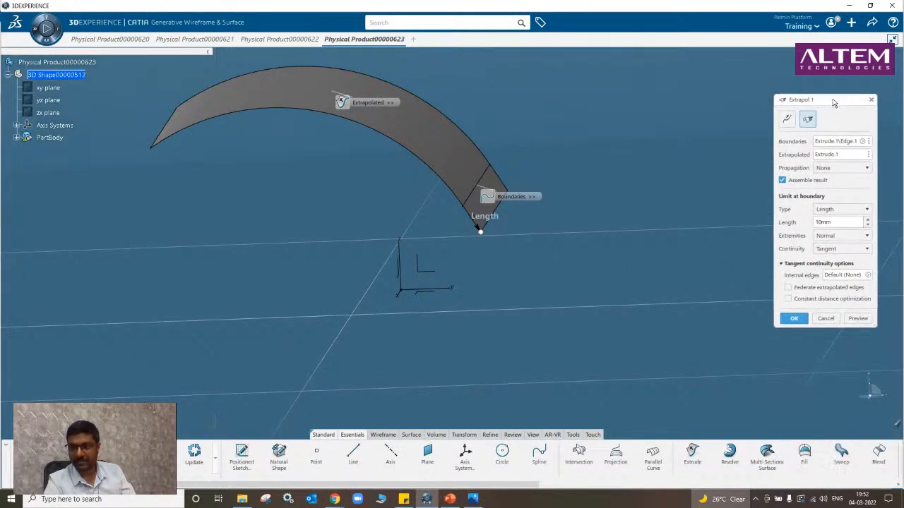
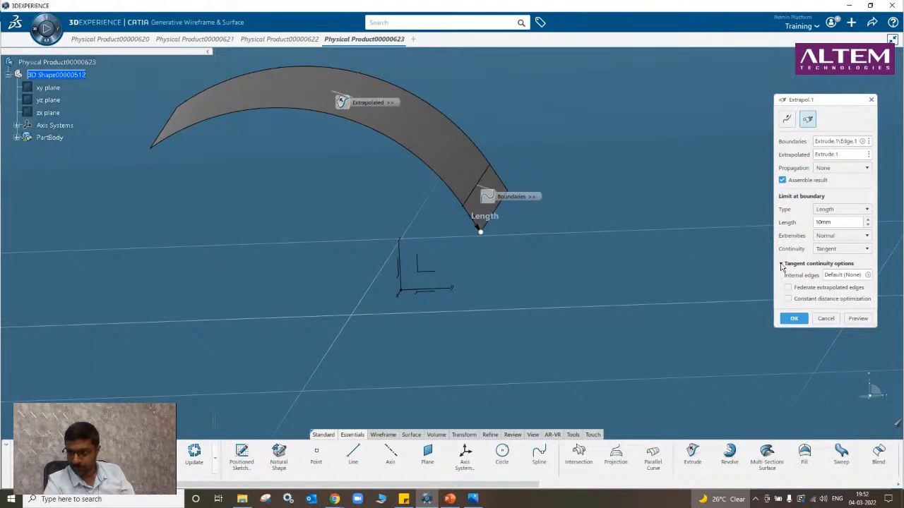
Set the extrapolation length to 100 mm, keep Tangent continuity, preview it and create the surface.
click(824, 251)
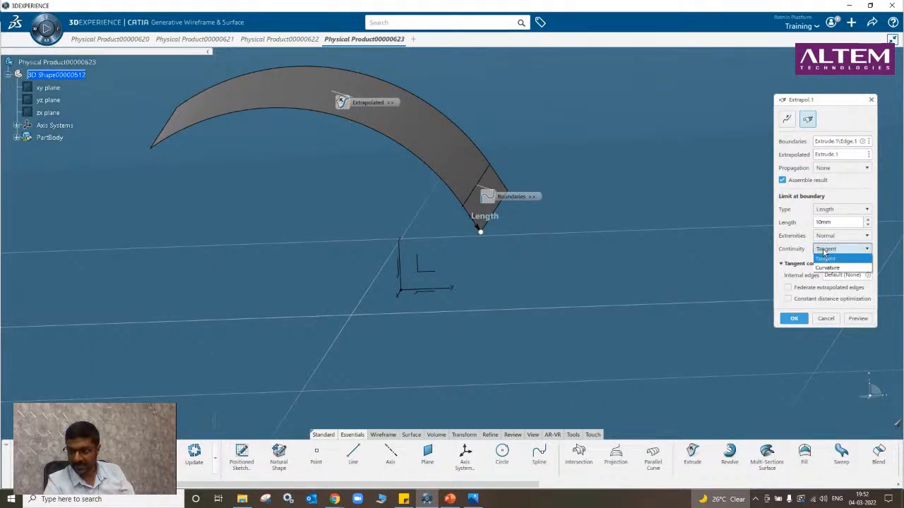
click(756, 257)
middle_drag(480, 231, 455, 245)
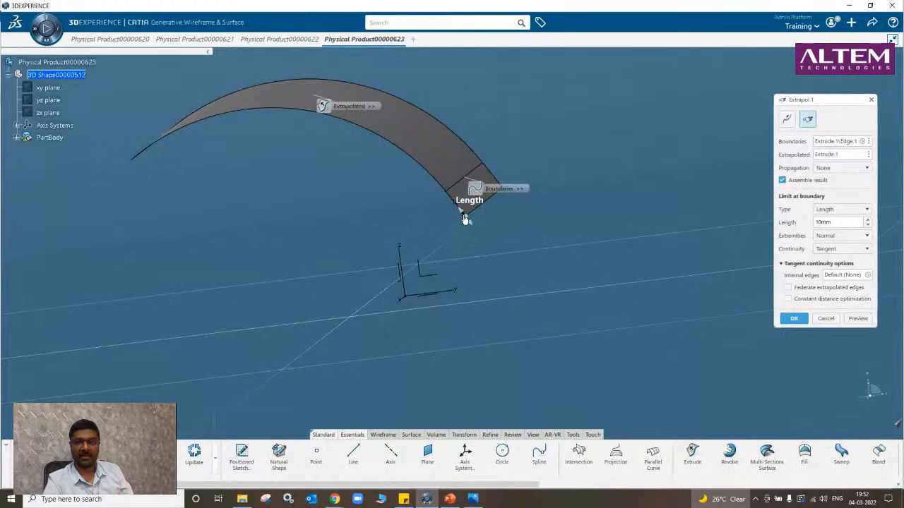
click(466, 219)
text(100)
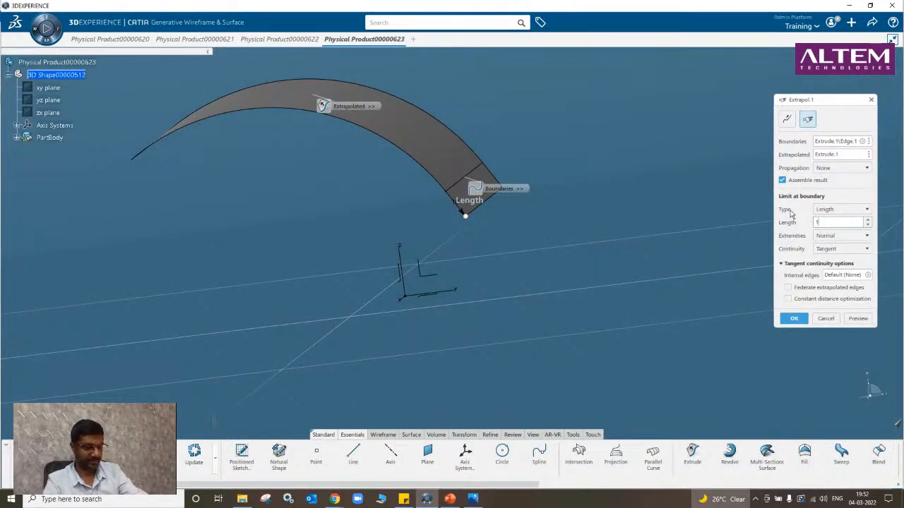
click(855, 318)
mouse_move(490, 272)
middle_down()
mouse_move(543, 294)
mouse_move(484, 266)
middle_up()
click(793, 320)
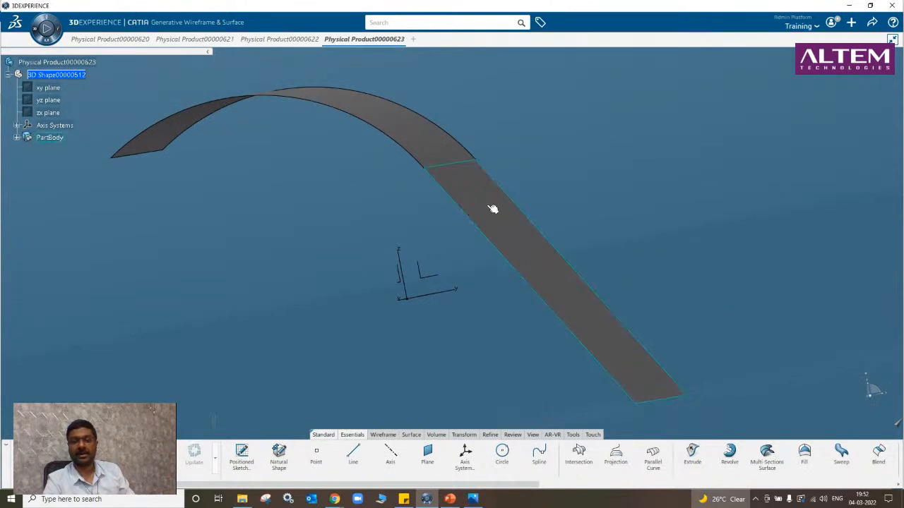
Try Curvature continuity on the existing 100 mm extrapolation, and undo the change.
middle_drag(492, 208, 445, 199)
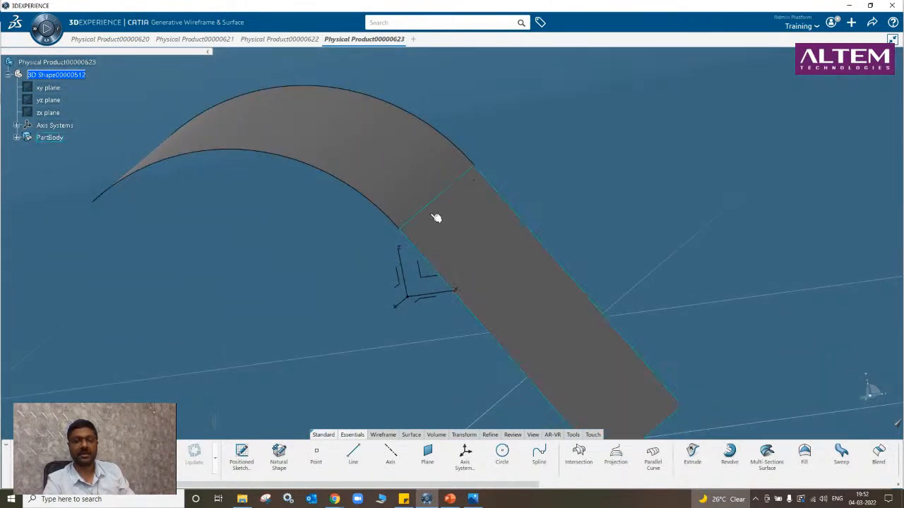
middle_drag(381, 283, 455, 299)
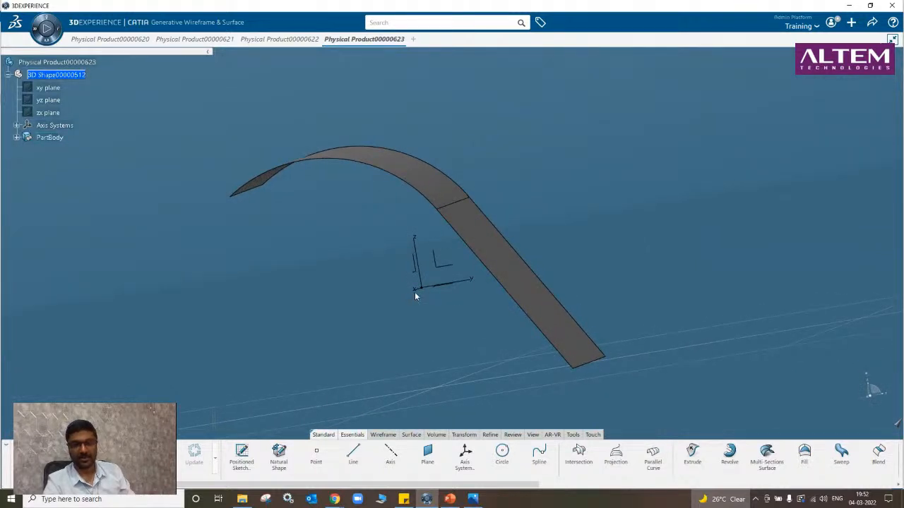
mouse_move(453, 269)
middle_down()
mouse_move(459, 282)
mouse_move(478, 283)
mouse_move(468, 271)
middle_up()
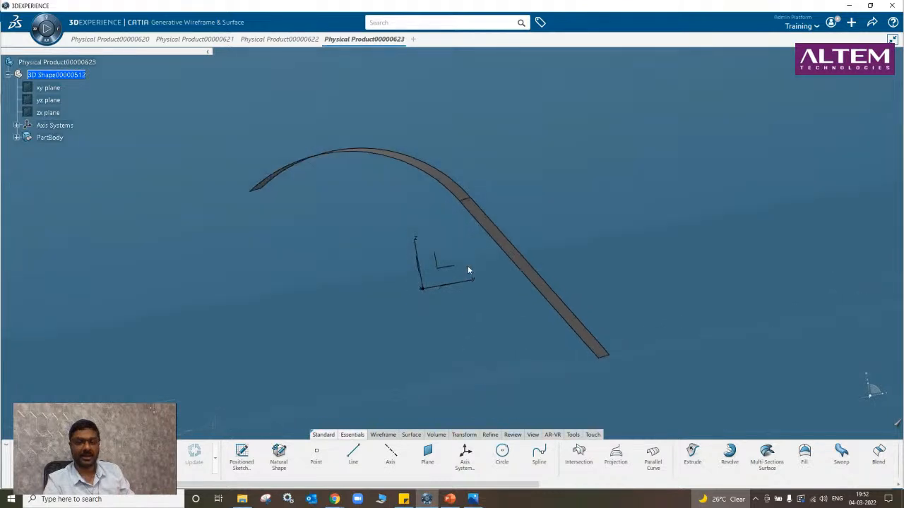
click(17, 137)
click(63, 175)
double_click(65, 176)
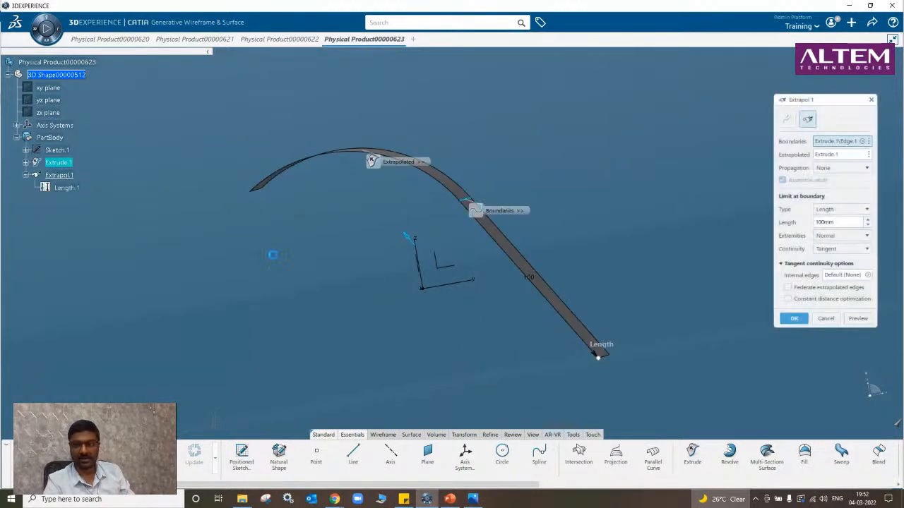
click(839, 250)
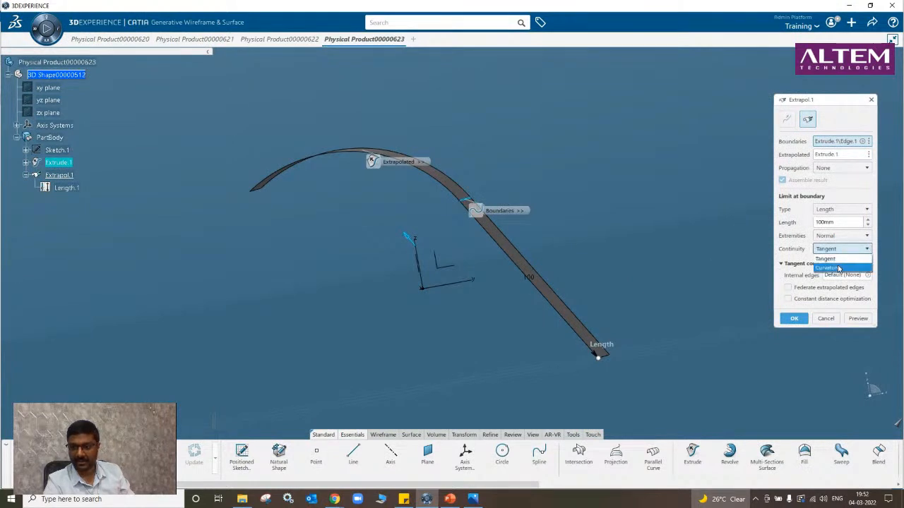
click(839, 268)
middle_drag(531, 278, 547, 300)
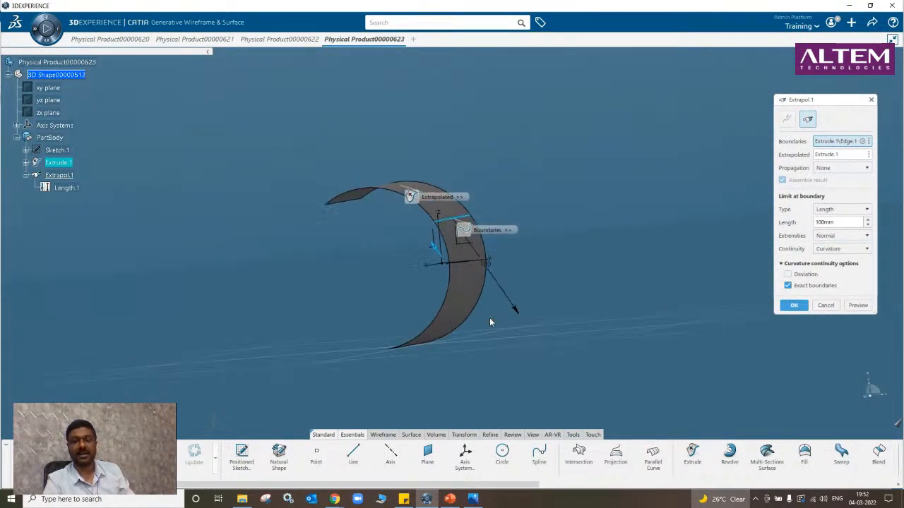
click(794, 305)
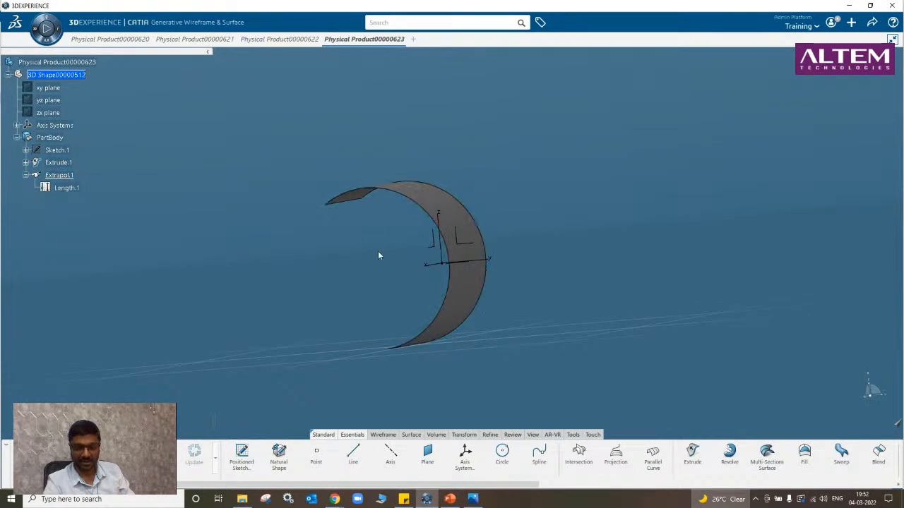
key(ctrl+z)
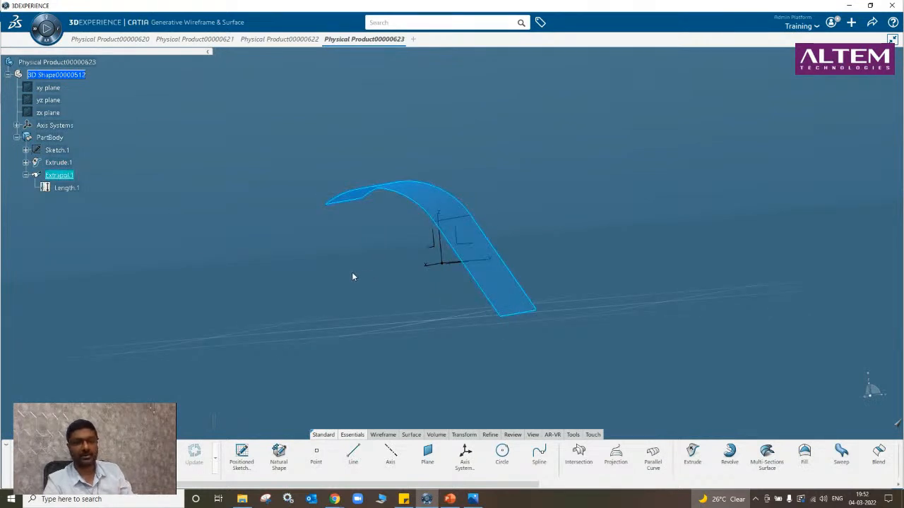
Change the existing extrapolation's continuity from Tangent to Curvature and apply it.
double_click(69, 176)
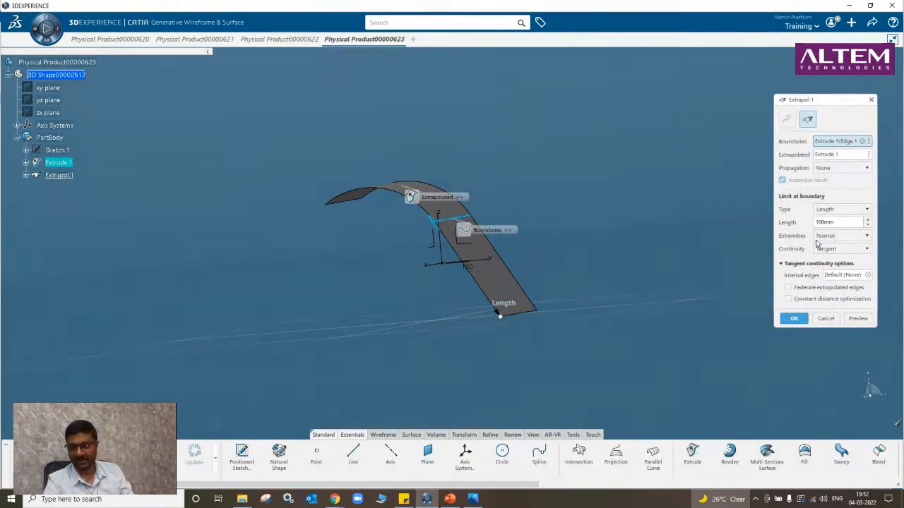
click(840, 249)
click(830, 271)
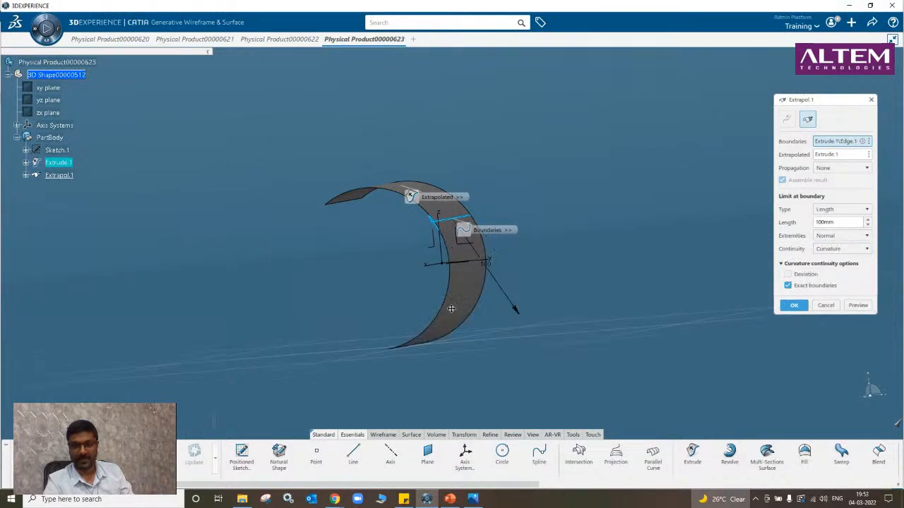
middle_drag(451, 308, 476, 329)
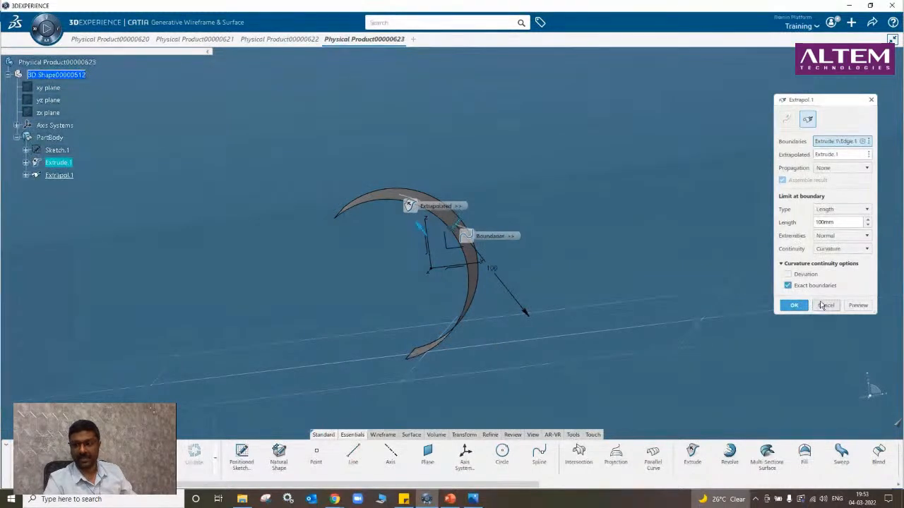
click(793, 305)
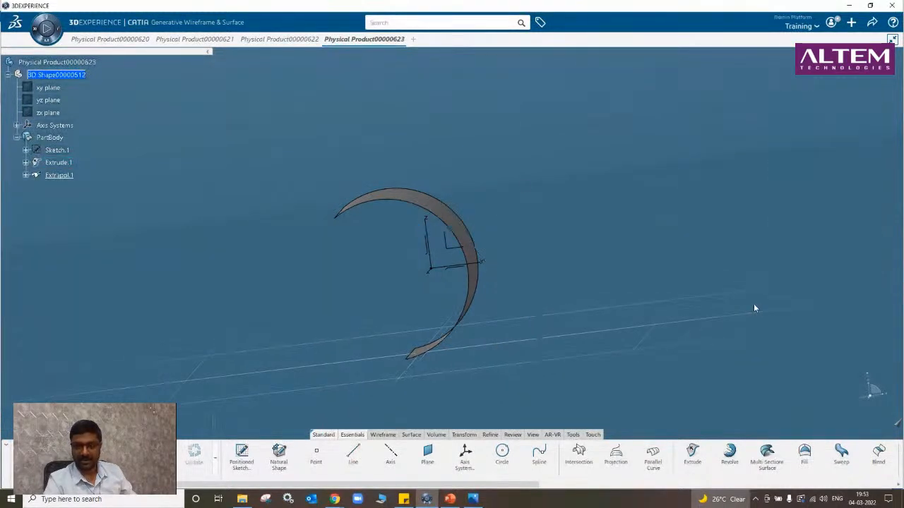
Switch to Physical Product00000622 and start a positioned sketch on the yz plane.
click(297, 41)
middle_drag(358, 267, 413, 263)
click(250, 455)
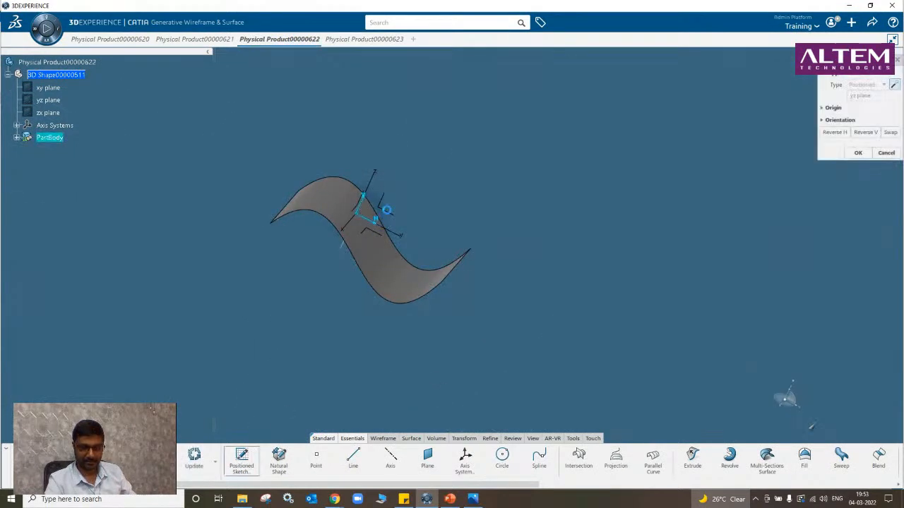
click(390, 213)
click(386, 210)
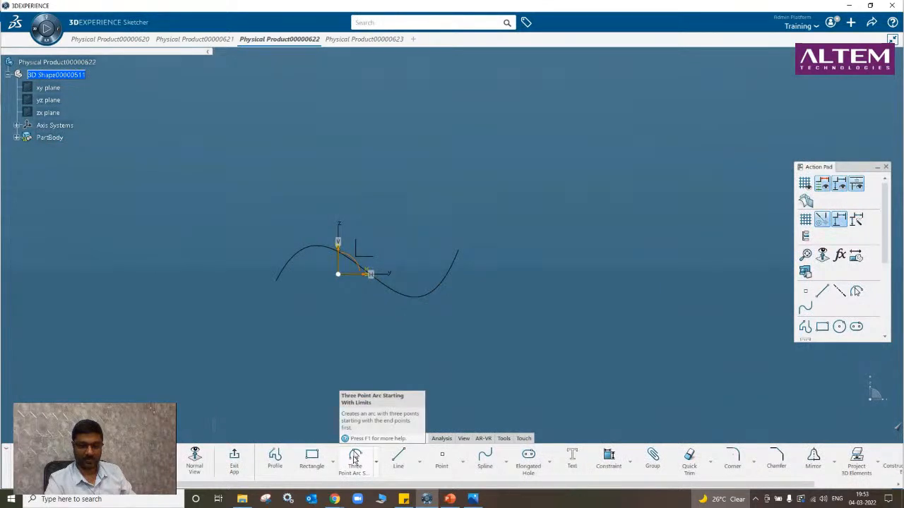
Sketch an open three-point arched spline up and to the right of the existing wavy profile, and exit the sketch.
click(485, 457)
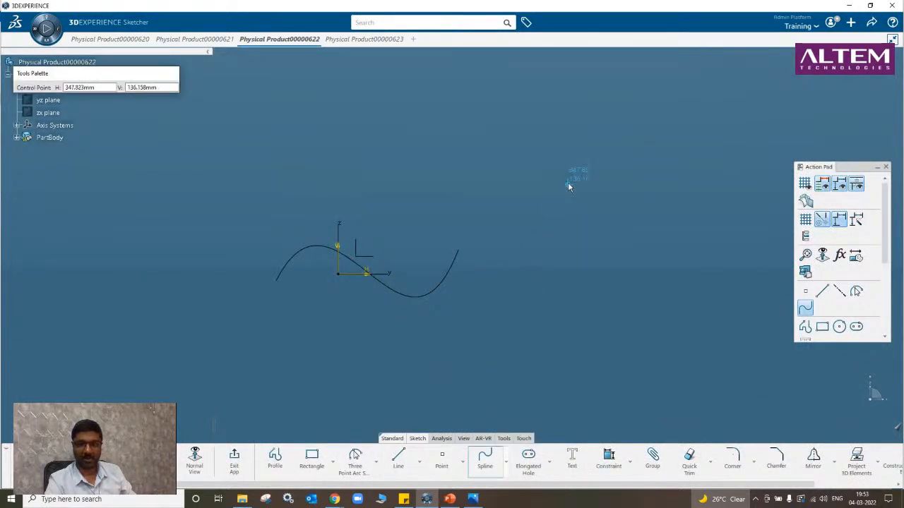
click(624, 130)
click(745, 154)
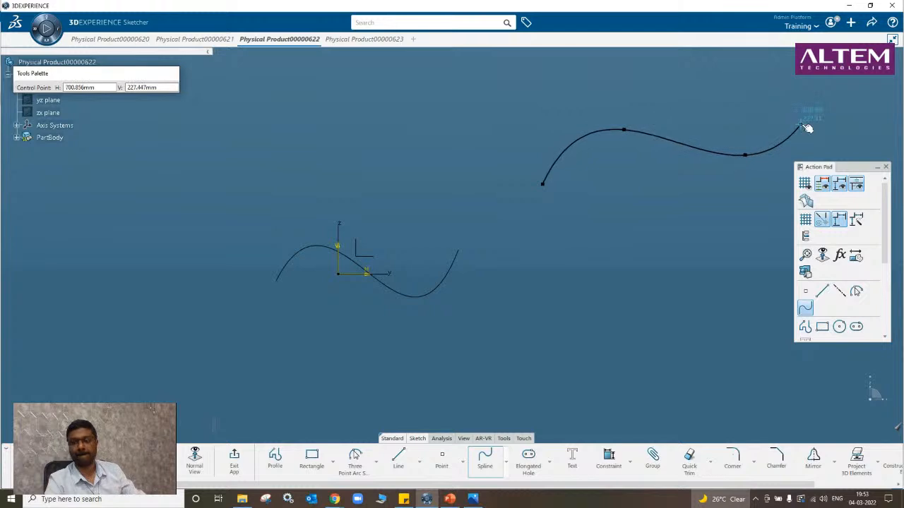
key(Escape)
click(808, 128)
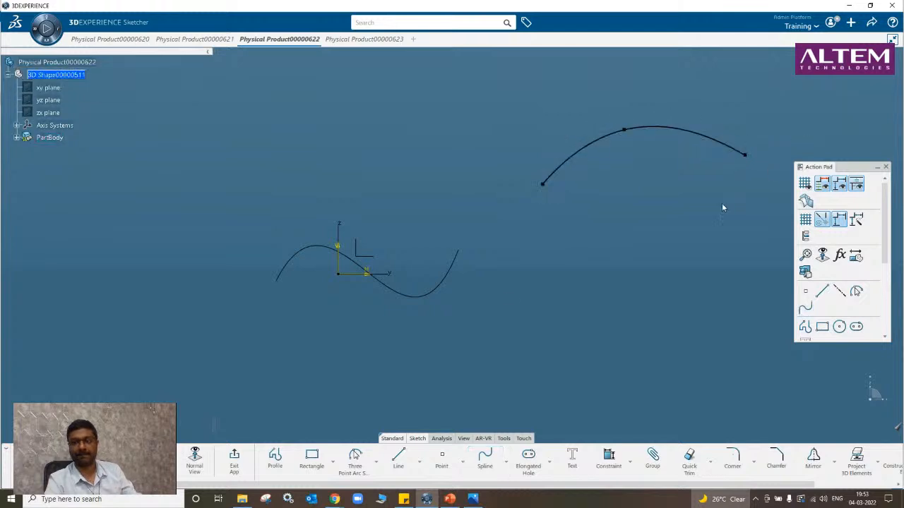
click(234, 457)
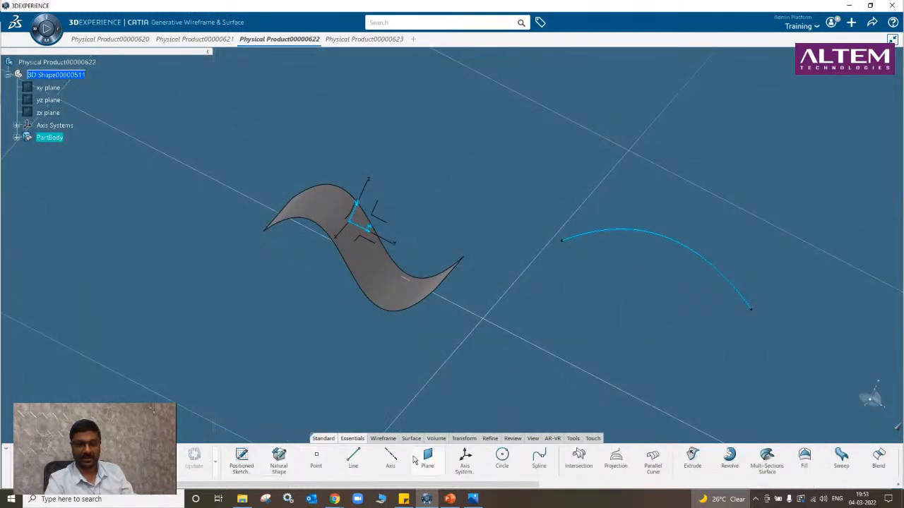
Extrude the new spline sketch 144 mm into a surface beside the wavy one.
click(383, 439)
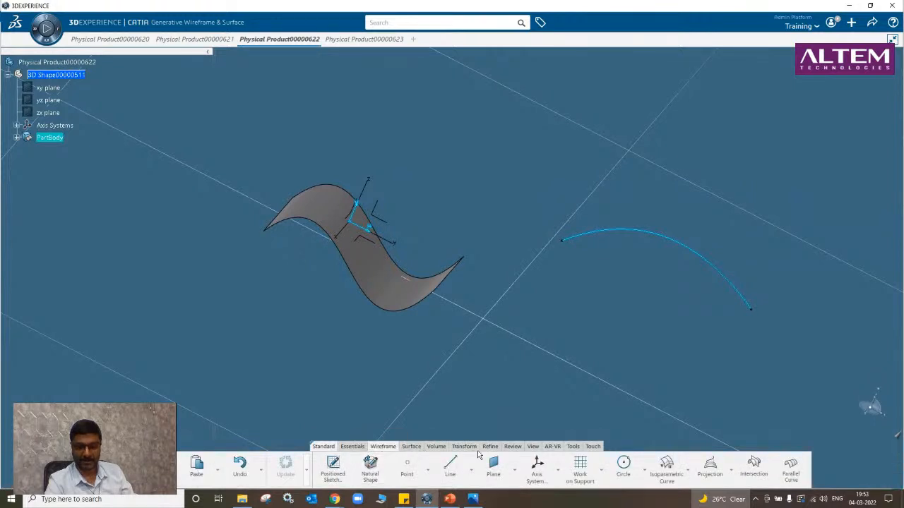
click(350, 446)
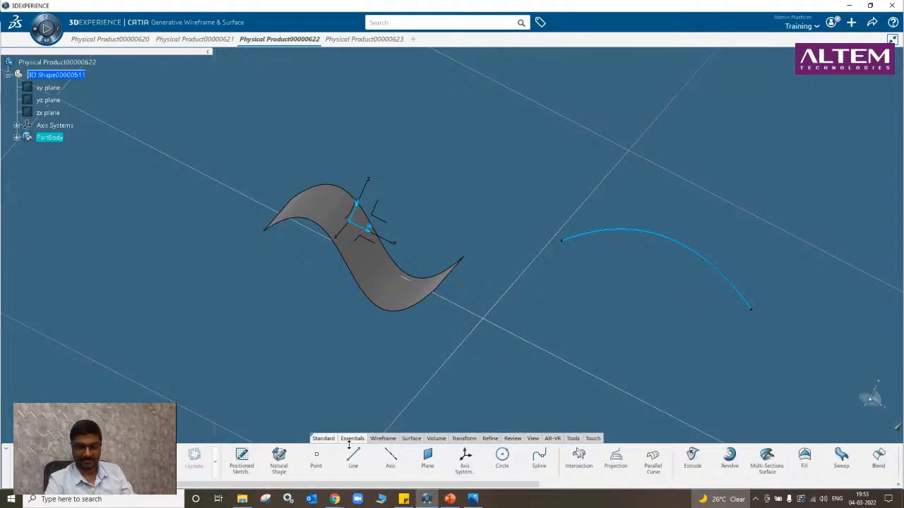
click(691, 457)
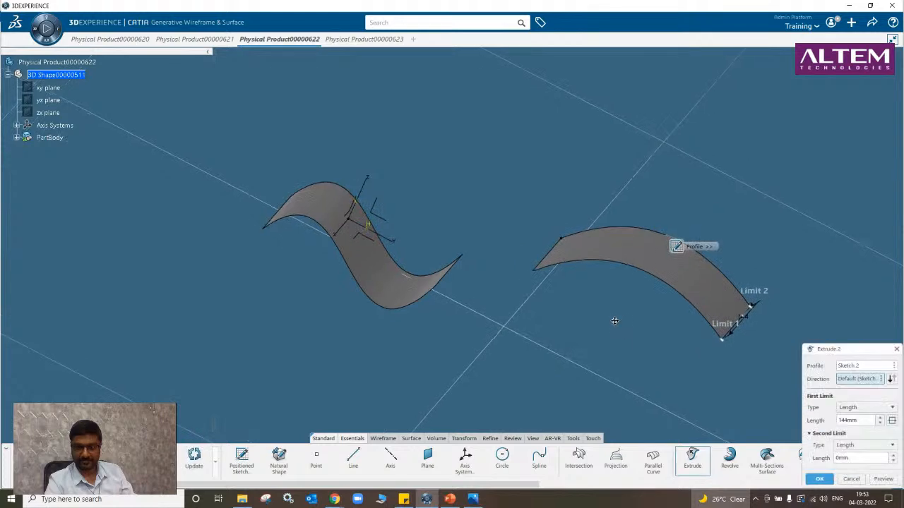
middle_drag(615, 321, 646, 271)
click(819, 479)
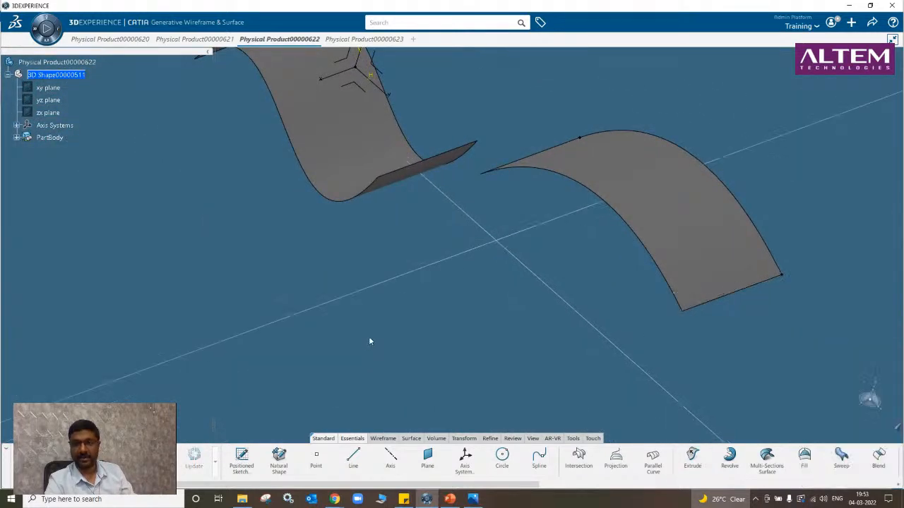
middle_drag(369, 342, 564, 256)
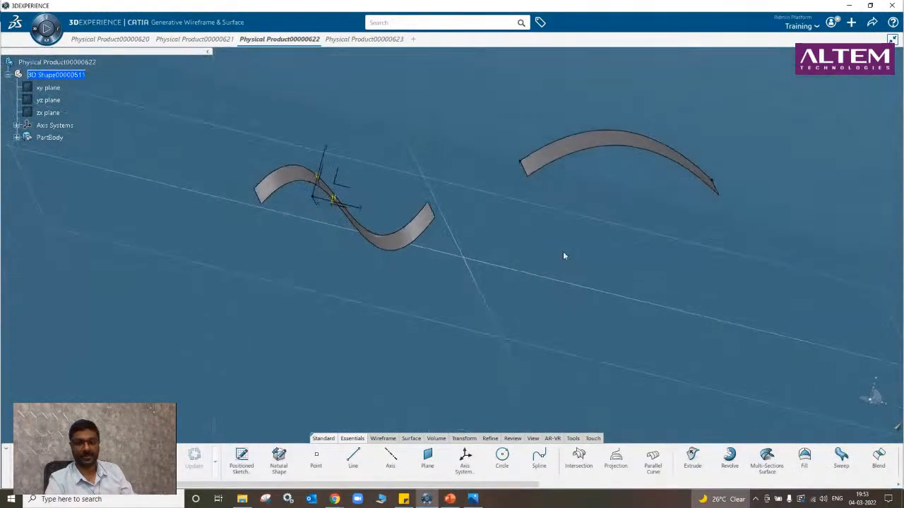
click(888, 457)
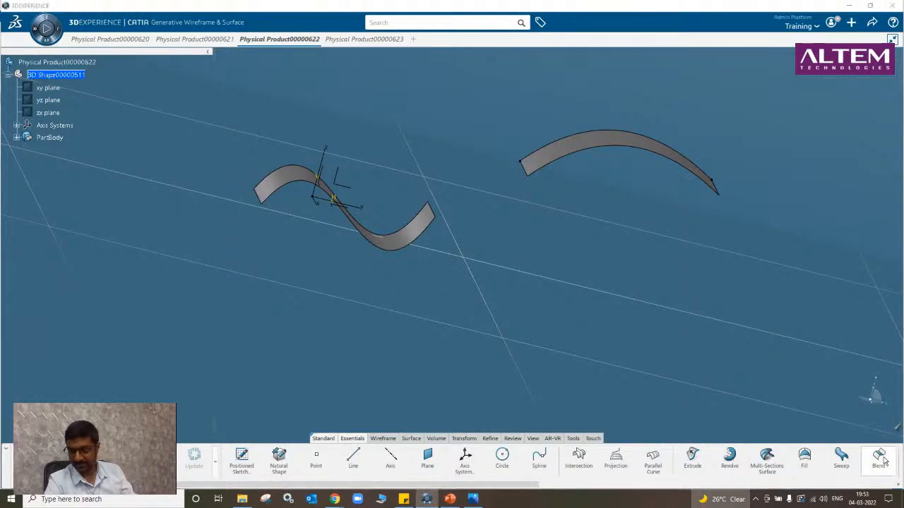
middle_drag(545, 293, 382, 243)
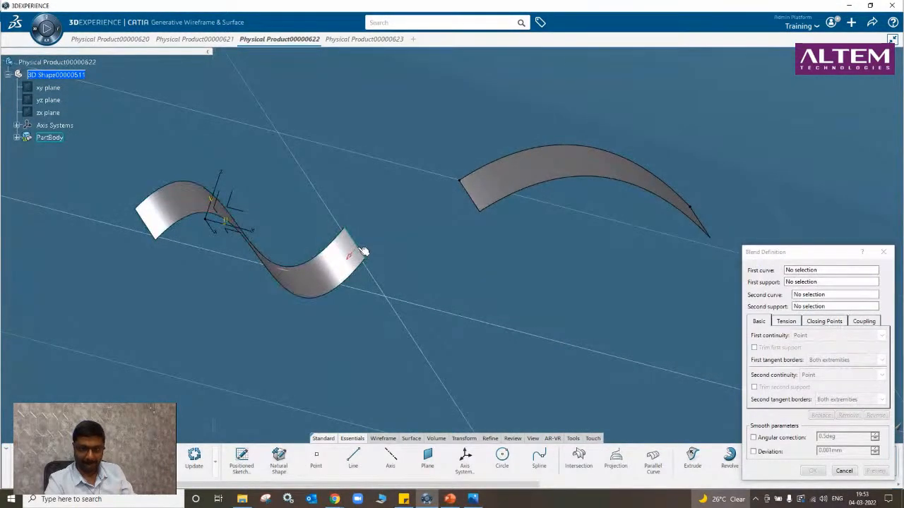
click(364, 254)
click(325, 275)
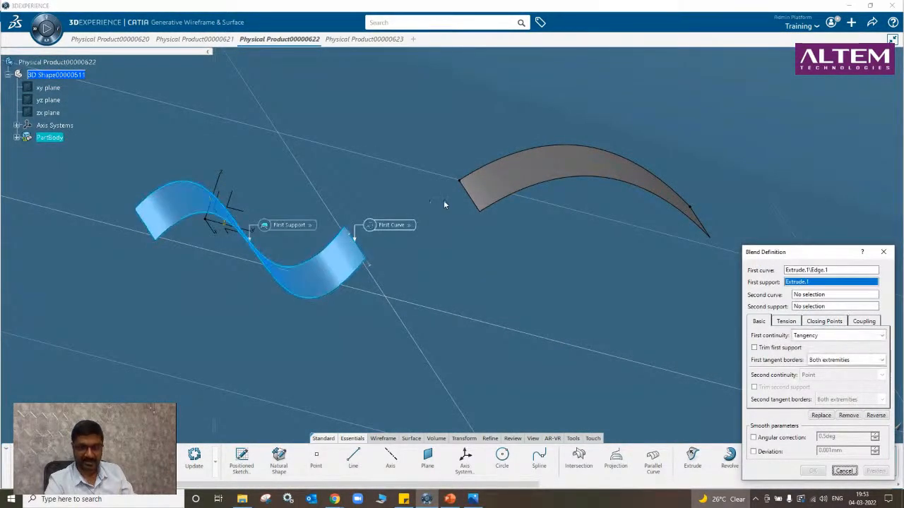
click(469, 193)
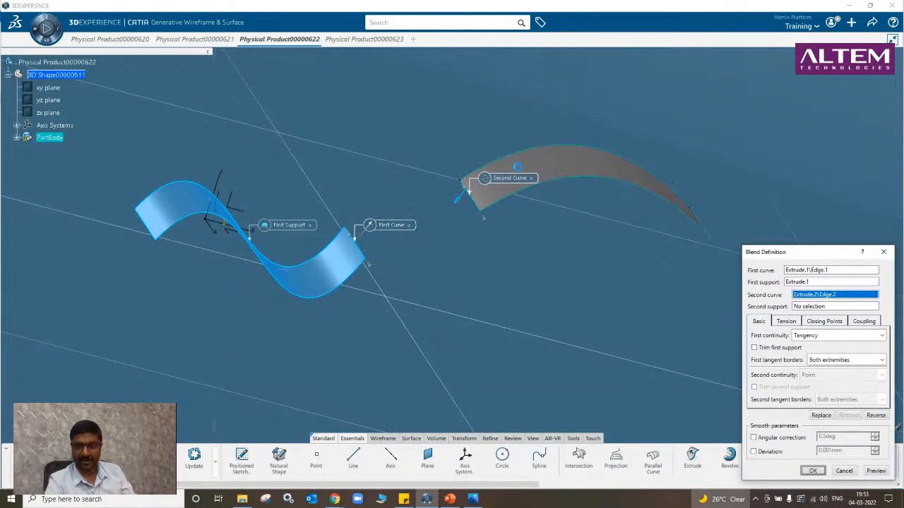
click(473, 189)
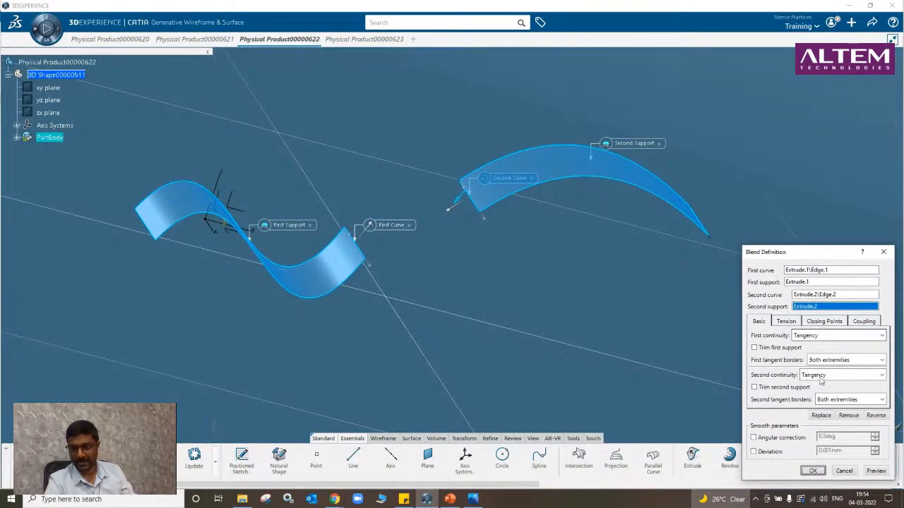
click(812, 471)
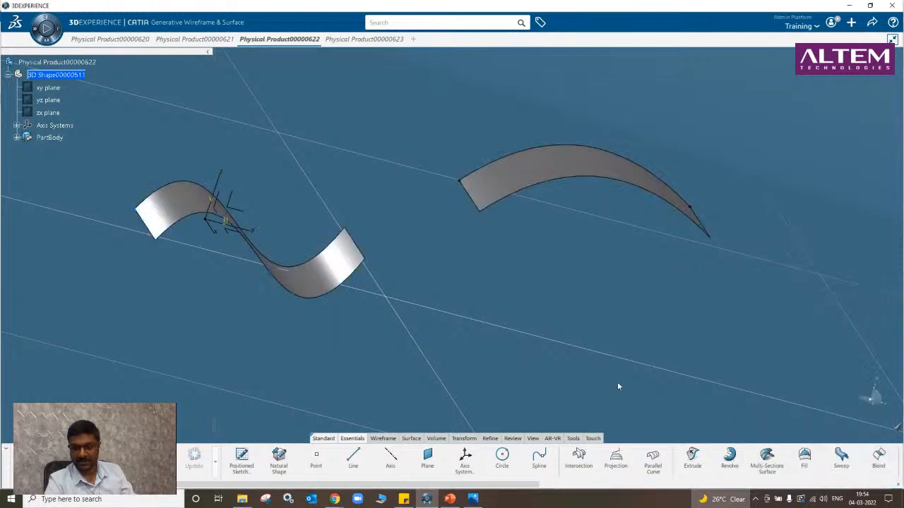
Start a Blend between the facing end edges of the wavy and arched surfaces without supports, and preview it.
click(878, 457)
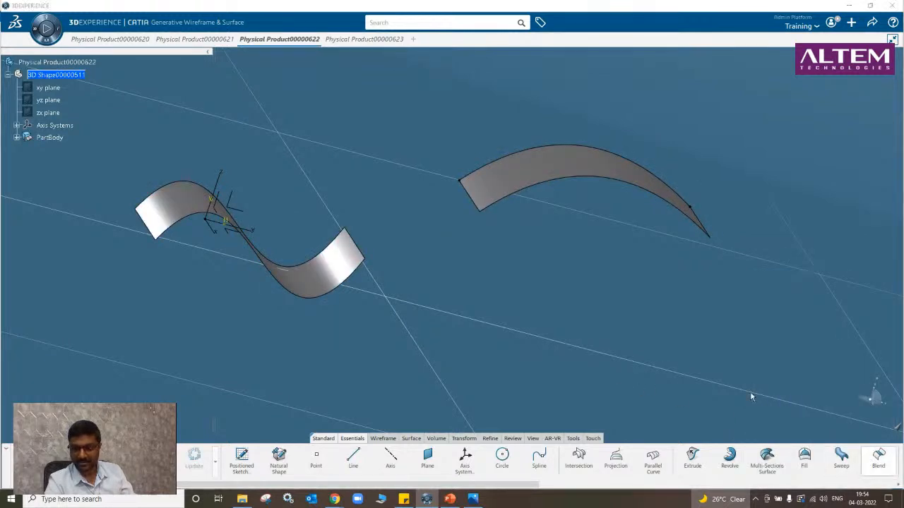
click(362, 248)
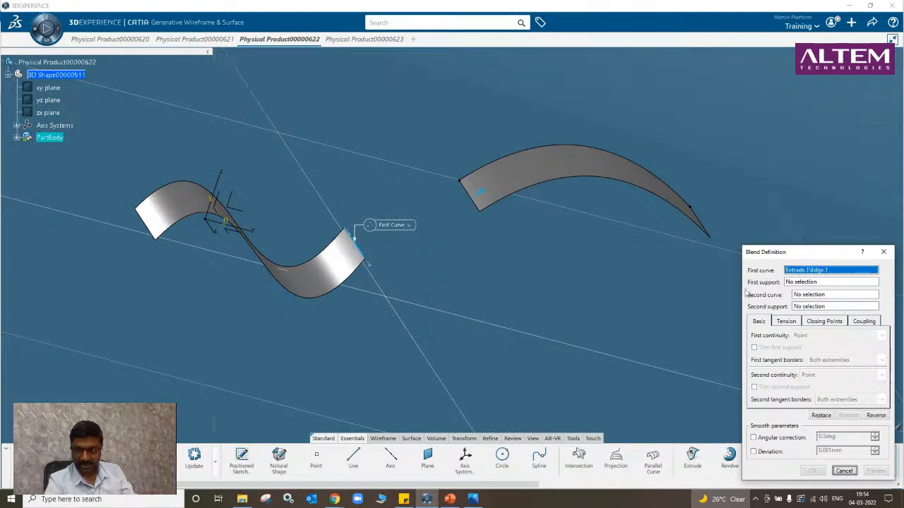
click(786, 294)
click(475, 202)
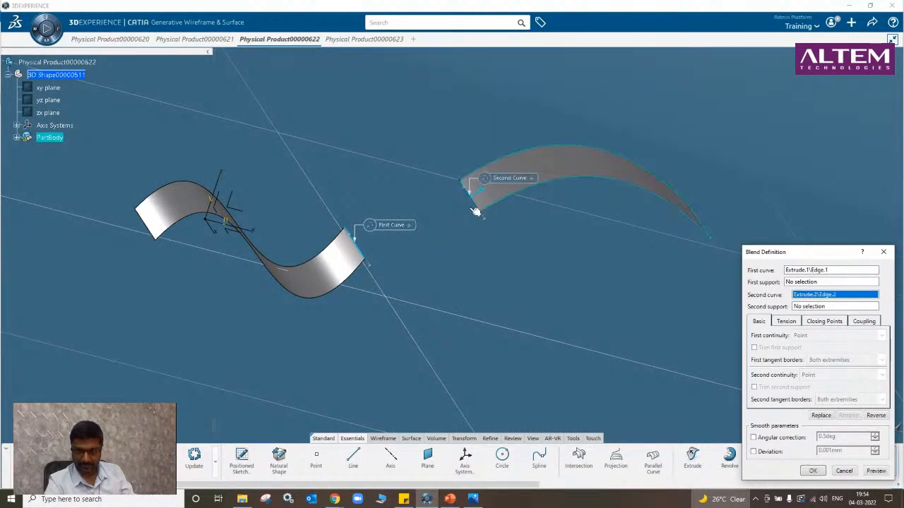
click(876, 471)
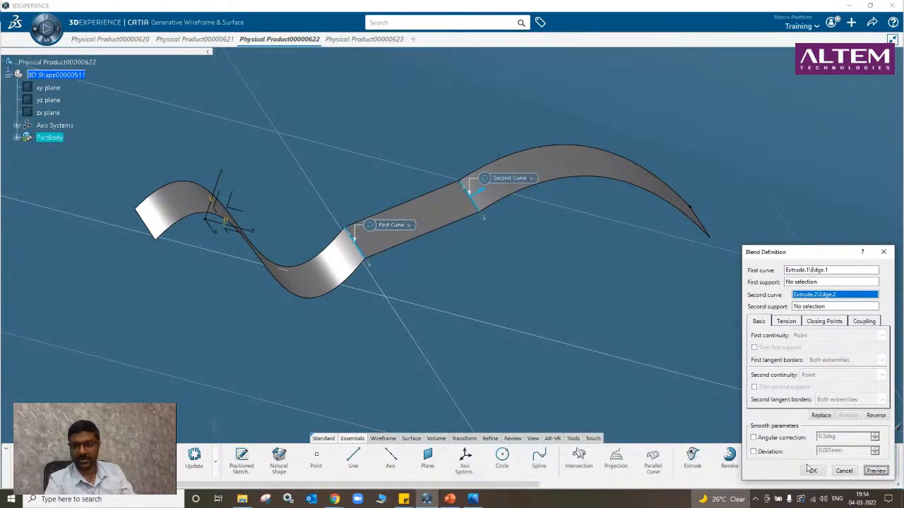
middle_drag(498, 240, 466, 328)
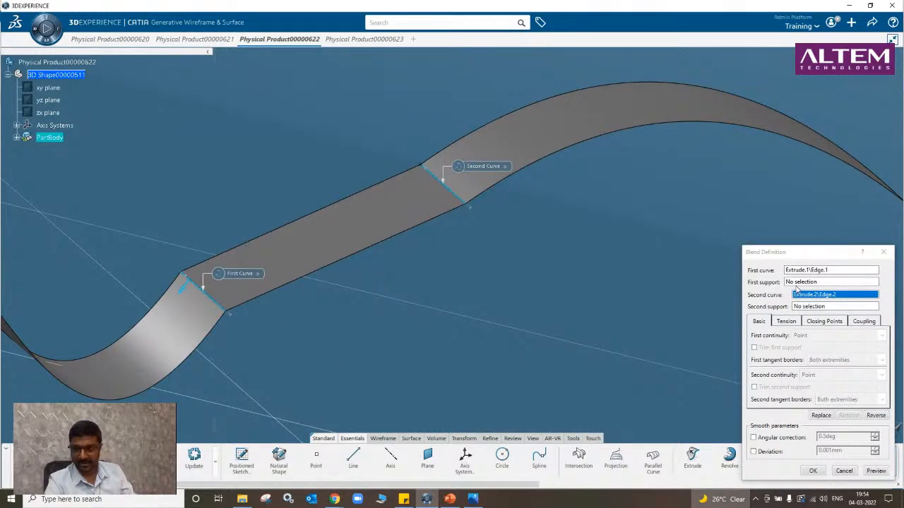
Add the wavy surface as first support and the arched surface as second support with Tangency continuity, preview and create the blend.
click(796, 282)
click(185, 322)
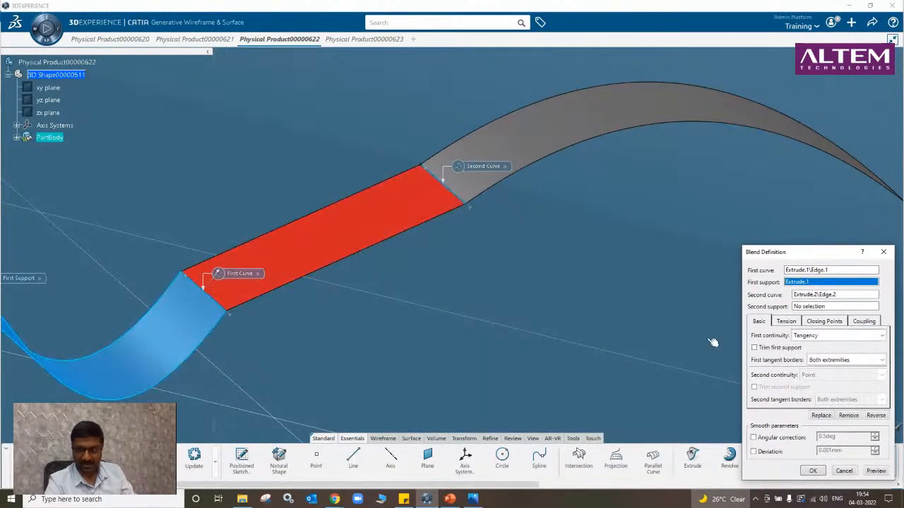
click(799, 307)
click(600, 134)
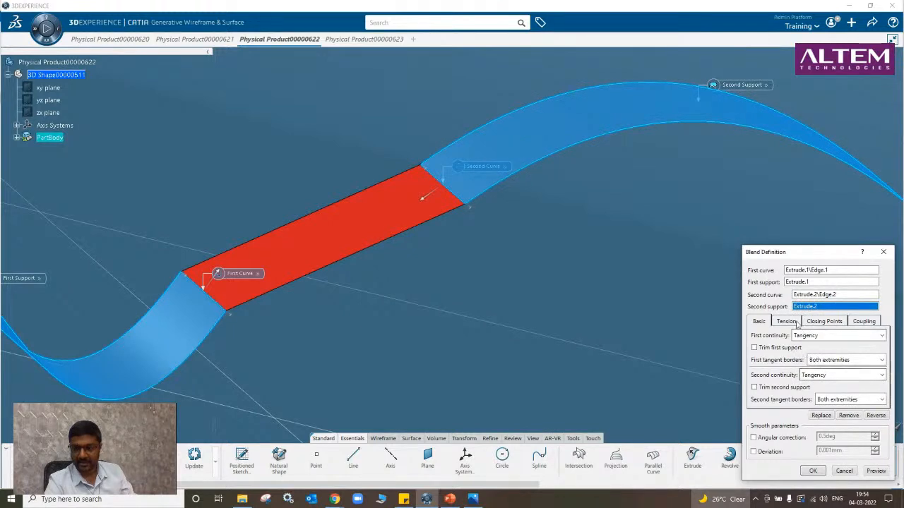
click(876, 471)
middle_drag(566, 381, 442, 322)
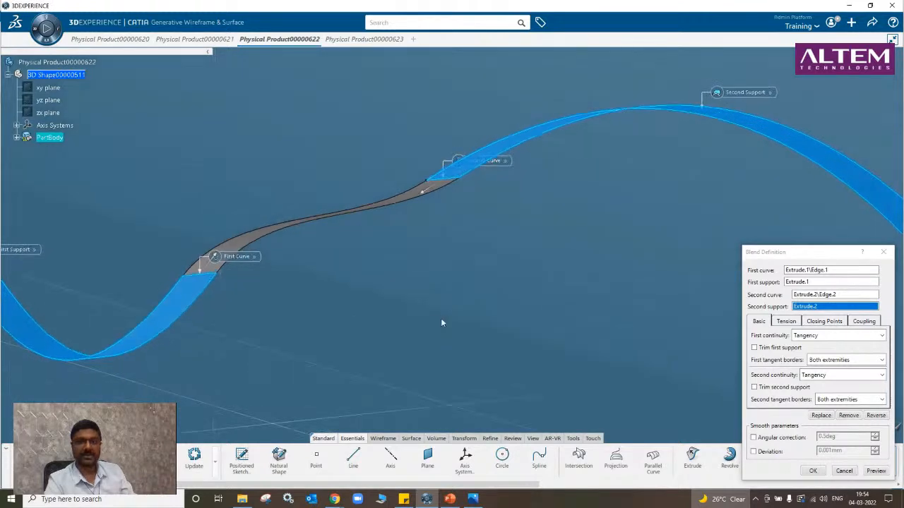
click(813, 471)
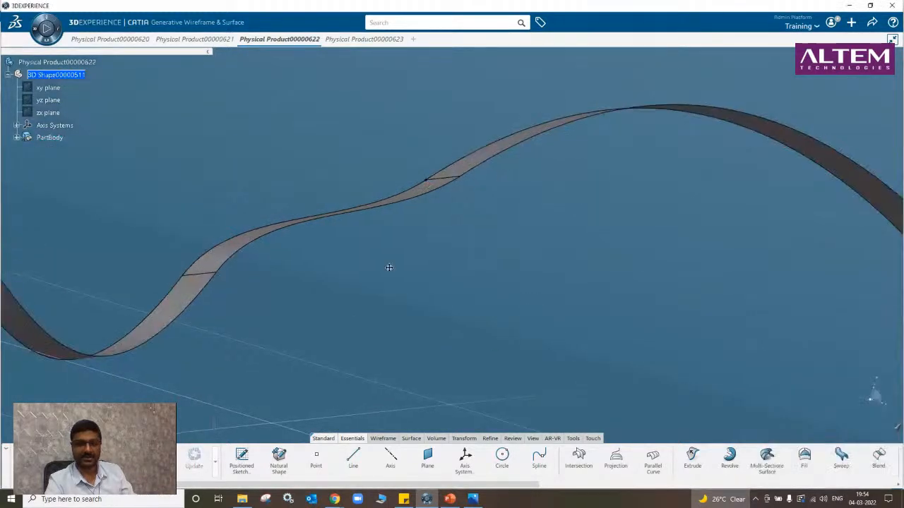
middle_drag(389, 264, 280, 259)
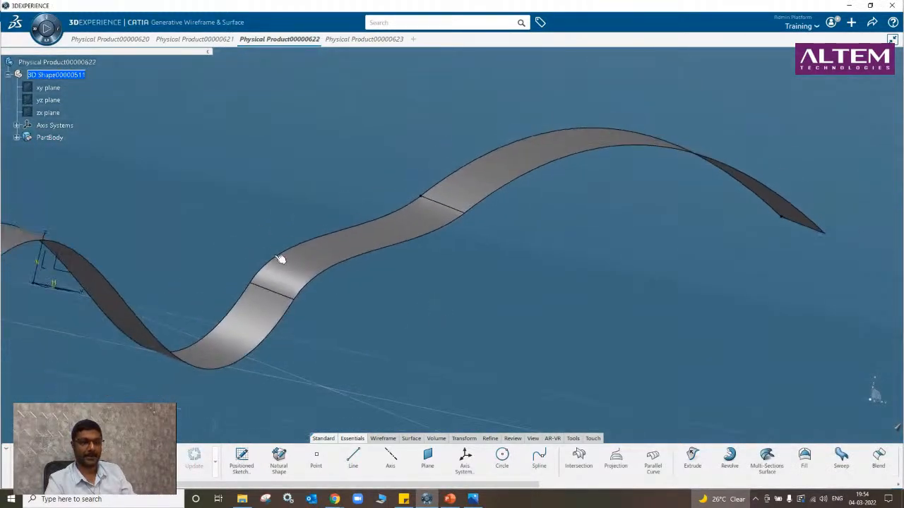
Reopen the blend between the wavy and arched surfaces, set its first tension T1 to 2.2 and preview it.
click(16, 138)
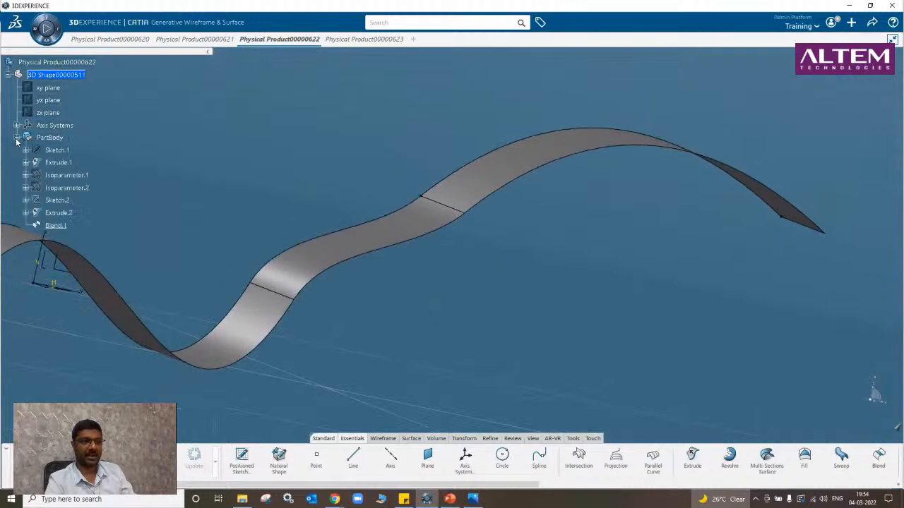
double_click(56, 225)
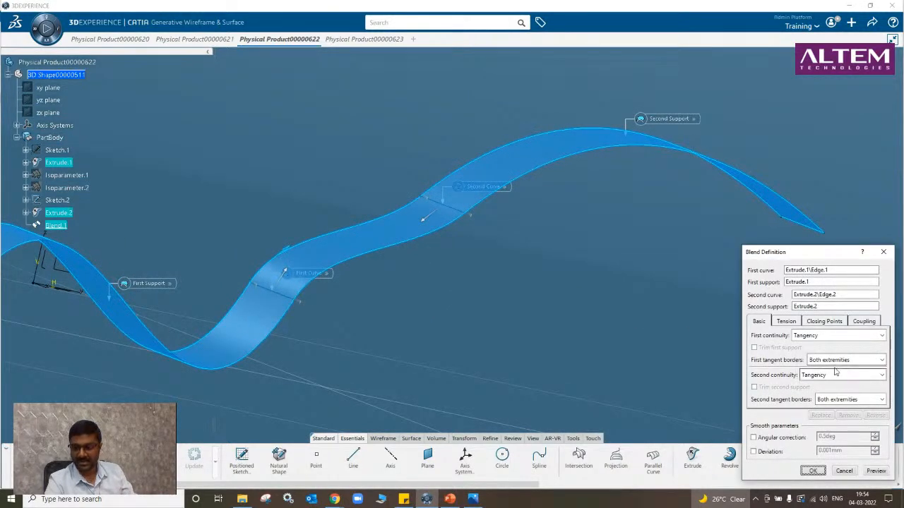
click(785, 322)
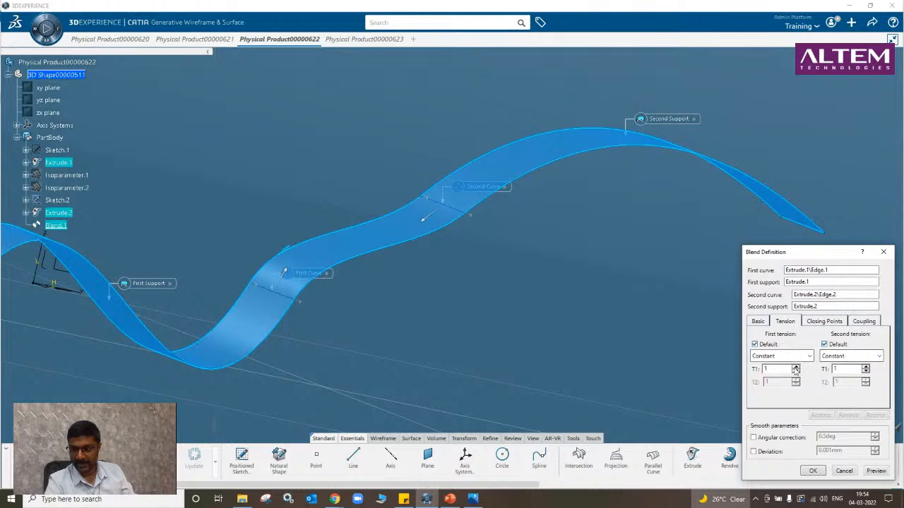
click(796, 367)
click(796, 367)
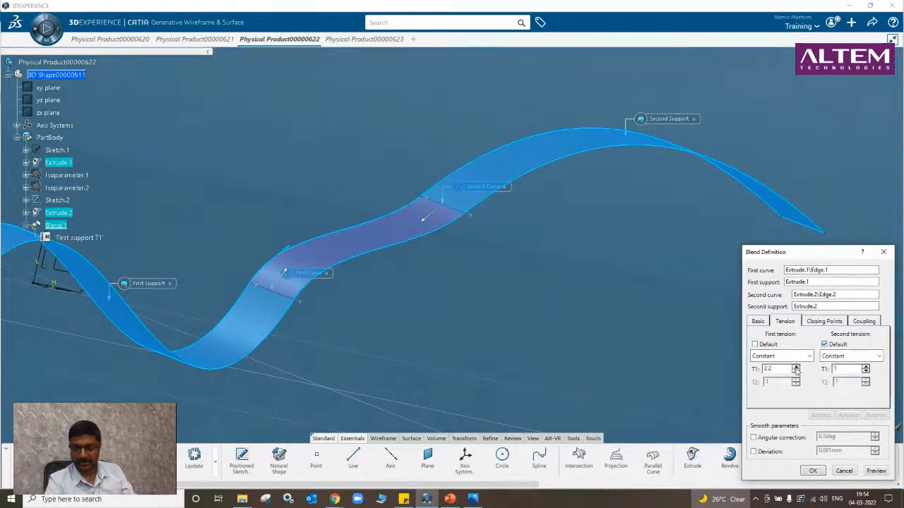
click(876, 472)
Set the blend's second tension T1 to 0.8, preview the shape and apply the edited blend.
click(865, 372)
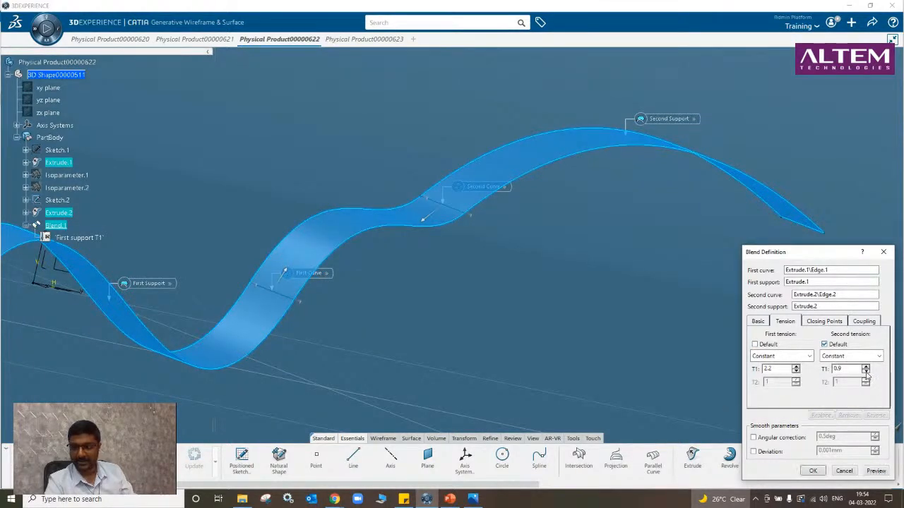
click(865, 371)
click(879, 473)
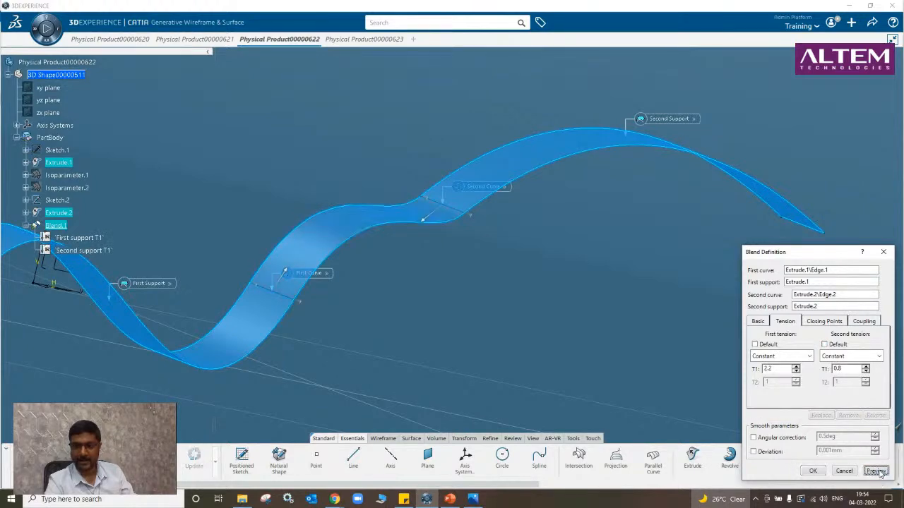
middle_drag(490, 261, 498, 311)
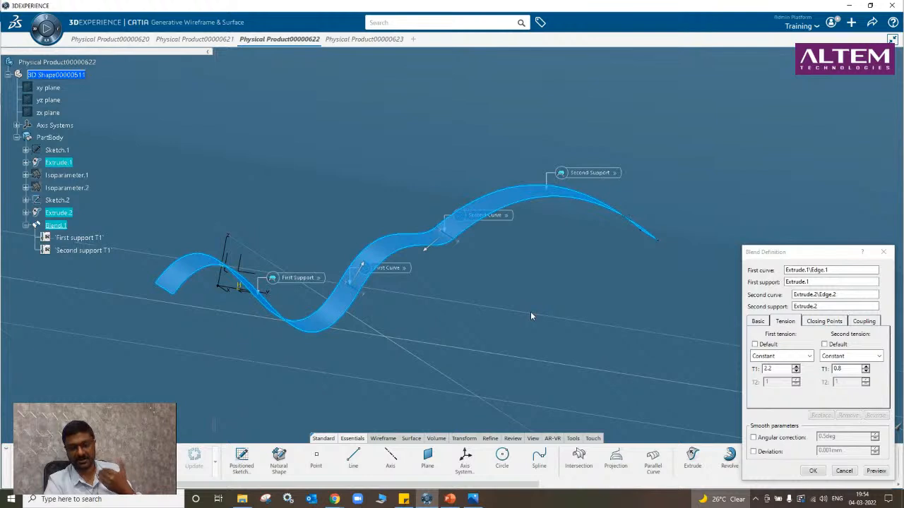
click(813, 471)
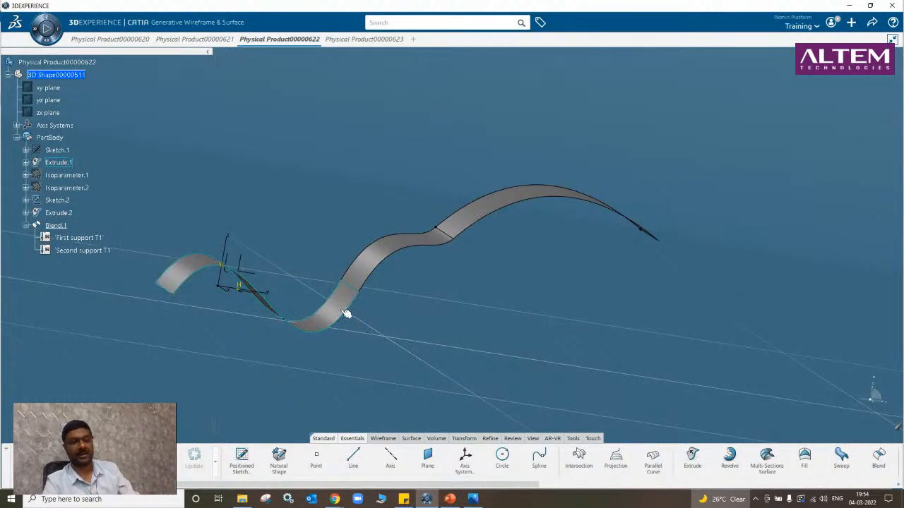
Join the blend with the wavy and arched extruded surfaces, keeping connectivity and manifold checks and a 0.001 mm merging distance.
middle_drag(359, 319, 374, 338)
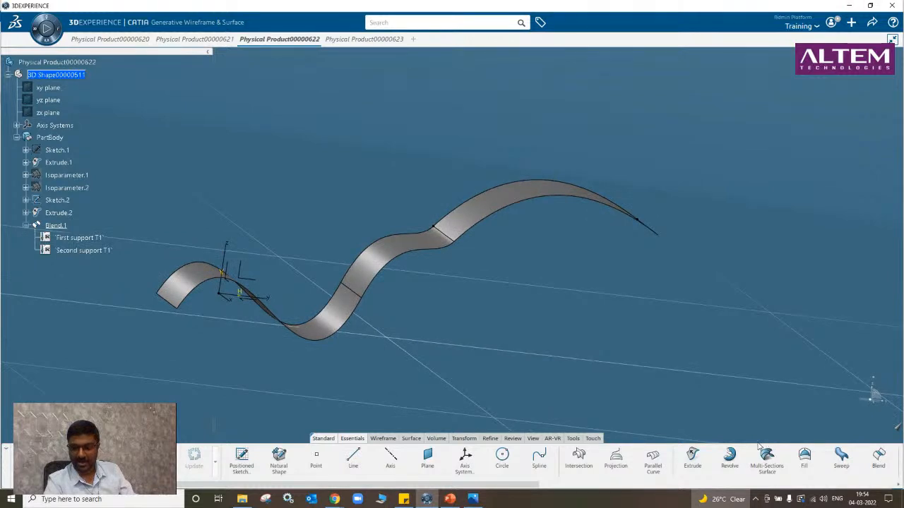
mouse_move(757, 444)
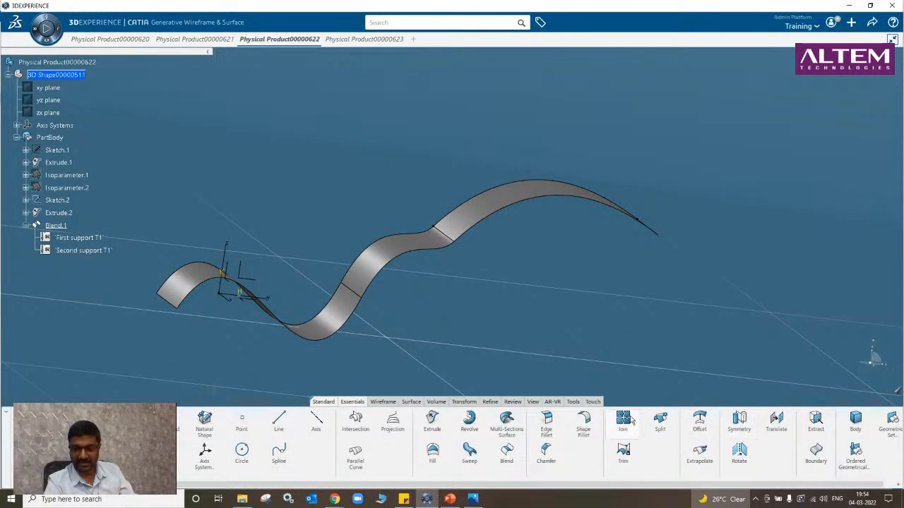
click(623, 422)
click(393, 259)
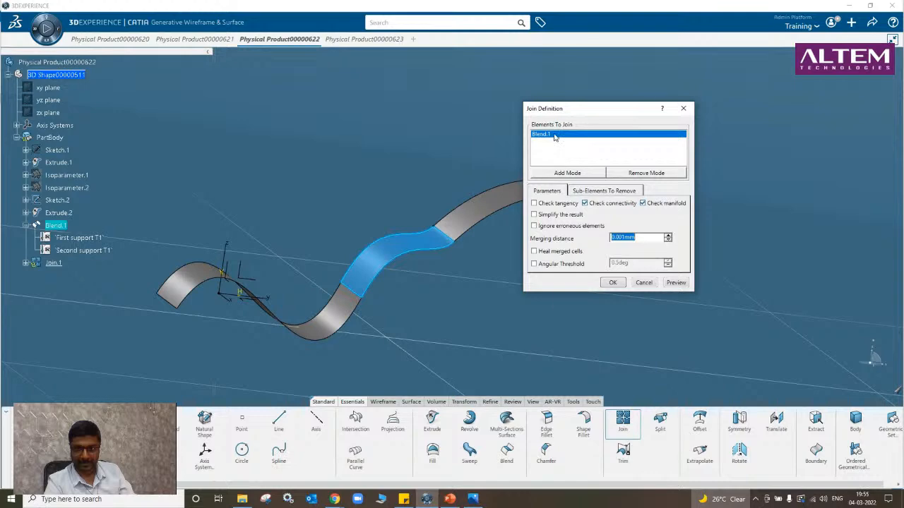
right_click(554, 134)
click(597, 287)
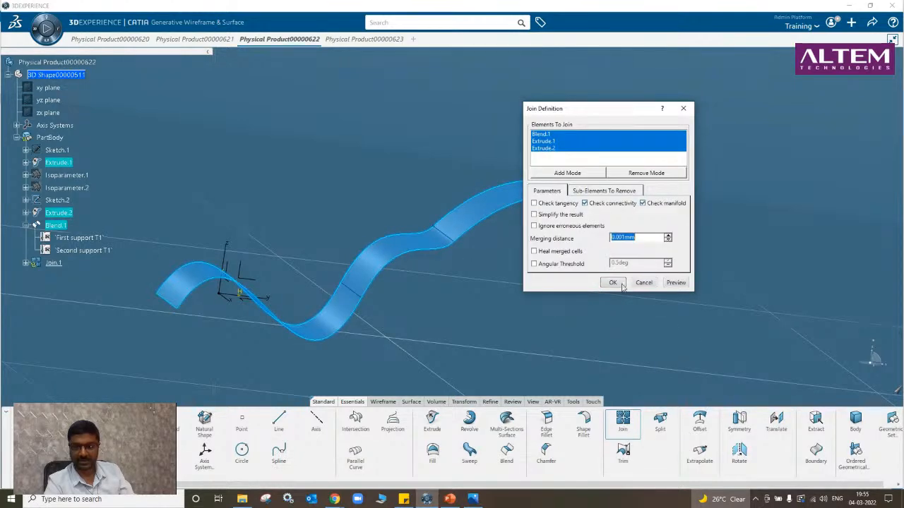
click(620, 283)
middle_drag(485, 307, 445, 321)
Hide the joined surface and the arched spline sketch.
right_click(73, 264)
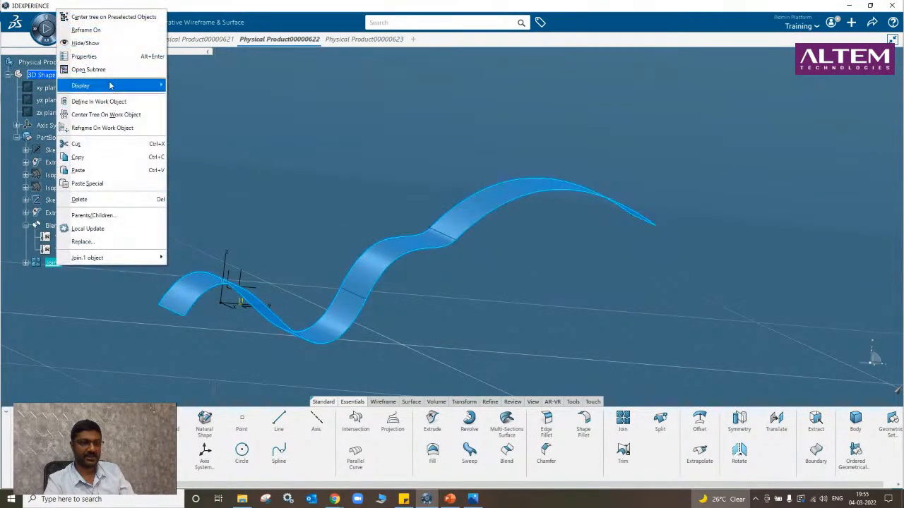
click(113, 41)
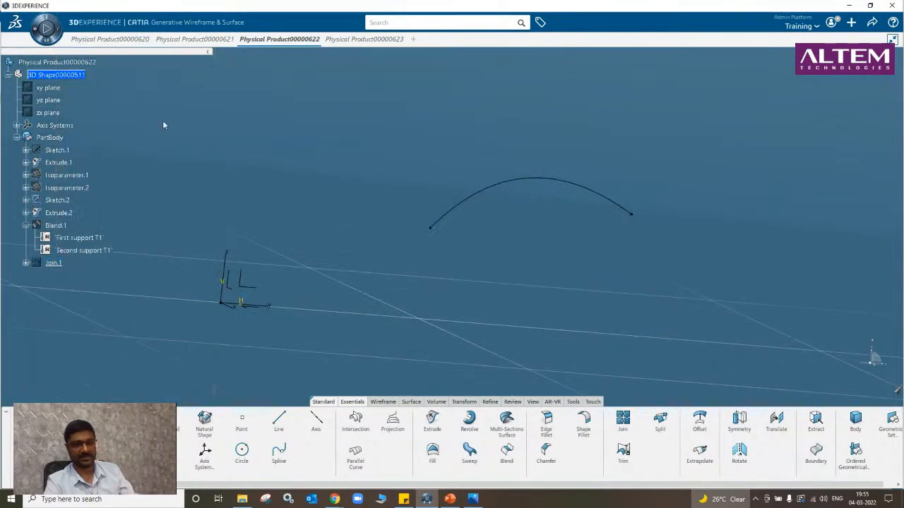
right_click(540, 179)
click(565, 210)
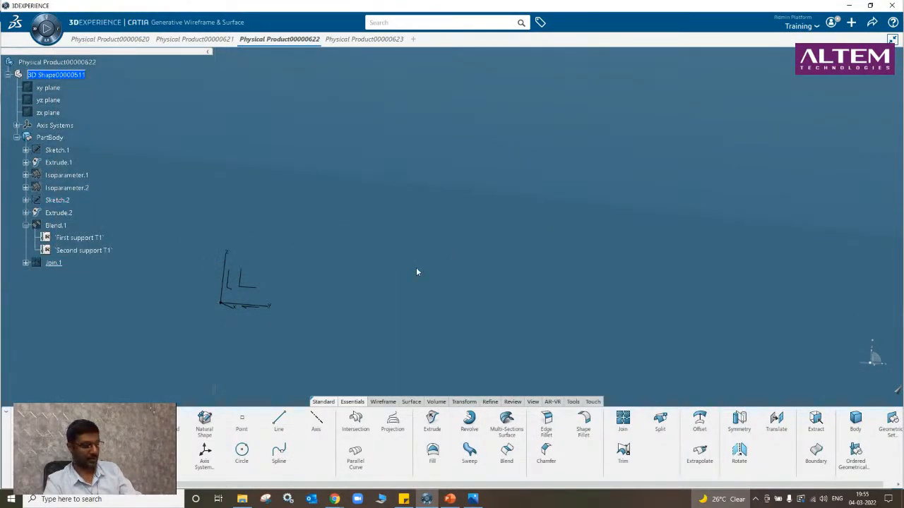
Undo the hiding of the arched sketch and the joined surface.
key(ctrl+z)
click(322, 298)
key(ctrl+z)
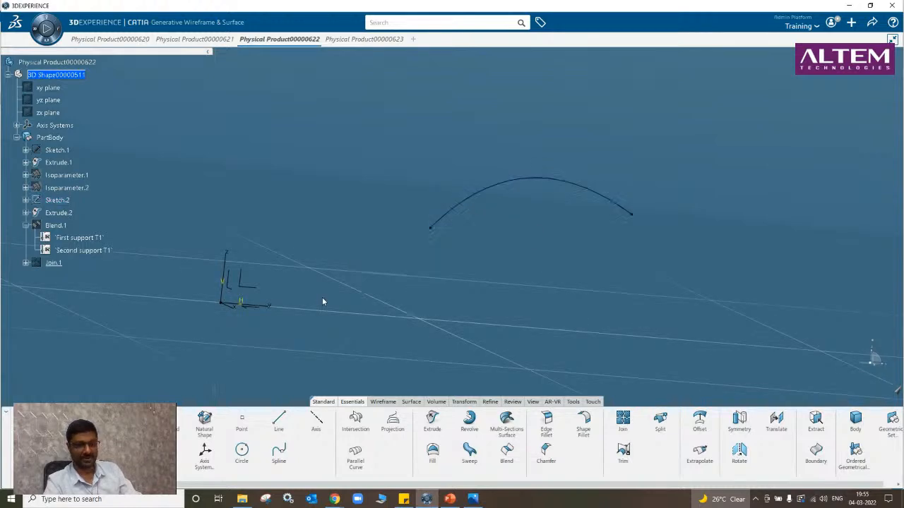
key(ctrl+z)
click(371, 320)
middle_drag(409, 316, 383, 358)
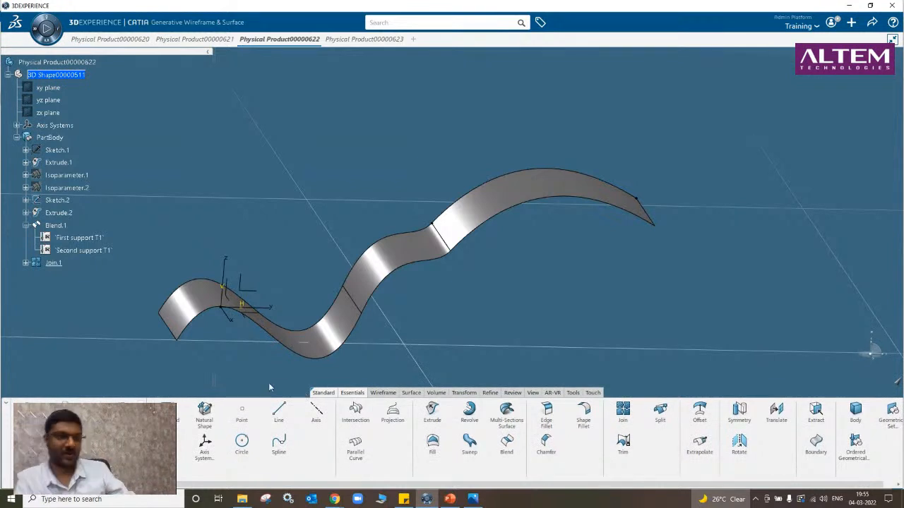
Switch to Physical Product00000623 and delete its sketch, extruded surface and extrapolation.
click(348, 41)
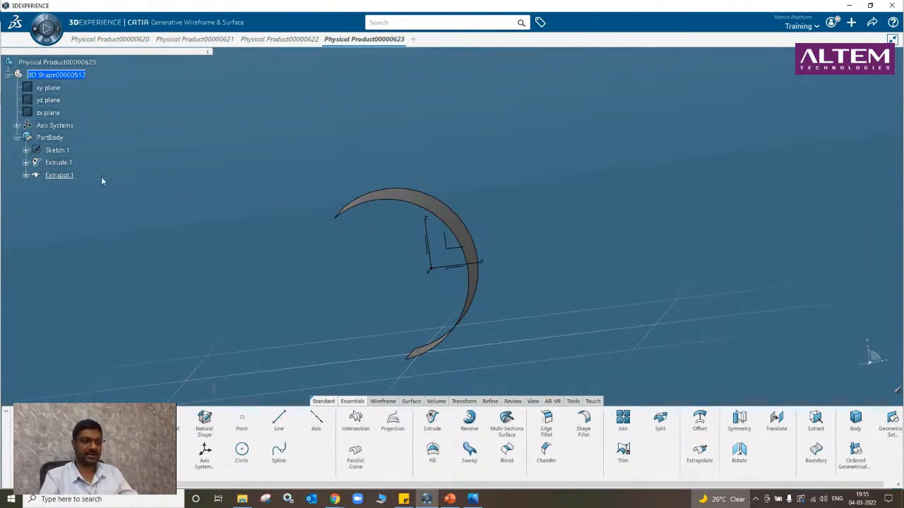
click(72, 151)
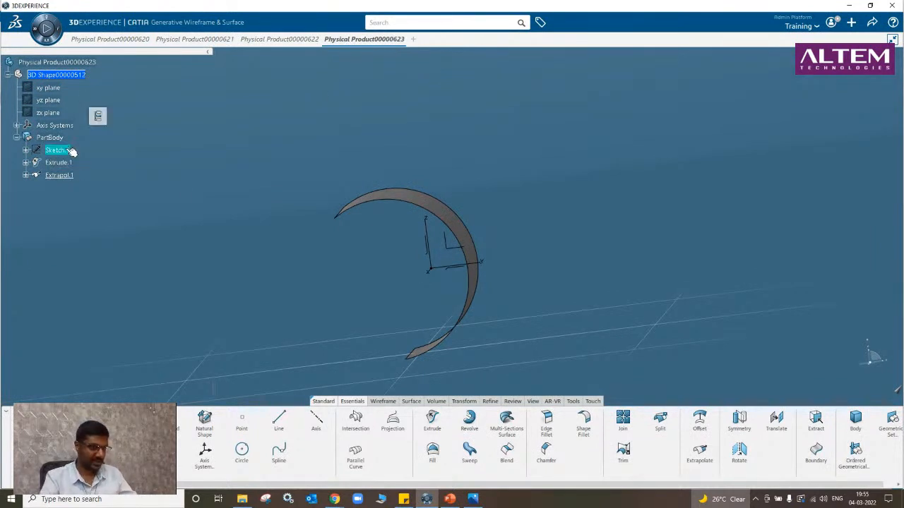
shift+click(61, 175)
right_click(65, 175)
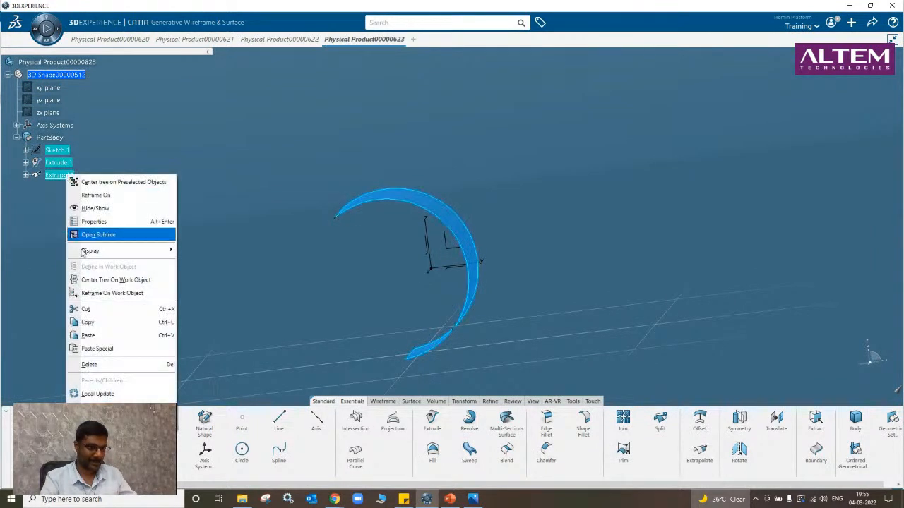
click(89, 365)
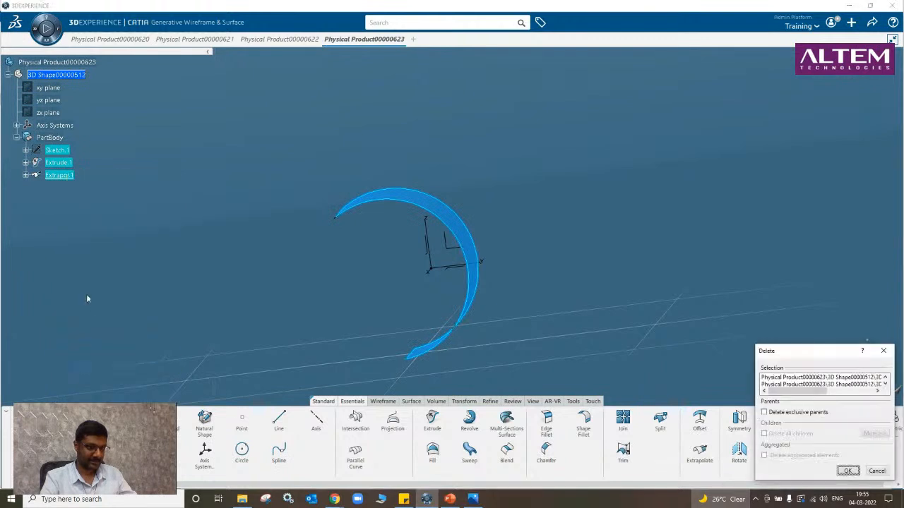
click(851, 469)
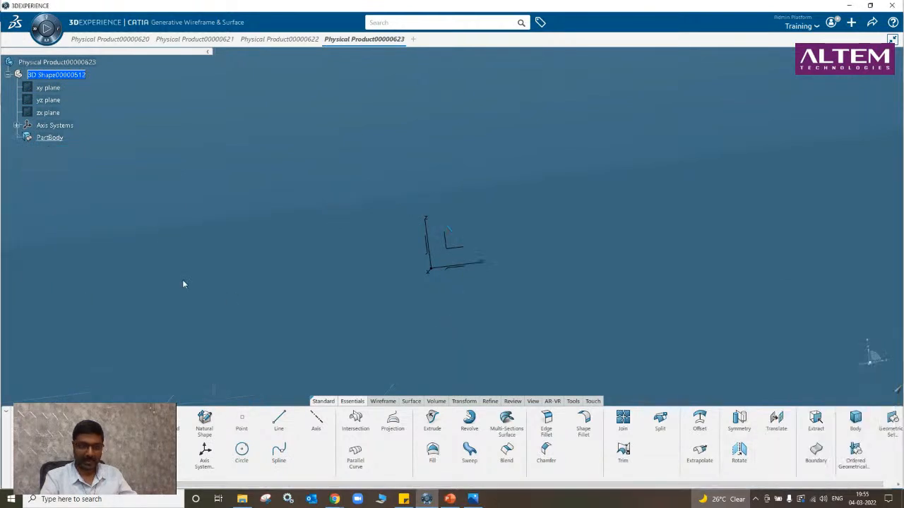
Insert a new geometrical set with the default name and start a Sphere surface centred on the absolute axis system's origin.
click(891, 421)
click(847, 471)
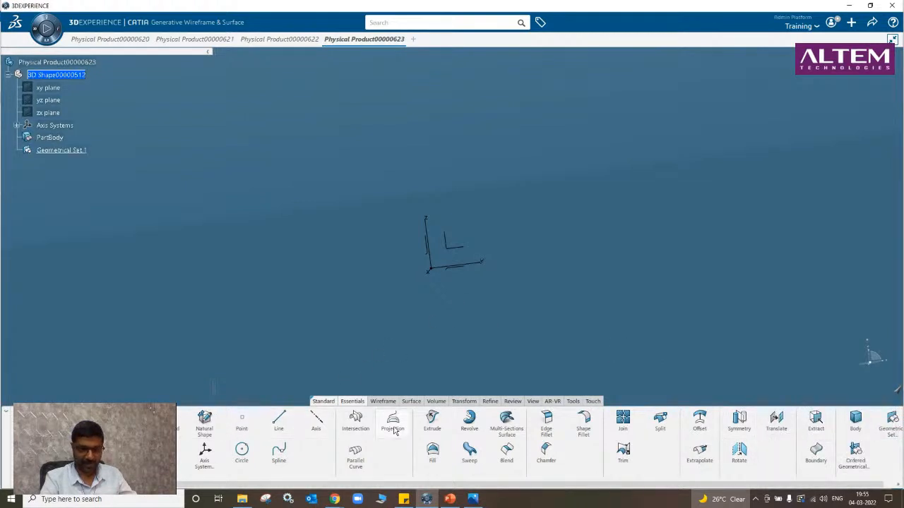
click(375, 402)
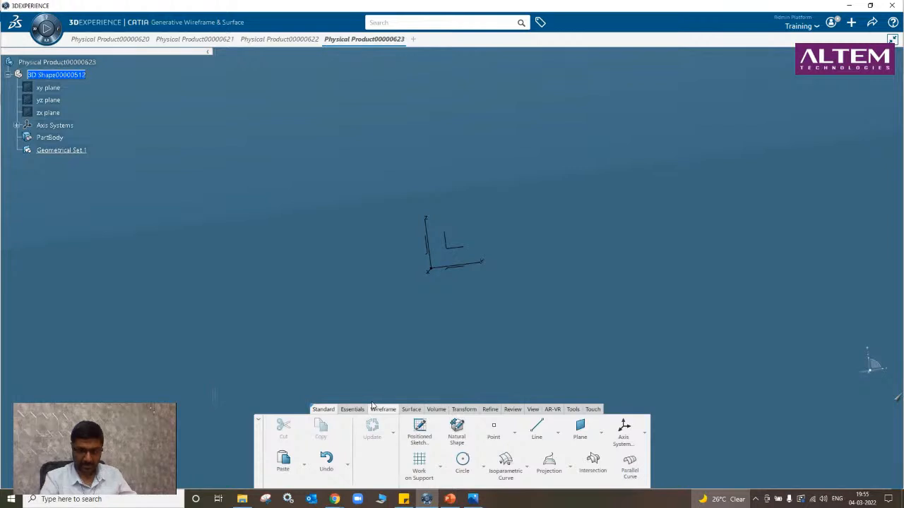
click(412, 411)
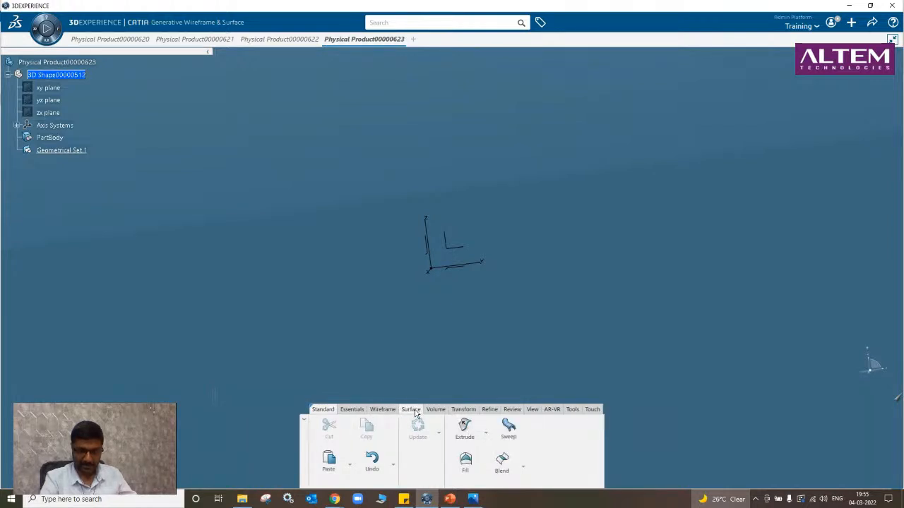
click(485, 435)
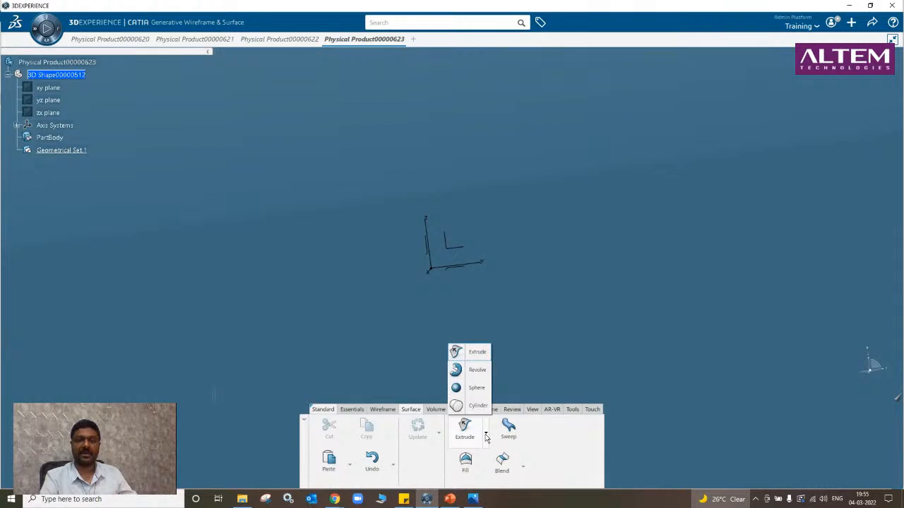
click(477, 390)
middle_drag(491, 322, 454, 332)
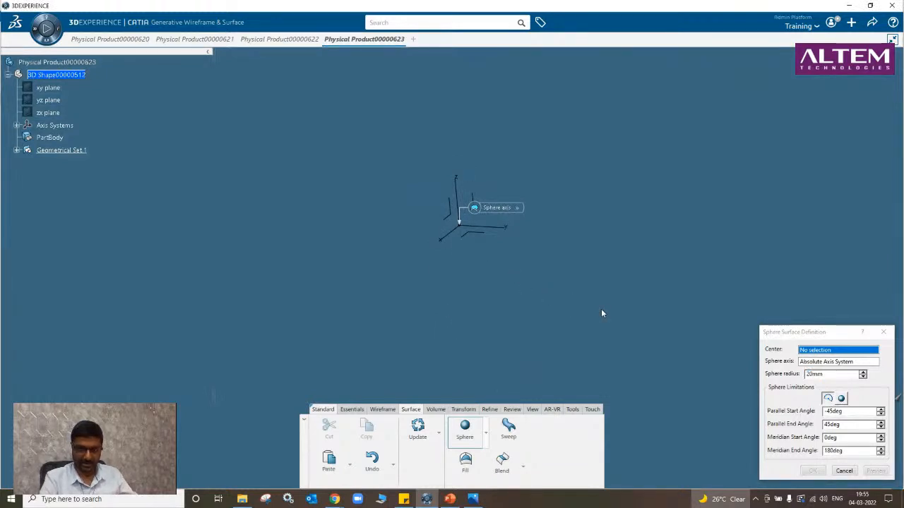
click(459, 226)
scroll(507, 269, up, 3)
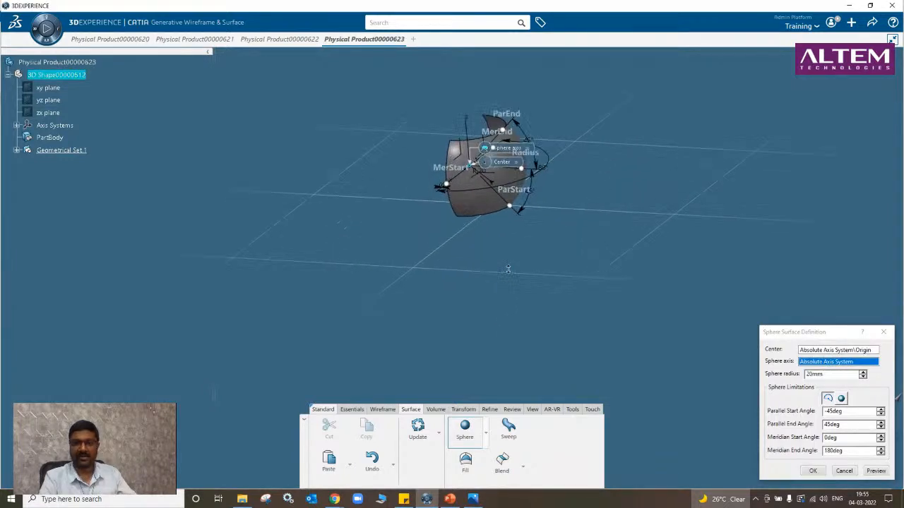
middle_drag(508, 269, 510, 288)
Try the complete sphere option, return to angular limits, and set the parallel end angle to 70° and meridian start angle to -89°.
click(840, 401)
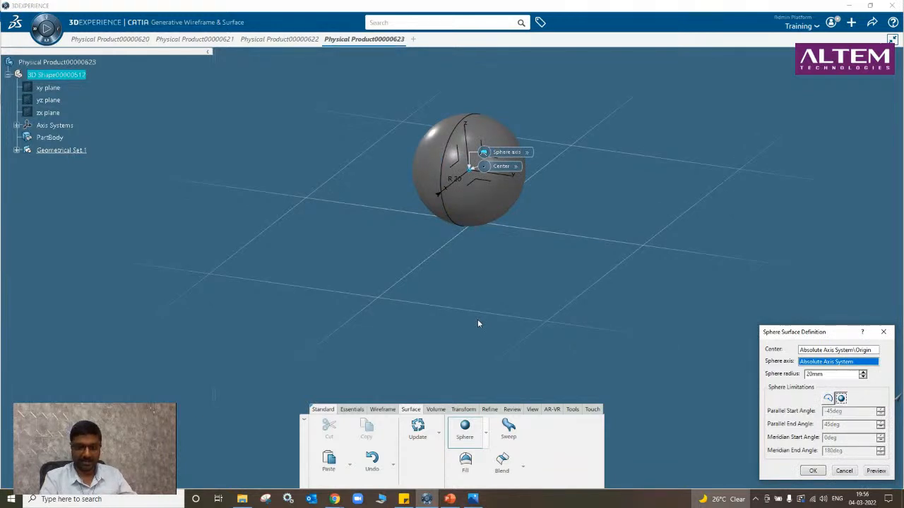
click(828, 398)
middle_drag(505, 327, 501, 364)
scroll(456, 248, up, 3)
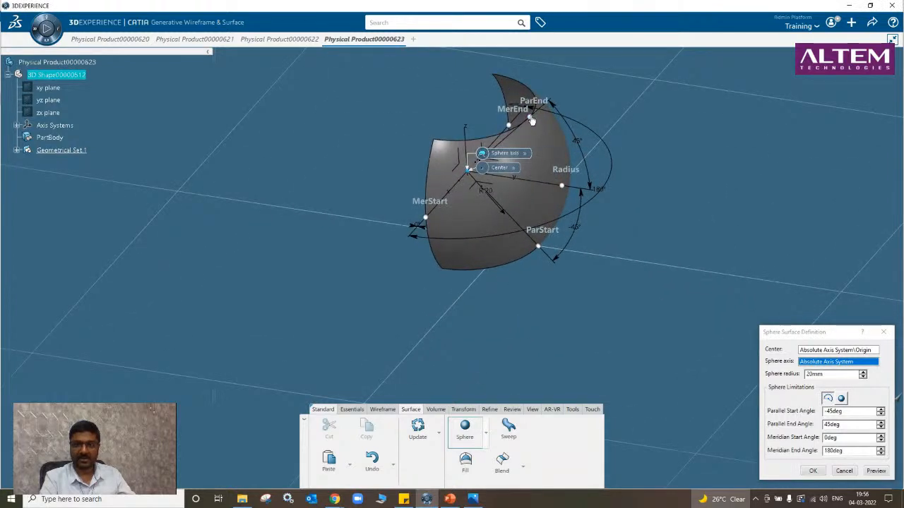
drag(529, 120, 497, 76)
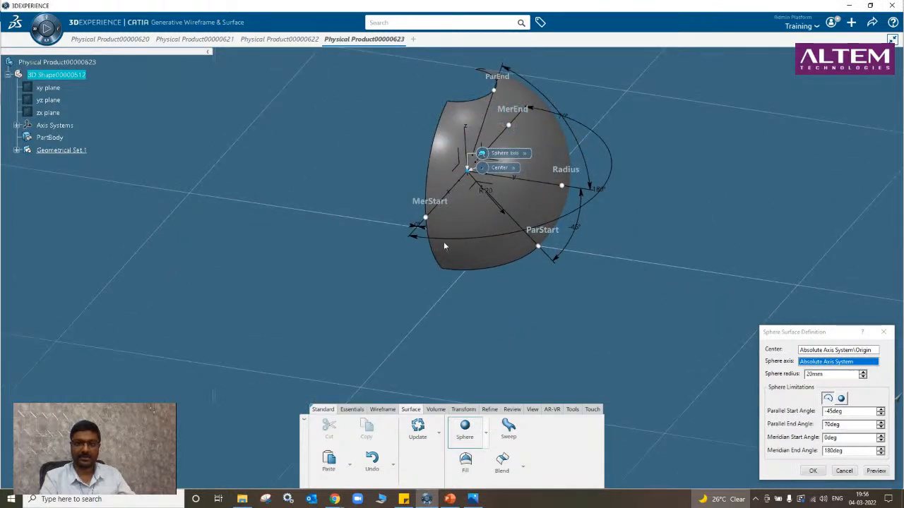
drag(415, 231, 311, 89)
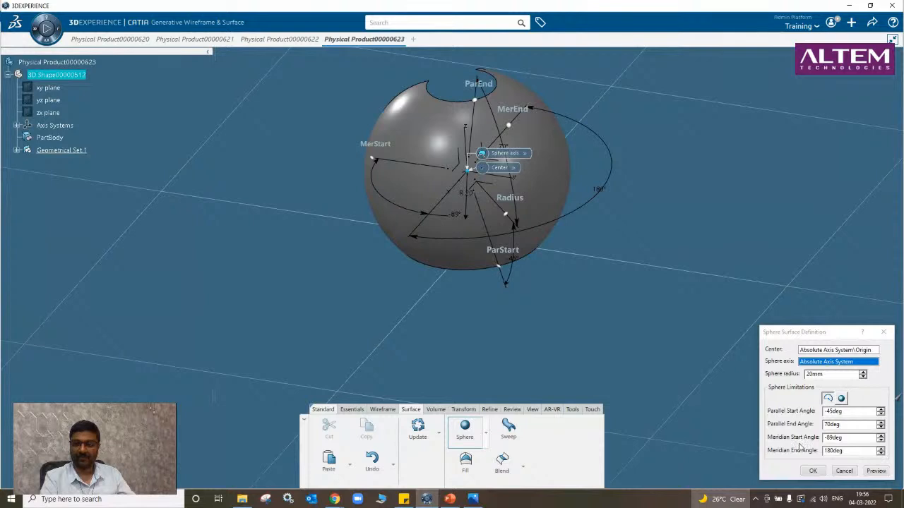
Make the 20 mm radius sphere complete instead of angle-limited and create it.
click(841, 398)
click(812, 471)
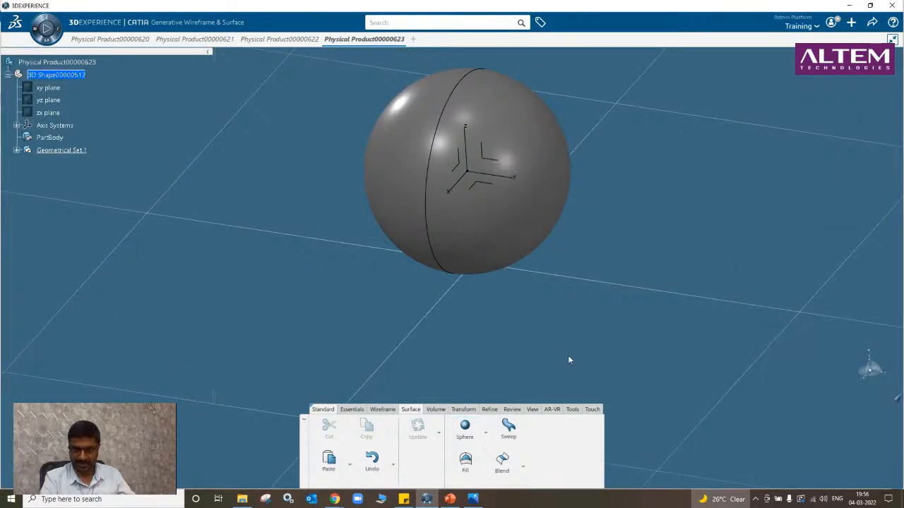
middle_drag(532, 343, 540, 387)
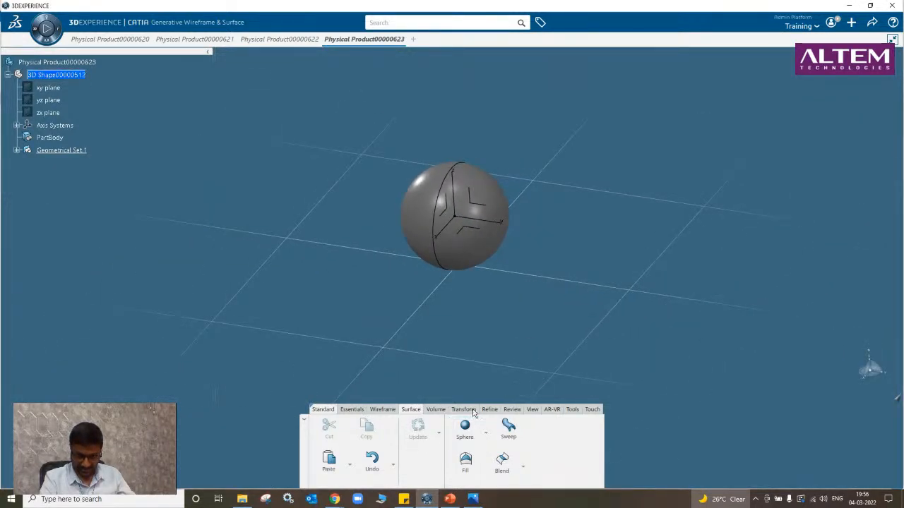
click(513, 411)
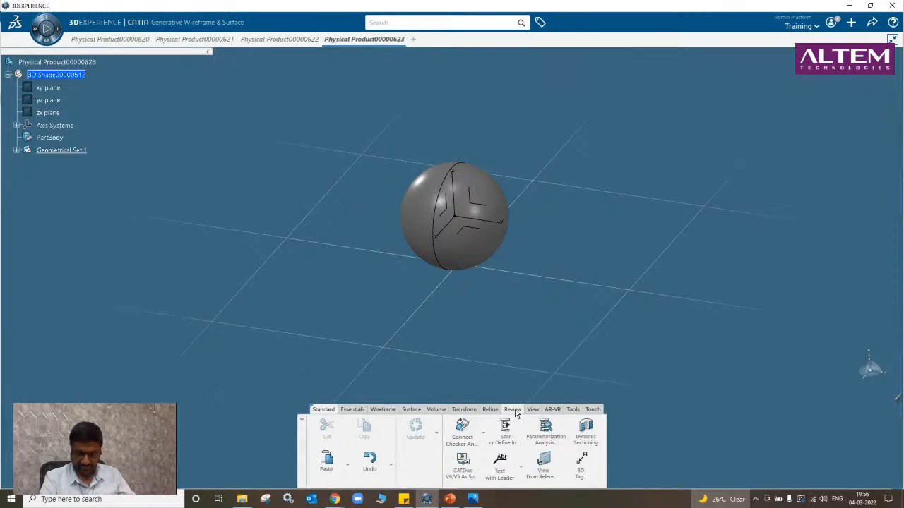
Section the sphere surface with Dynamic Sectioning to examine its interior, then exit the sectioning.
click(586, 428)
middle_drag(461, 351, 461, 100)
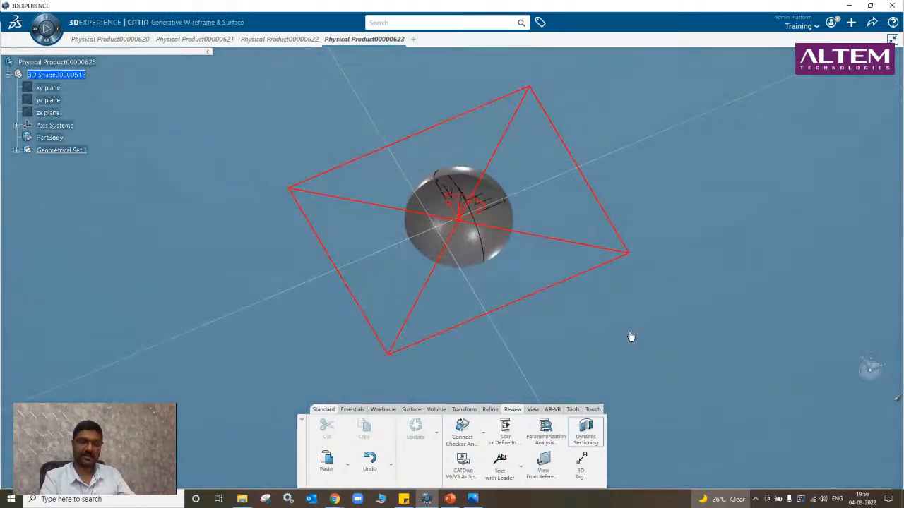
middle_drag(631, 336, 491, 333)
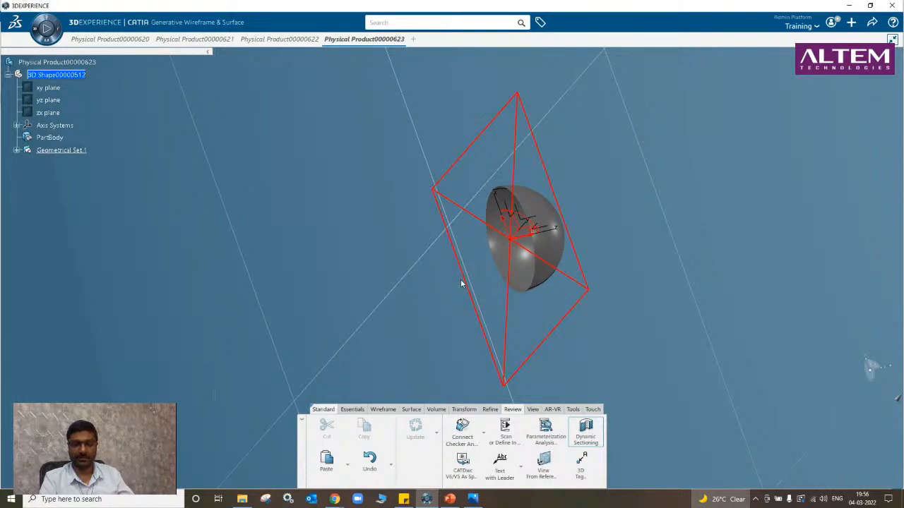
key(Escape)
Undo the creation of the sphere surface.
middle_drag(449, 248, 497, 364)
key(ctrl+z)
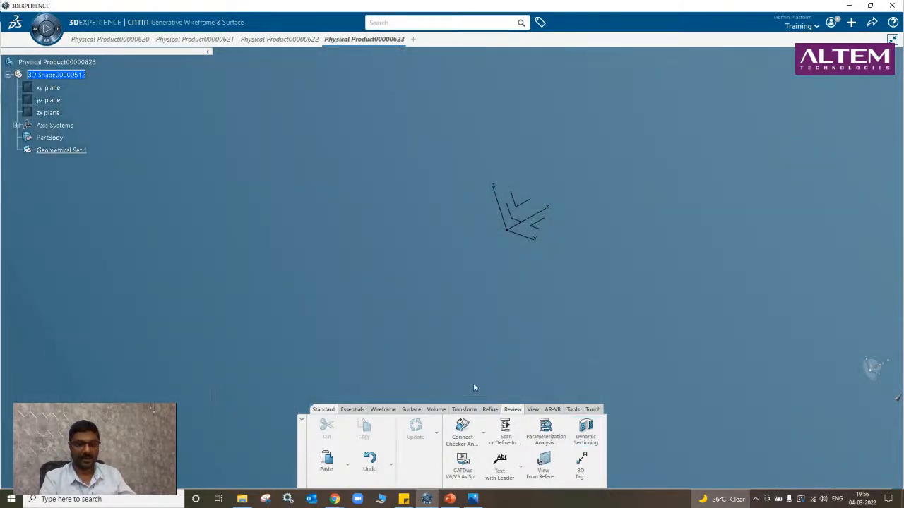
middle_drag(604, 355, 423, 383)
Sketch an S-shaped four-point spline beside the vertical axis on an absolute axis system plane, ending at about H 44 mm, V -54 mm.
click(377, 414)
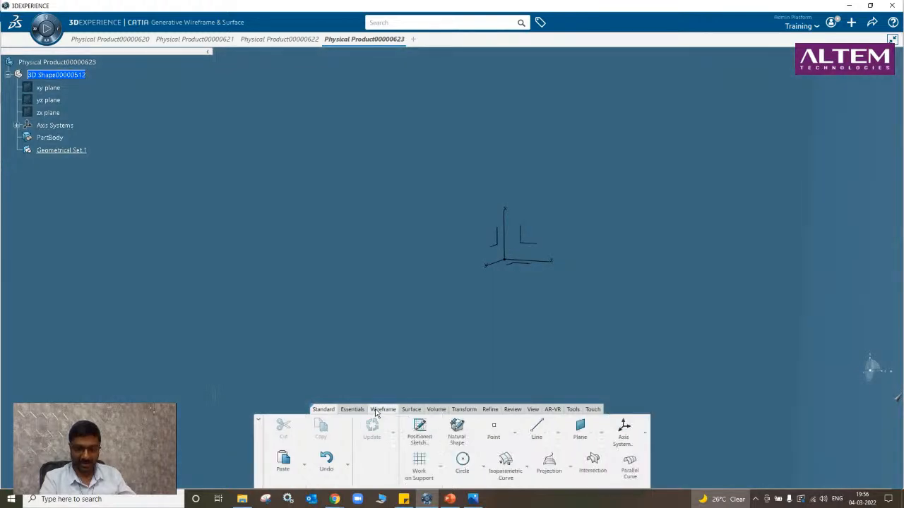
click(351, 409)
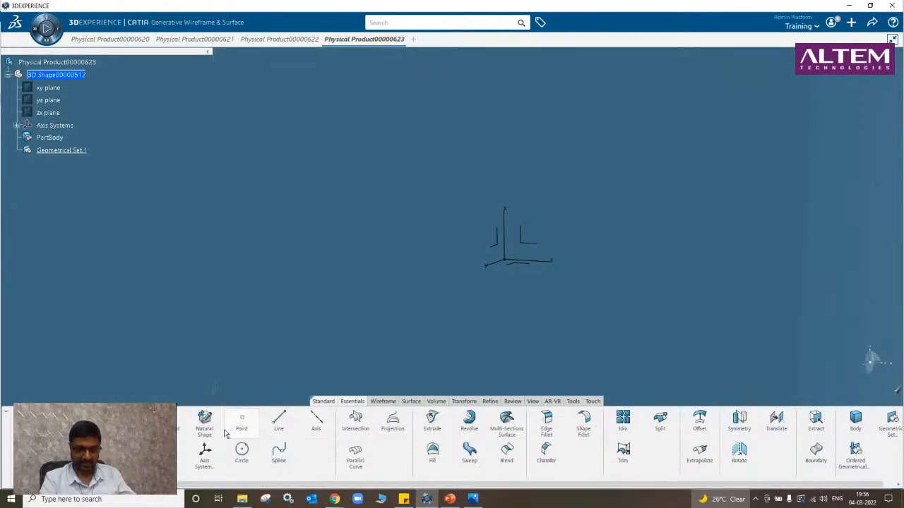
click(205, 453)
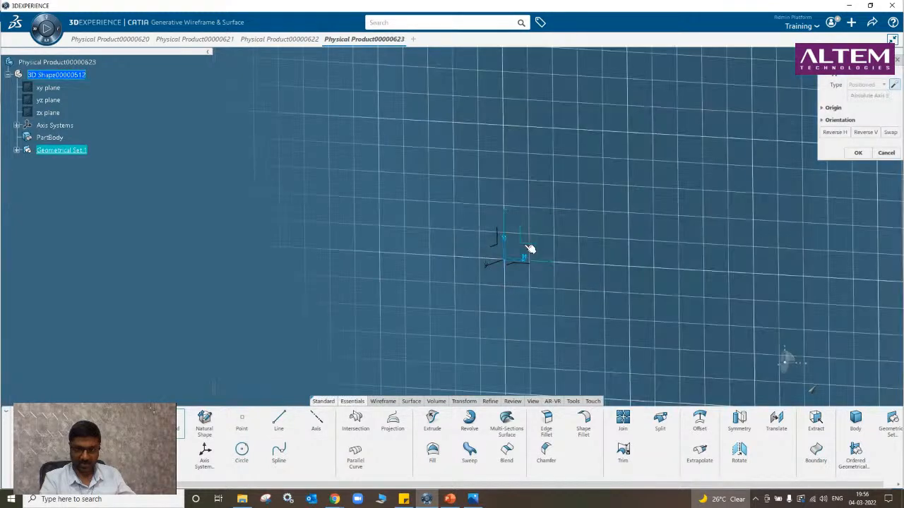
click(528, 247)
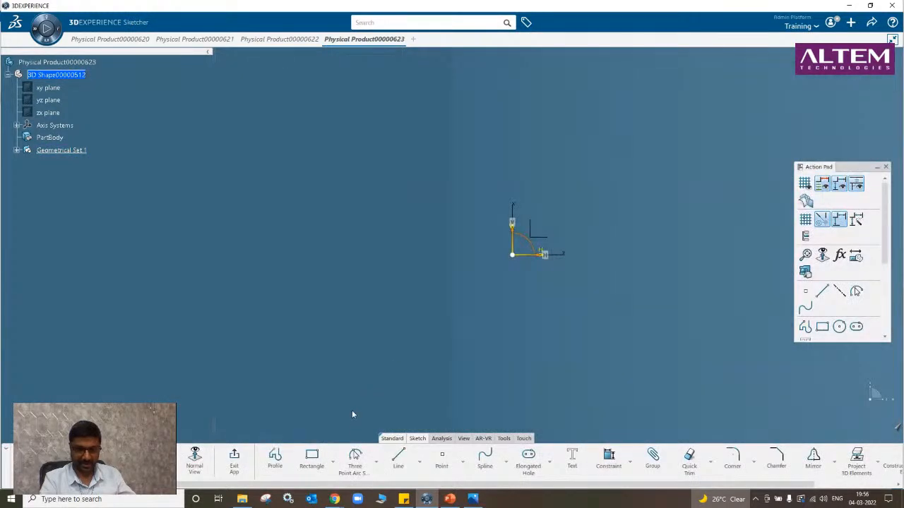
click(485, 458)
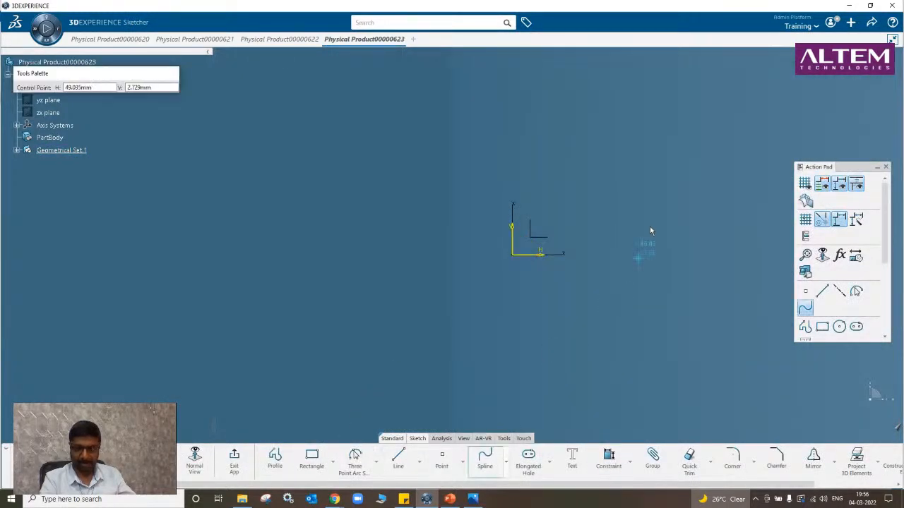
click(605, 221)
click(674, 329)
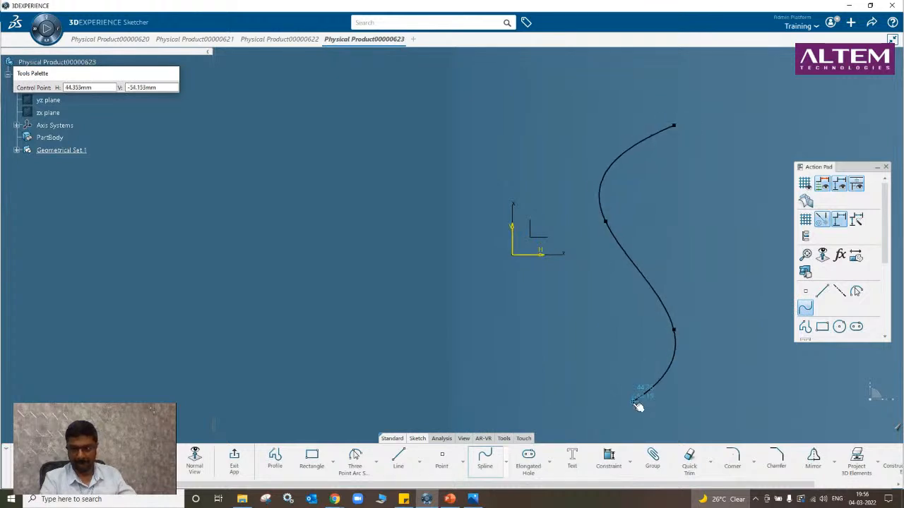
double_click(633, 402)
click(233, 460)
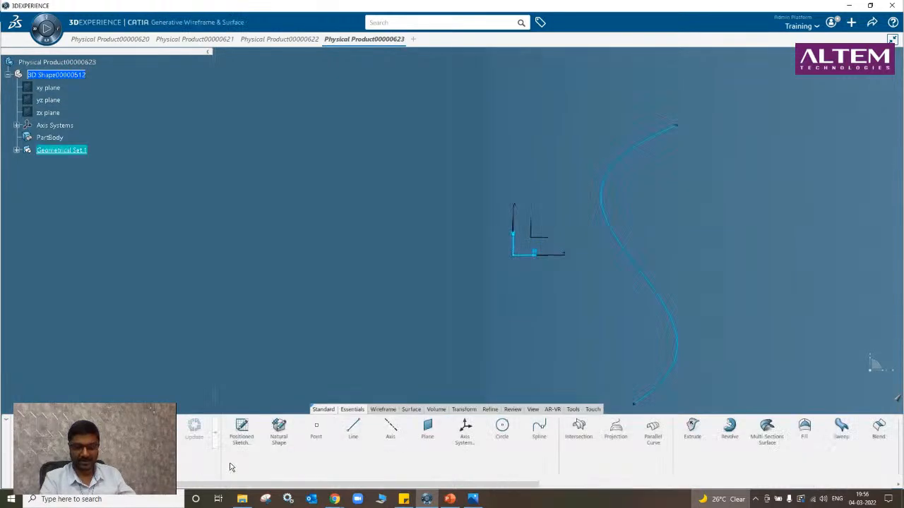
Revolve the spline sketch 360° around the vertical axis of the absolute axis system to create a surface.
click(382, 410)
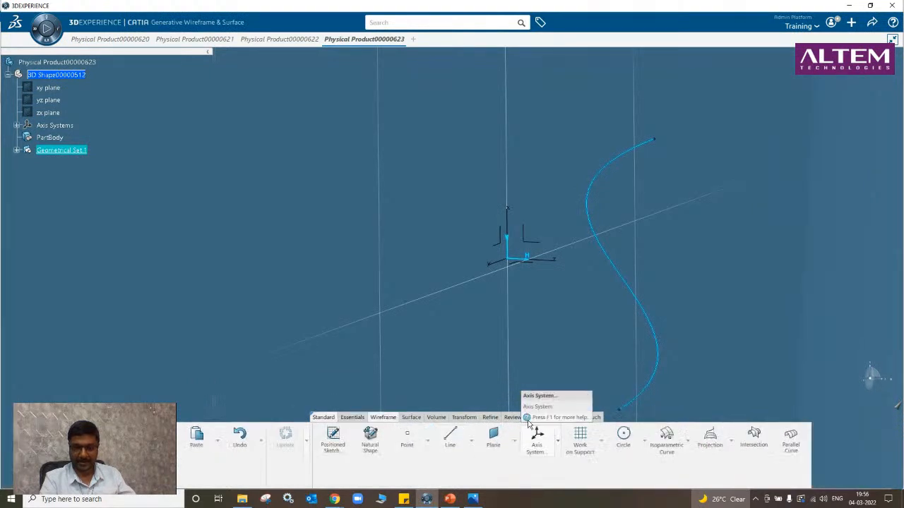
click(411, 418)
click(522, 442)
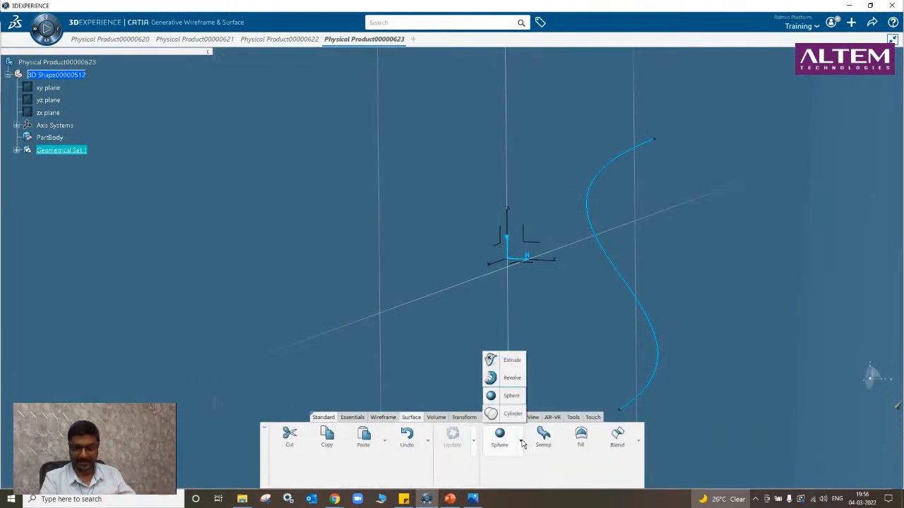
click(512, 378)
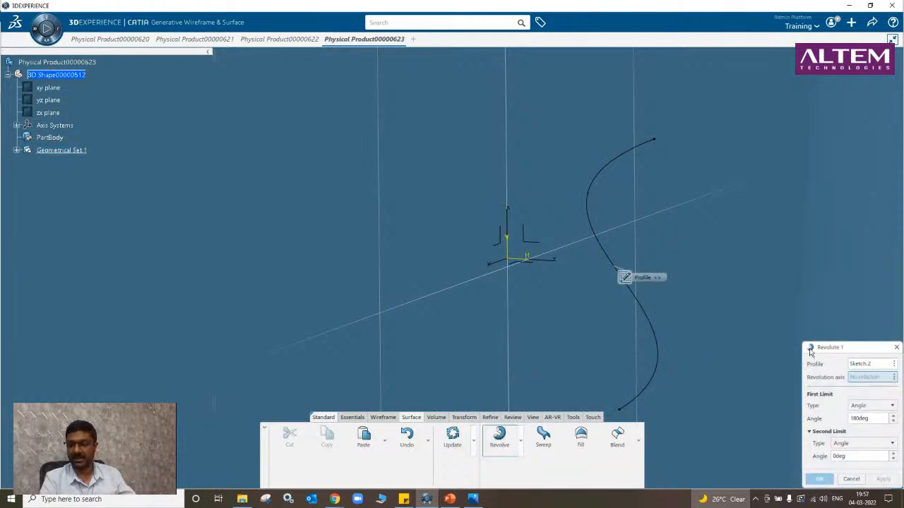
click(512, 218)
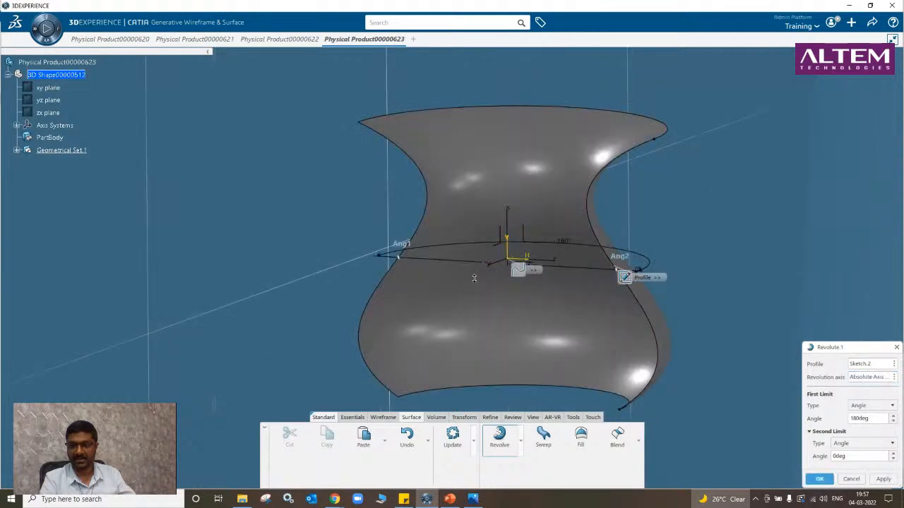
middle_drag(512, 218, 370, 348)
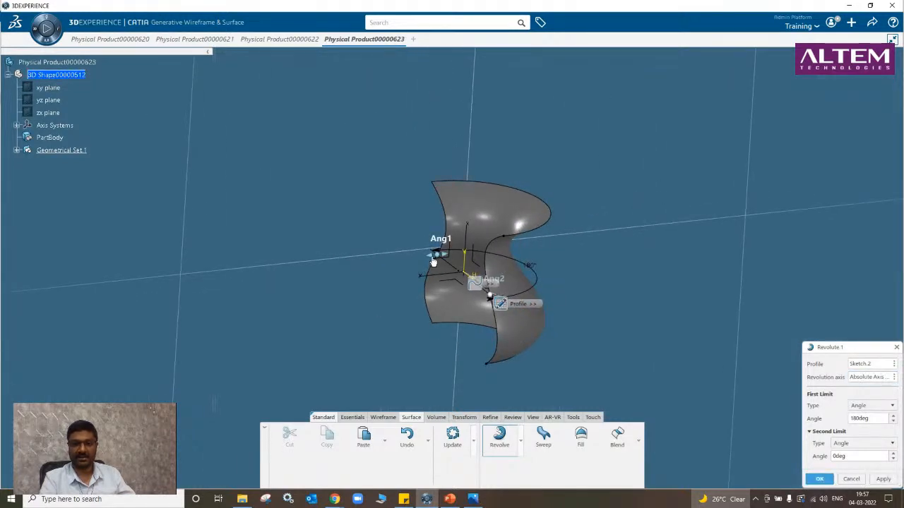
drag(433, 262, 487, 382)
double_click(854, 418)
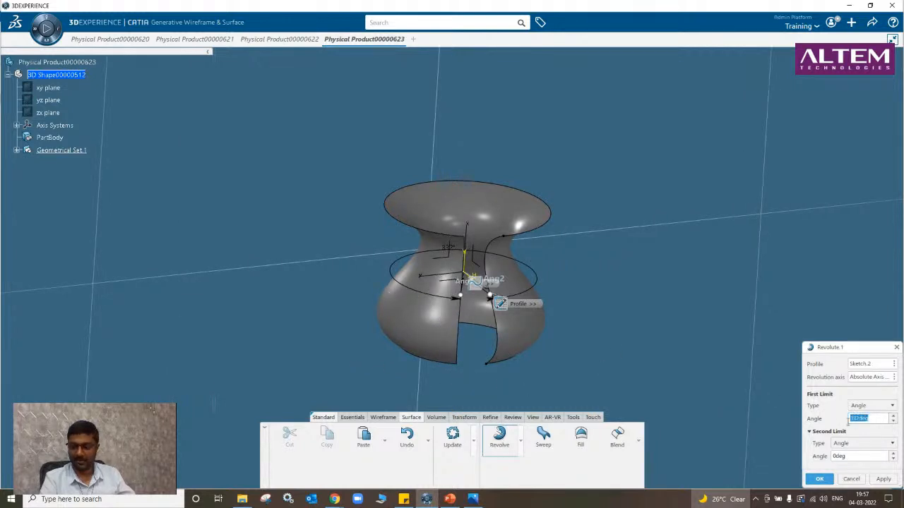
text(360)
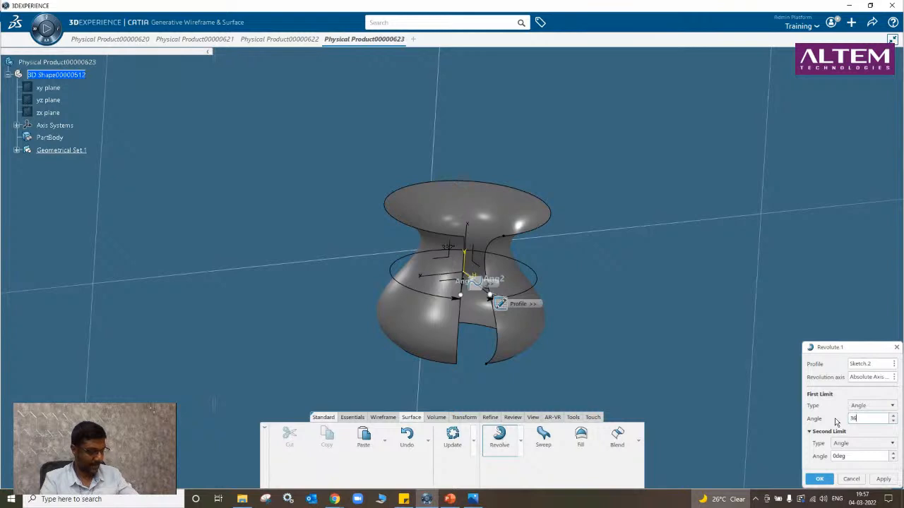
click(882, 478)
click(819, 478)
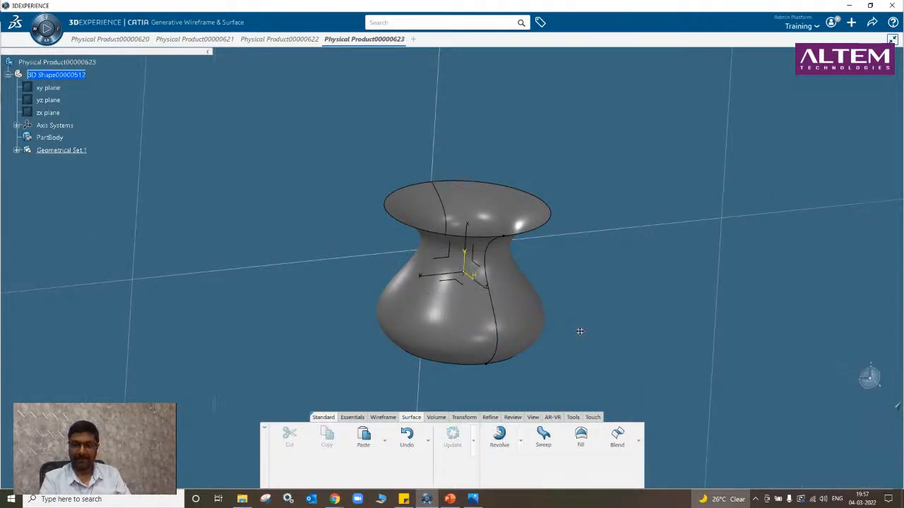
Hide the spline sketch used as the profile of the revolved surface.
middle_drag(580, 332, 407, 275)
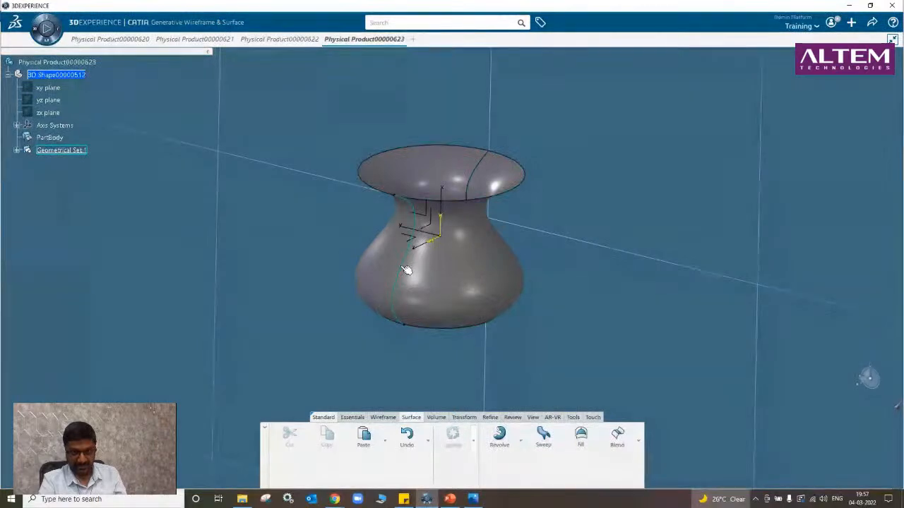
right_click(407, 270)
click(564, 276)
middle_drag(565, 276, 441, 331)
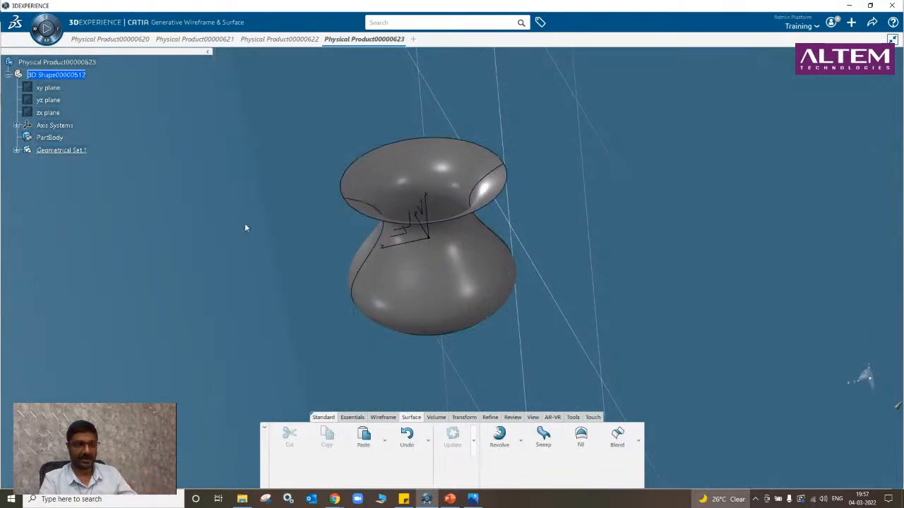
Delete the spline sketch and the revolved surface from Geometrical Set.1.
click(520, 440)
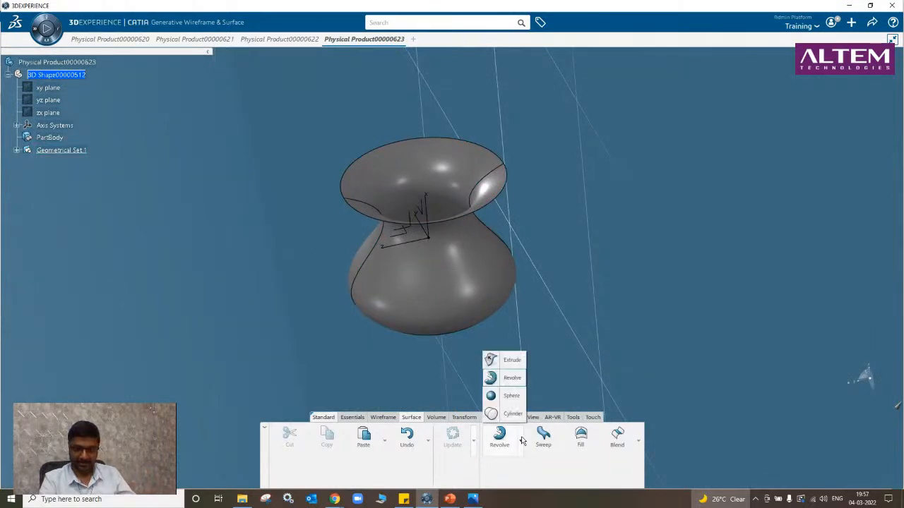
click(434, 375)
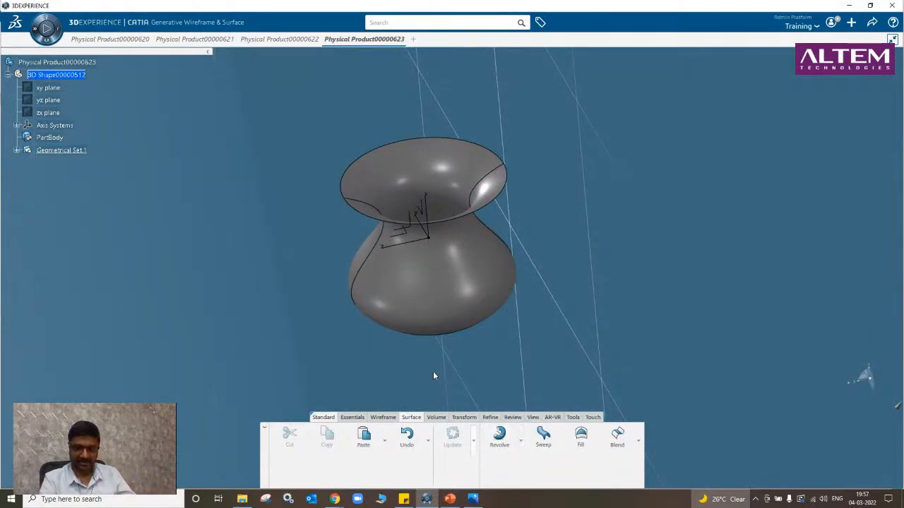
click(17, 150)
click(60, 164)
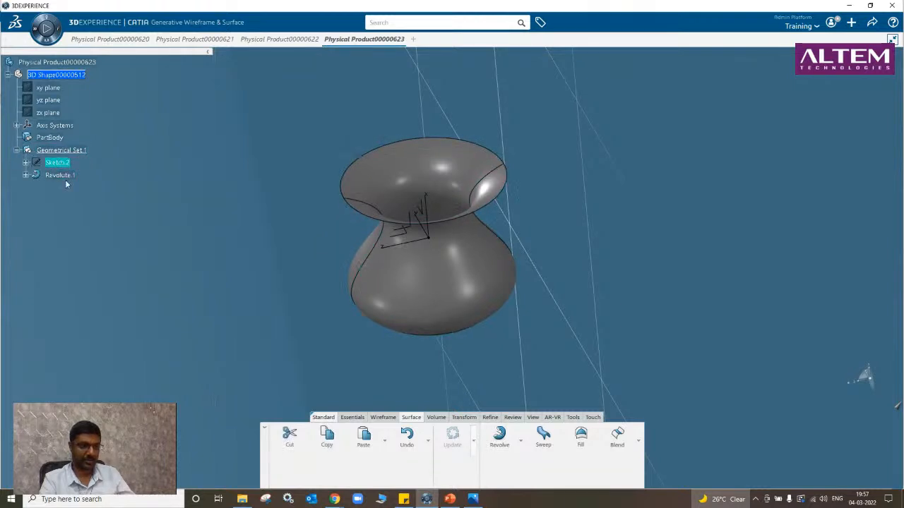
ctrl+click(68, 176)
right_click(70, 178)
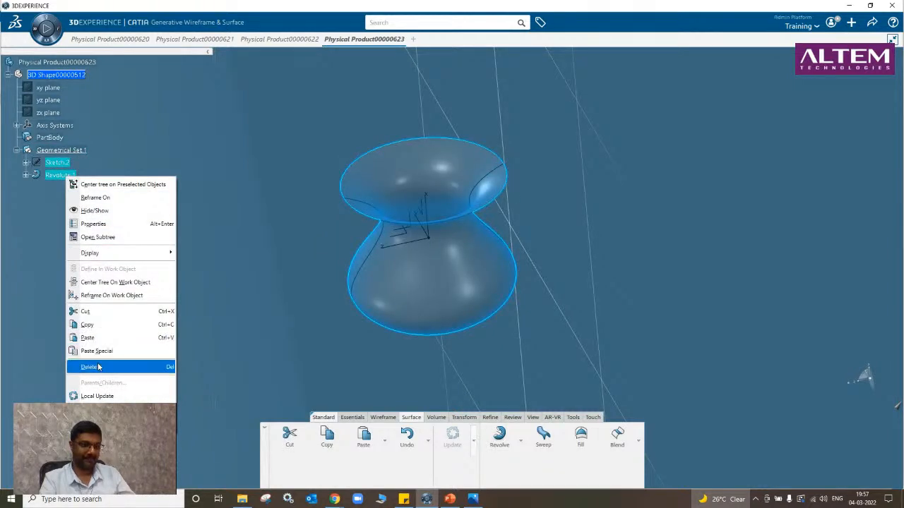
click(83, 366)
click(847, 471)
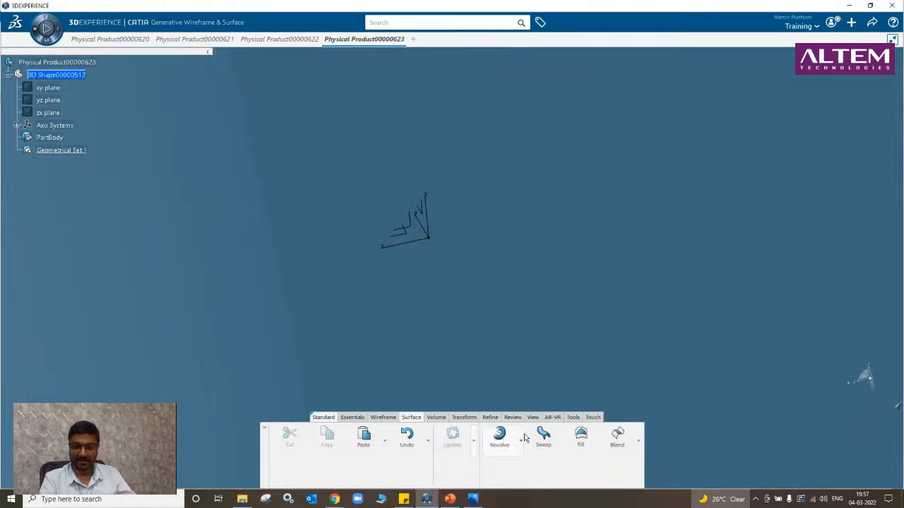
Create a 20 mm radius cylinder surface from the axis system's origin along its vertical axis, with lengths of 41 mm and 62 mm.
click(523, 439)
click(507, 414)
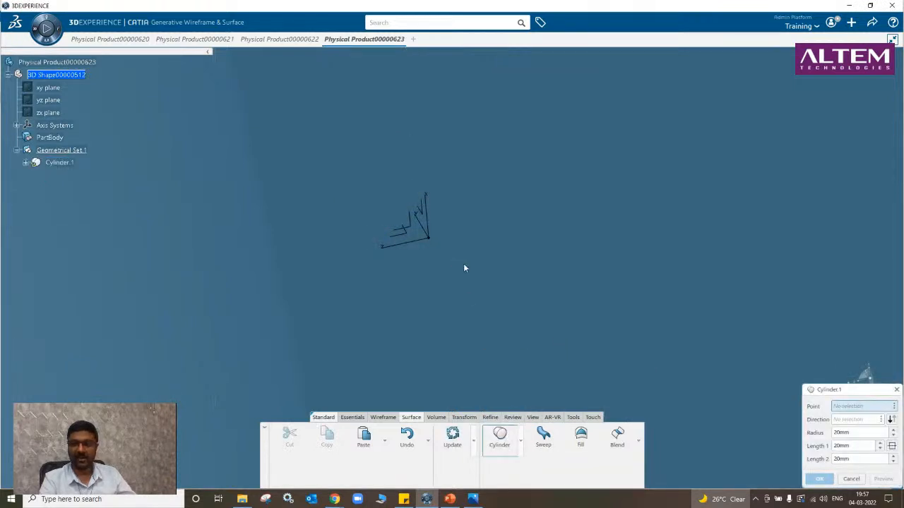
click(429, 240)
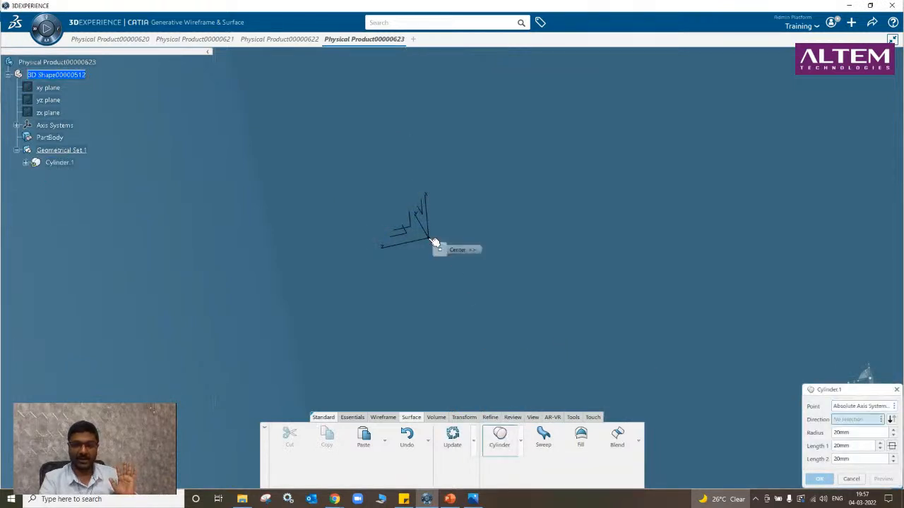
click(432, 216)
scroll(416, 194, up, 5)
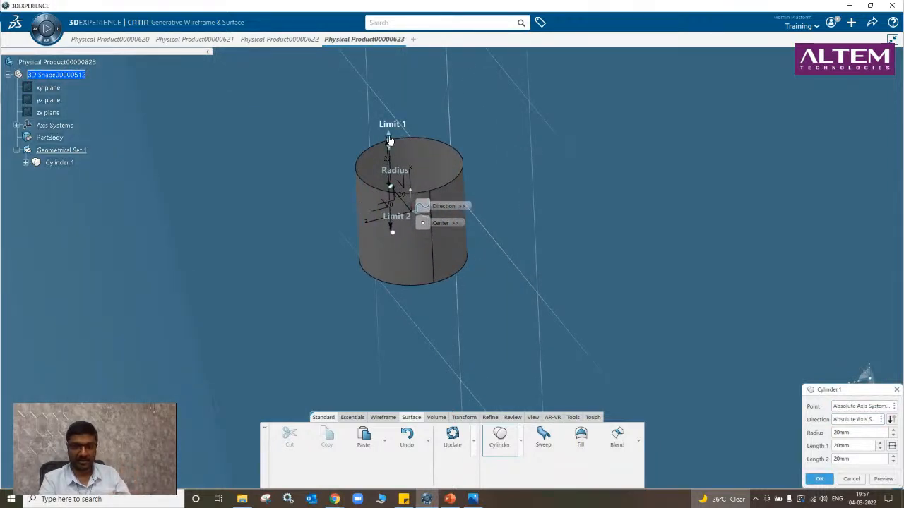
drag(389, 141, 385, 91)
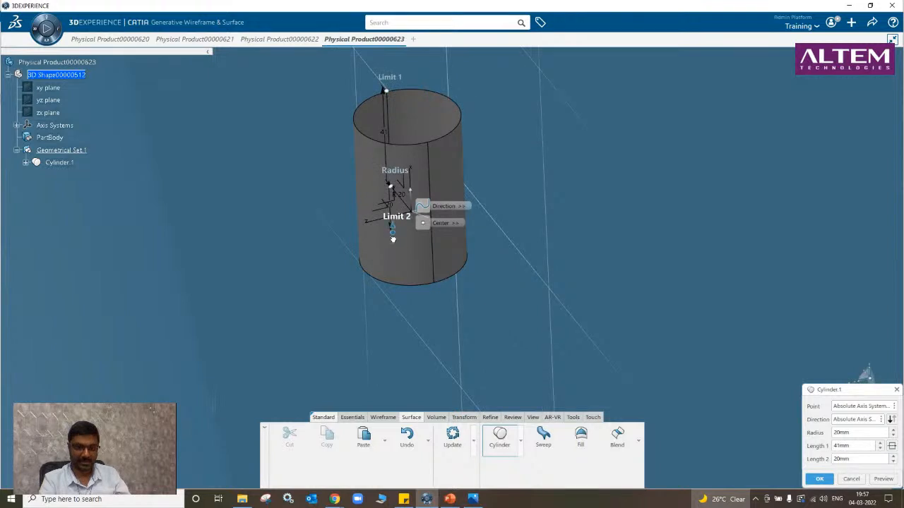
drag(393, 233, 405, 340)
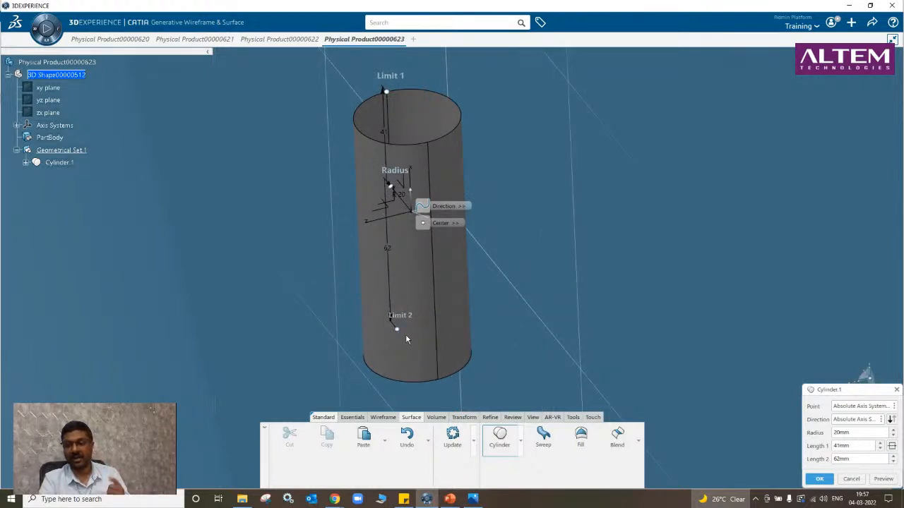
click(819, 479)
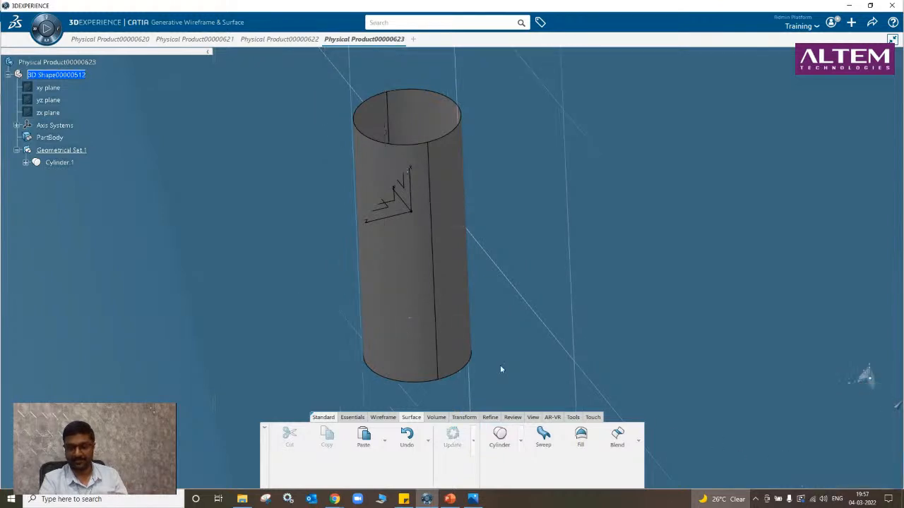
Undo the creation of the cylinder surface.
key(ctrl+z)
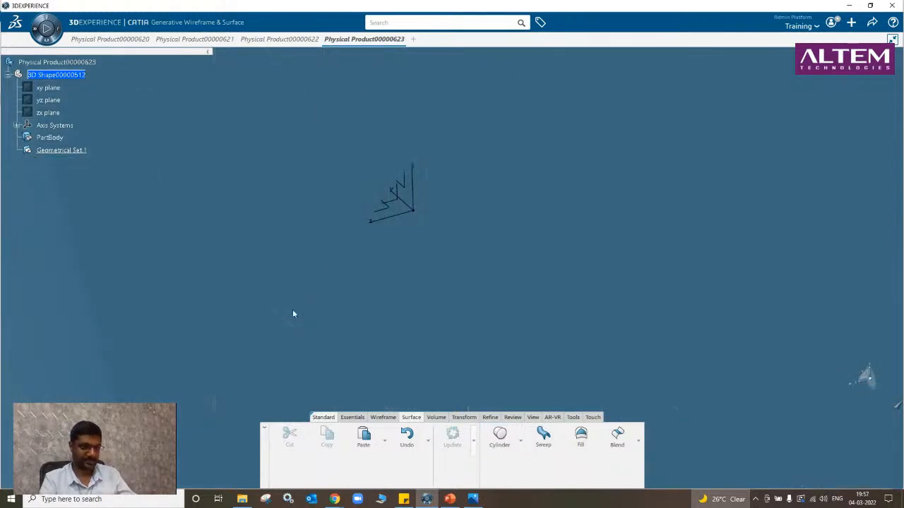
middle_drag(344, 298, 406, 361)
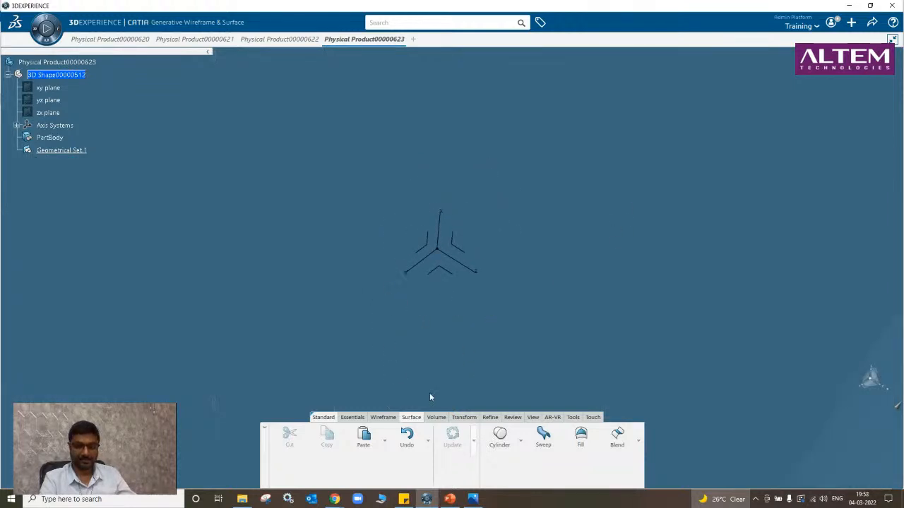
click(639, 441)
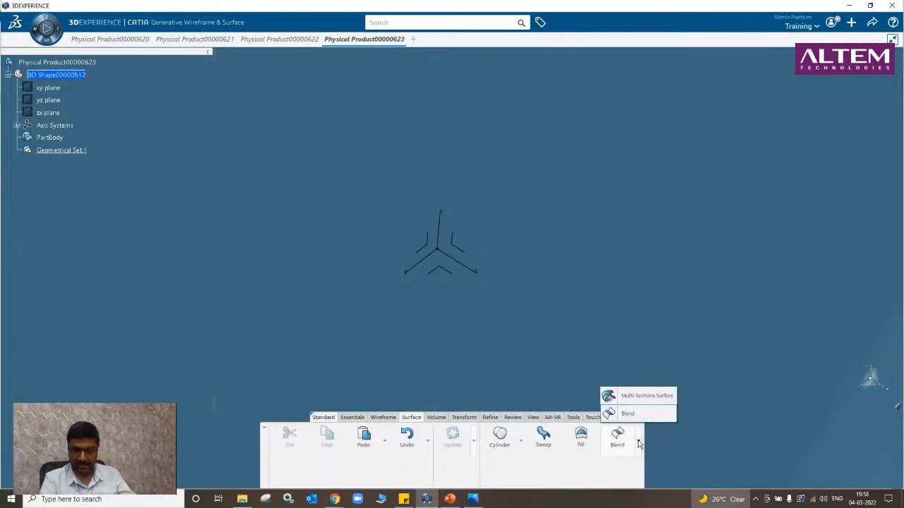
click(647, 397)
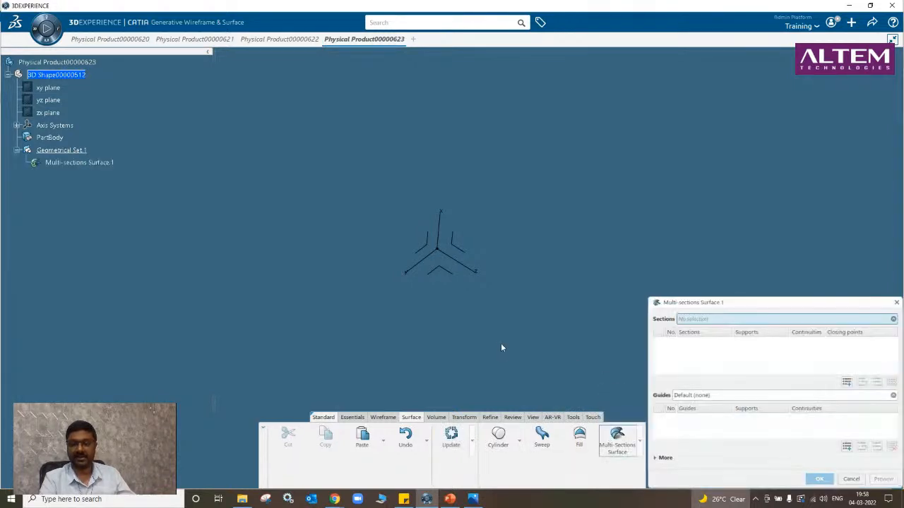
drag(741, 303, 677, 75)
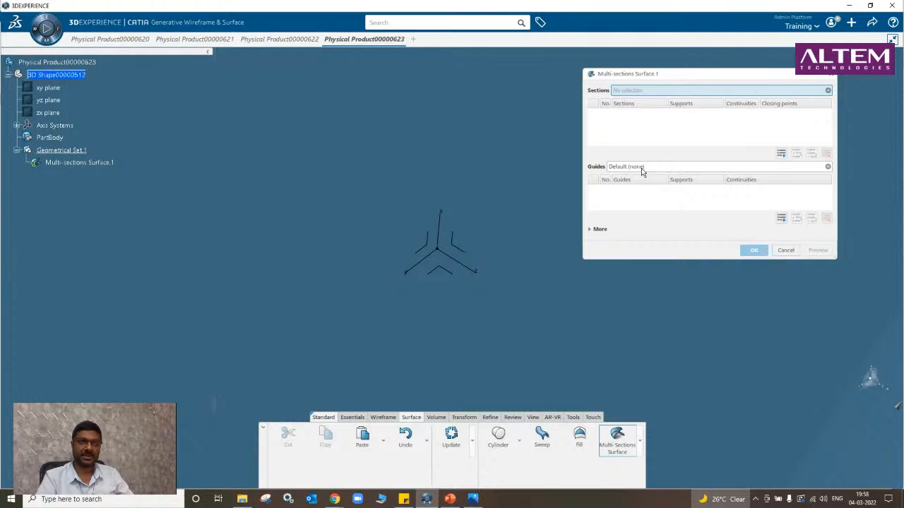
click(785, 251)
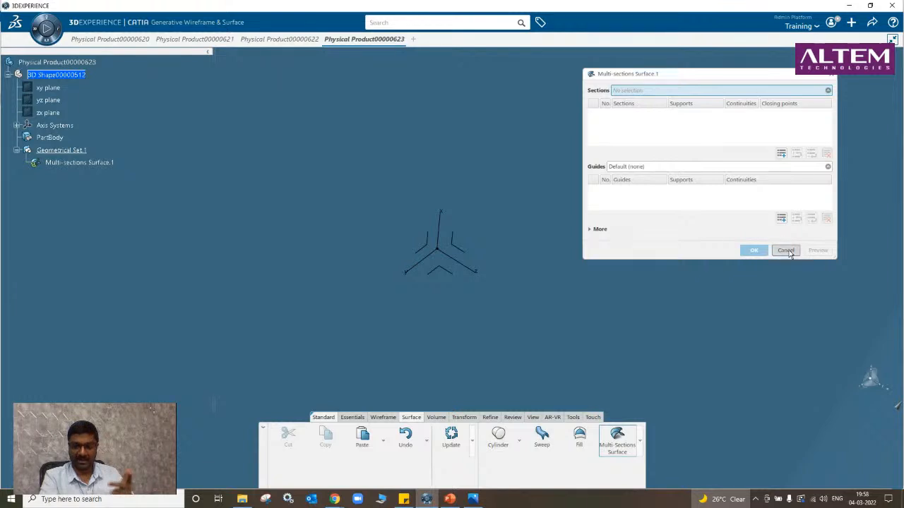
click(437, 417)
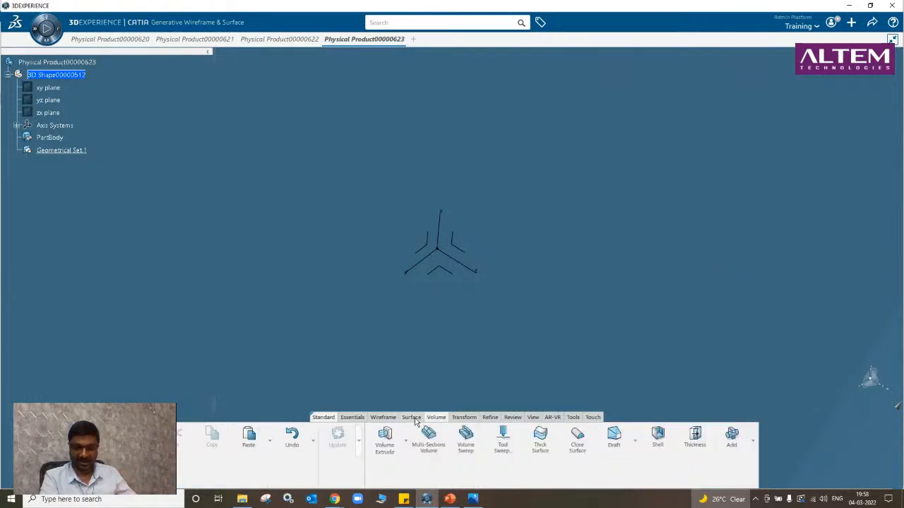
click(415, 422)
click(375, 421)
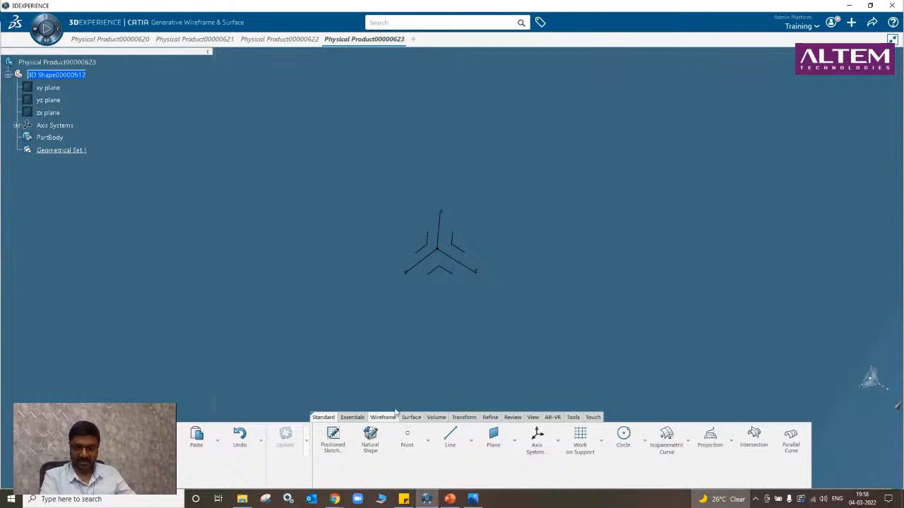
click(413, 419)
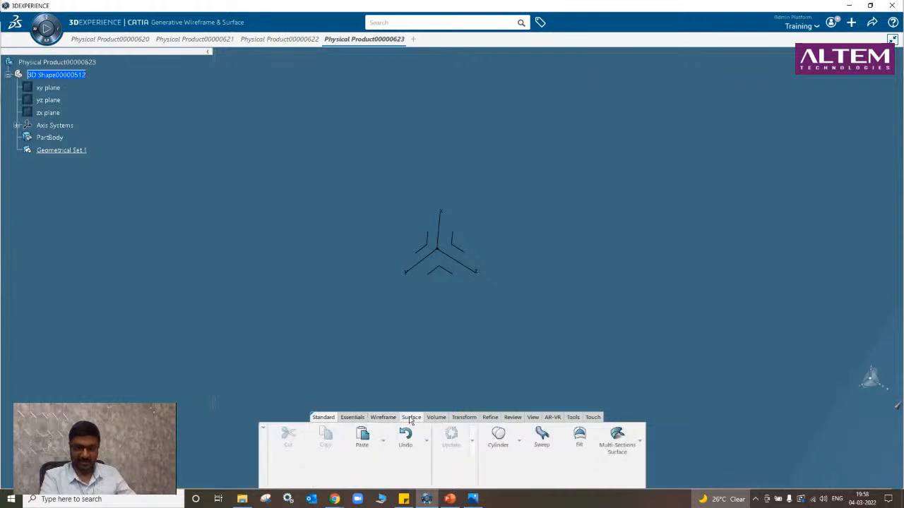
drag(363, 428, 368, 447)
Sketch a long vertical line beside the origin on the zx plane and extrude it 88 mm as a surface.
click(352, 440)
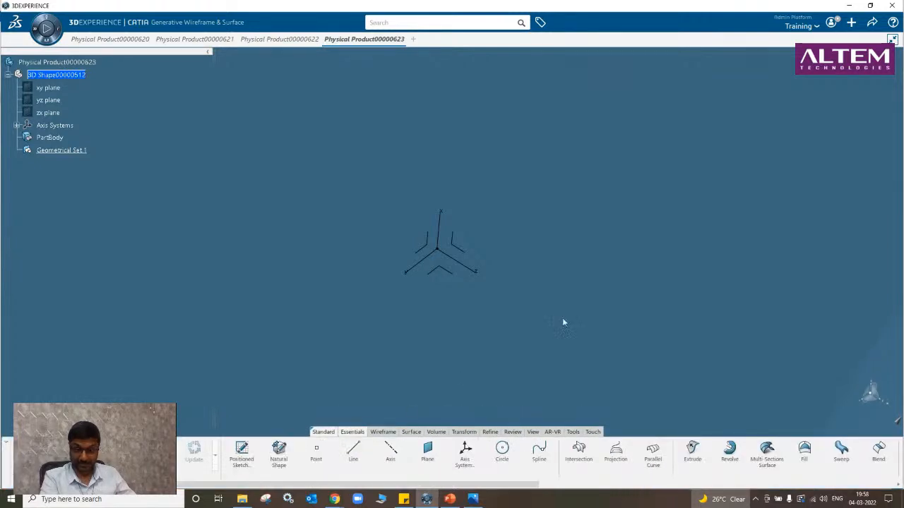
drag(657, 439, 658, 364)
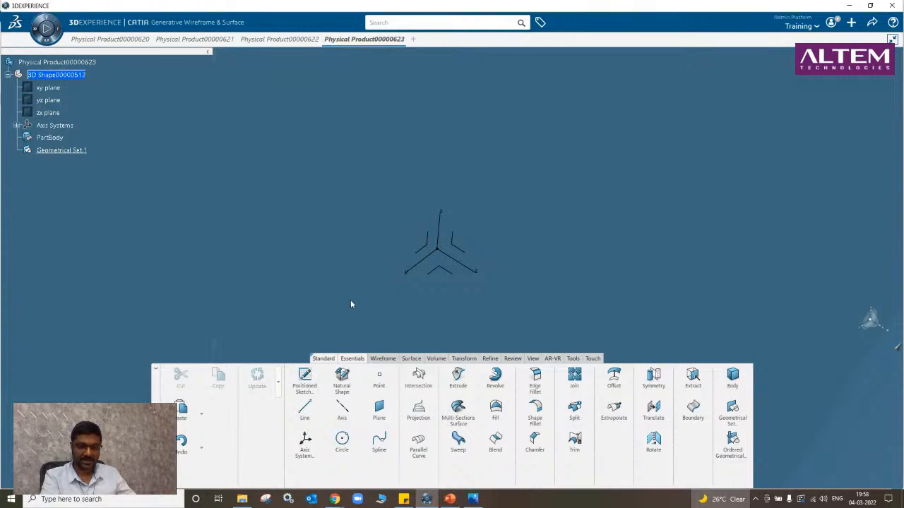
click(316, 380)
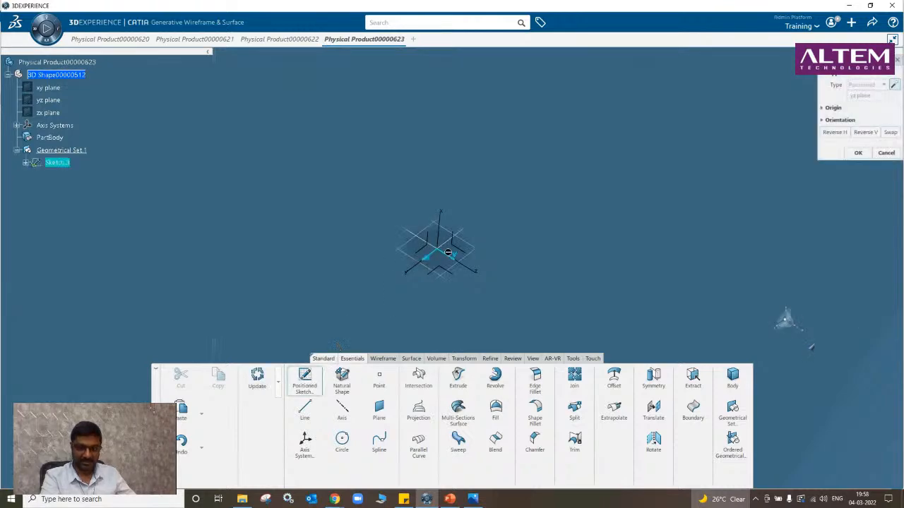
click(460, 253)
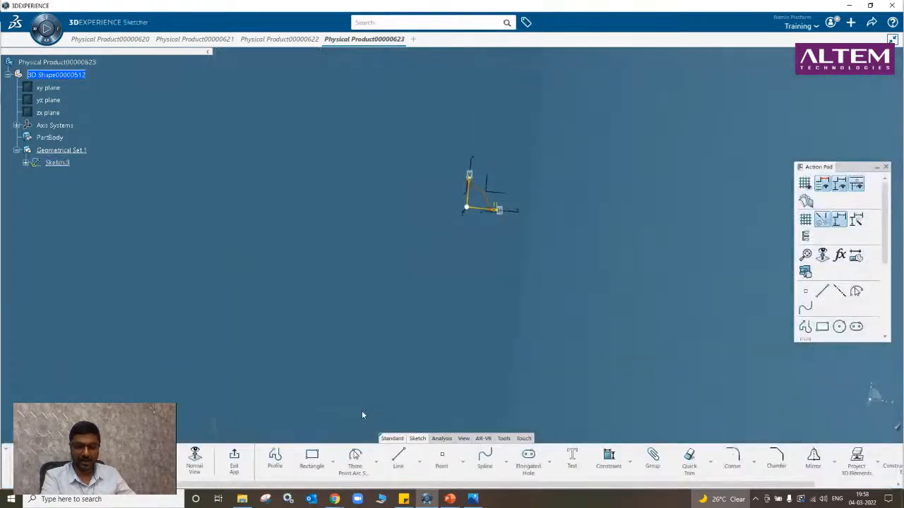
click(396, 460)
click(422, 120)
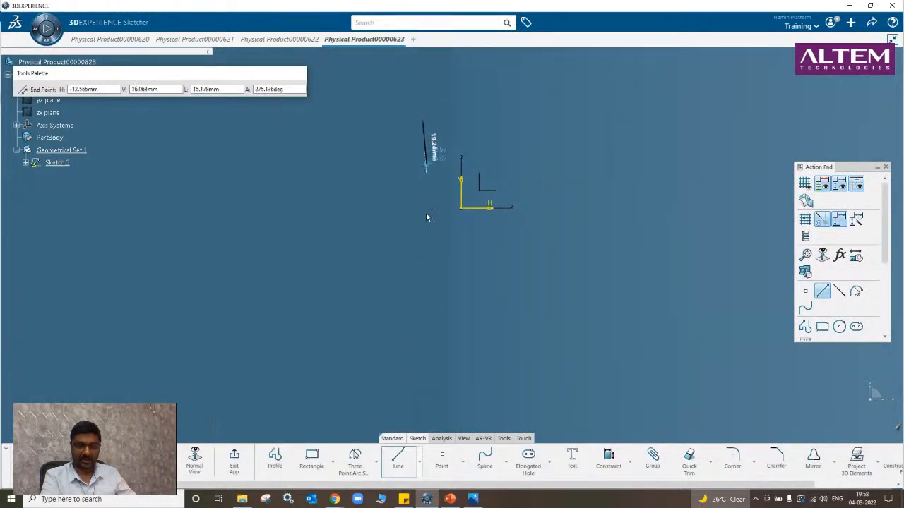
click(420, 339)
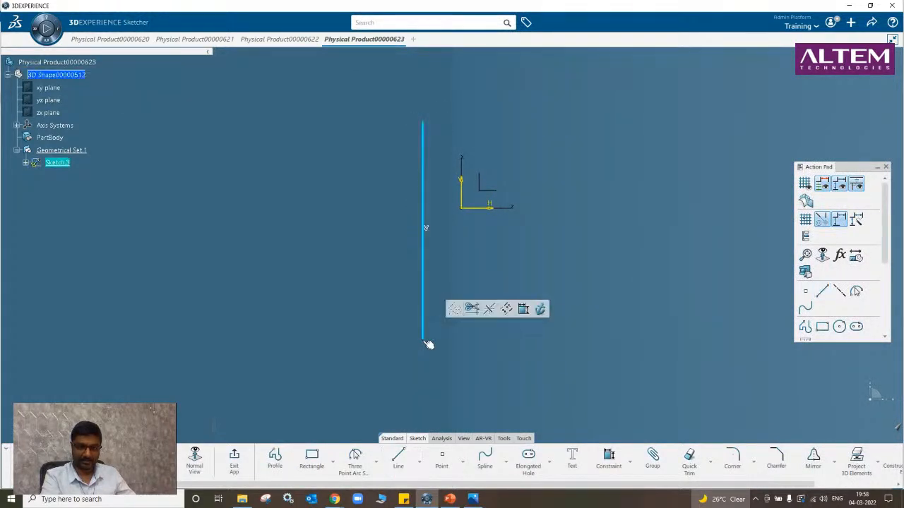
click(234, 458)
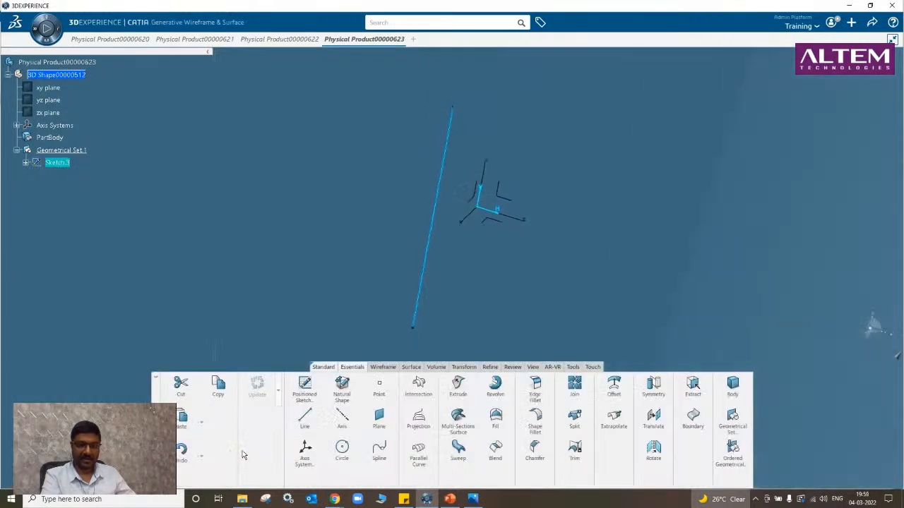
click(457, 387)
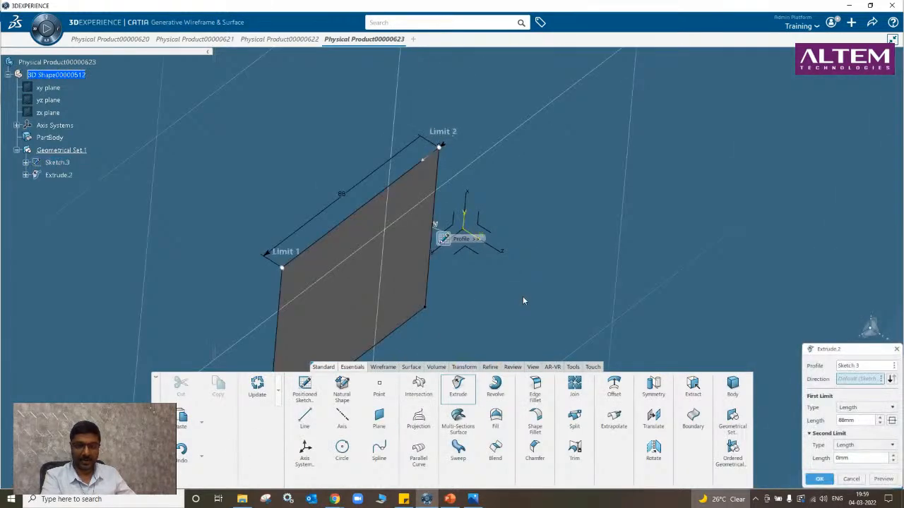
click(819, 478)
Sketch a horizontal line on the zx plane near the upright surface's upper end and extrude it 88 mm as a surface.
click(305, 388)
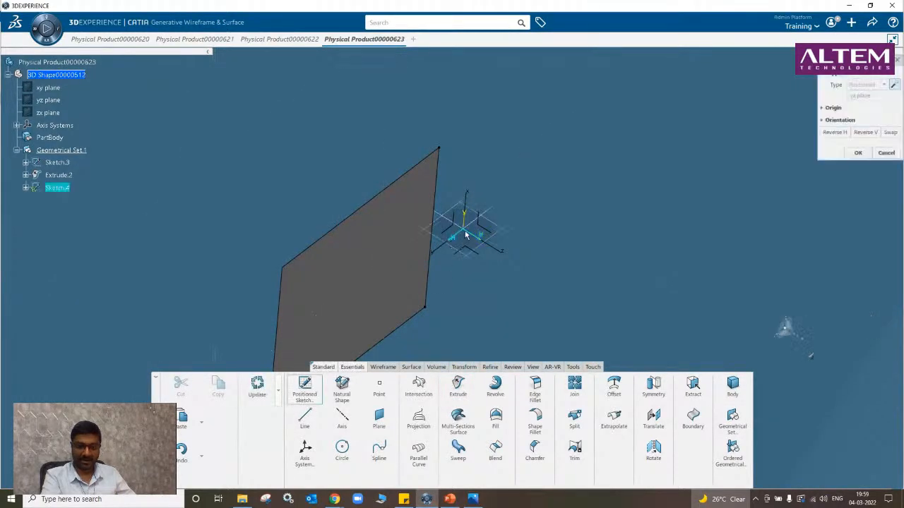
click(485, 230)
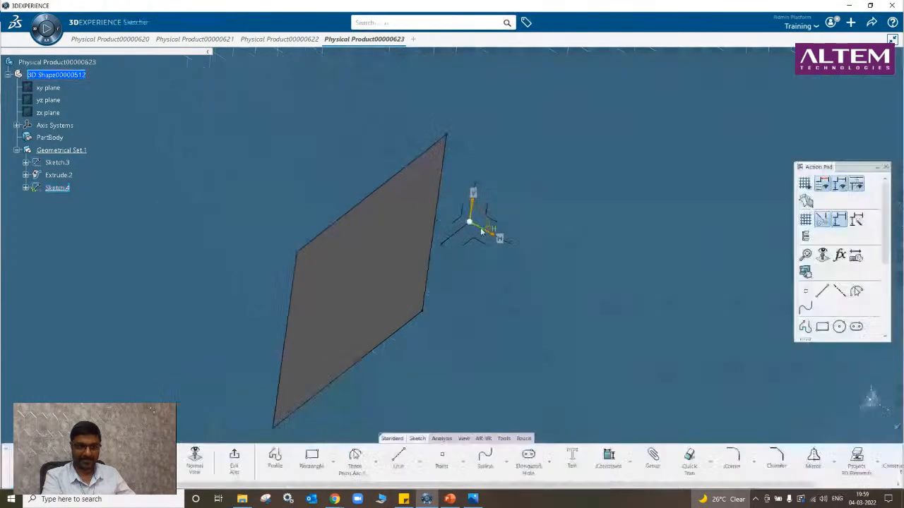
click(397, 457)
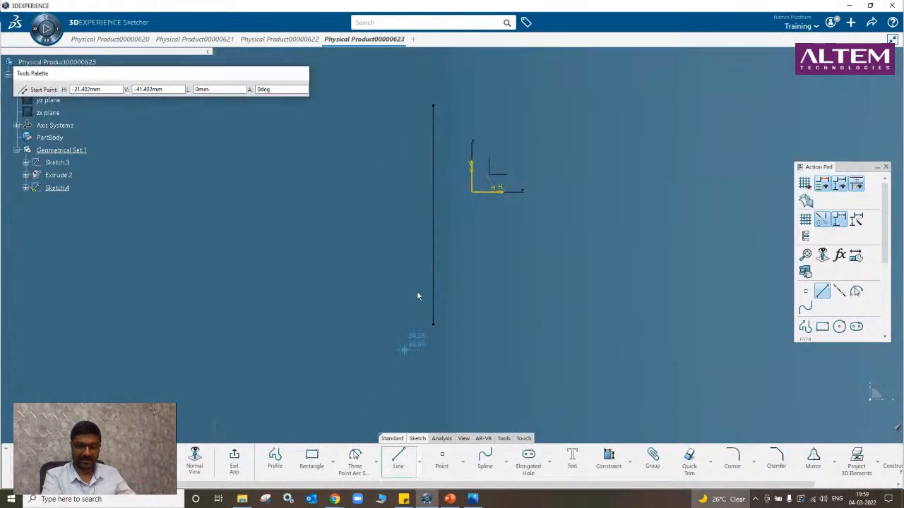
middle_drag(417, 291, 397, 410)
click(408, 231)
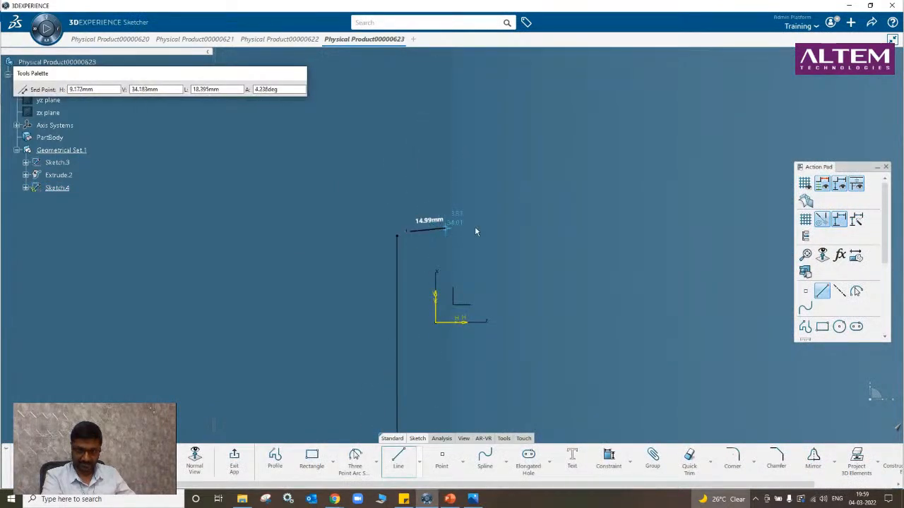
click(641, 233)
click(423, 379)
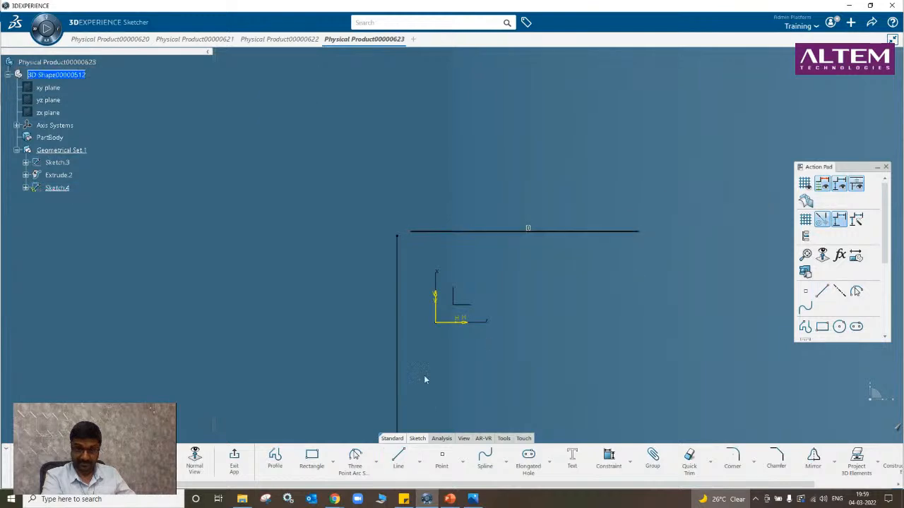
click(243, 457)
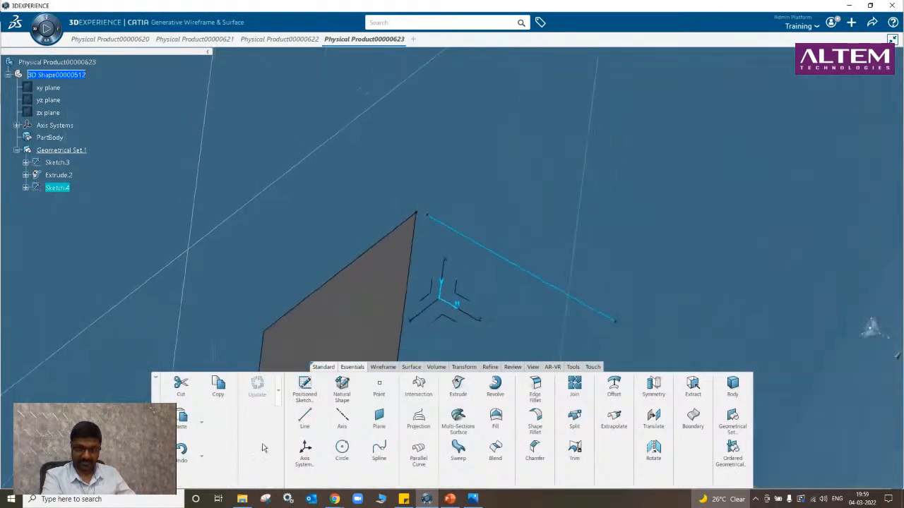
click(457, 387)
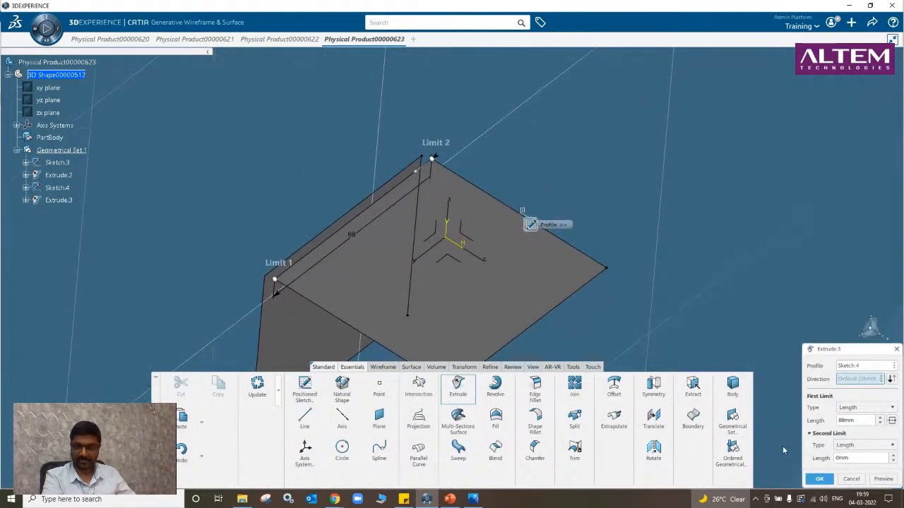
click(819, 479)
Create a 10 mm radius shape fillet with the horizontal surface as first support and the upright surface as second support, trimming both.
middle_drag(521, 323, 584, 207)
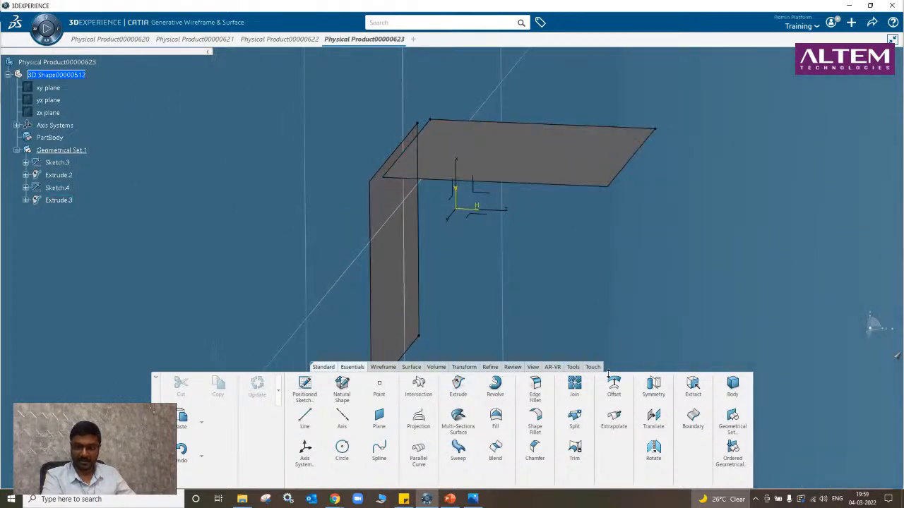
drag(615, 373, 615, 384)
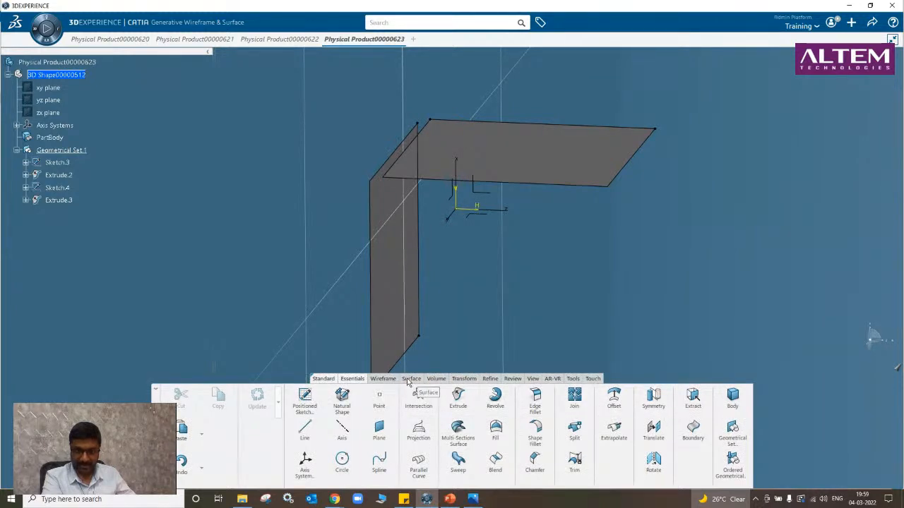
click(536, 430)
middle_drag(480, 353, 486, 219)
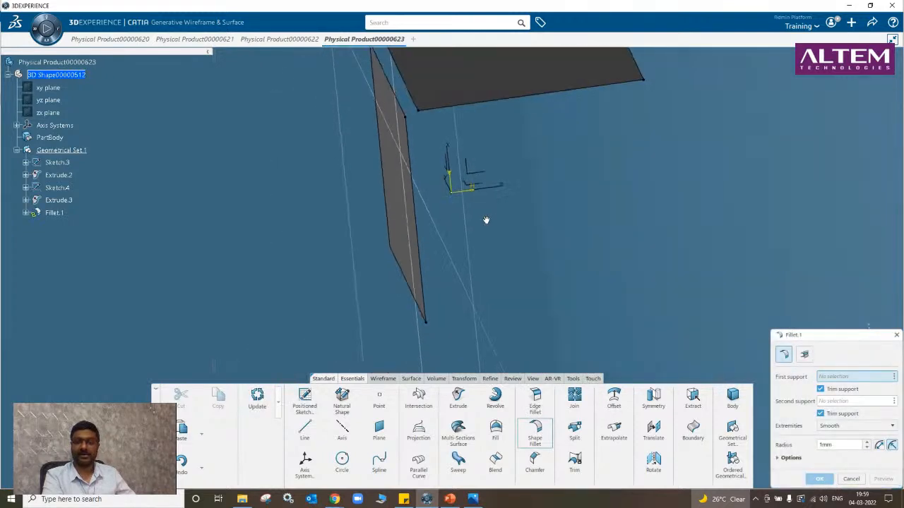
click(477, 82)
middle_drag(555, 170, 413, 264)
click(398, 232)
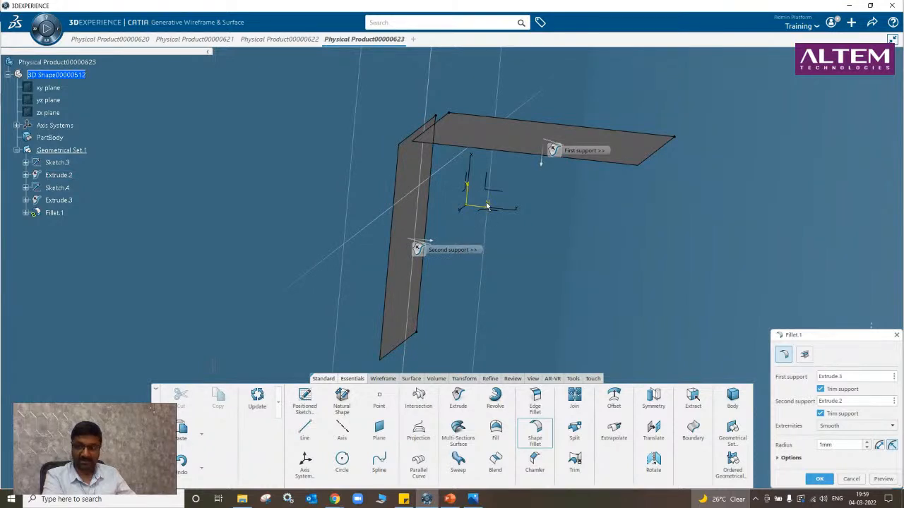
double_click(825, 444)
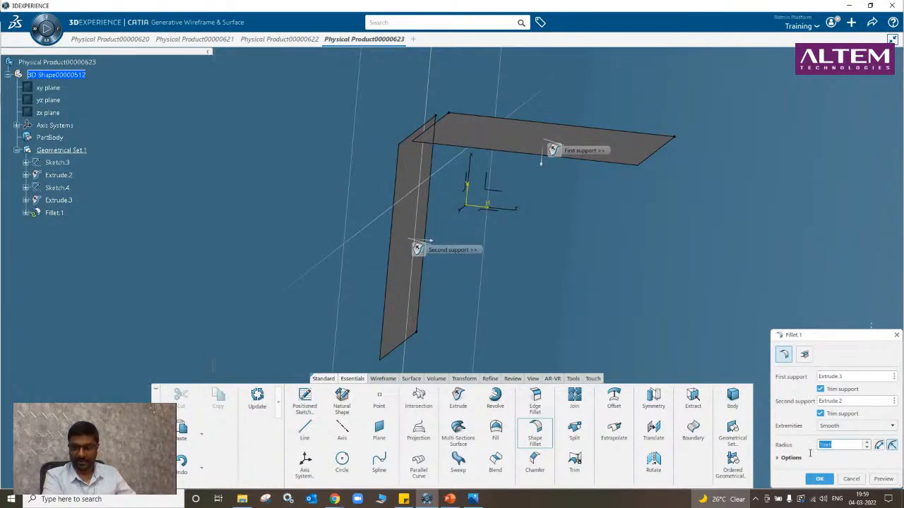
text(10)
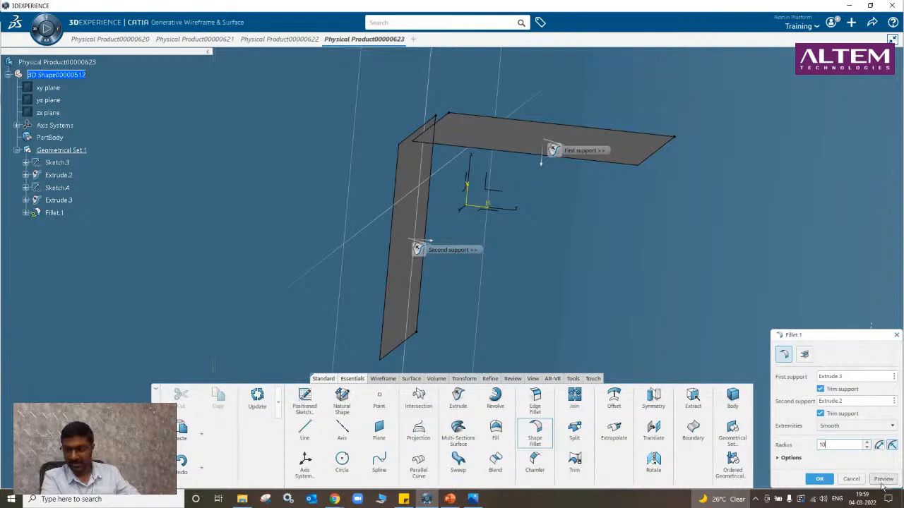
click(883, 479)
middle_drag(476, 319, 499, 255)
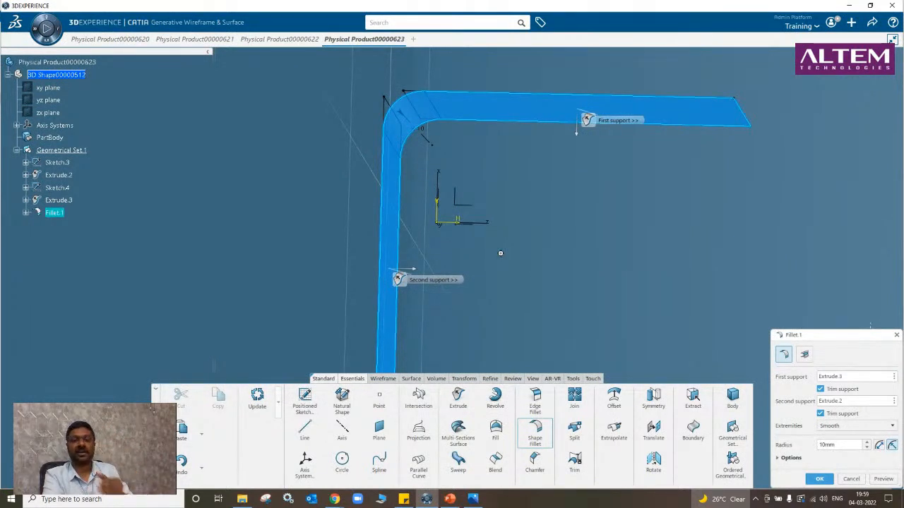
click(819, 479)
Hide the shape fillet, undo the hiding and clear the selection.
right_click(61, 213)
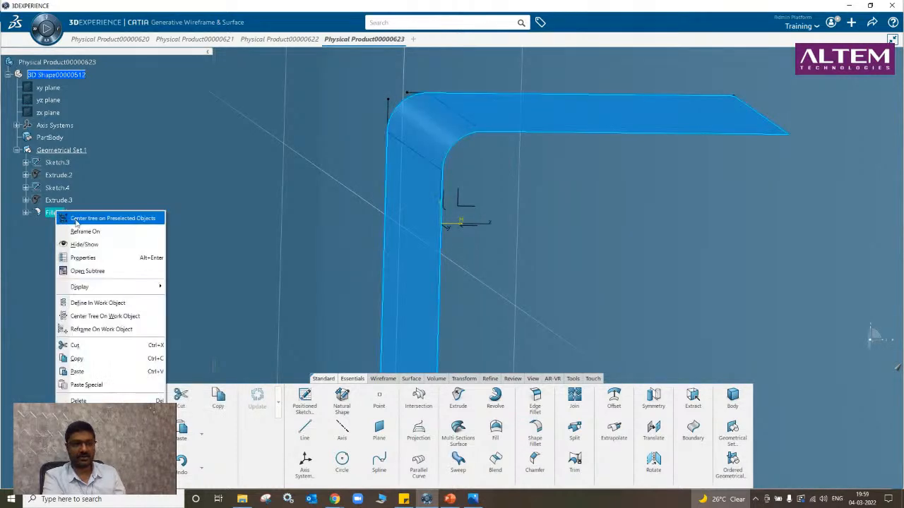
click(88, 244)
key(ctrl+z)
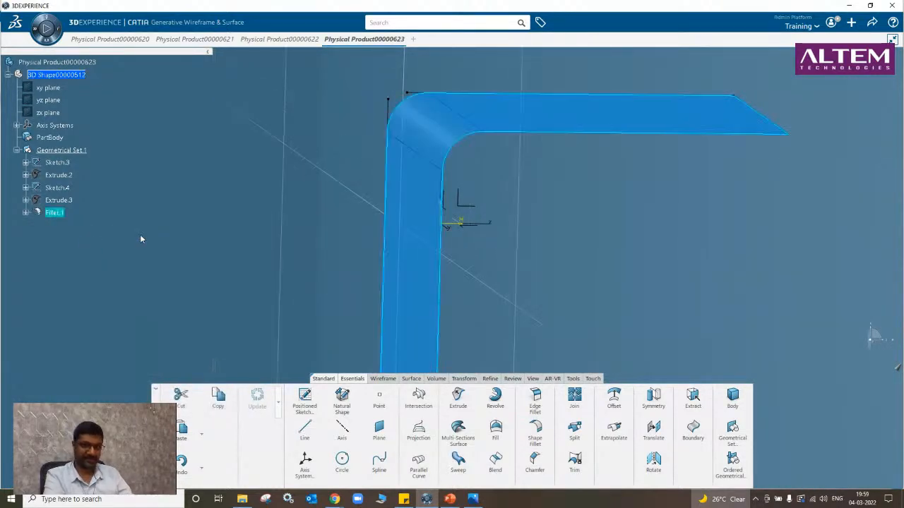
click(632, 231)
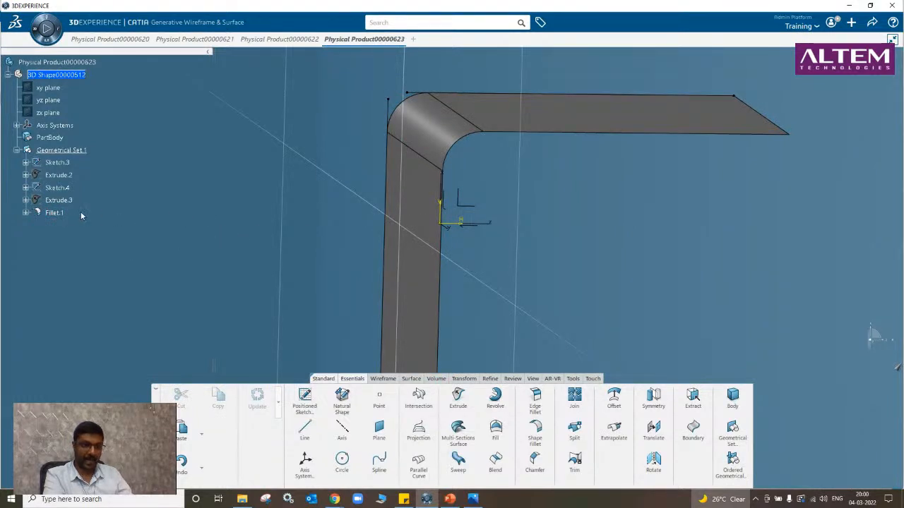
Review the shape fillet's definition and delete the fillet from the geometrical set.
double_click(56, 214)
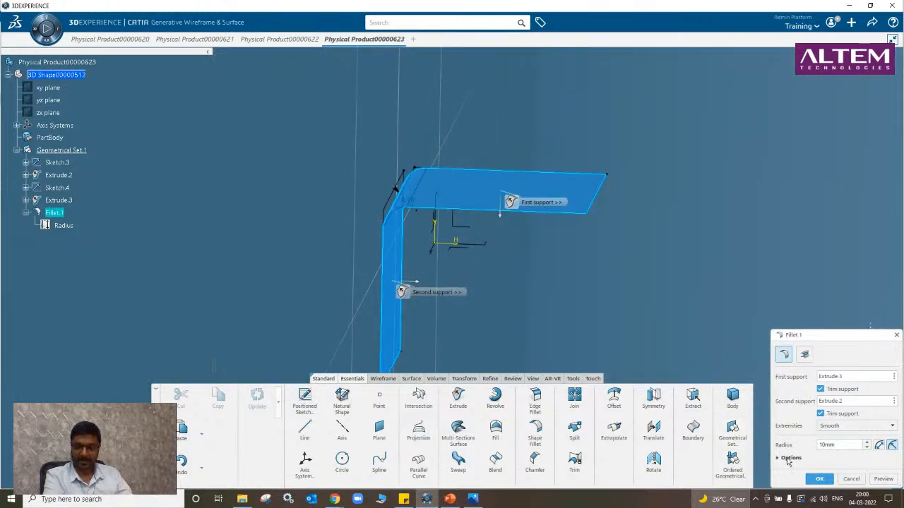
click(819, 478)
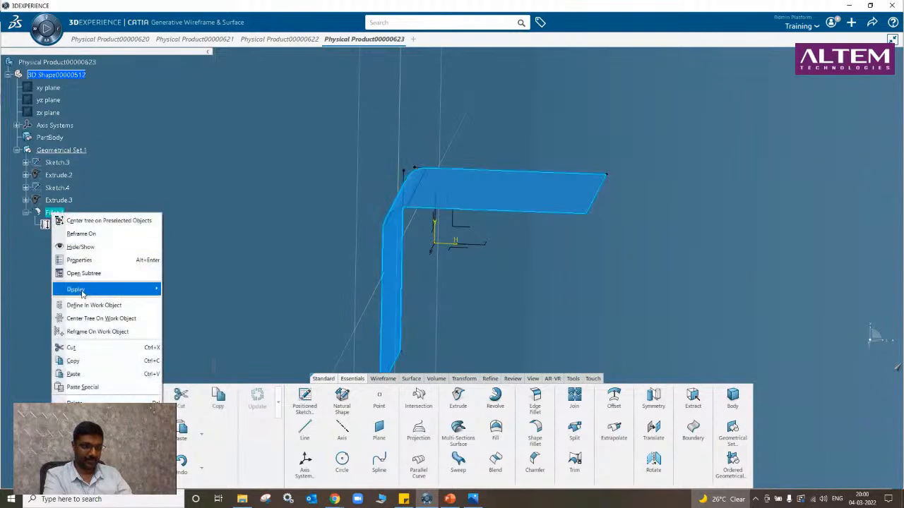
click(75, 402)
click(848, 471)
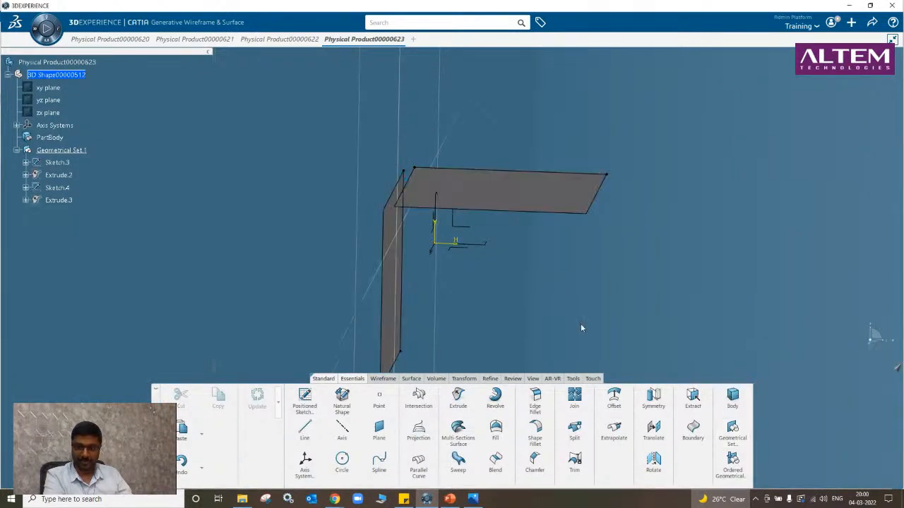
double_click(59, 200)
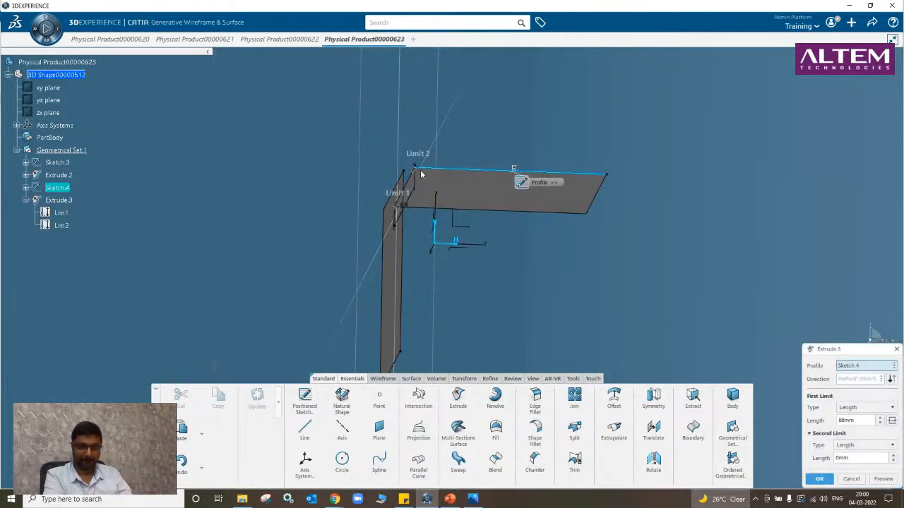
middle_drag(524, 231, 452, 239)
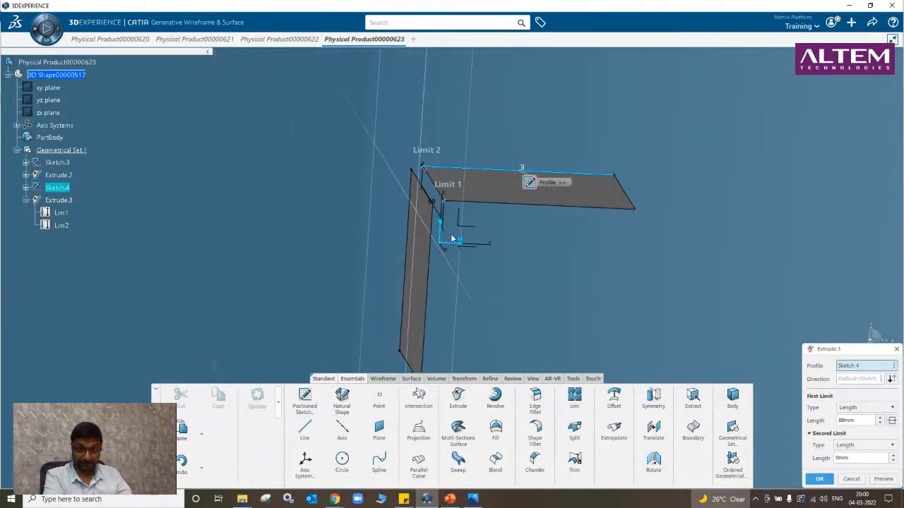
click(850, 479)
In the upright surface's sketch, make the vertical line's upper endpoint coincident with the near endpoint of the horizontal line.
double_click(58, 163)
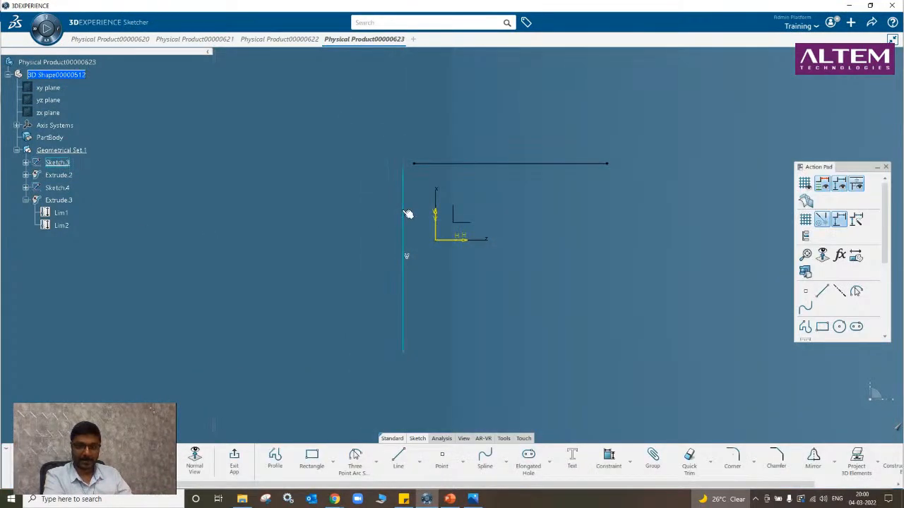
mouse_move(407, 212)
mouse_down()
mouse_move(419, 210)
mouse_move(406, 173)
mouse_up()
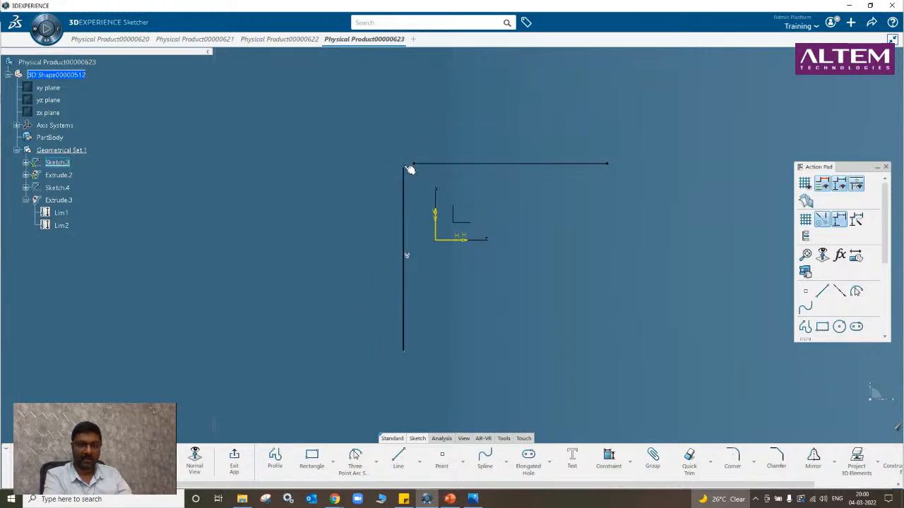
click(410, 170)
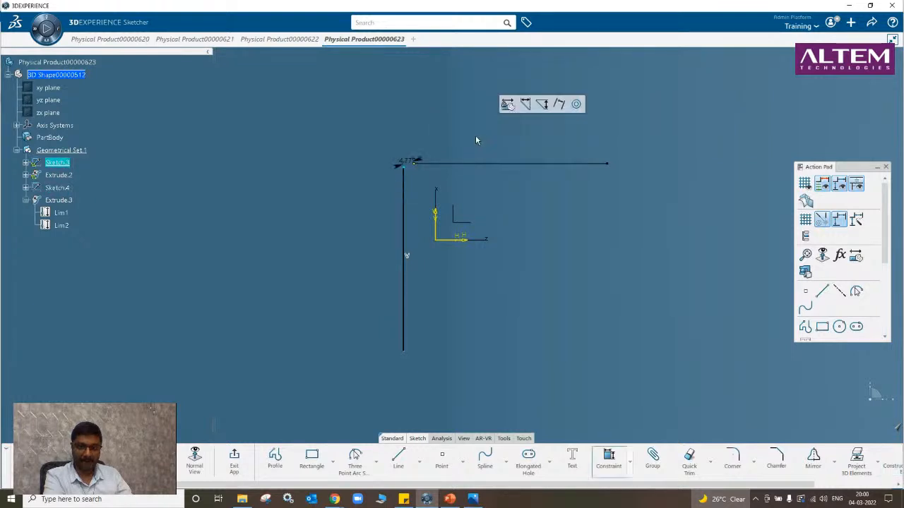
click(480, 132)
right_click(294, 181)
click(324, 255)
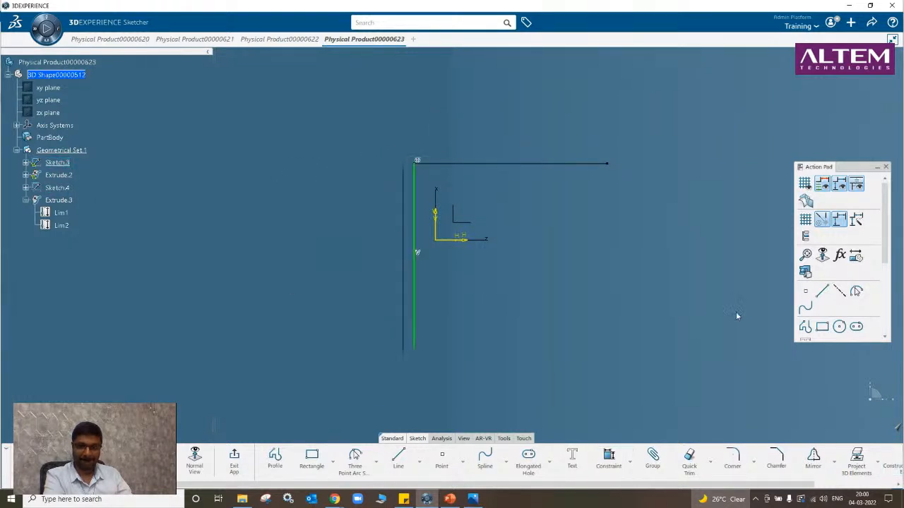
click(238, 462)
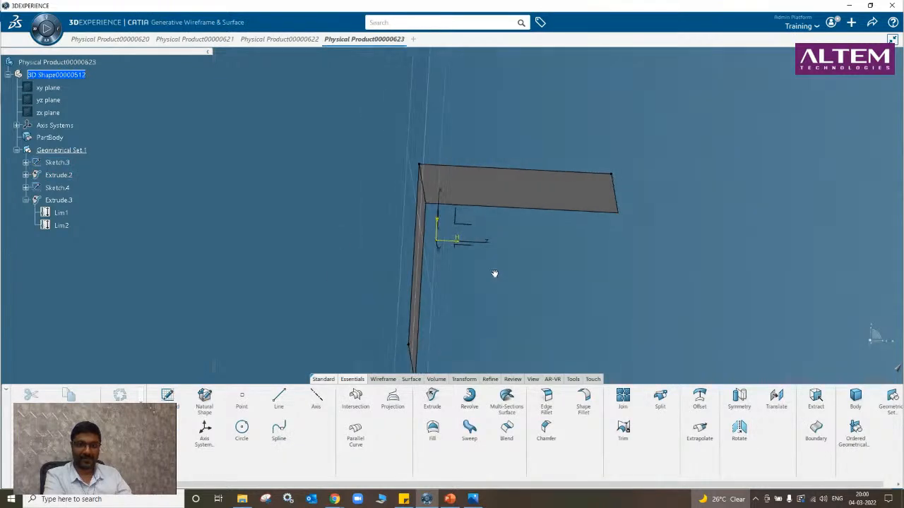
click(494, 217)
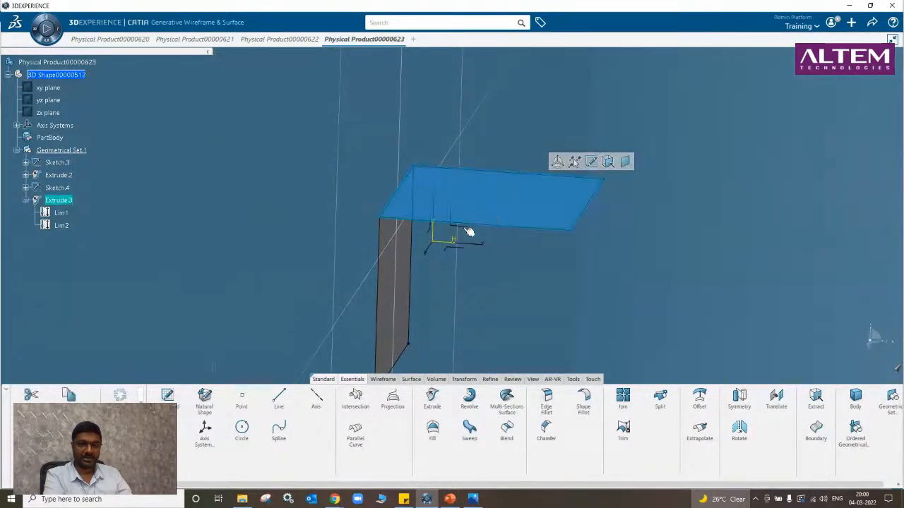
click(408, 306)
click(537, 324)
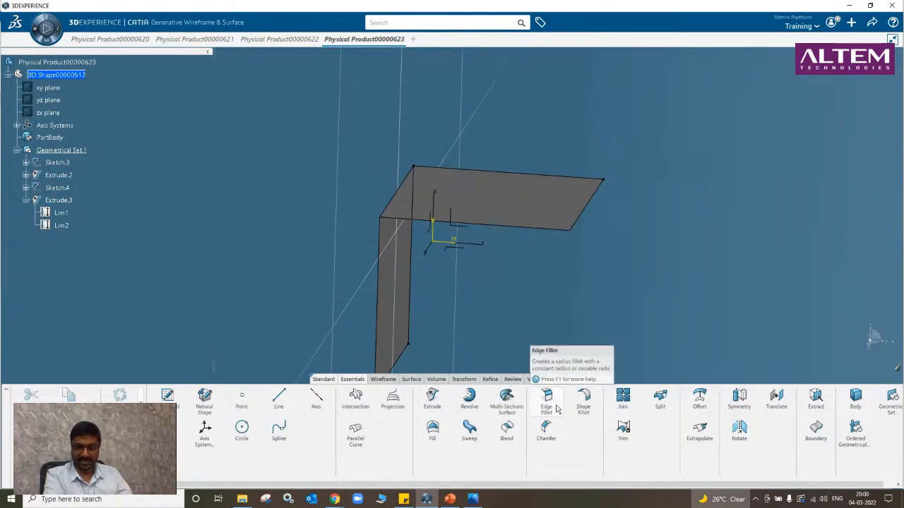
middle_drag(339, 210, 429, 208)
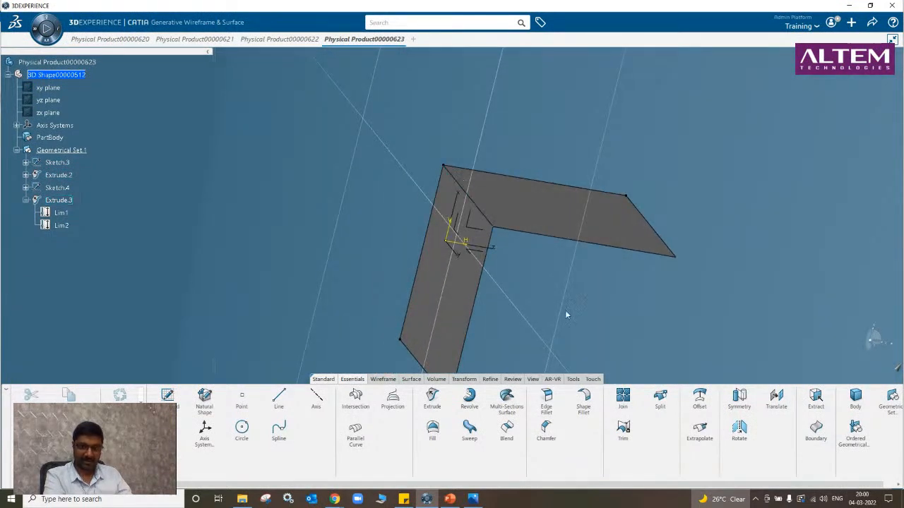
click(549, 399)
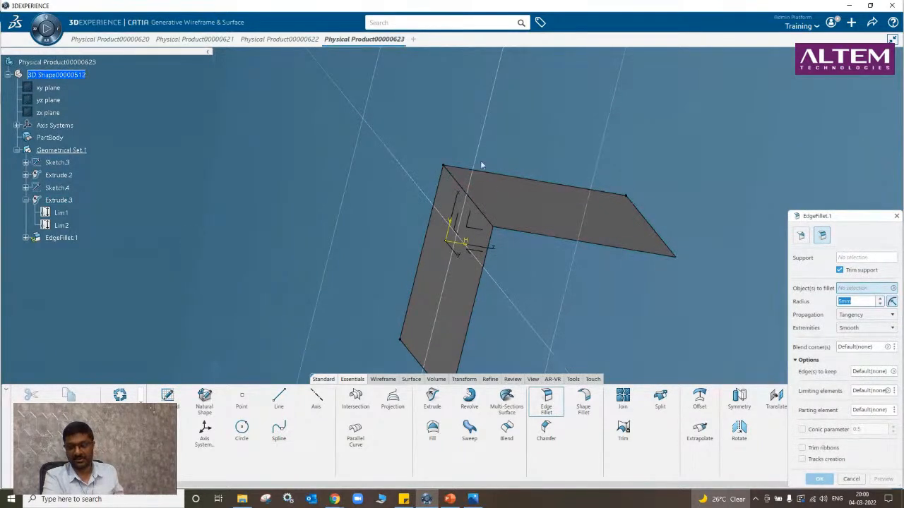
drag(860, 222, 840, 95)
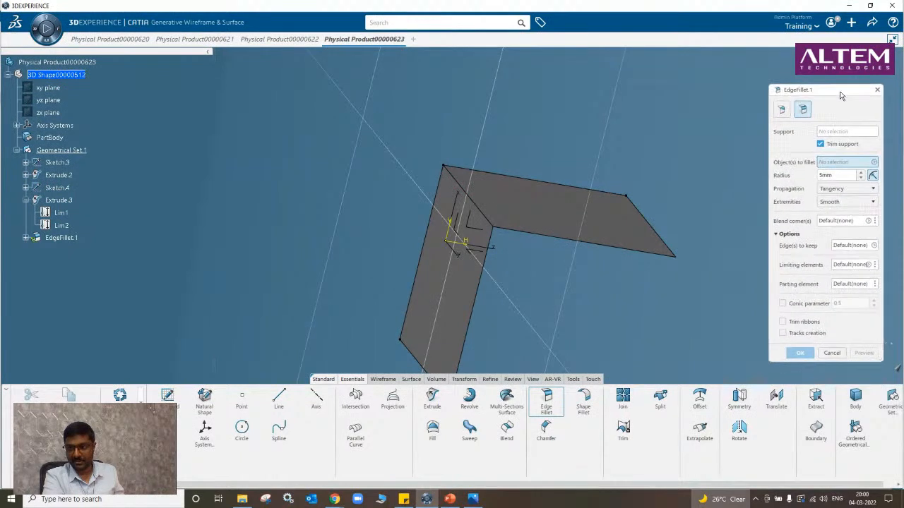
click(831, 353)
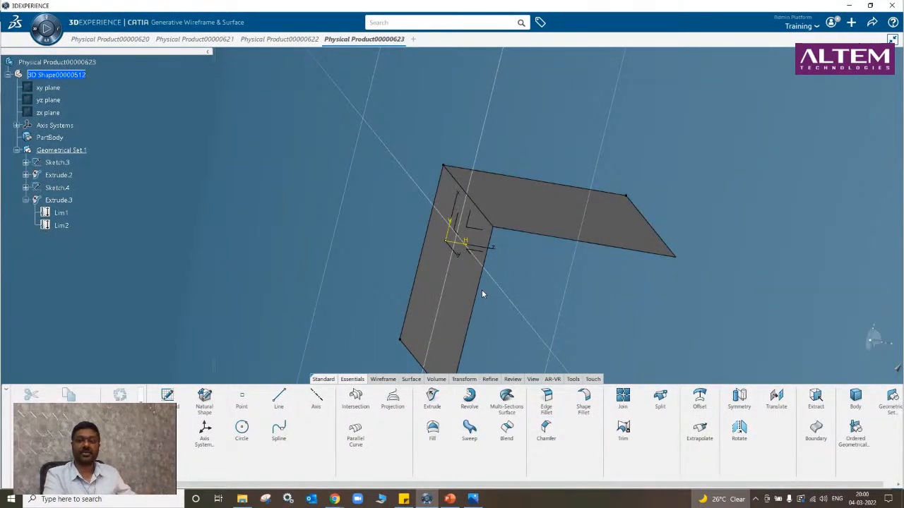
Join the upright and horizontal extruded surfaces into one surface.
click(462, 300)
ctrl+click(507, 223)
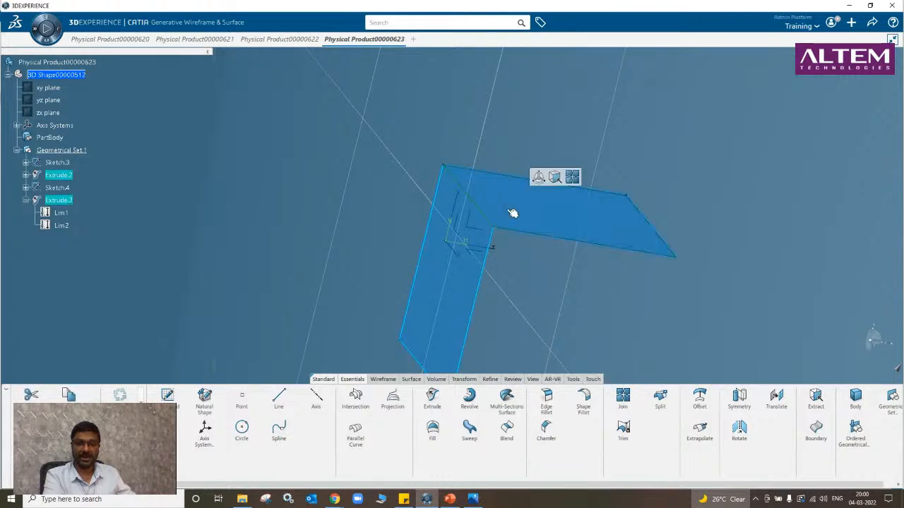
click(557, 176)
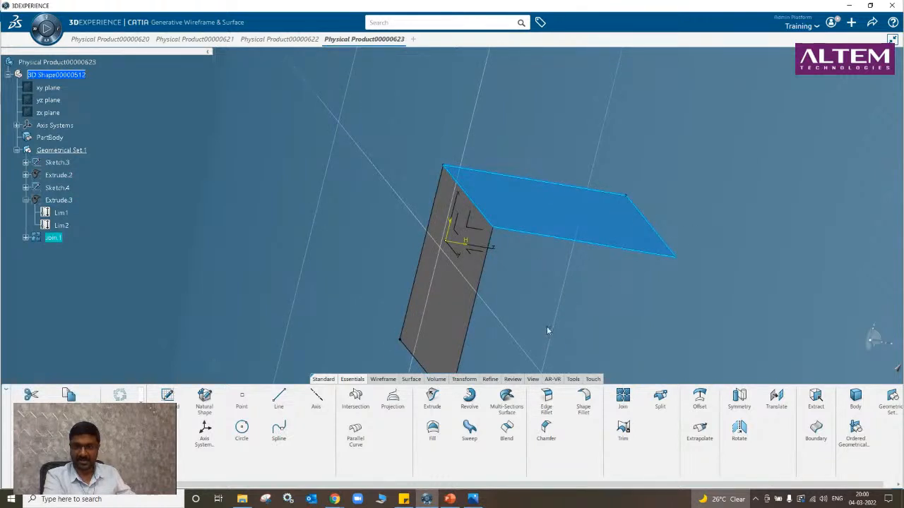
click(133, 244)
Hide the vertical and horizontal line sketches, keeping the joined surface hidden only while doing so.
right_click(60, 238)
click(55, 238)
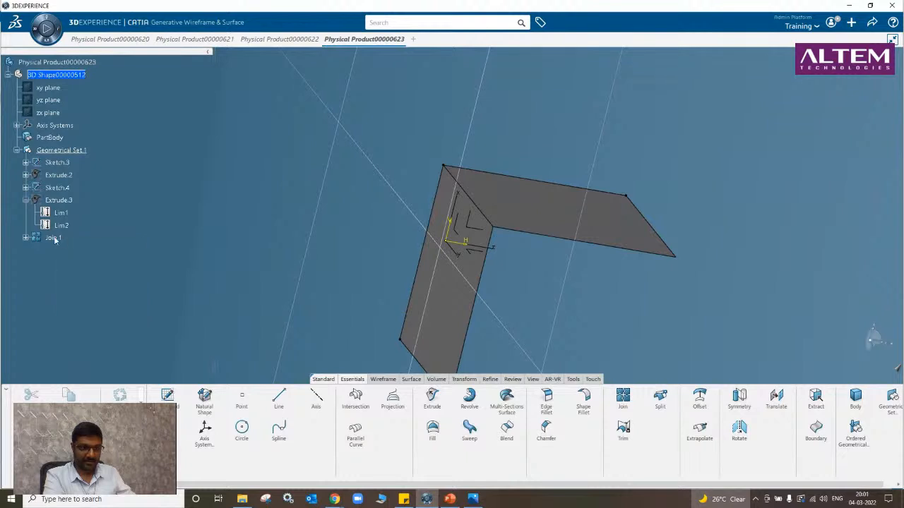
right_click(58, 238)
click(82, 267)
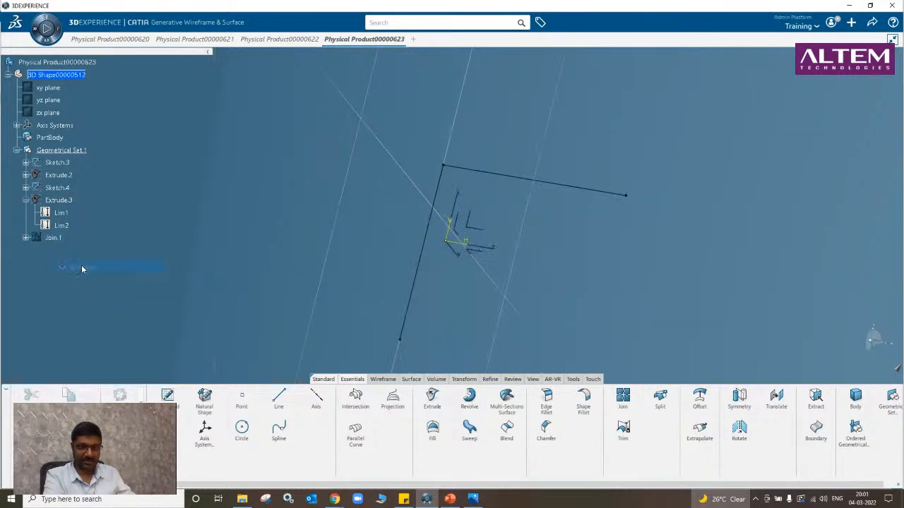
right_click(433, 216)
click(479, 199)
right_click(480, 173)
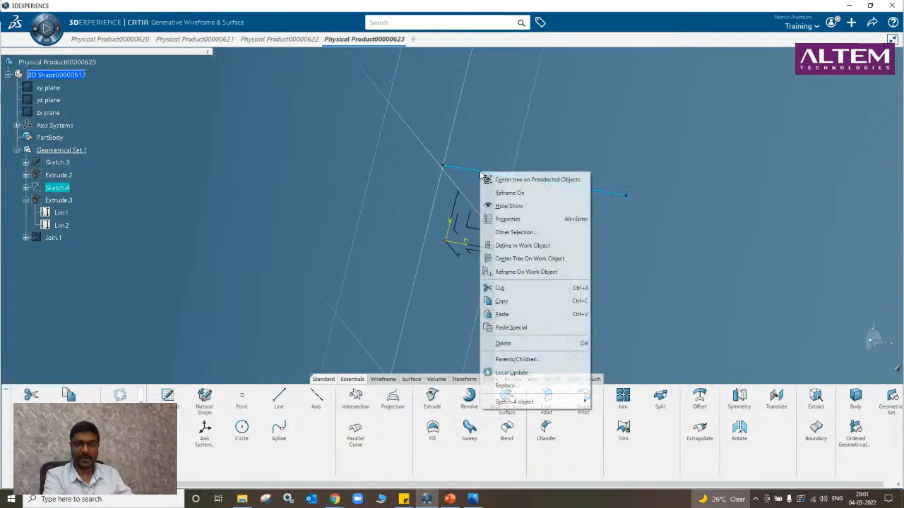
click(508, 205)
right_click(57, 238)
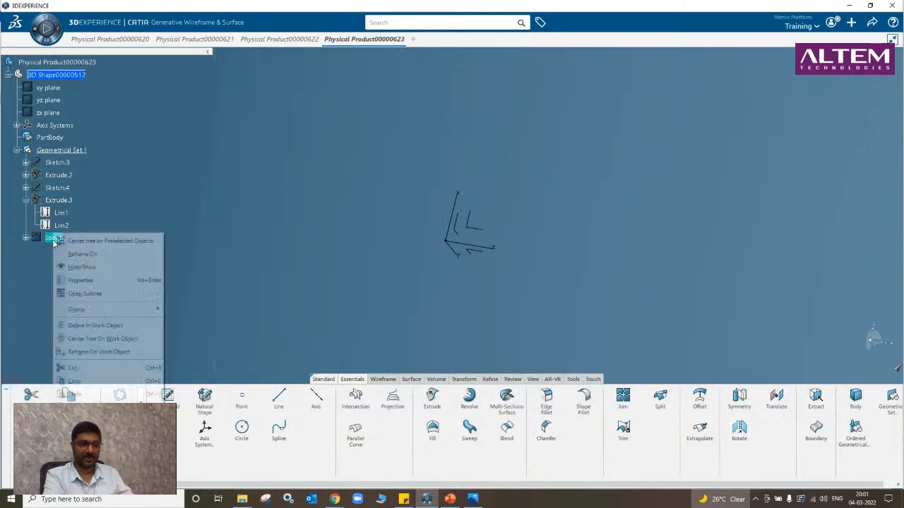
click(81, 267)
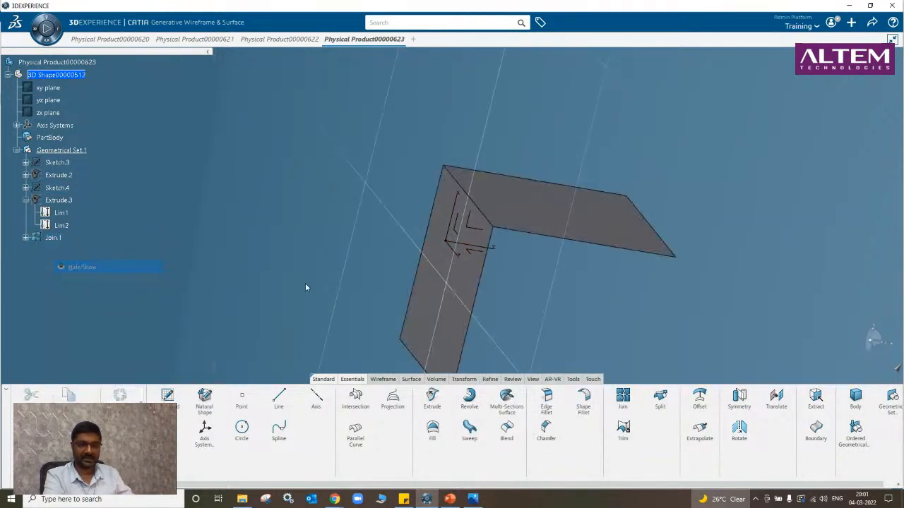
Create a 5 mm edge fillet with trimmed support along the shared edge of the joined surface.
click(459, 189)
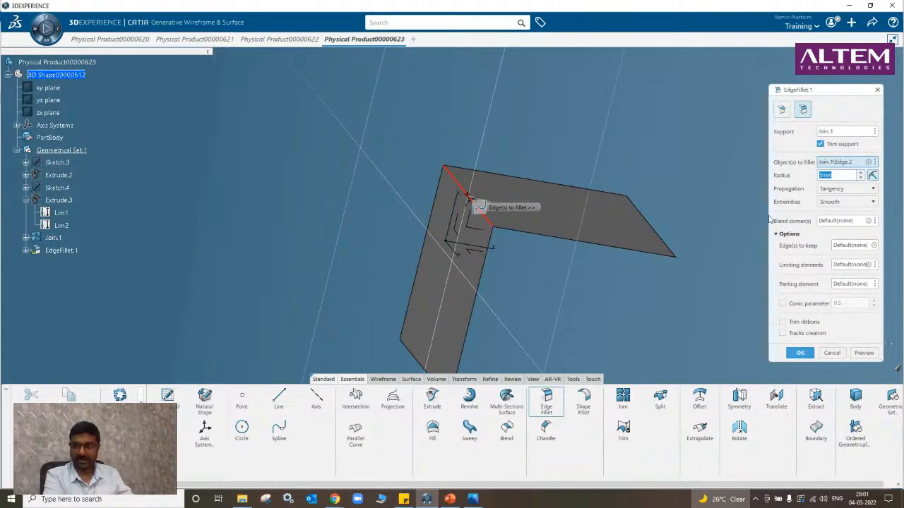
click(800, 352)
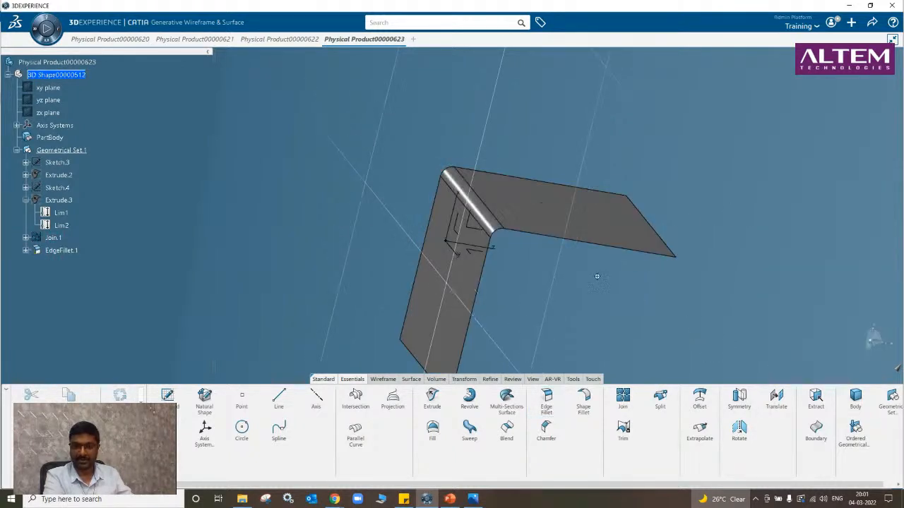
middle_drag(597, 276, 610, 243)
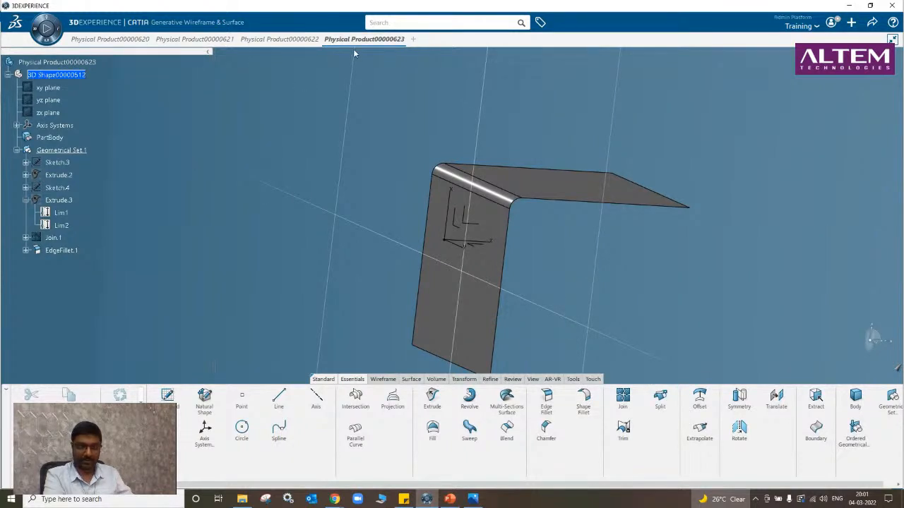
Delete both sketches, both extruded surfaces, the join and the edge fillet from Geometrical Set.1 in Physical Product00000623.
click(275, 40)
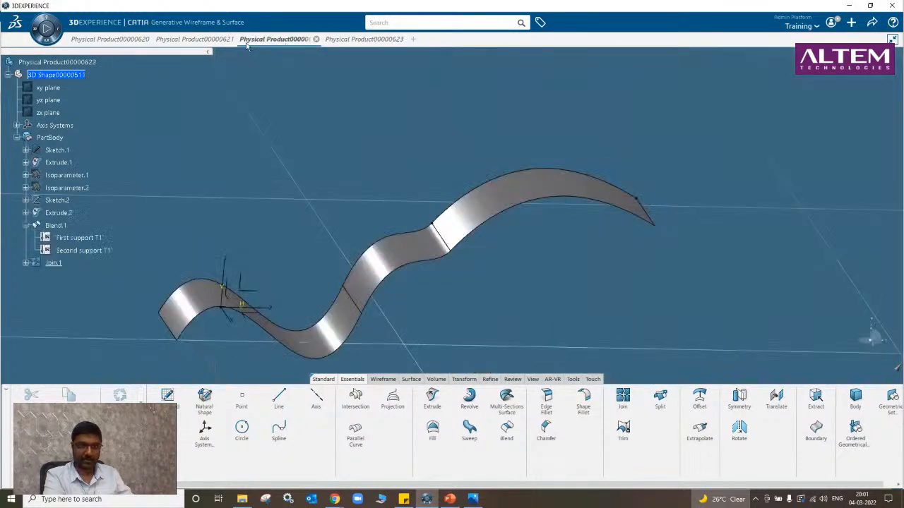
click(197, 41)
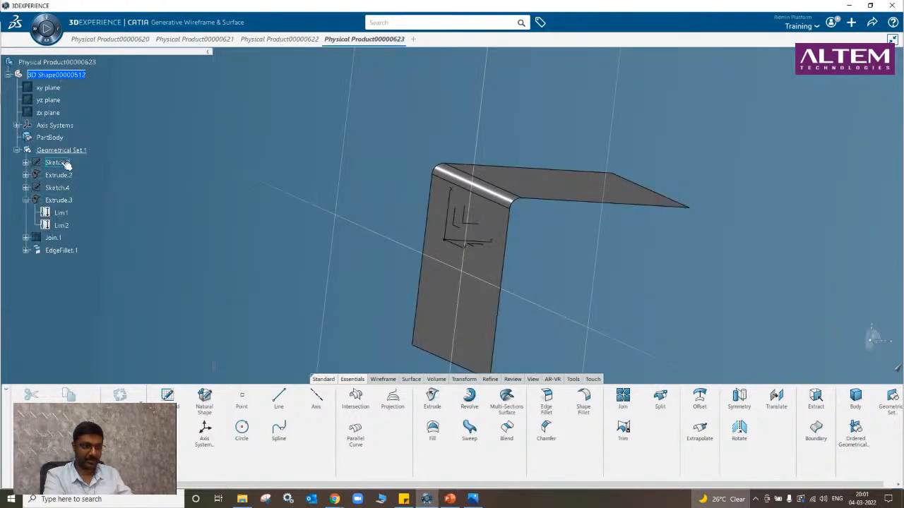
click(67, 164)
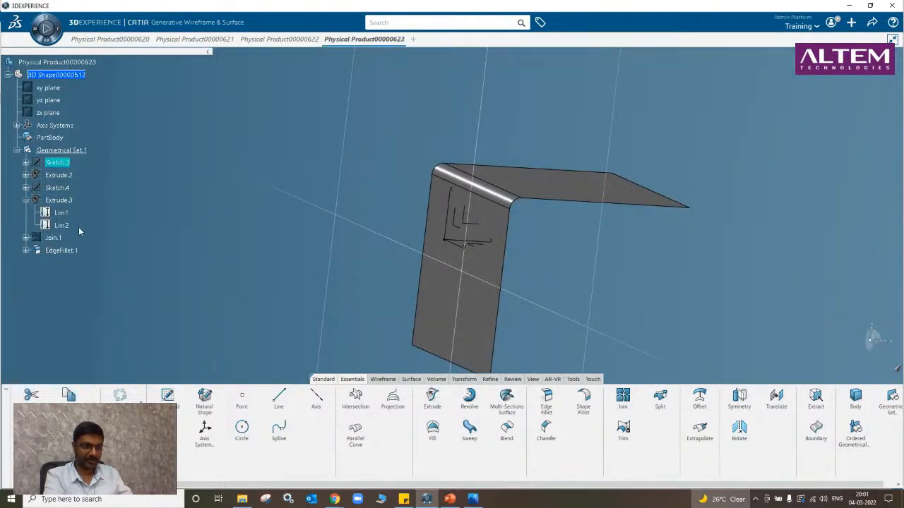
shift+click(74, 251)
right_click(74, 251)
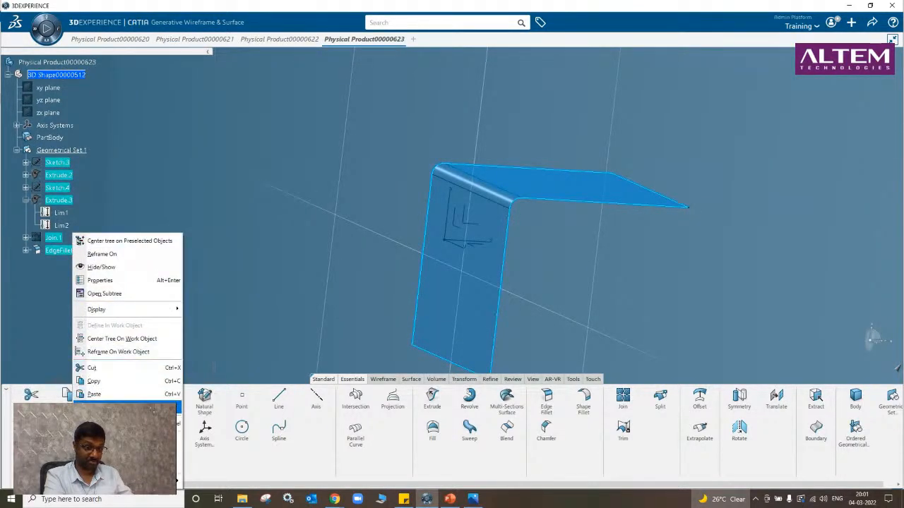
click(99, 407)
click(855, 475)
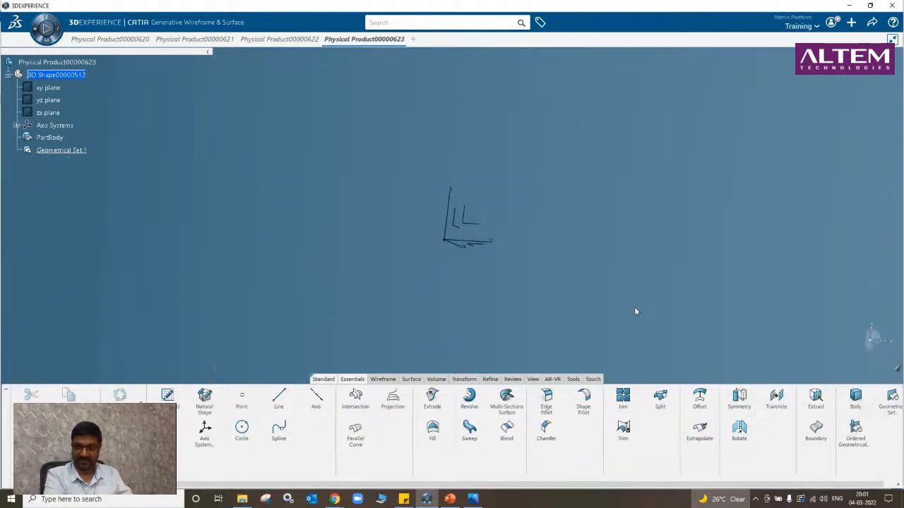
Start a sketch on the zx plane and draw a wide three-point arc passing over the origin.
middle_drag(580, 282, 400, 338)
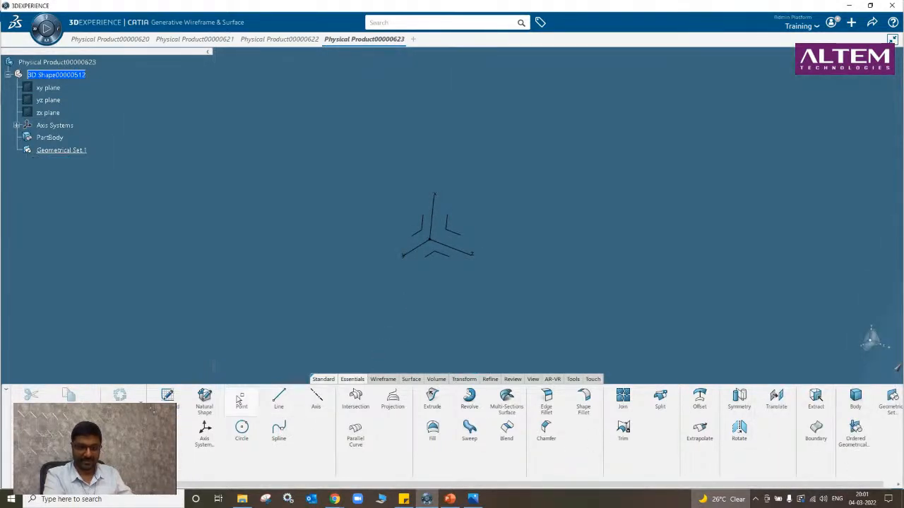
click(168, 397)
click(429, 241)
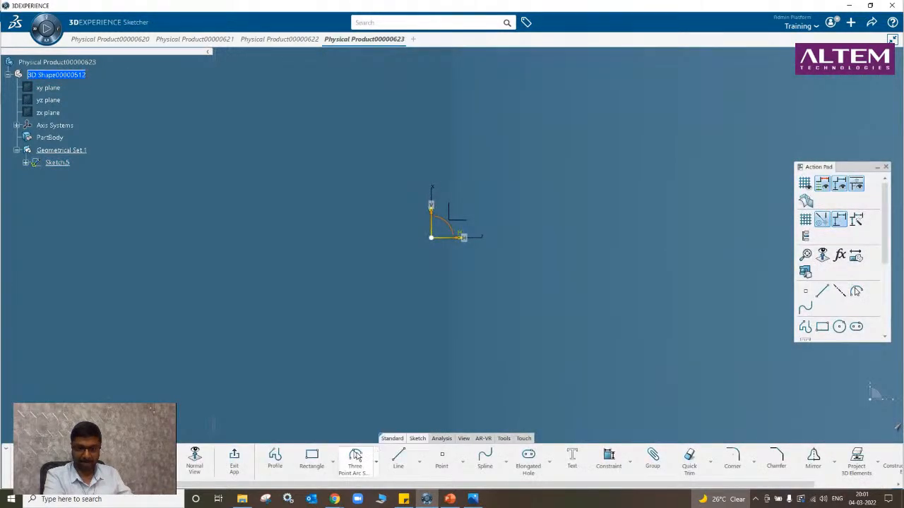
click(356, 459)
click(319, 241)
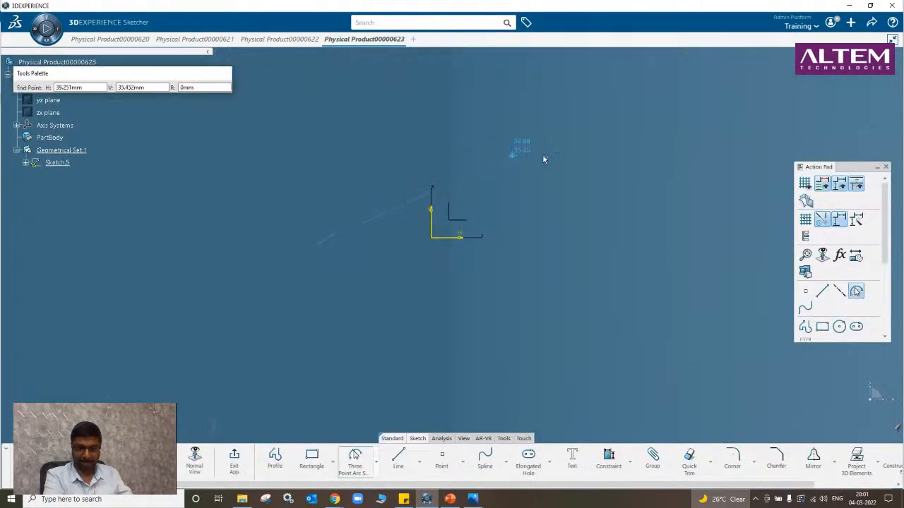
click(370, 173)
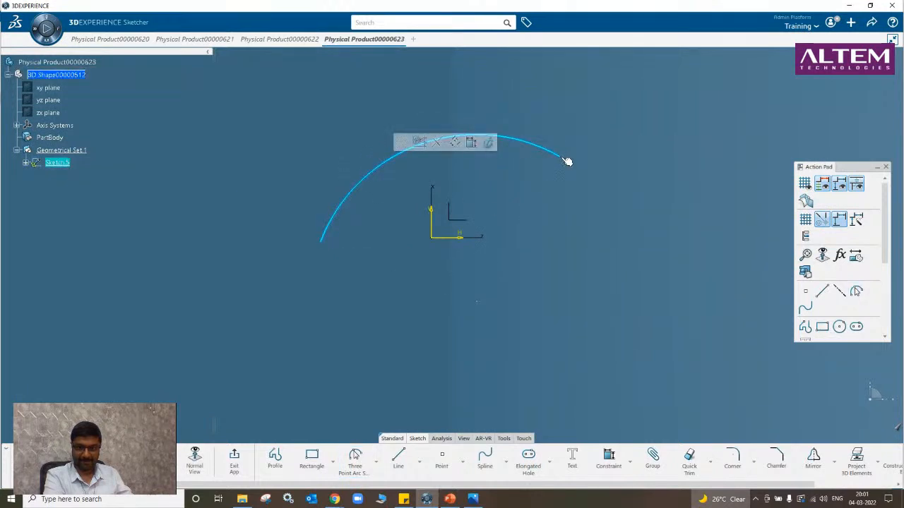
Pull the arc's free end down to near the horizontal axis level, exit the sketch, and extrude the arc 88 mm as a surface.
drag(562, 156, 610, 236)
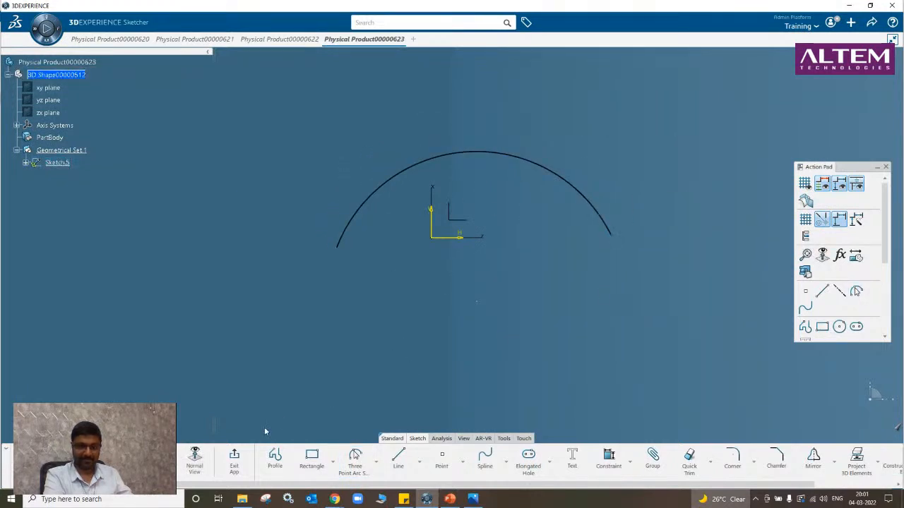
click(240, 459)
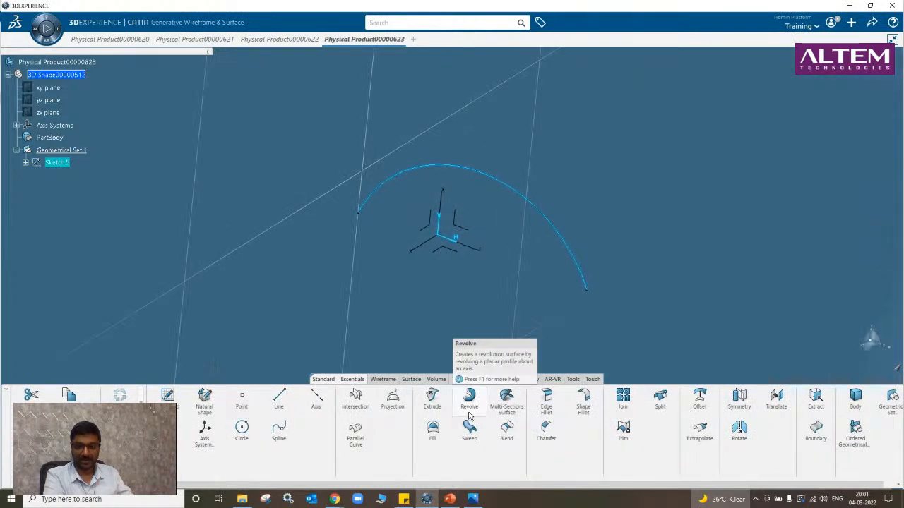
click(432, 399)
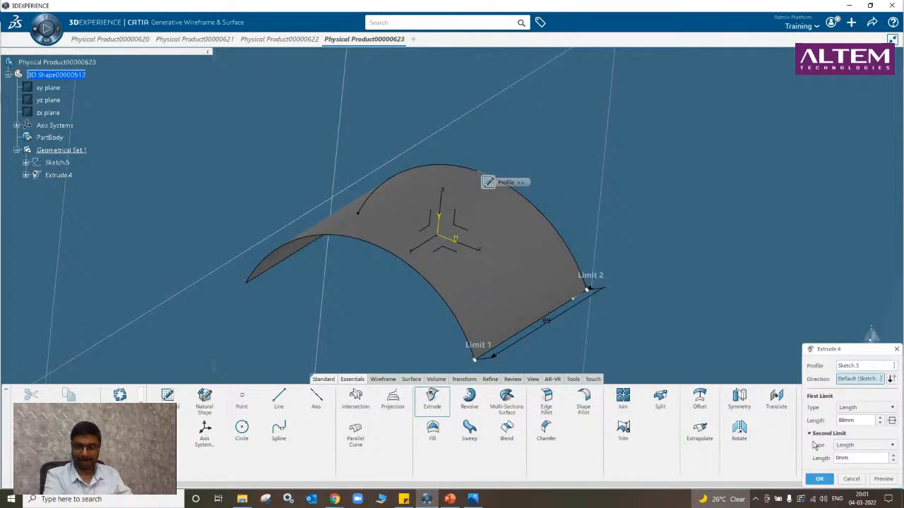
click(819, 478)
middle_drag(630, 332, 473, 299)
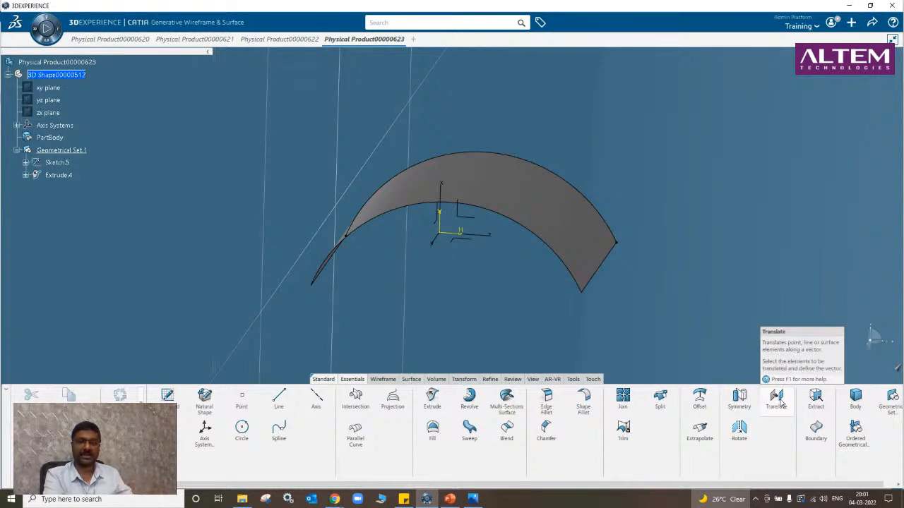
Offset the extruded arc surface by -28 mm so the larger copy lies outside the original.
click(699, 400)
click(586, 237)
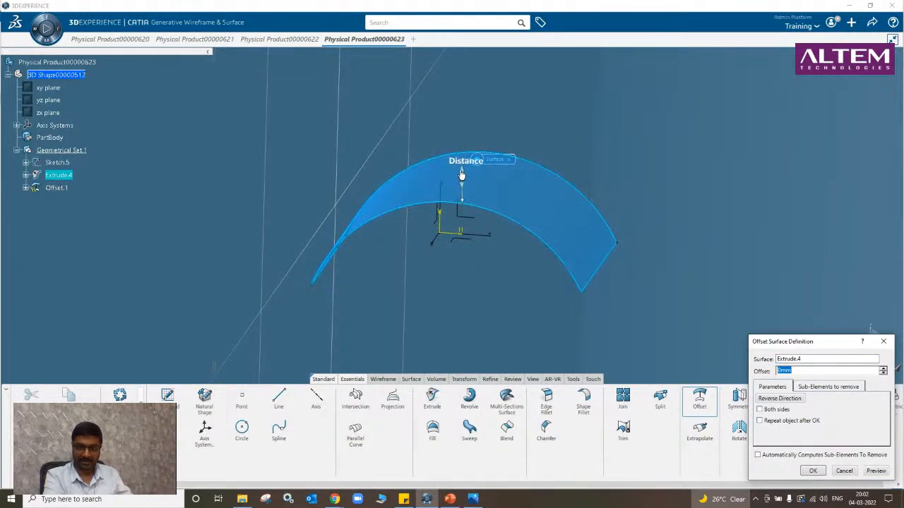
drag(461, 176, 421, 115)
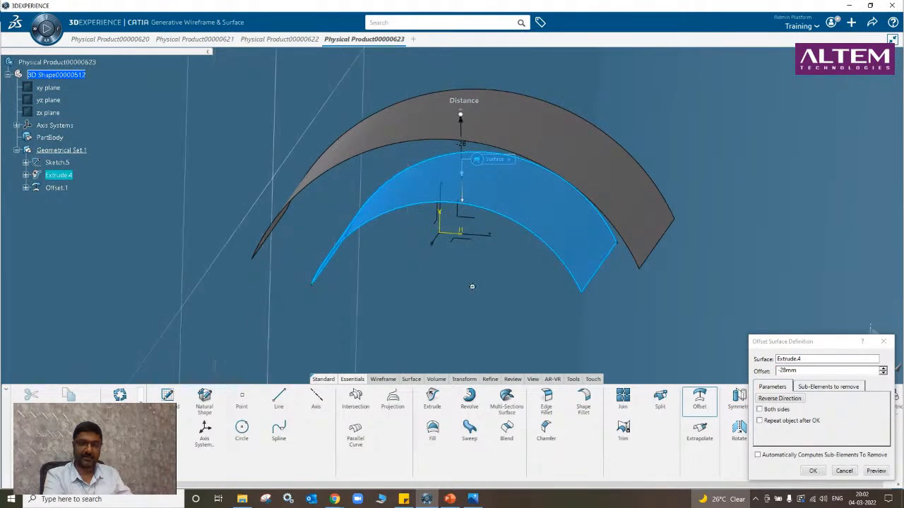
middle_drag(471, 286, 420, 286)
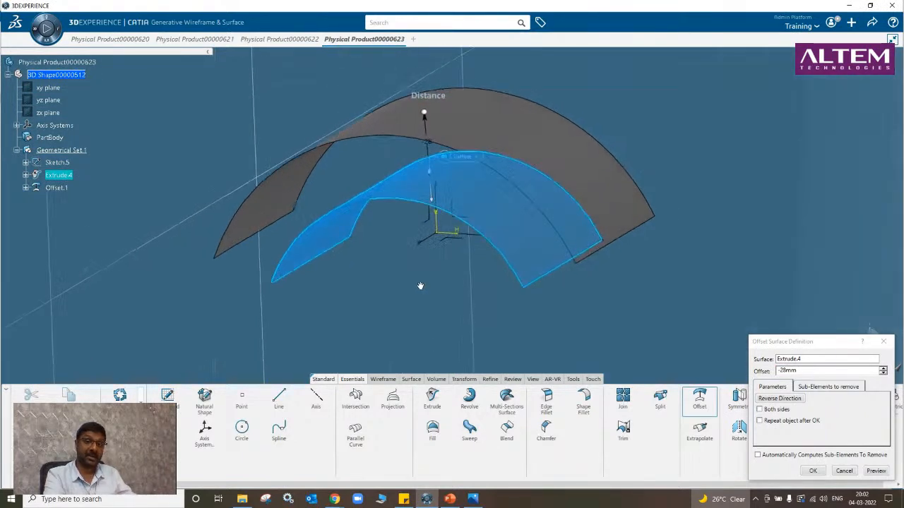
click(813, 470)
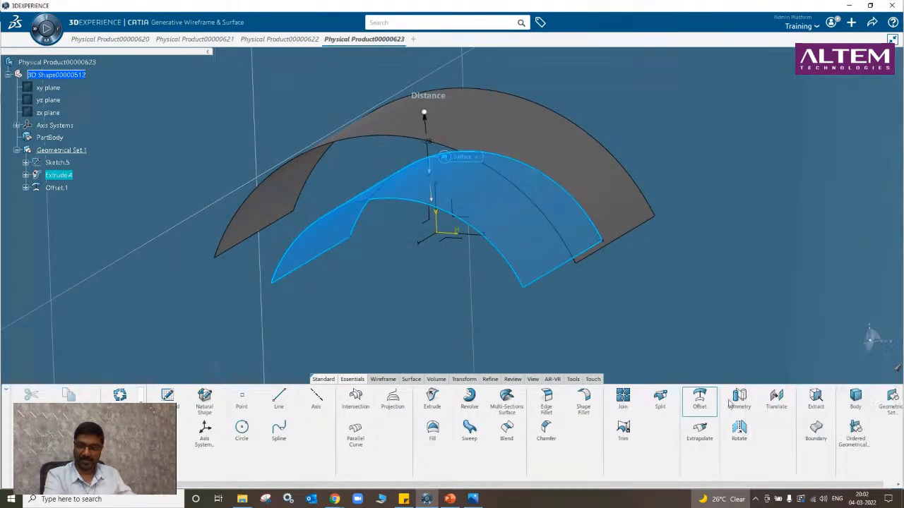
Translate a copy of the extruded arc surface 14 mm along the absolute X axis.
click(776, 400)
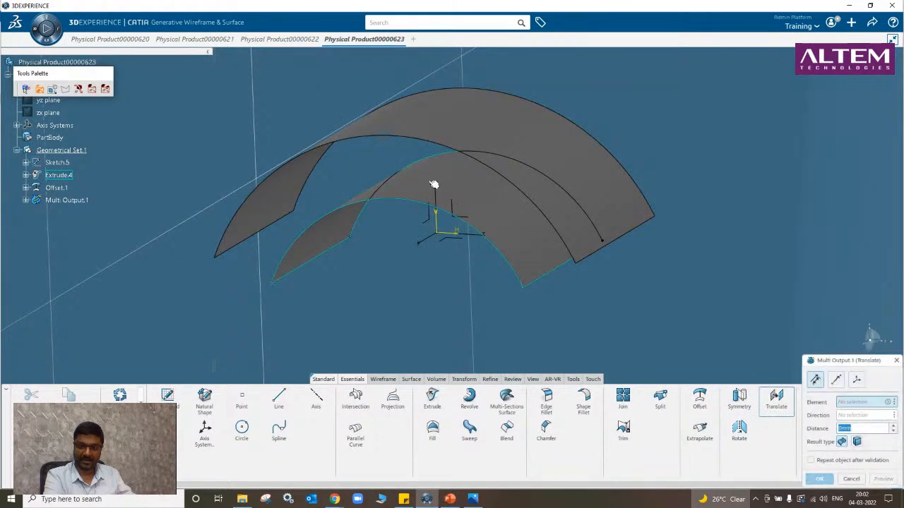
click(436, 194)
middle_drag(405, 245, 474, 169)
drag(473, 158, 475, 134)
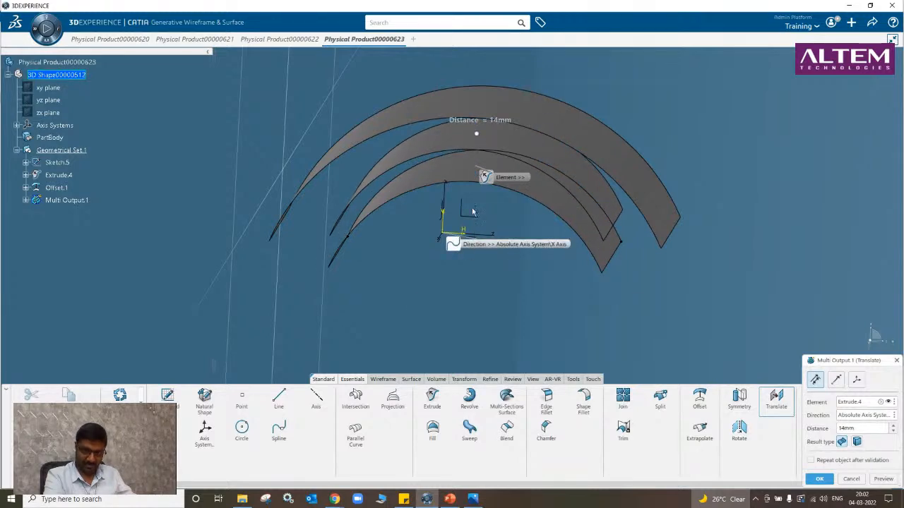
mouse_move(409, 333)
middle_down()
mouse_move(416, 278)
mouse_move(409, 319)
middle_up()
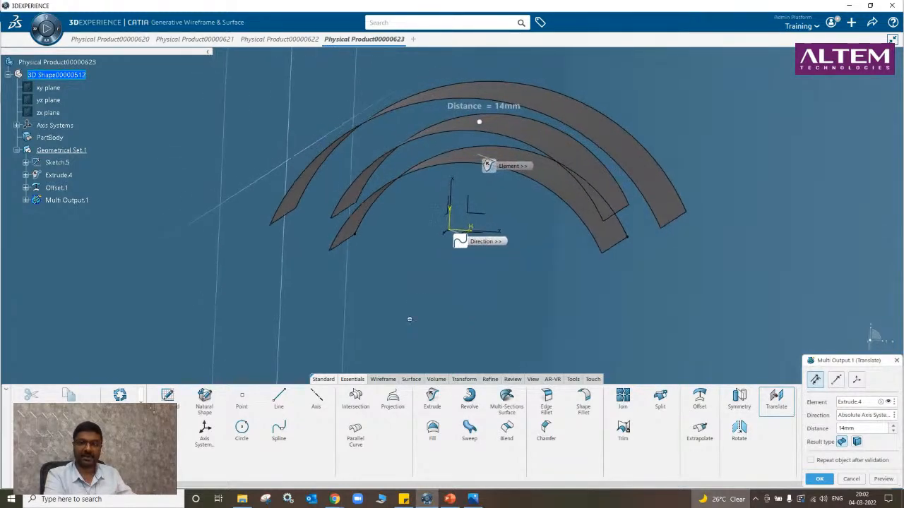
click(819, 479)
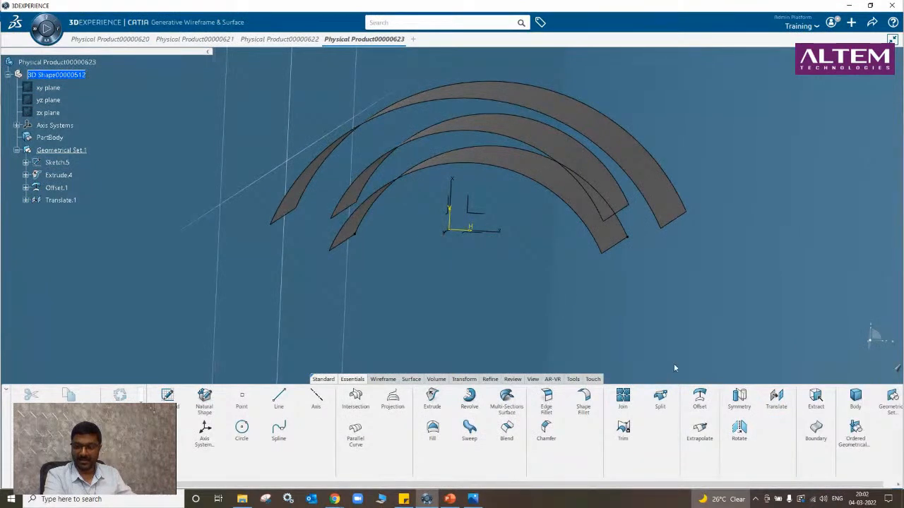
Create a second offset of the extruded arc surface on its inner side.
click(699, 399)
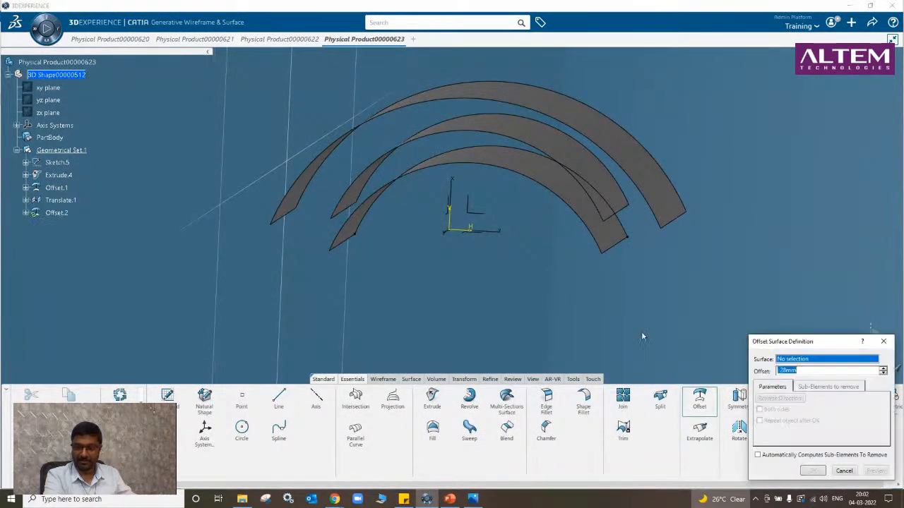
click(489, 159)
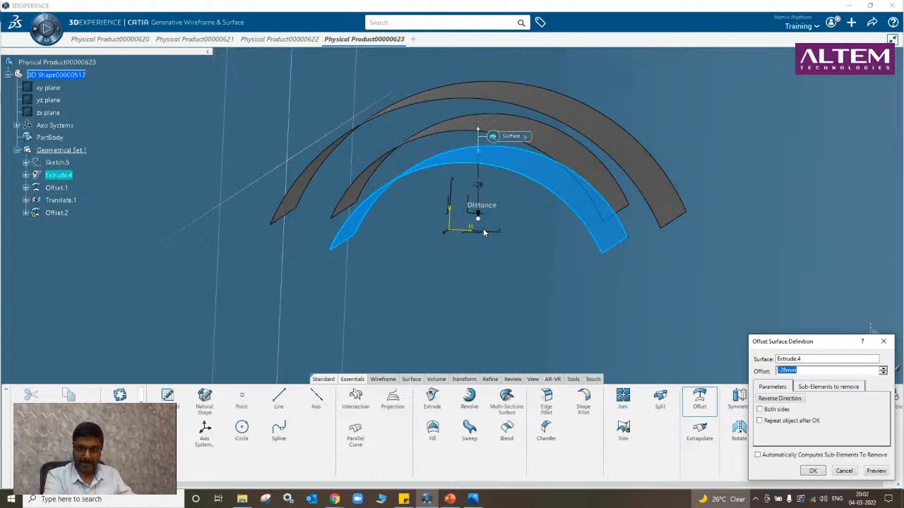
drag(478, 231, 515, 195)
click(812, 471)
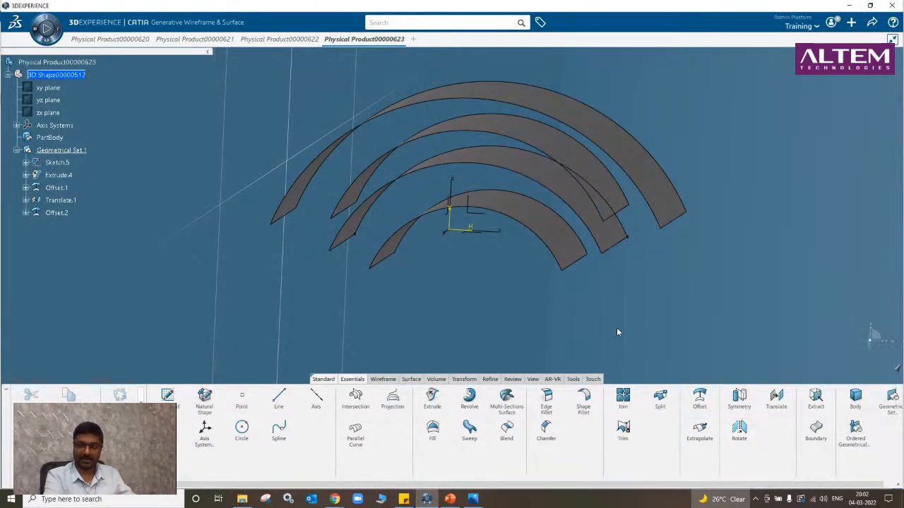
Try translating the extruded arc surface -15 mm along the absolute X axis to compare it with the inner offset, then cancel.
click(775, 412)
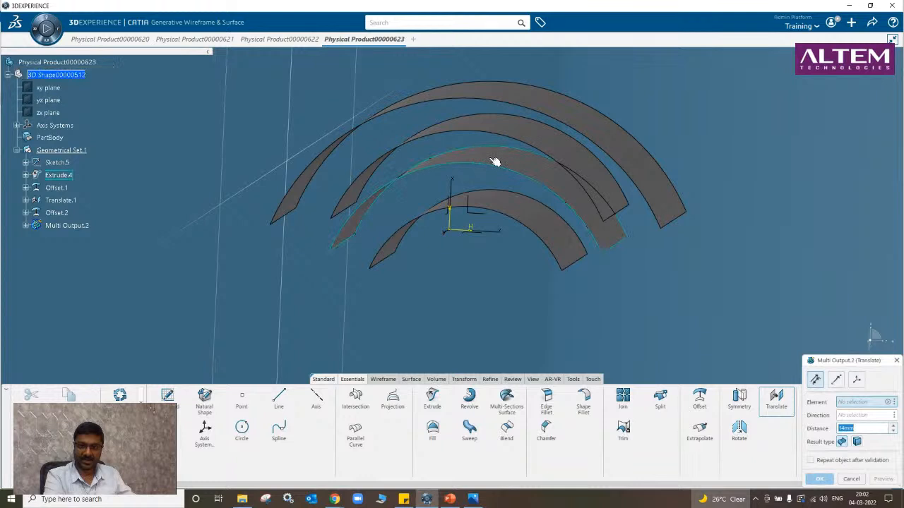
click(464, 200)
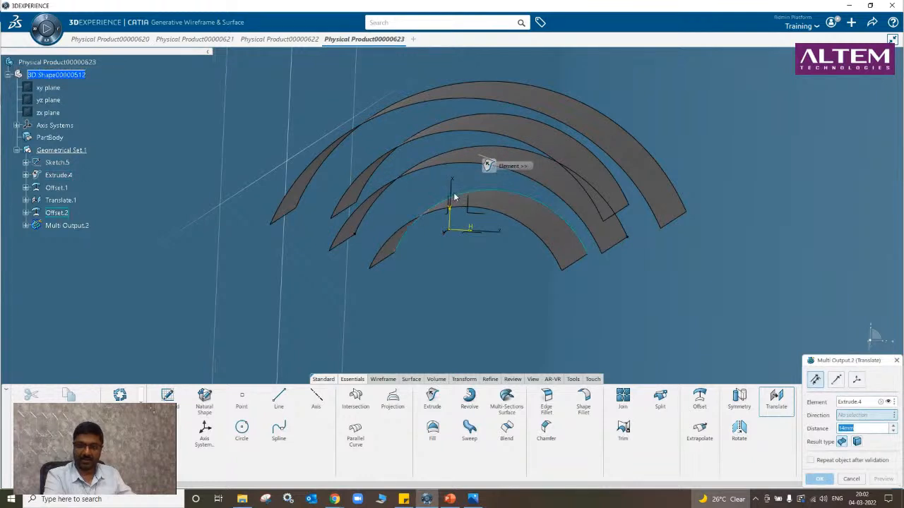
click(454, 195)
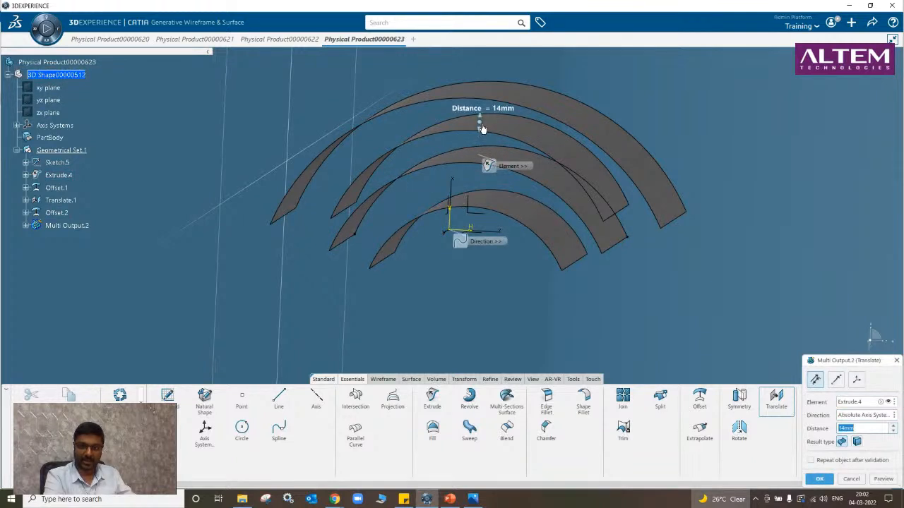
drag(479, 125, 478, 183)
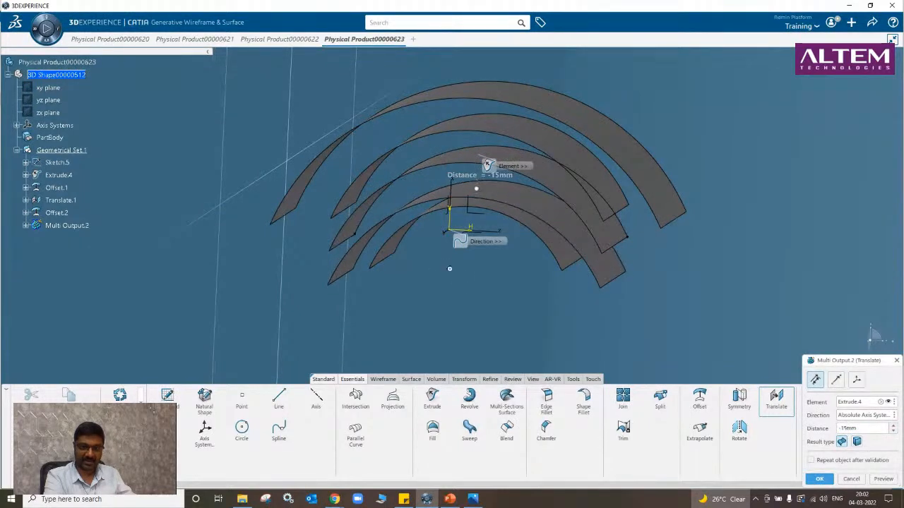
middle_drag(449, 266, 442, 161)
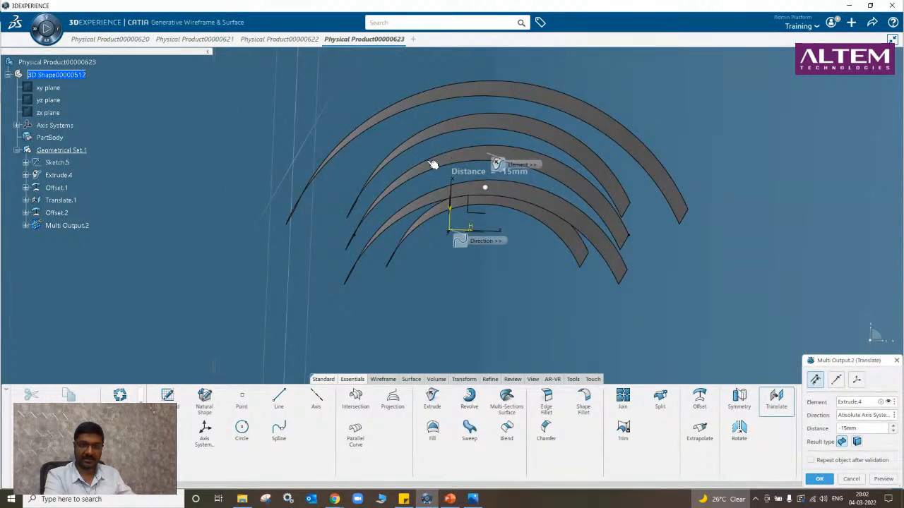
mouse_move(471, 281)
middle_down()
mouse_move(475, 299)
mouse_move(478, 288)
mouse_move(466, 309)
mouse_move(476, 291)
middle_up()
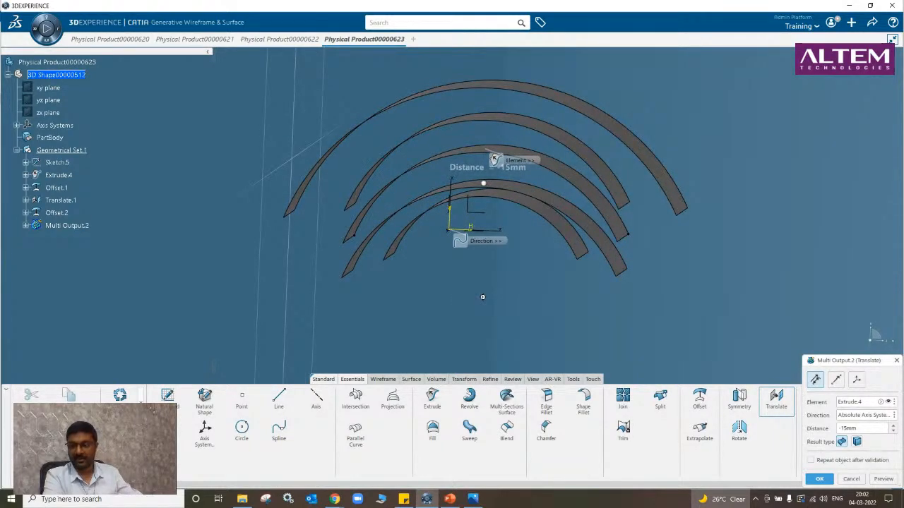
click(850, 479)
middle_drag(503, 263, 466, 281)
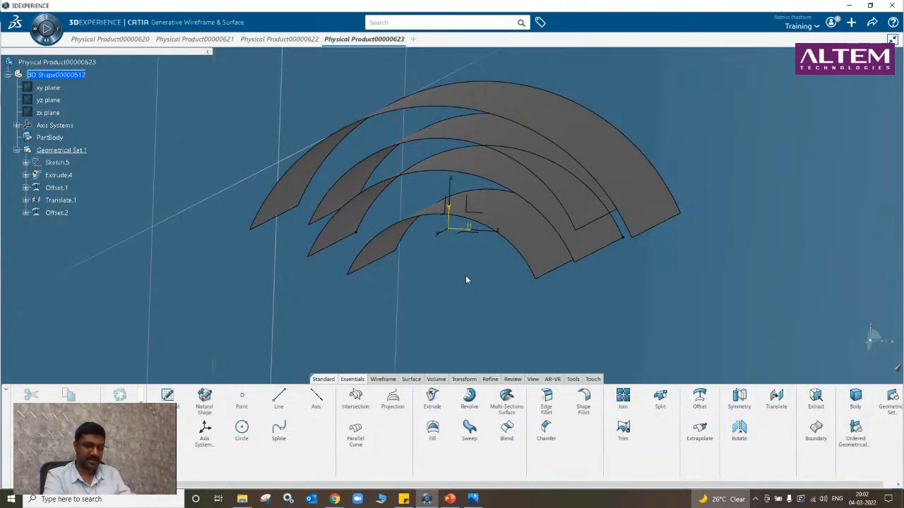
Undo the inner offset surface.
key(ctrl+z)
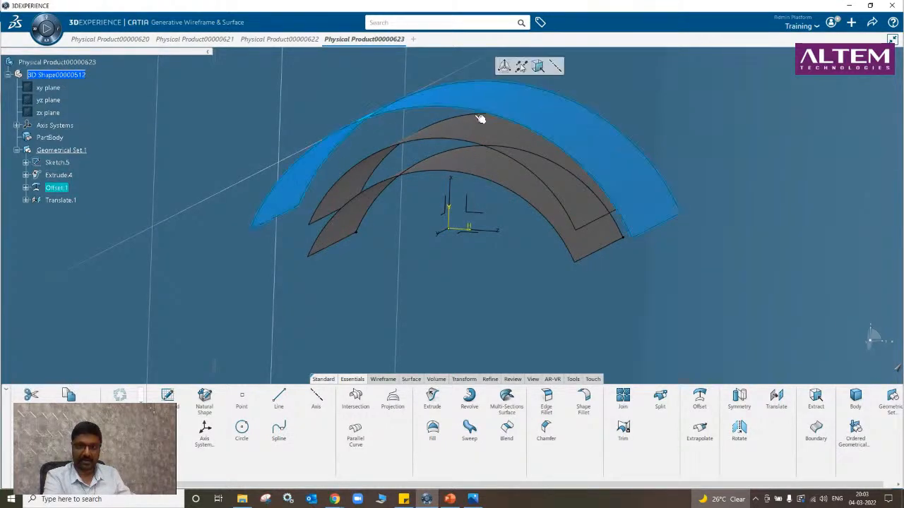
click(484, 158)
click(481, 160)
right_click(480, 161)
click(491, 209)
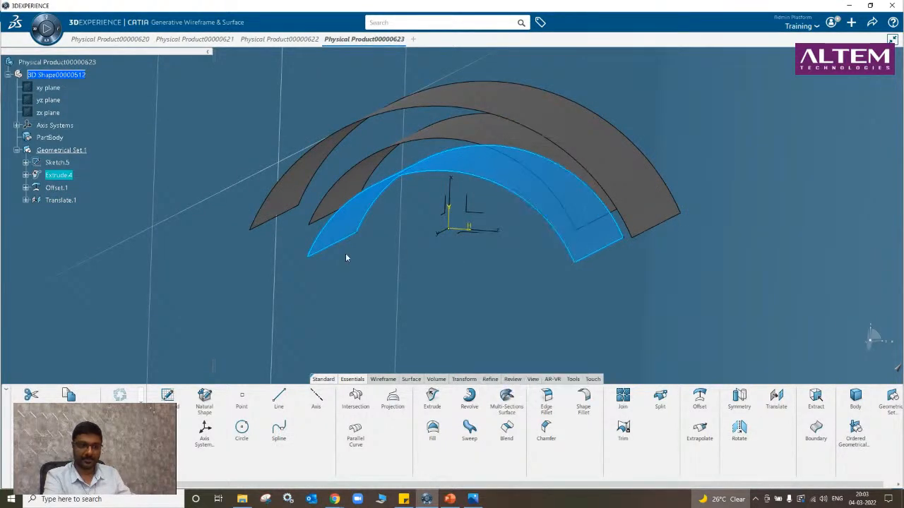
Delete the extruded, offset and translated surfaces together, without deleting their parent arc sketch.
click(504, 100)
ctrl+click(486, 129)
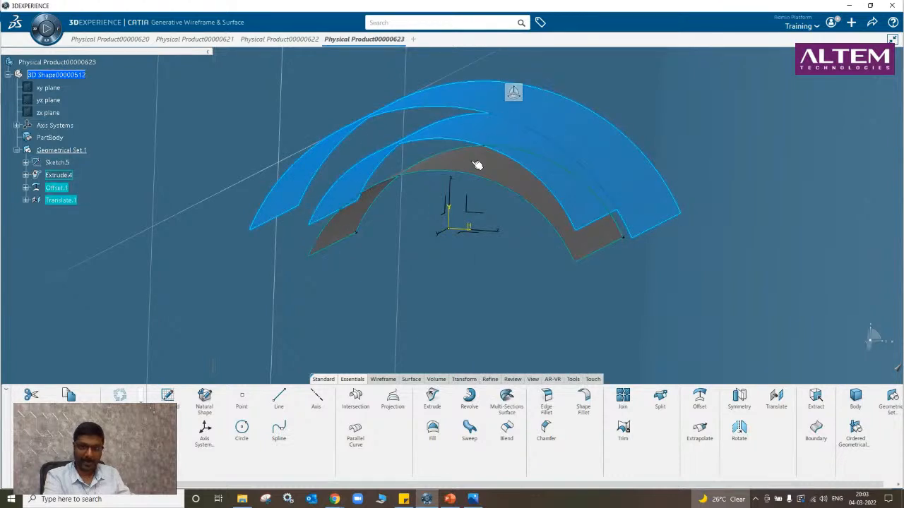
ctrl+click(477, 165)
right_click(472, 162)
click(494, 333)
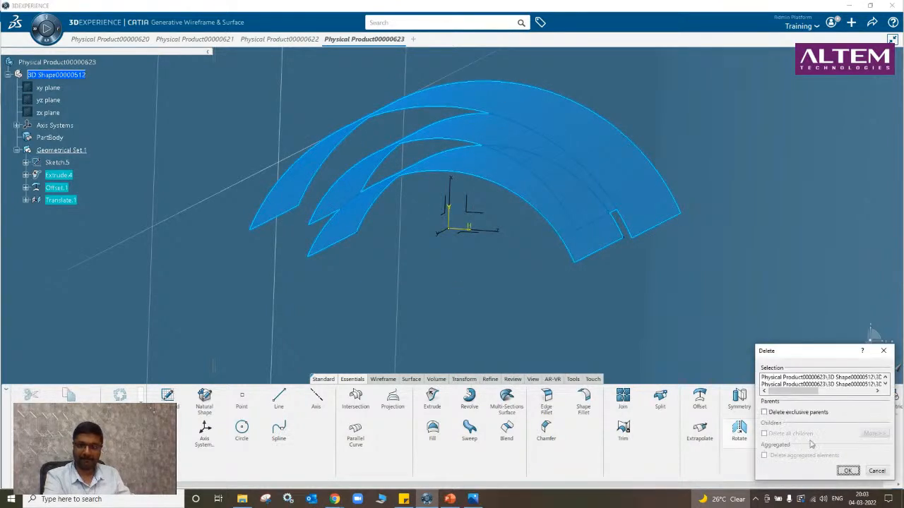
click(849, 471)
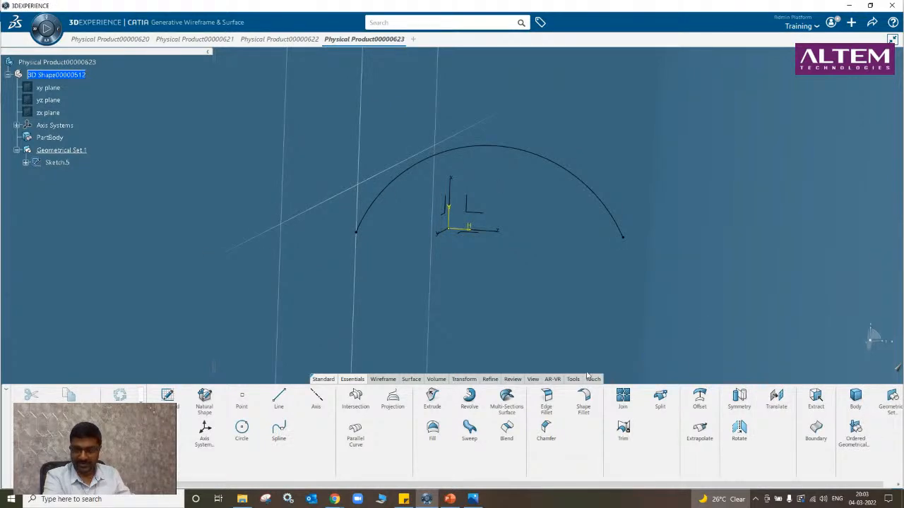
click(385, 380)
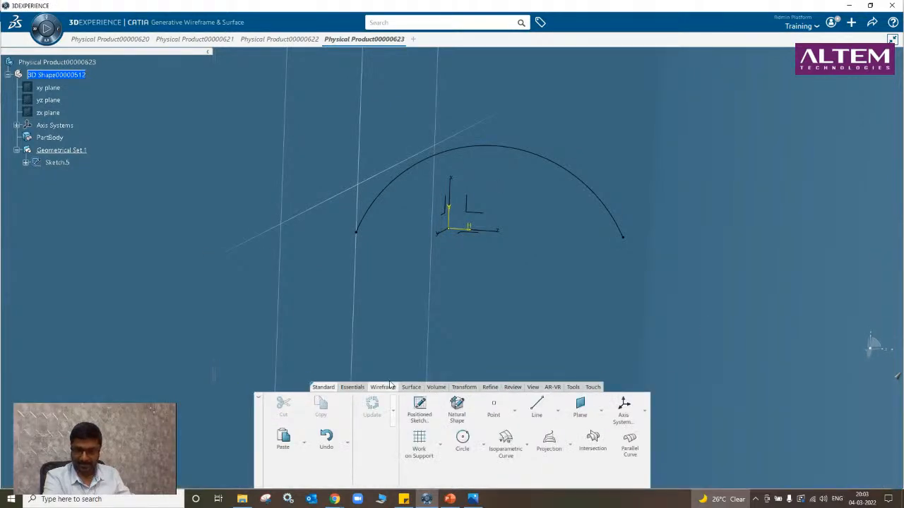
click(412, 386)
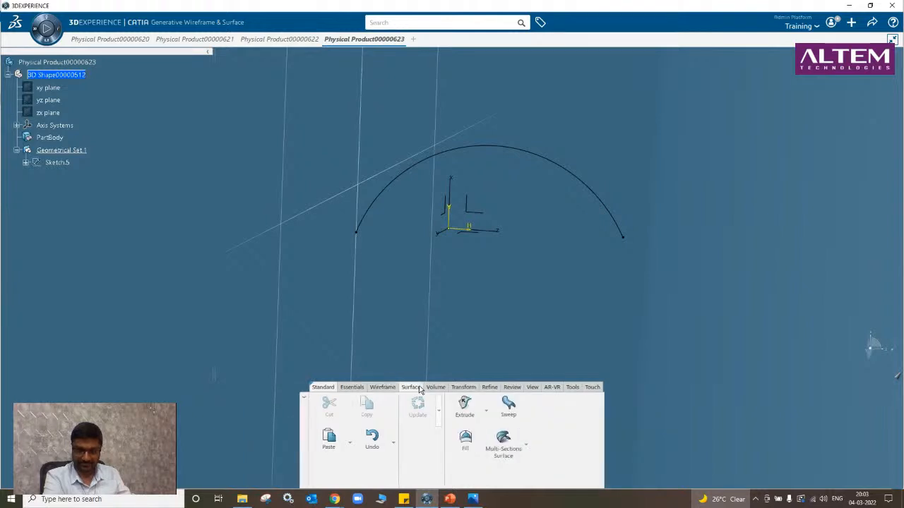
click(436, 387)
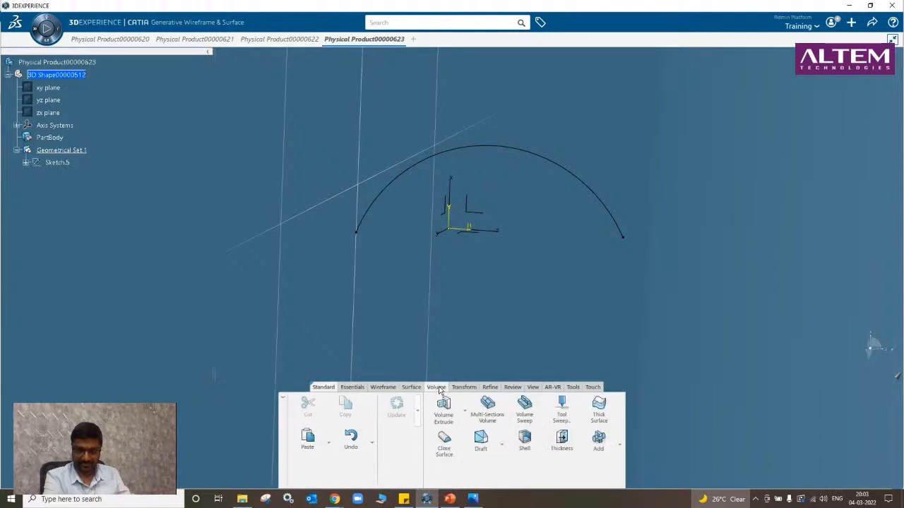
click(352, 388)
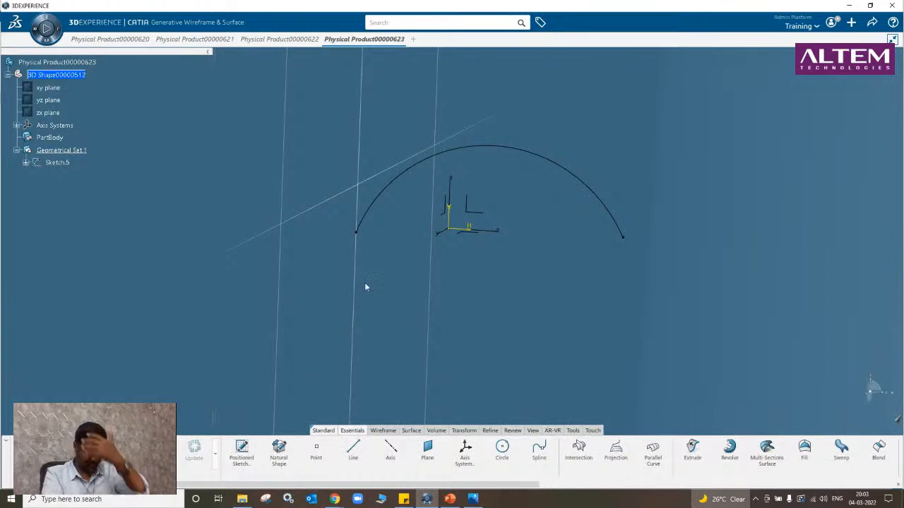
Delete the remaining arc sketch from Geometrical Set.1.
right_click(420, 165)
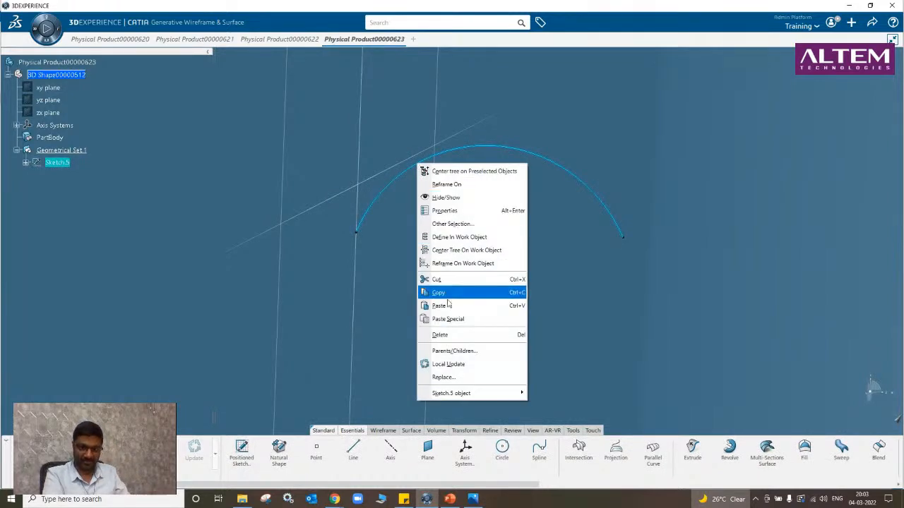
click(441, 335)
click(848, 471)
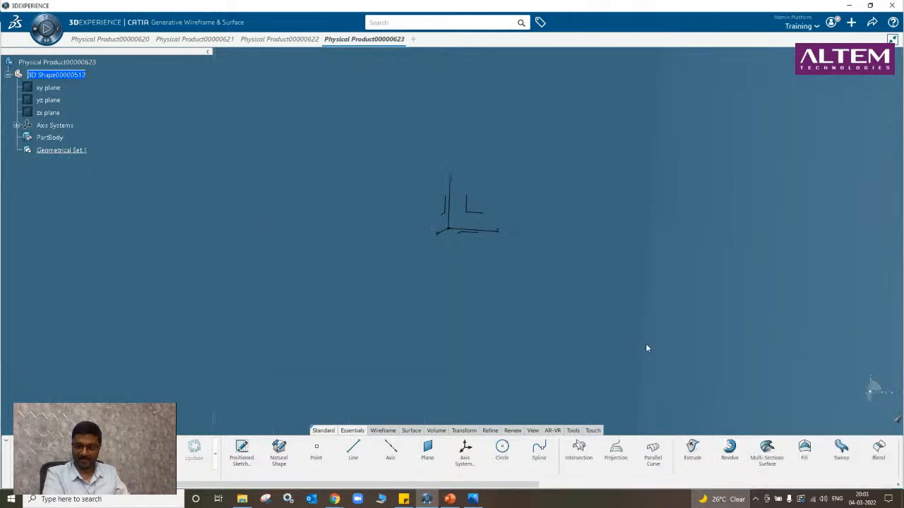
Examine the explicit, line and circle profile types in the swept surface definition, then cancel it.
click(841, 448)
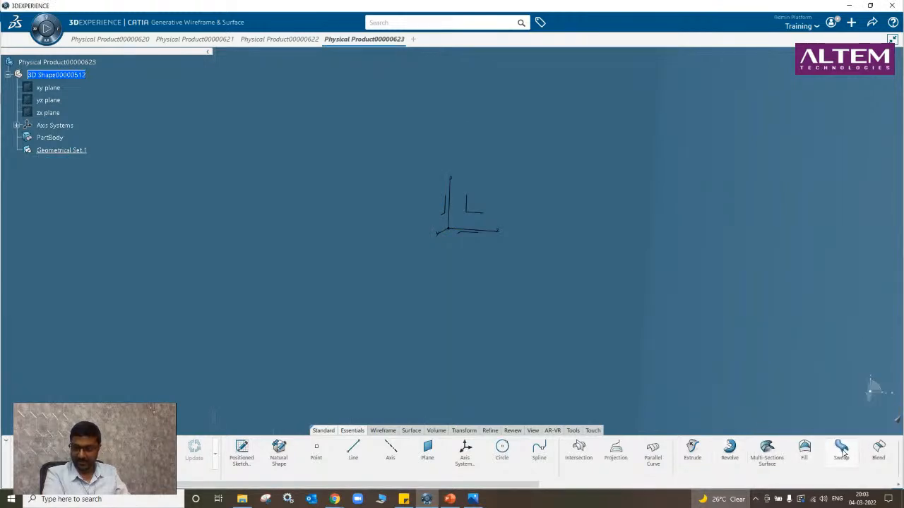
drag(794, 269, 773, 66)
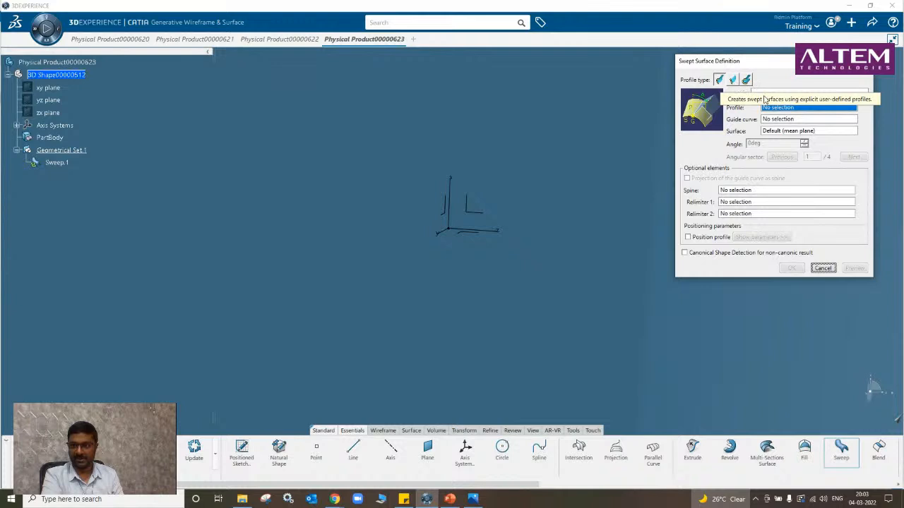
click(784, 97)
click(733, 80)
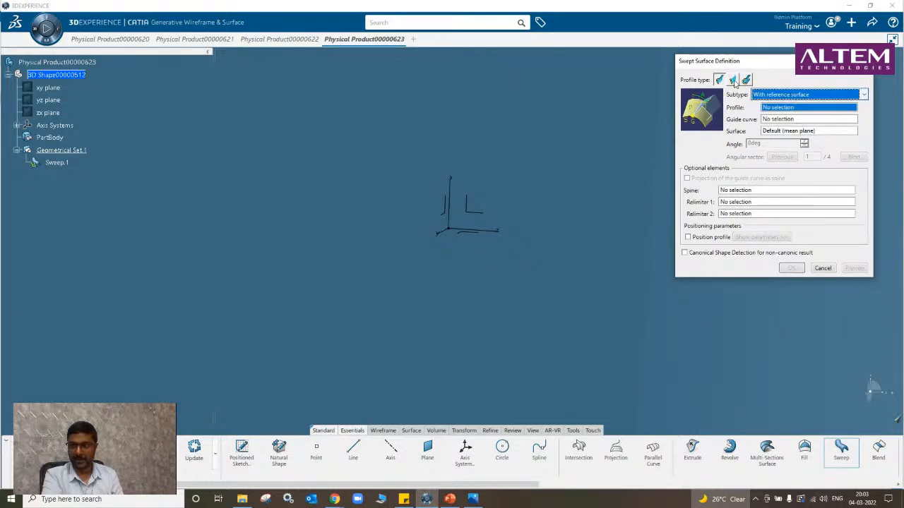
click(733, 80)
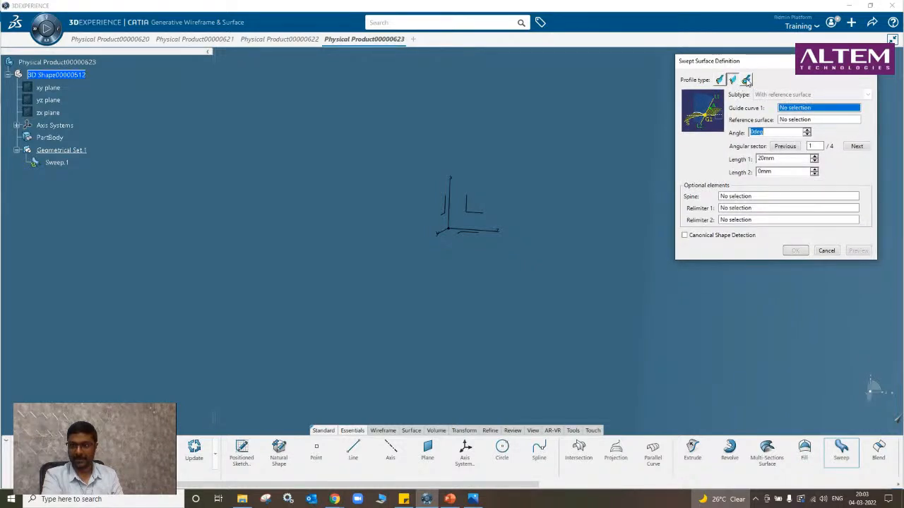
click(747, 80)
click(786, 205)
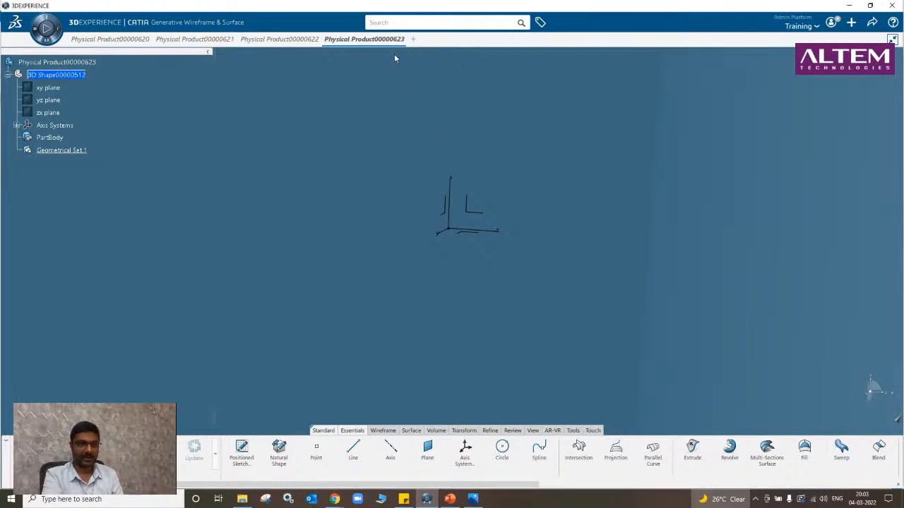
Look through the roles and apps available in the compass, then close it.
click(47, 30)
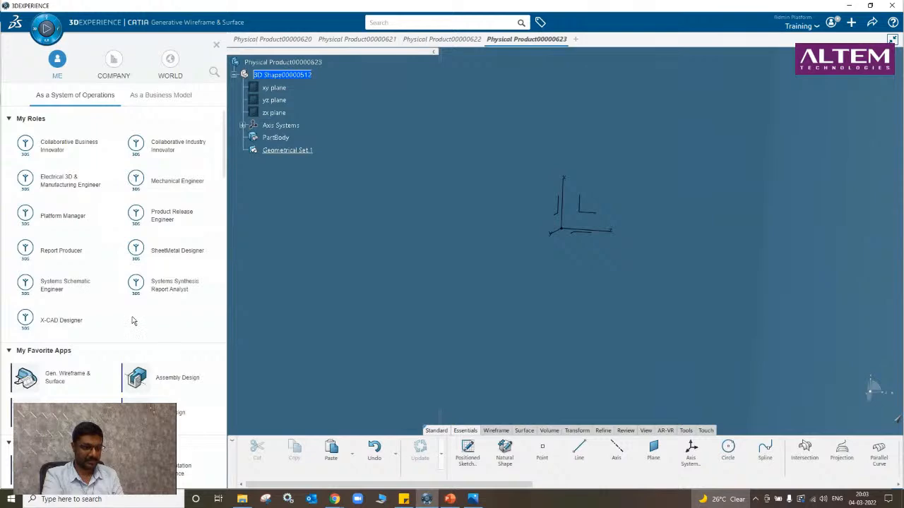
scroll(156, 309, down, 10)
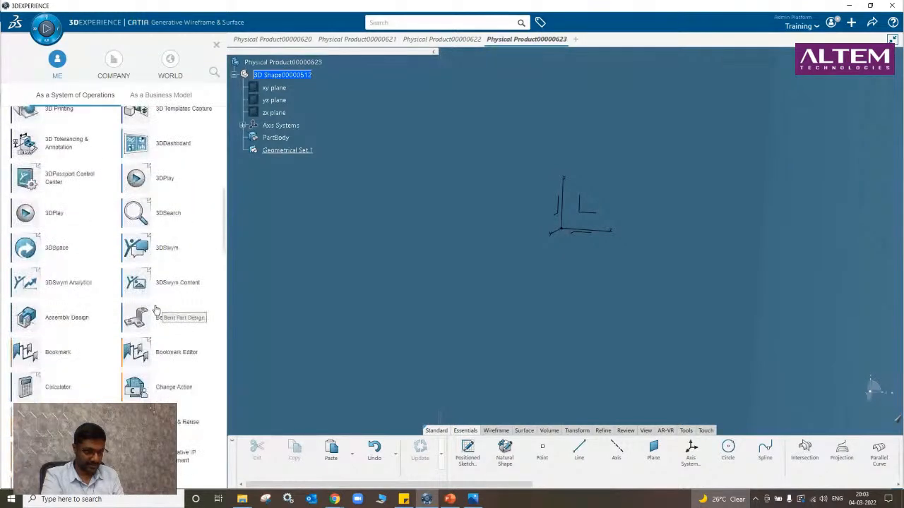
scroll(156, 309, down, 12)
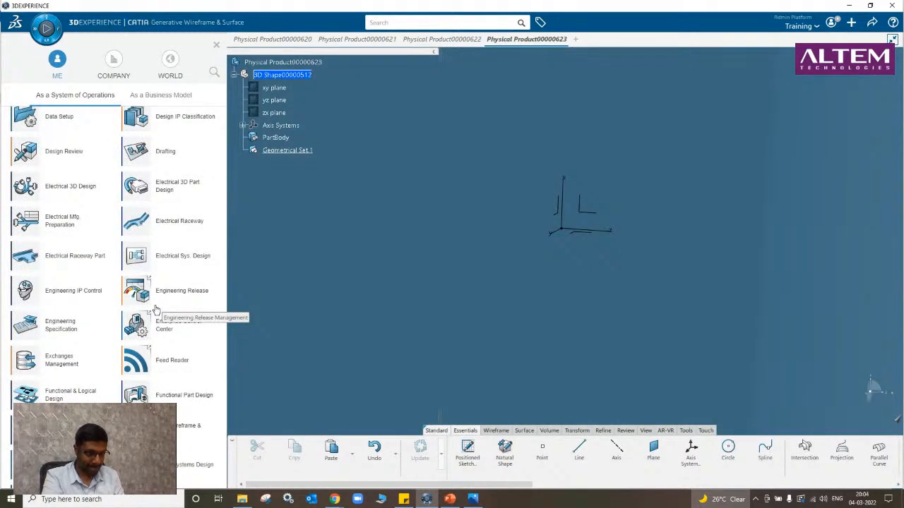
scroll(156, 309, down, 2)
scroll(156, 309, down, 1)
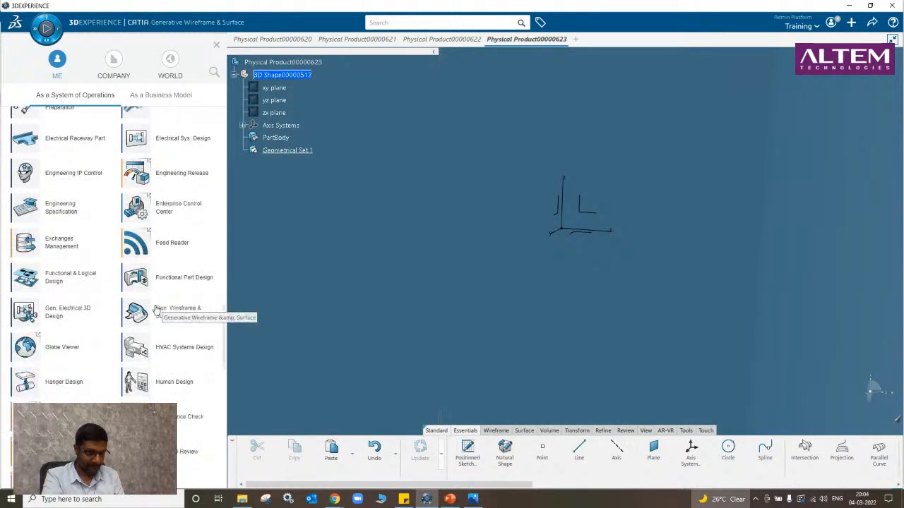
scroll(156, 309, up, 15)
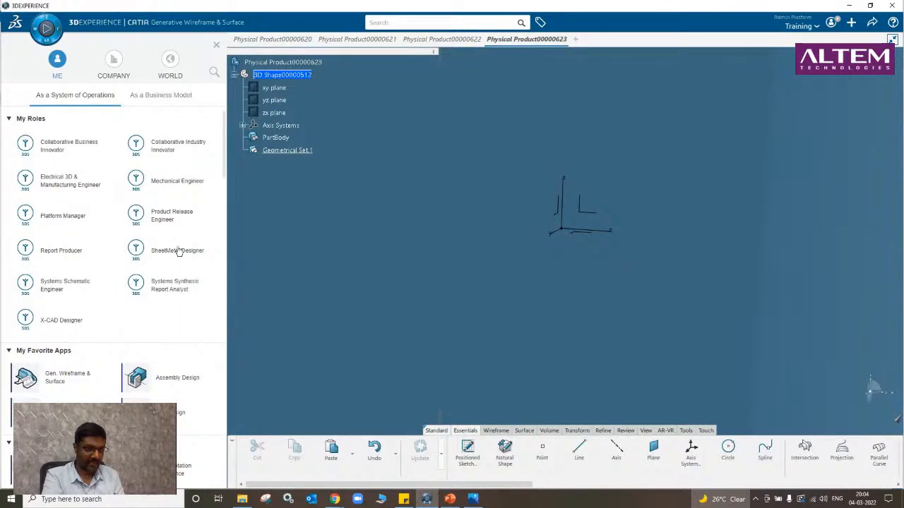
scroll(178, 252, down, 10)
scroll(183, 251, down, 10)
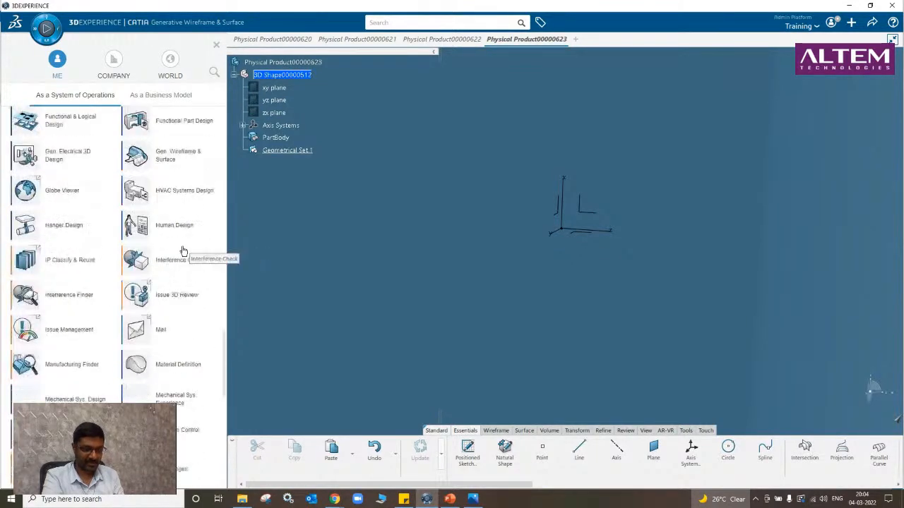
scroll(182, 251, down, 5)
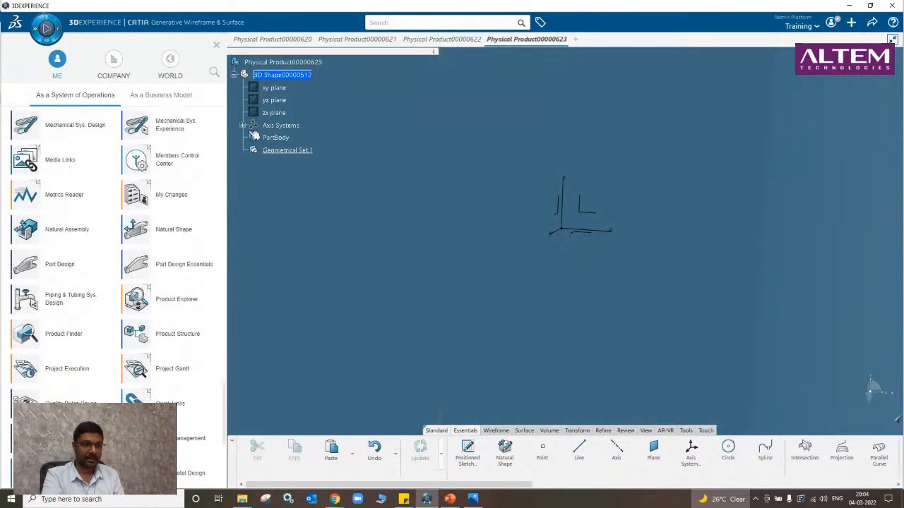
click(593, 320)
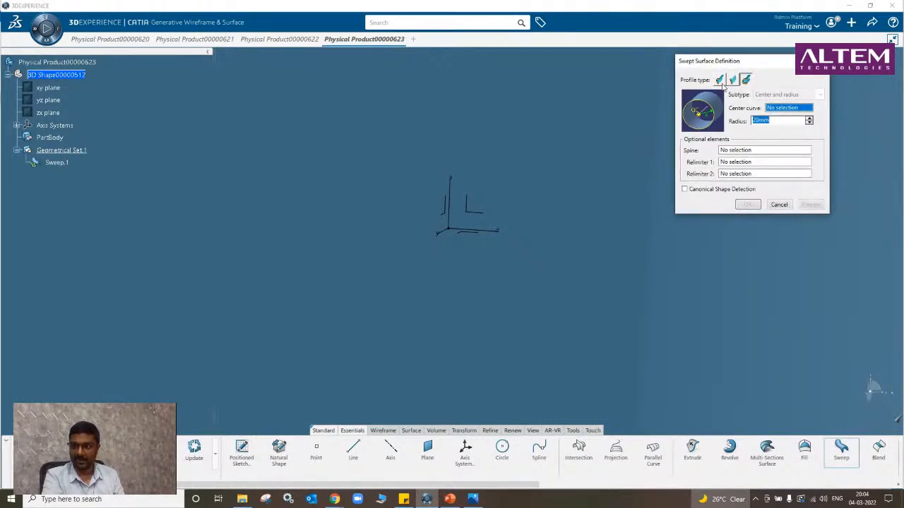
Examine the subtypes of the explicit swept surface profile and dismiss the mail notifications.
click(719, 80)
click(780, 97)
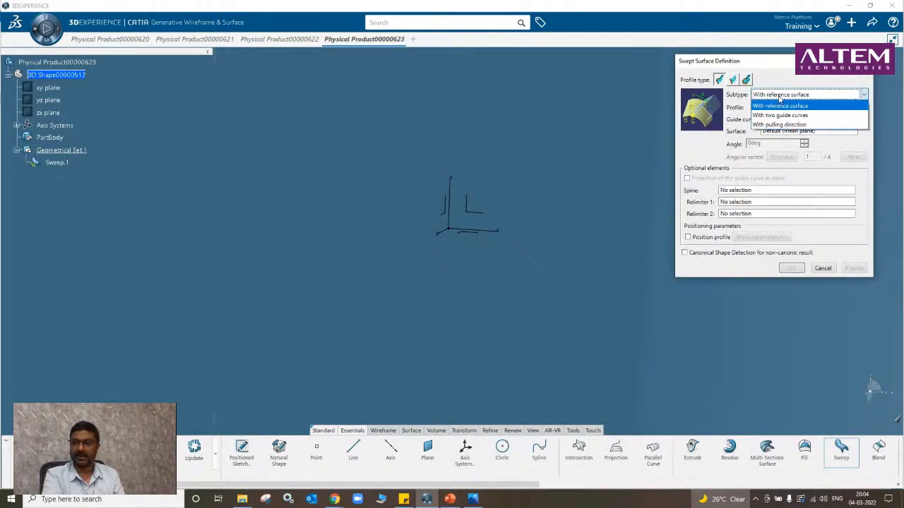
click(771, 77)
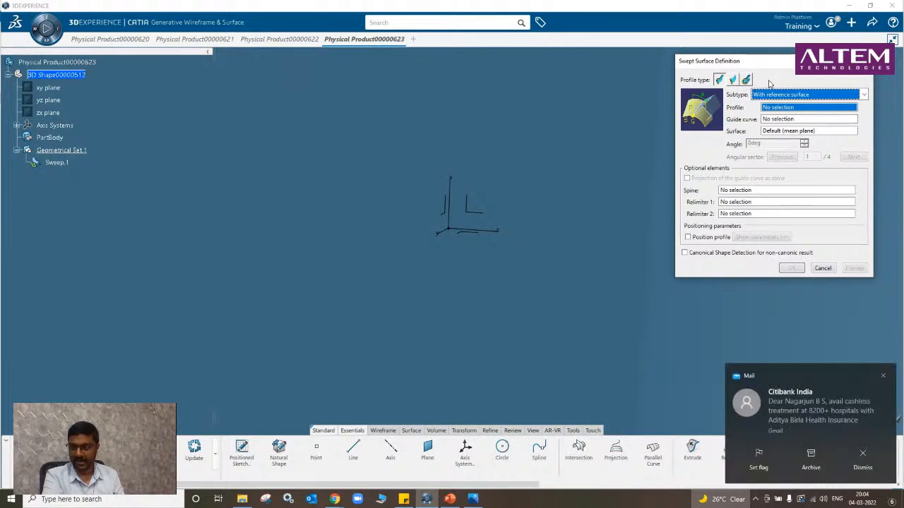
click(884, 377)
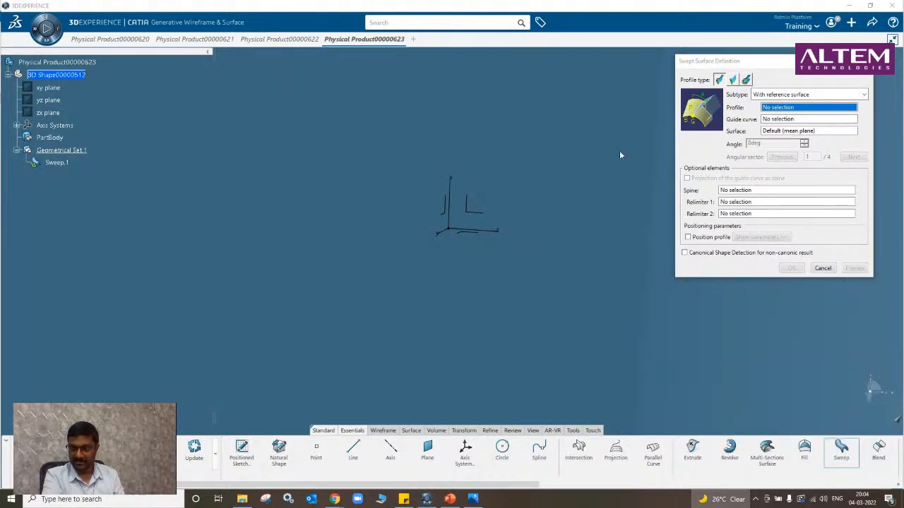
click(883, 395)
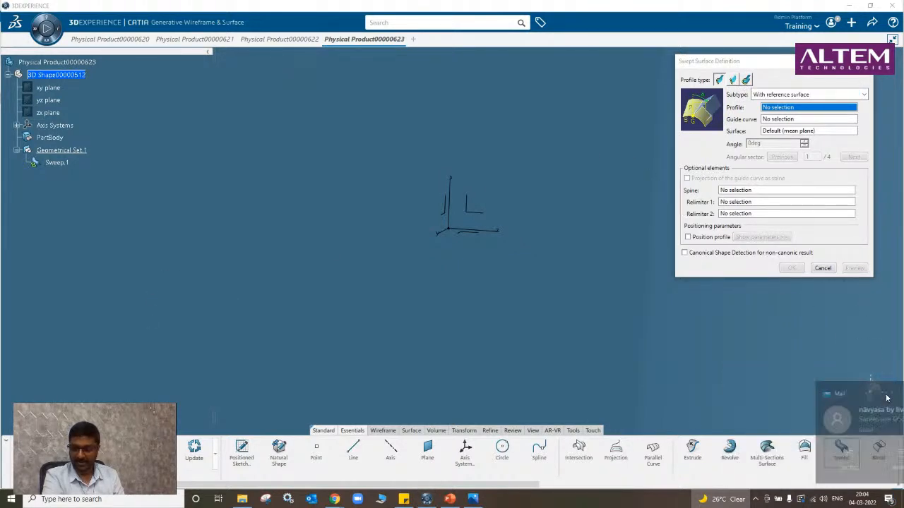
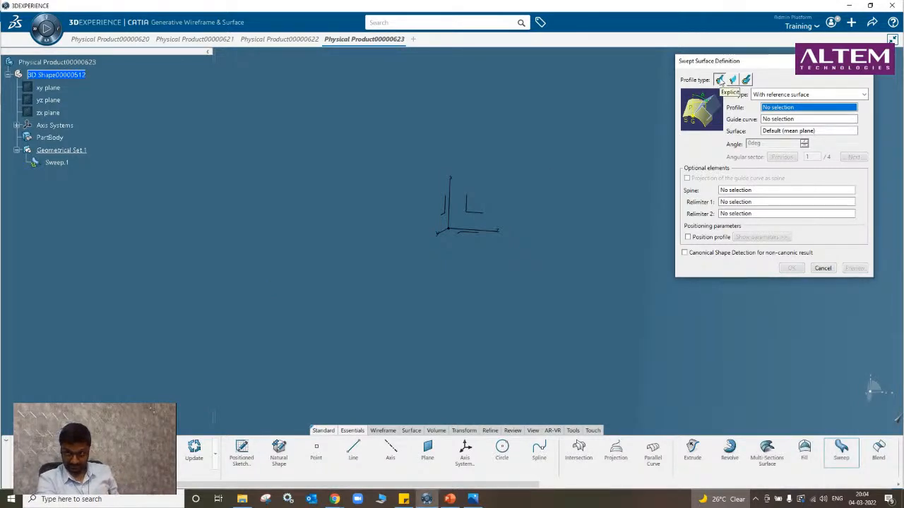
Compare the options of the line and circle sweep profiles with the explicit With reference surface subtype, then close the definition.
click(780, 95)
click(785, 115)
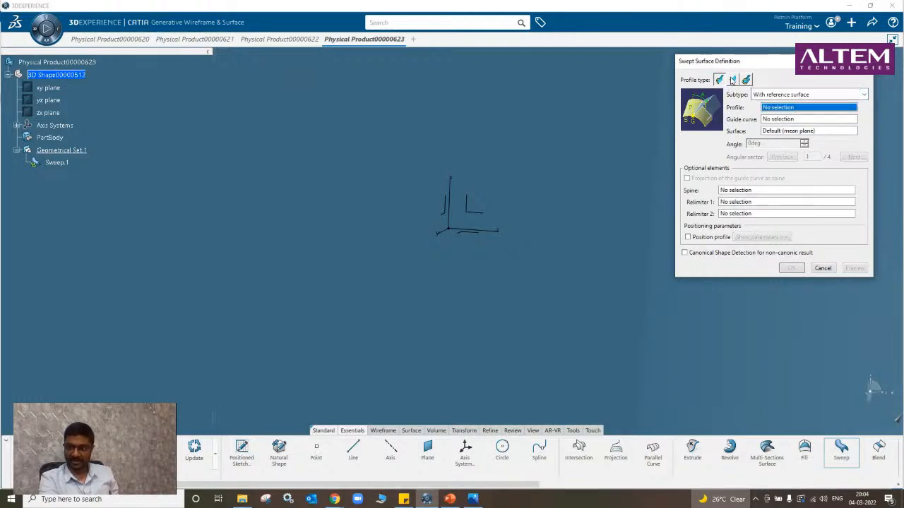
click(732, 80)
click(747, 80)
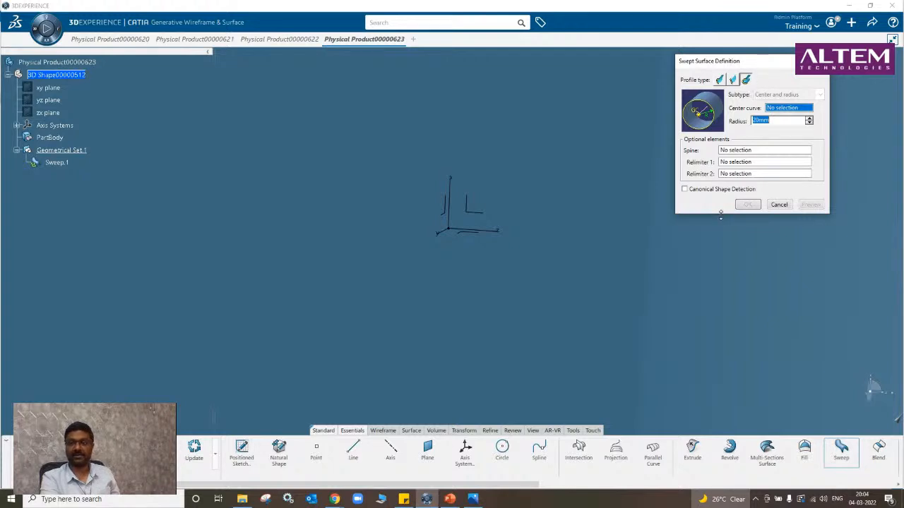
drag(720, 214, 728, 248)
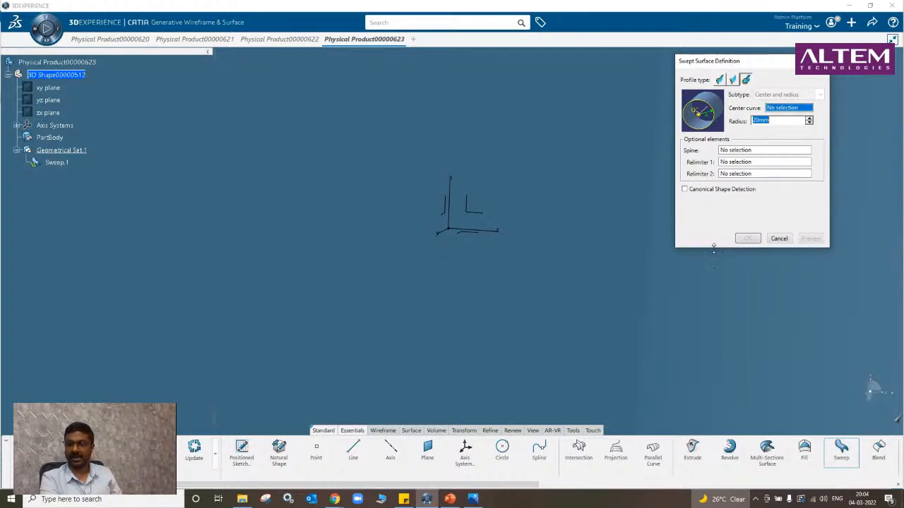
drag(712, 247, 720, 201)
click(719, 79)
click(762, 94)
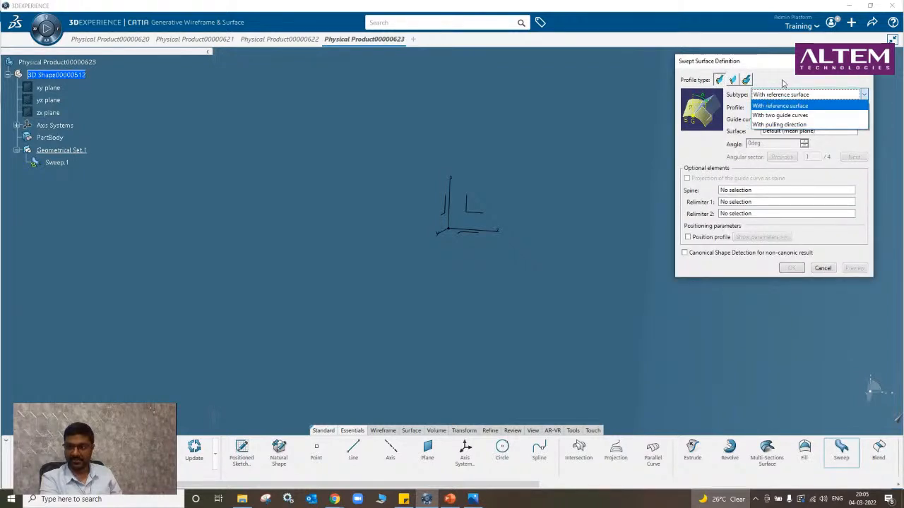
click(770, 106)
click(862, 61)
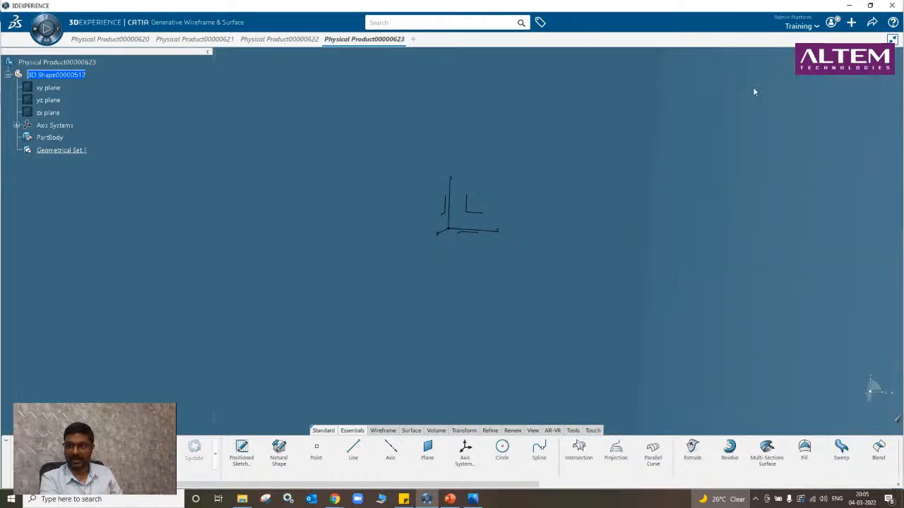
Start a file import and browse to the GSD Training material folder inside Personal Data.
click(850, 22)
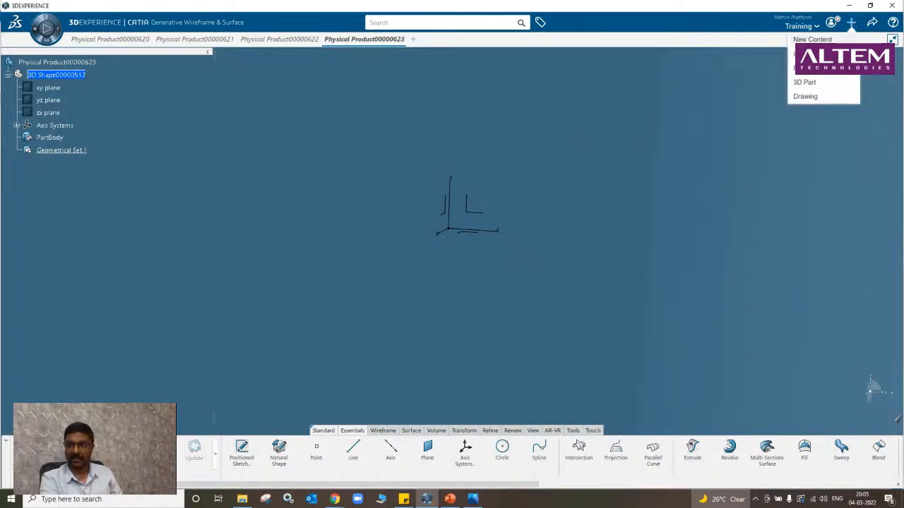
click(805, 54)
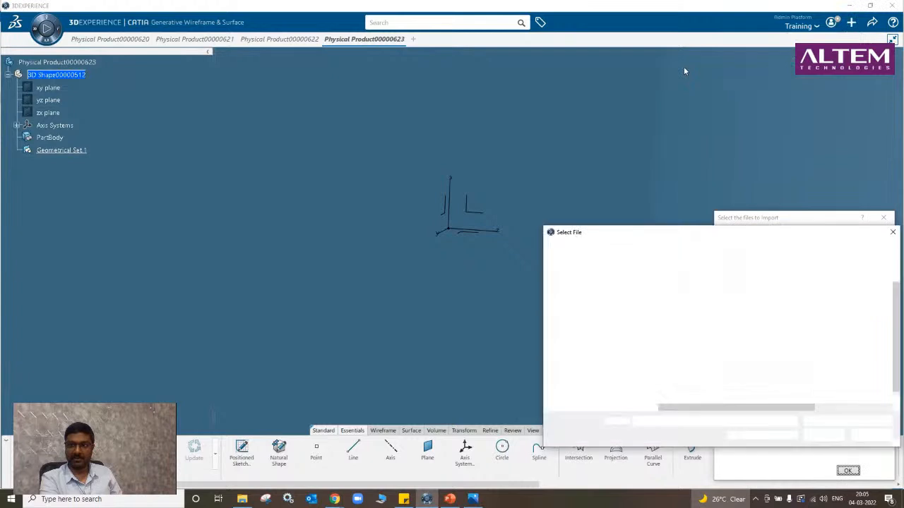
click(635, 248)
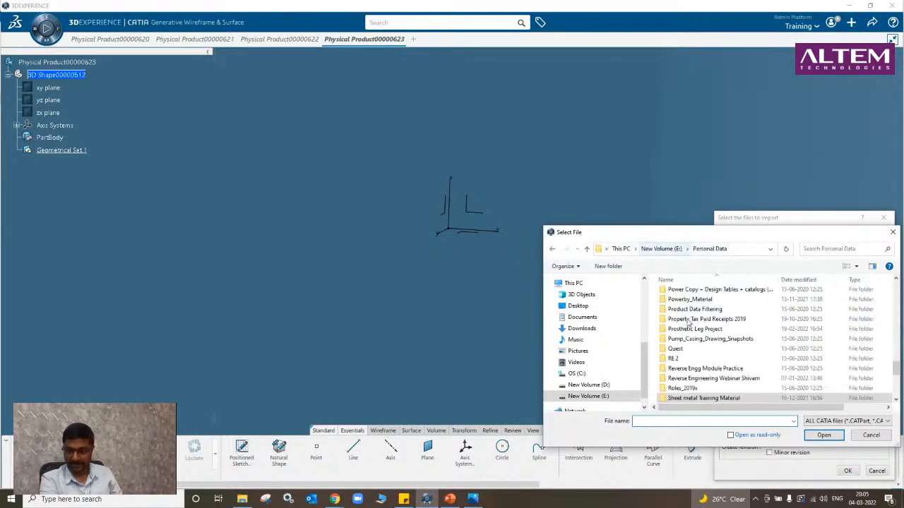
scroll(692, 327, down, 2)
scroll(691, 327, up, 2)
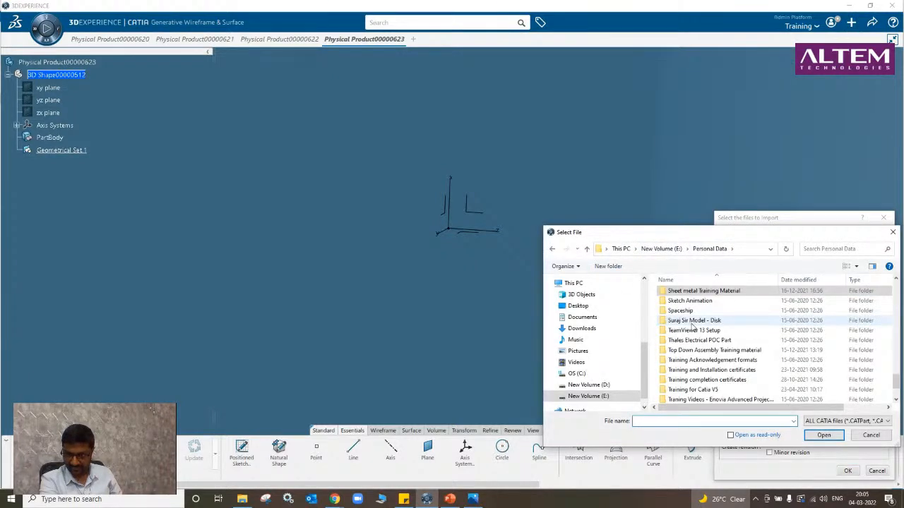
scroll(692, 327, down, 2)
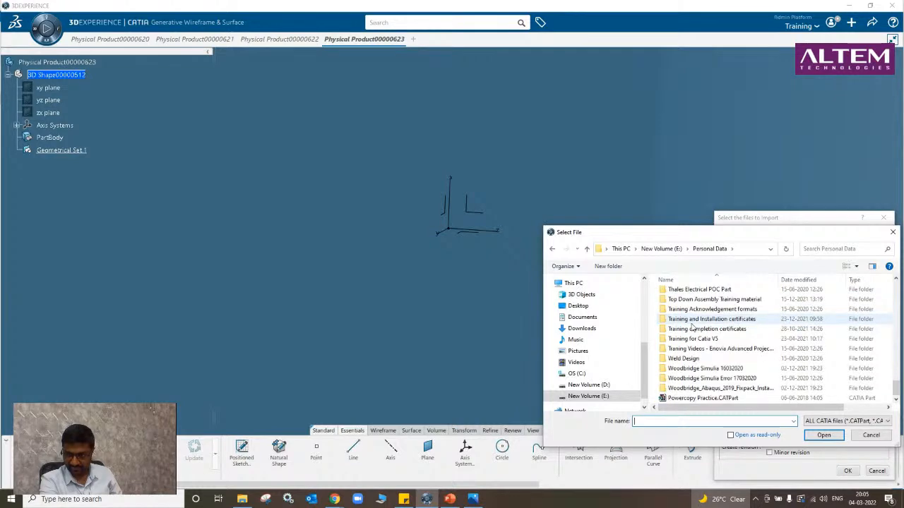
scroll(692, 327, up, 3)
scroll(692, 327, up, 4)
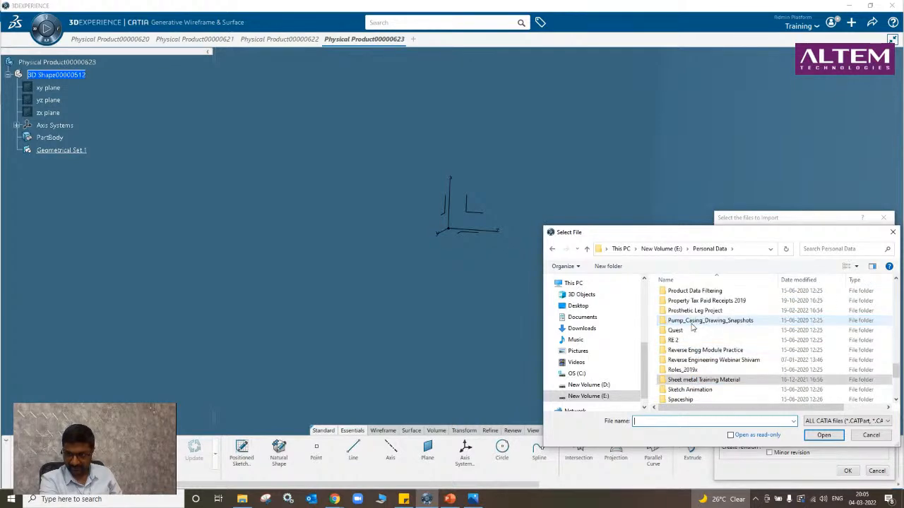
scroll(692, 327, up, 3)
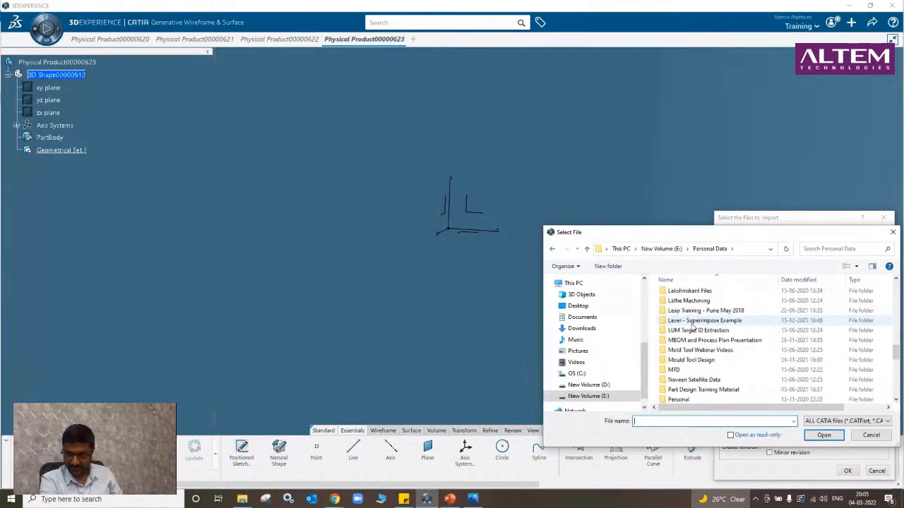
scroll(692, 327, down, 2)
scroll(692, 327, up, 2)
scroll(691, 327, up, 4)
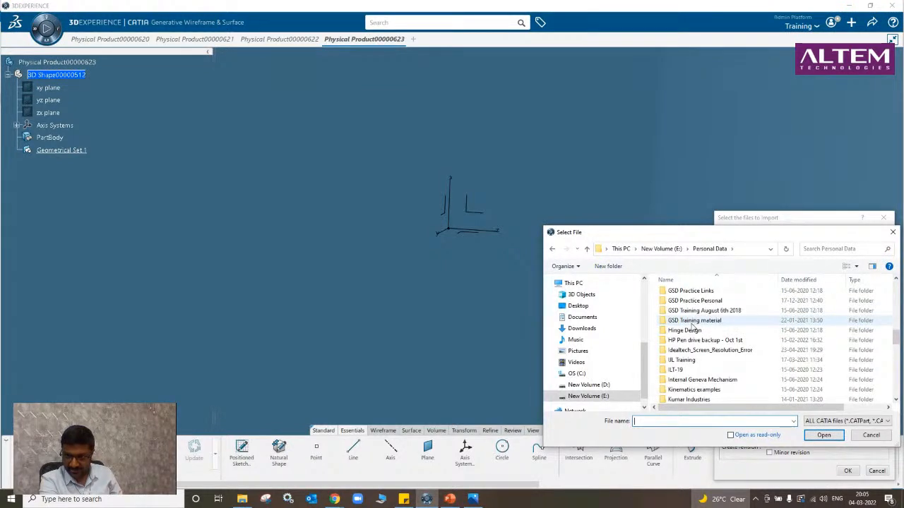
double_click(692, 321)
Import Sweep - Profile with 2 guide curves.CATPart from the GSD Training material folder with the default import options.
drag(715, 234, 702, 148)
drag(771, 146, 771, 348)
click(793, 218)
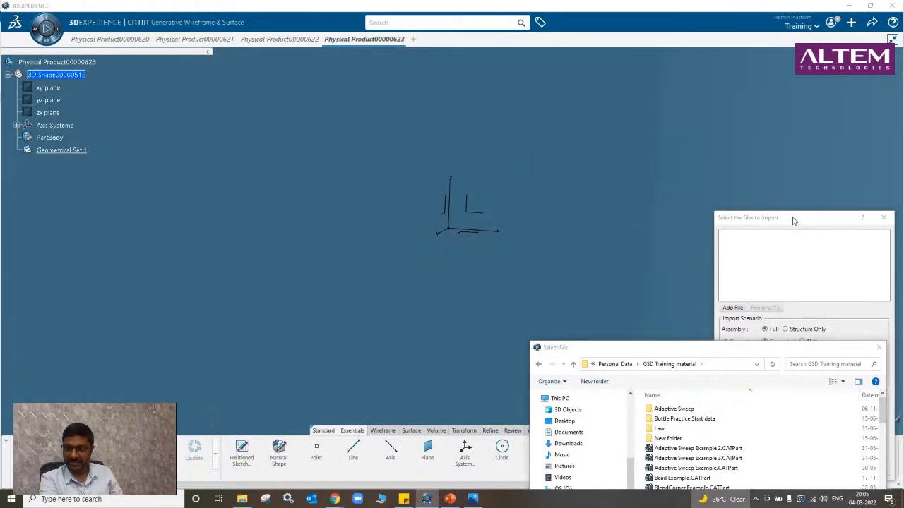
drag(884, 334, 887, 384)
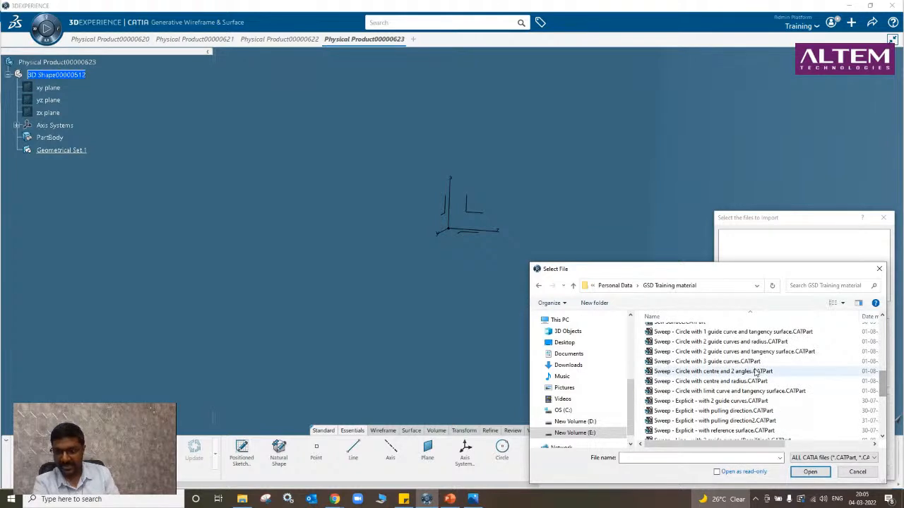
scroll(756, 368, down, 6)
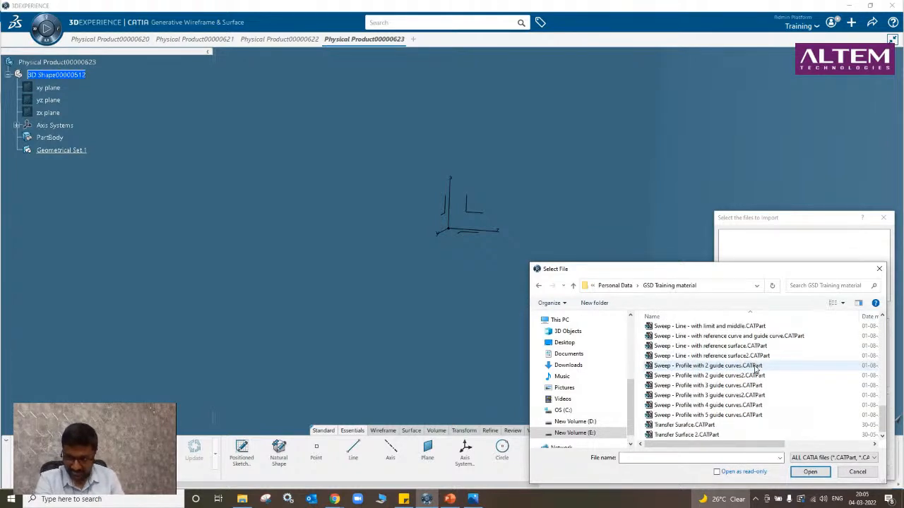
click(756, 366)
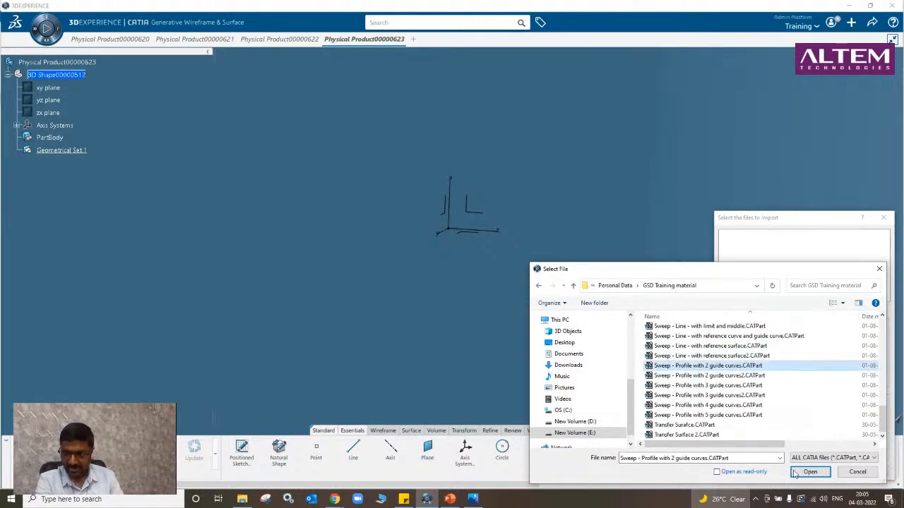
click(805, 472)
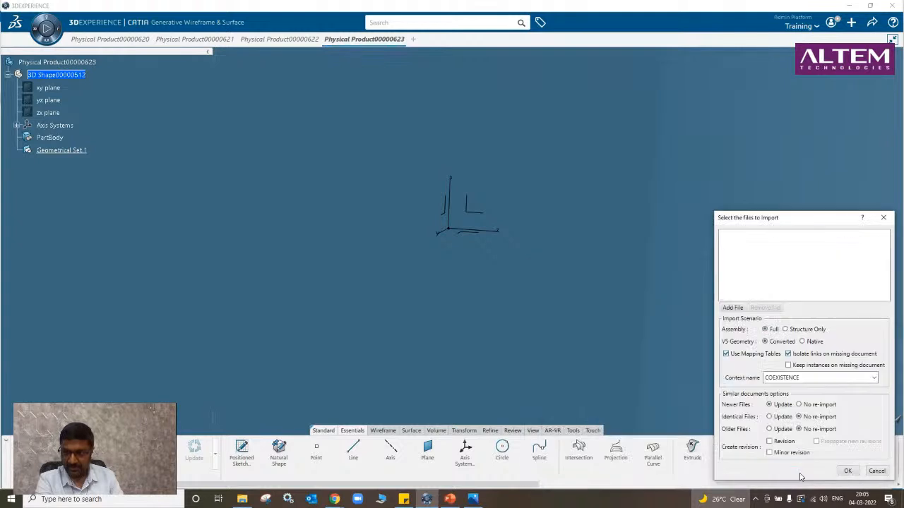
click(847, 471)
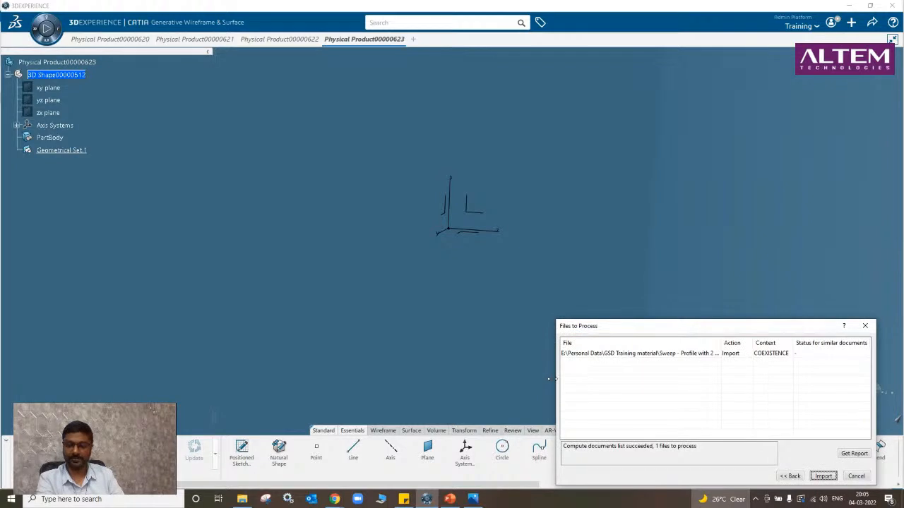
click(823, 476)
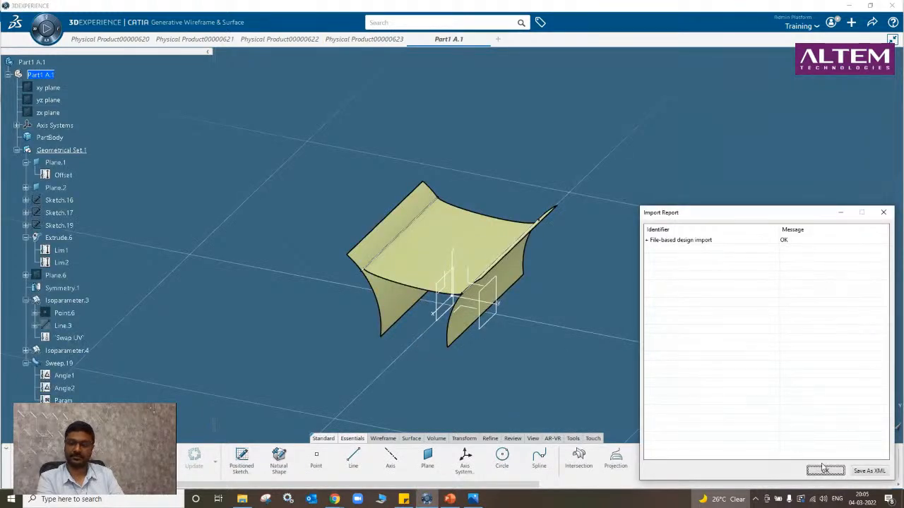
click(825, 471)
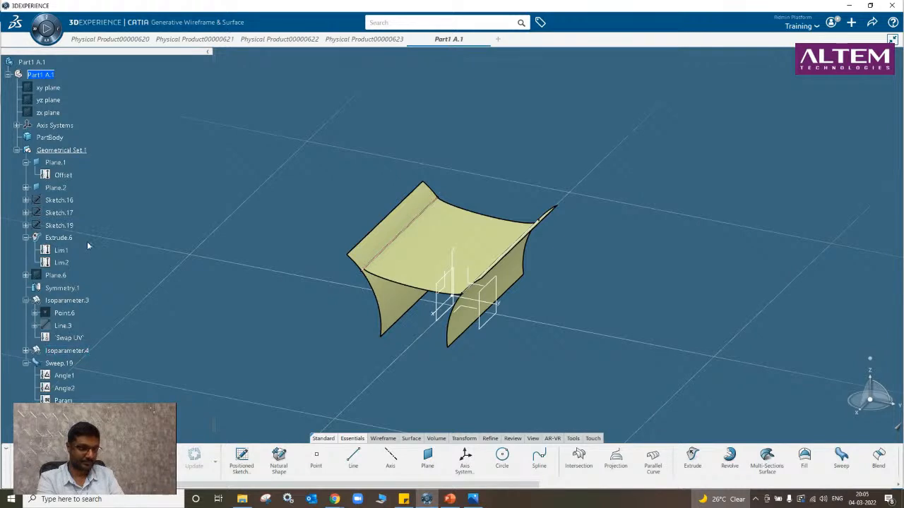
Delete the Sweep.19 surface spanning the two side surfaces of the imported part.
scroll(72, 327, down, 4)
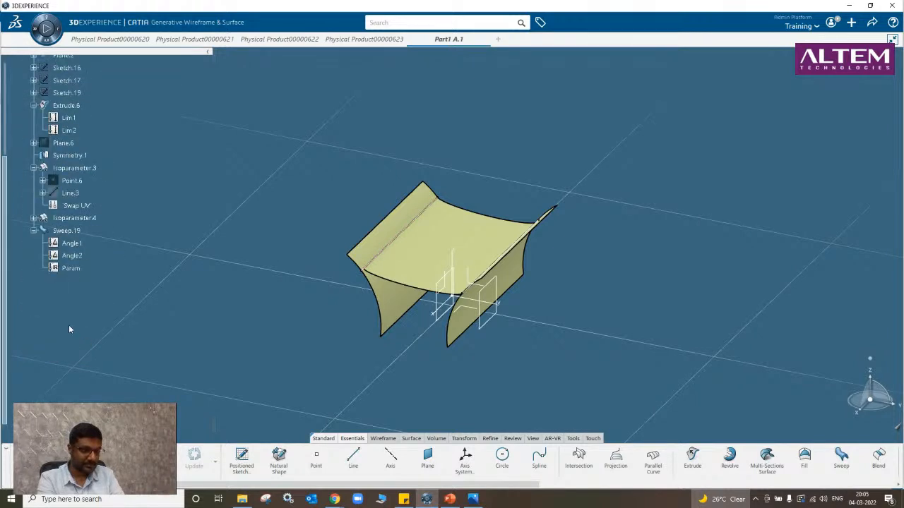
scroll(69, 329, up, 2)
right_click(66, 275)
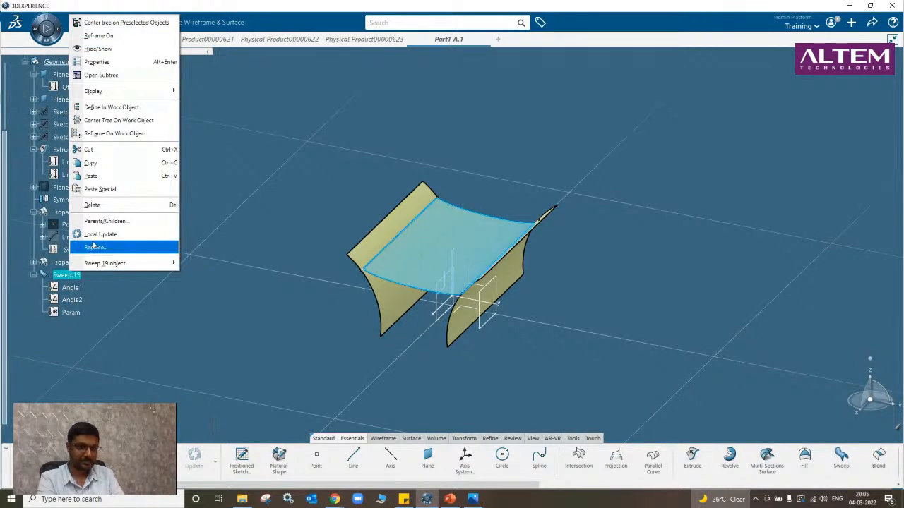
click(92, 246)
click(848, 474)
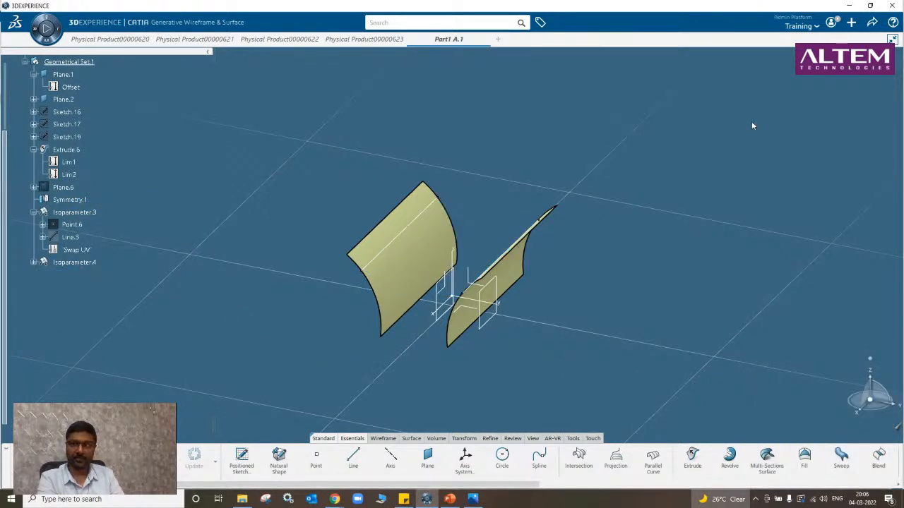
Check the explicit sweep subtypes up to With two guide curves, then cancel the definition and close the imported part.
click(841, 458)
click(788, 95)
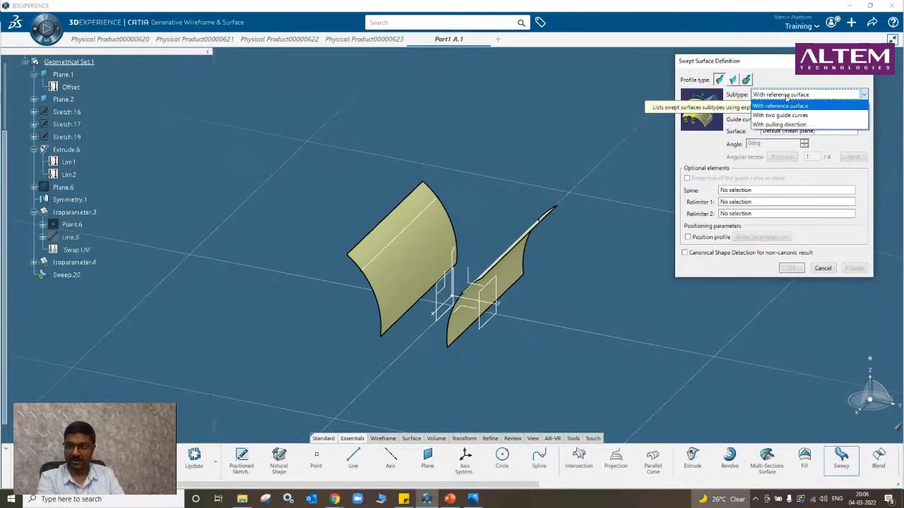
click(779, 79)
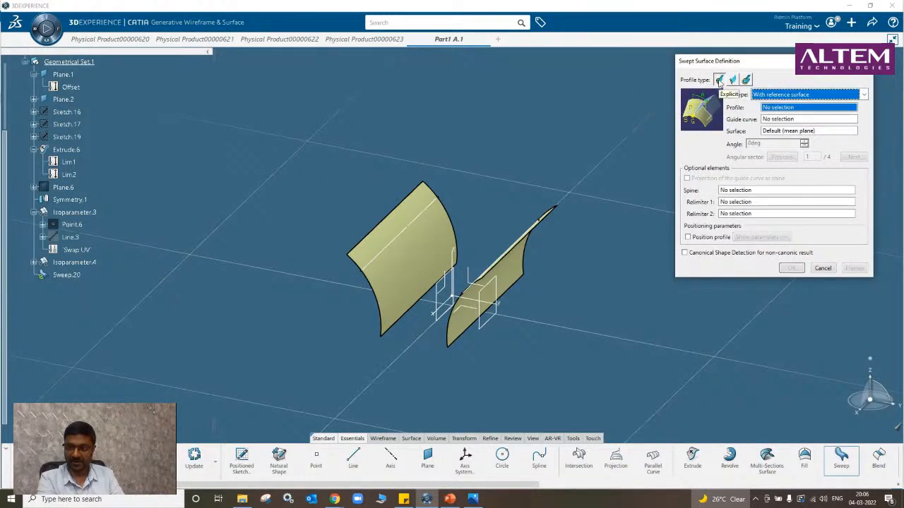
click(777, 95)
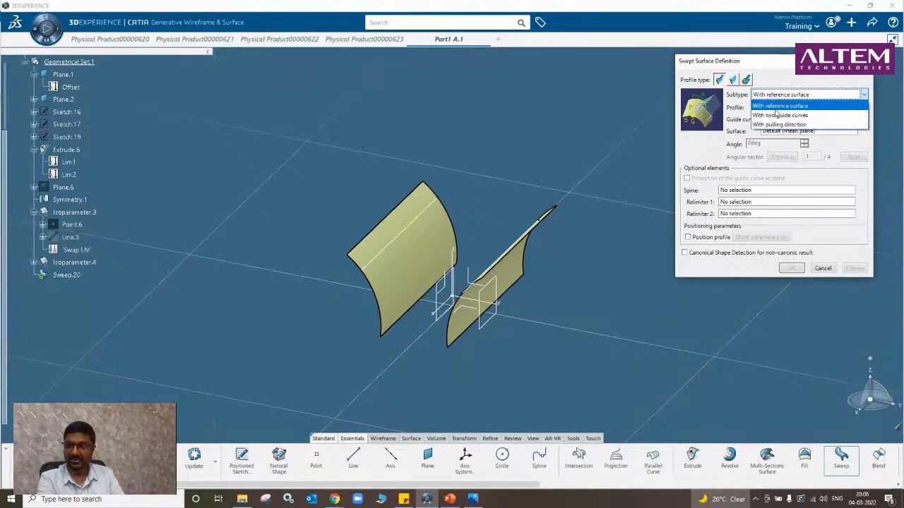
click(777, 115)
click(819, 269)
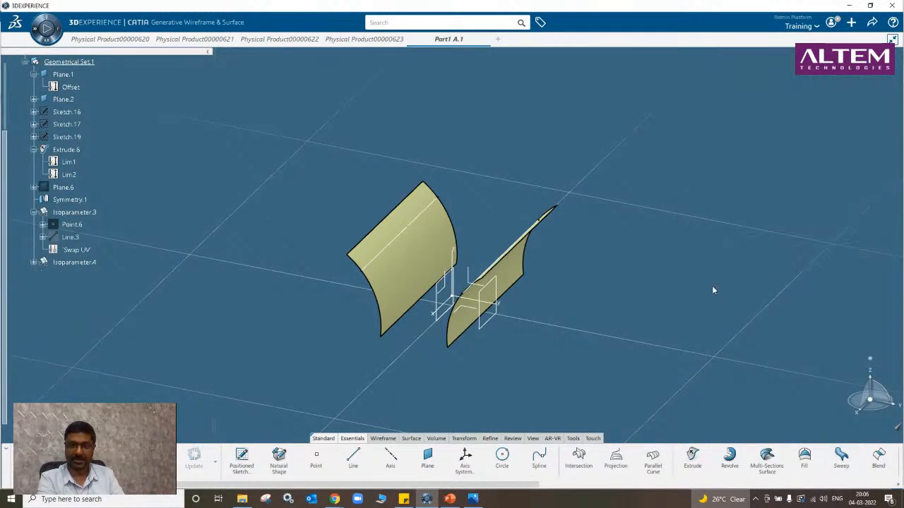
click(486, 39)
click(485, 285)
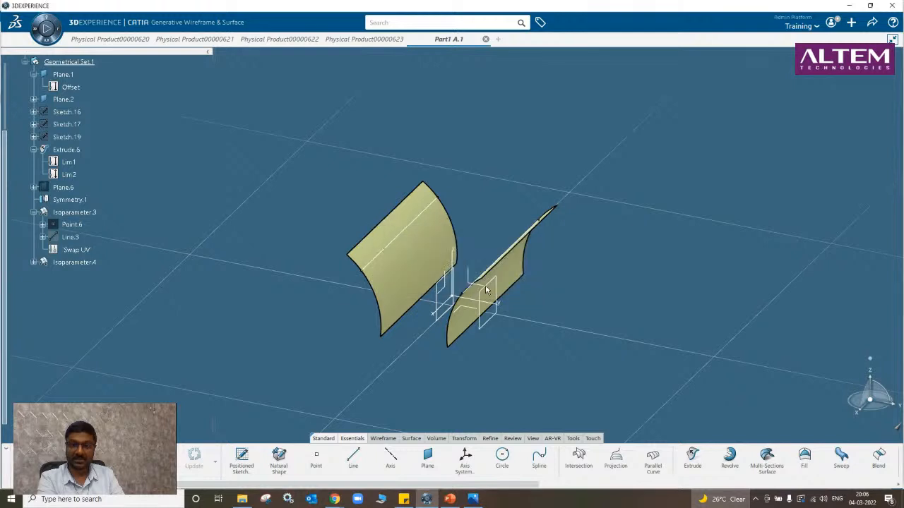
Import Sweep - Explicit - with 2 guide curves.CATPart from the GSD Training material folder with the default import options.
click(852, 24)
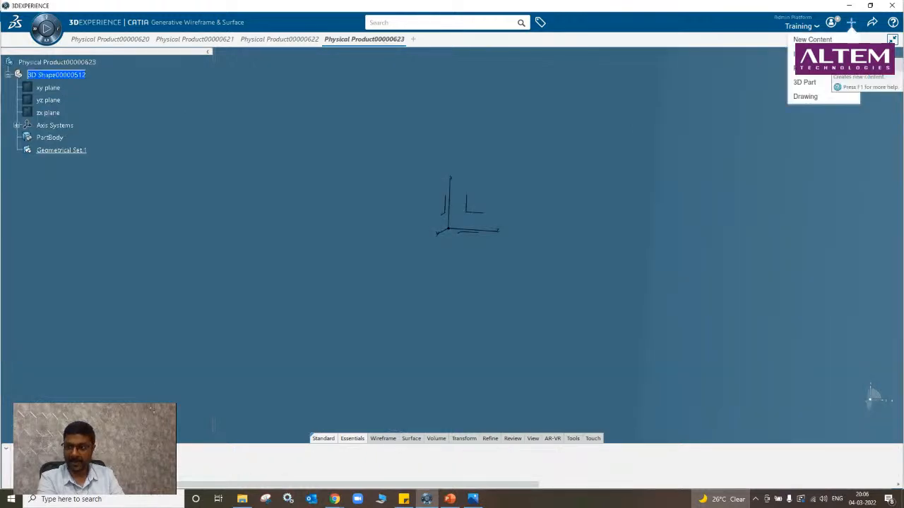
click(819, 56)
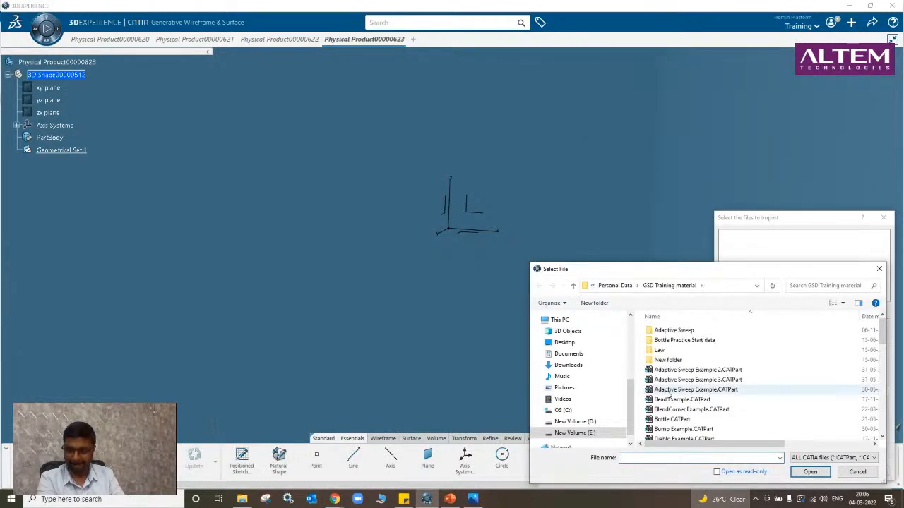
scroll(686, 389, down, 8)
scroll(687, 389, up, 1)
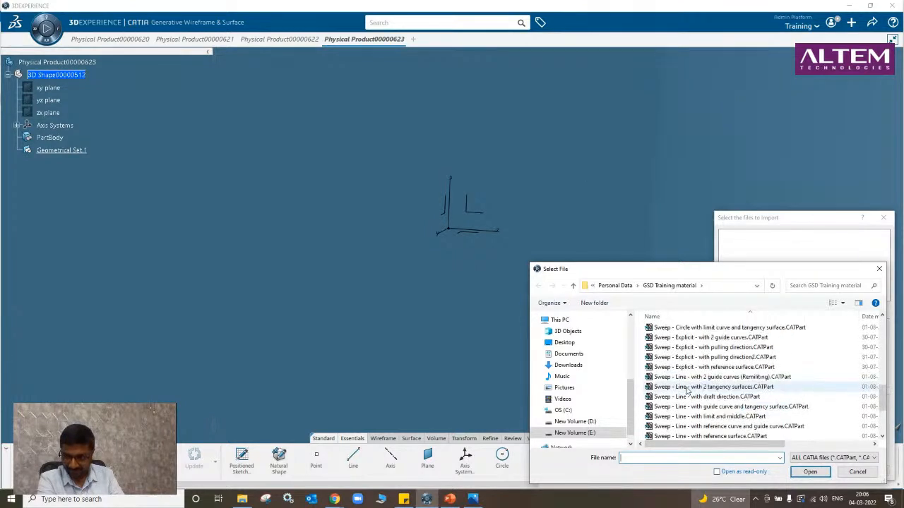
click(713, 338)
click(806, 471)
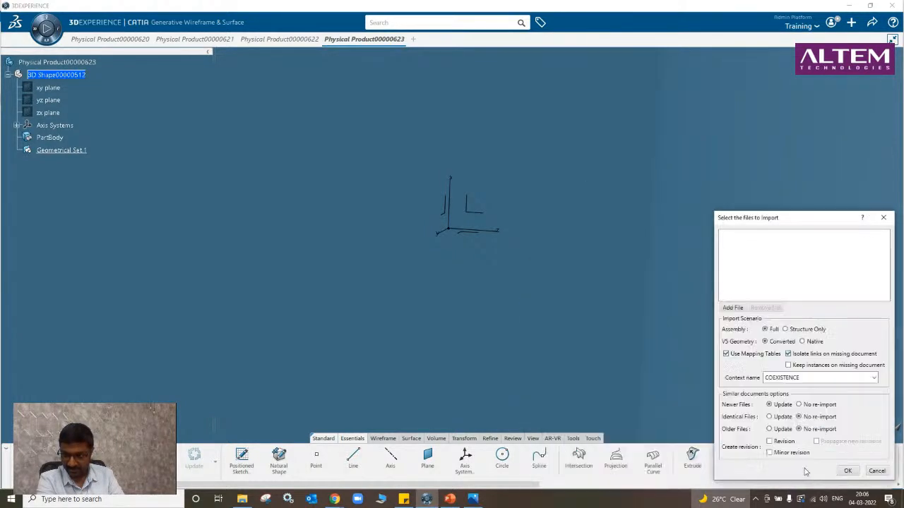
click(845, 471)
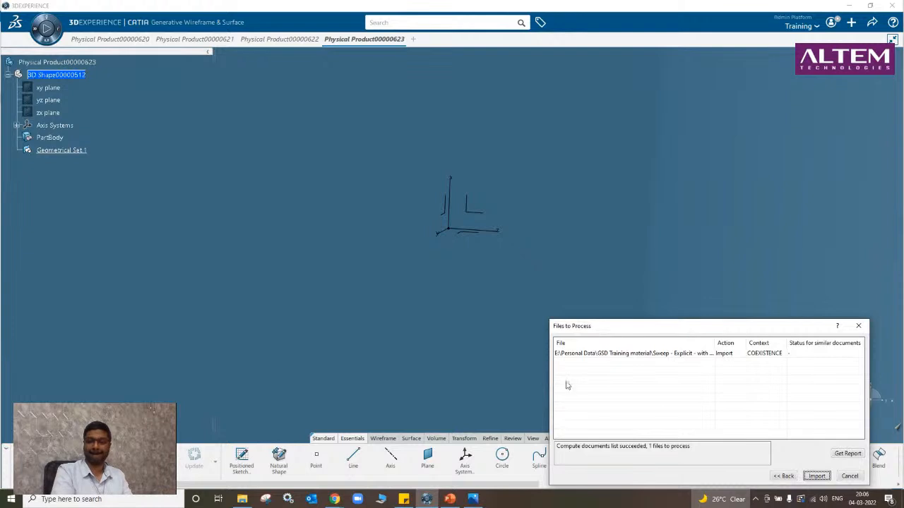
click(816, 476)
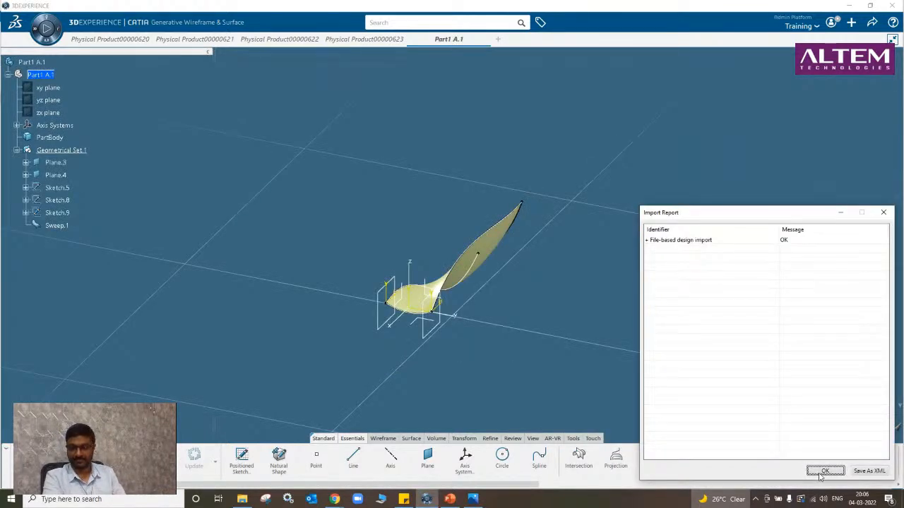
click(819, 473)
Delete the existing Sweep.1 surface from the imported part, keeping its planes and sketches.
right_click(57, 226)
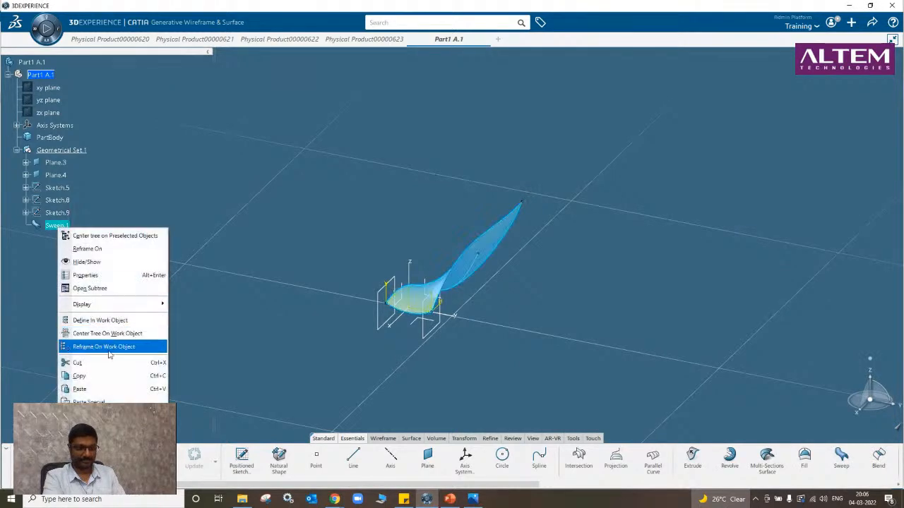
click(83, 416)
click(846, 472)
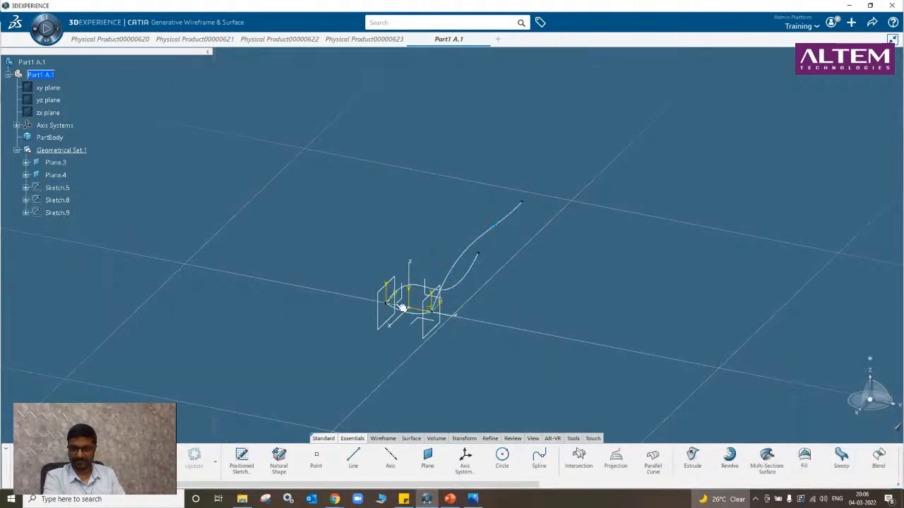
mouse_move(352, 309)
middle_down()
mouse_move(561, 335)
mouse_move(504, 343)
mouse_move(414, 332)
mouse_move(446, 287)
mouse_move(446, 361)
middle_up()
click(841, 457)
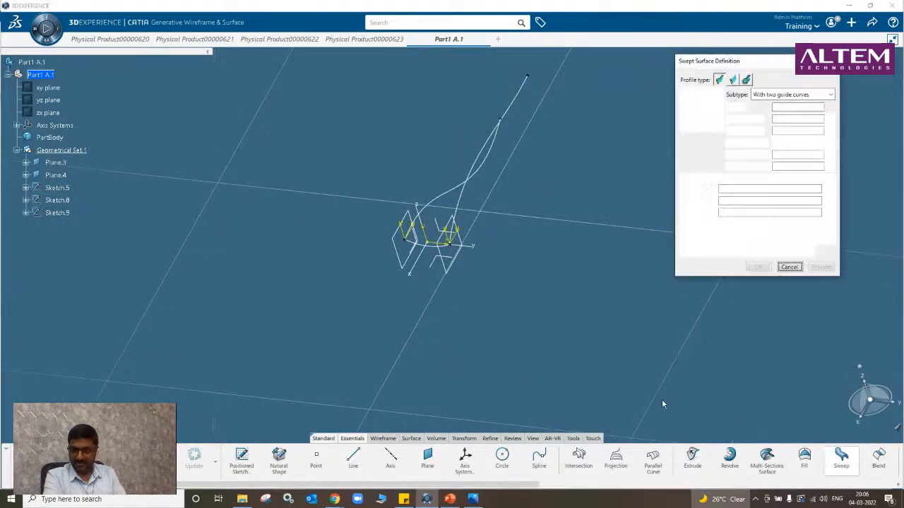
click(777, 95)
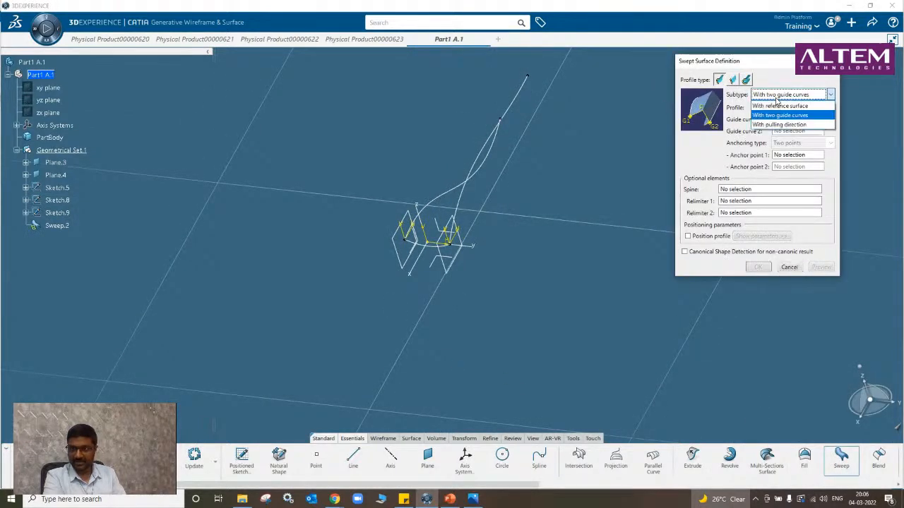
click(776, 98)
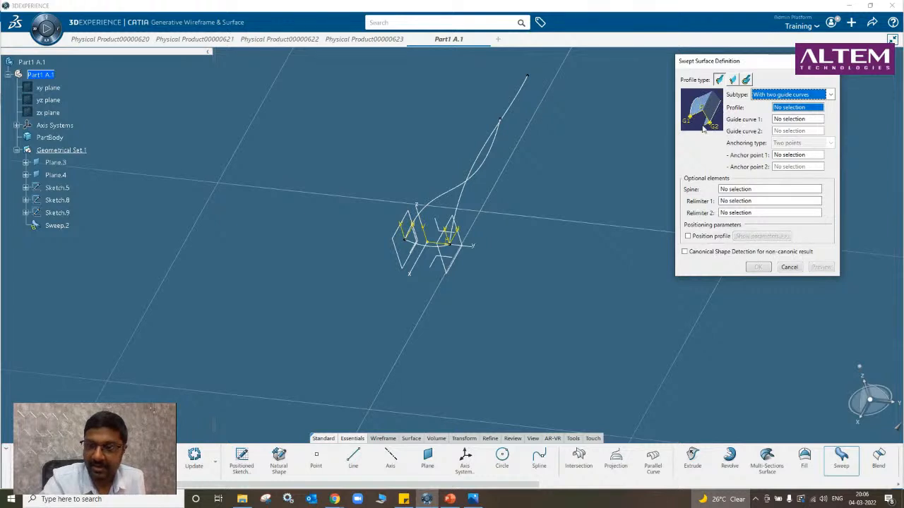
click(417, 297)
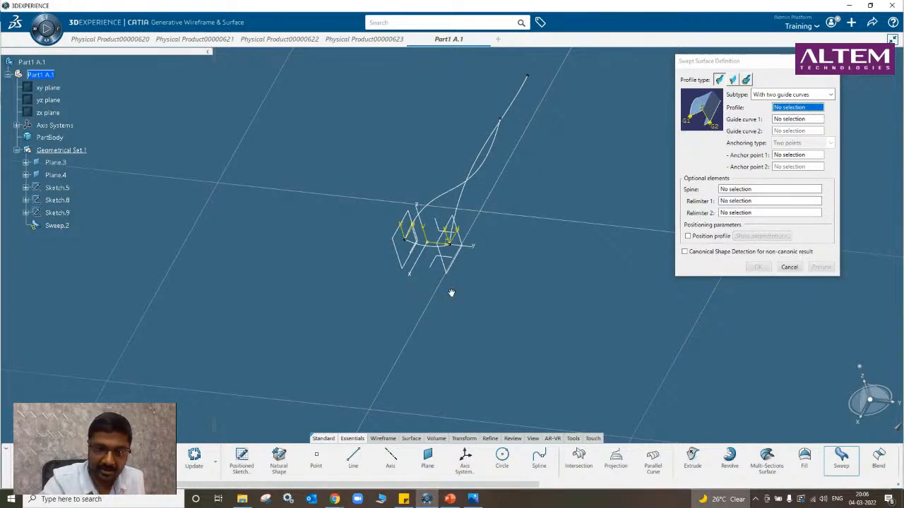
right_click(379, 276)
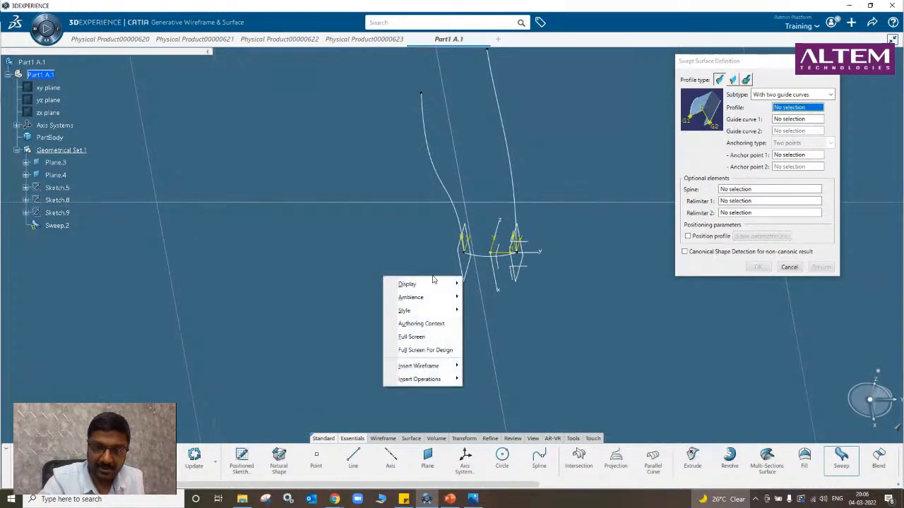
click(488, 295)
middle_drag(488, 295, 477, 205)
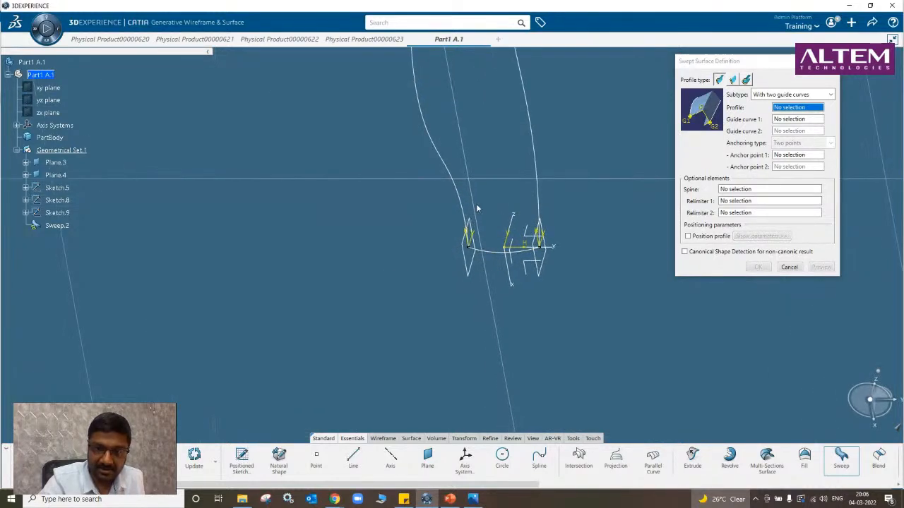
click(439, 146)
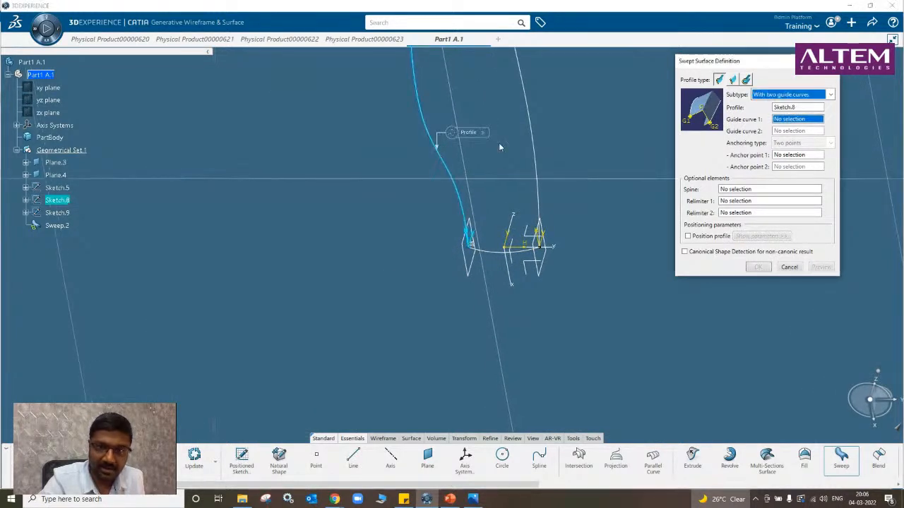
click(537, 145)
click(489, 251)
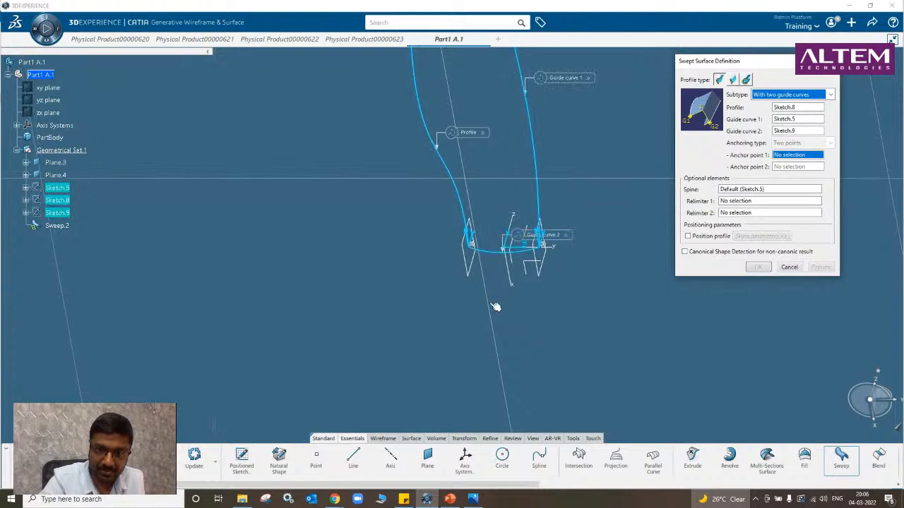
click(789, 267)
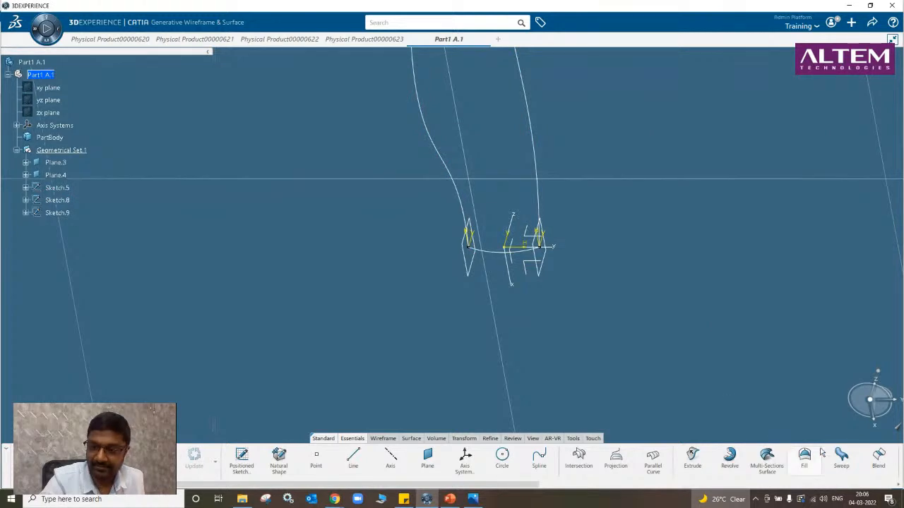
Create an explicit swept surface with two guide curves, using Sketch.9 as profile, Sketch.8 as guide curve 1 and Sketch.5 as guide curve 2.
click(841, 457)
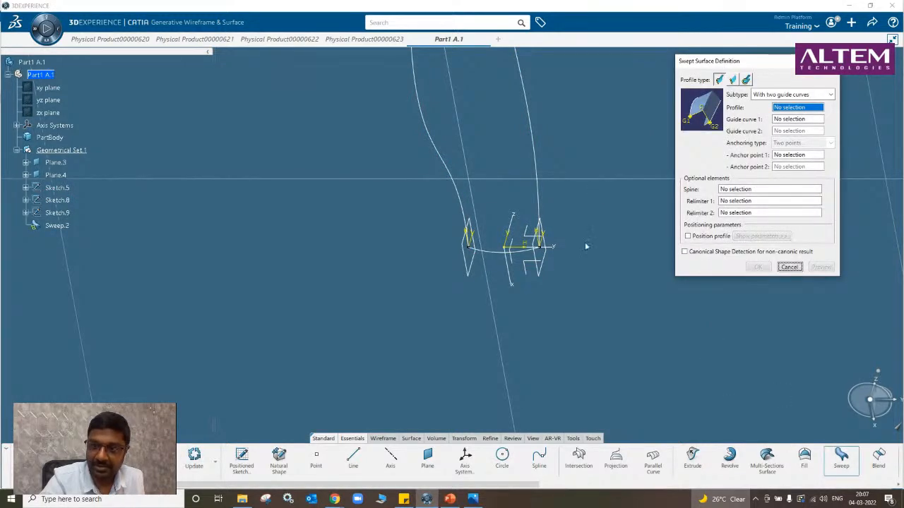
click(499, 252)
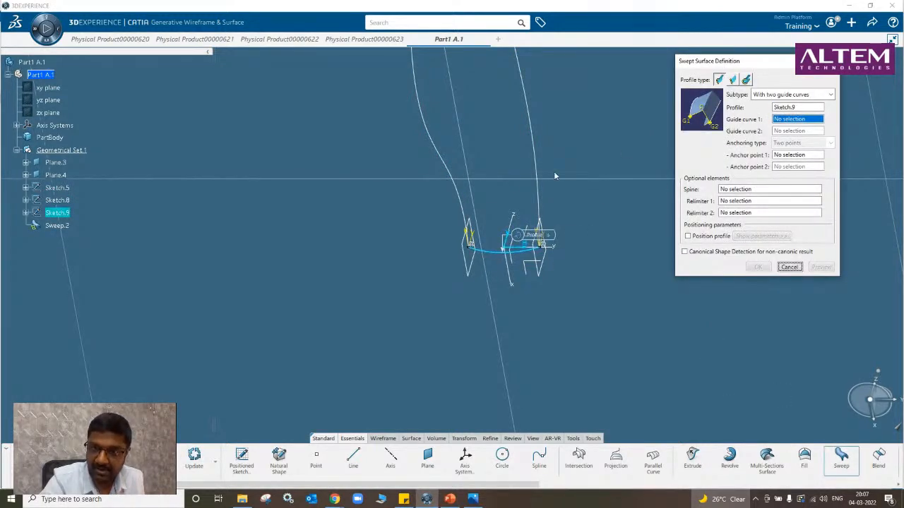
click(464, 201)
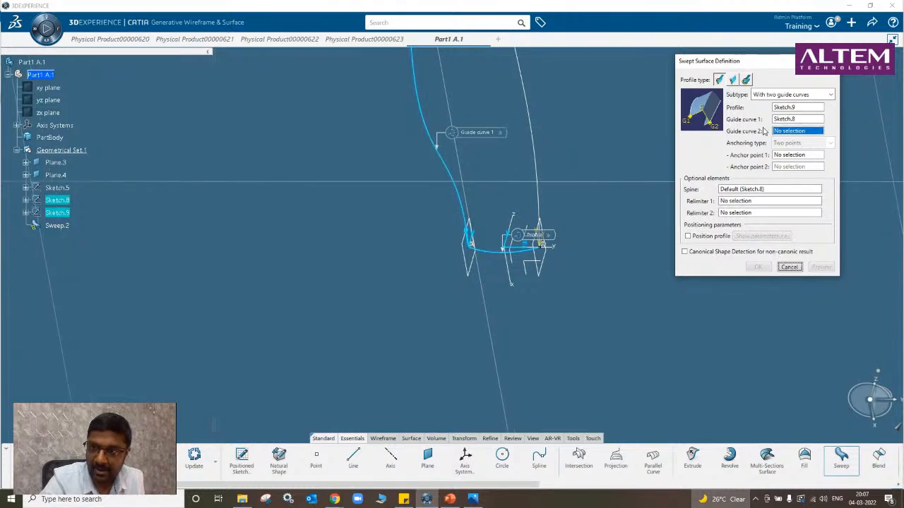
click(541, 182)
mouse_move(540, 182)
middle_down()
mouse_move(384, 303)
mouse_move(433, 276)
mouse_move(503, 282)
middle_up()
click(822, 268)
click(879, 471)
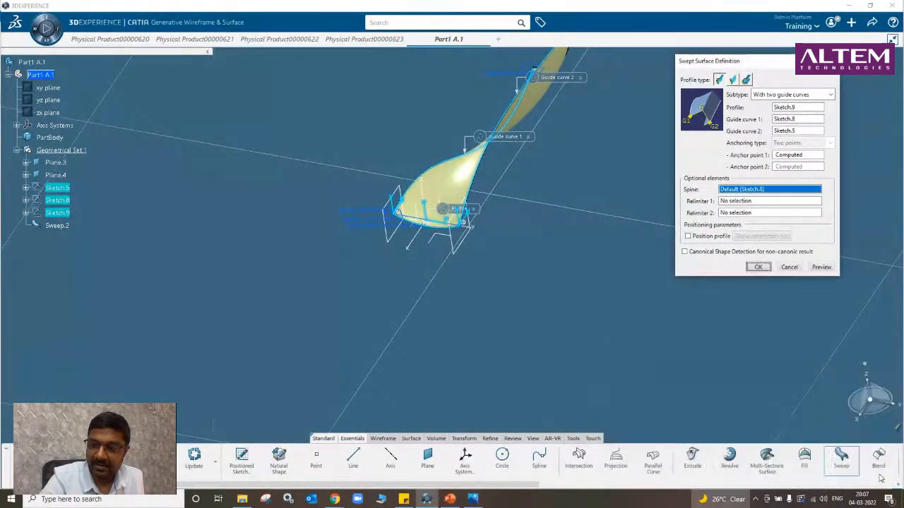
click(758, 267)
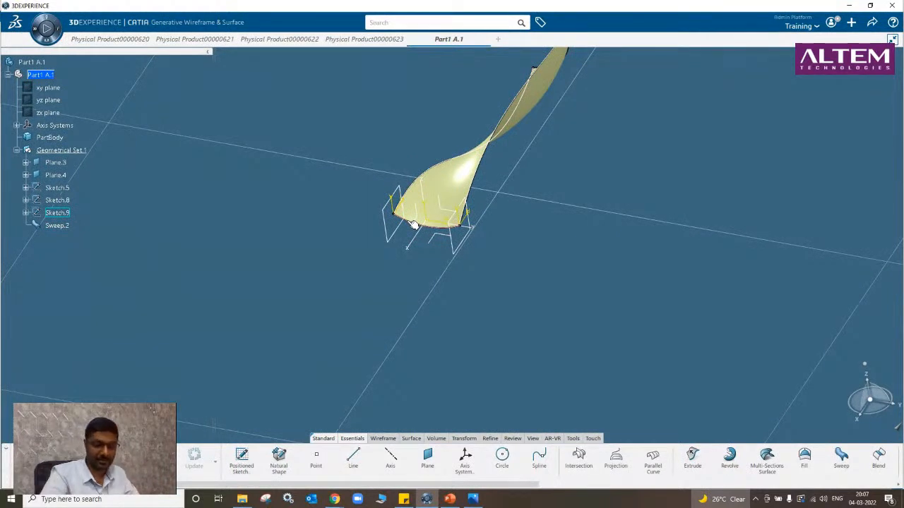
Reopen the new sweep's definition, check the list of explicit subtypes, and cancel without changes.
middle_drag(414, 224, 576, 191)
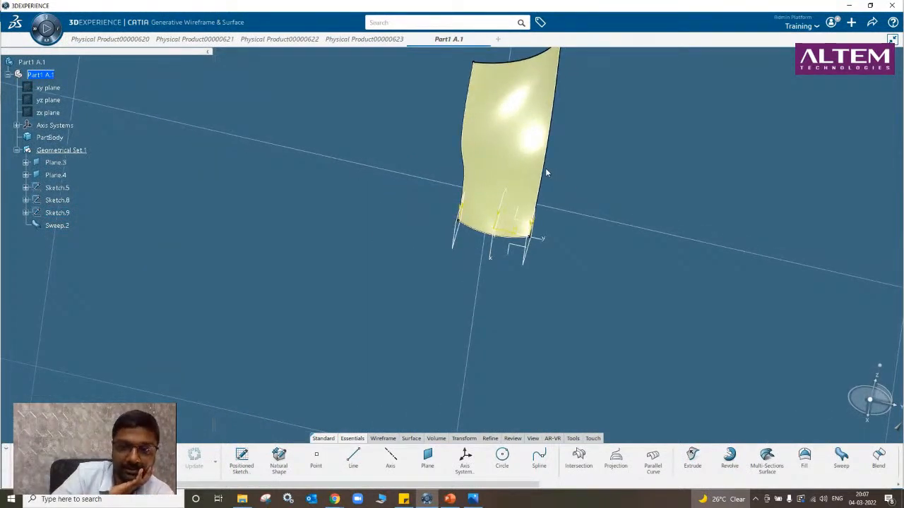
middle_drag(449, 147, 455, 299)
double_click(61, 226)
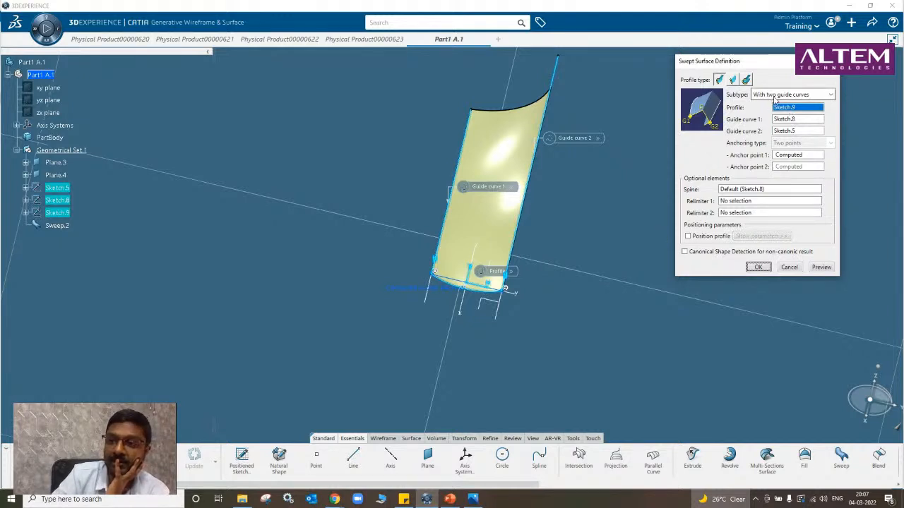
click(785, 95)
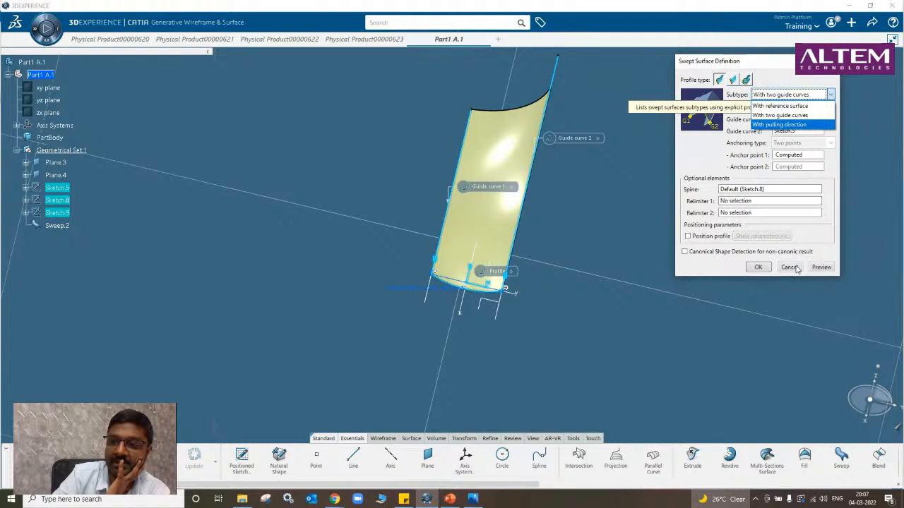
click(797, 264)
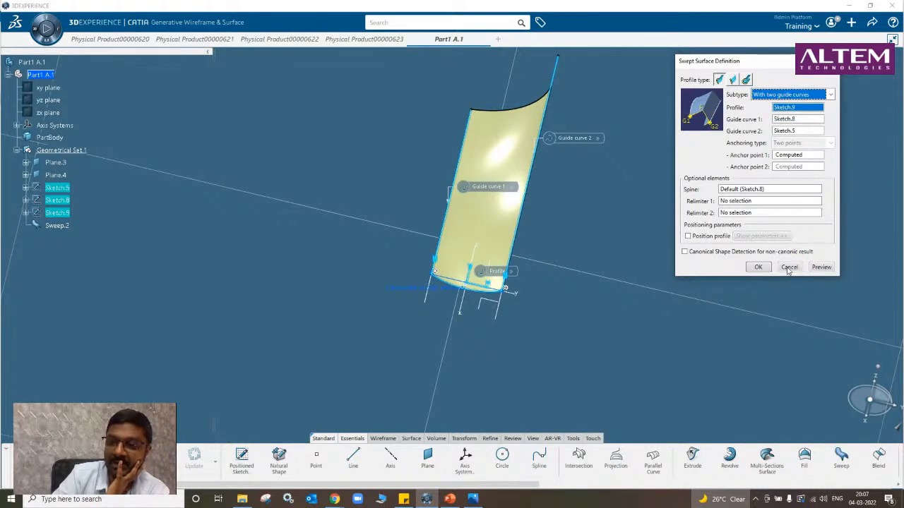
key(Escape)
Import Sweep - Explicit - with pulling direction.CATPart from the GSD Training material folder with the default import options.
click(851, 24)
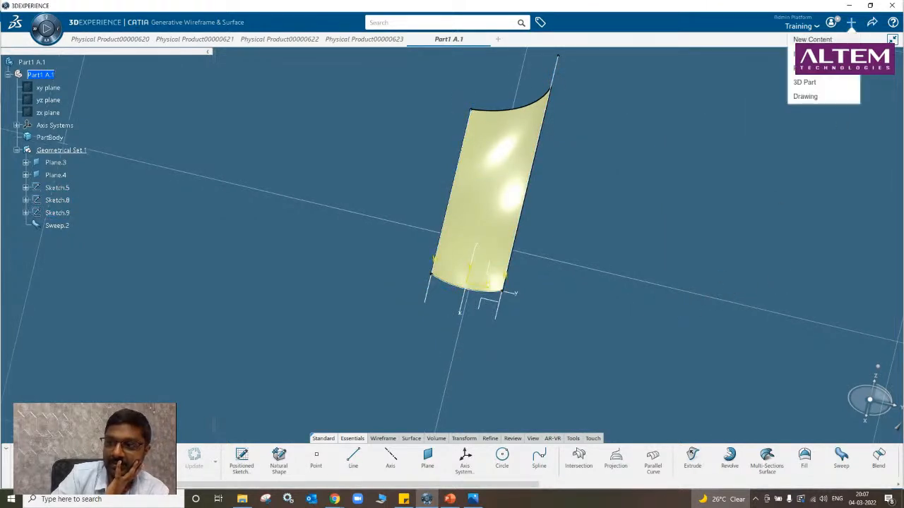
click(827, 41)
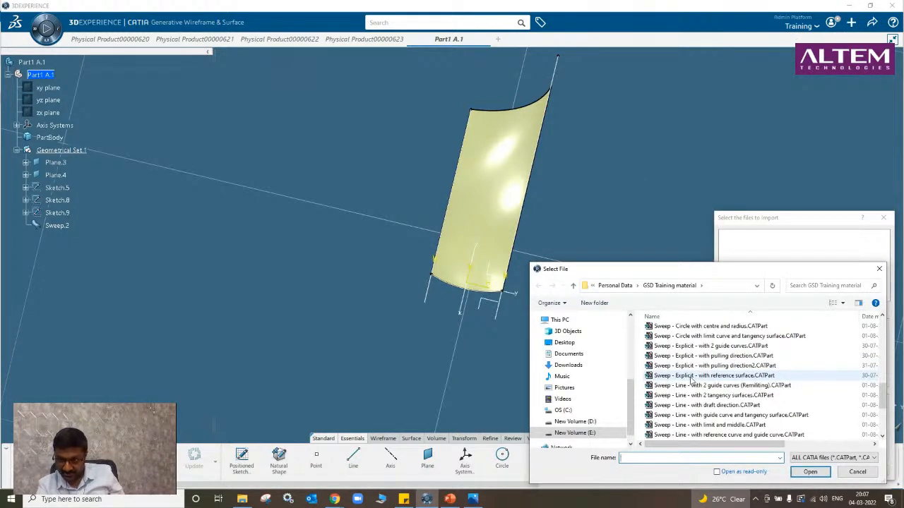
click(717, 356)
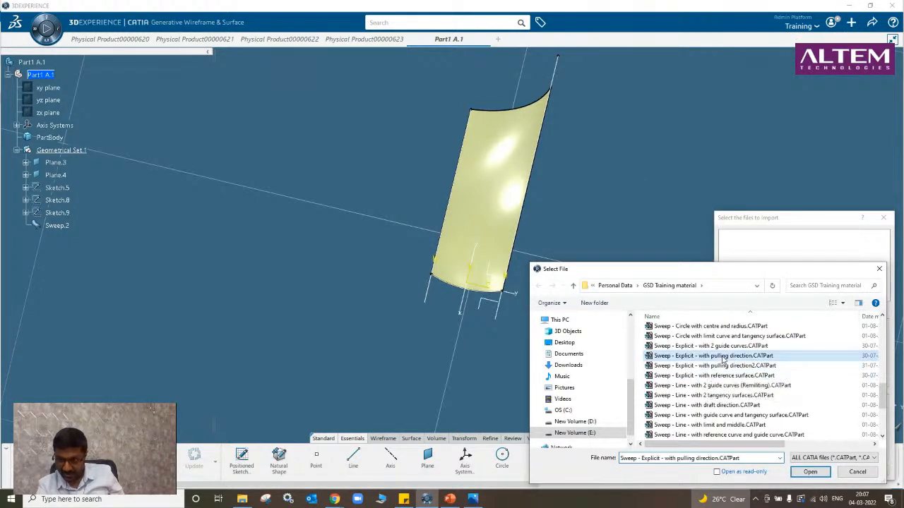
click(811, 472)
click(847, 471)
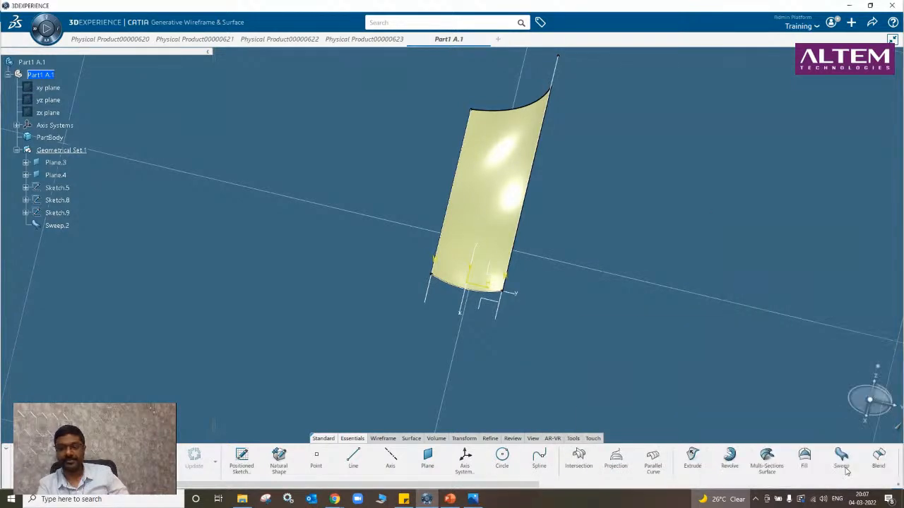
click(848, 480)
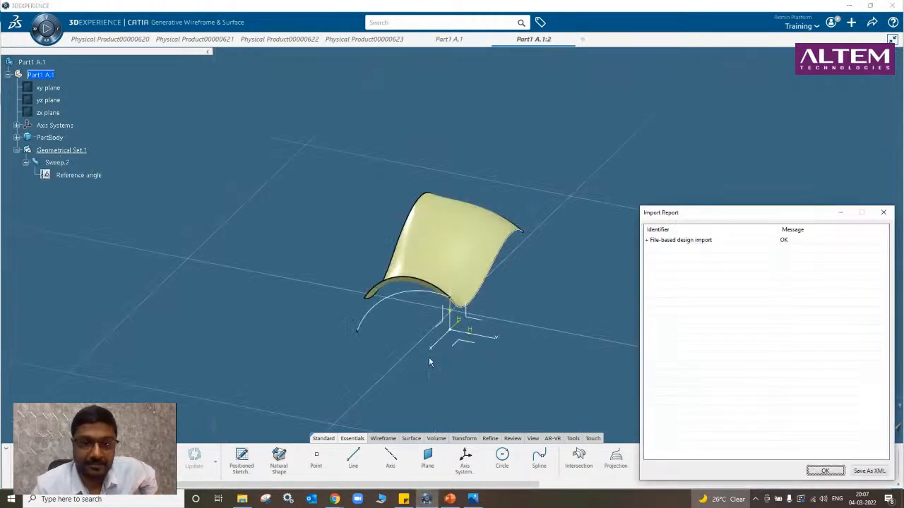
click(825, 471)
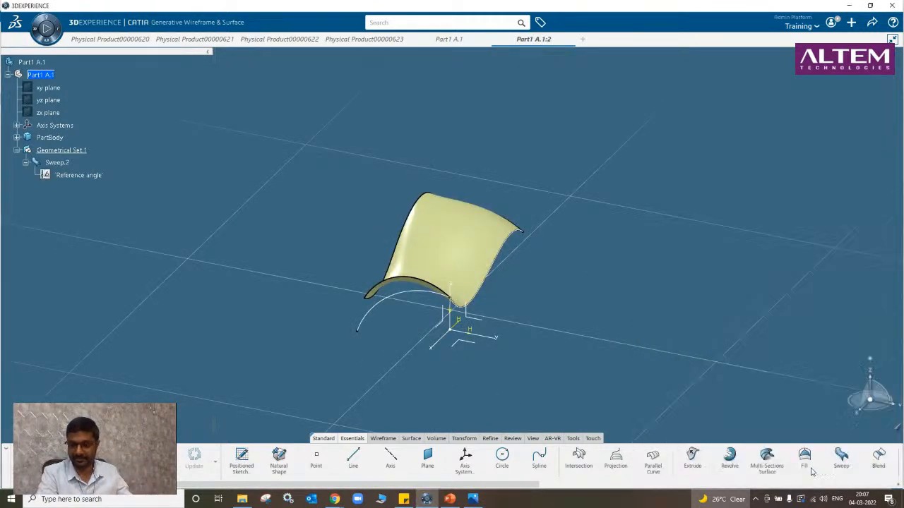
Delete the existing Sweep.2 surface from the imported part, keeping its profile and guide sketches.
right_click(68, 165)
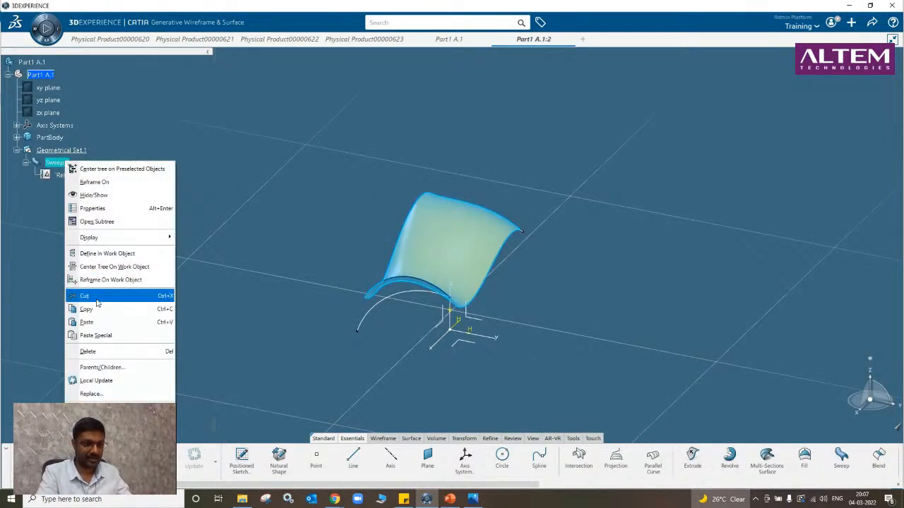
click(91, 351)
click(847, 471)
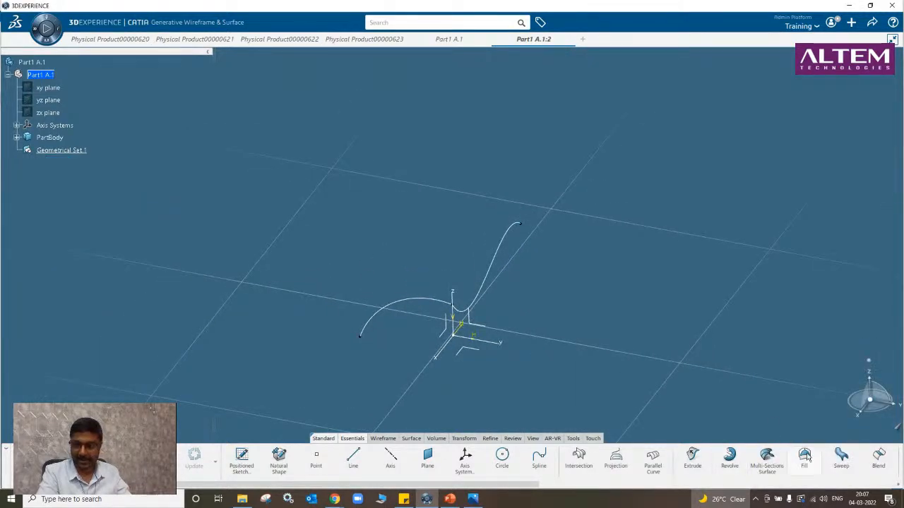
Define an explicit sweep with pulling direction, using Sketch.1 as profile, Sketch.2 as guide curve and the absolute Z axis as direction.
click(841, 459)
click(788, 95)
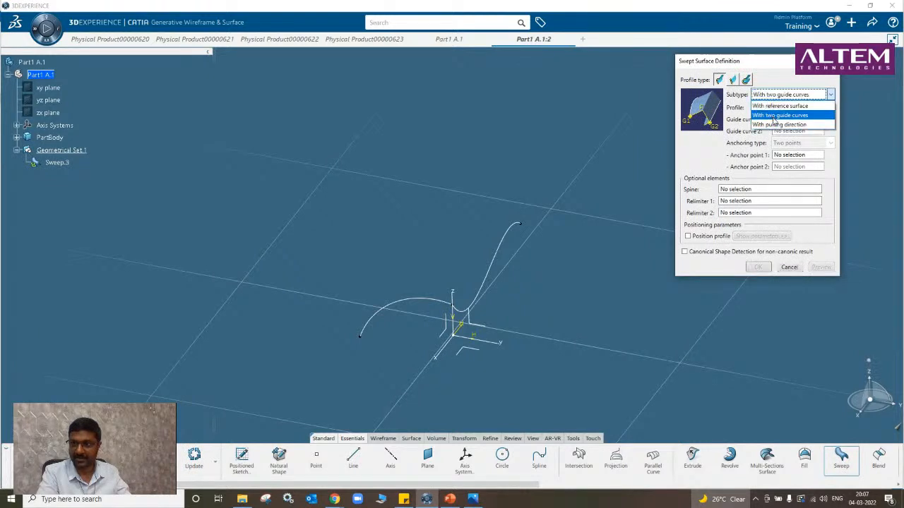
click(776, 125)
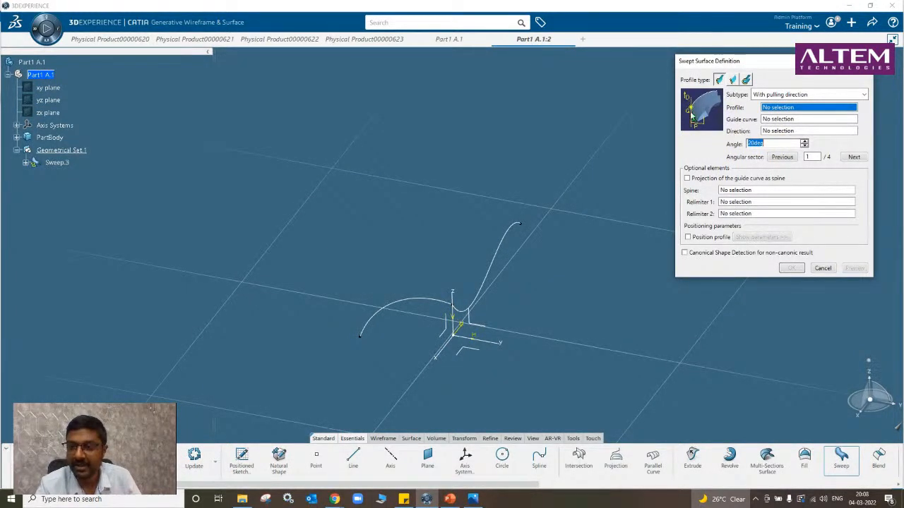
click(429, 304)
click(492, 268)
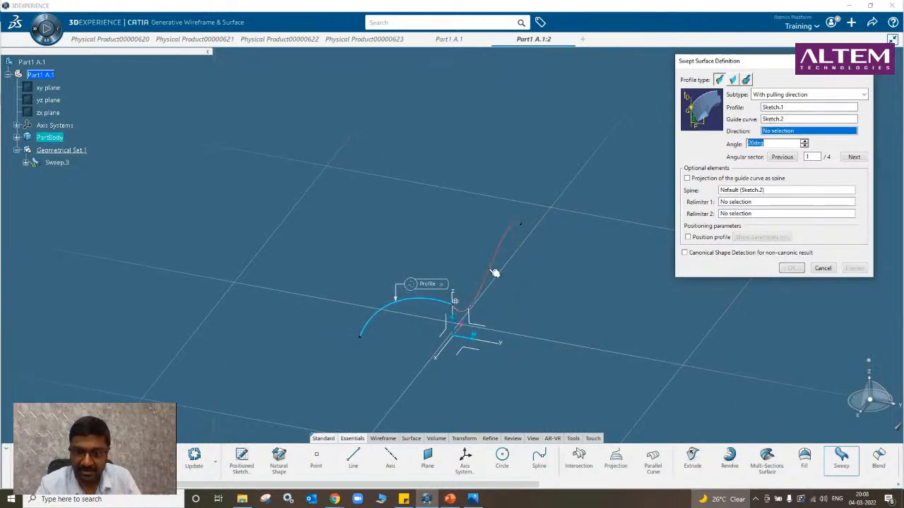
click(457, 299)
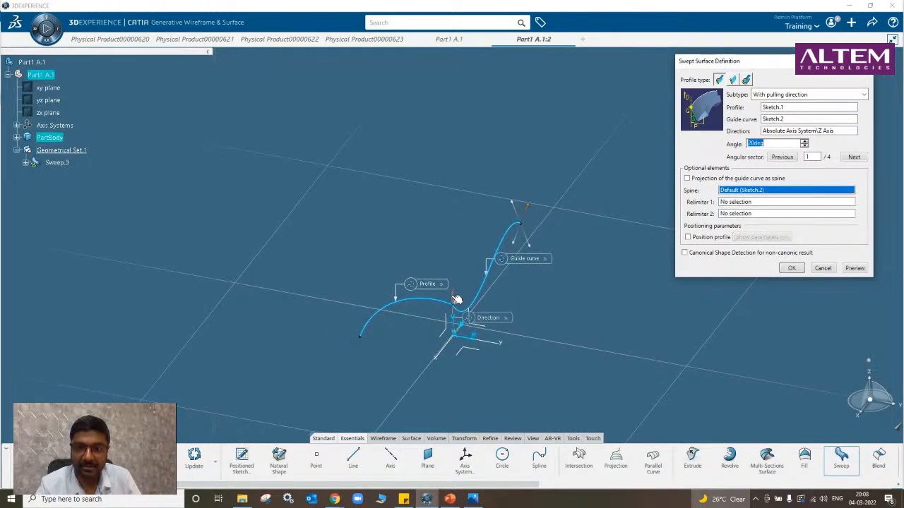
Choose angular sector 2, set the sweep angle to 0 deg and preview, then preview angular sector 3.
click(515, 209)
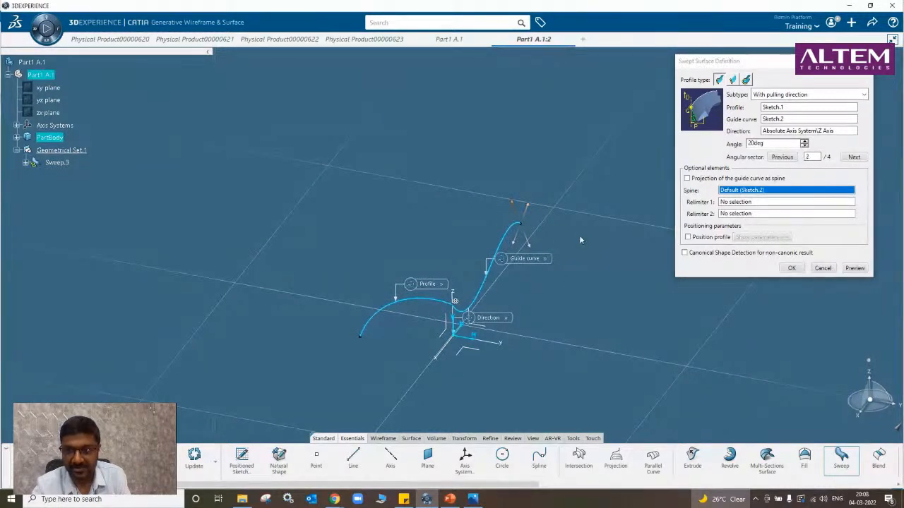
double_click(770, 144)
text(0)
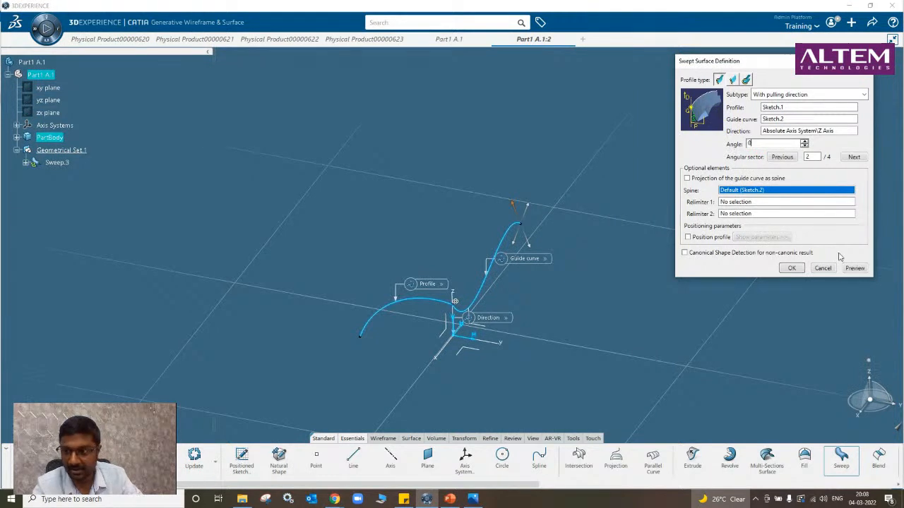
click(855, 268)
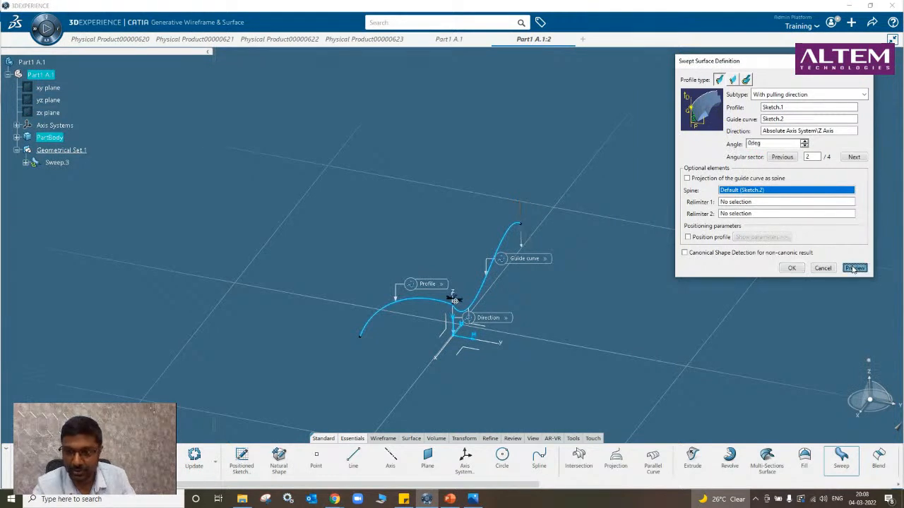
click(524, 248)
click(854, 269)
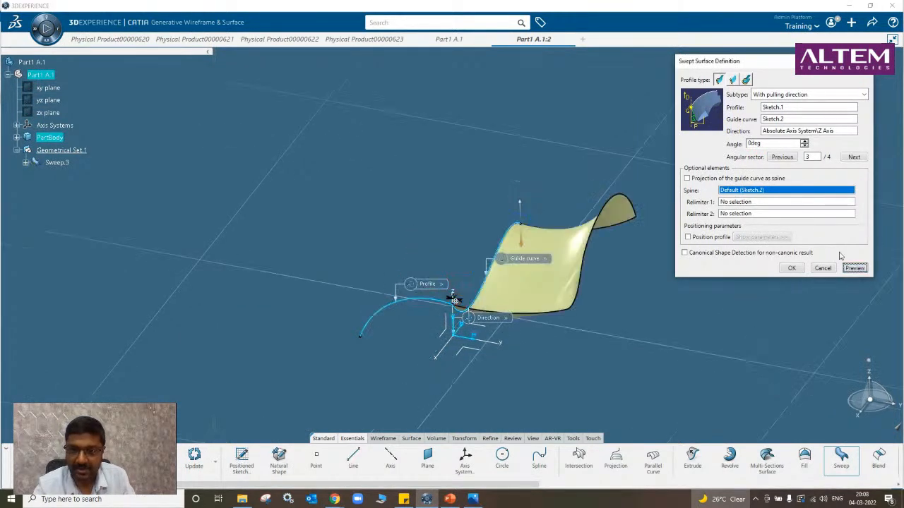
Set the sweep angle to 20 deg, preview angular sectors 3 and 1, and cancel the swept surface definition.
drag(766, 141, 743, 145)
text(20)
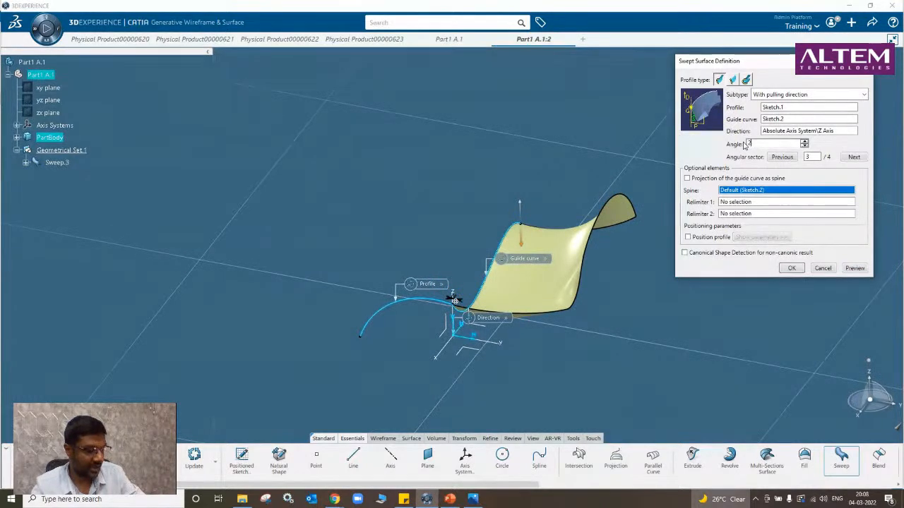
click(854, 268)
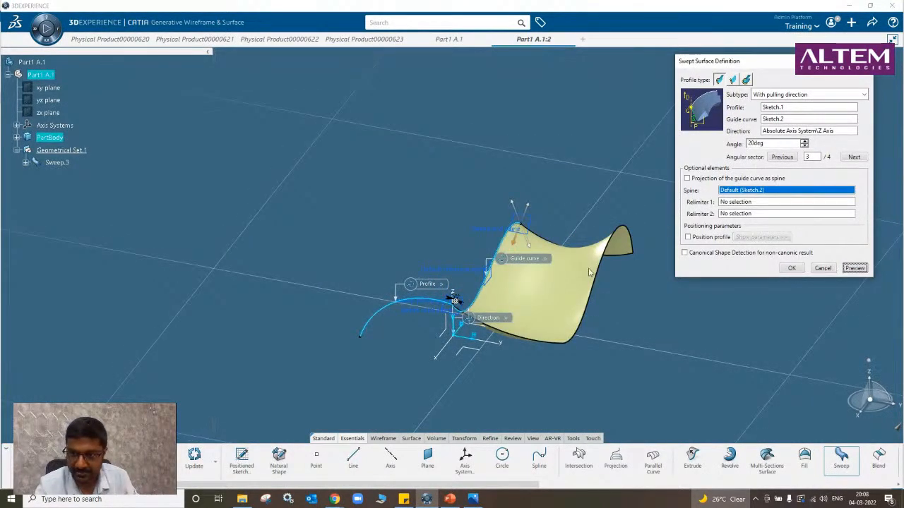
click(861, 270)
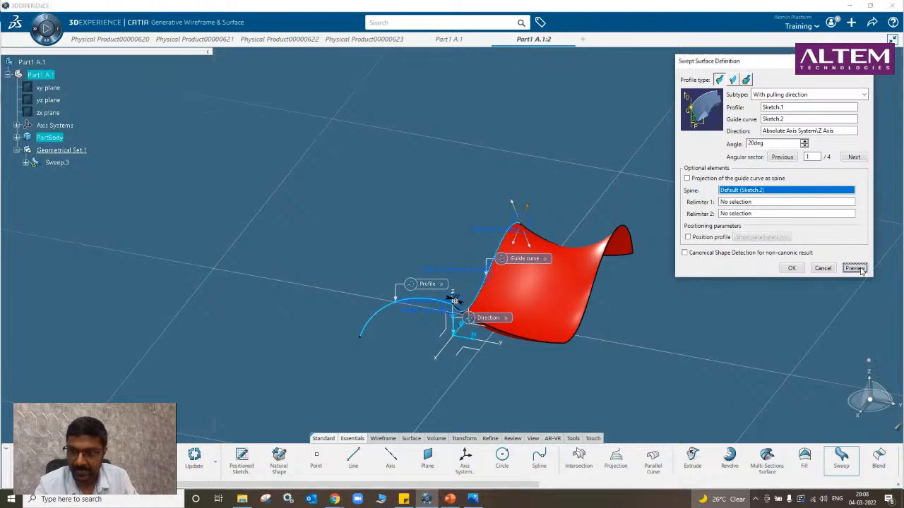
middle_drag(586, 307, 417, 338)
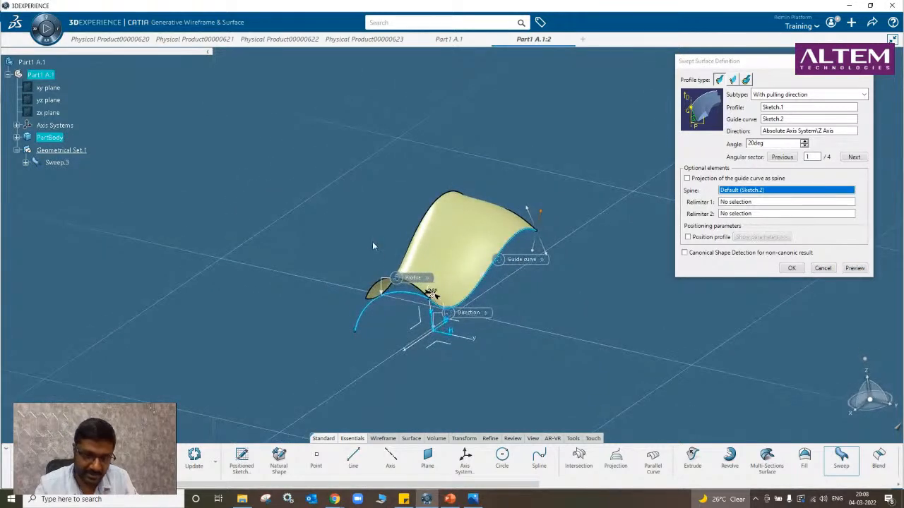
middle_drag(372, 241, 444, 330)
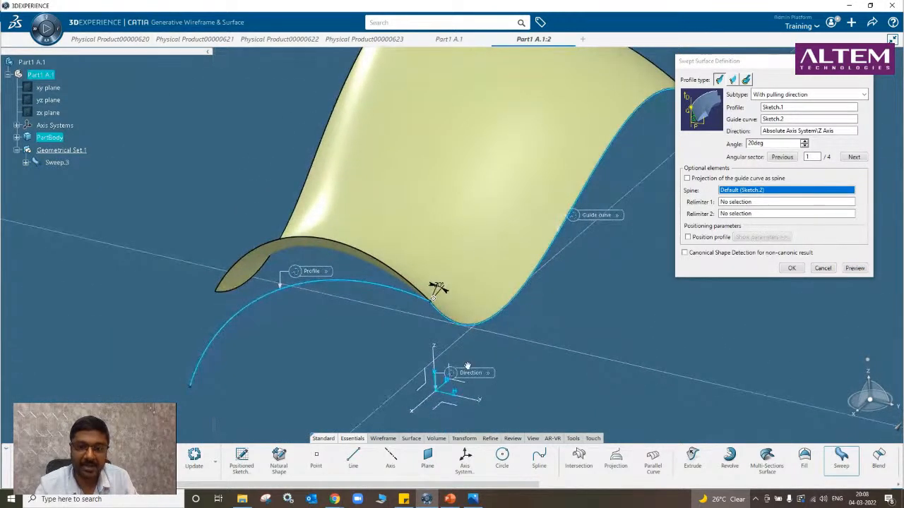
middle_drag(468, 366, 445, 365)
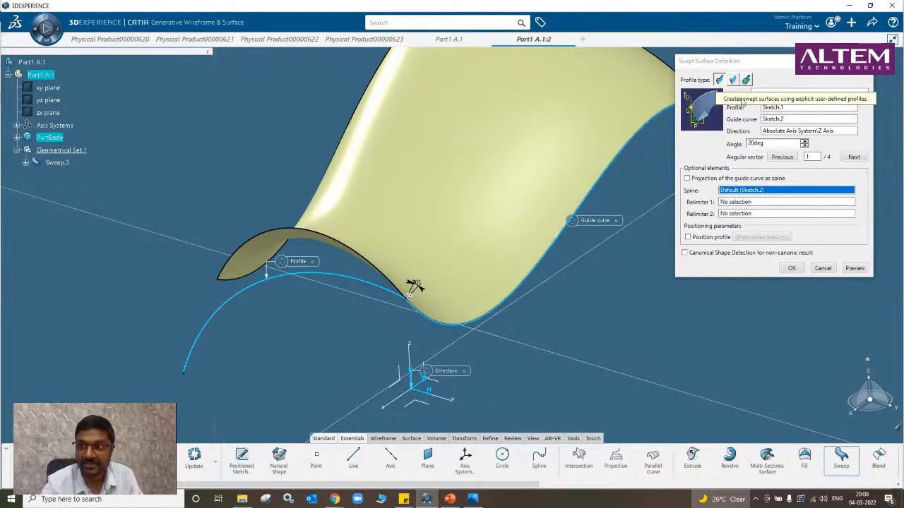
click(820, 269)
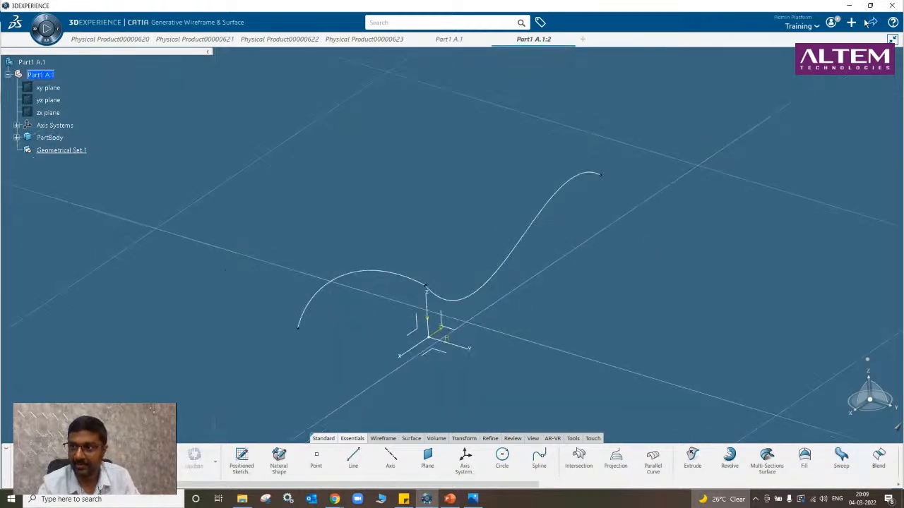
Check which swept surface subtype is set for a linear profile, and cancel the definition.
click(851, 23)
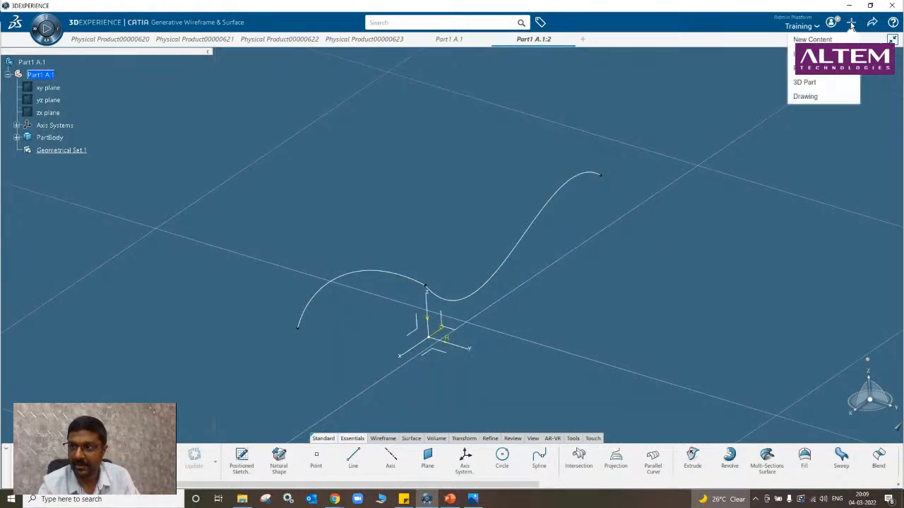
click(847, 55)
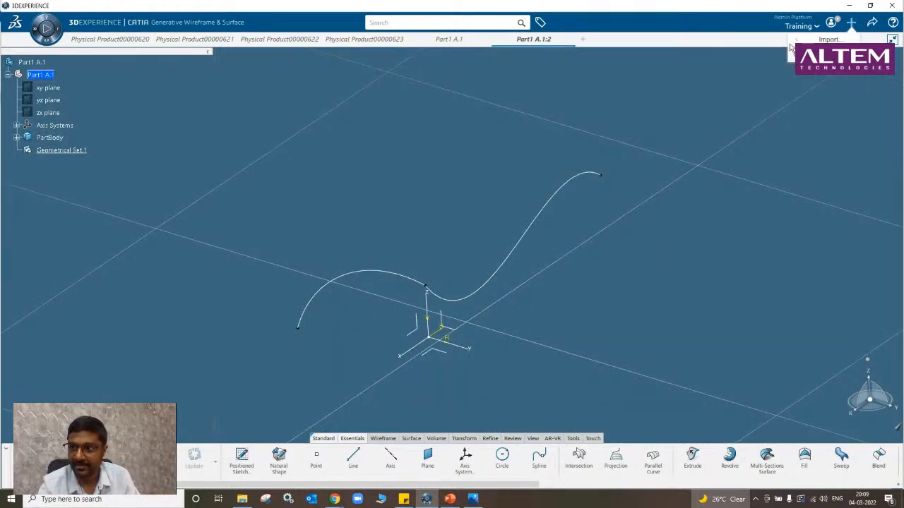
click(841, 456)
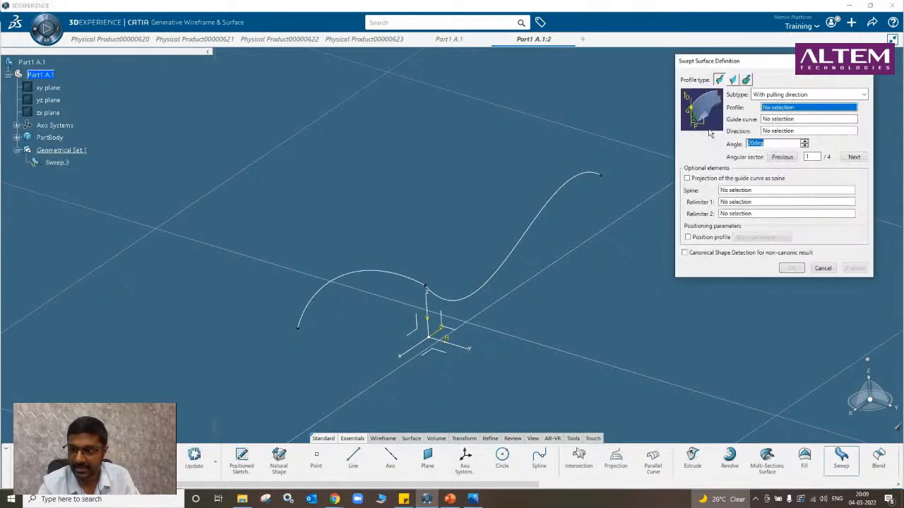
click(731, 81)
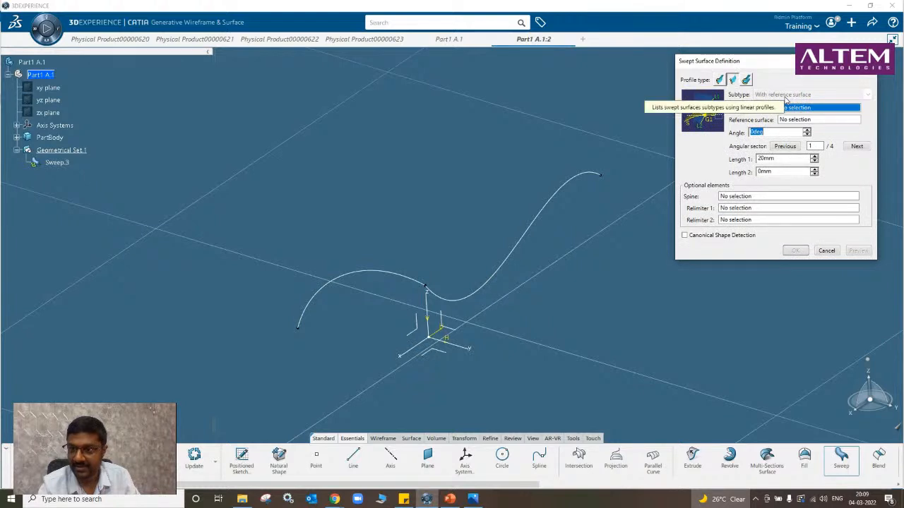
click(821, 423)
click(827, 251)
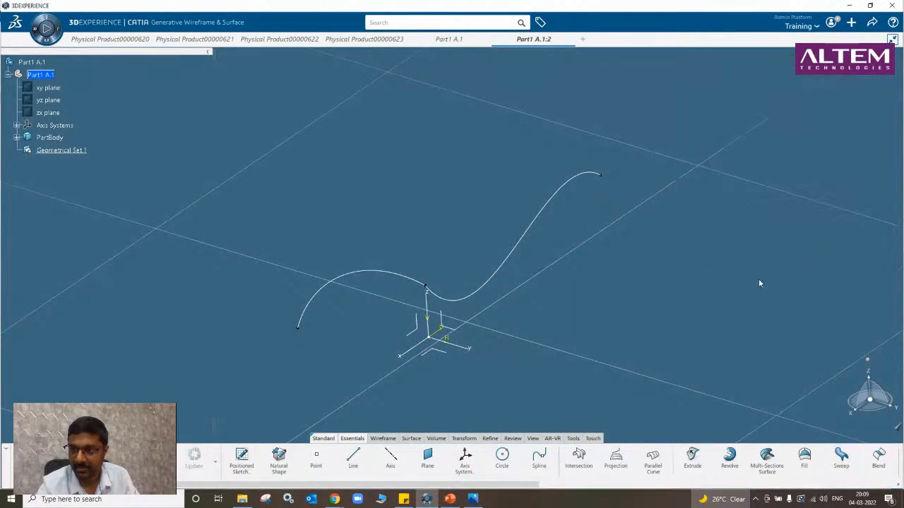
Import the training part "Sweep - Line - with reference surface.CATPart" from the GSD Training material folder and close the import report.
click(850, 23)
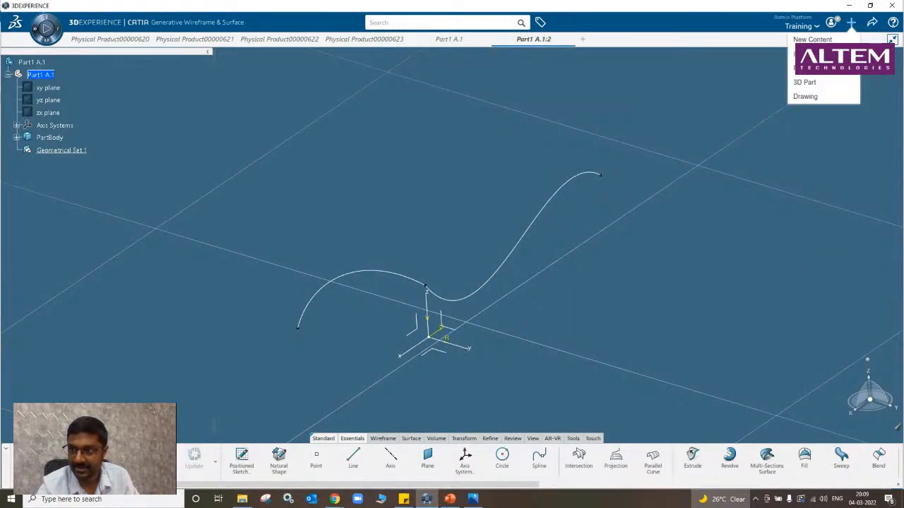
click(829, 40)
scroll(708, 390, down, 10)
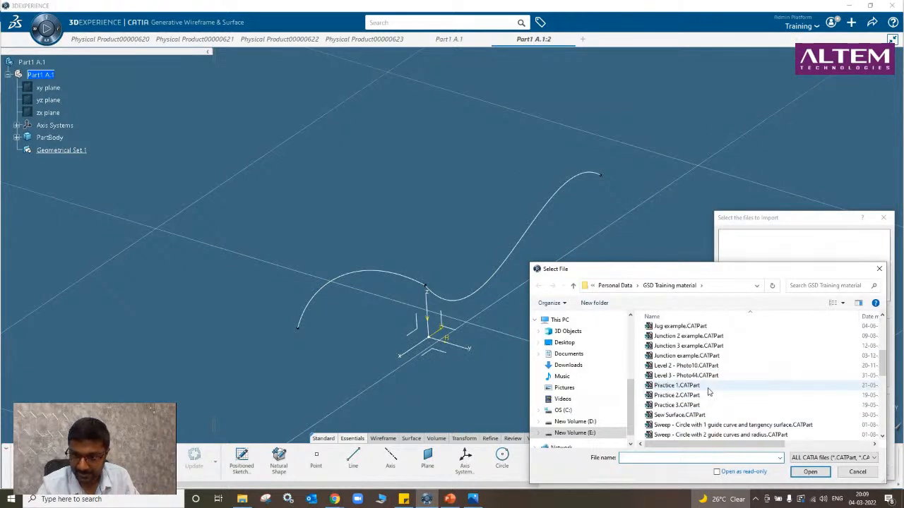
scroll(709, 388, up, 1)
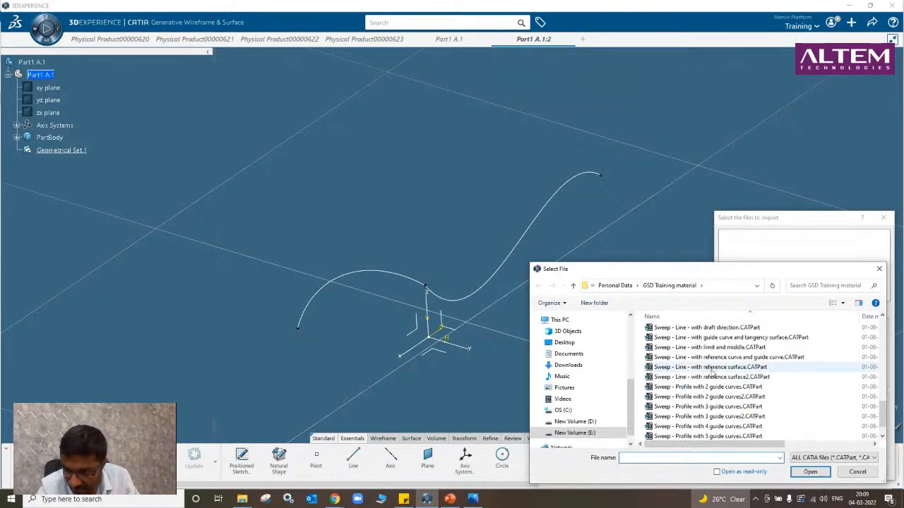
click(714, 368)
click(819, 473)
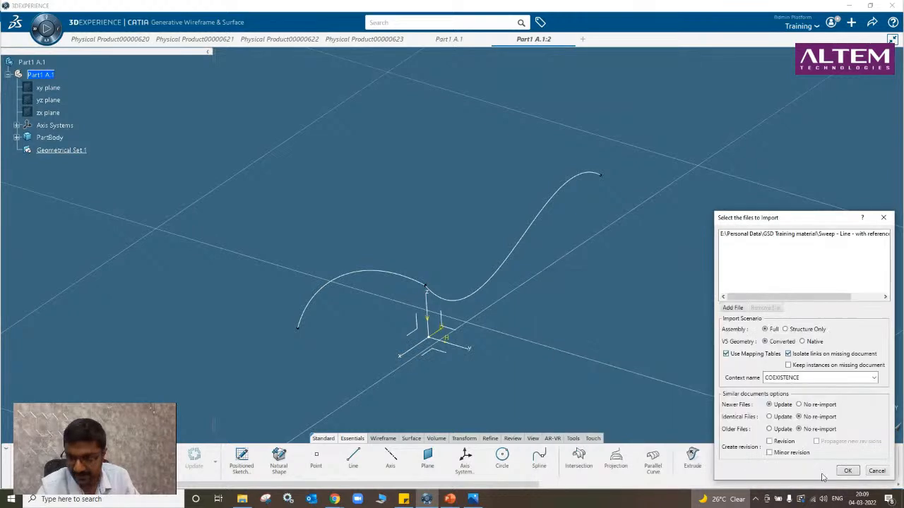
click(845, 471)
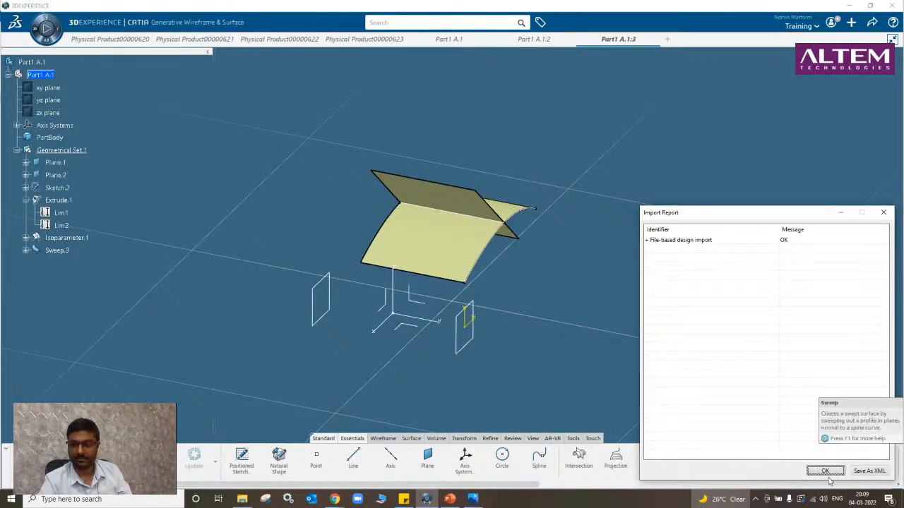
click(833, 473)
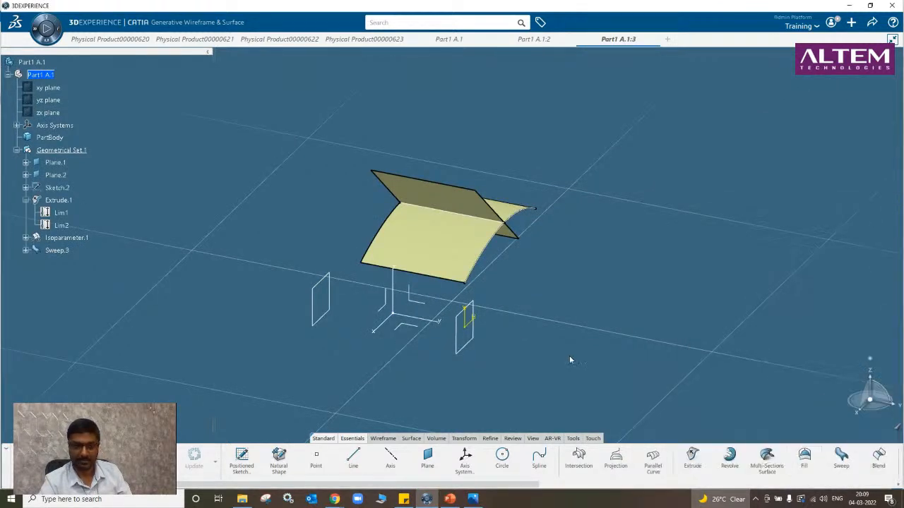
Delete the existing Sweep.3 surface from the imported part, keeping its extruded surface and isoparametric curve.
right_click(56, 249)
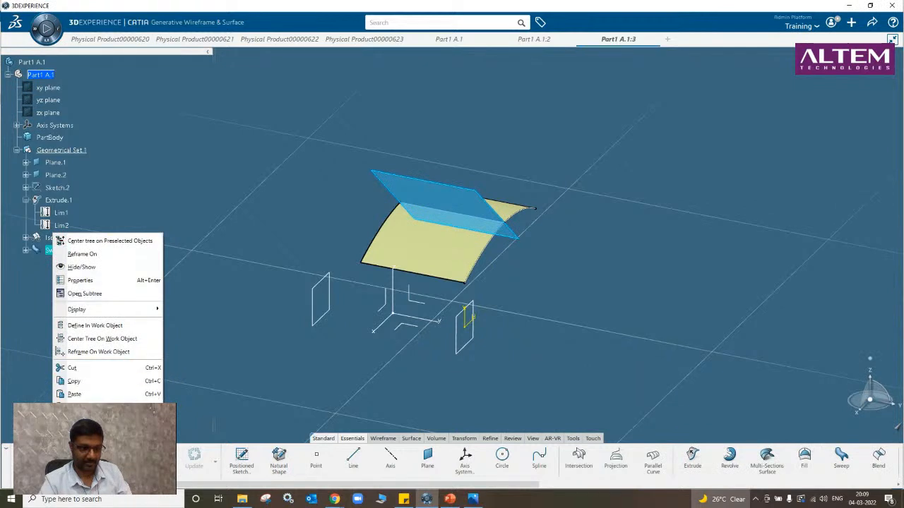
click(91, 422)
click(847, 471)
middle_drag(609, 332, 560, 310)
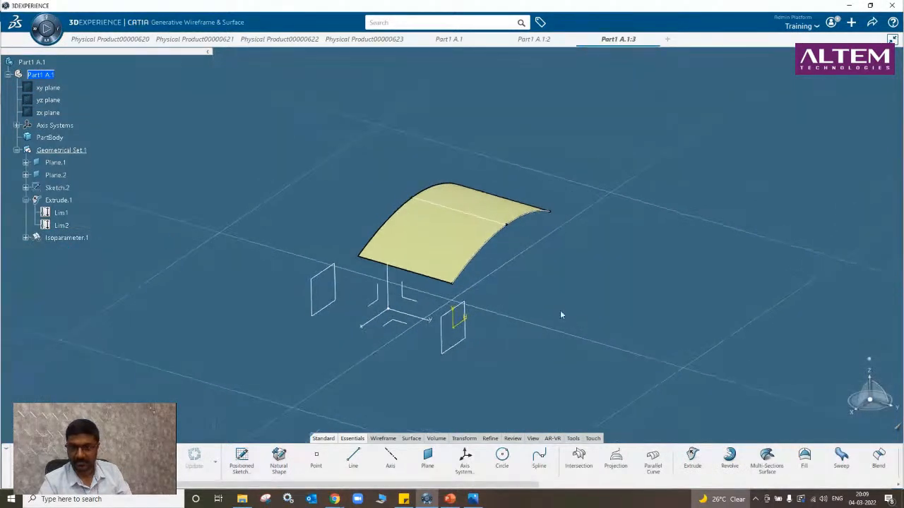
Create a linear sweep with reference surface from guide curve Isoparameter.1 and surface Extrude.1, at 45 deg, lengths 100 mm and 50 mm, angular sector 4.
click(843, 460)
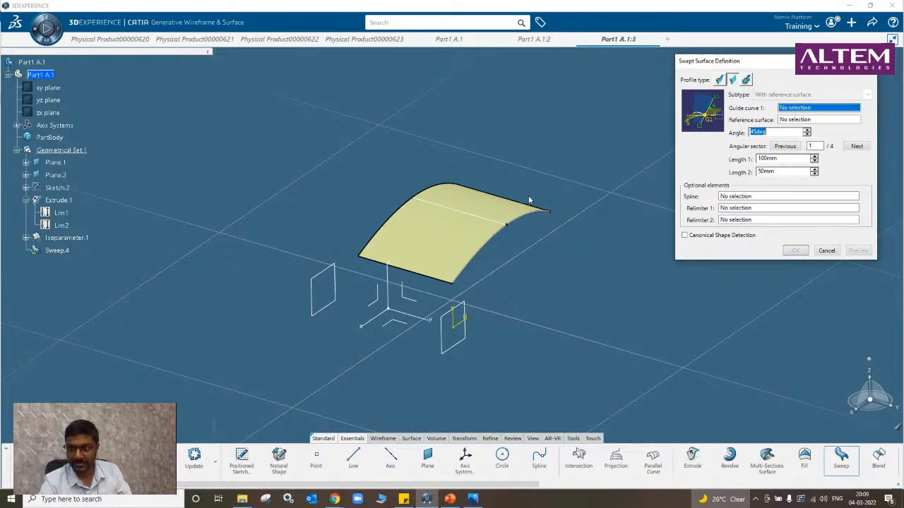
click(466, 217)
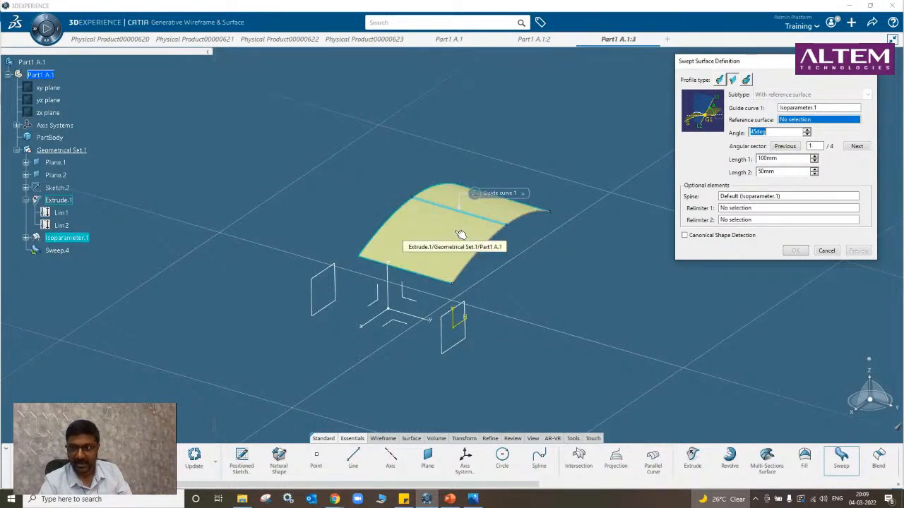
click(460, 234)
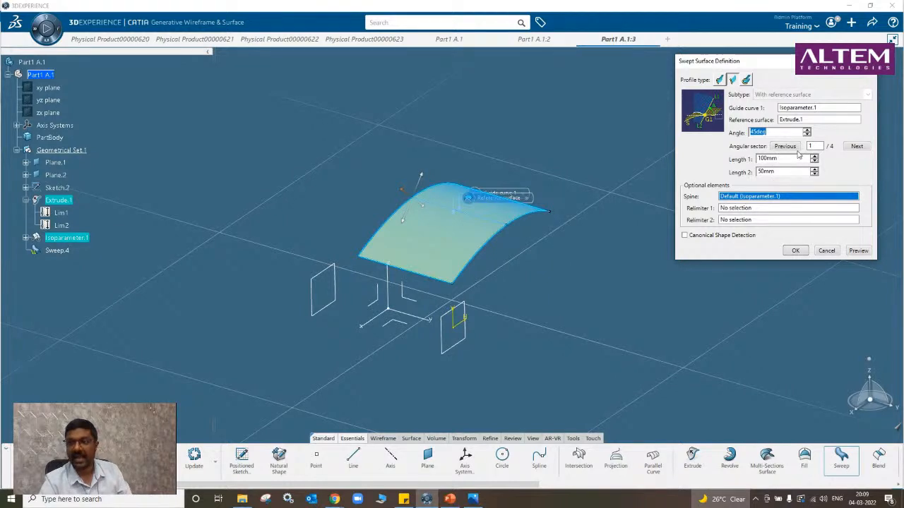
click(421, 176)
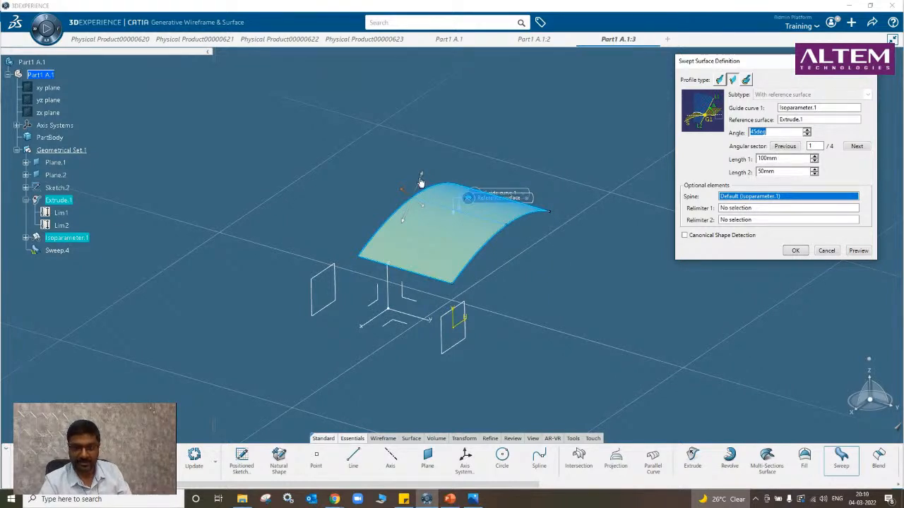
click(859, 251)
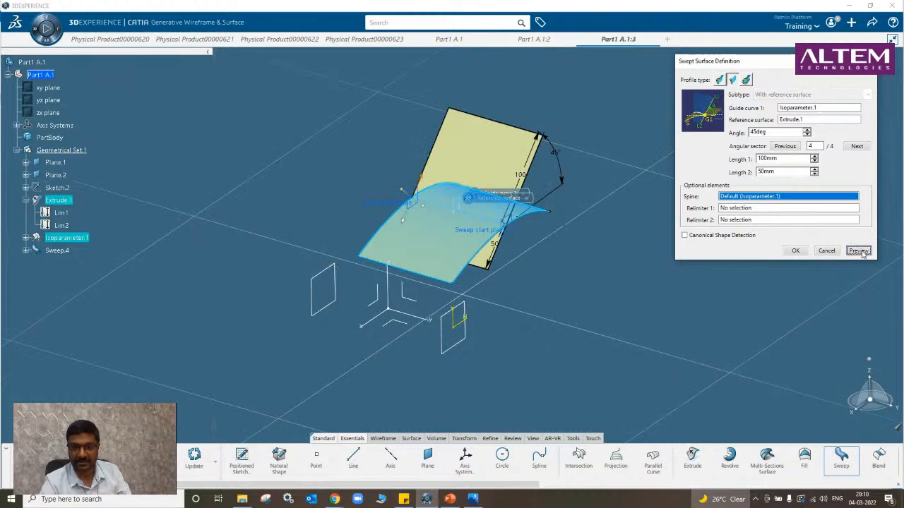
middle_drag(553, 281, 438, 215)
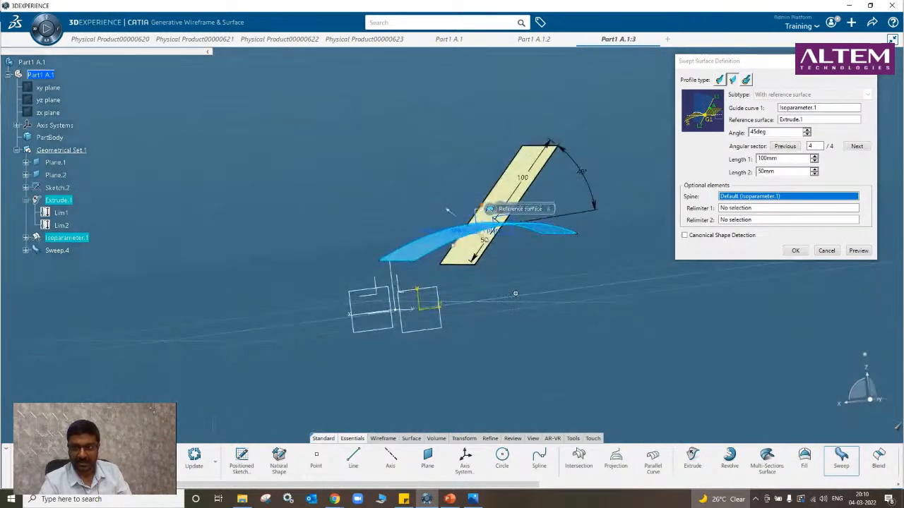
middle_drag(513, 294, 515, 360)
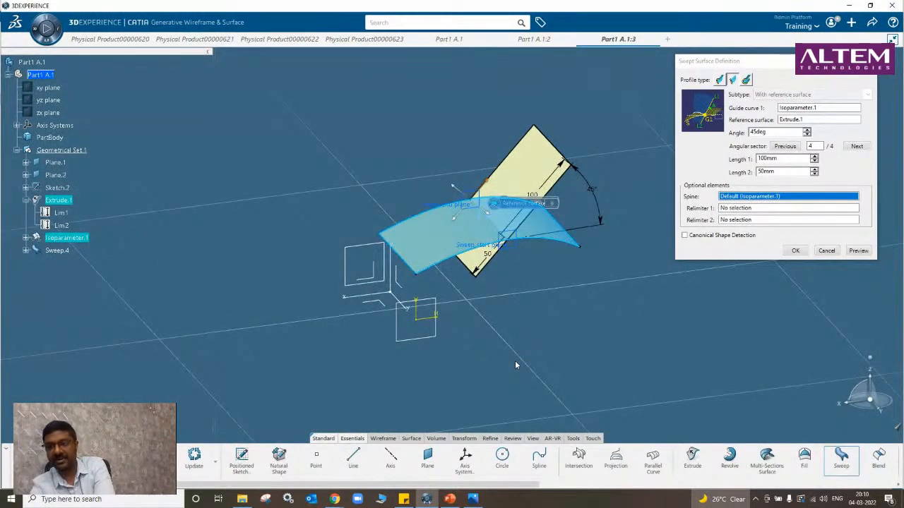
middle_drag(515, 365, 485, 316)
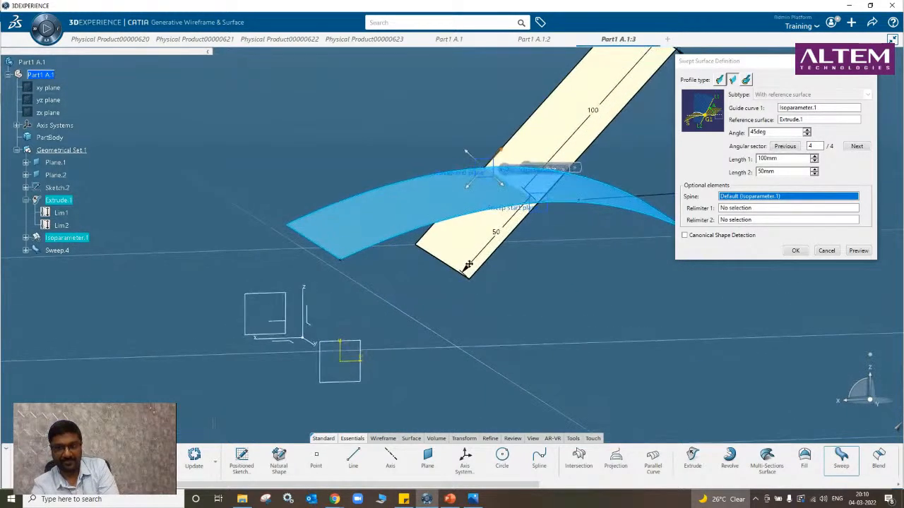
click(795, 250)
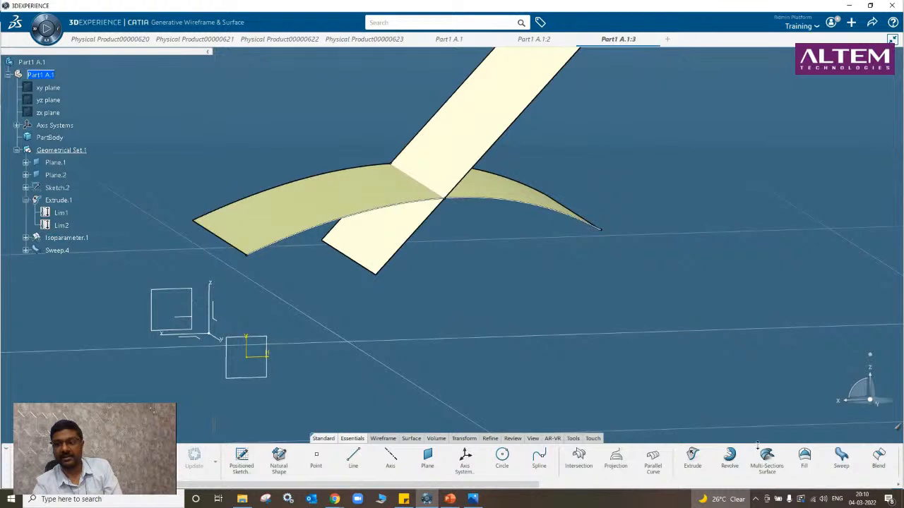
Switch the sweep profile type to circle, leave the definition, and create a new 3D part in Generative Wireframe & Surface on a new tab.
click(841, 456)
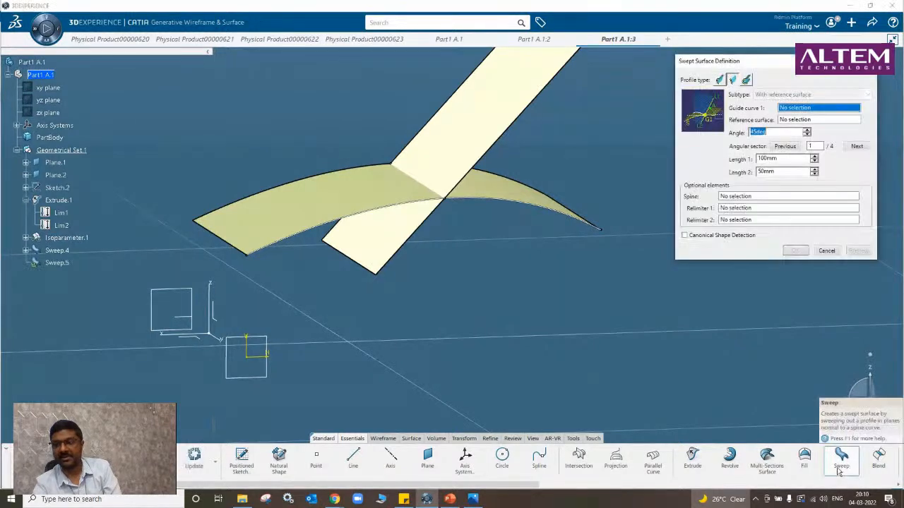
click(747, 80)
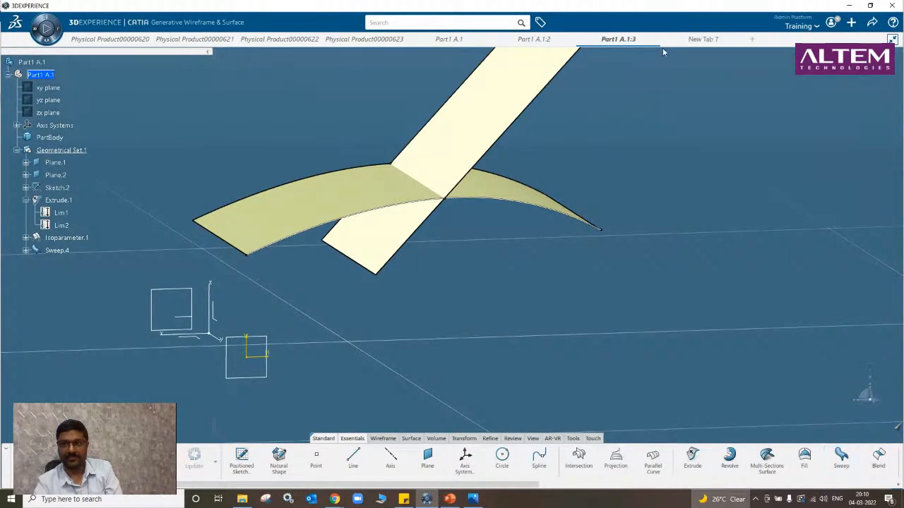
click(732, 37)
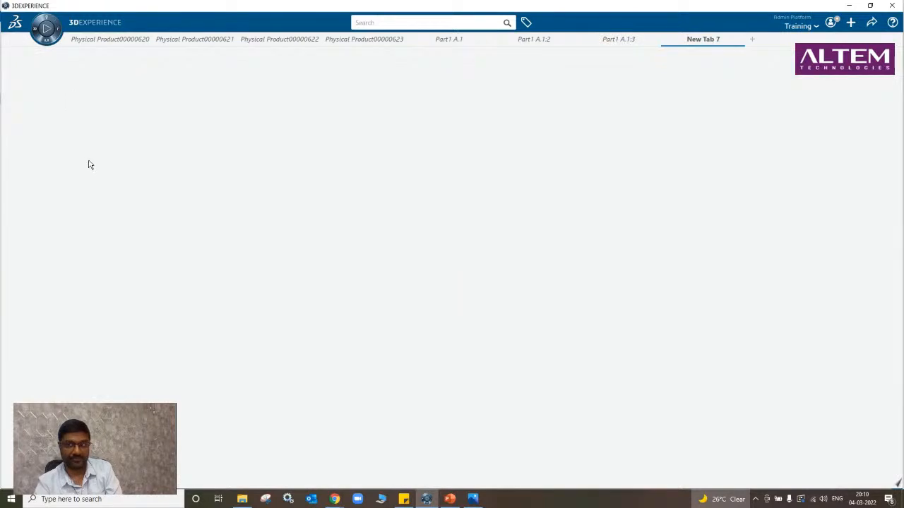
click(46, 28)
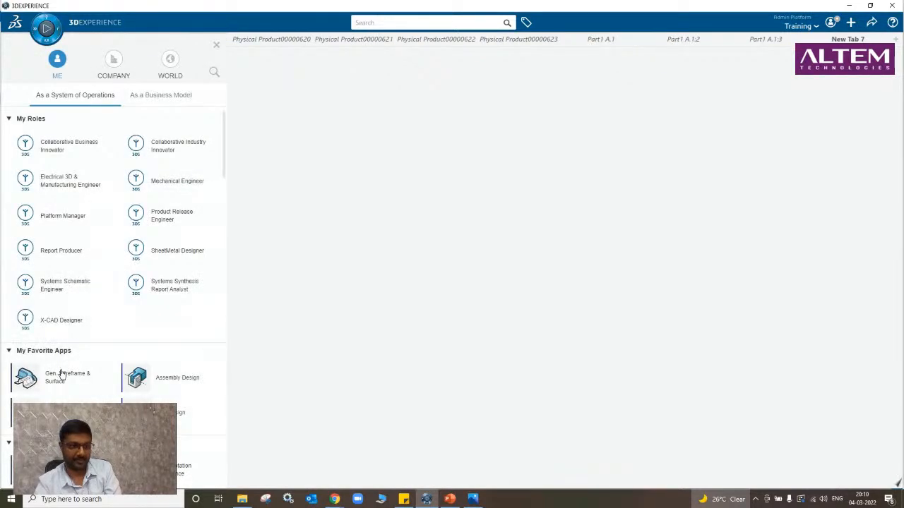
click(61, 375)
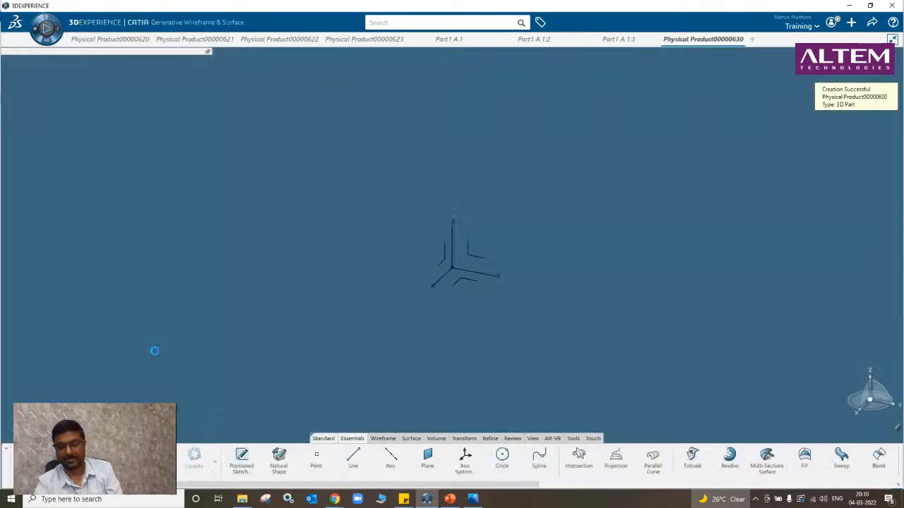
click(839, 458)
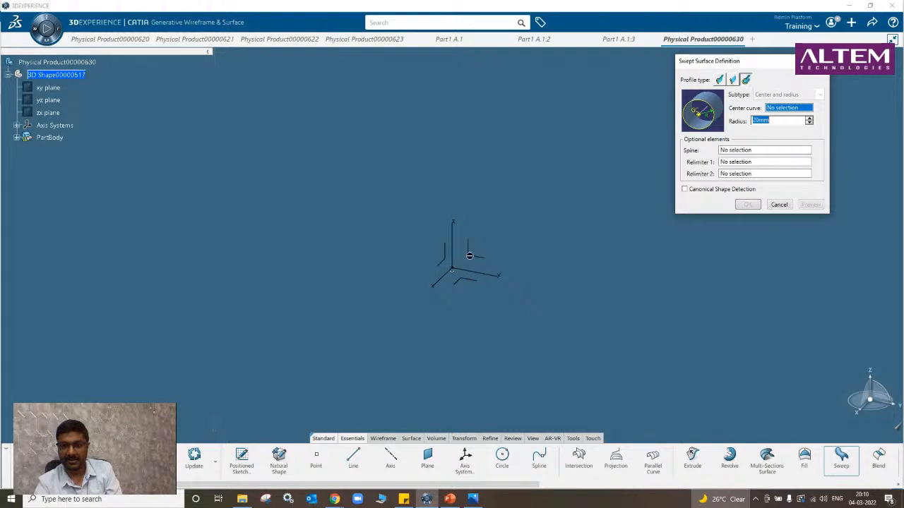
click(779, 204)
click(353, 458)
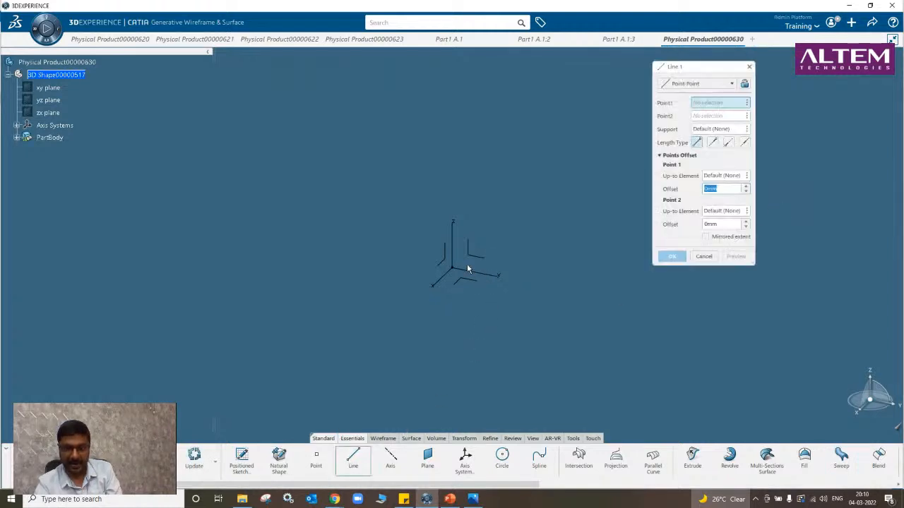
click(457, 269)
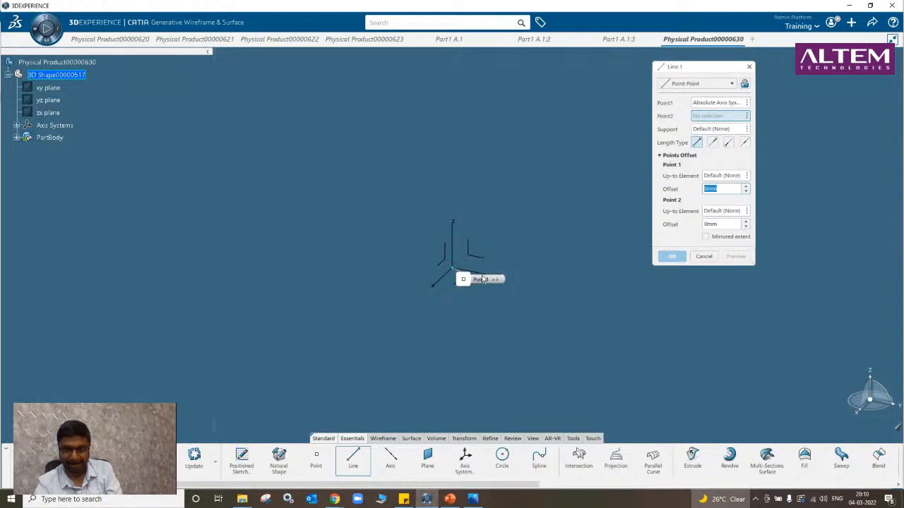
middle_drag(472, 334, 490, 313)
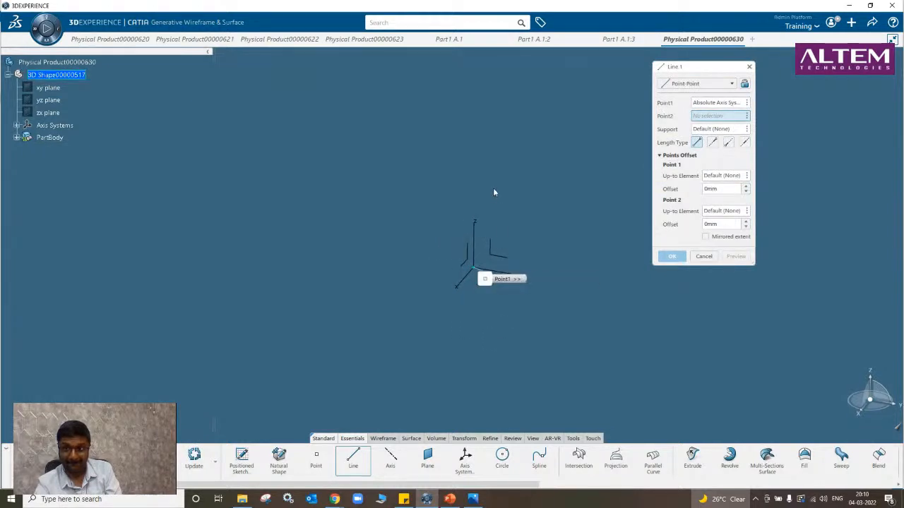
click(699, 83)
click(696, 108)
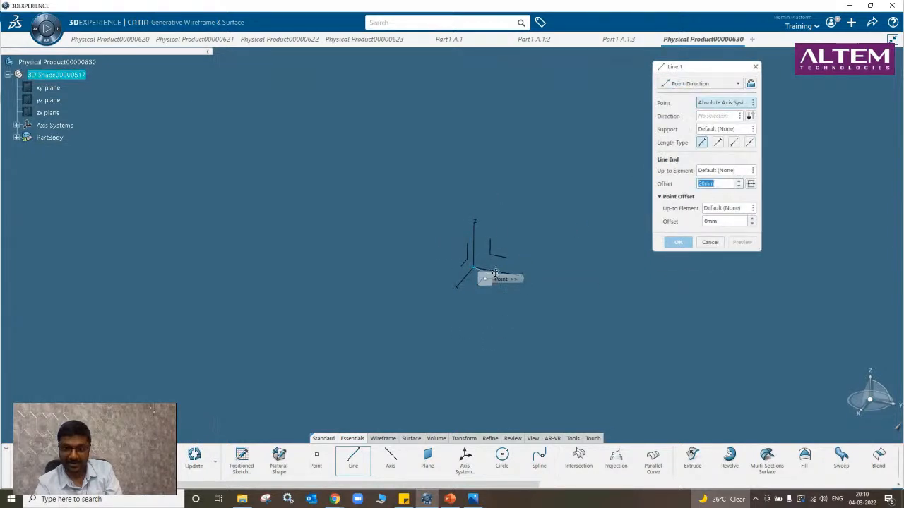
click(475, 246)
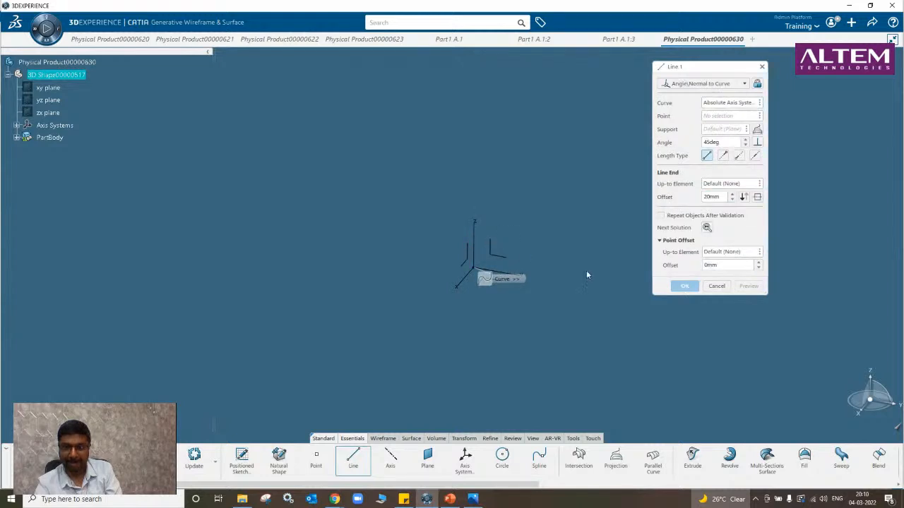
click(717, 286)
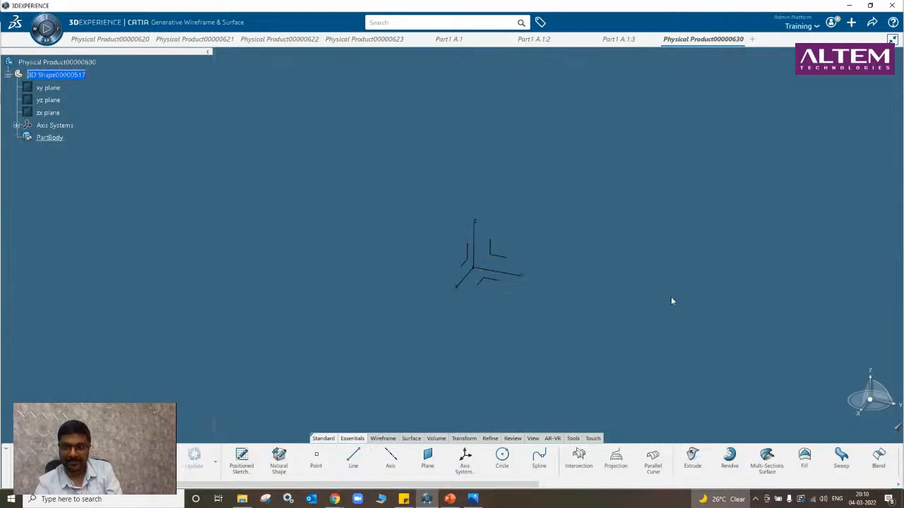
Create a 20 mm point-direction line starting at the absolute axis system's origin and running along the Z axis.
click(353, 459)
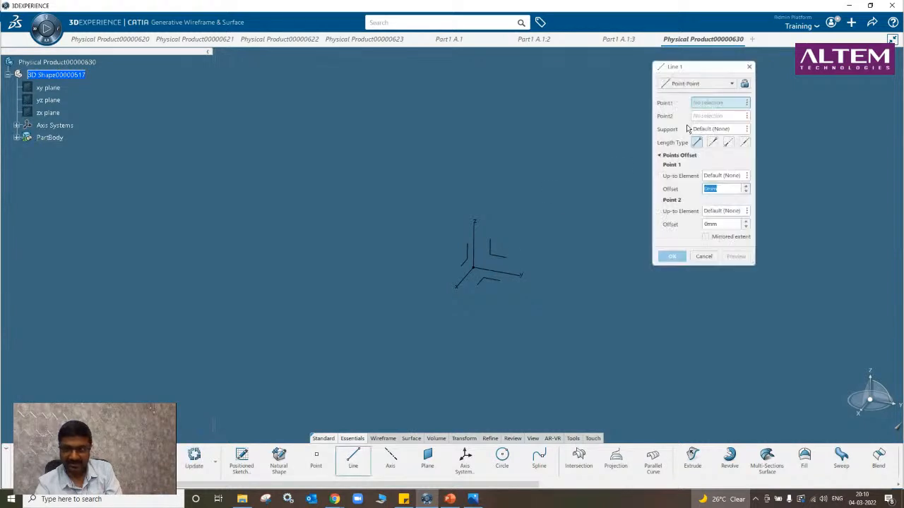
click(710, 84)
click(691, 105)
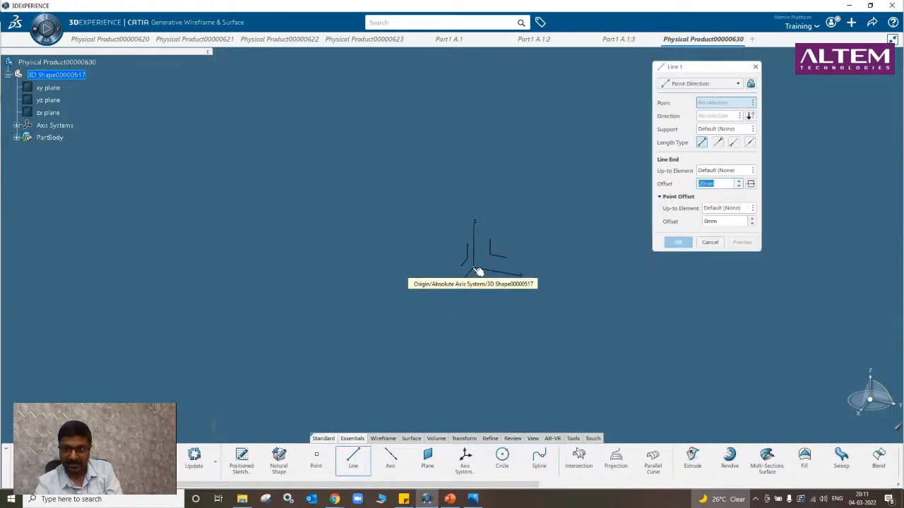
click(478, 272)
click(476, 234)
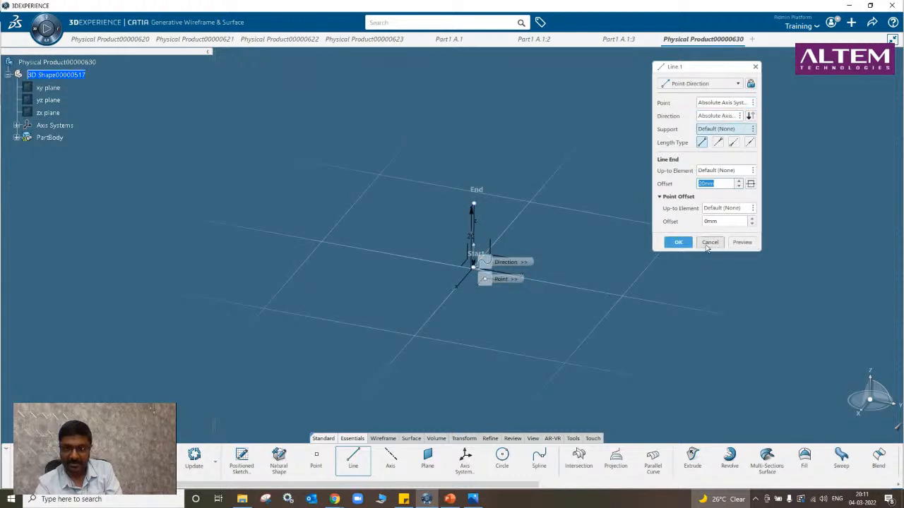
click(678, 242)
Create a circular center-and-radius sweep around the new line with a 20 mm radius, using the Z axis as spine.
click(841, 459)
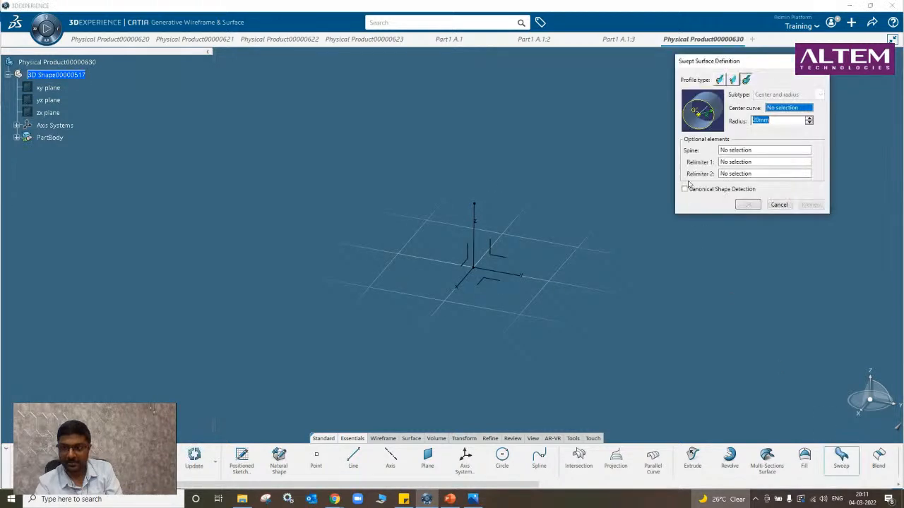
click(475, 217)
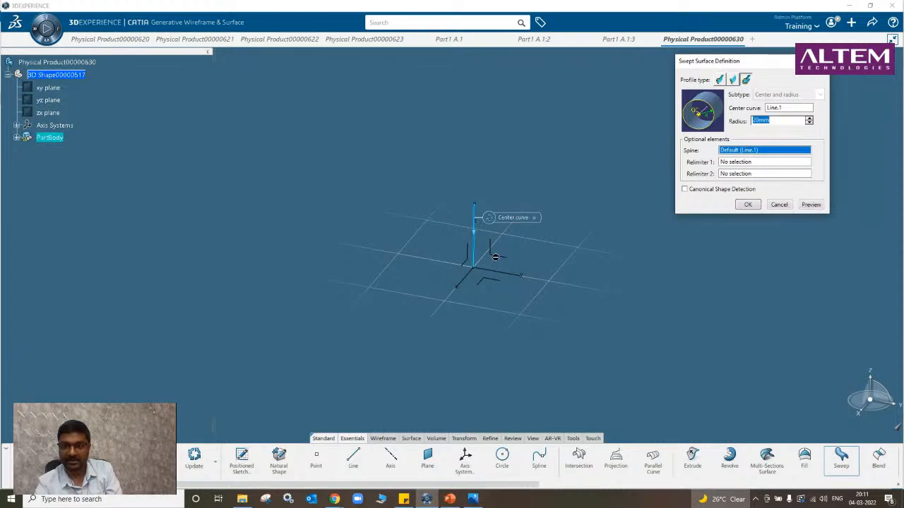
click(472, 251)
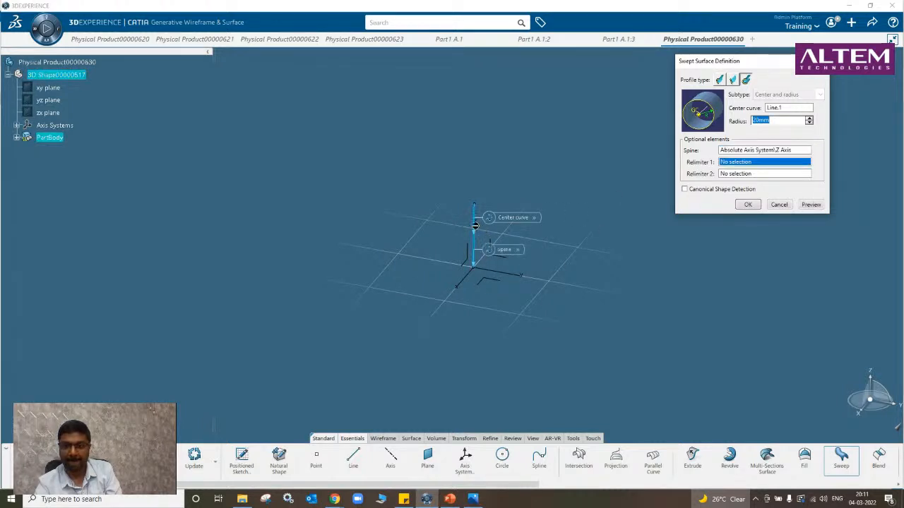
click(747, 204)
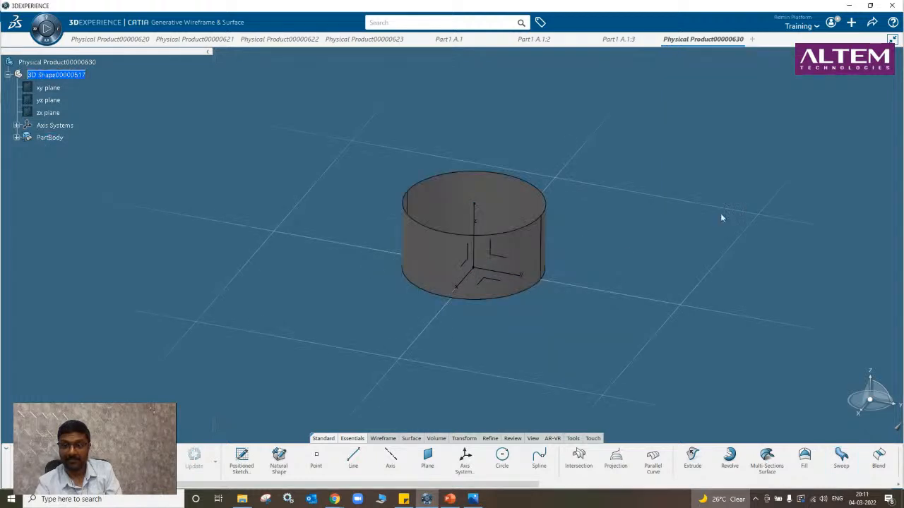
Measure the upper circular edge of the swept cylinder and discard the measurement.
middle_drag(720, 216, 488, 327)
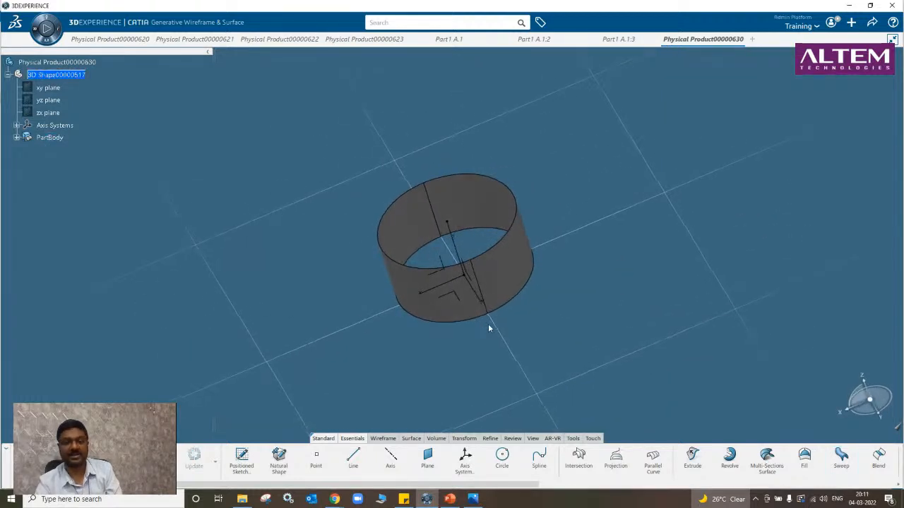
click(533, 439)
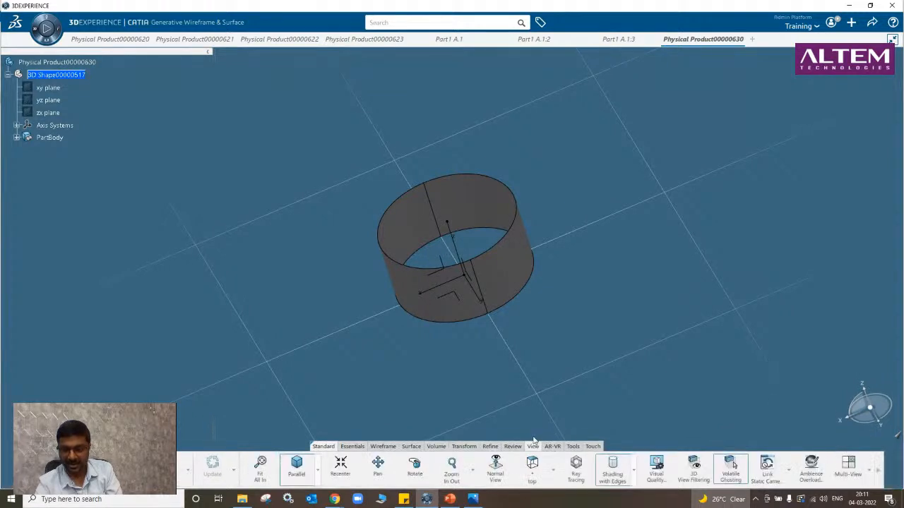
click(571, 446)
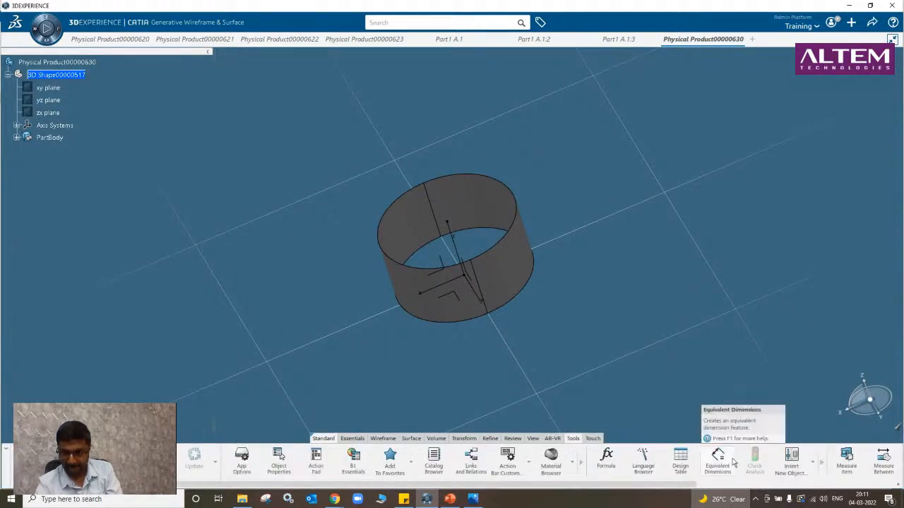
click(845, 463)
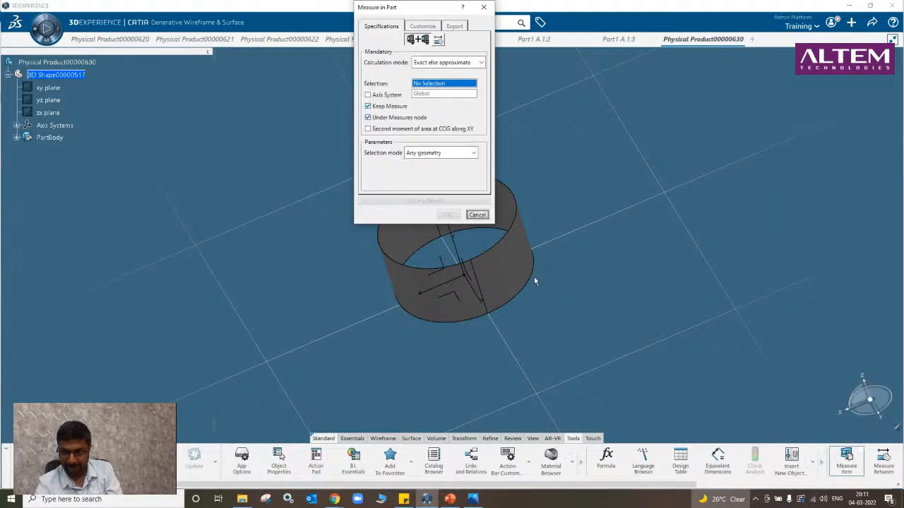
click(508, 240)
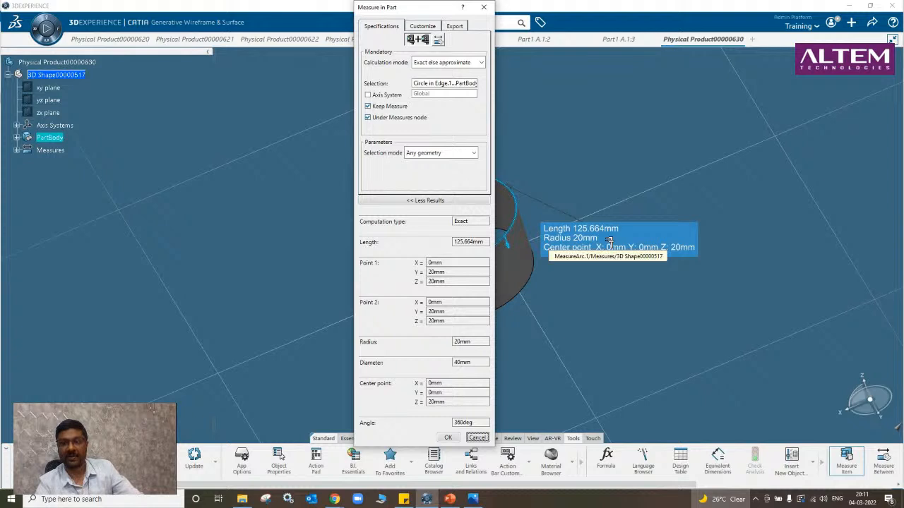
key(Escape)
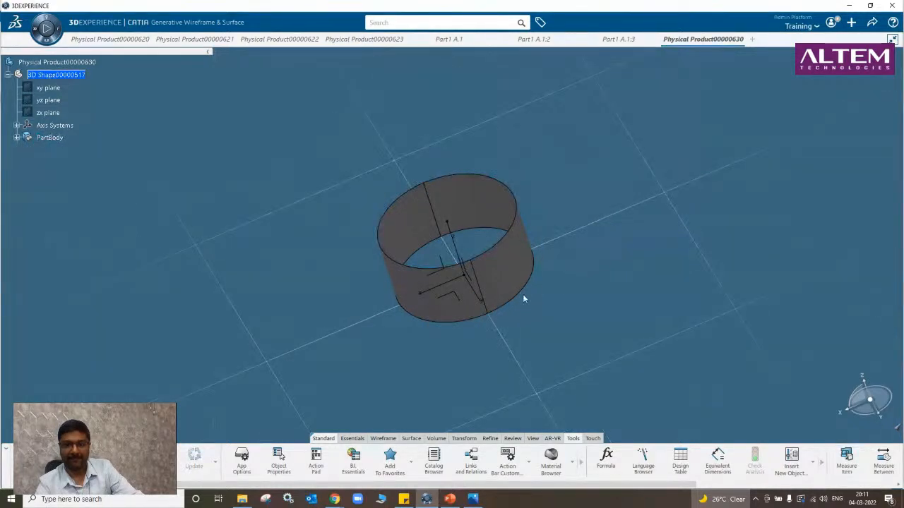
click(376, 438)
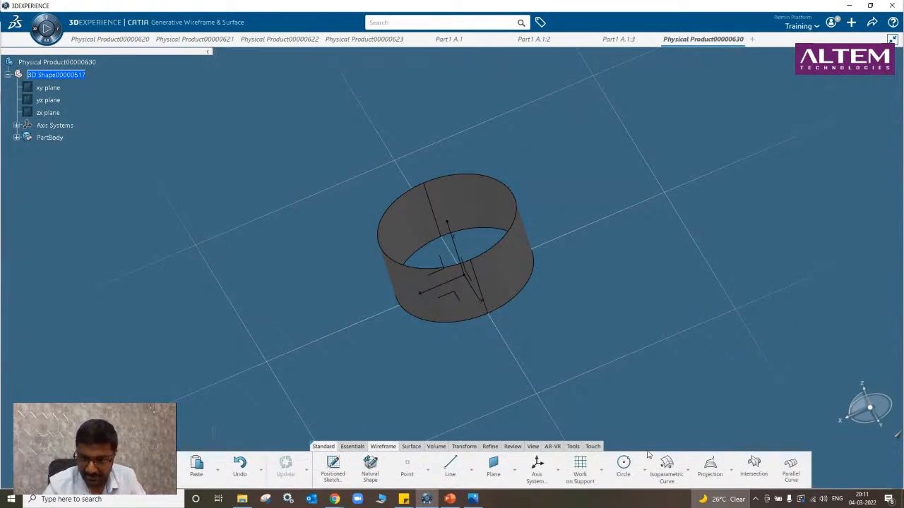
click(411, 398)
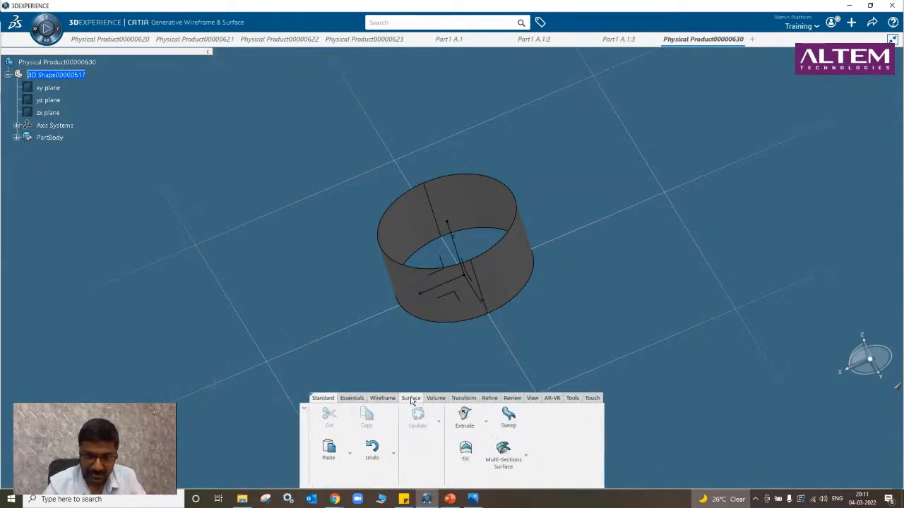
click(436, 399)
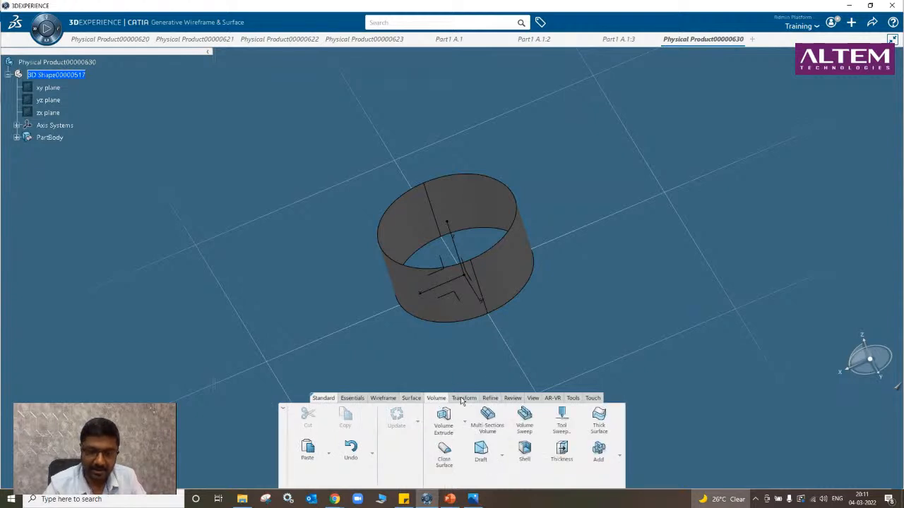
click(463, 400)
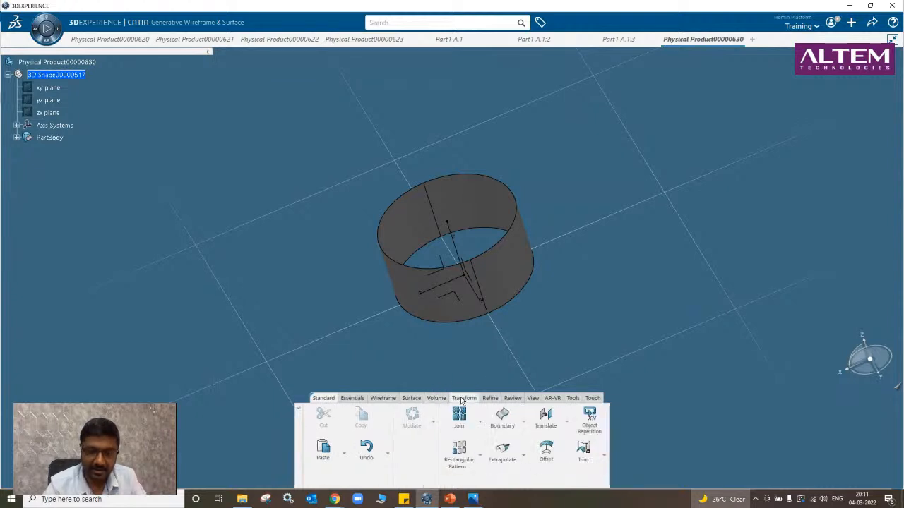
click(353, 399)
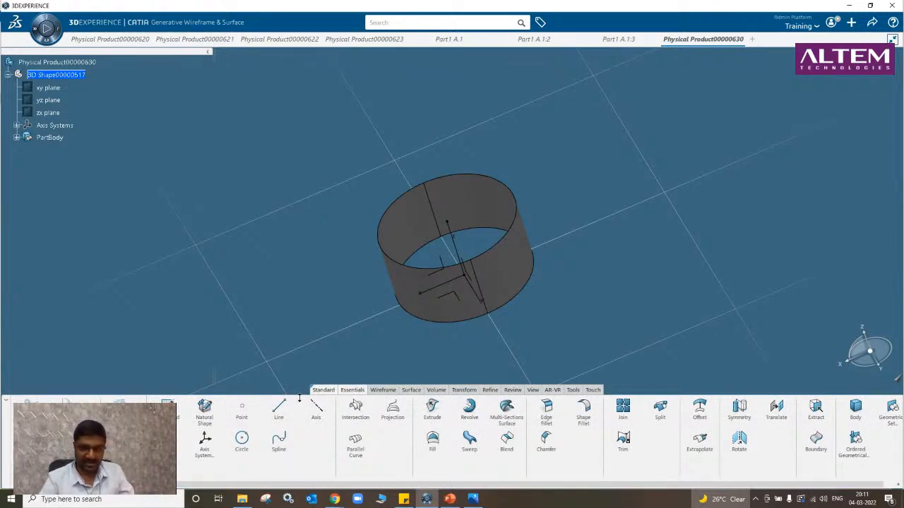
drag(300, 401, 301, 444)
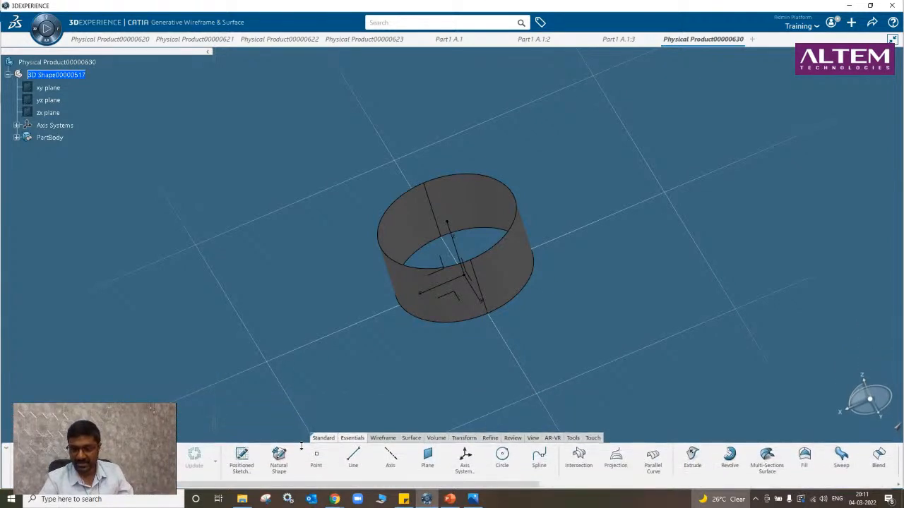
middle_drag(247, 338, 311, 311)
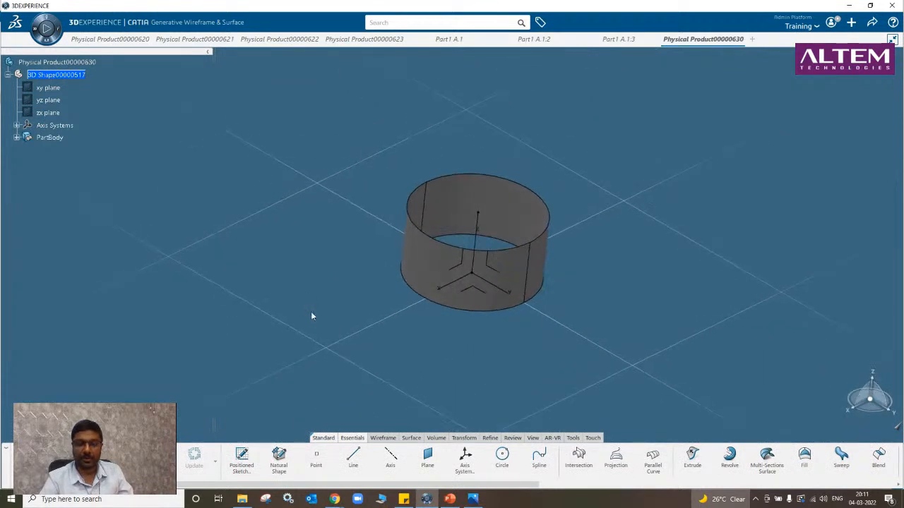
Open Tut01-e-Excavator.pdf from the Tut01_e_excavator folder in Acrobat Reader and look through it to the first Tutorial 1B page.
click(242, 500)
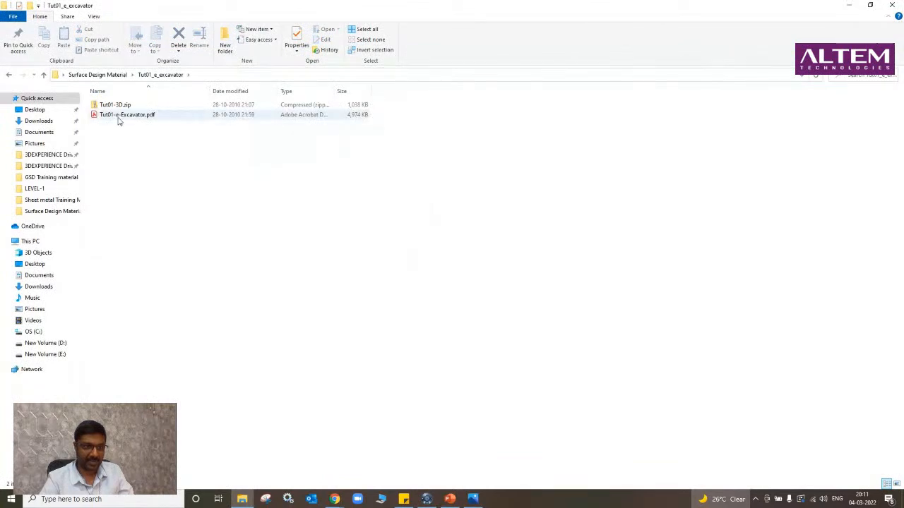
double_click(118, 117)
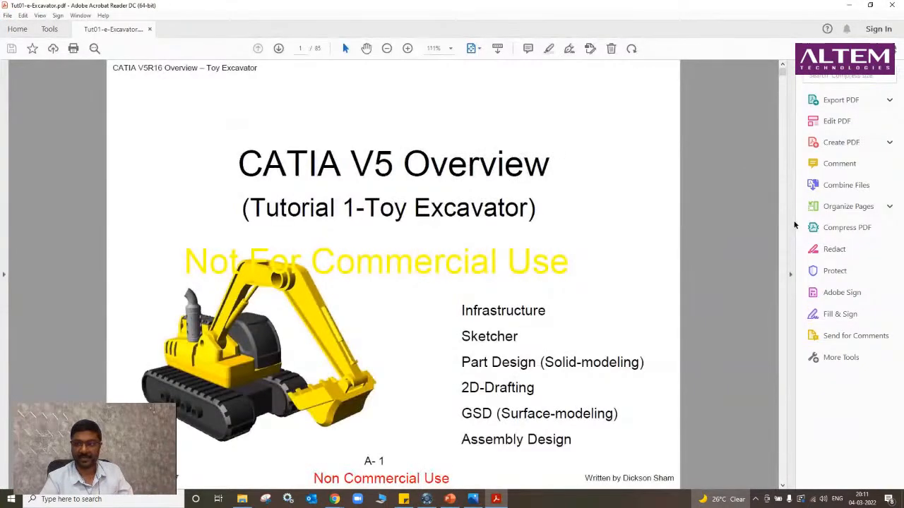
click(790, 221)
scroll(580, 286, down, 17)
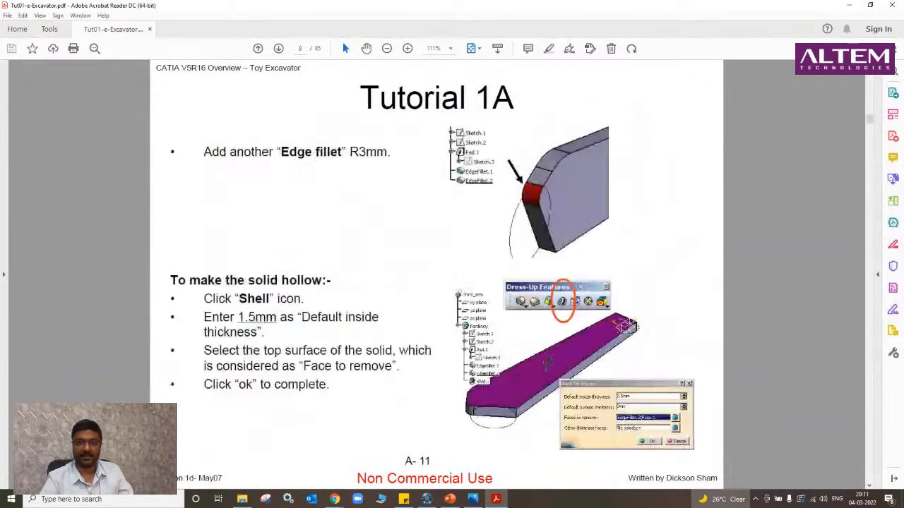
scroll(580, 286, down, 17)
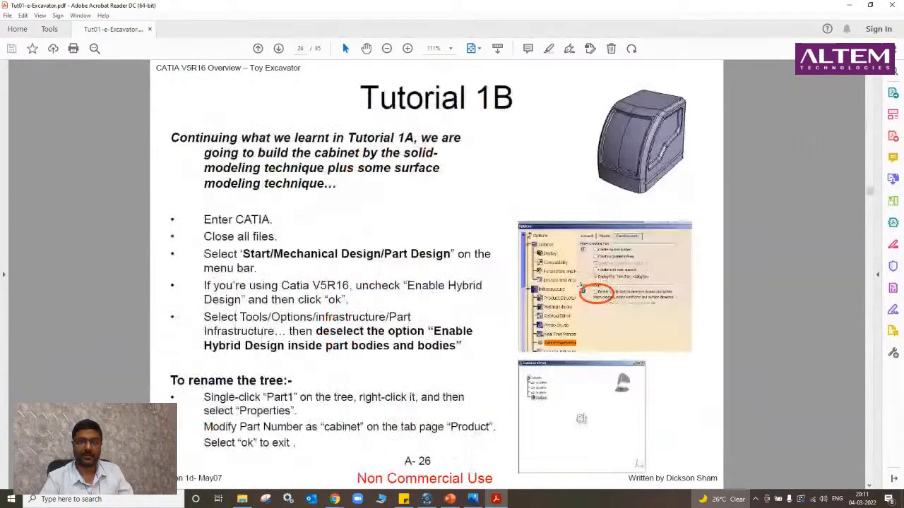
scroll(579, 286, up, 10)
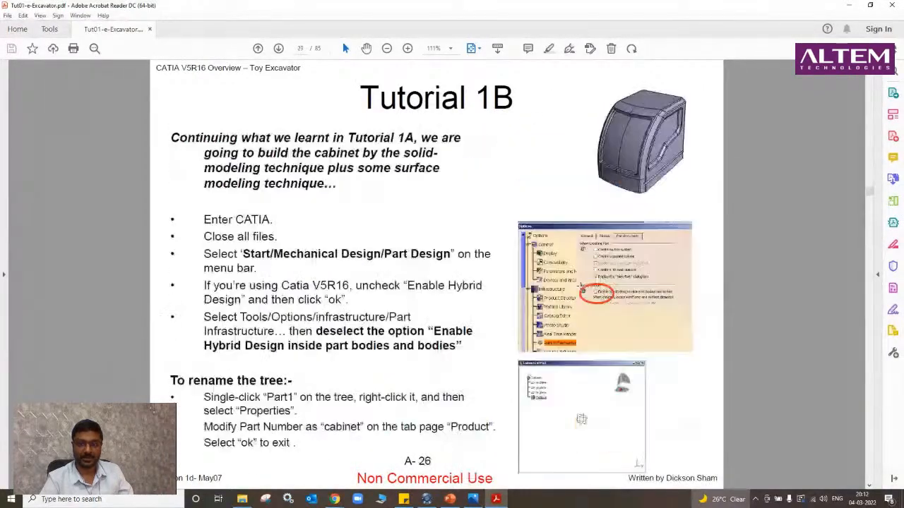
scroll(580, 286, down, 1)
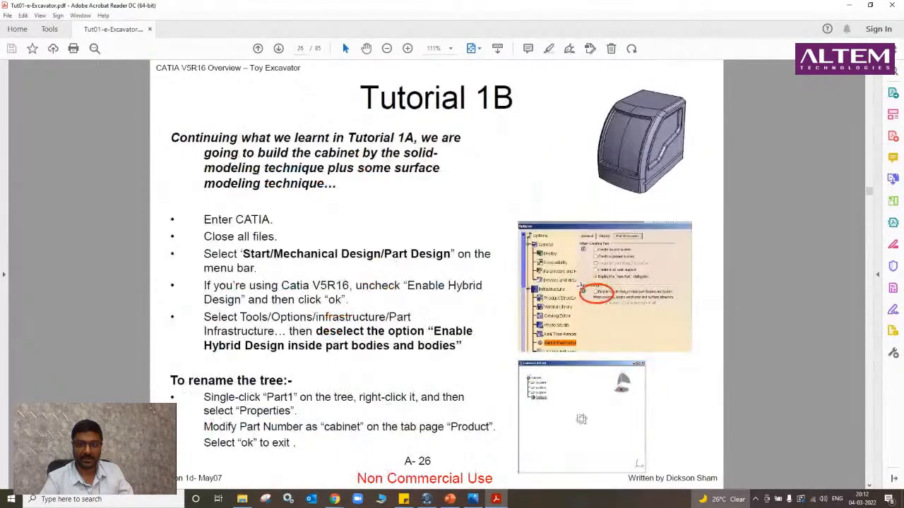